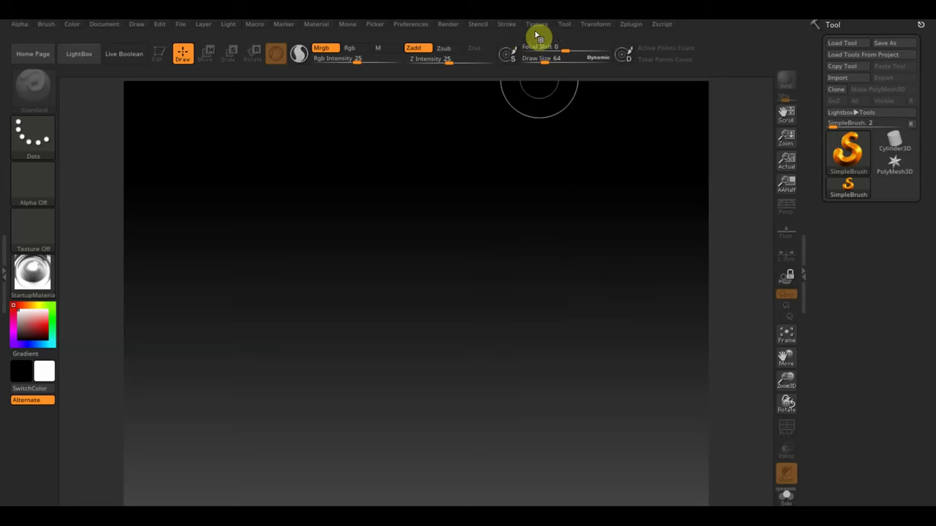
left_click(536, 25)
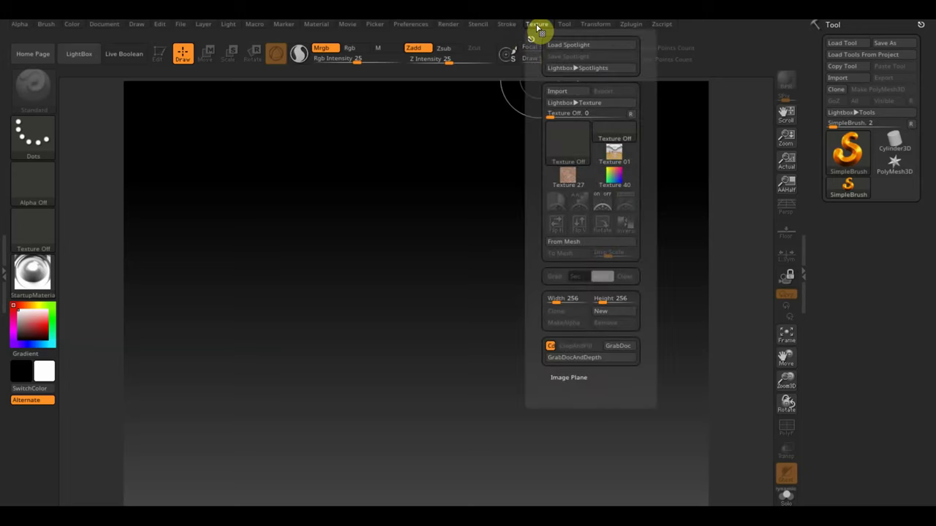
left_click(560, 93)
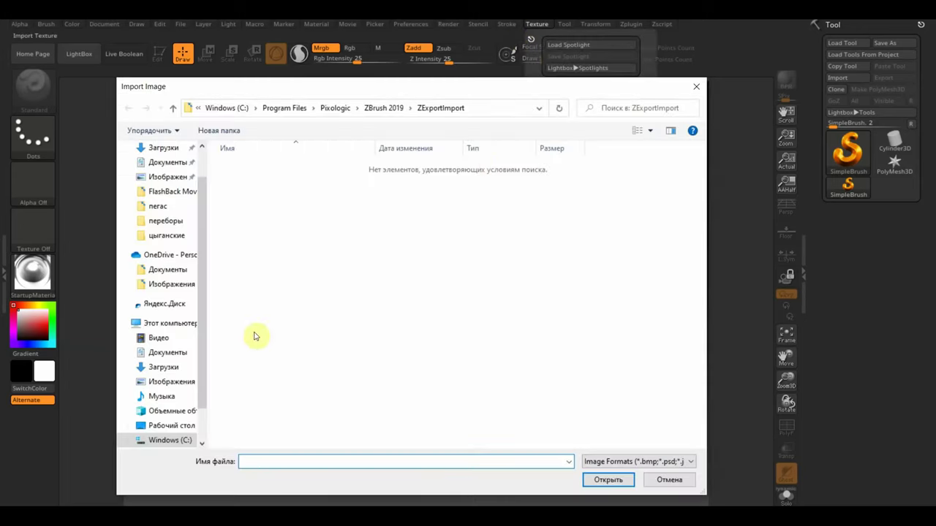
left_click(169, 427)
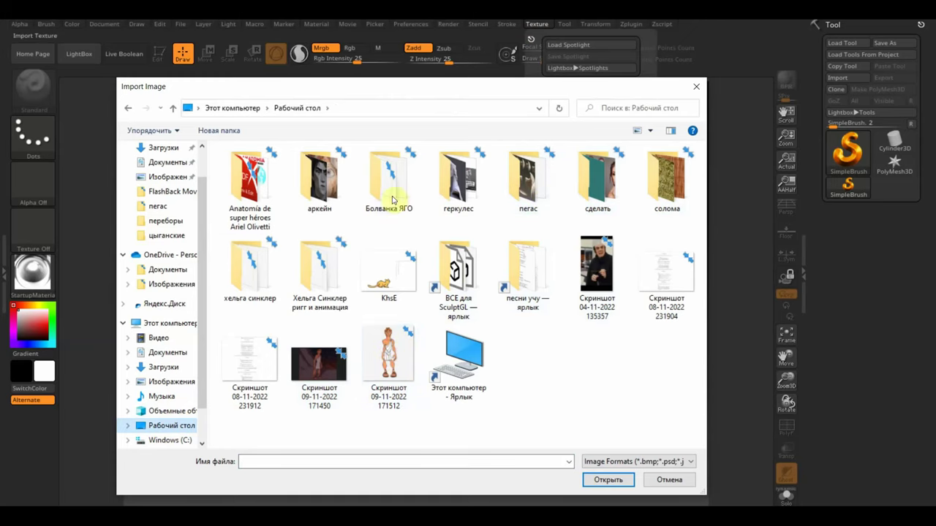
double_click(458, 198)
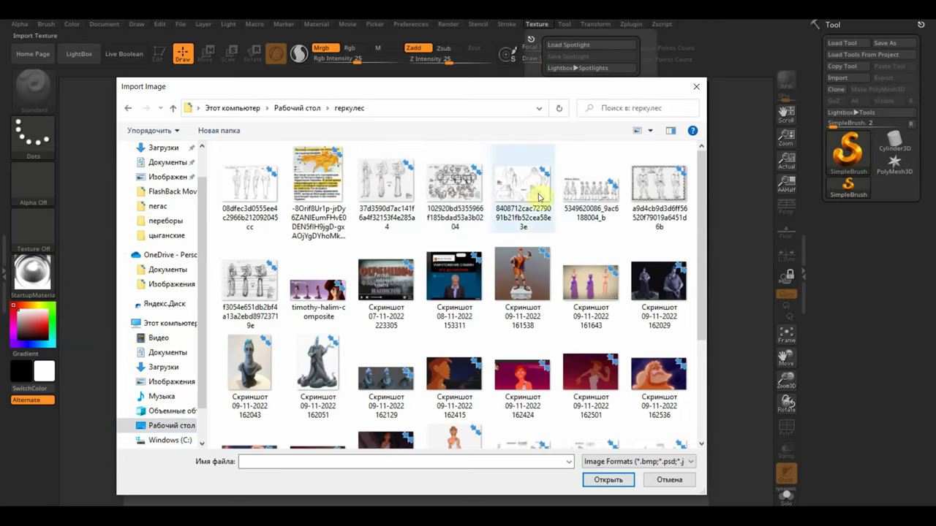
left_click(589, 206)
left_click(606, 485)
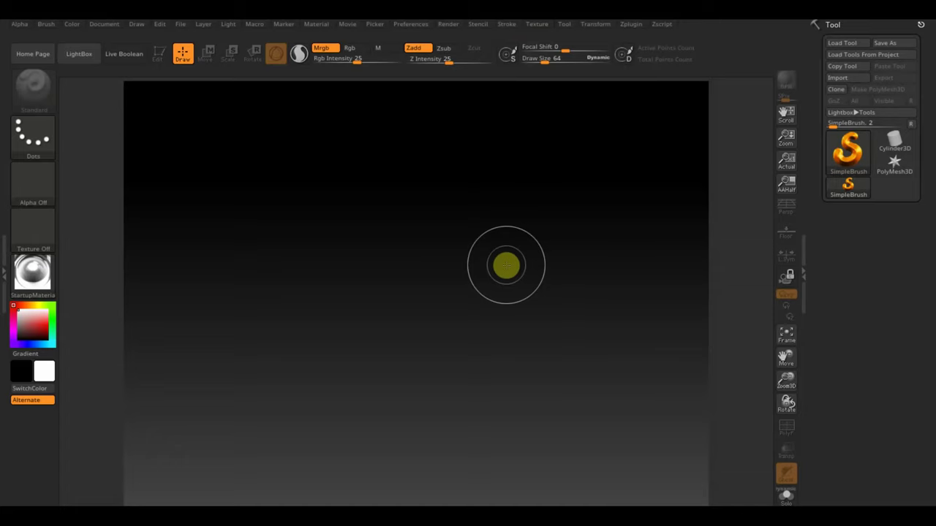
Undo a stray stroke and switch the material to MatCap Red Wax.
left_click_drag(421, 263, 422, 312)
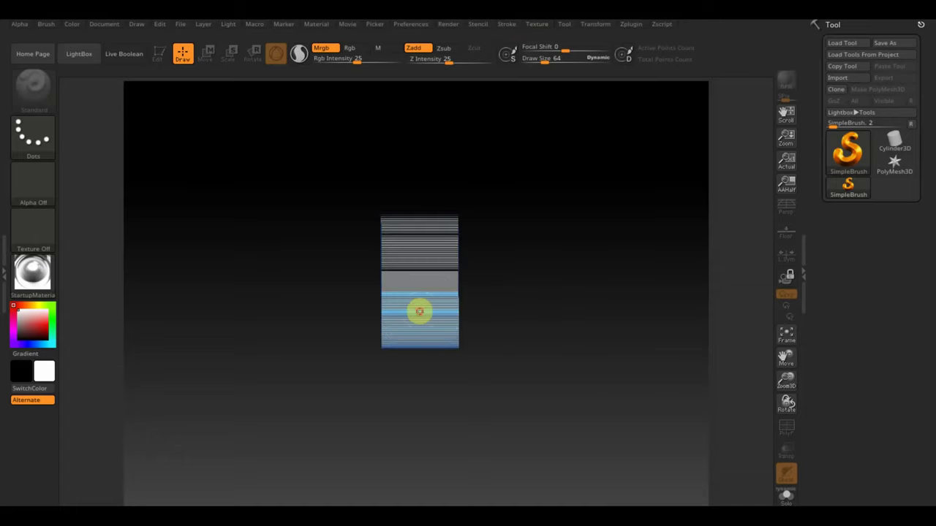
key("ctrl+n")
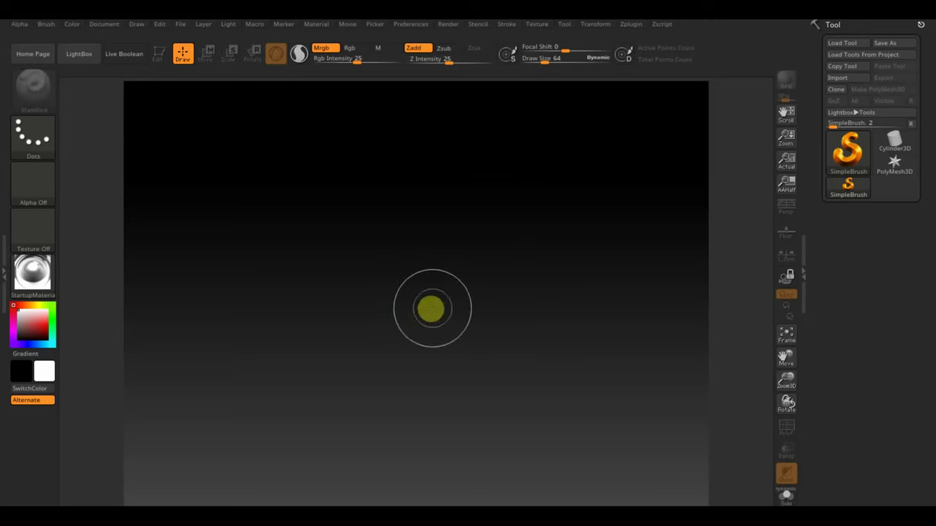
left_click(32, 272)
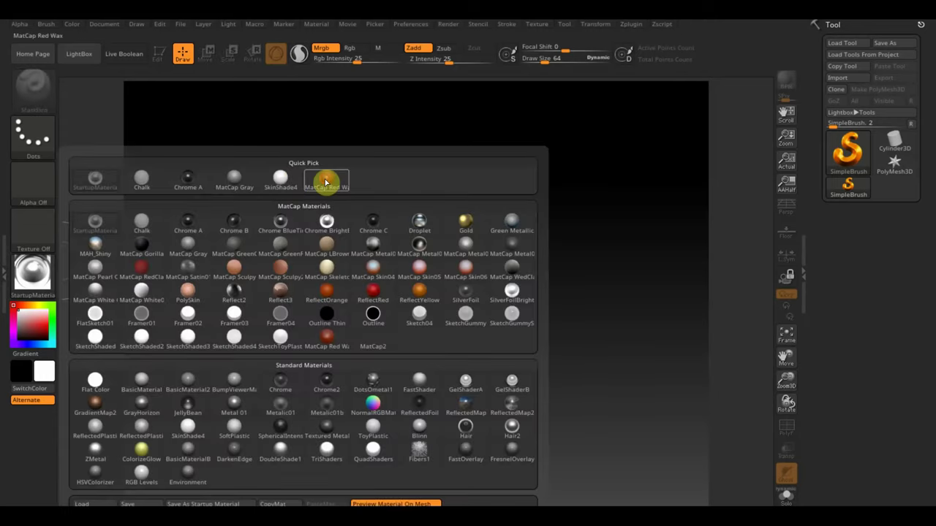
left_click(326, 182)
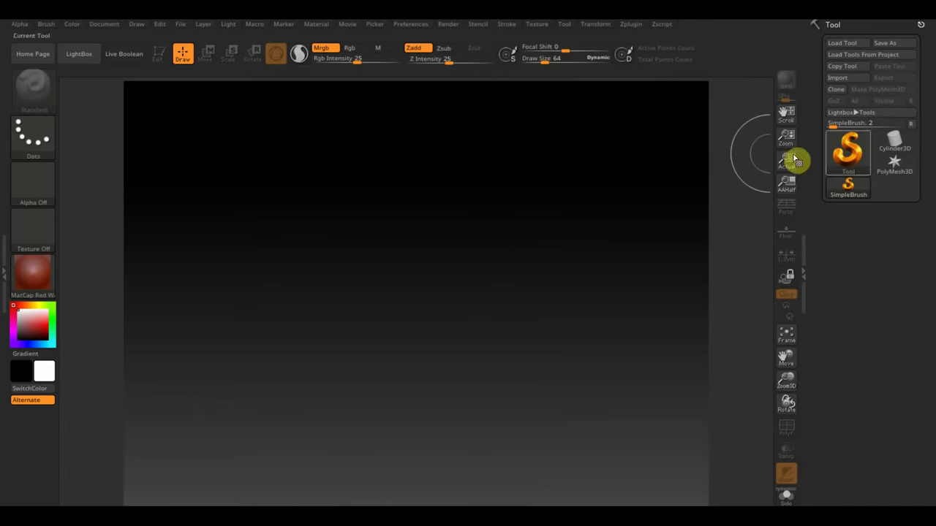
Draw a Cube3D on the canvas and convert it into polymesh PM3D_Cube3D_1.
left_click(847, 150)
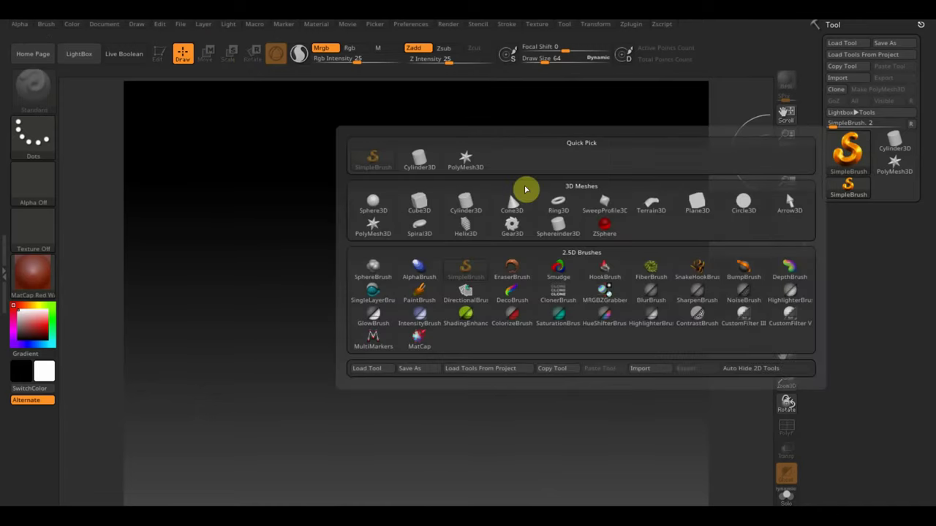
left_click(416, 206)
left_click_drag(426, 294, 428, 415)
left_click(158, 54)
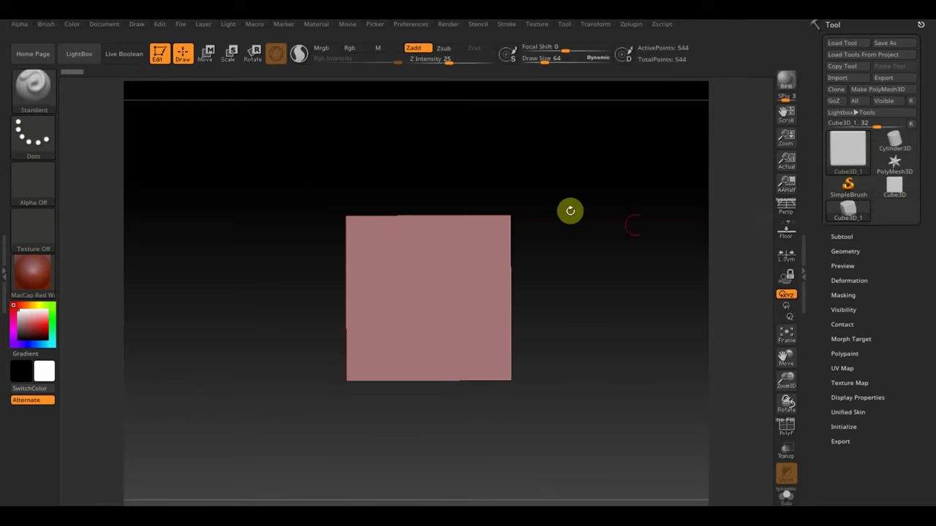
left_click(886, 89)
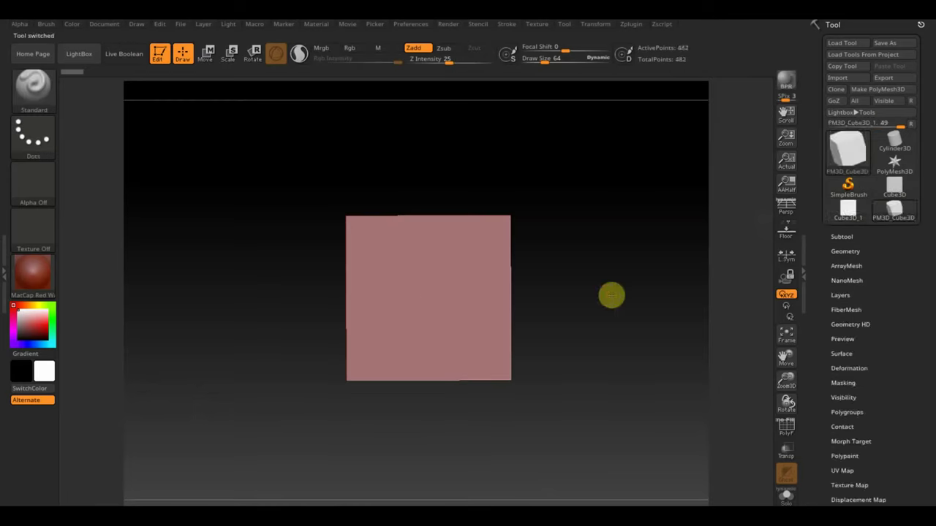
DynaMesh the cube at resolution 376, giving 846,574 points.
left_click(848, 252)
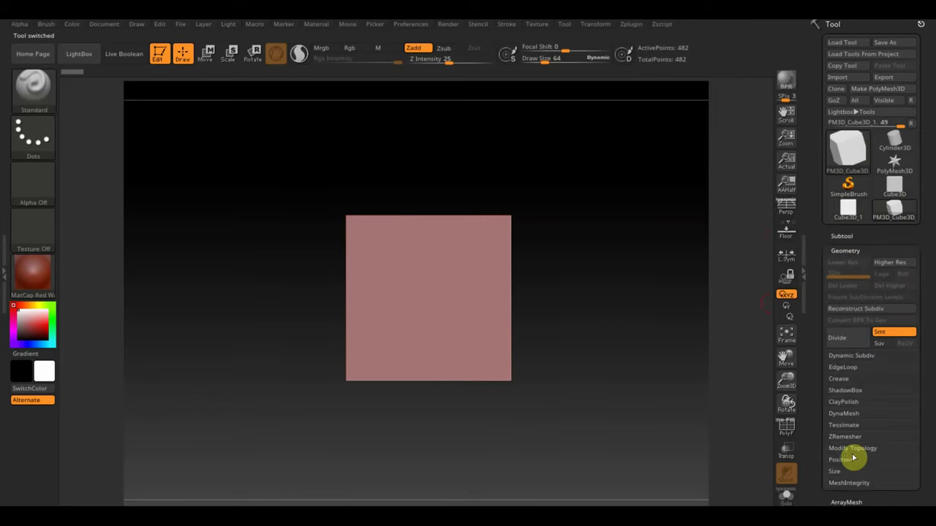
left_click(849, 414)
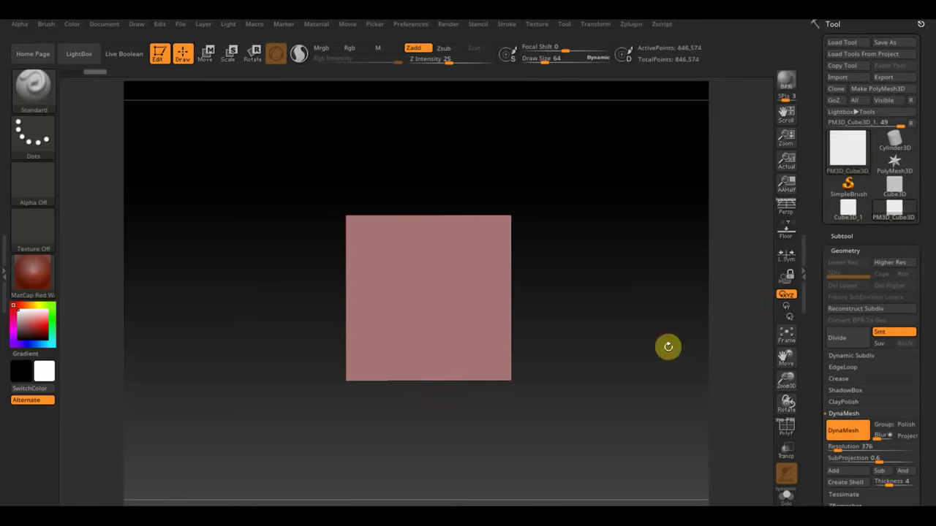
left_click_drag(616, 363, 676, 372)
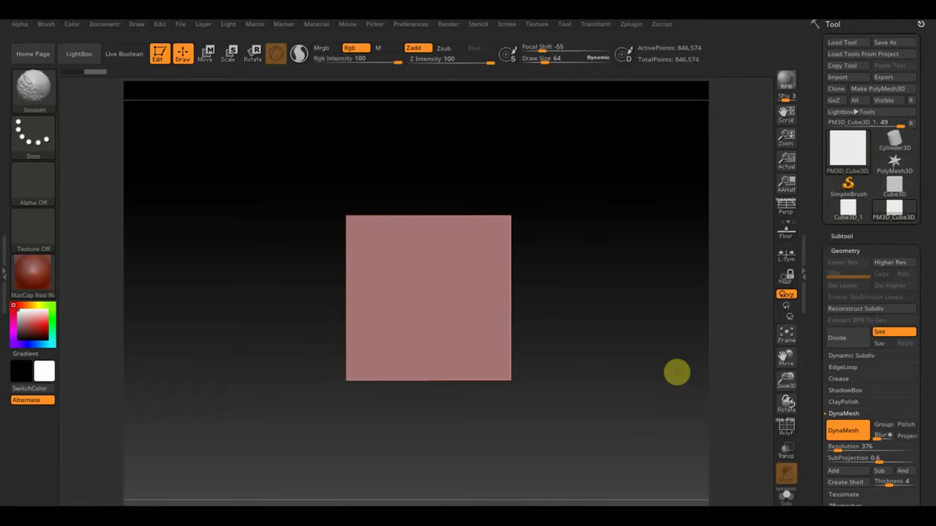
left_click(786, 234)
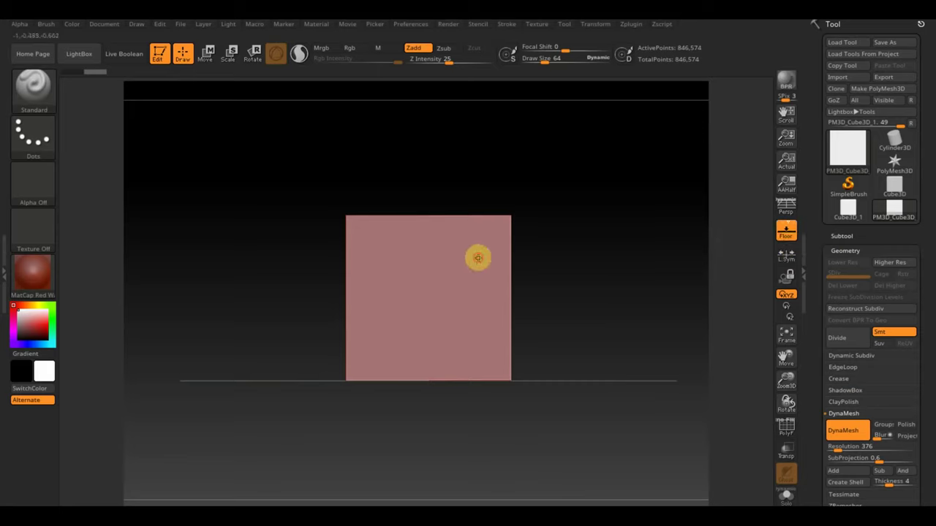
right_click_drag(494, 291, 531, 313)
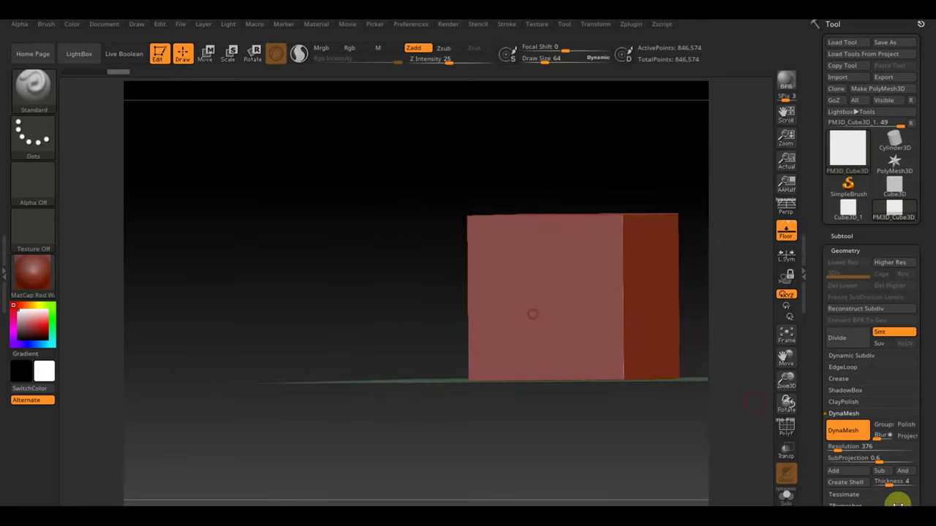
scroll(926, 489, "down", 5)
left_click(857, 410)
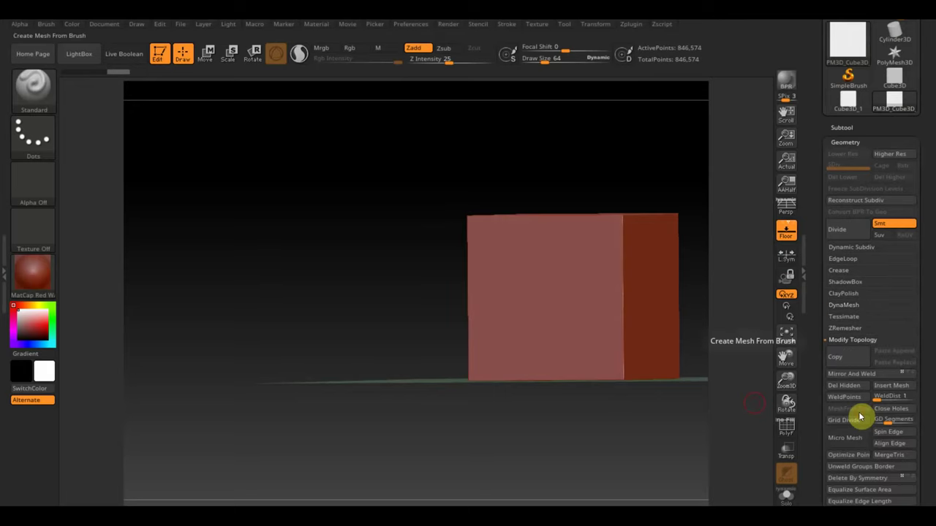
left_click(865, 375)
mouse_move(634, 418)
left_mouse_down()
mouse_move(640, 427)
mouse_move(704, 426)
mouse_move(683, 437)
mouse_move(706, 380)
mouse_move(561, 332)
left_mouse_up()
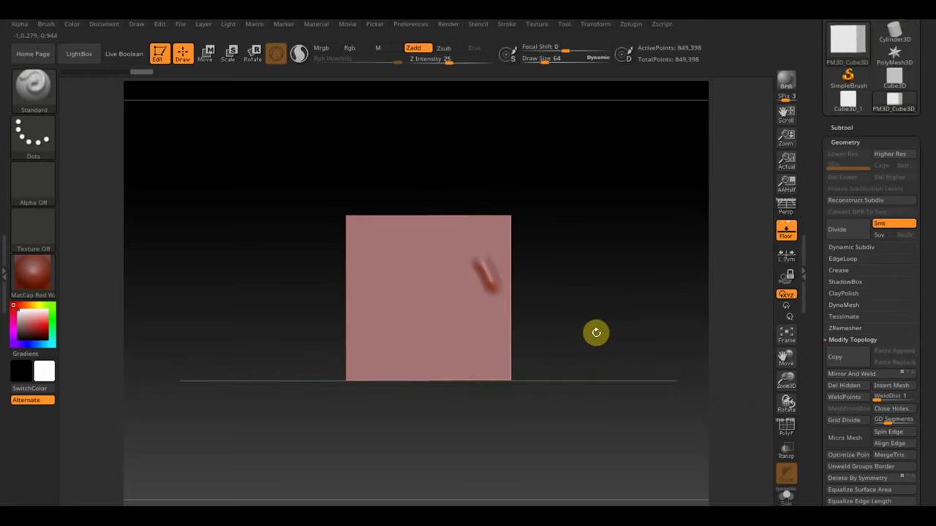
left_click(93, 73)
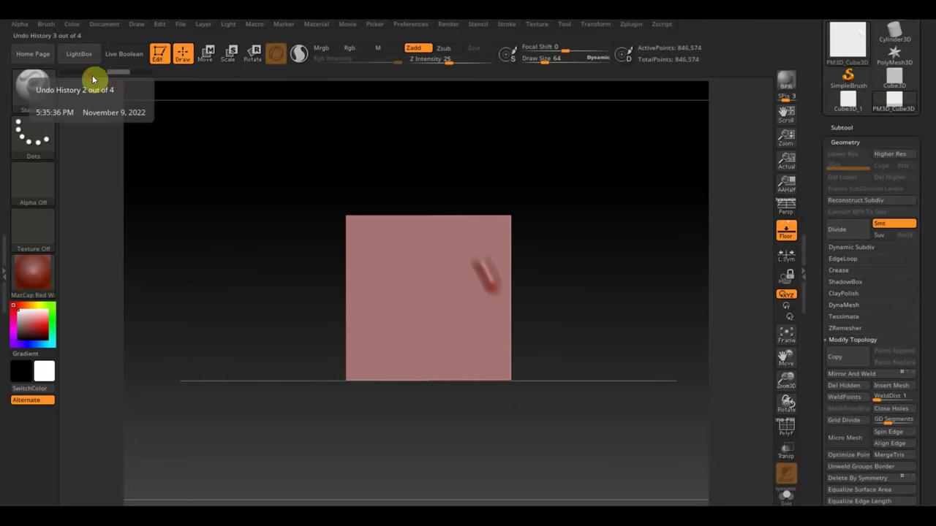
scroll(587, 287, "up", 3)
scroll(609, 340, "up", 2)
scroll(651, 304, "up", 3)
left_click(757, 240)
left_click_drag(750, 239, 694, 267)
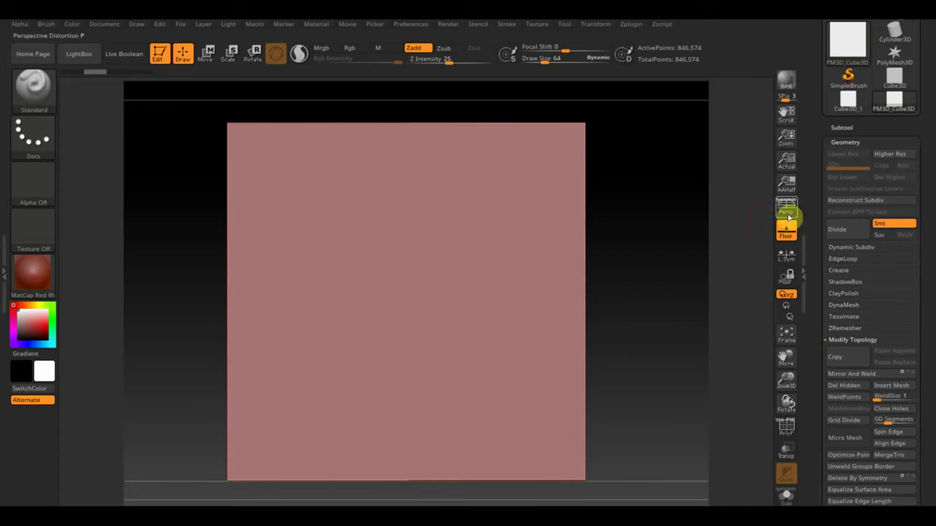
left_click(786, 239)
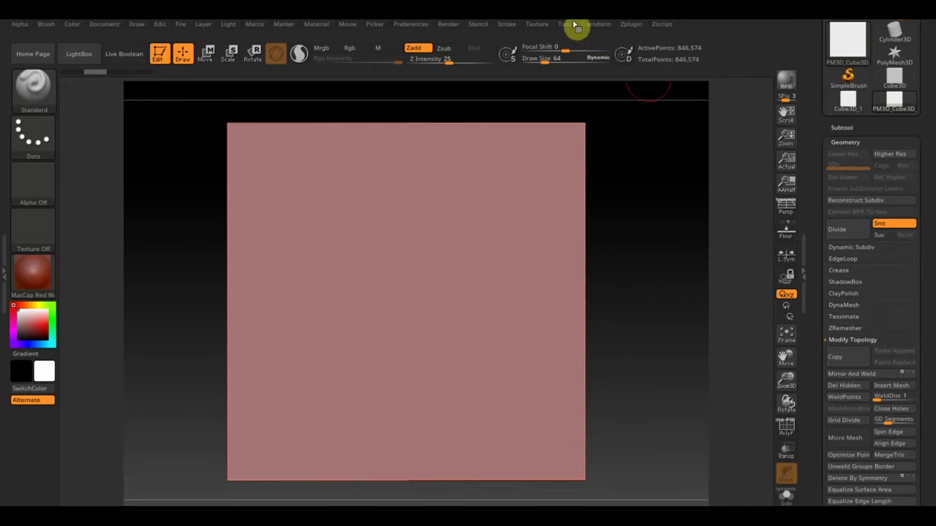
Add the imported Model Sheets texture to Spotlight as a faded overlay on the canvas.
left_click(539, 26)
left_click(572, 197)
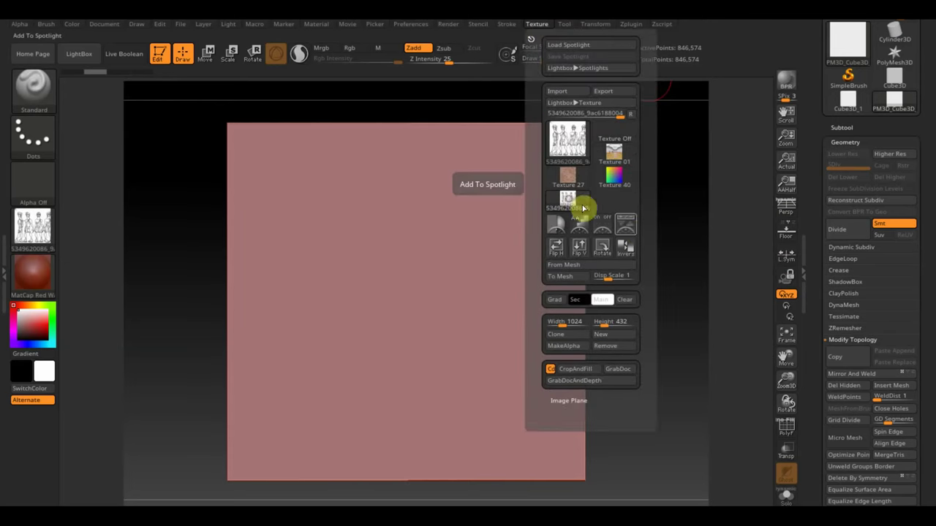
left_click(635, 231)
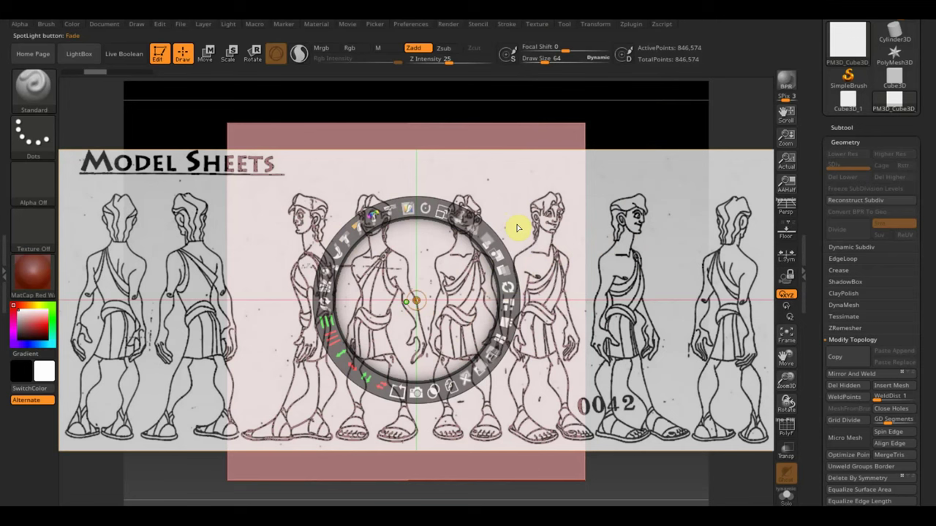
Enlarge the reference image, mirror it horizontally and shift it right over the canvas.
mouse_move(441, 212)
left_mouse_down()
mouse_move(476, 232)
mouse_move(463, 230)
mouse_move(466, 253)
mouse_move(439, 215)
mouse_move(399, 230)
left_mouse_up()
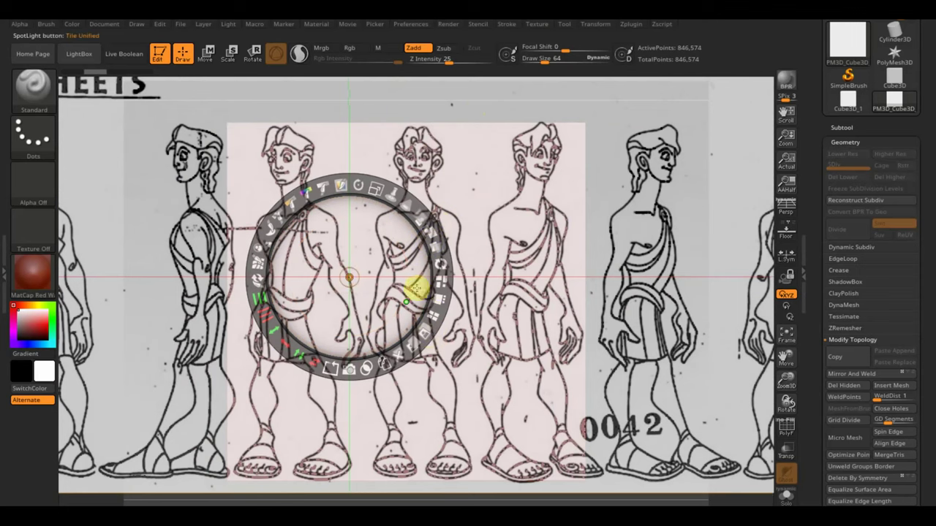
left_click(313, 363)
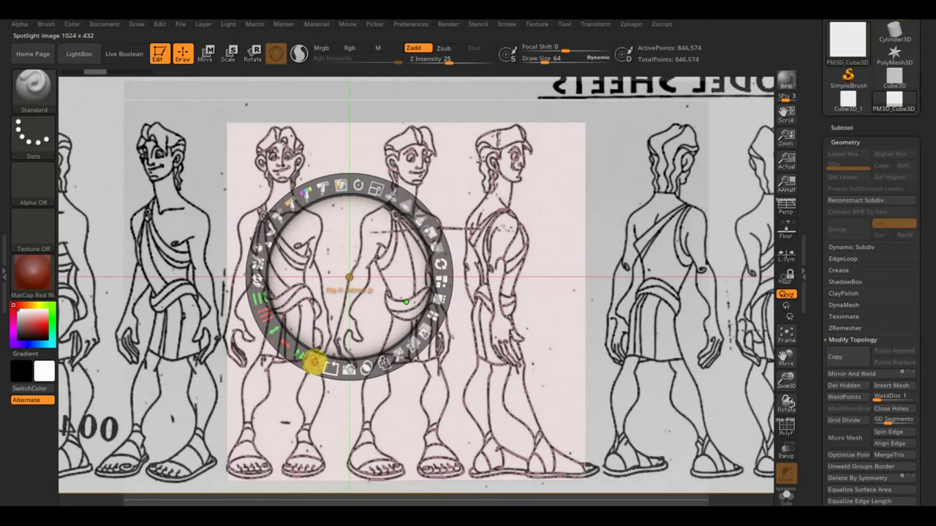
left_click_drag(346, 265, 452, 269)
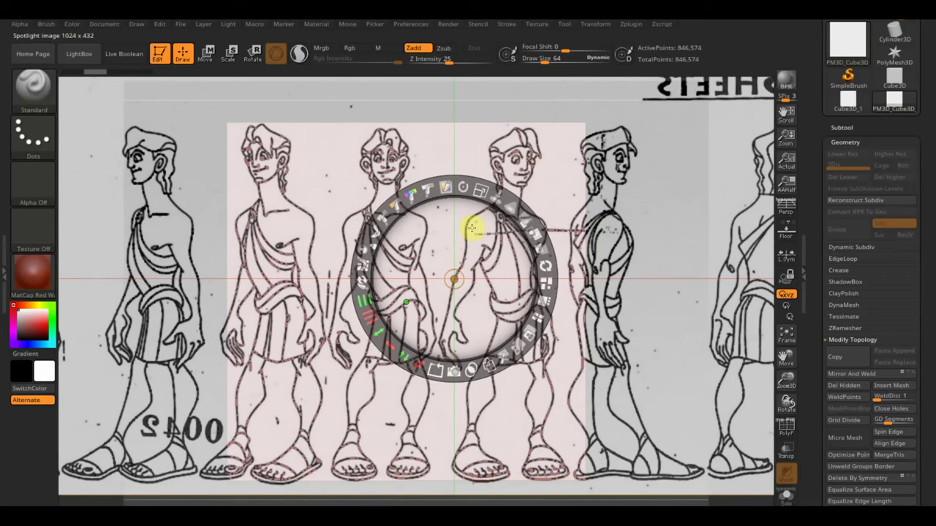
key("z")
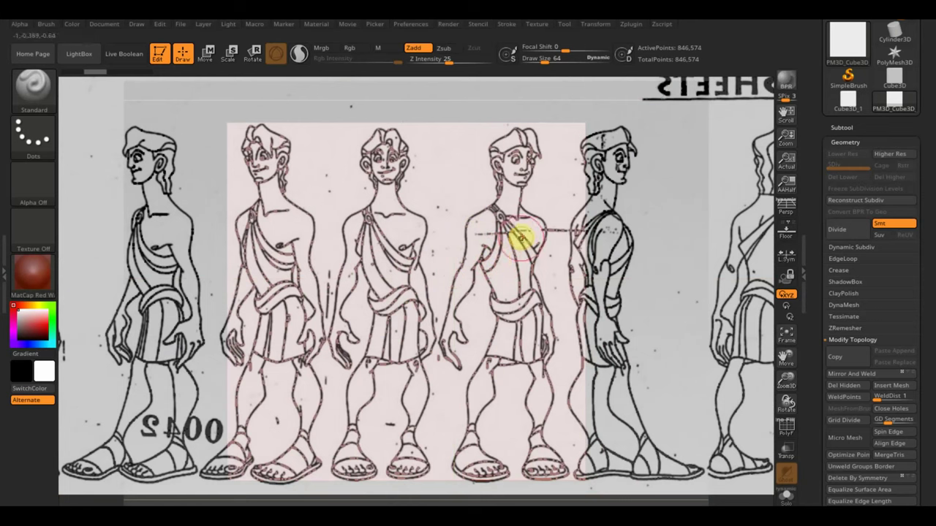
Make the reference more opaque, nudge it into place, and set Draw Size to 5.
key("z")
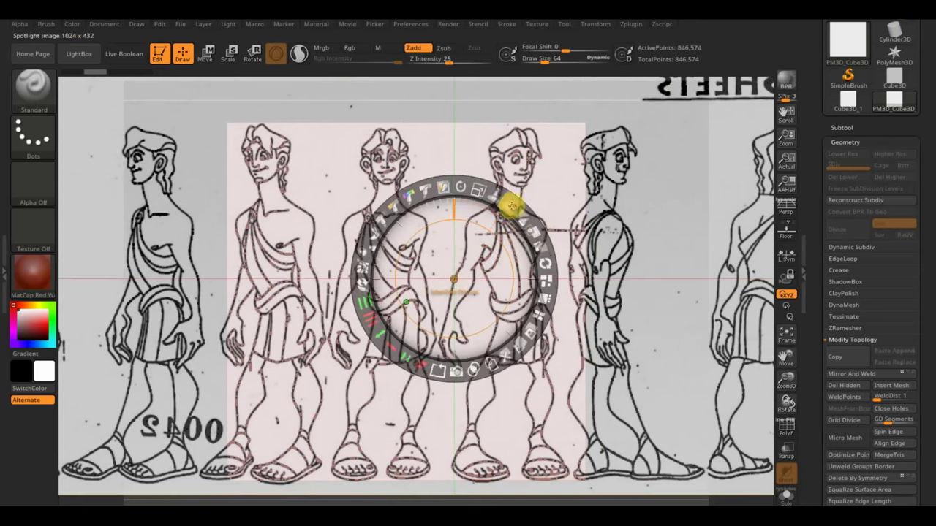
left_click_drag(535, 236, 515, 235)
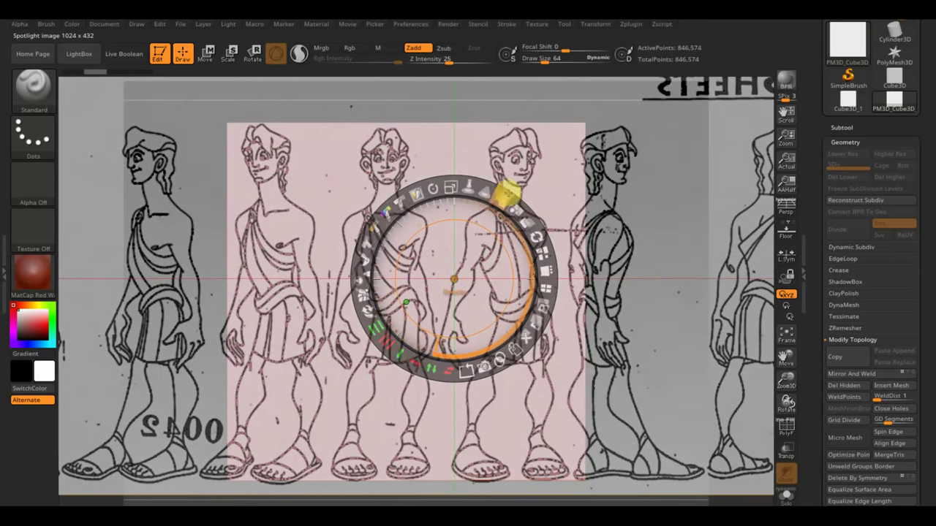
left_click_drag(515, 236, 499, 185)
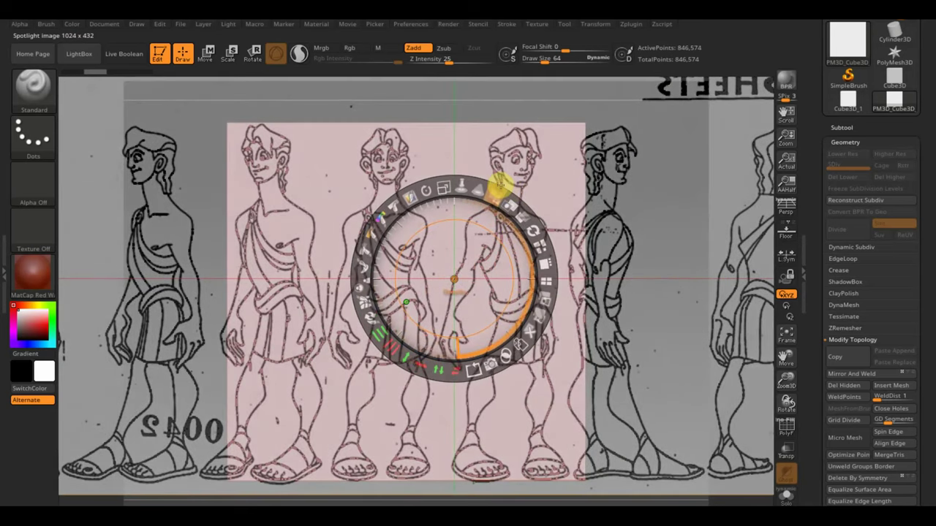
key("z")
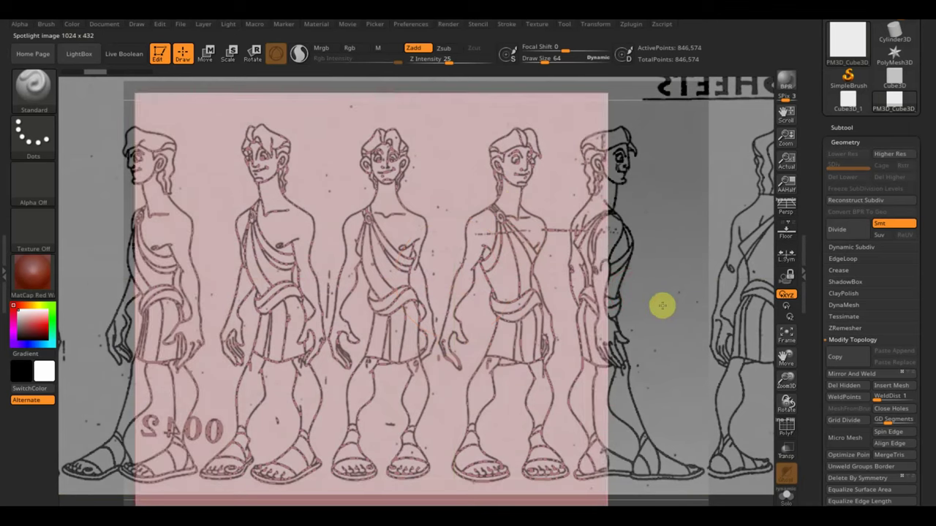
mouse_move(652, 309)
left_mouse_down()
mouse_move(653, 277)
mouse_move(665, 280)
left_mouse_up()
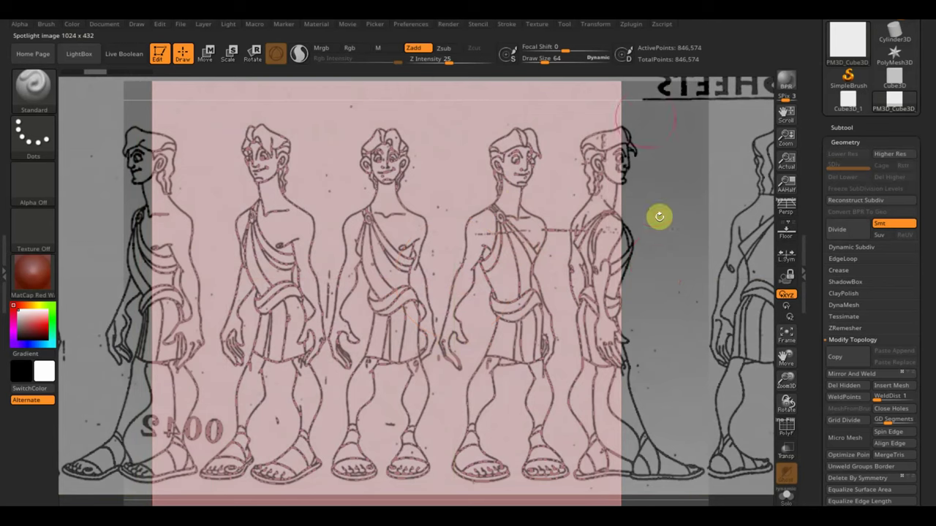
left_click_drag(546, 62, 537, 62)
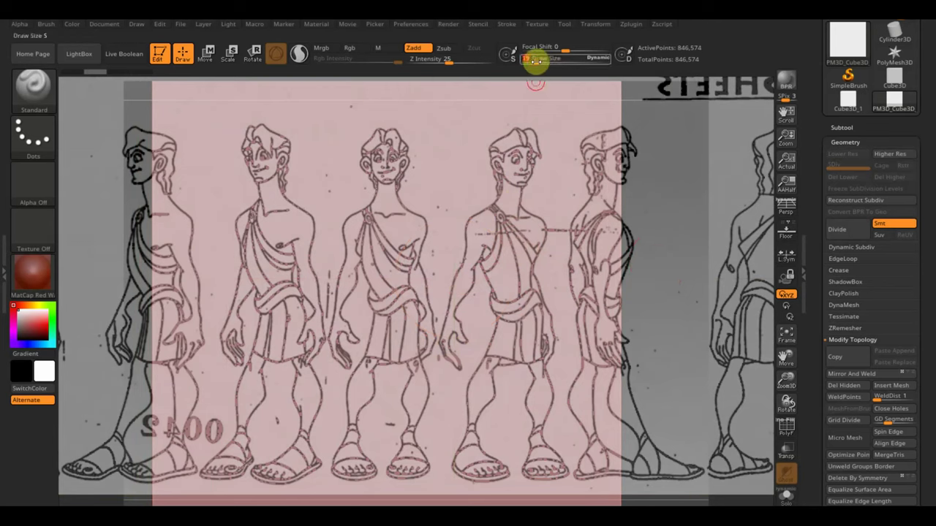
Enlarge and recentre the model sheet so the front figure fills the plane, then set Draw Size to 9.
left_click(650, 305)
left_click(650, 306)
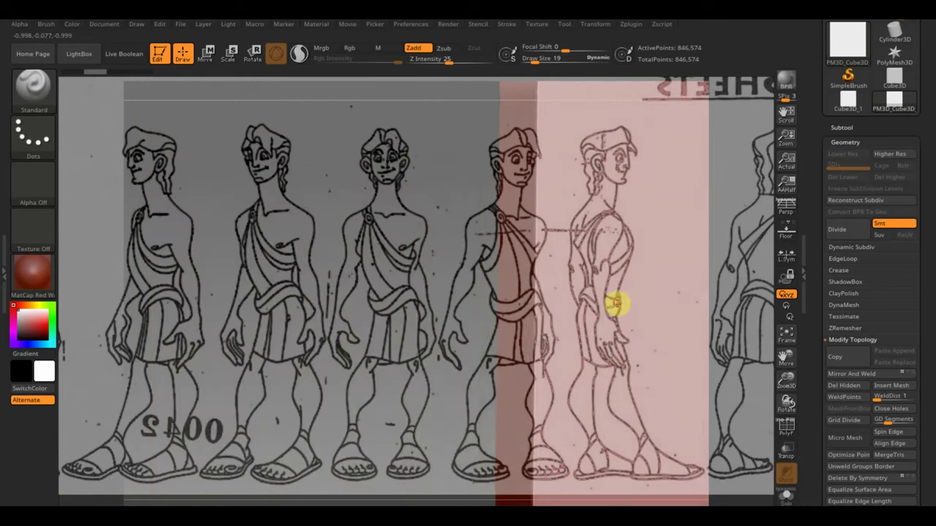
mouse_move(734, 319)
left_mouse_down()
mouse_move(370, 317)
mouse_move(378, 312)
left_mouse_up()
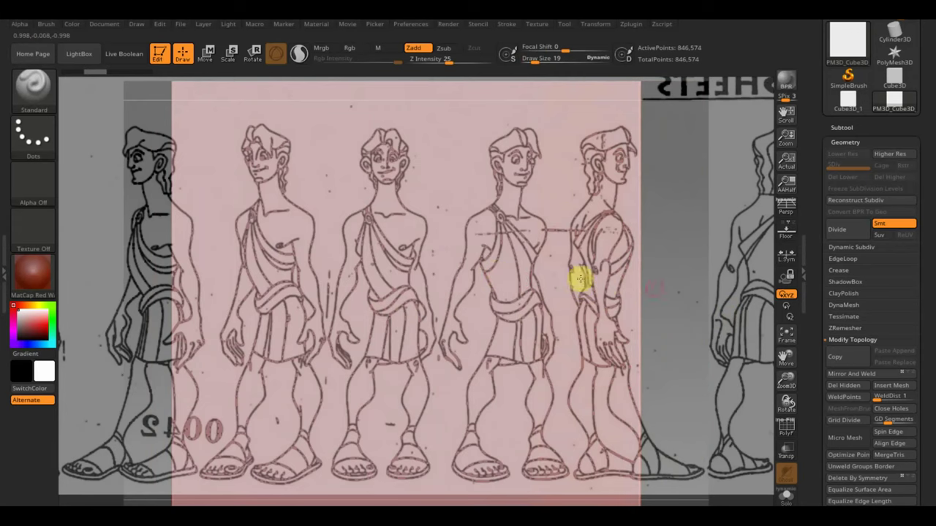
key("z")
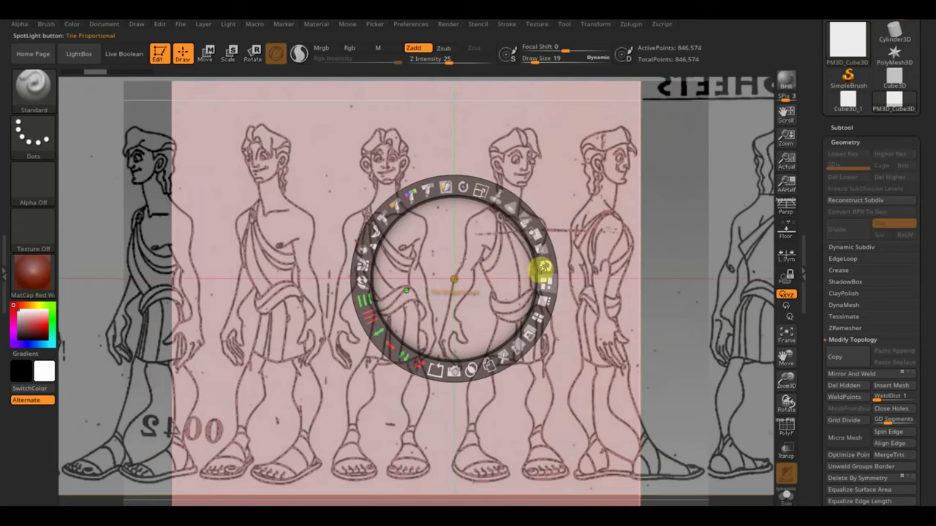
left_click_drag(478, 193, 483, 196)
left_click_drag(491, 198, 525, 220)
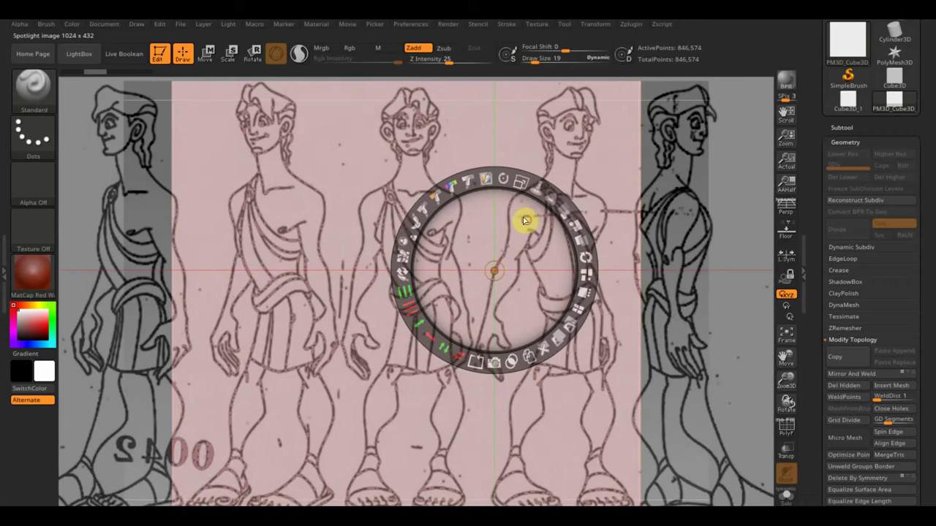
key("z")
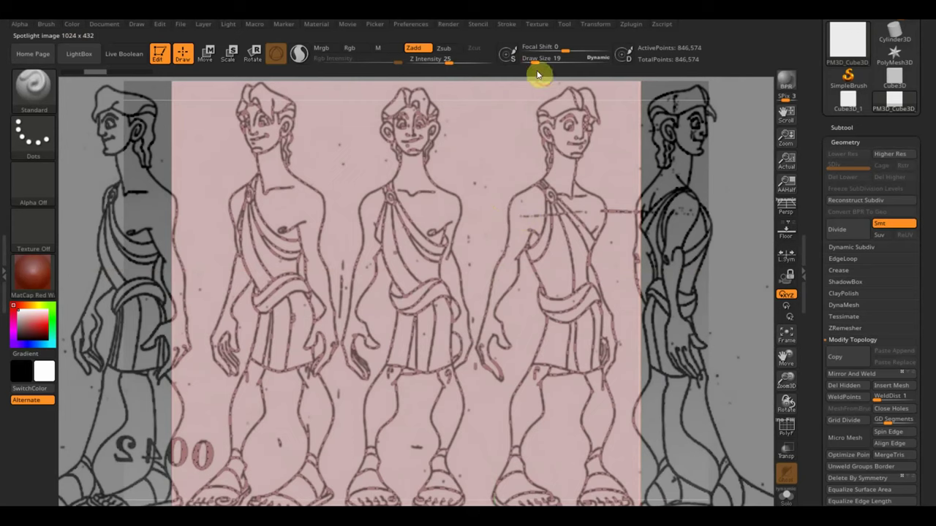
left_click_drag(532, 63, 529, 62)
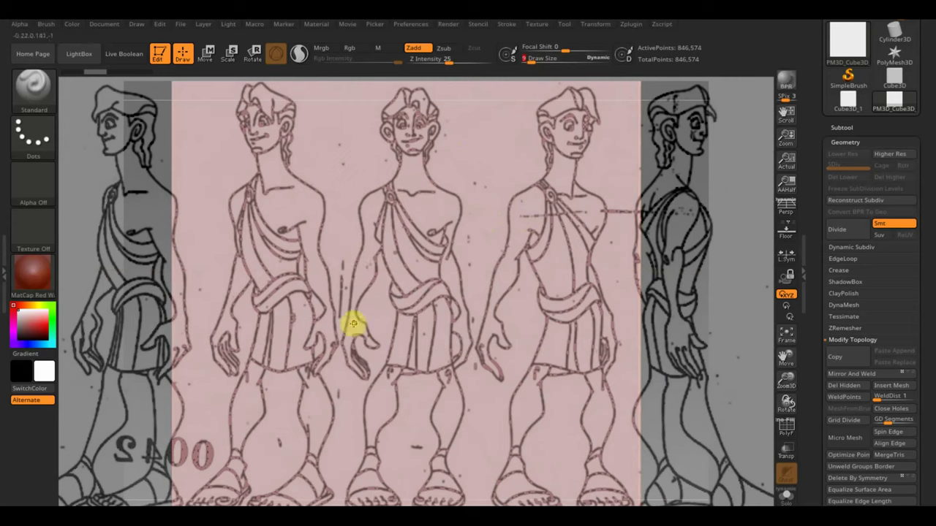
key("ctrl")
Mask the central front figure's arm from the shoulder down to the hand.
left_click_drag(351, 294, 355, 274, "ctrl")
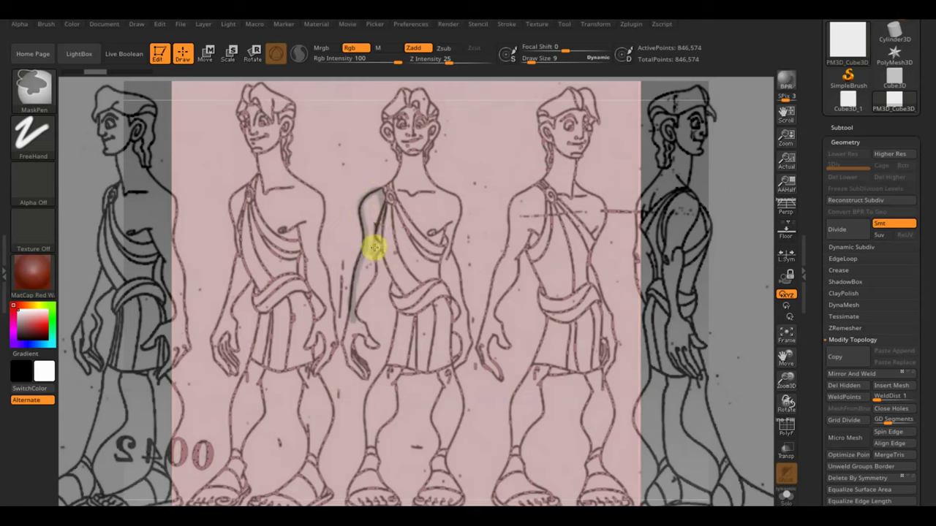
mouse_move(372, 252)
left_mouse_down("ctrl")
mouse_move(375, 200)
mouse_move(359, 296)
mouse_move(373, 244)
mouse_move(362, 288)
left_mouse_up("ctrl")
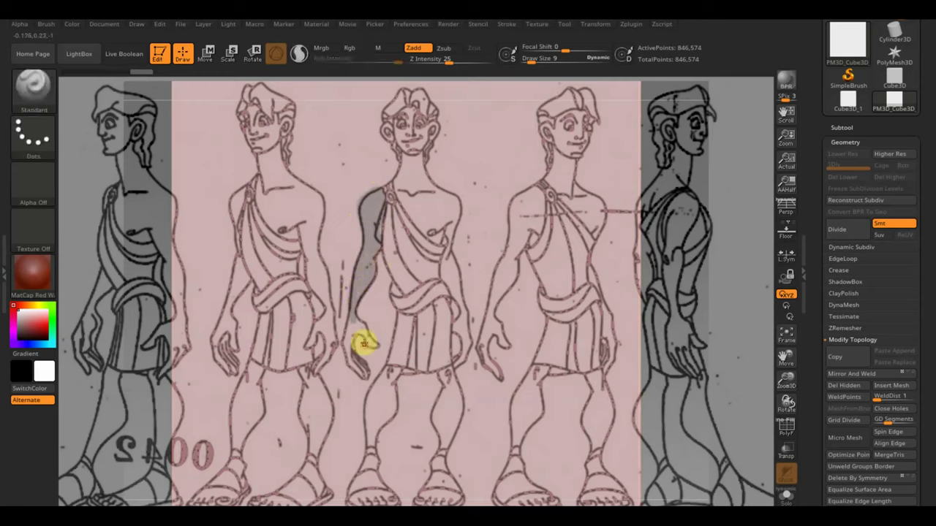
left_click_drag(351, 328, 354, 320, "ctrl")
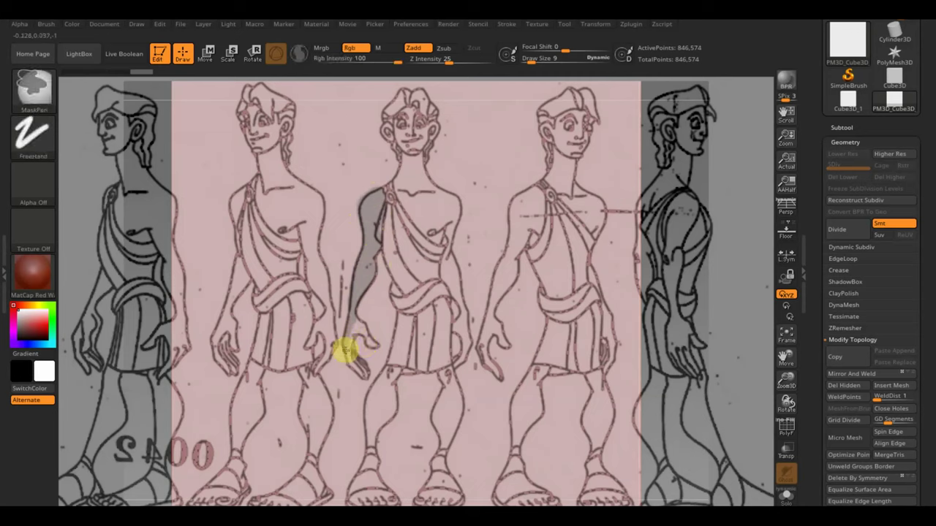
mouse_move(359, 377)
left_mouse_down("ctrl")
mouse_move(350, 334)
mouse_move(366, 340)
left_mouse_up("ctrl")
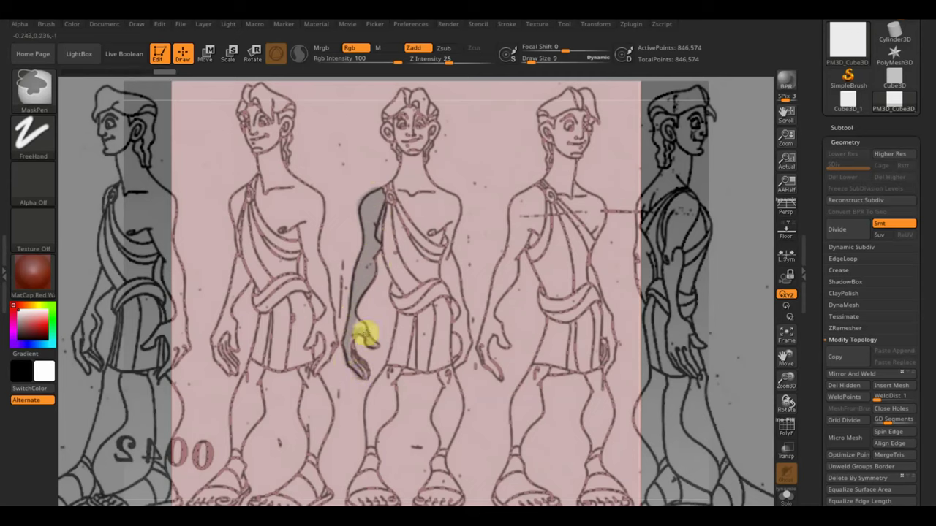
left_click_drag(354, 330, 359, 344, "ctrl")
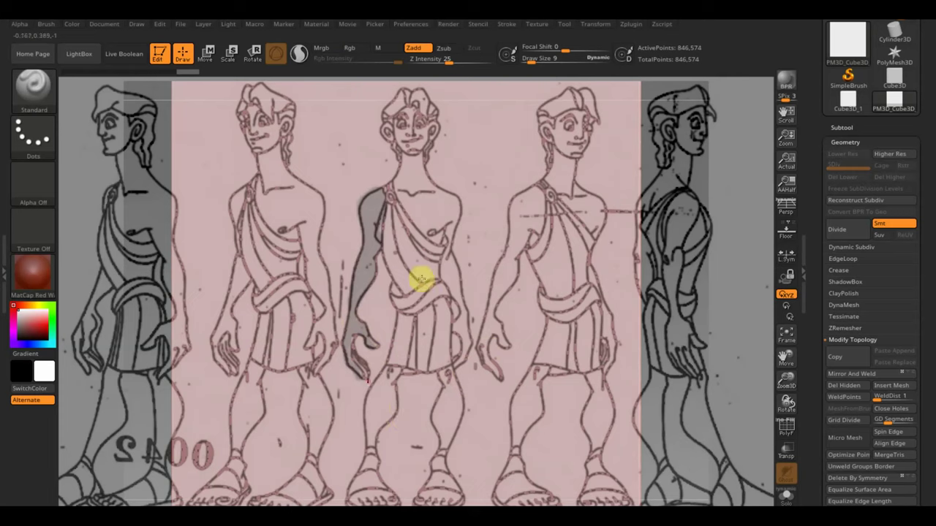
Mask the front figure's leg from the waist down, covering thigh and lower leg.
key("ctrl")
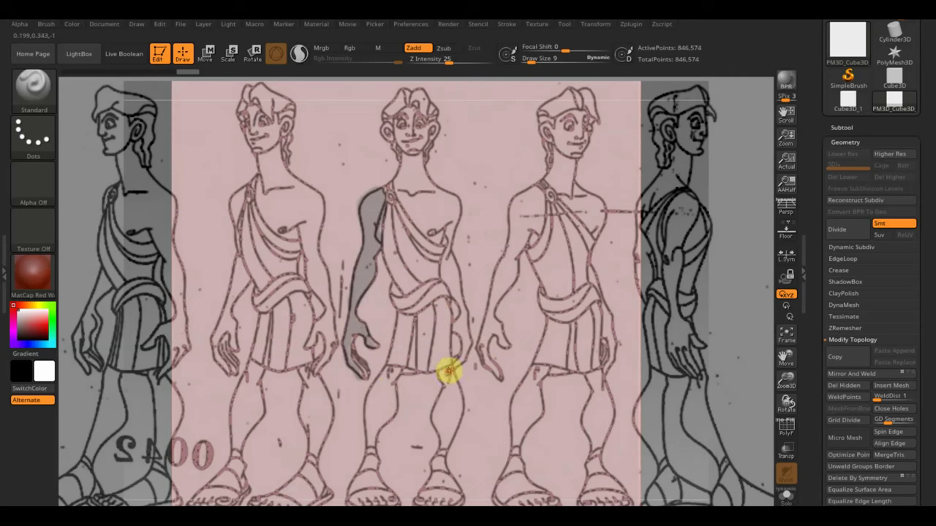
key("ctrl")
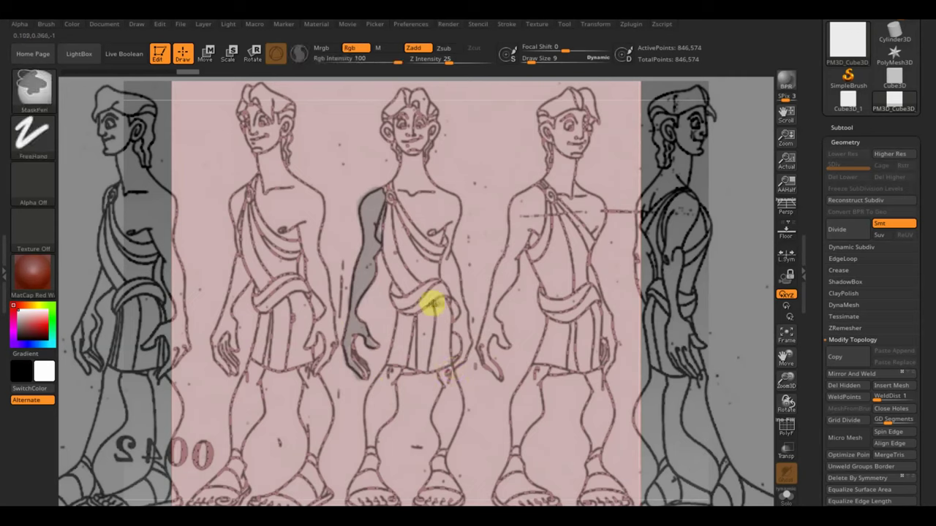
mouse_move(445, 308)
left_mouse_down("ctrl")
mouse_move(455, 411)
mouse_move(443, 448)
left_mouse_up("ctrl")
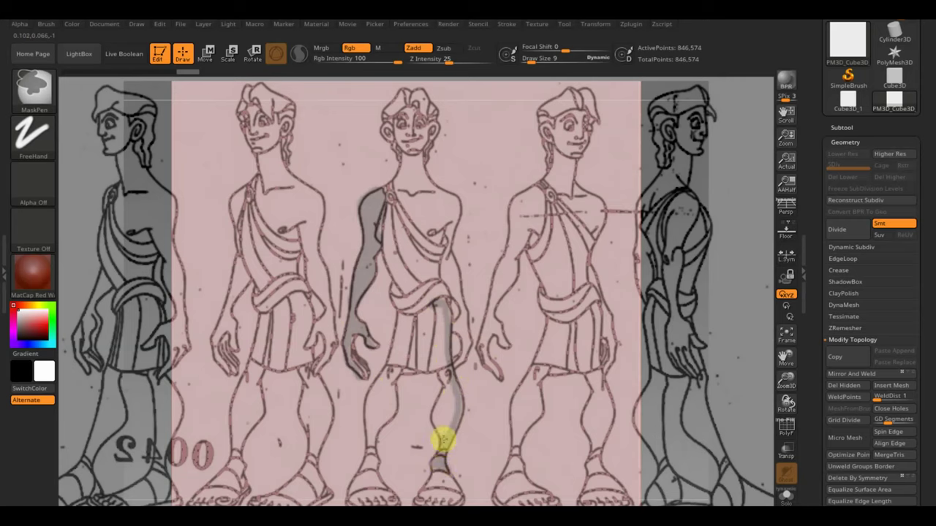
mouse_move(438, 417)
left_mouse_down("ctrl+alt")
mouse_move(444, 394)
mouse_move(437, 418)
mouse_move(446, 426)
mouse_move(449, 392)
mouse_move(445, 420)
mouse_move(445, 374)
mouse_move(424, 328)
mouse_move(430, 307)
mouse_move(433, 340)
mouse_move(437, 313)
mouse_move(441, 329)
mouse_move(441, 367)
mouse_move(424, 330)
mouse_move(428, 313)
mouse_move(413, 323)
mouse_move(426, 329)
mouse_move(417, 319)
mouse_move(434, 294)
left_mouse_up("ctrl+alt")
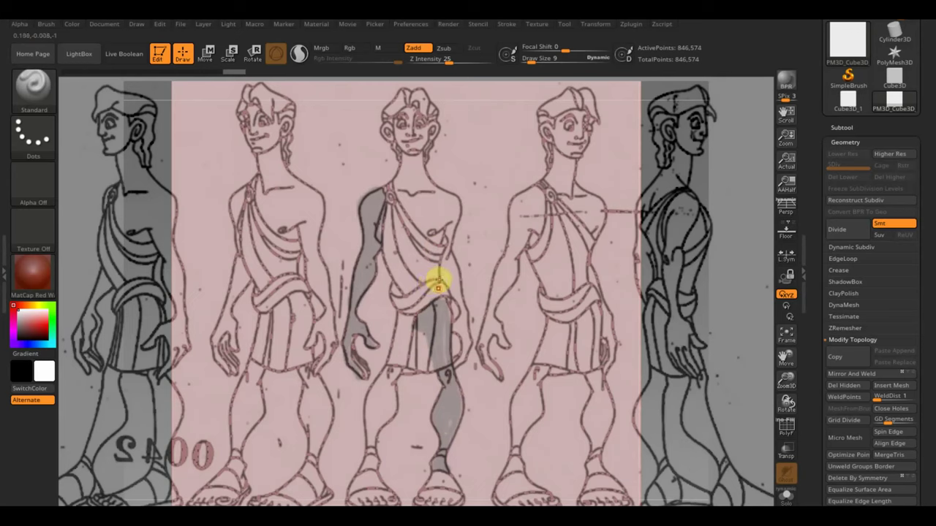
left_click_drag(444, 291, 447, 370, "ctrl")
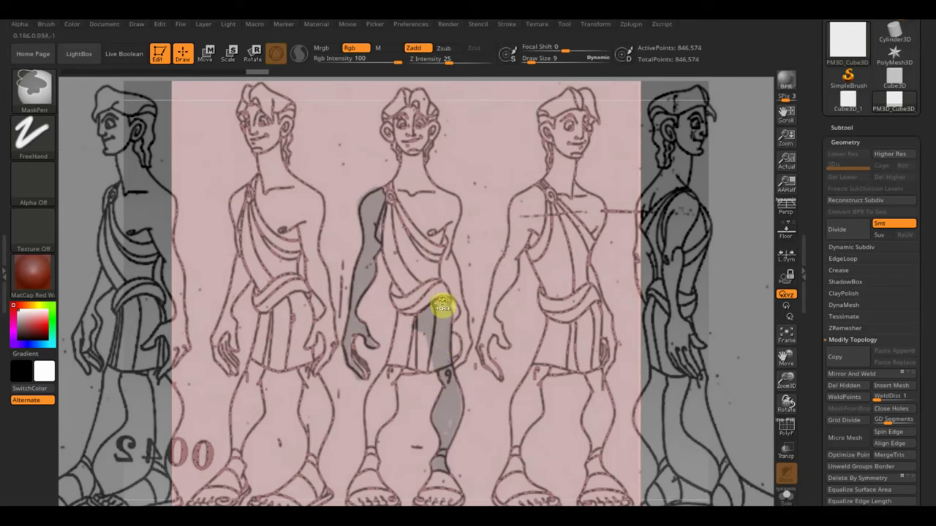
key("shift")
Hide the reference, set Draw Size to 17 and widen the arm mask.
key("shift+z")
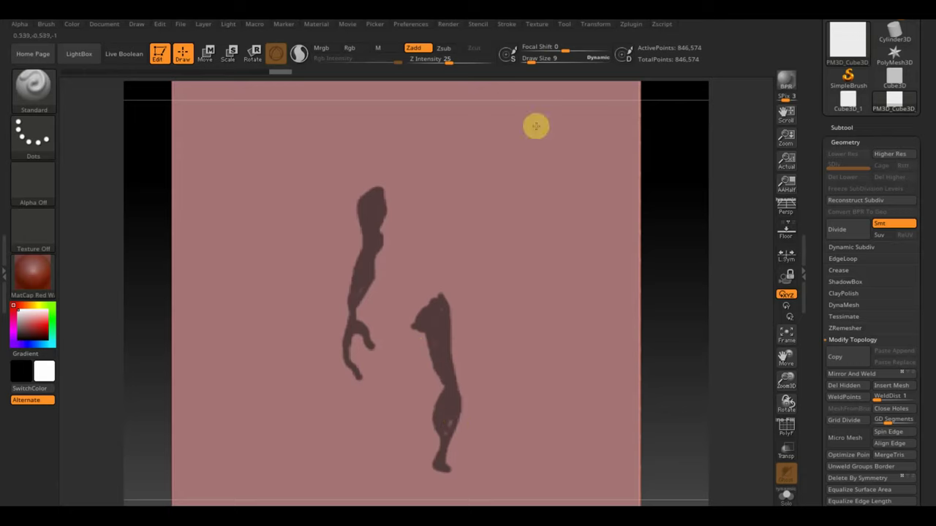
left_click_drag(534, 62, 522, 73)
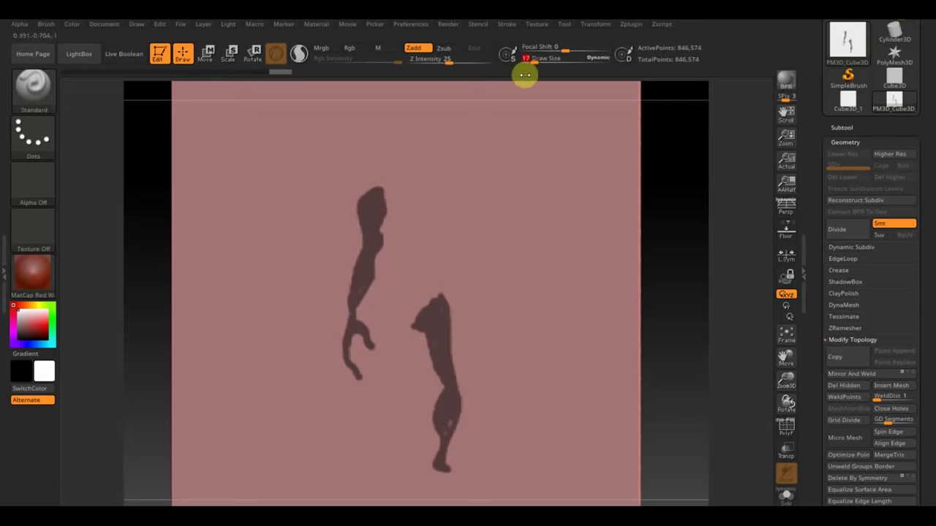
left_click_drag(358, 292, 375, 213, "ctrl")
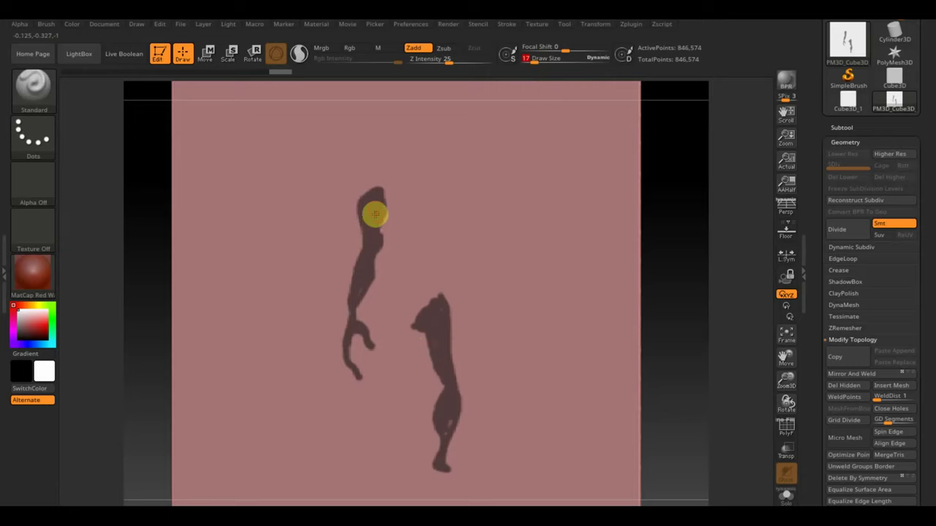
Thicken the top of the leg mask, toggling the reference on and off to compare.
key("ctrl")
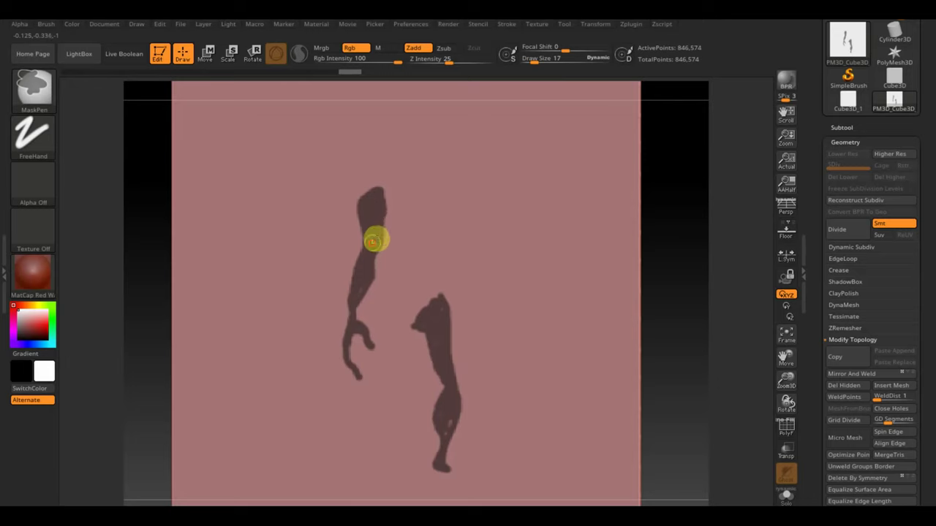
key("ctrl")
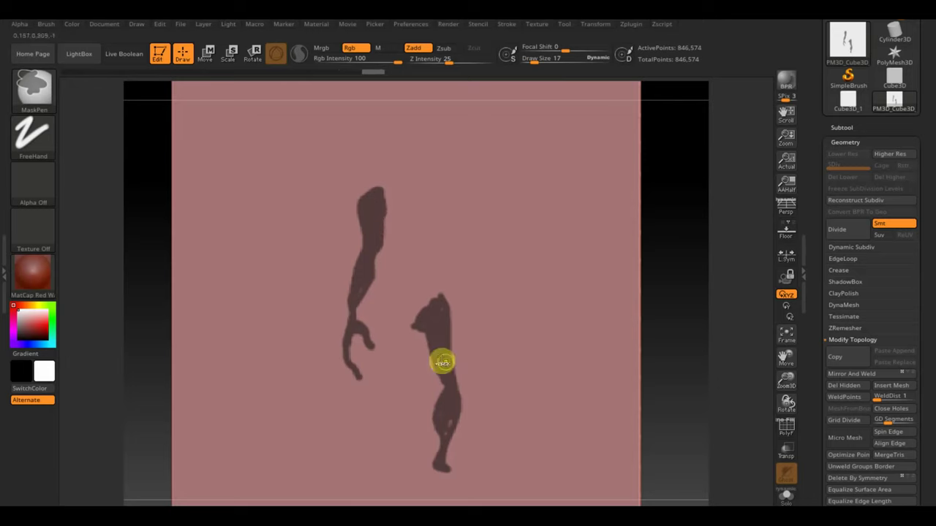
mouse_move(437, 300)
left_mouse_down("ctrl")
mouse_move(417, 321)
mouse_move(435, 336)
mouse_move(445, 433)
left_mouse_up("ctrl")
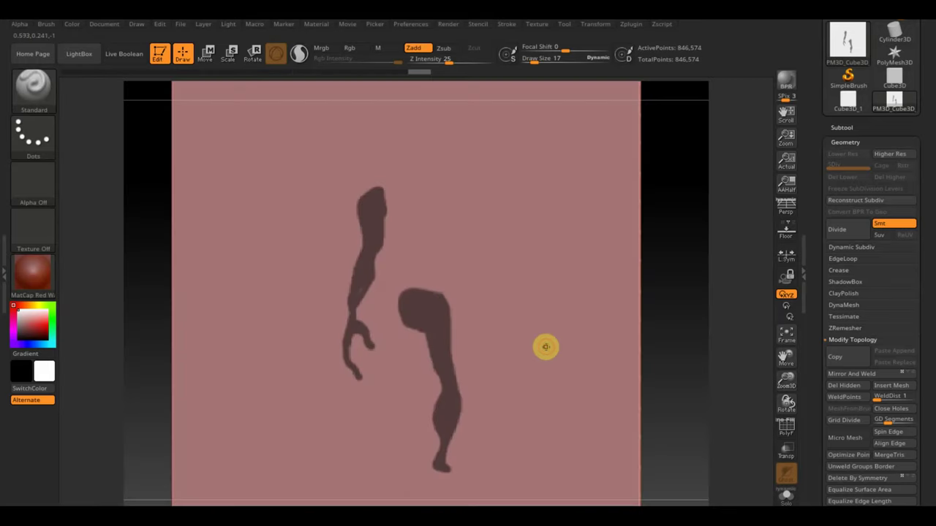
key("shift+z")
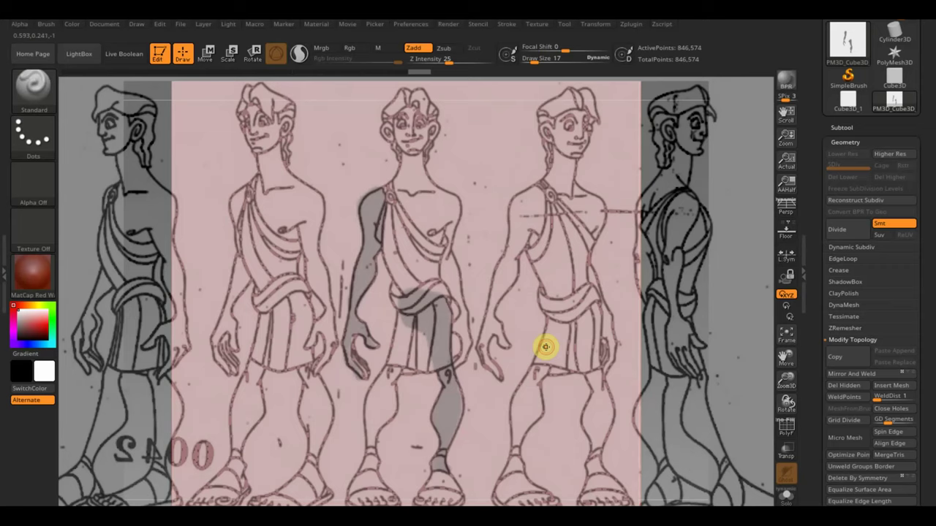
key("shift+z")
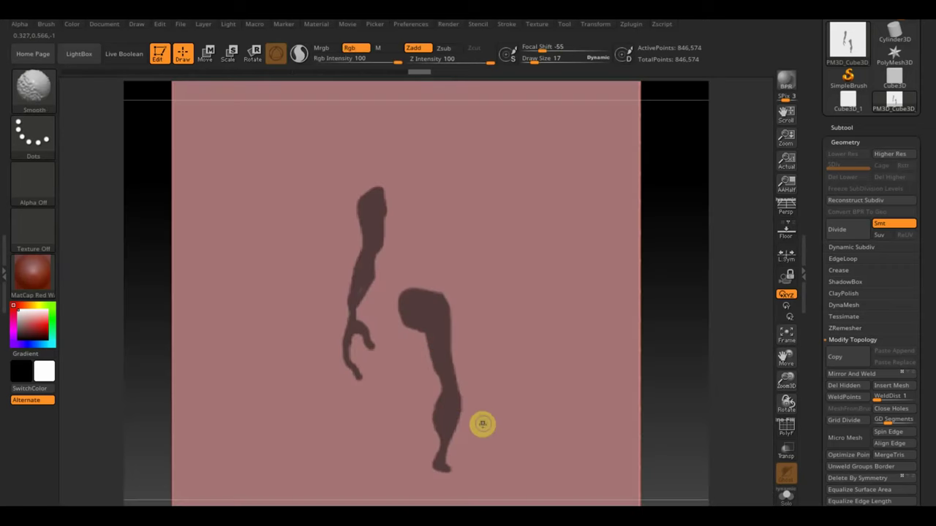
key("shift+z")
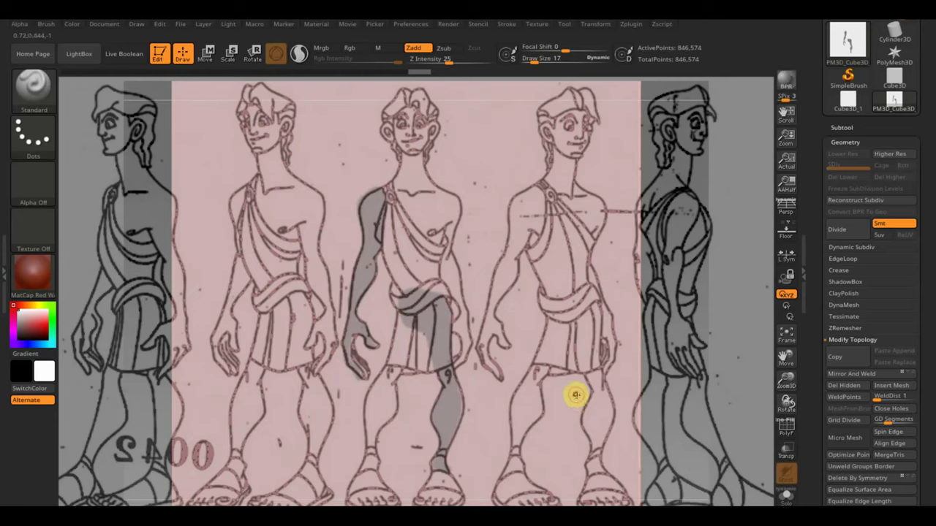
key("shift+z")
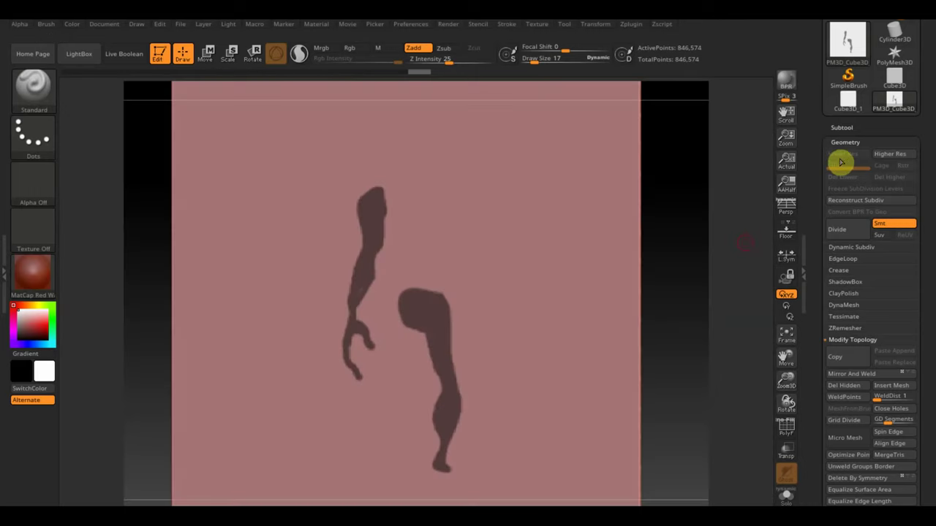
Duplicate the slab subtool, reveal all its geometry and hide the original.
left_click(841, 127)
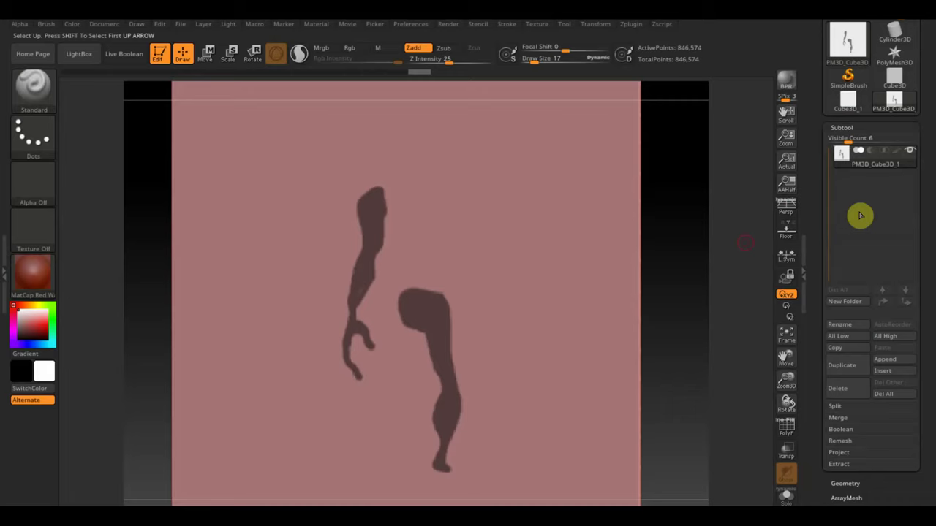
left_click(844, 365)
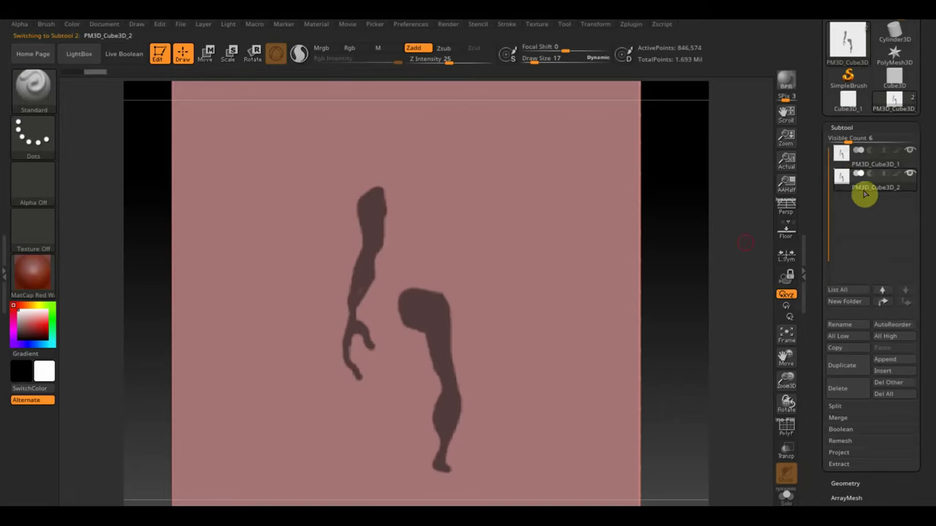
left_click_drag(678, 232, 672, 272, "ctrl+shift")
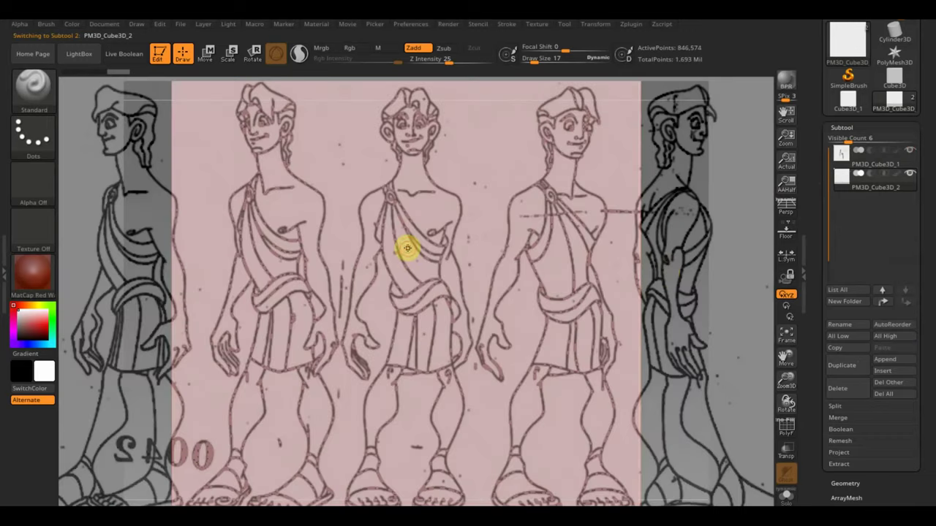
left_click(905, 167)
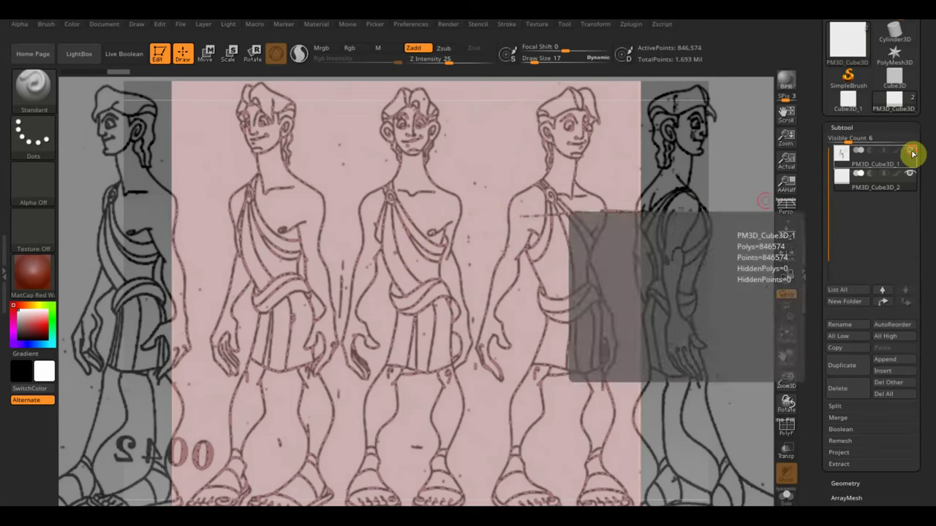
Mask the middle figure's torso from neck to waist, using Draw Size 12.
key("ctrl")
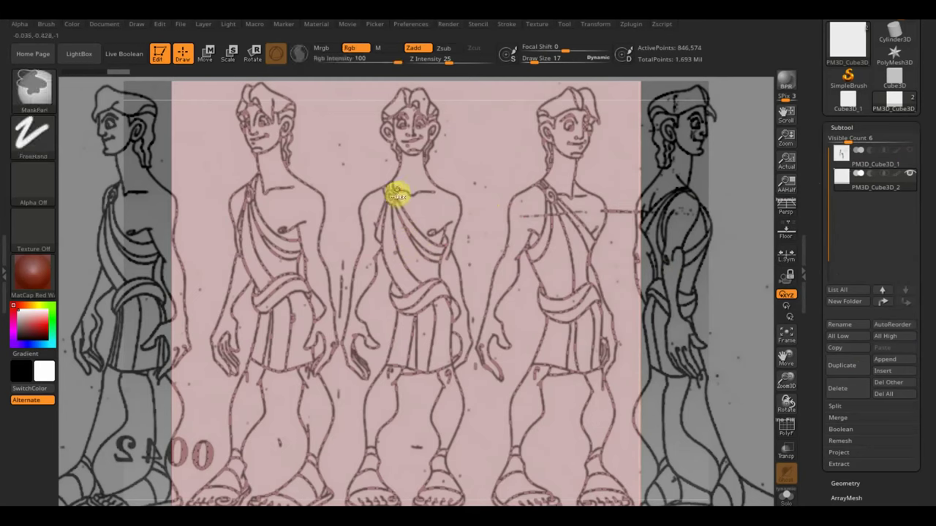
mouse_move(407, 168)
left_mouse_down("ctrl")
mouse_move(390, 196)
mouse_move(413, 242)
left_mouse_up("ctrl")
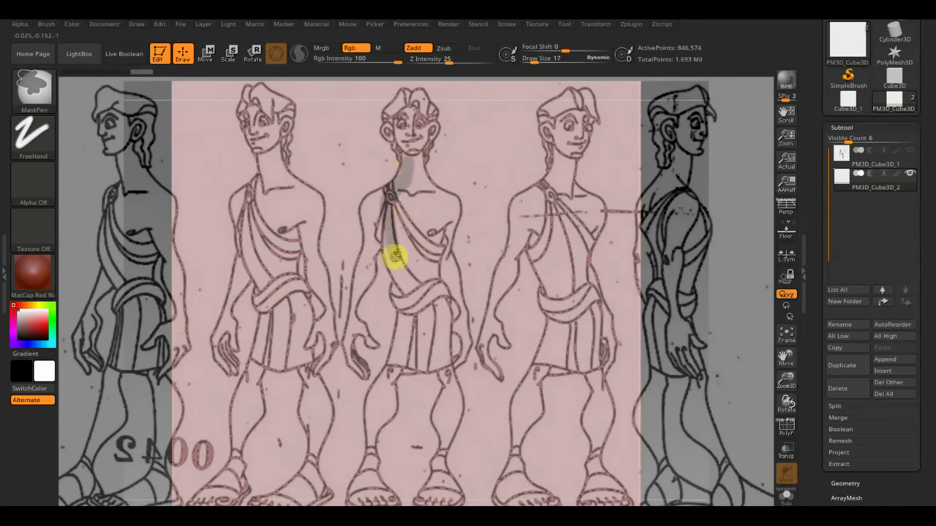
left_click(413, 241, "ctrl")
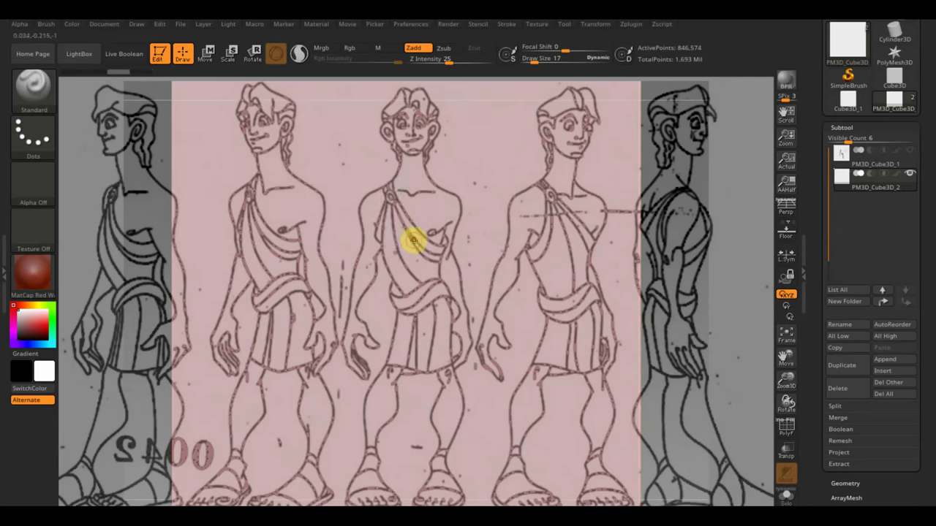
key("ctrl")
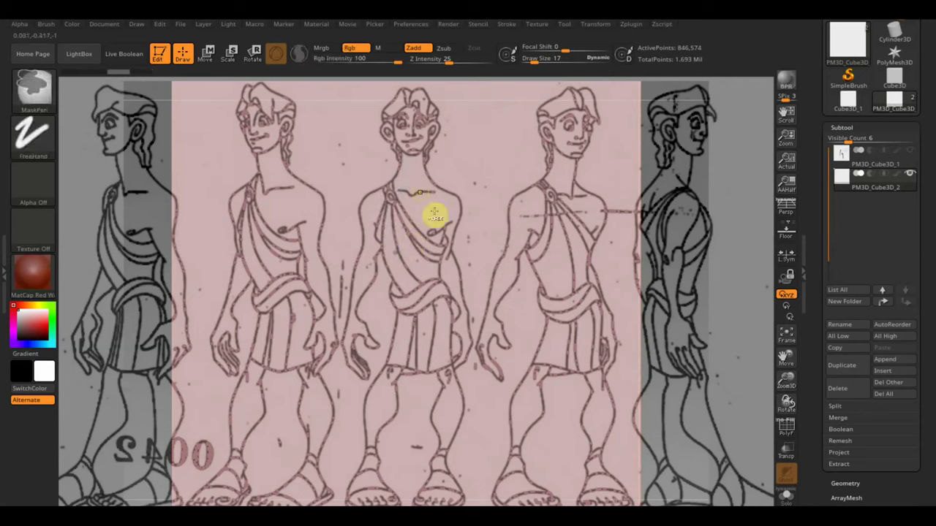
mouse_move(414, 161)
left_mouse_down("ctrl")
mouse_move(443, 209)
mouse_move(434, 207)
mouse_move(430, 229)
mouse_move(418, 172)
mouse_move(416, 240)
mouse_move(410, 166)
left_mouse_up("ctrl")
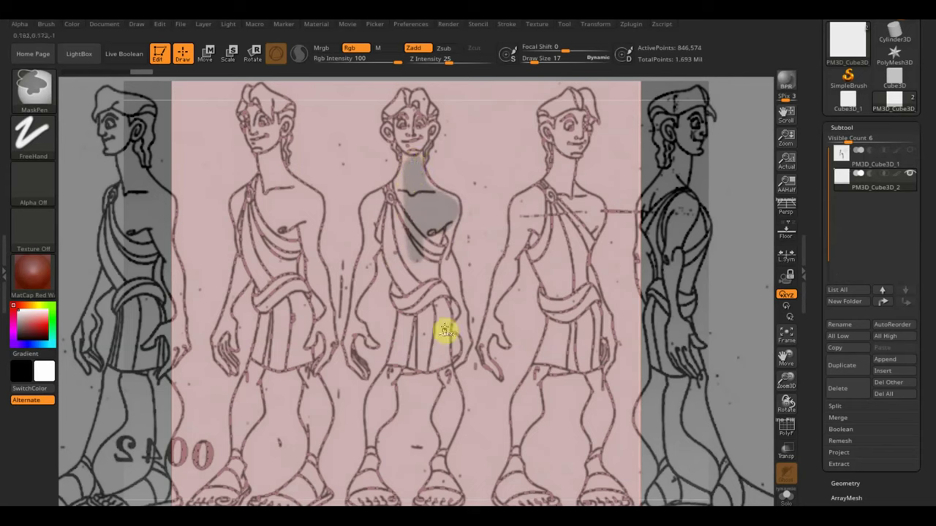
mouse_move(437, 299)
left_mouse_down("ctrl")
mouse_move(429, 272)
mouse_move(439, 239)
left_mouse_up("ctrl")
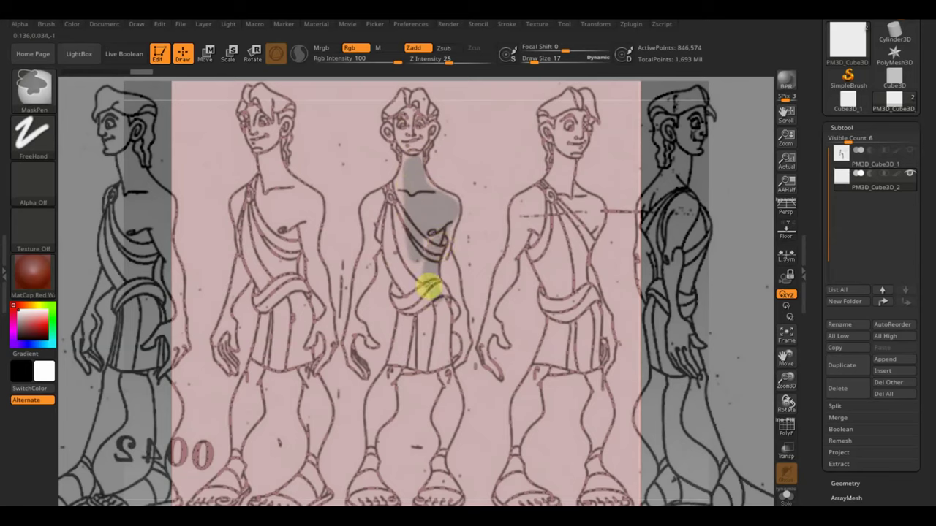
left_click_drag(426, 298, 416, 274, "ctrl")
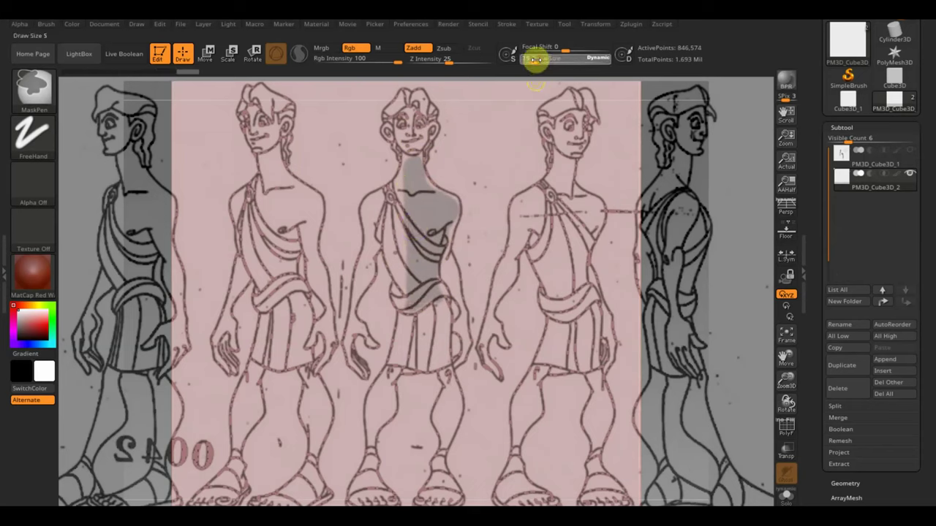
left_click_drag(534, 62, 525, 62)
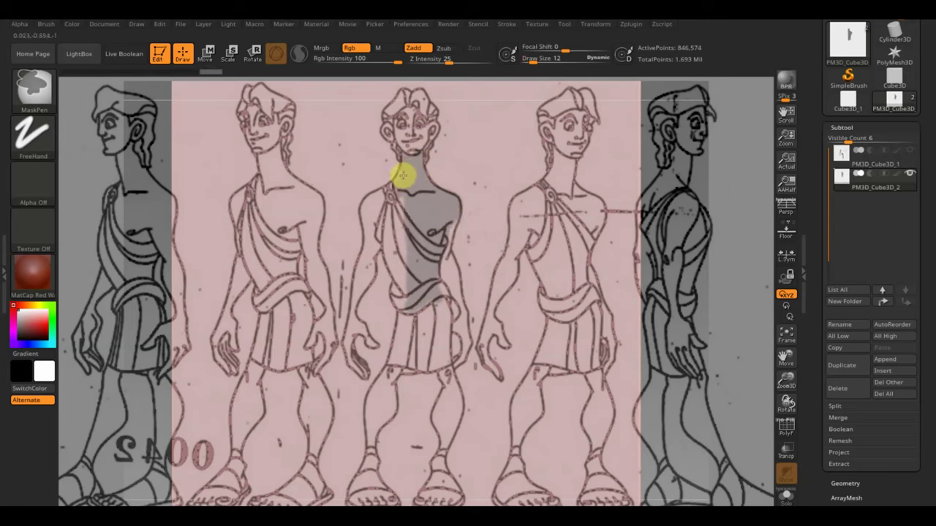
key("ctrl")
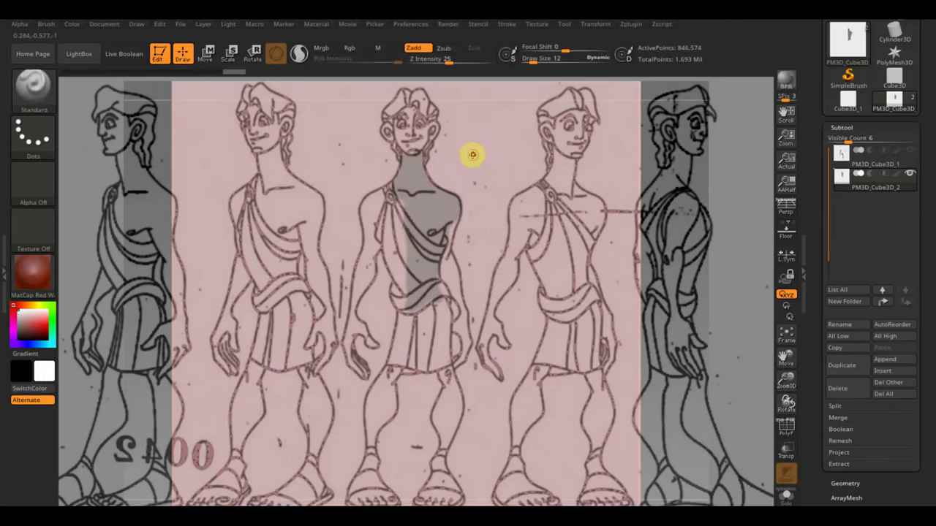
Hide the reference sketch and rotate to an edge-on side view of the masked slab.
key("shift+z")
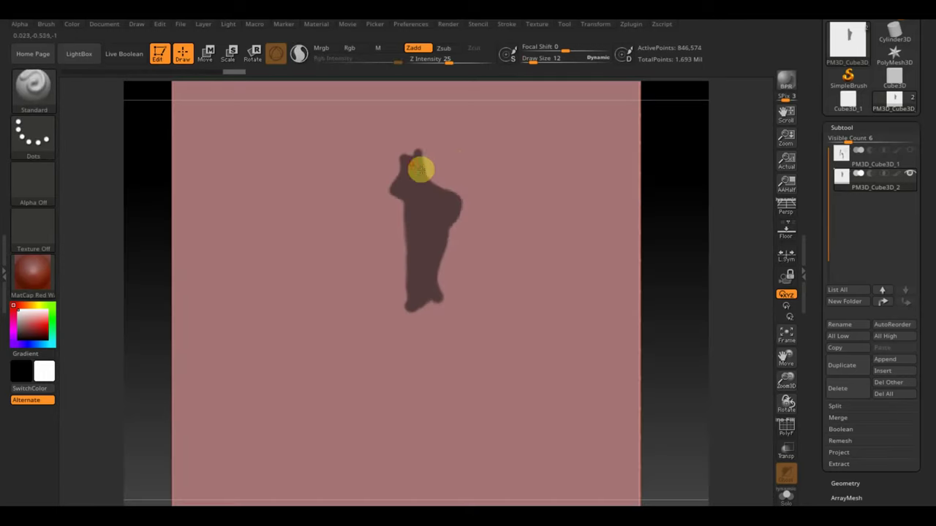
key("ctrl")
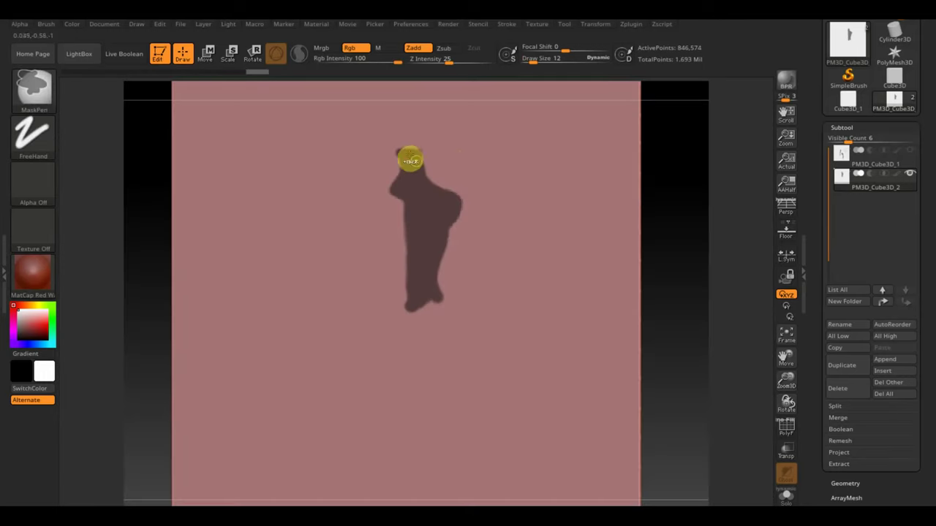
key("ctrl")
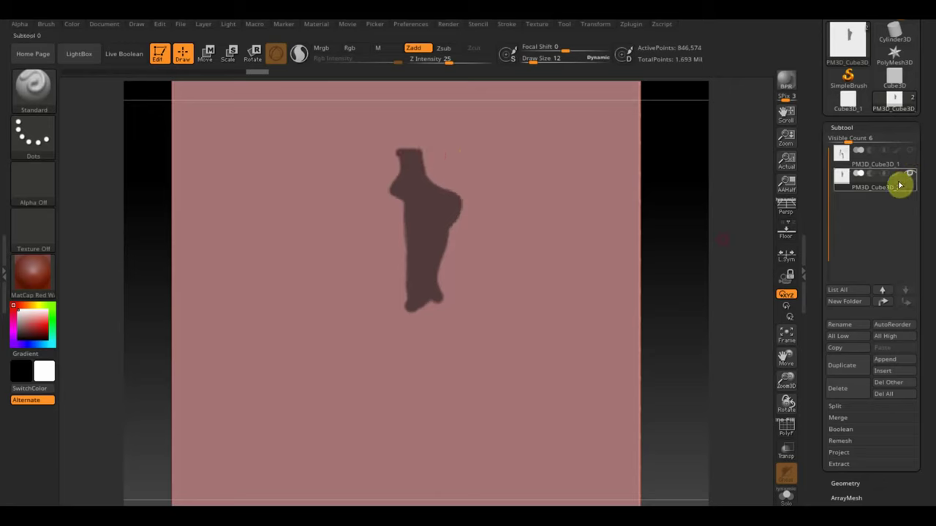
mouse_move(909, 153)
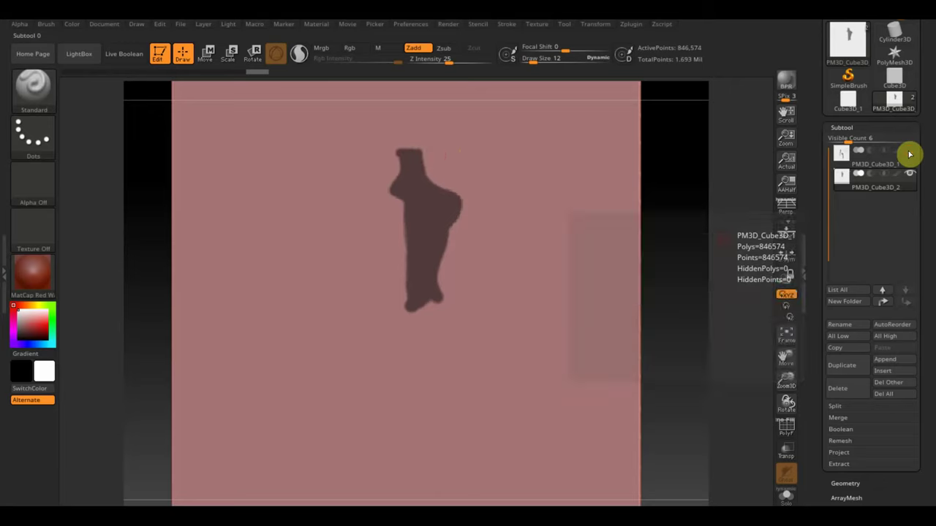
mouse_move(707, 249)
left_mouse_down("shift")
mouse_move(277, 328)
mouse_move(338, 335)
mouse_move(275, 329)
left_mouse_up("shift")
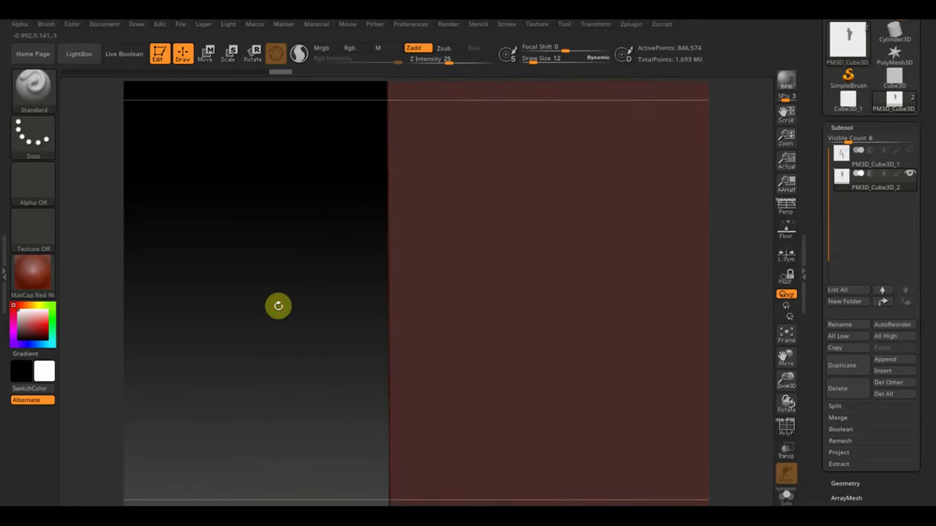
Pull the torso shape out from the slab with Move, then clear the mask.
left_click(206, 53)
left_click_drag(601, 296, 511, 291)
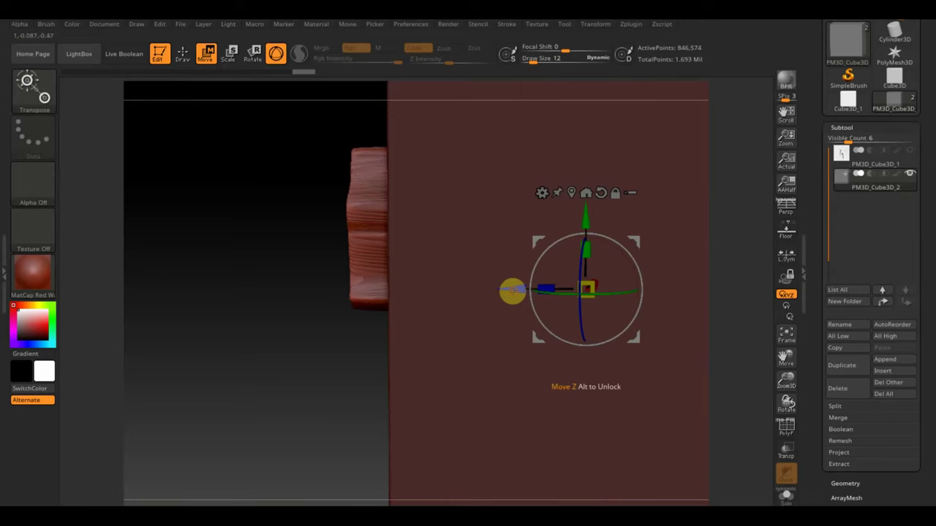
left_click_drag(211, 307, 236, 359, "ctrl")
left_click_drag(185, 269, 241, 406, "ctrl")
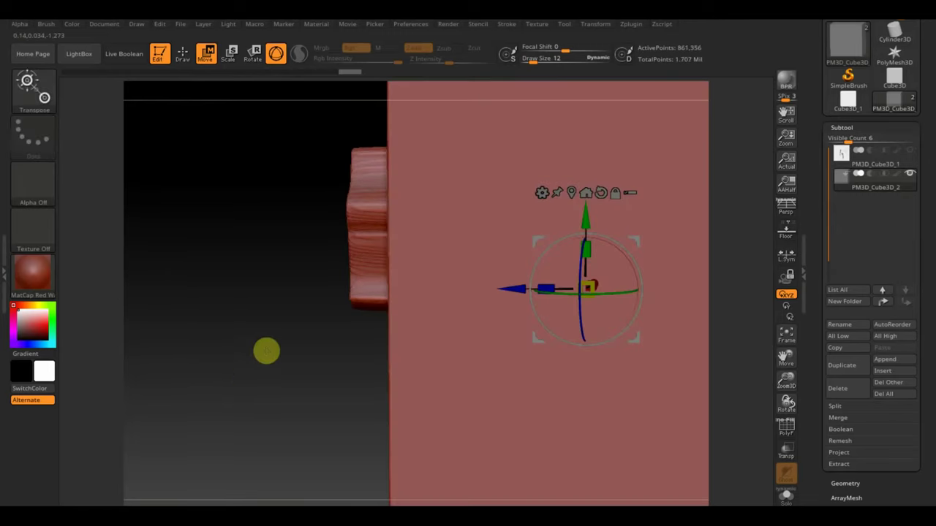
left_click_drag(234, 111, 372, 354, "ctrl")
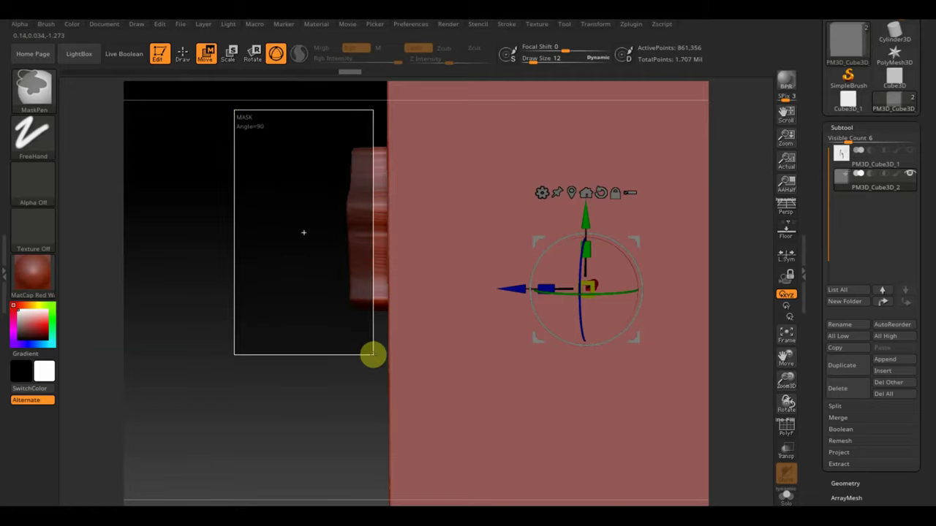
left_click_drag(372, 355, 372, 354, "ctrl")
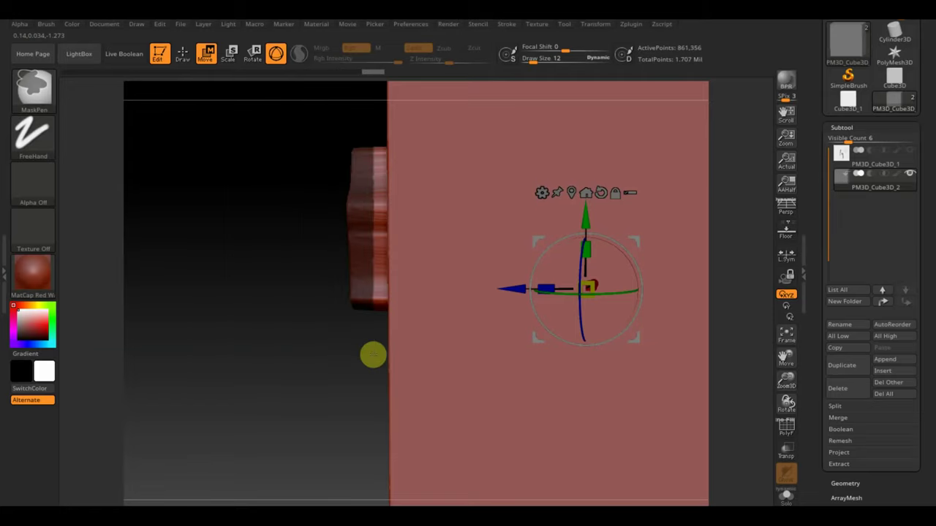
Hide the rest of the slab, leaving only the thick torso piece visible.
key("ctrl+shift")
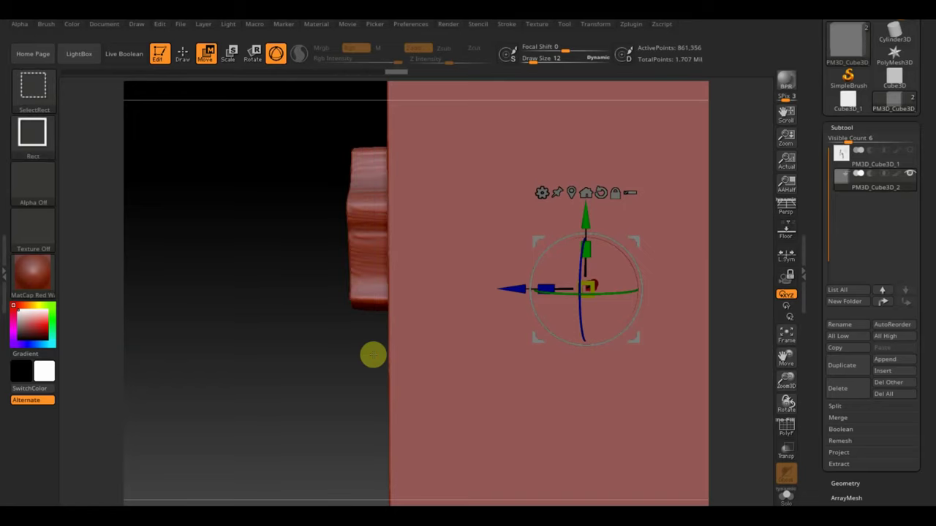
left_click(183, 53)
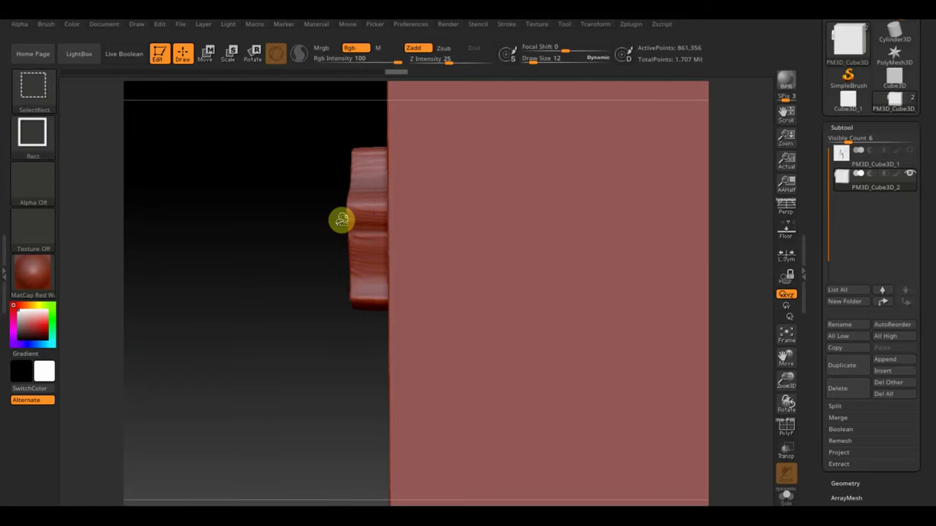
left_click(364, 223, "ctrl+shift")
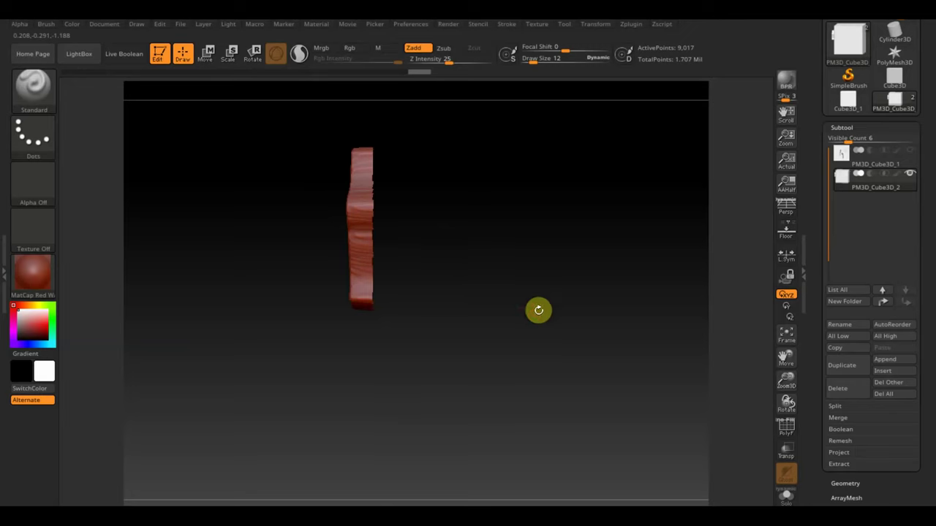
Delete the hidden slab geometry and bring the subtool list back.
left_click(844, 481)
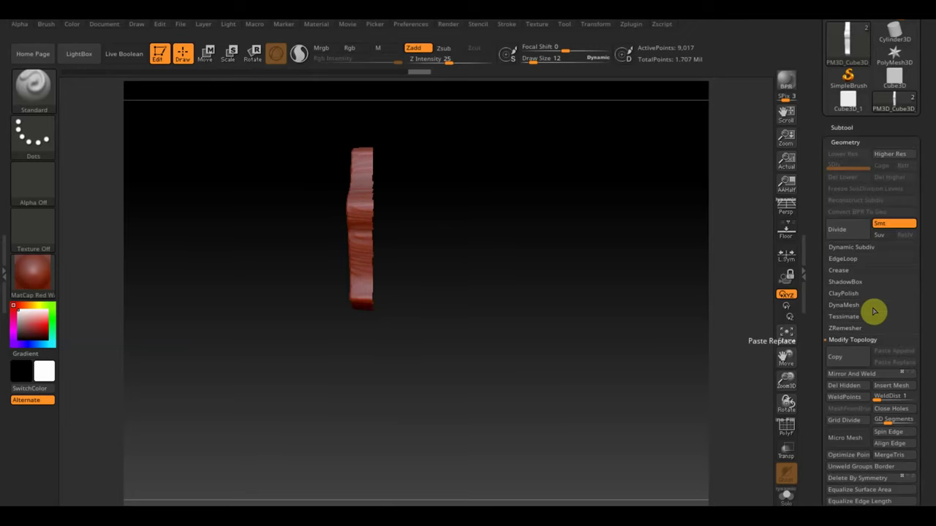
left_click(848, 387)
left_click(845, 128)
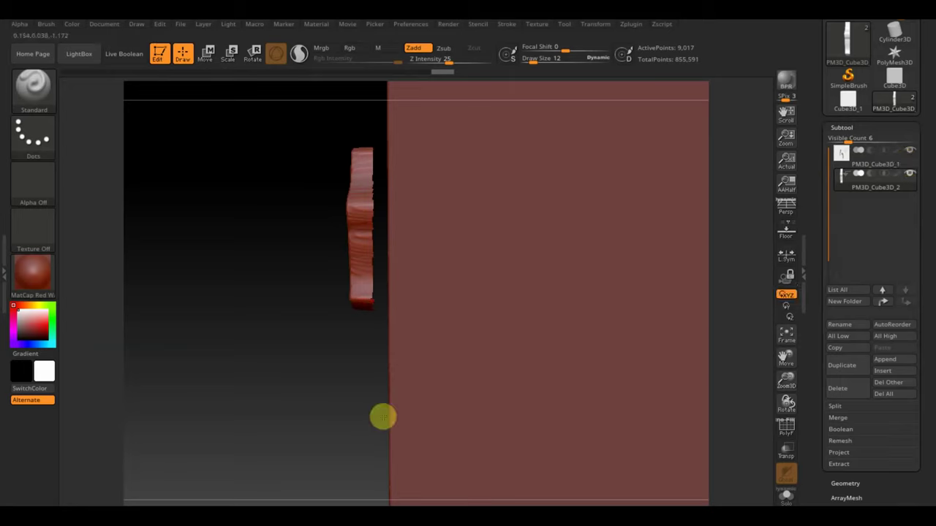
Scrub back and forth through the undo history, ending on the latest state.
mouse_move(375, 362)
left_mouse_down()
mouse_move(342, 374)
mouse_move(380, 378)
left_mouse_up()
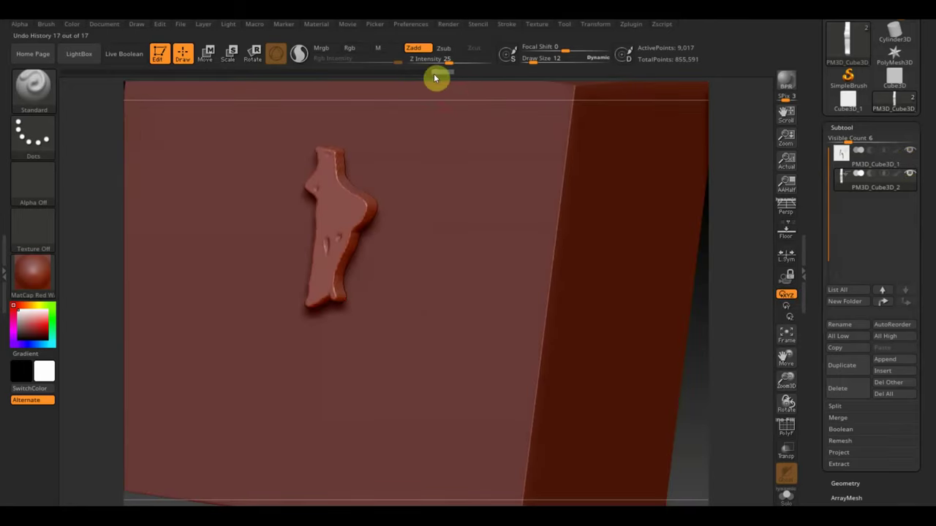
left_click(400, 72)
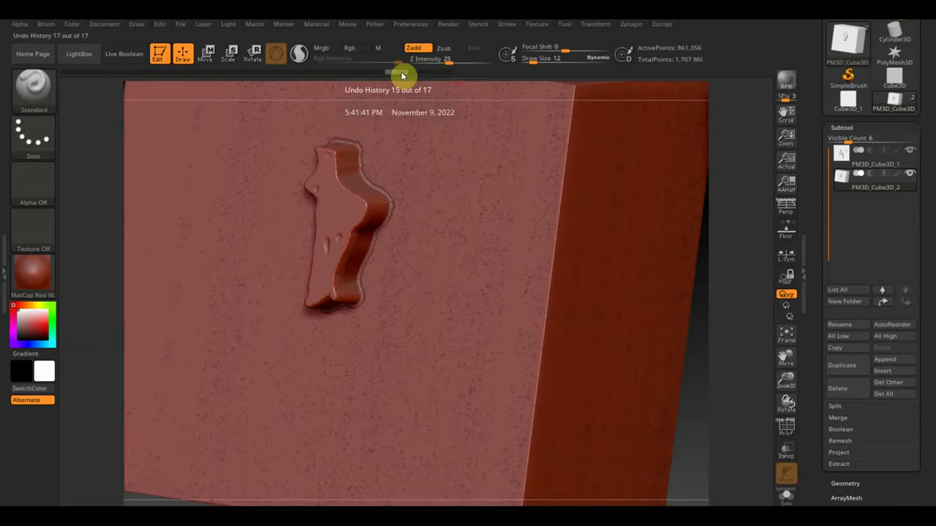
left_click(416, 73)
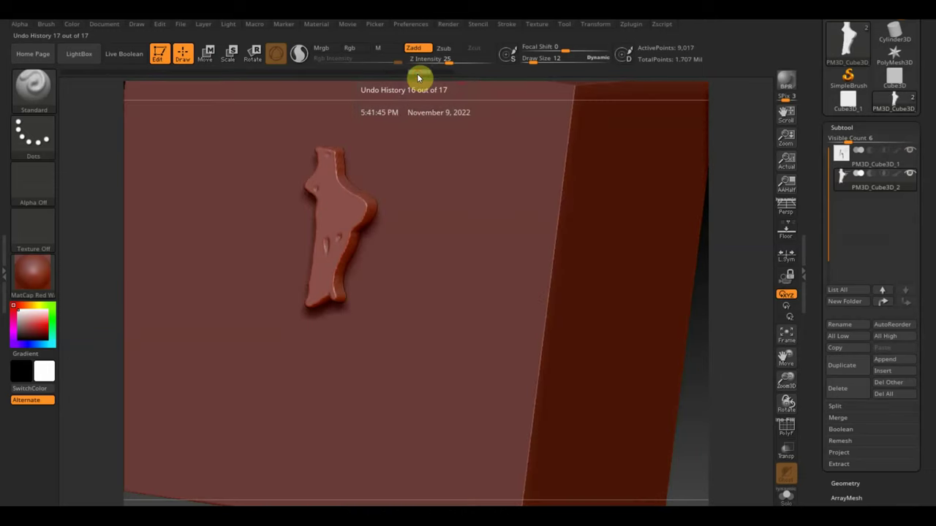
left_click_drag(709, 415, 720, 426, "shift")
mouse_move(641, 407)
left_mouse_down()
mouse_move(612, 364)
mouse_move(641, 376)
mouse_move(636, 412)
mouse_move(668, 407)
mouse_move(639, 390)
left_mouse_up()
left_click_drag(394, 76, 356, 74)
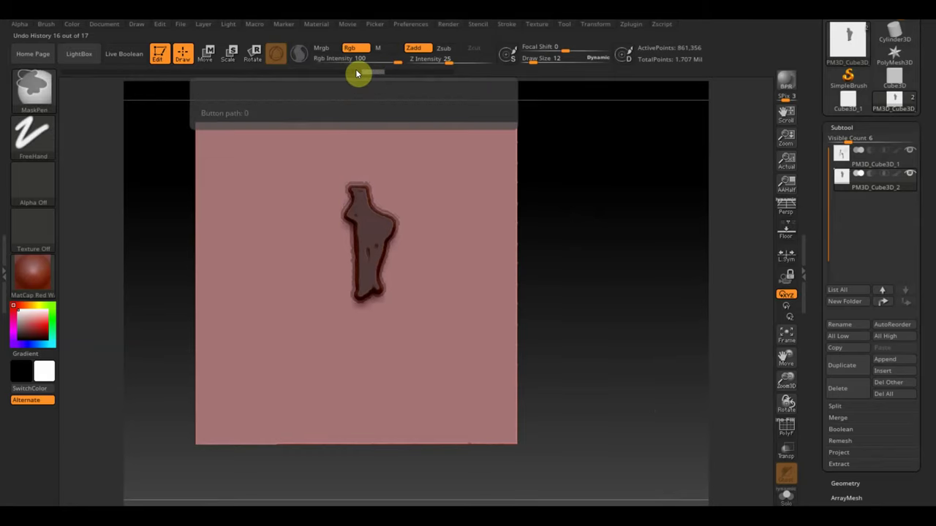
left_click(443, 71)
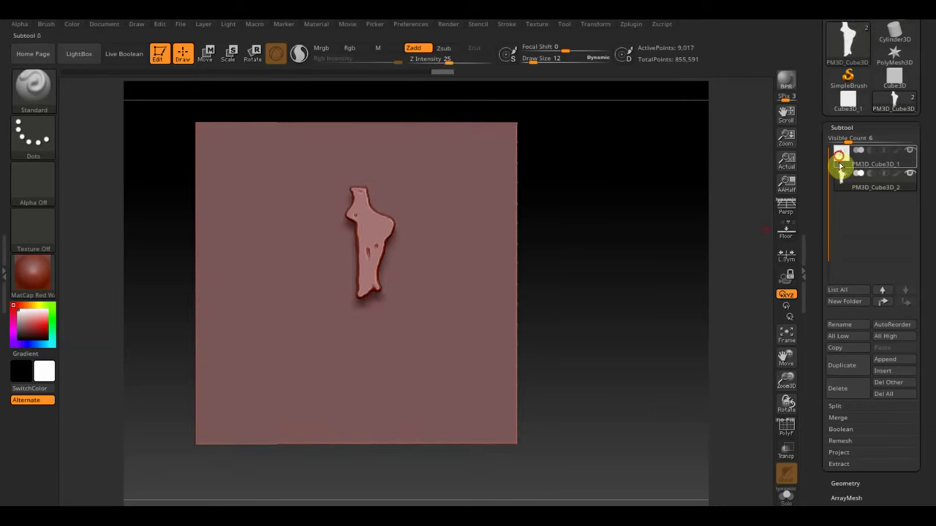
Select the arm subtool, mask the block and move the unmasked geometry along depth with Transpose.
left_click(840, 158)
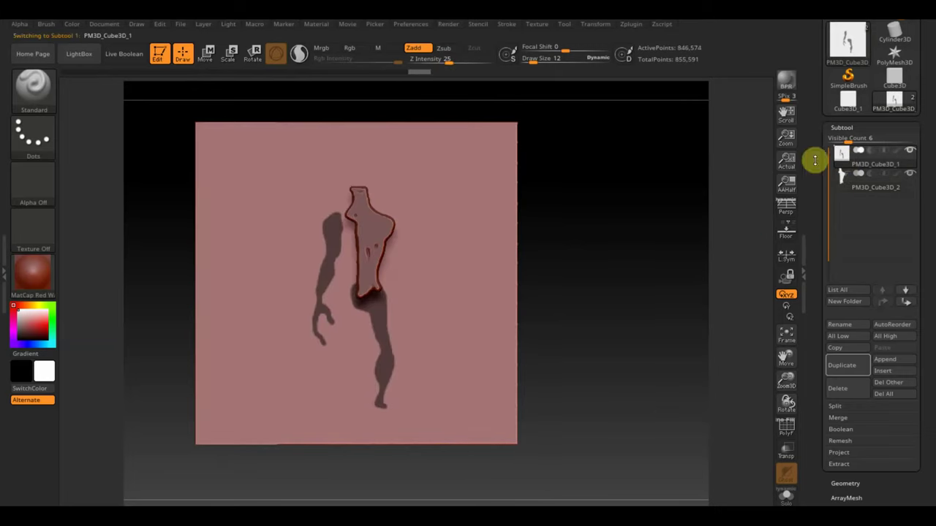
left_click_drag(625, 281, 566, 286)
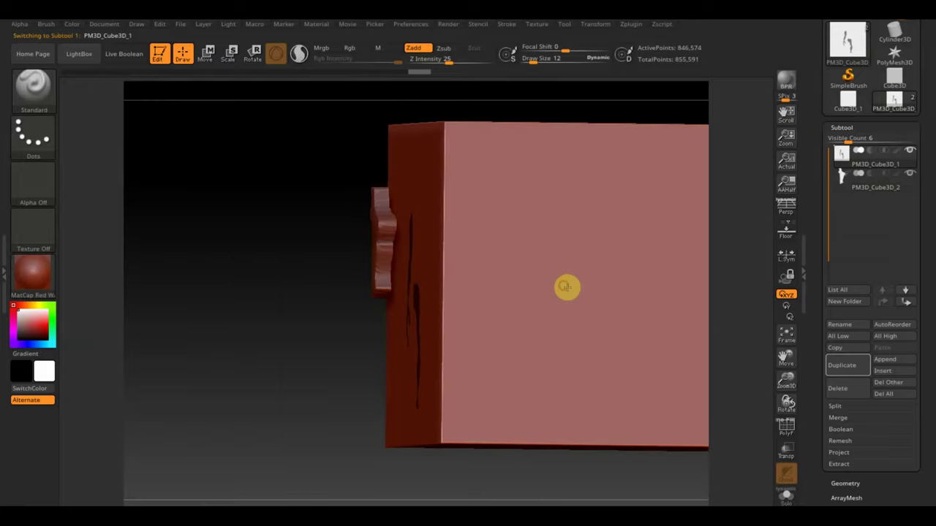
left_click_drag(302, 292, 268, 307, "shift")
left_click(269, 312, "ctrl")
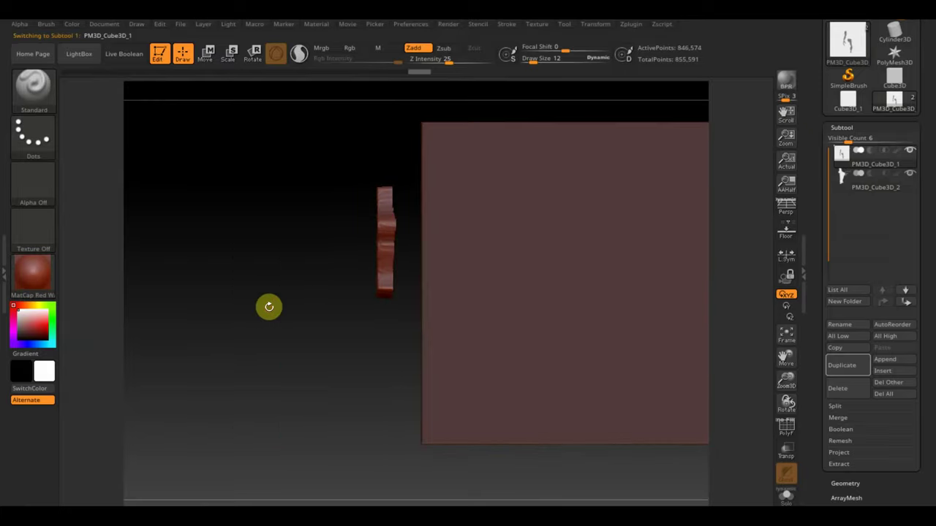
left_click(201, 58)
left_click_drag(520, 283, 475, 299, "ctrl")
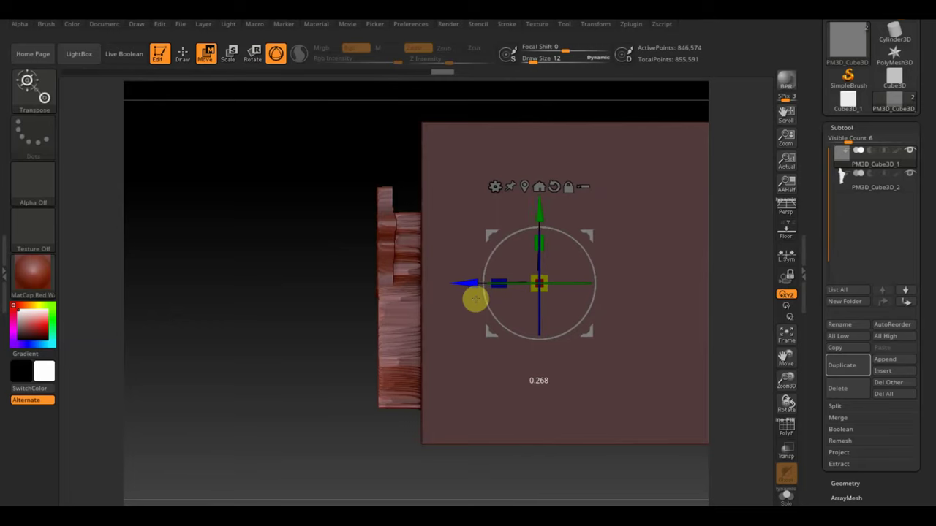
Mask the side geometry and isolate the arm strip, dropping the Transpose gizmo.
left_click_drag(188, 256, 248, 363, "ctrl")
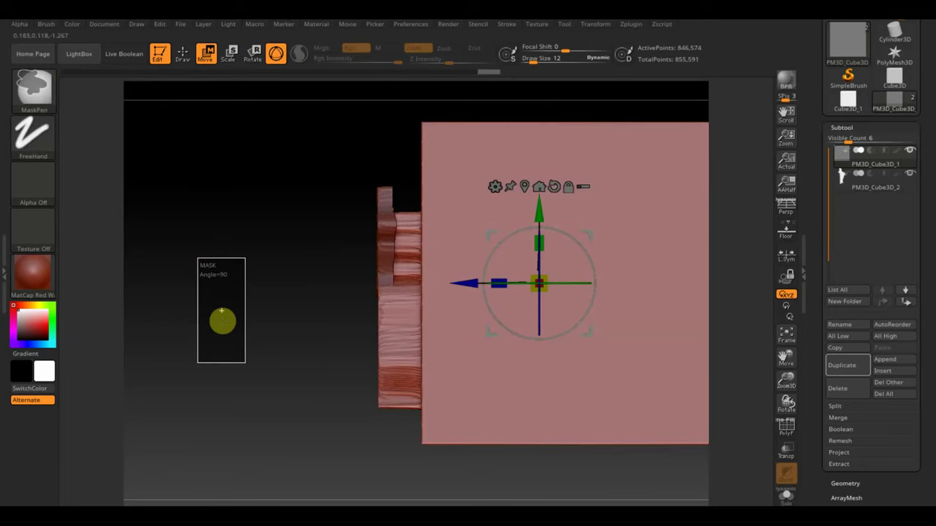
mouse_move(254, 140)
left_mouse_down("ctrl")
mouse_move(377, 460)
mouse_move(395, 474)
left_mouse_up("ctrl")
key("ctrl")
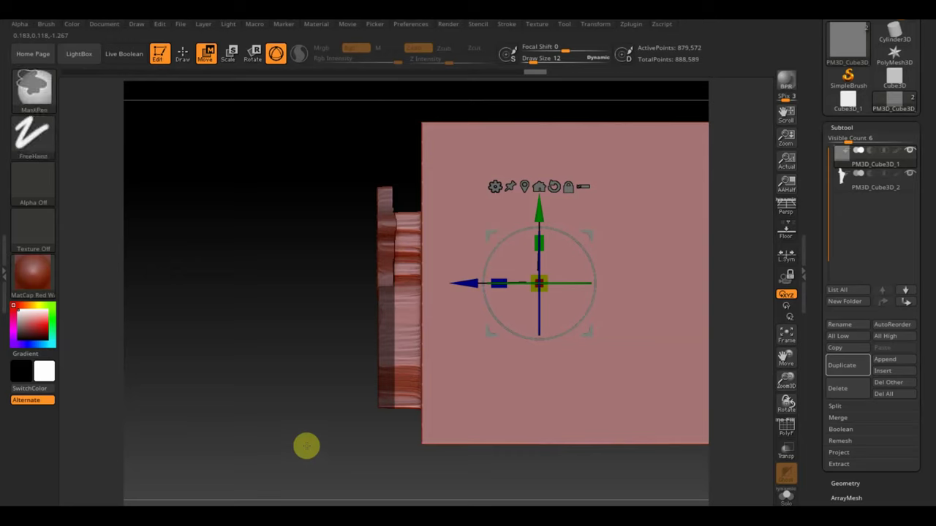
left_click(307, 446, "ctrl")
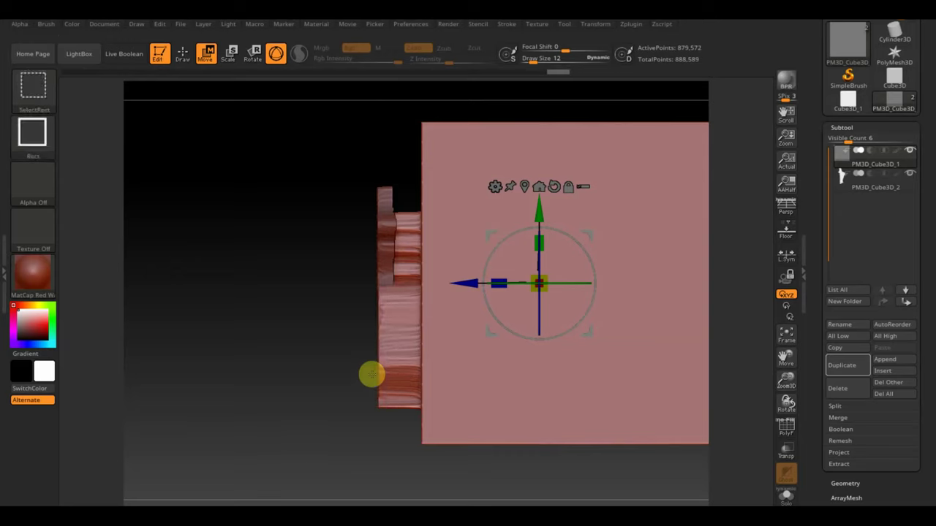
left_click(182, 54)
Hide the block, keeping only the arm strip, and delete the hidden geometry with Del Hidden.
left_click(385, 325, "ctrl+shift")
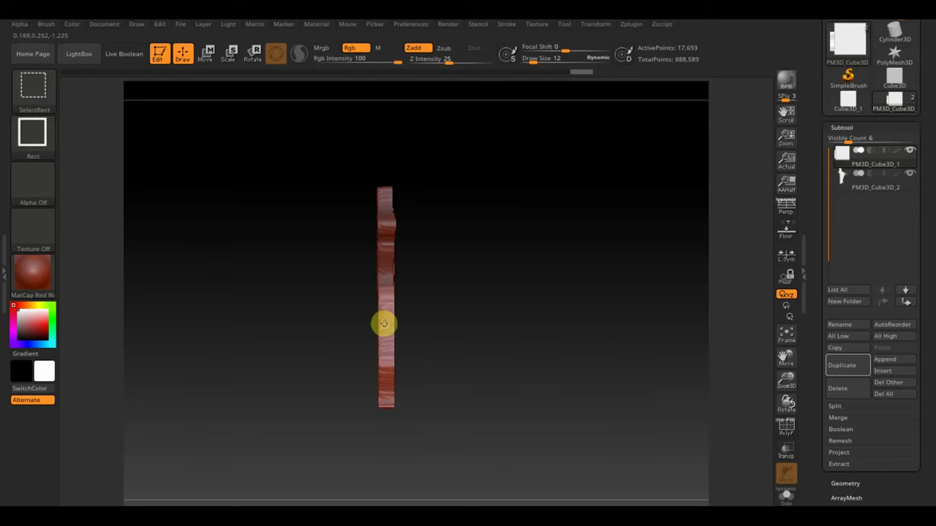
left_click(845, 483)
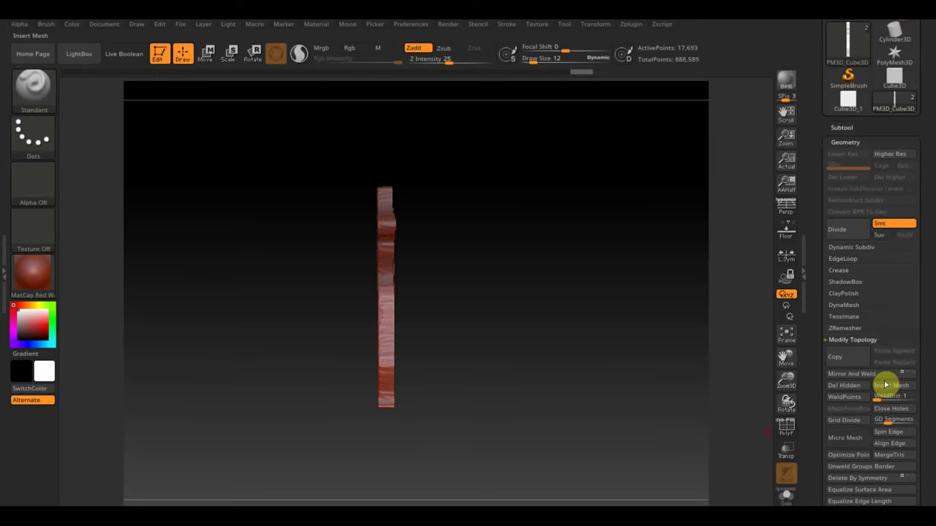
left_click(852, 385)
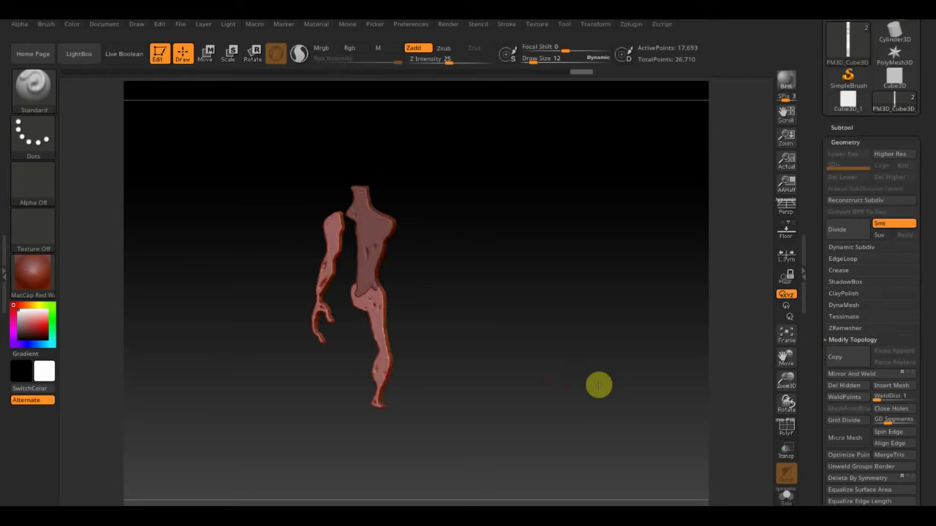
key("shift")
mouse_move(567, 367)
left_mouse_down()
mouse_move(571, 391)
mouse_move(595, 390)
mouse_move(598, 408)
left_mouse_up()
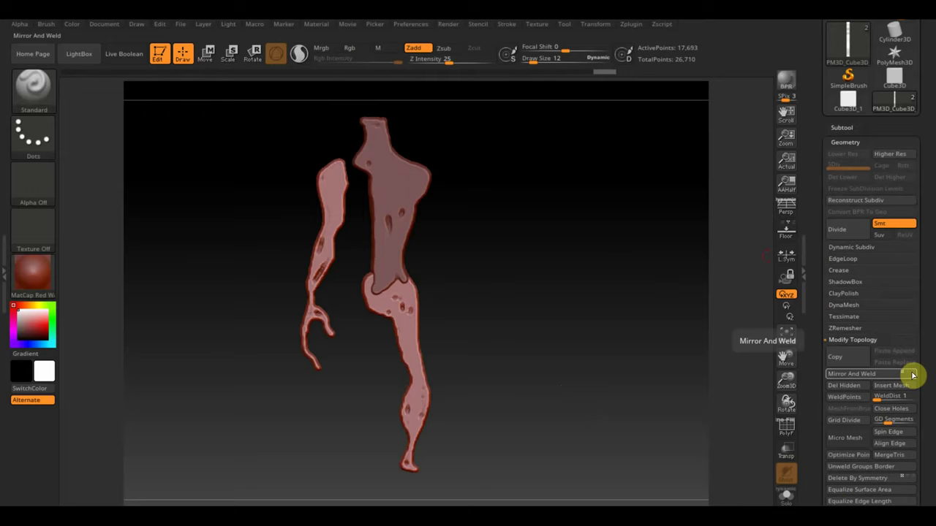
Try Mirror And Weld on the arm and undo it, adjust the leg and arm masks, and enable PolyF.
left_click(873, 374)
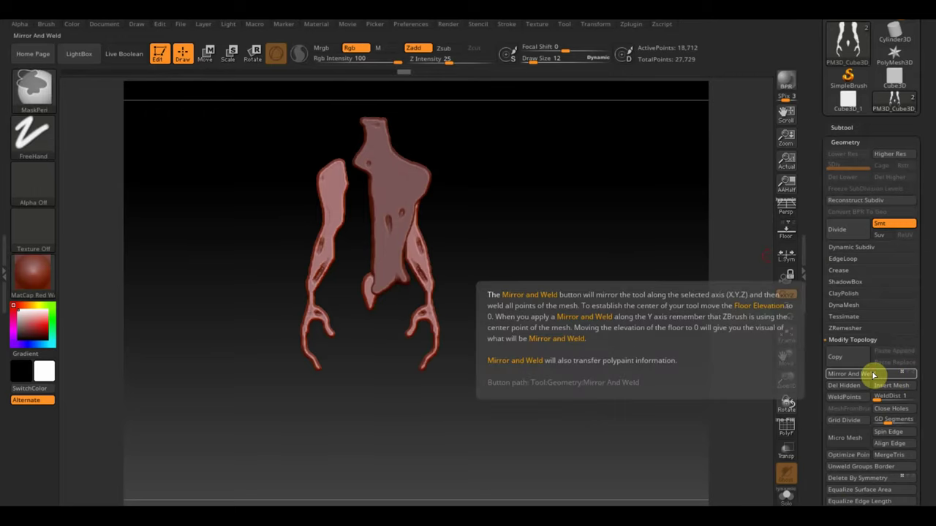
key("ctrl+z")
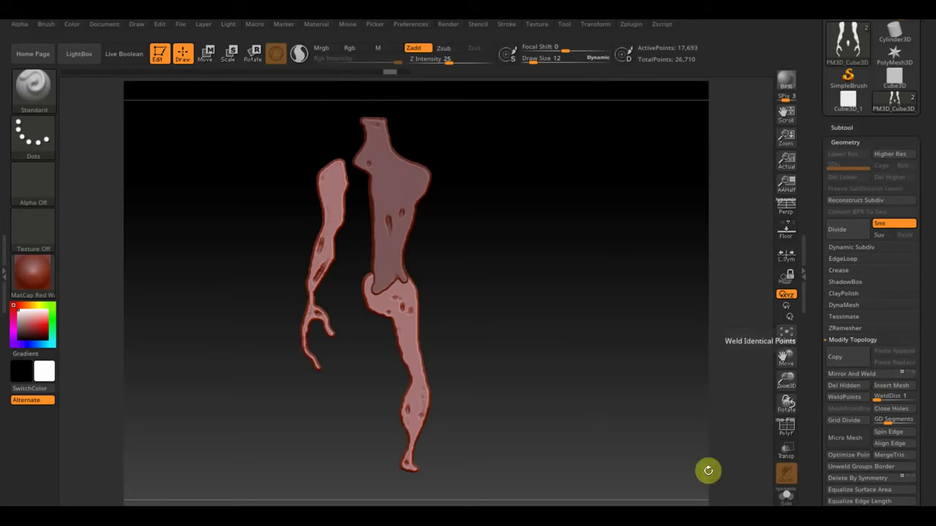
mouse_move(503, 485)
left_mouse_down("ctrl")
mouse_move(381, 324)
mouse_move(358, 261)
left_mouse_up("ctrl")
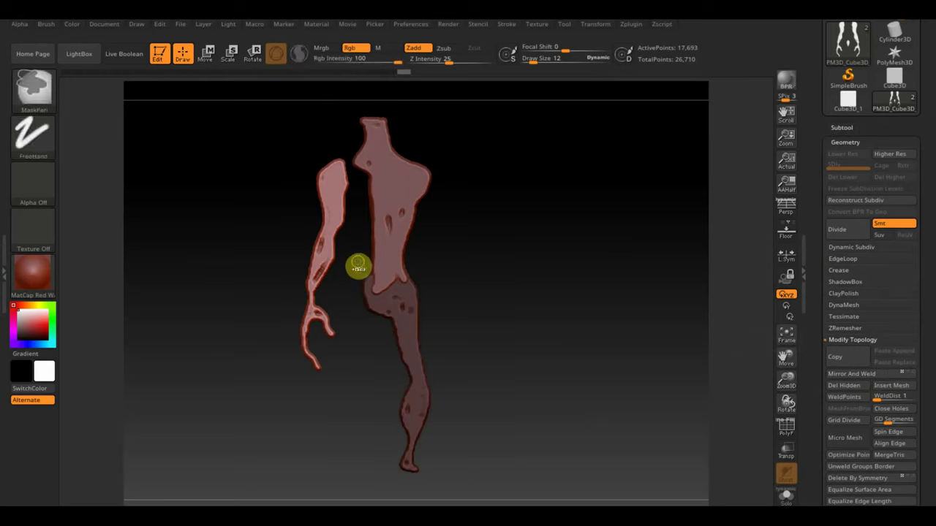
left_click(359, 262, "ctrl")
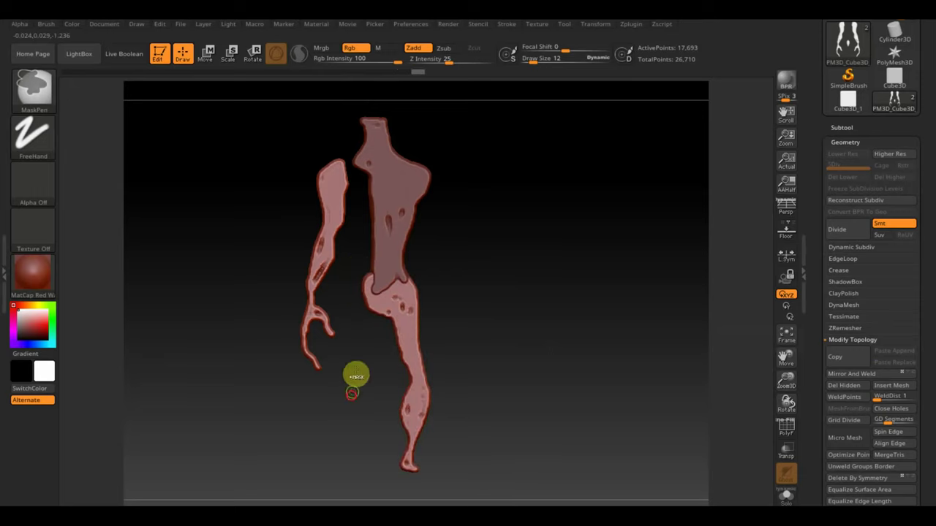
left_click_drag(353, 394, 249, 134, "ctrl")
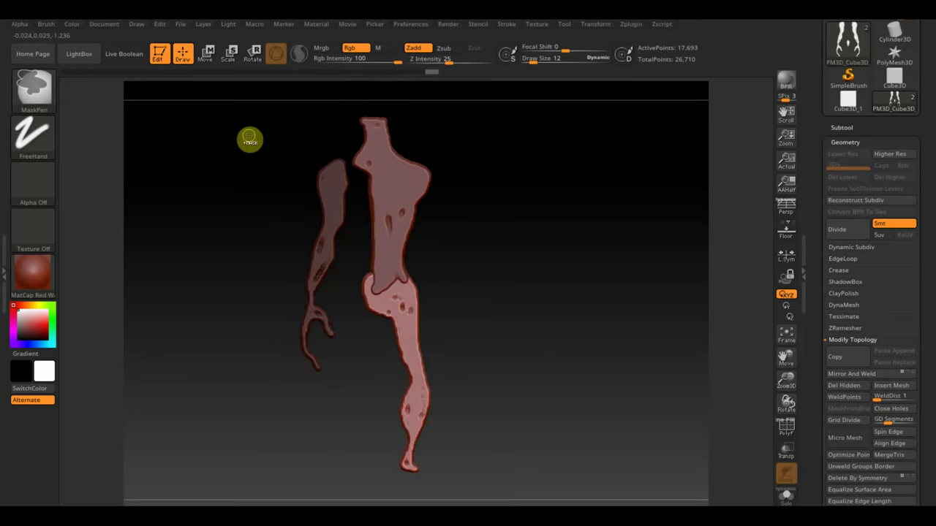
key("ctrl+z")
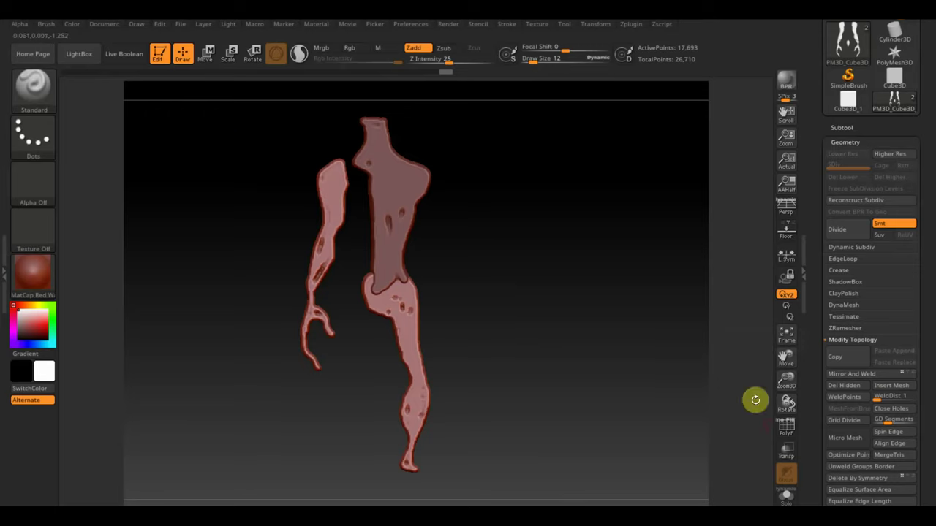
left_click(786, 425)
Turn off PolyF and run Groups Split on the mesh, confirming the non-undoable warning.
left_click(786, 425)
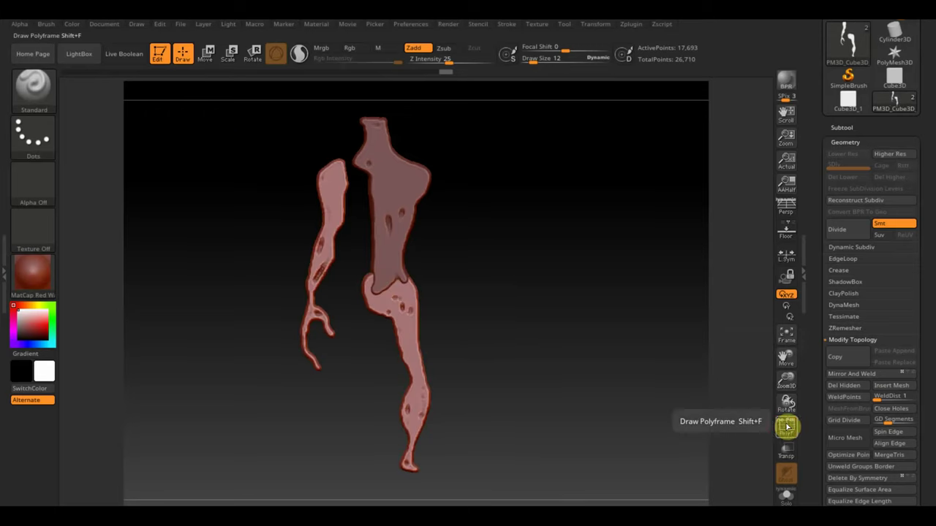
key("ctrl+shift")
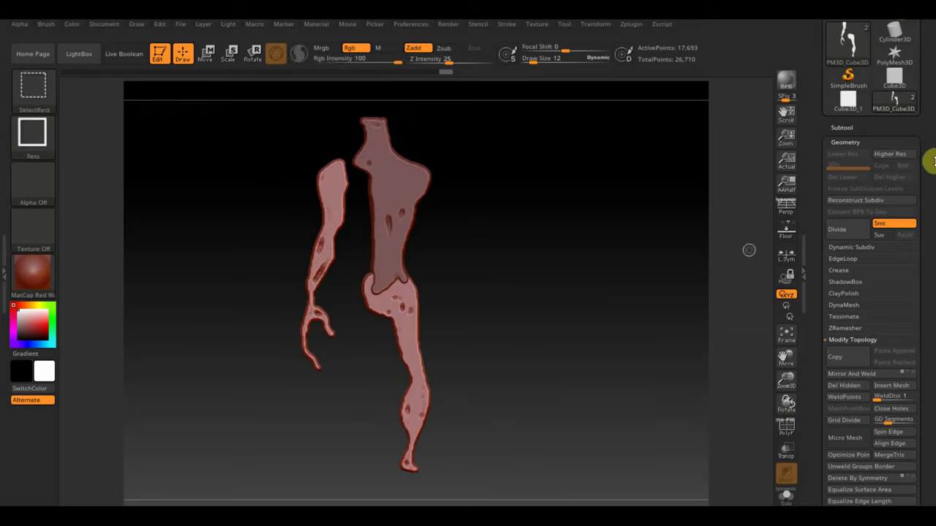
left_click(839, 127)
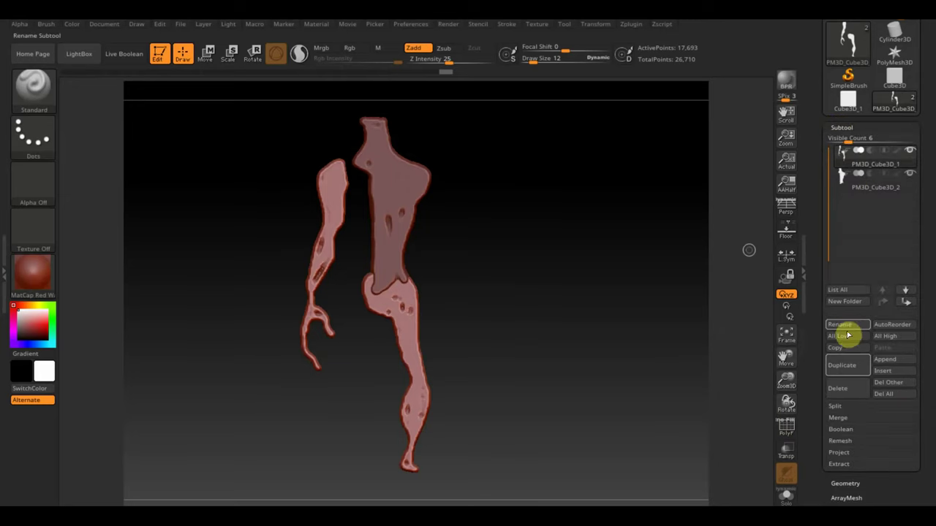
left_click(839, 407)
left_click(883, 414)
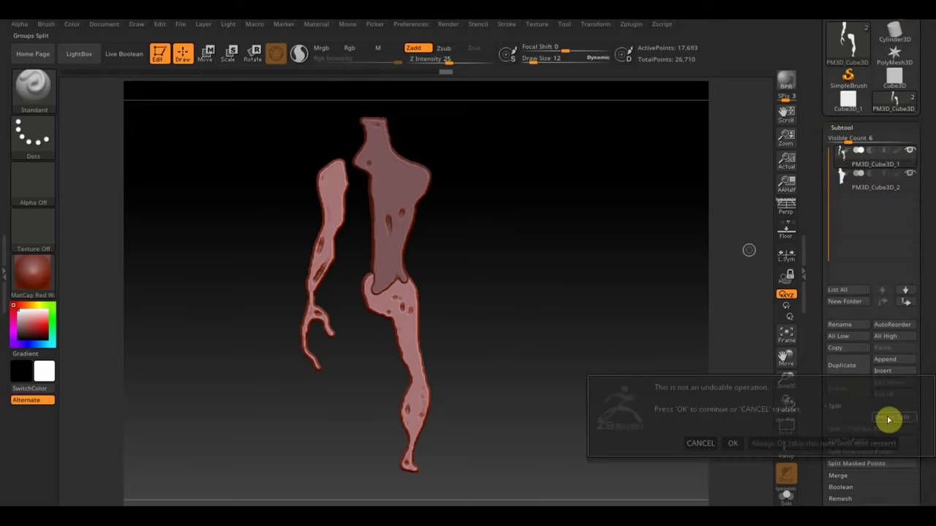
left_click(734, 443)
mouse_move(875, 178)
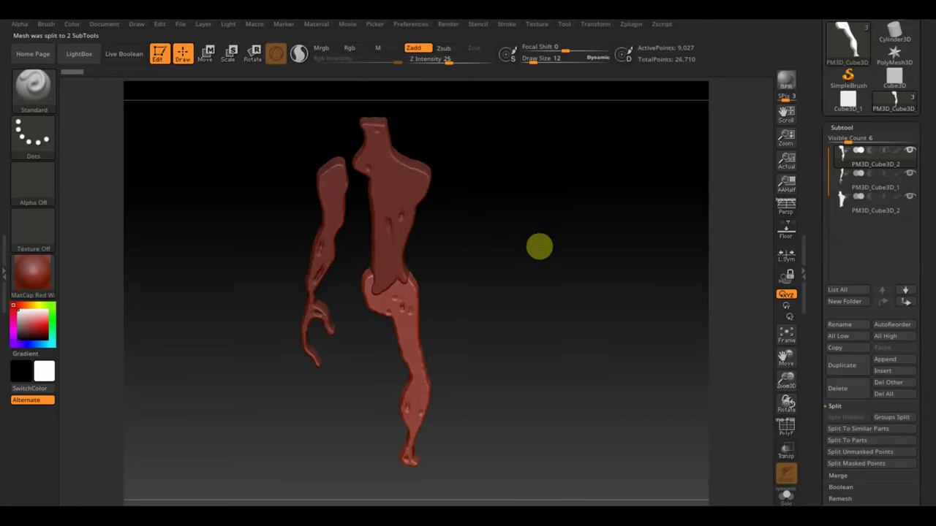
mouse_move(646, 233)
left_mouse_down()
mouse_move(612, 282)
mouse_move(608, 344)
left_mouse_up()
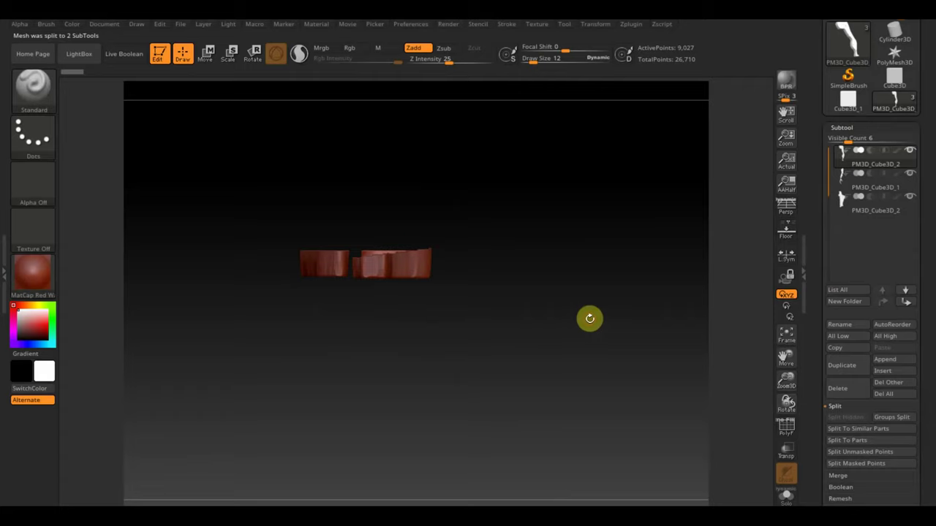
Show the floor grid, rotate the arm piece about 90 degrees and nudge it along depth and X.
left_click(786, 233)
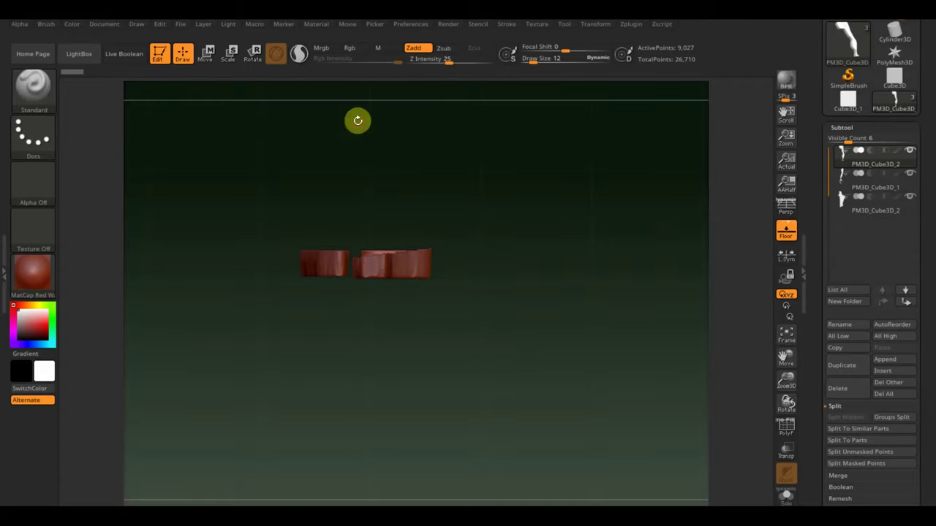
left_click(210, 59)
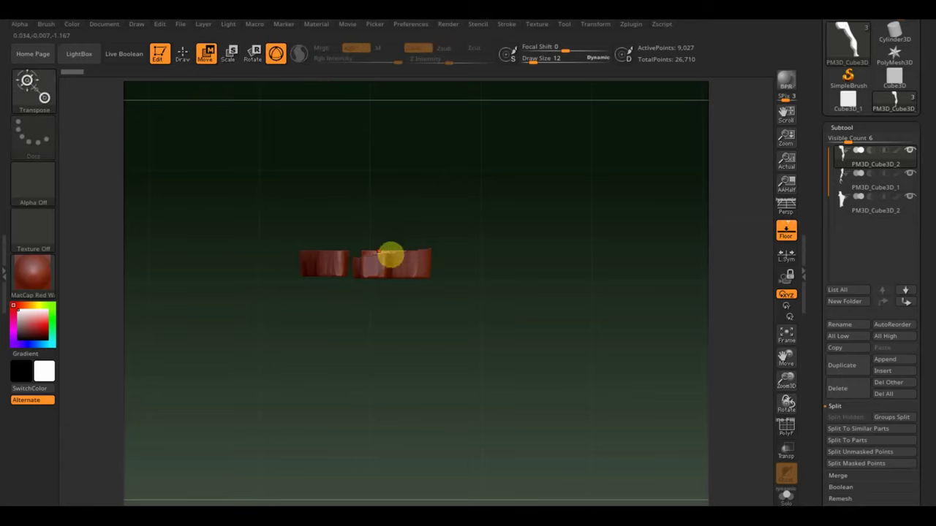
mouse_move(475, 333)
left_mouse_down()
mouse_move(474, 344)
mouse_move(438, 229)
mouse_move(463, 432)
left_mouse_up()
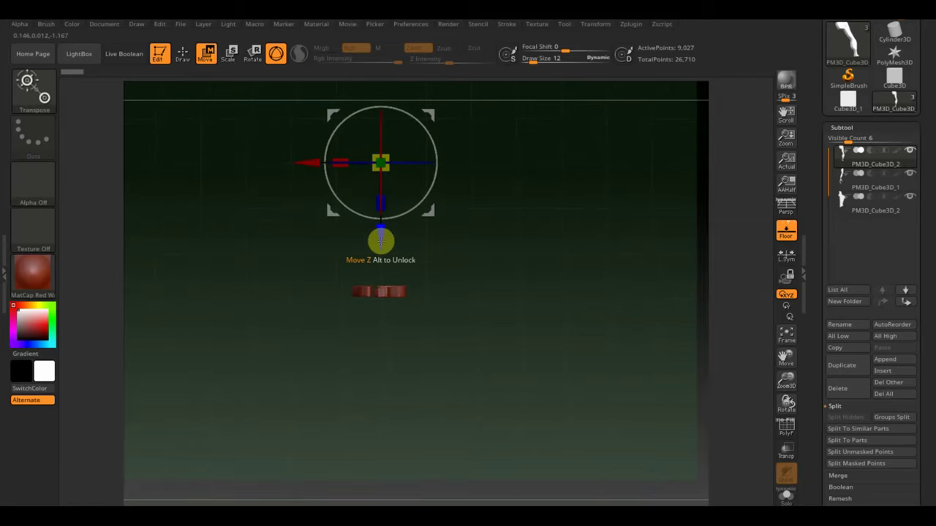
mouse_move(380, 240)
left_mouse_down()
mouse_move(380, 377)
mouse_move(385, 247)
left_mouse_up()
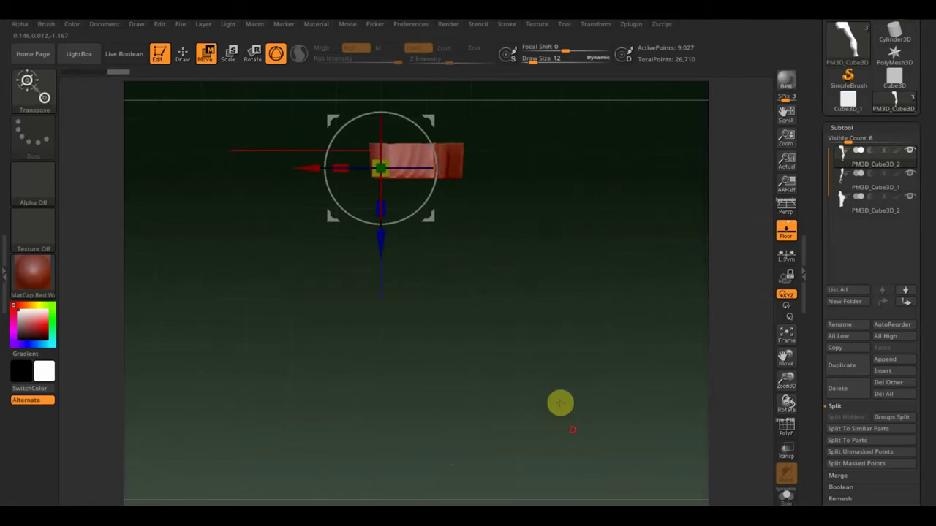
mouse_move(399, 248)
left_mouse_down()
mouse_move(412, 251)
mouse_move(434, 329)
mouse_move(432, 365)
left_mouse_up()
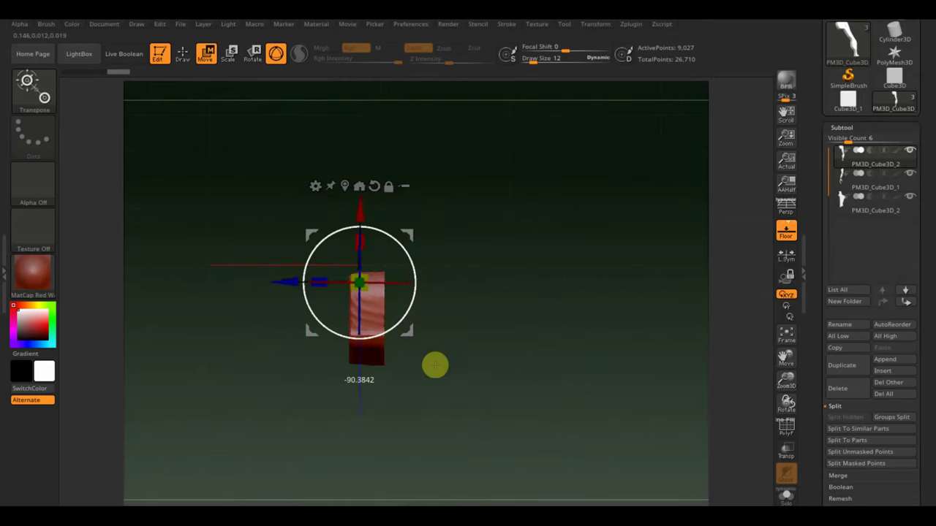
left_click_drag(286, 283, 279, 283)
left_click_drag(353, 211, 352, 173)
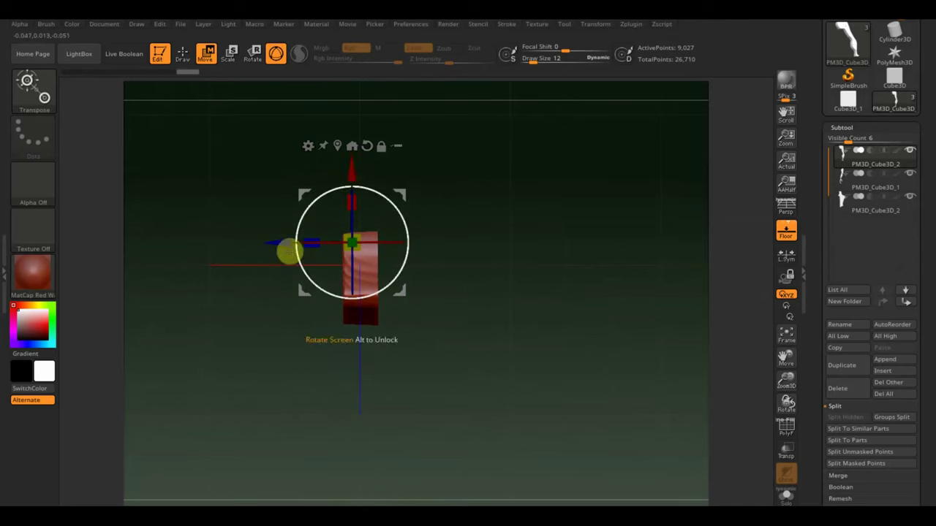
left_click_drag(288, 249, 273, 244)
left_click_drag(271, 244, 278, 249)
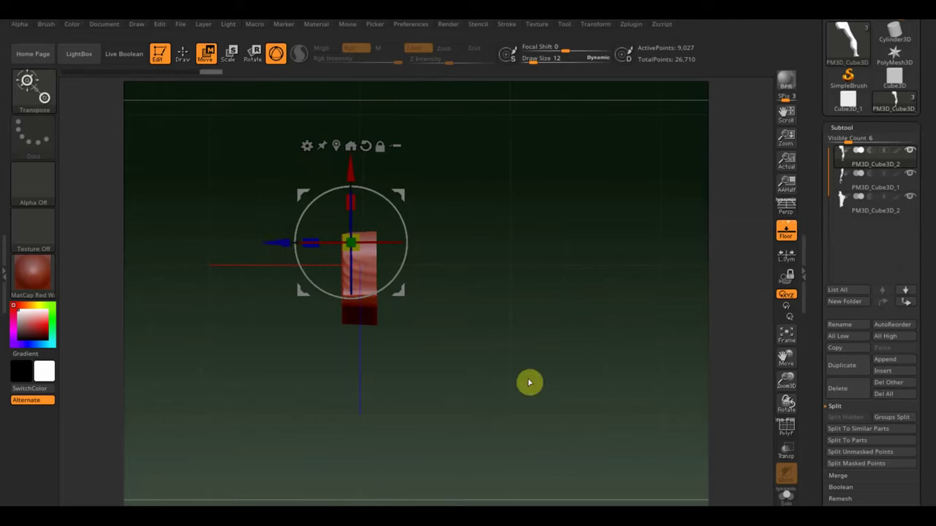
left_click_drag(928, 499, 926, 435)
Mirror And Weld the current piece, then move it along depth and sideways into place.
left_click(846, 444)
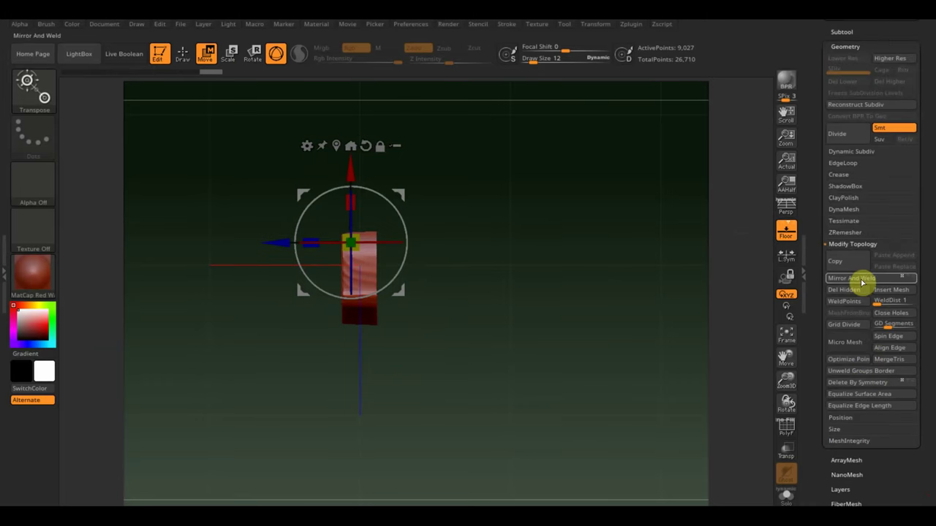
left_click(861, 280)
mouse_move(539, 254)
left_mouse_down("shift")
mouse_move(393, 212)
mouse_move(407, 284)
left_mouse_up("shift")
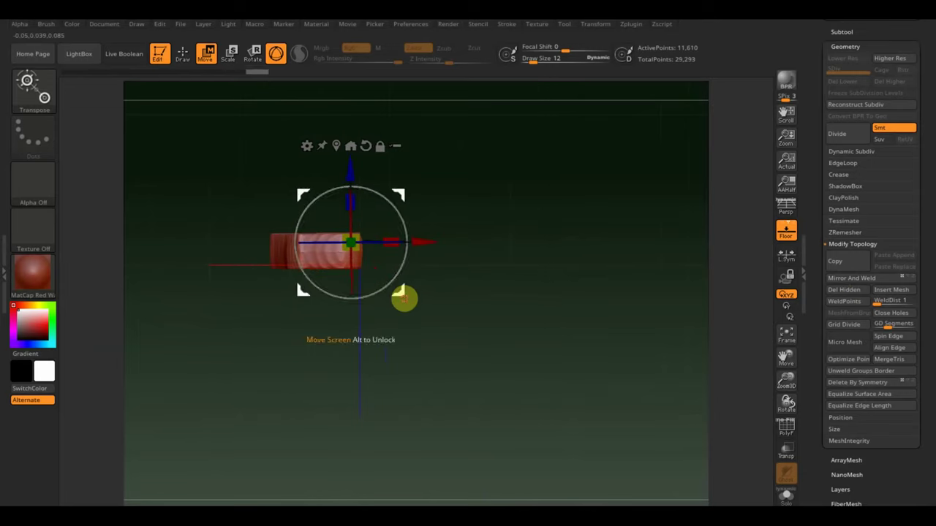
left_click_drag(353, 174, 350, 181)
mouse_move(500, 344)
left_mouse_down()
mouse_move(546, 334)
mouse_move(545, 286)
left_mouse_up()
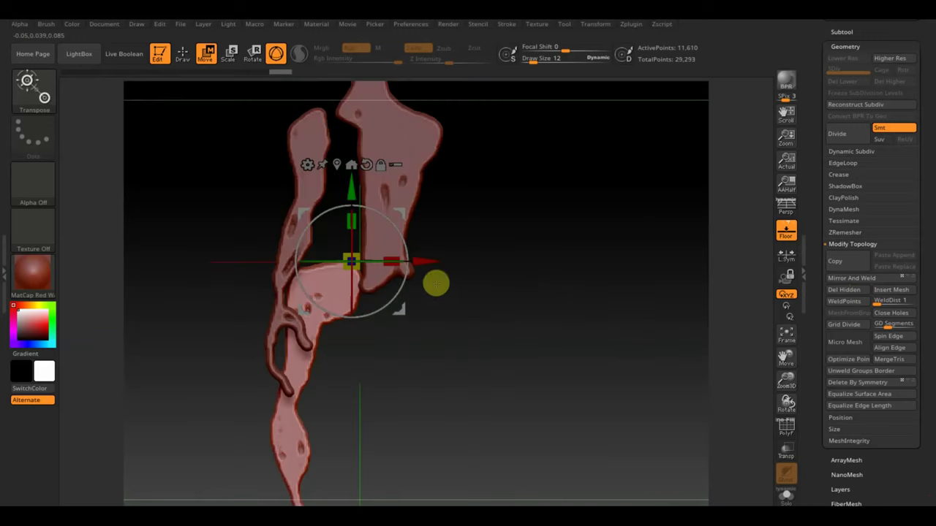
left_click_drag(429, 260, 449, 264)
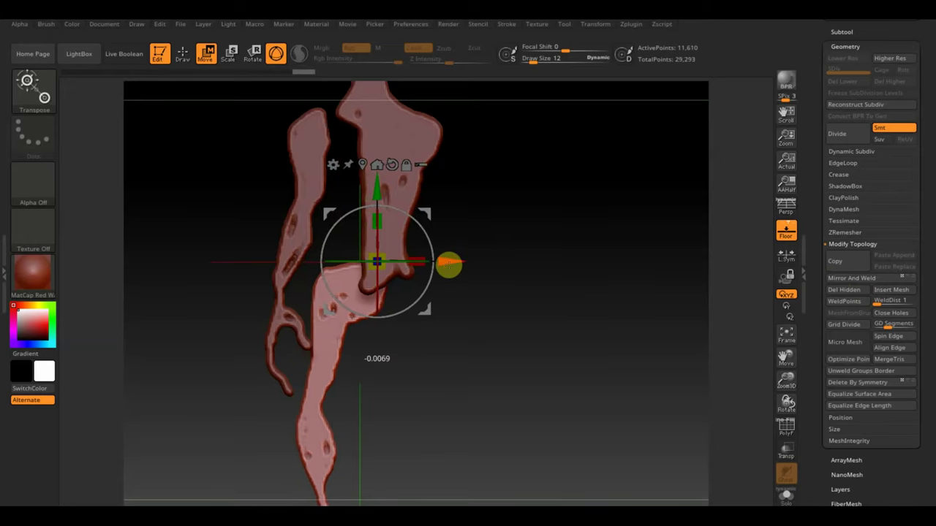
On PM3D_Cube3D_2, move the piece down, rotate it, adjust it and Mirror And Weld it.
left_click(406, 147, "alt")
mouse_move(407, 136)
left_mouse_down()
mouse_move(538, 213)
mouse_move(541, 357)
mouse_move(529, 305)
left_mouse_up()
mouse_move(358, 328)
left_mouse_down()
mouse_move(374, 456)
mouse_move(348, 300)
left_mouse_up()
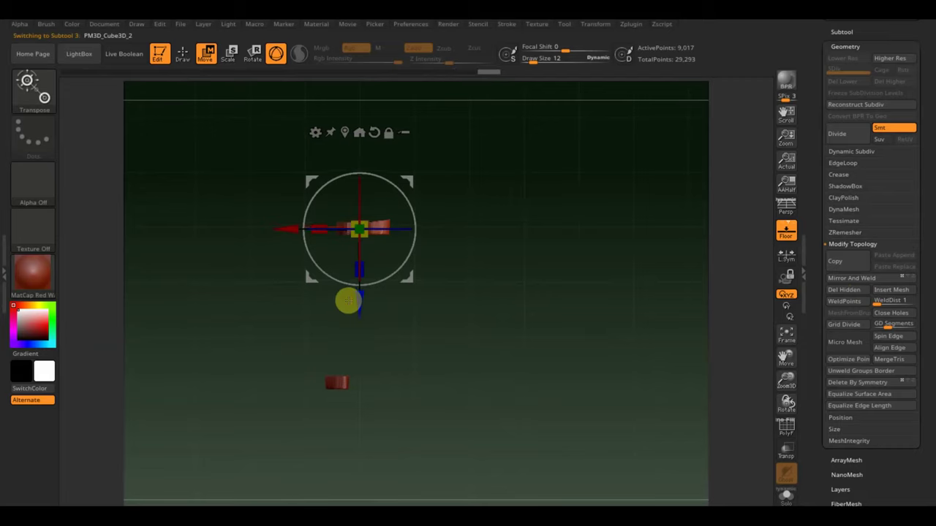
left_click_drag(411, 215, 401, 296)
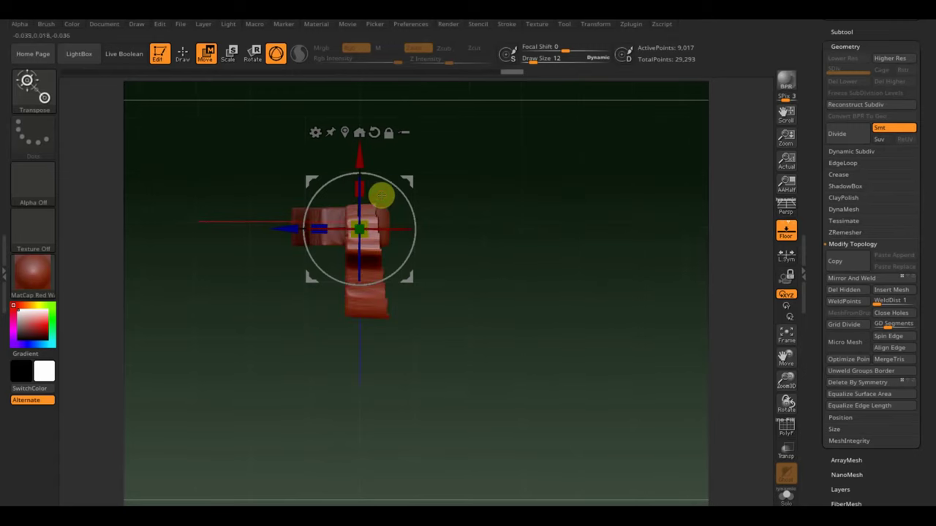
left_click_drag(280, 227, 273, 231)
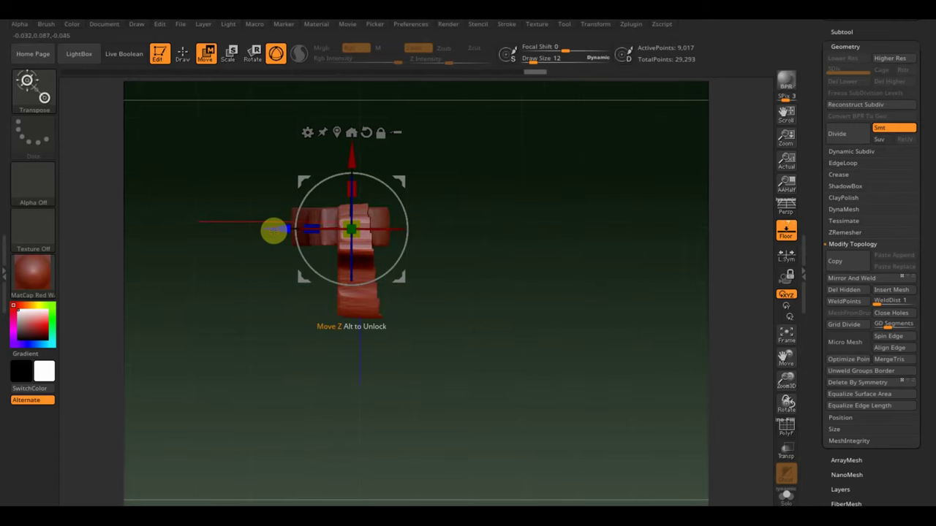
left_click(874, 278)
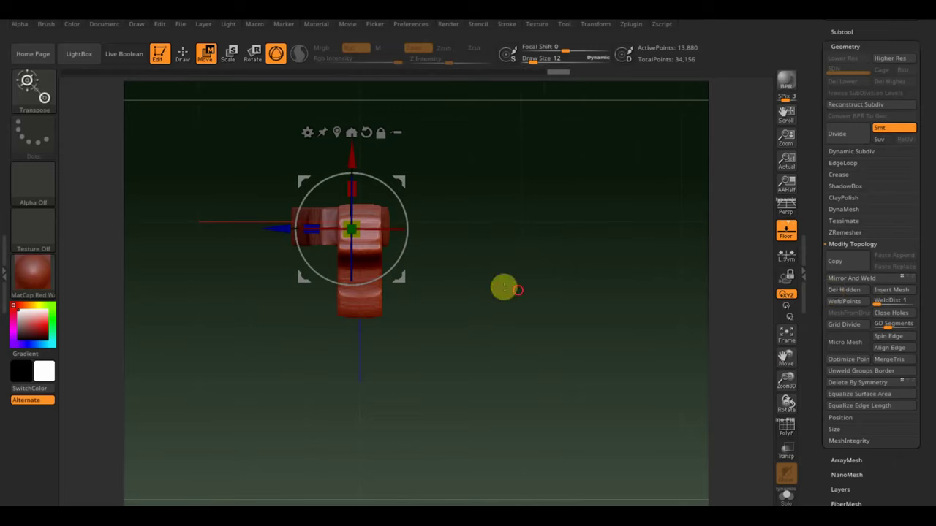
Rotate the piece a quarter turn, move it up and against the body, then Mirror And Weld again.
left_click_drag(503, 287, 517, 326)
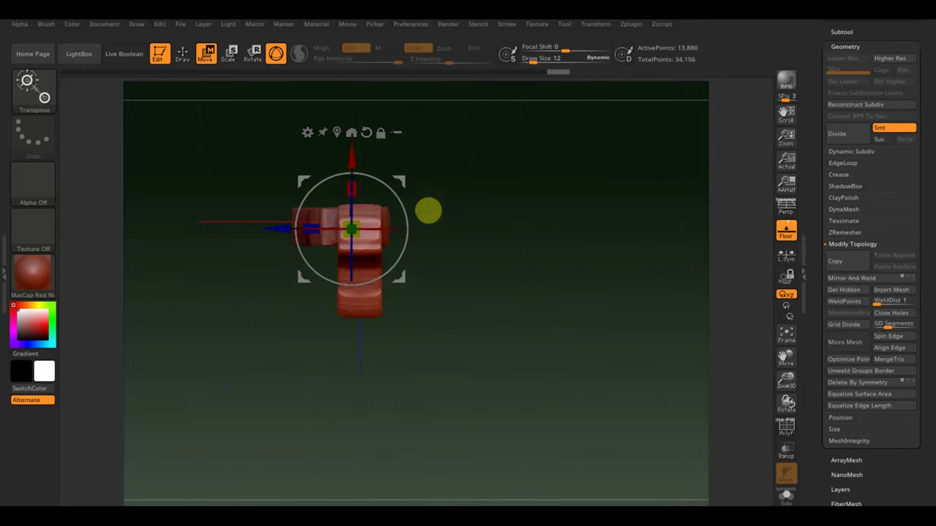
left_click_drag(397, 194, 425, 335)
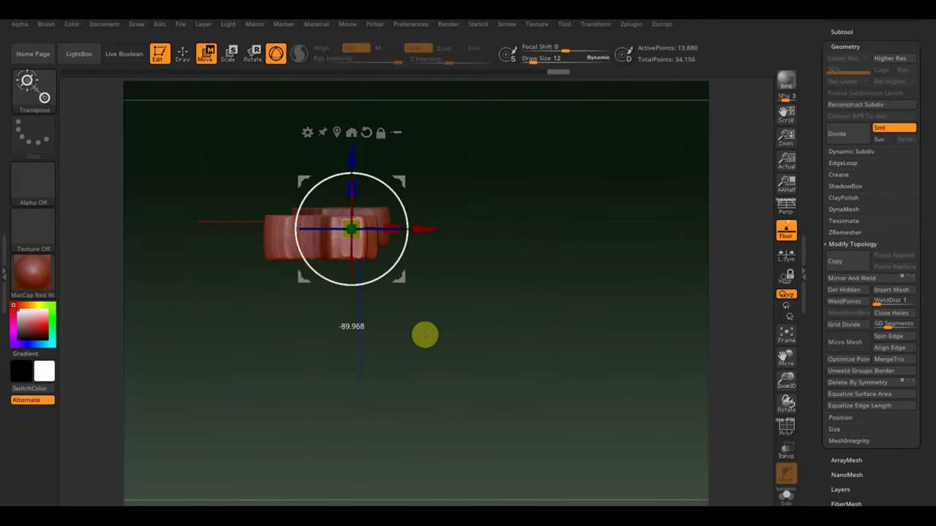
left_click_drag(347, 166, 351, 154)
mouse_move(501, 368)
left_mouse_down()
mouse_move(512, 275)
mouse_move(527, 307)
mouse_move(501, 341)
left_mouse_up()
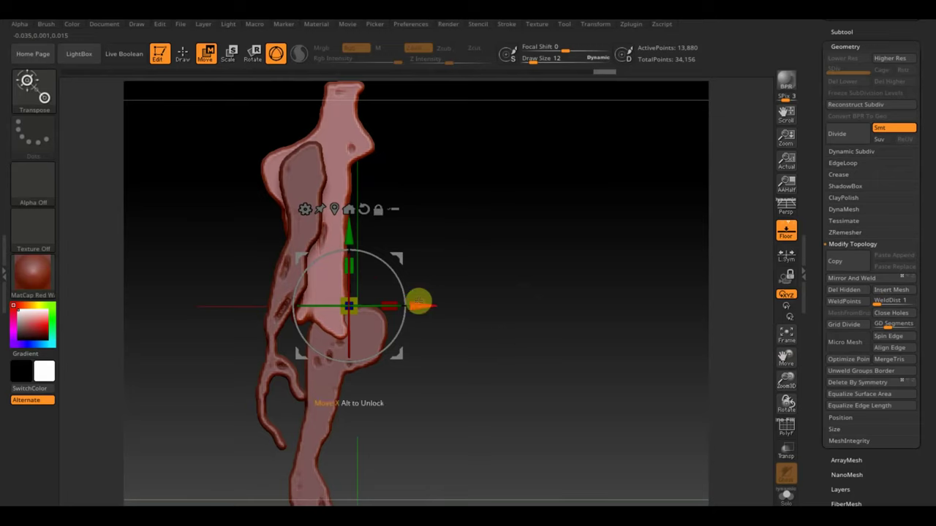
left_click_drag(425, 305, 440, 307)
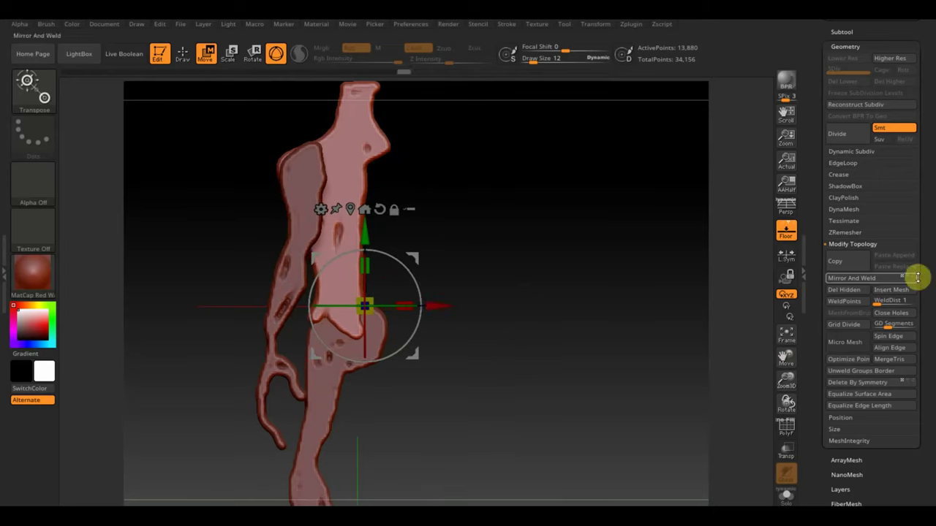
left_click(876, 279)
left_click_drag(606, 319, 560, 285)
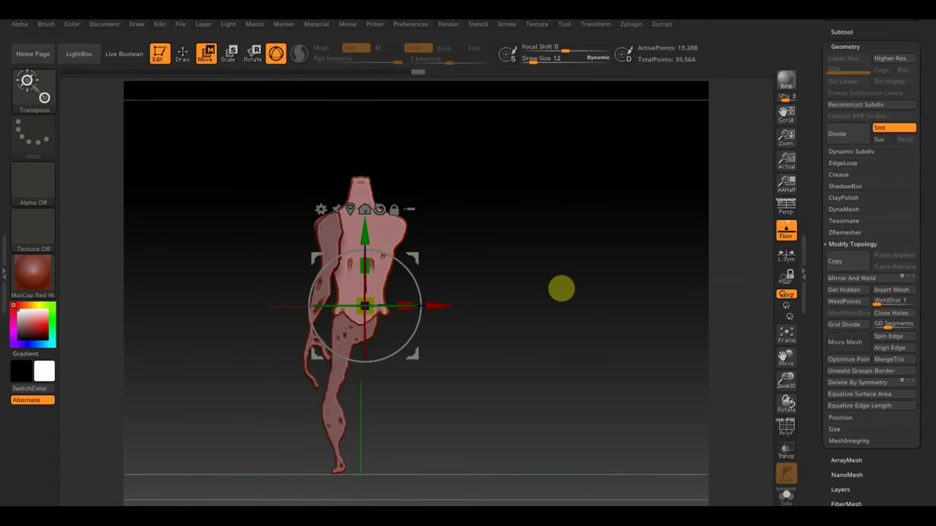
mouse_move(493, 283)
left_mouse_down()
mouse_move(505, 278)
mouse_move(540, 351)
mouse_move(514, 415)
mouse_move(493, 319)
mouse_move(490, 472)
mouse_move(506, 287)
mouse_move(521, 361)
mouse_move(556, 347)
mouse_move(356, 424)
left_mouse_up()
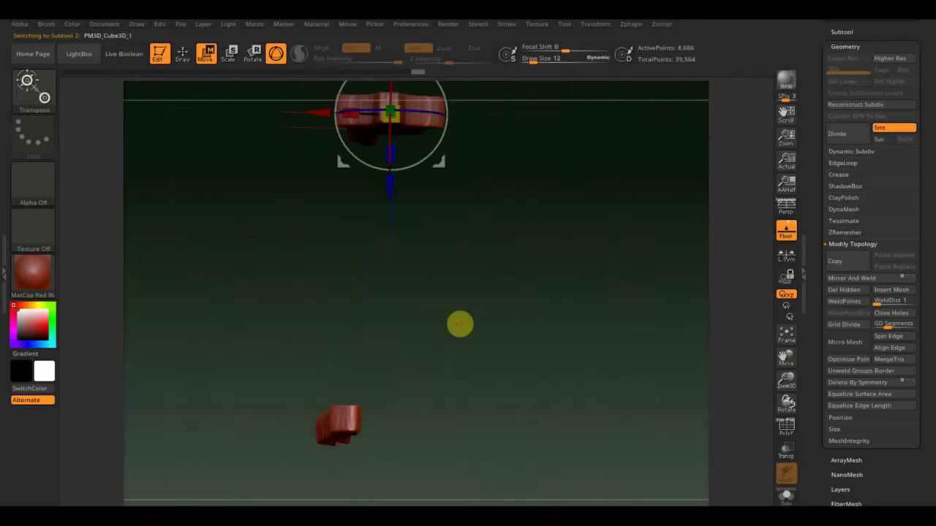
Place the Transpose gizmo on the small red piece and shift it right and in depth.
left_click_drag(459, 324, 470, 441, "alt")
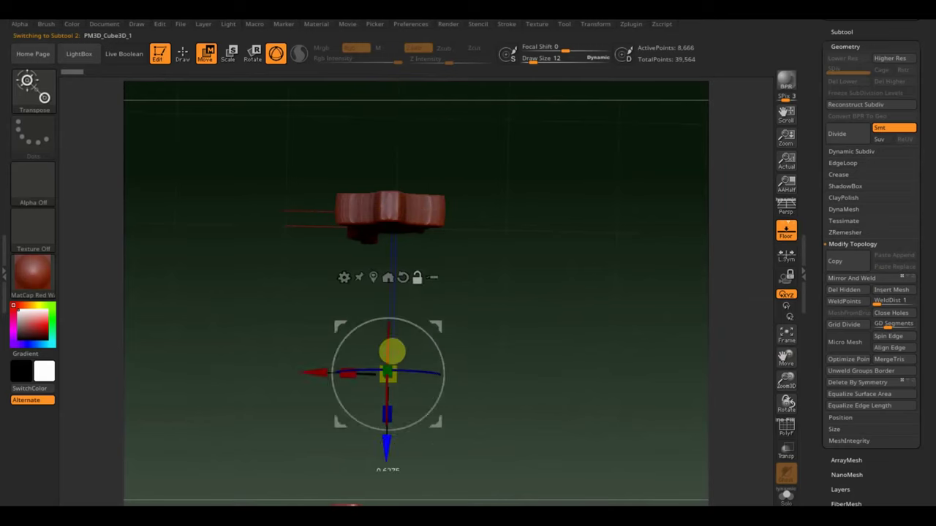
left_click_drag(395, 276, 391, 485, "alt")
left_click_drag(547, 453, 544, 324, "alt")
left_click_drag(376, 334, 363, 444, "alt")
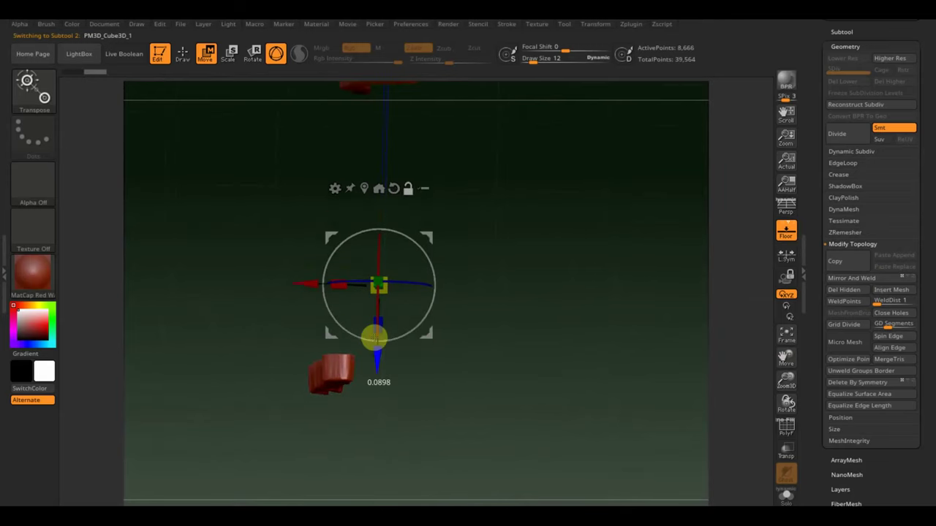
mouse_move(307, 383)
left_mouse_down()
mouse_move(311, 372)
mouse_move(339, 373)
mouse_move(297, 363)
left_mouse_up()
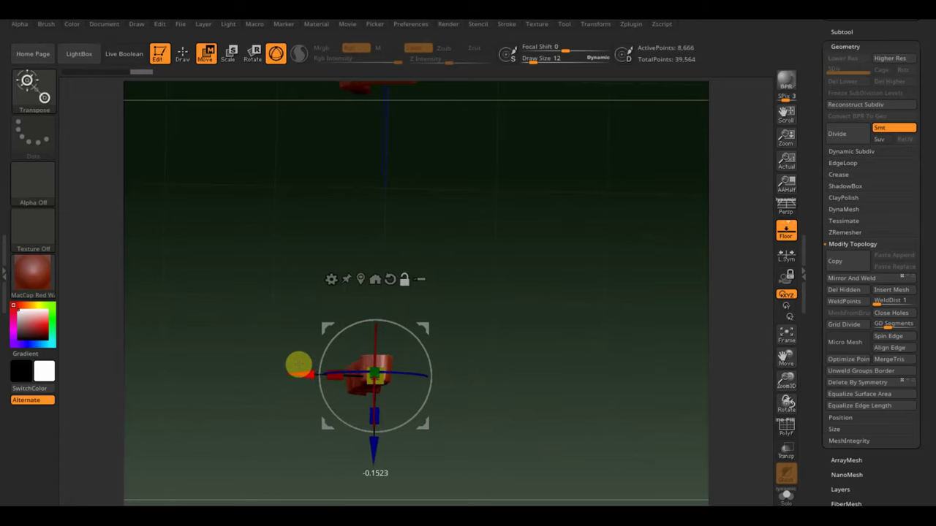
left_click_drag(368, 428, 372, 445)
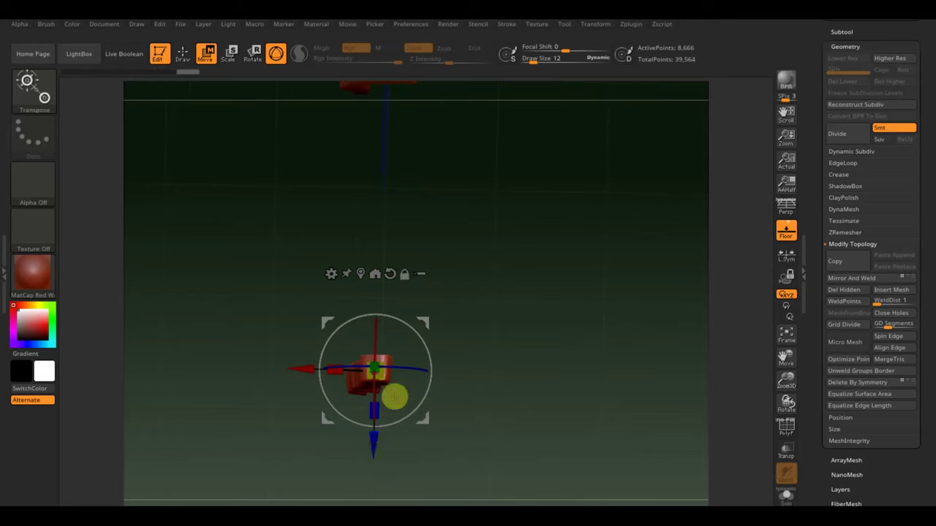
Rotate the small piece upright about two axes and raise it just beneath the wide slab.
mouse_move(403, 326)
left_mouse_down()
mouse_move(411, 418)
mouse_move(431, 414)
left_mouse_up()
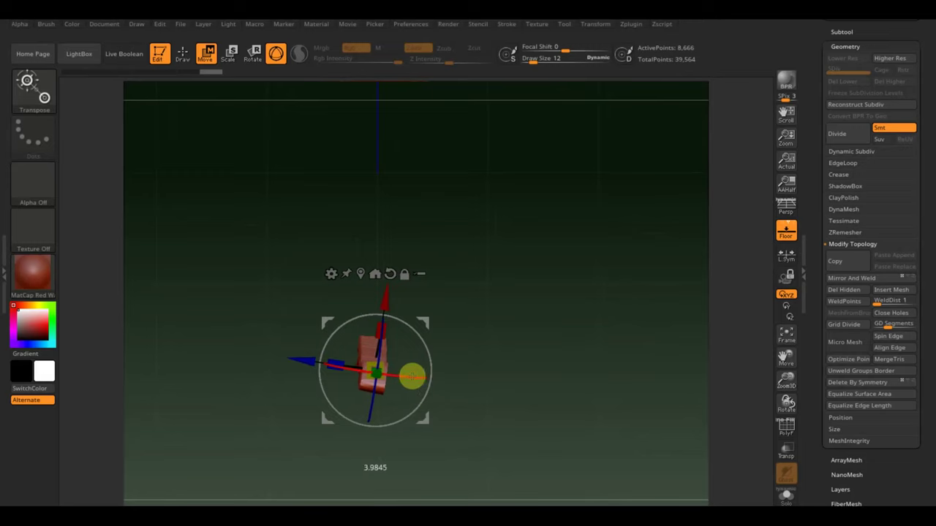
left_click_drag(411, 376, 432, 363)
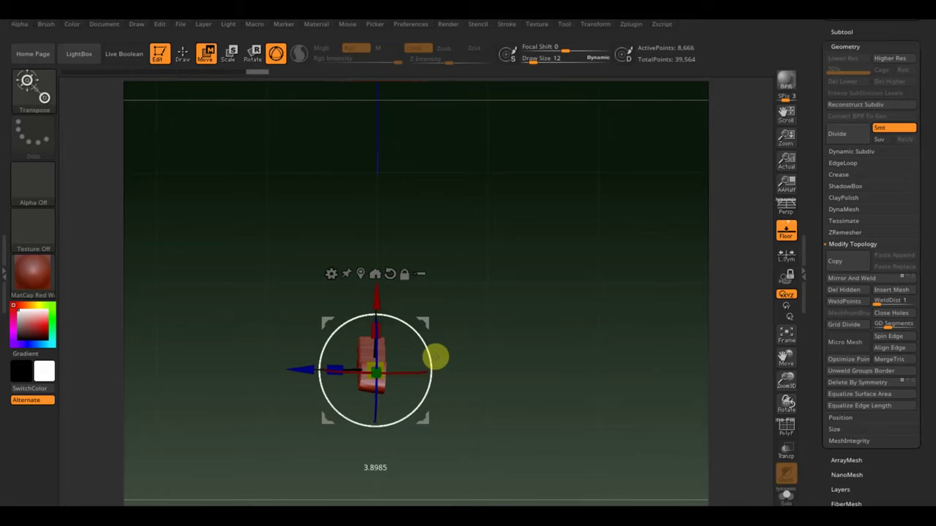
left_click_drag(375, 303, 378, 155)
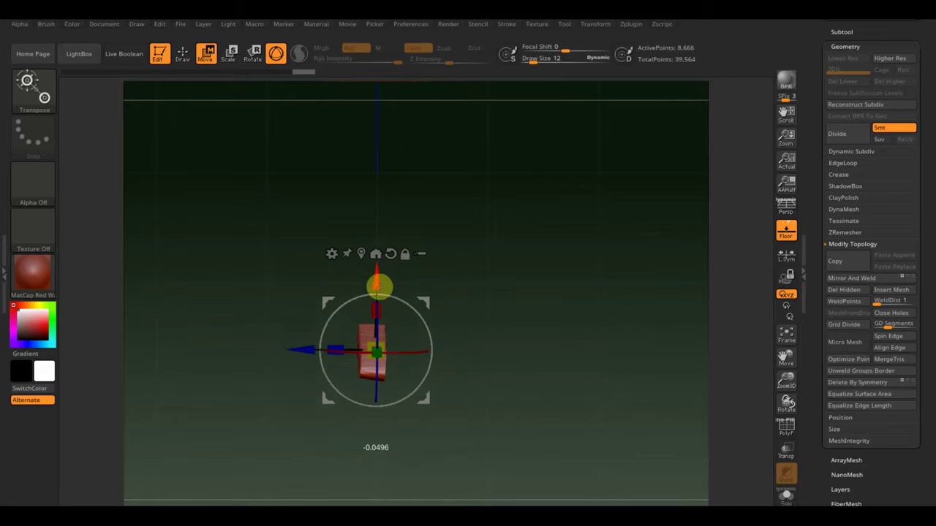
key("ctrl+z")
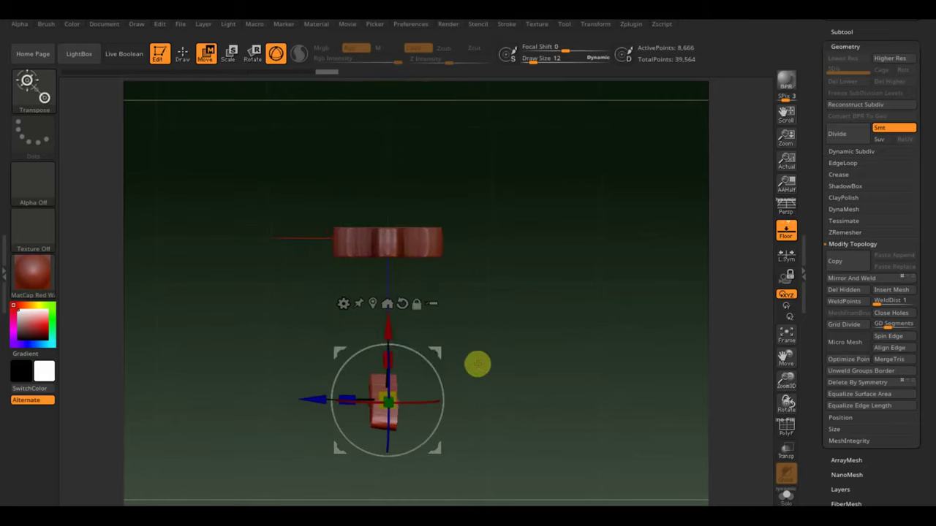
mouse_move(382, 329)
left_mouse_down()
mouse_move(385, 179)
mouse_move(376, 256)
left_mouse_up()
left_click_drag(311, 328, 313, 327)
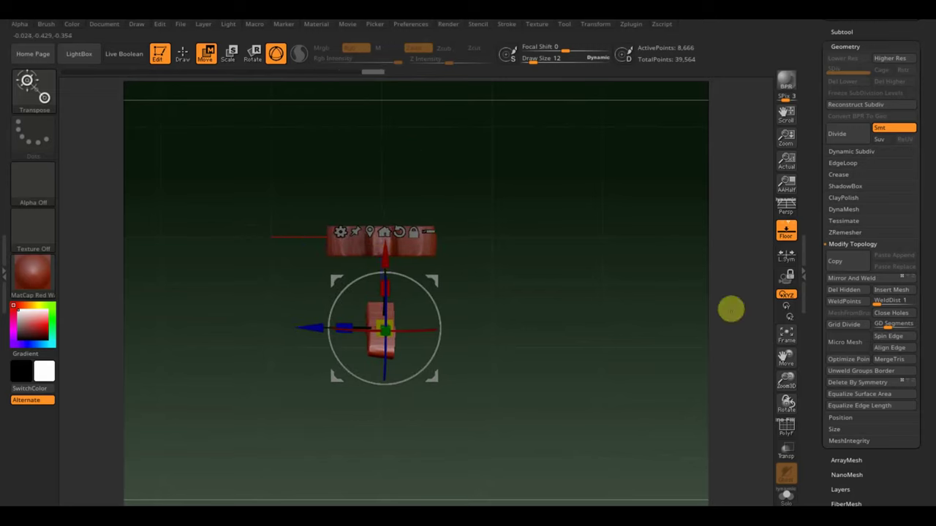
Mirror And Weld the small piece, rotate it about 14 degrees and move it left and up.
left_click(851, 279)
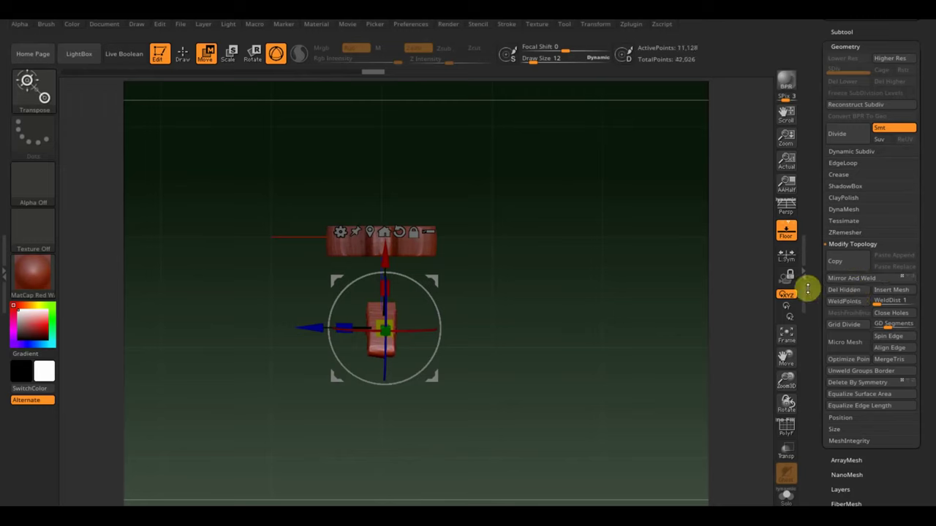
mouse_move(436, 351)
left_mouse_down()
mouse_move(453, 286)
mouse_move(412, 218)
left_mouse_up()
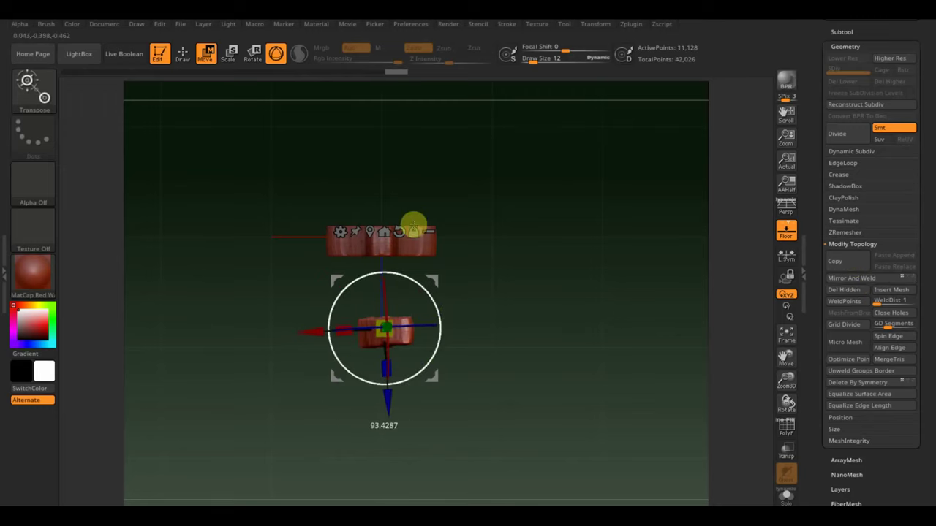
left_click_drag(299, 329, 241, 328)
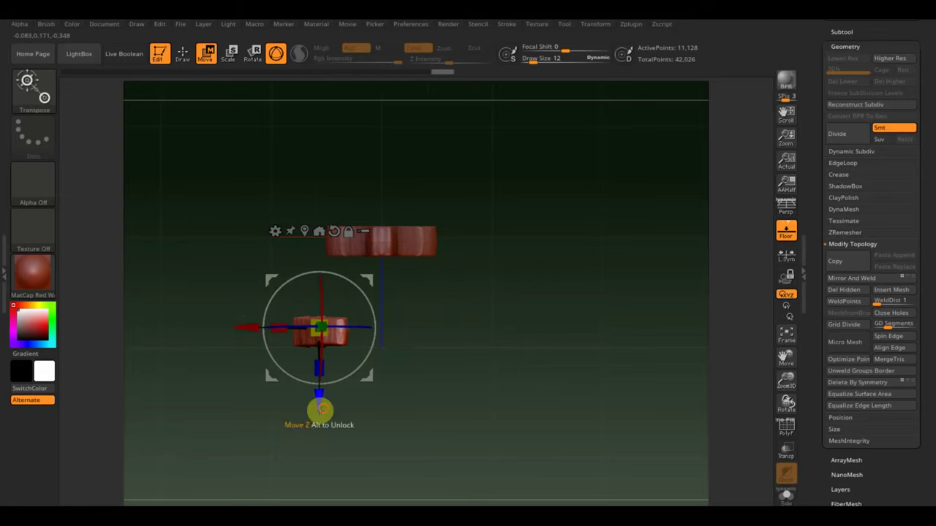
left_click_drag(317, 410, 319, 335)
Position the arm piece vertically in front view, then Mirror And Weld the torso piece.
mouse_move(475, 399)
left_mouse_down()
mouse_move(491, 283)
mouse_move(490, 301)
mouse_move(543, 292)
left_mouse_up()
left_click_drag(330, 268, 322, 229)
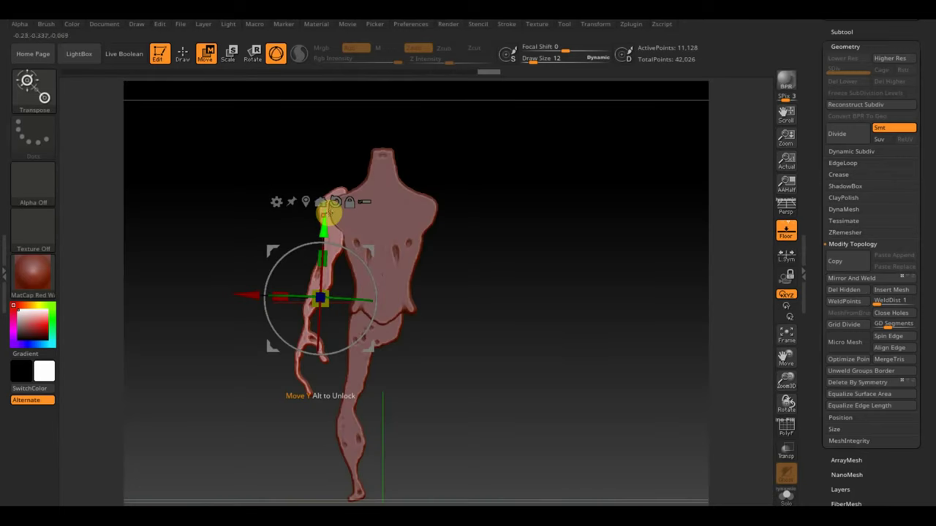
left_click_drag(328, 213, 320, 227)
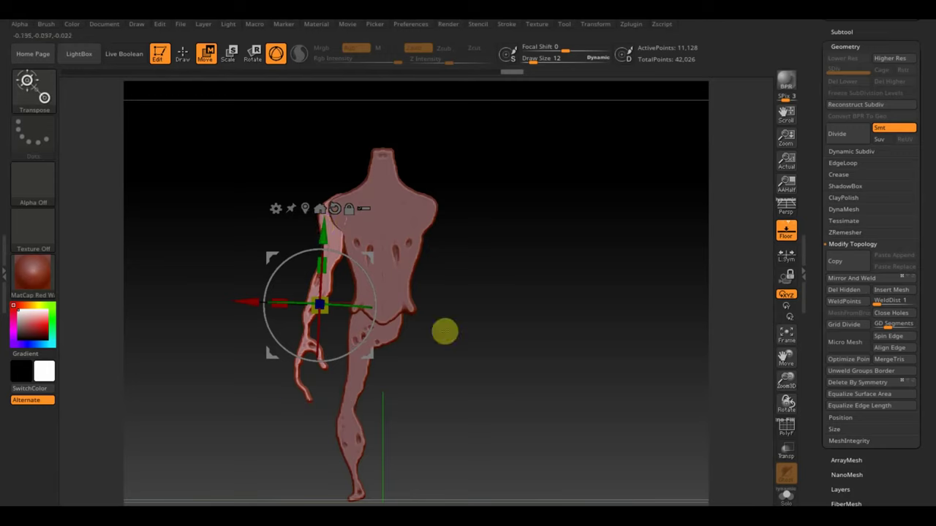
left_click_drag(493, 368, 483, 353, "alt")
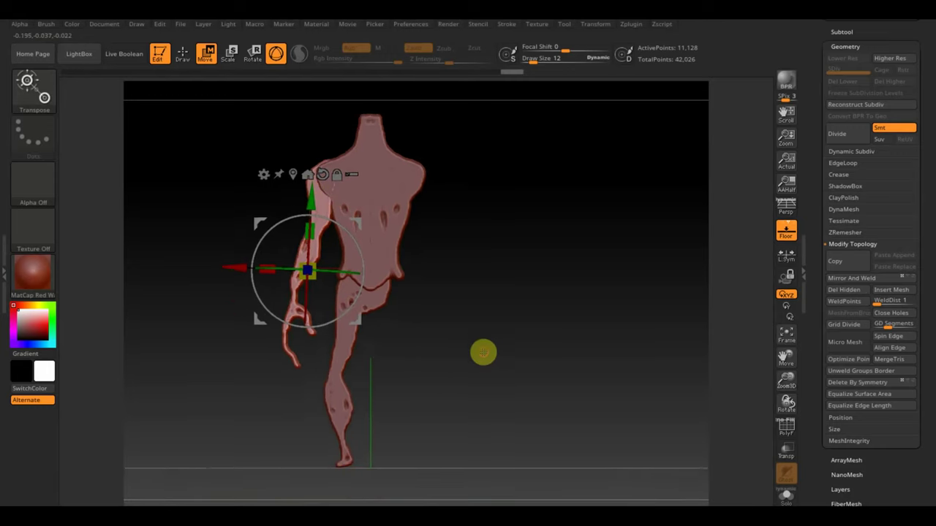
left_click(854, 278)
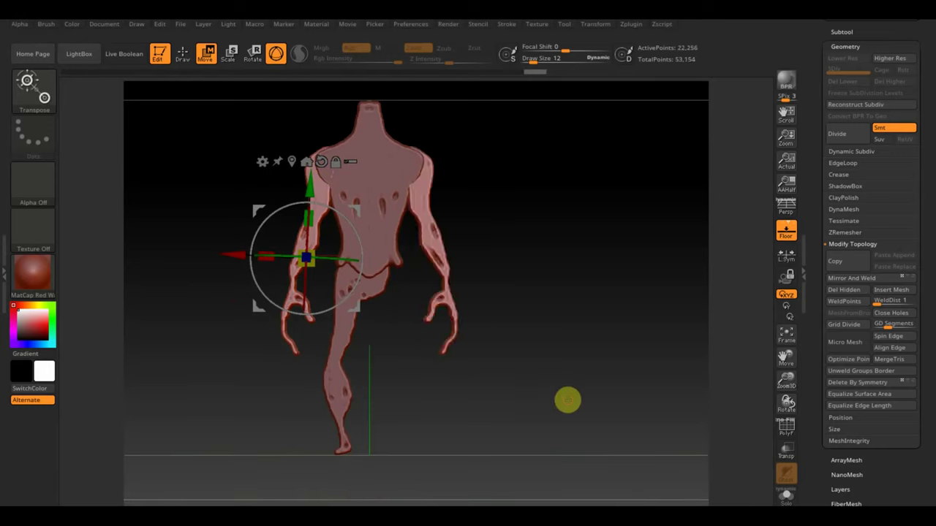
left_click_drag(566, 399, 553, 386, "alt")
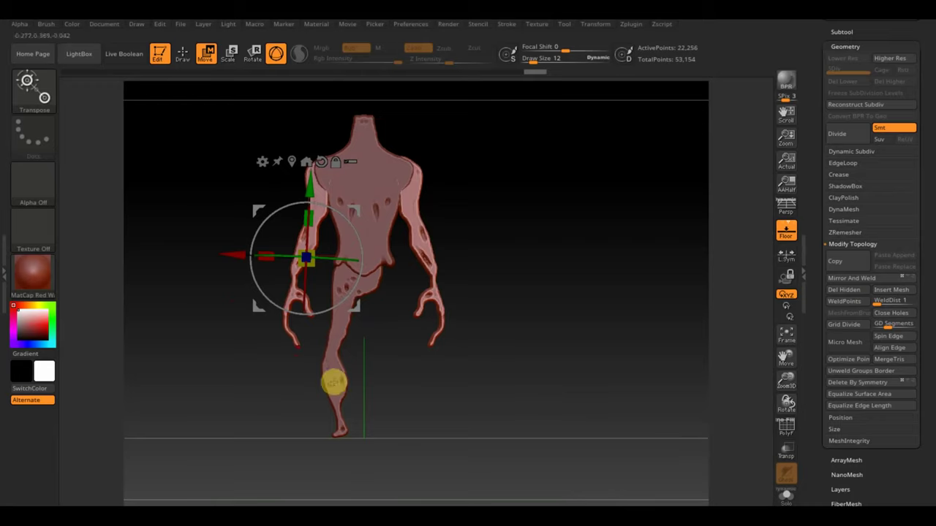
Select the legs piece PM3D_Cube3D_2 and Mirror And Weld it so both legs show.
left_click(333, 381, "alt")
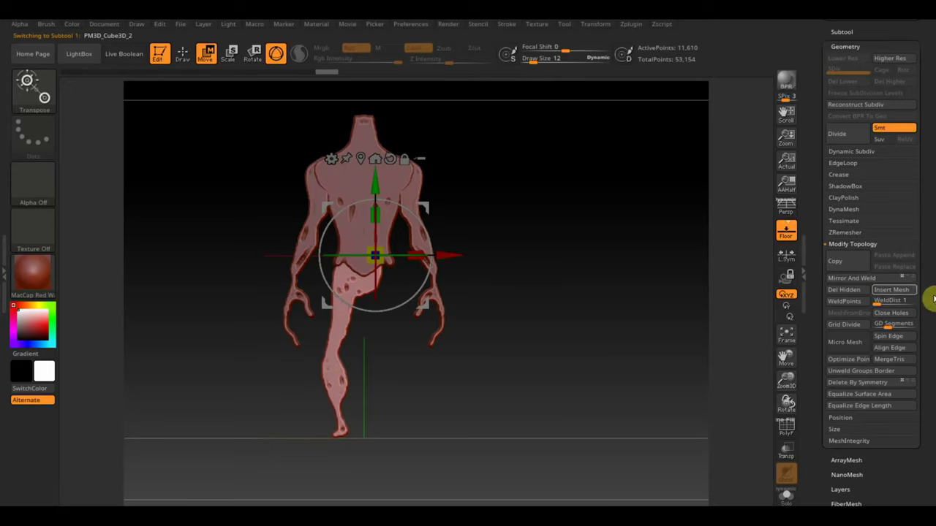
left_click(873, 278)
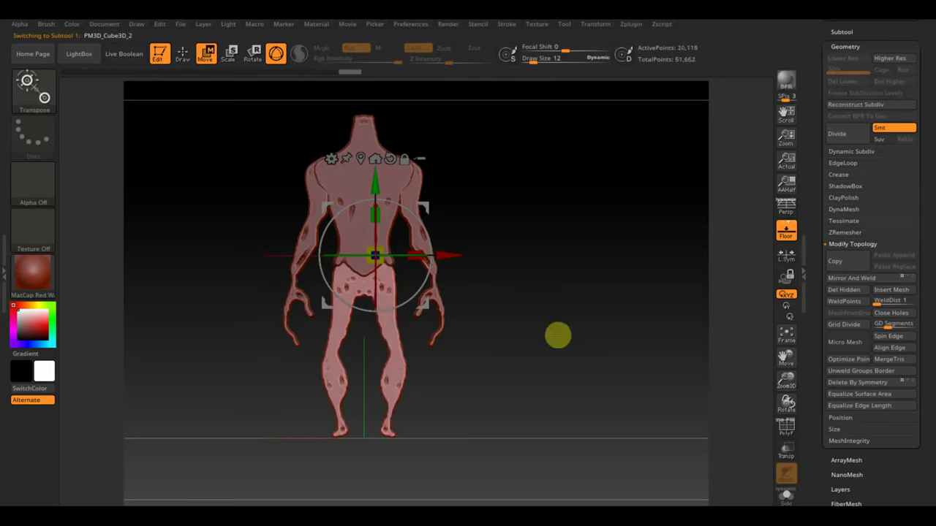
mouse_move(545, 353)
left_mouse_down()
mouse_move(568, 332)
mouse_move(574, 380)
mouse_move(516, 390)
left_mouse_up()
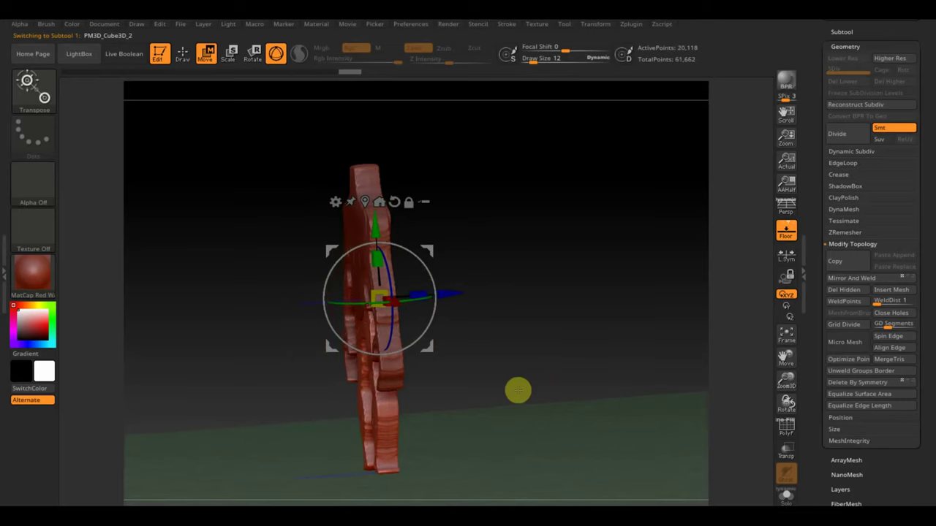
mouse_move(439, 278)
left_mouse_down()
mouse_move(540, 326)
mouse_move(553, 414)
mouse_move(553, 361)
mouse_move(533, 334)
mouse_move(550, 340)
left_mouse_up()
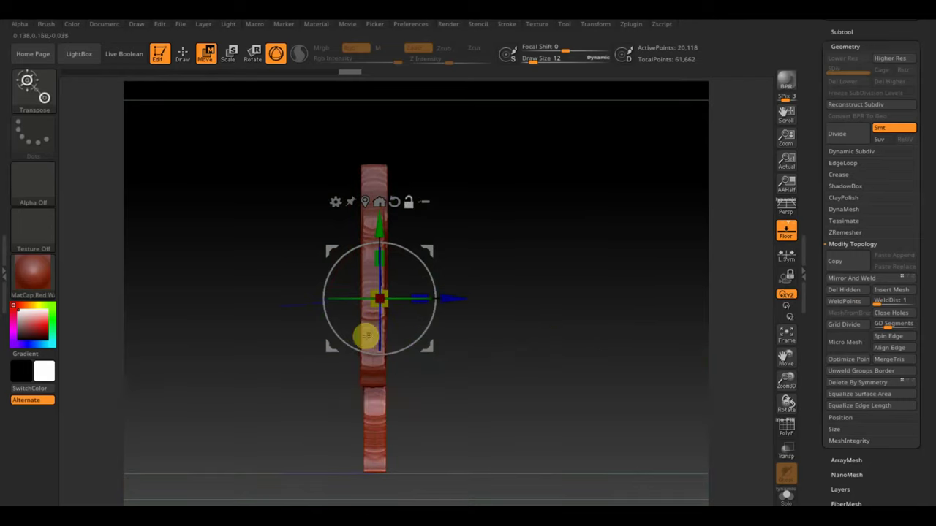
Select the torso piece and nudge it slightly along the blue depth axis.
left_click_drag(366, 338, 416, 315)
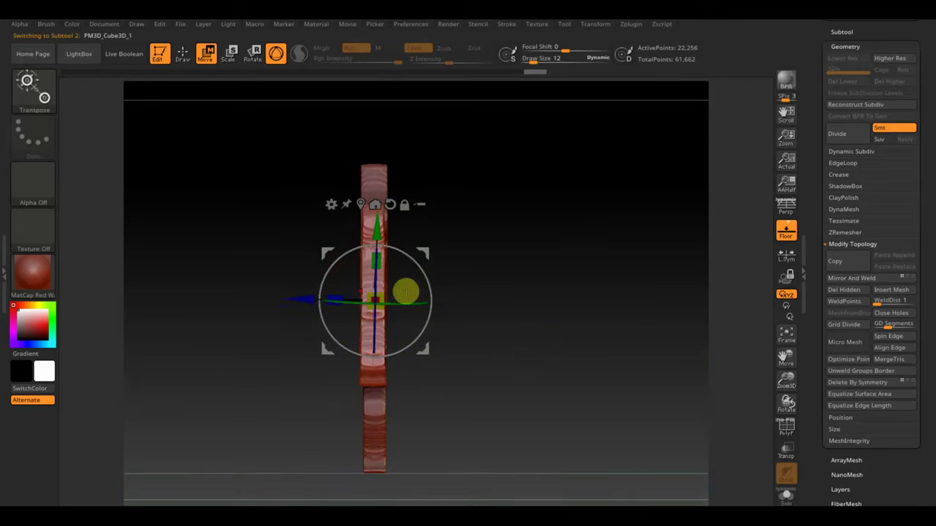
left_click_drag(289, 299, 293, 300)
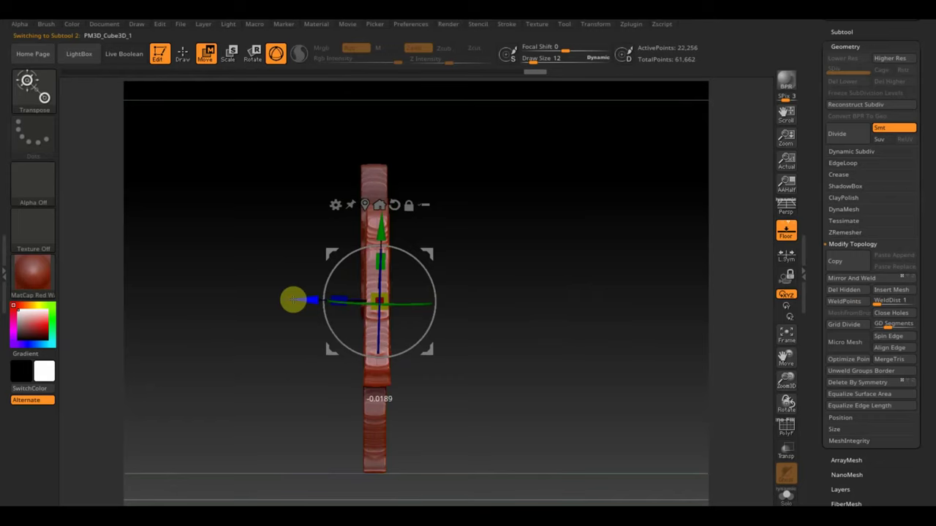
left_click_drag(397, 317, 610, 368, "shift")
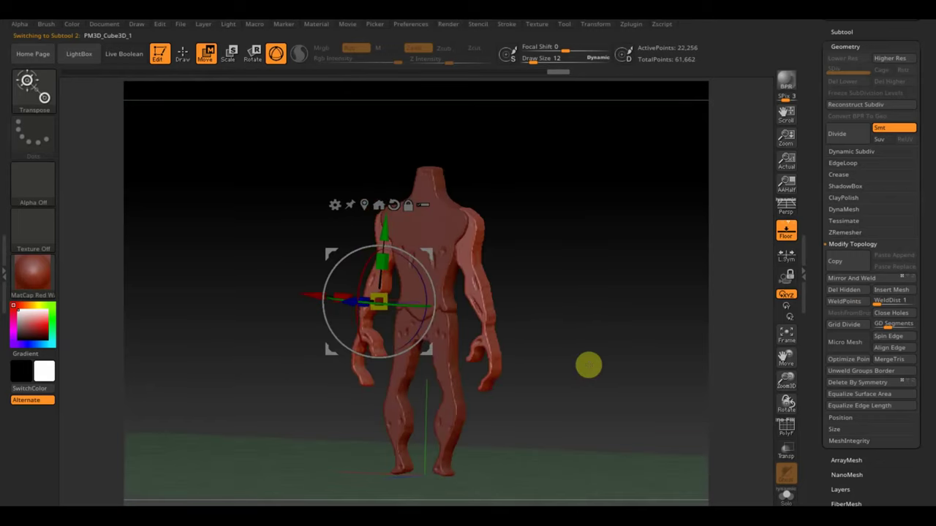
left_click_drag(580, 296, 551, 291, "alt")
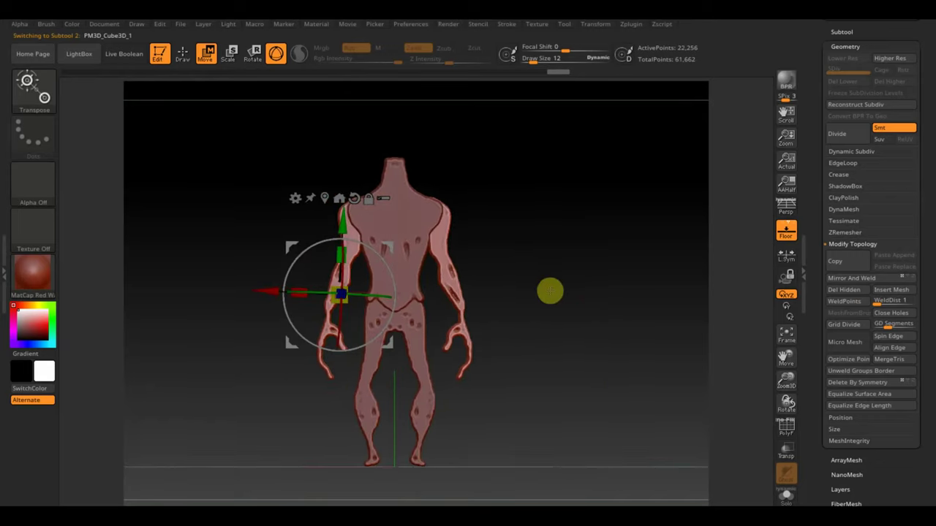
Mask the body and rotate the left arm outward from the shoulder with Rotate transpose.
left_click(182, 53)
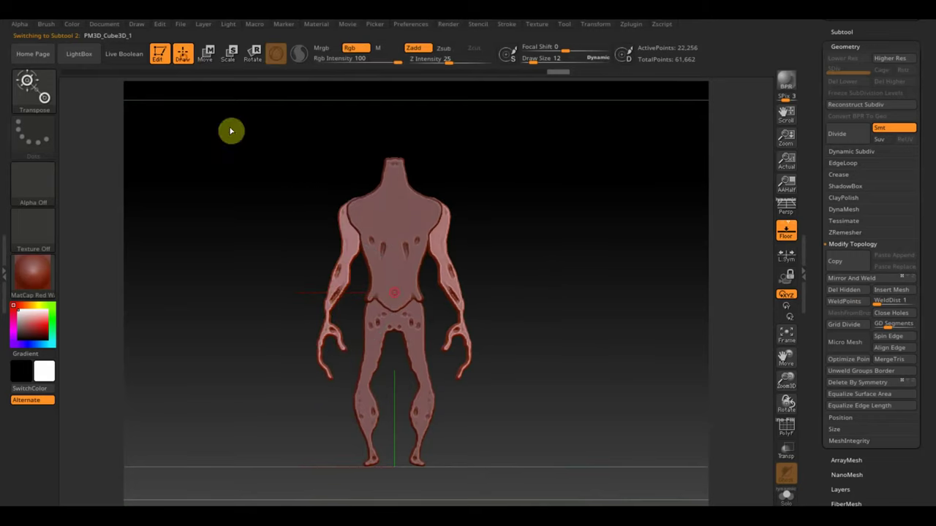
left_click_drag(565, 427, 424, 212, "ctrl")
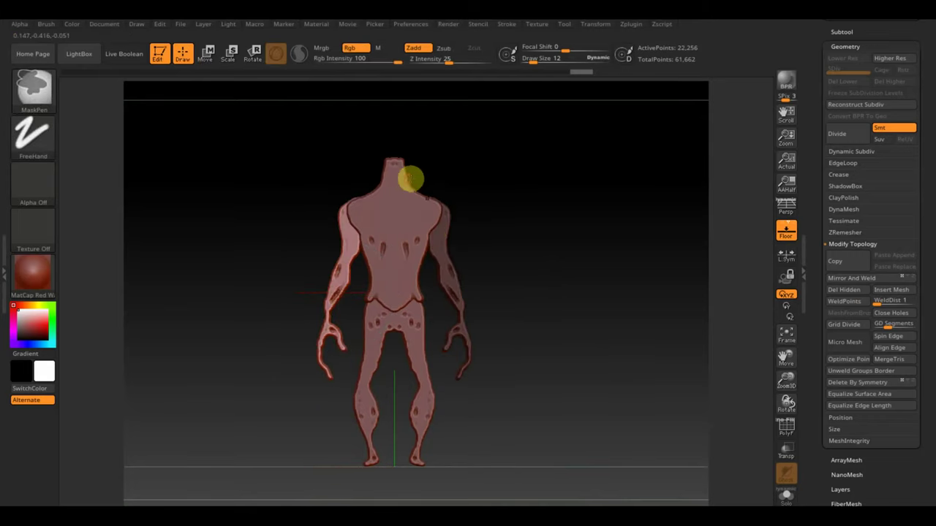
left_click(252, 54)
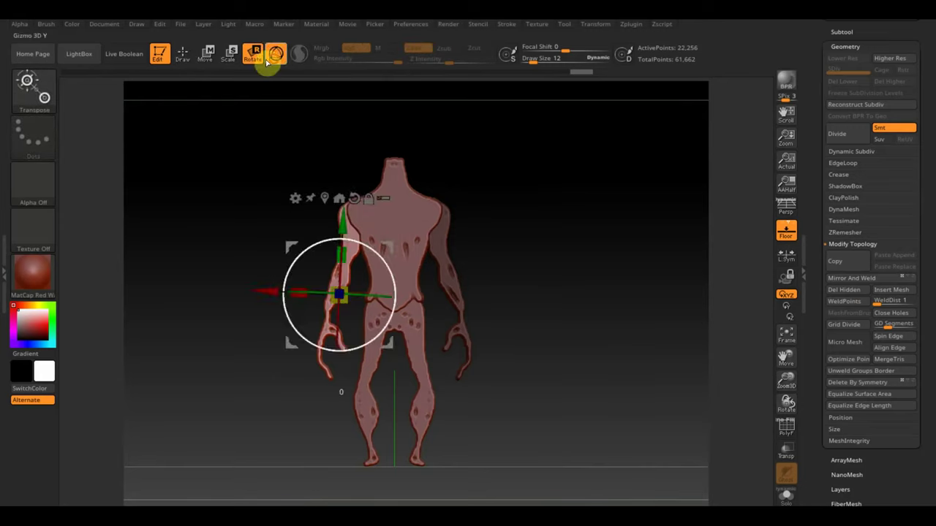
mouse_move(343, 318)
left_mouse_down()
mouse_move(315, 391)
mouse_move(272, 348)
left_mouse_up()
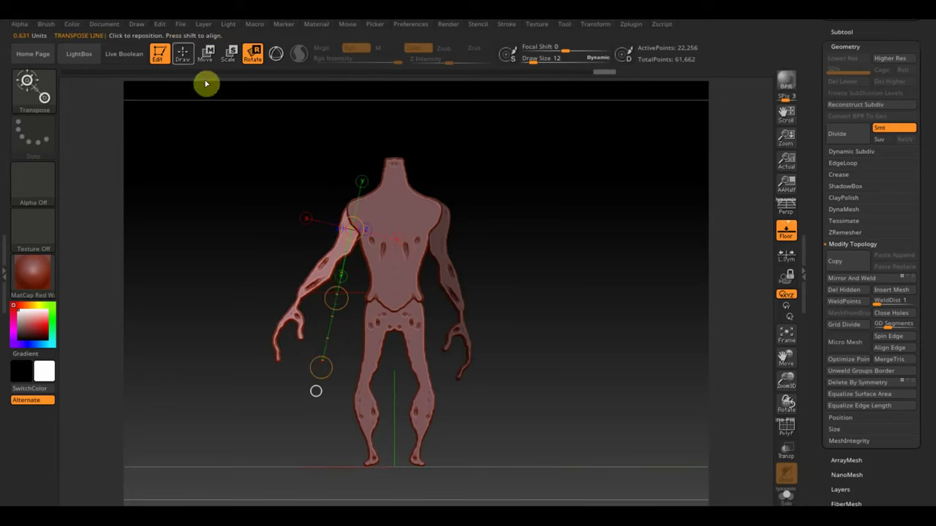
left_click(191, 59)
Nudge the arm slightly along the red X axis with the Move gizmo.
left_click(205, 53)
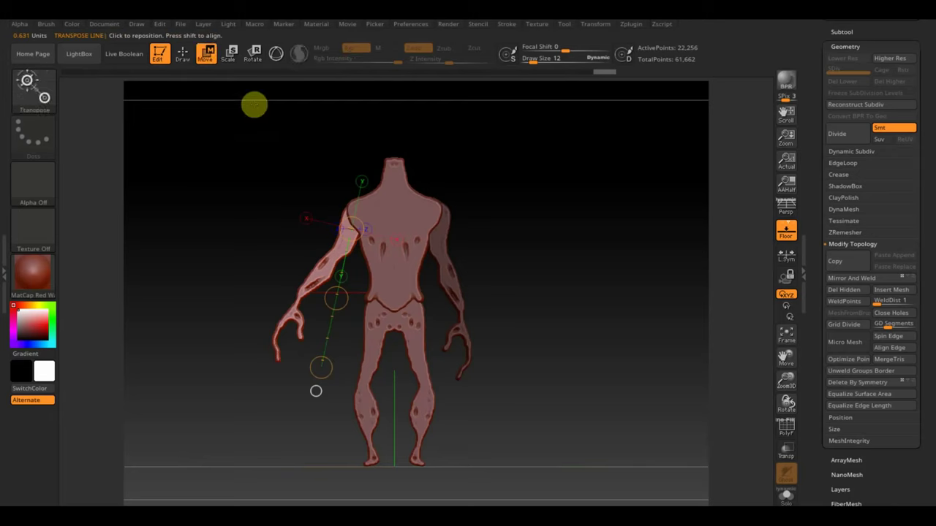
left_click(276, 52)
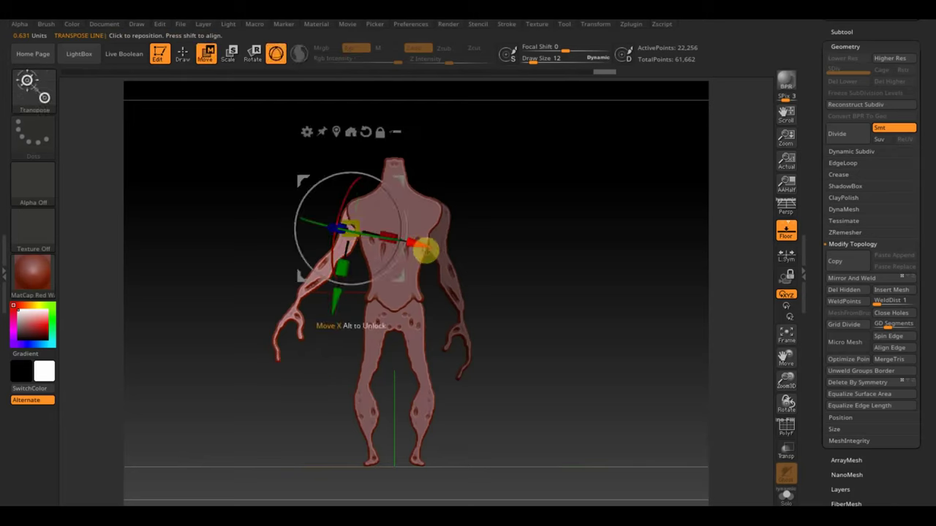
left_click_drag(429, 251, 418, 251)
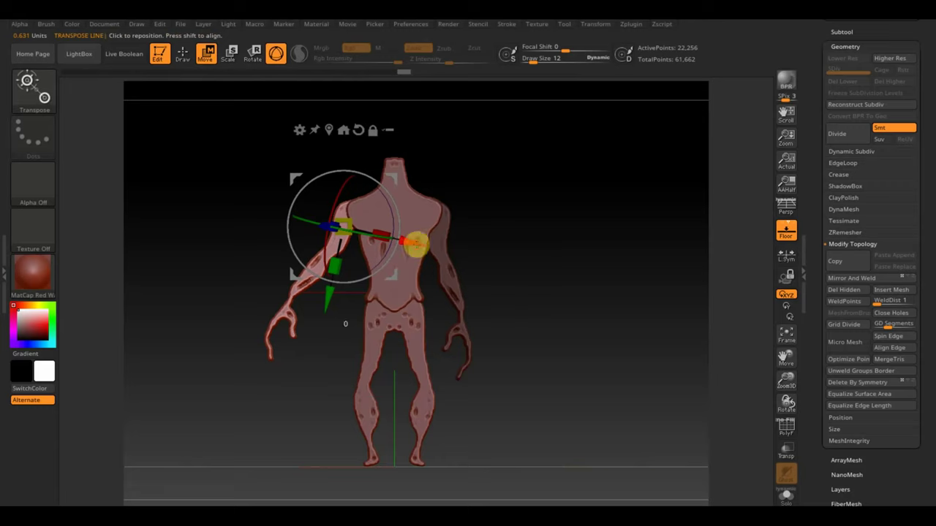
left_click_drag(415, 244, 419, 245)
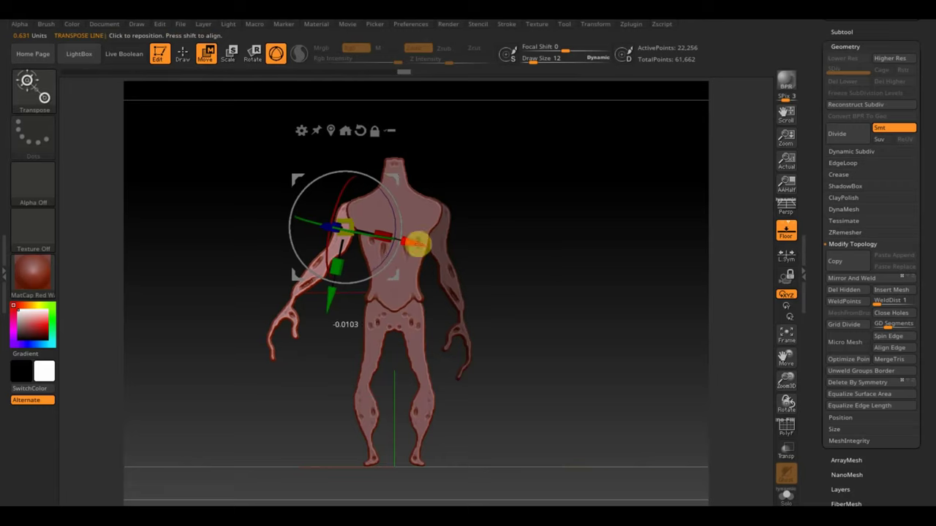
Mirror and weld the adjusted arm to the other side, then orbit to check both arms.
left_click(183, 52)
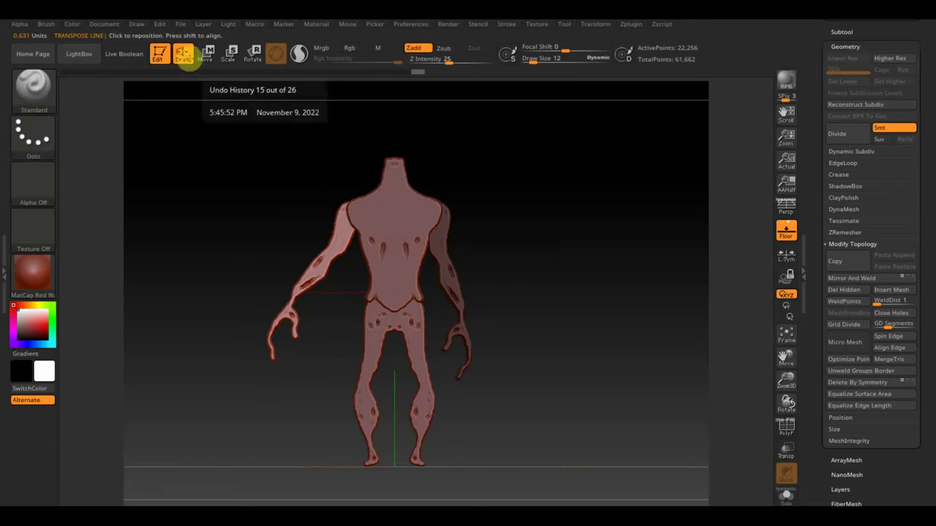
left_click(855, 278)
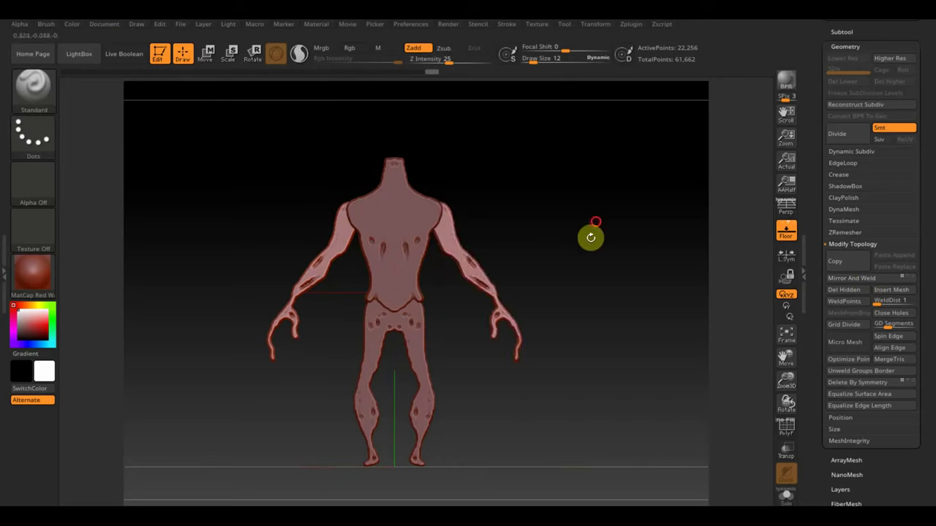
left_click_drag(591, 236, 622, 224)
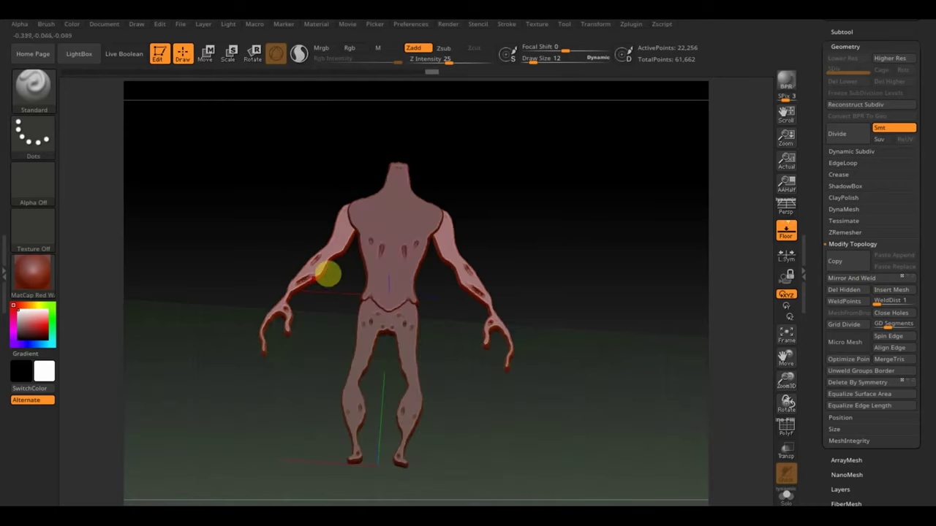
mouse_move(318, 280)
left_mouse_down()
mouse_move(541, 253)
mouse_move(576, 263)
mouse_move(575, 242)
mouse_move(582, 267)
left_mouse_up()
left_click_drag(554, 350, 544, 347)
Inspect the splayed arms from three-quarter, side and back views, then snap to side view with the reference sheet showing.
mouse_move(351, 231)
left_mouse_down()
mouse_move(508, 309)
mouse_move(548, 291)
mouse_move(591, 293)
mouse_move(562, 300)
mouse_move(502, 294)
mouse_move(578, 271)
left_mouse_up()
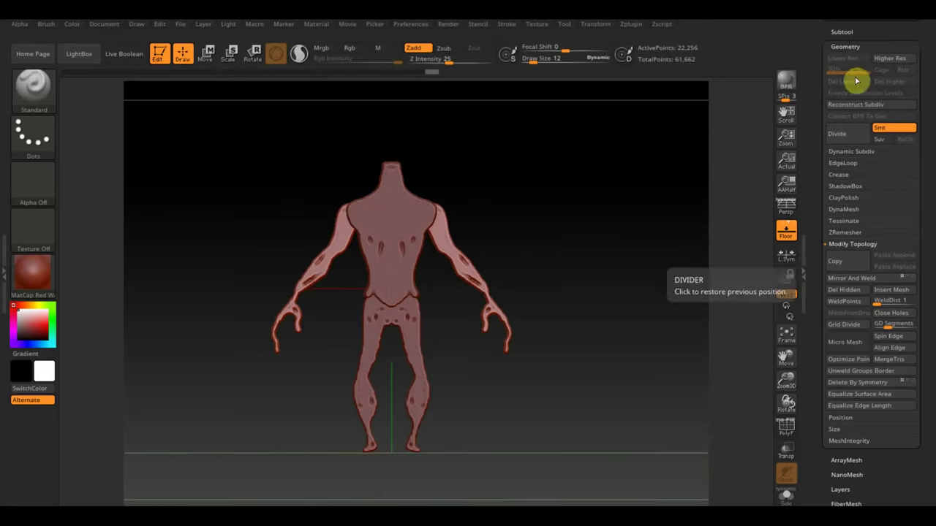
mouse_move(518, 437)
left_mouse_down()
mouse_move(592, 441)
mouse_move(558, 439)
left_mouse_up()
left_click_drag(445, 398, 474, 407)
mouse_move(305, 365)
left_mouse_down()
mouse_move(417, 388)
mouse_move(405, 383)
mouse_move(440, 411)
mouse_move(767, 405)
left_mouse_up()
key("shift+z")
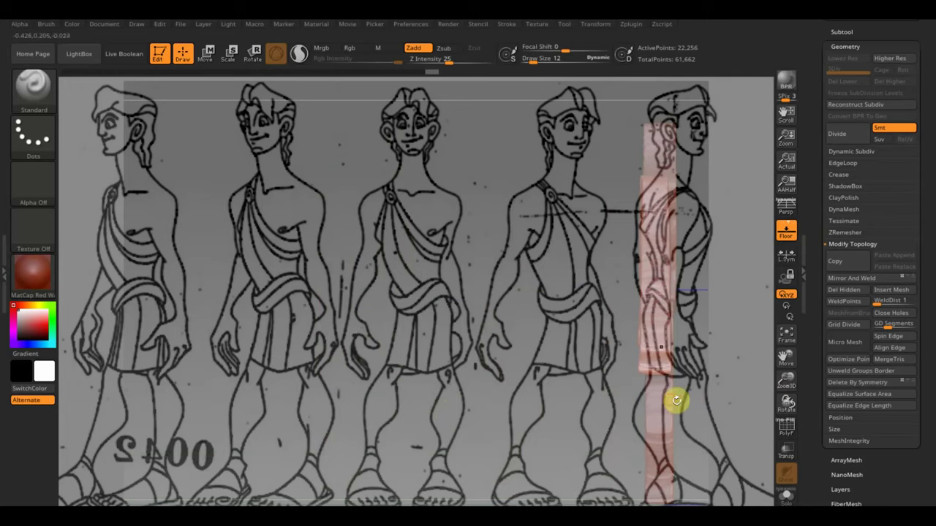
Hide the reference sheet, recentre the model, and append a new cube as a subtool.
key("shift+z")
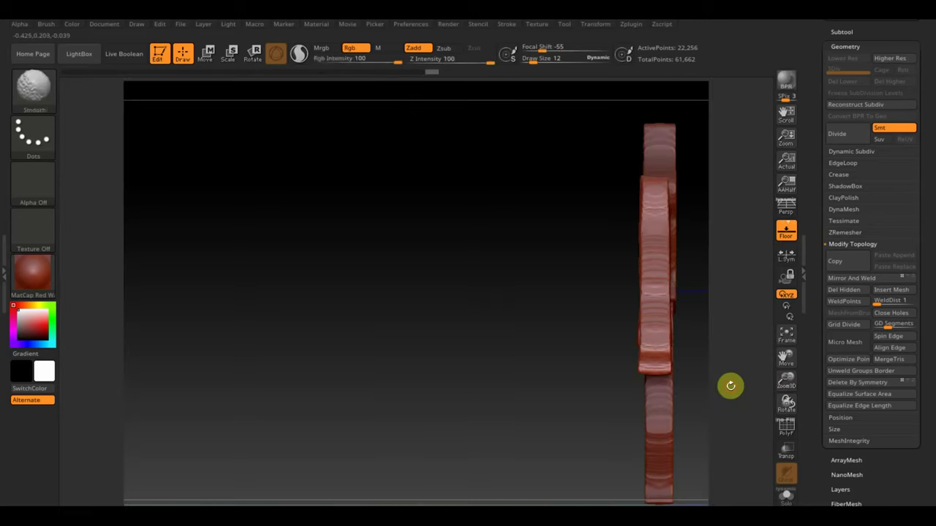
left_click_drag(730, 385, 370, 403, "alt")
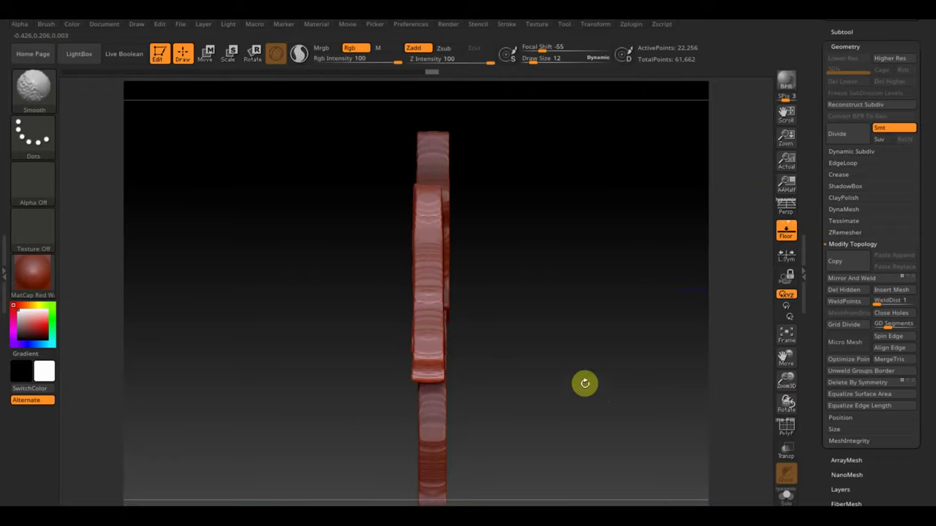
left_click(848, 31)
left_click(891, 264)
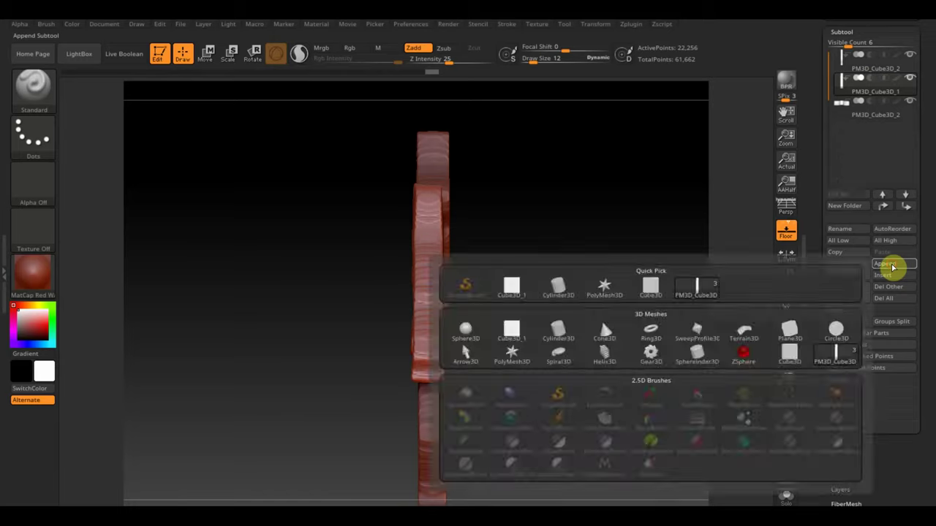
left_click(886, 265)
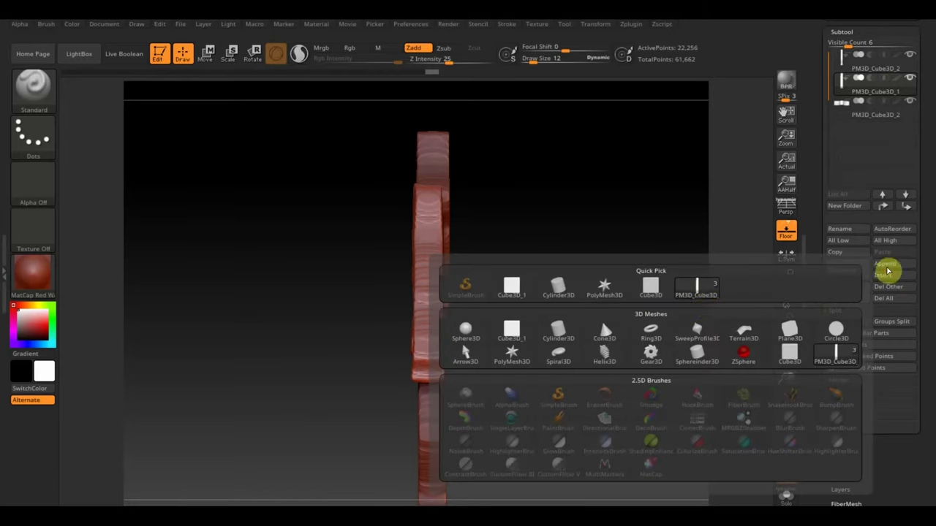
left_click(506, 299)
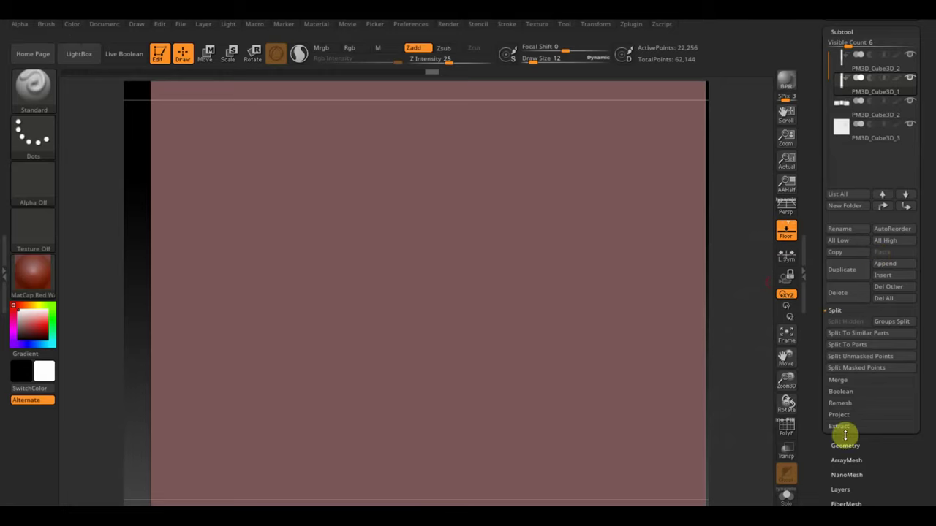
Hide the other subtools, turn on PolyF wireframe, and make PM3D_Cube3D_3 the active subtool.
left_click(911, 59)
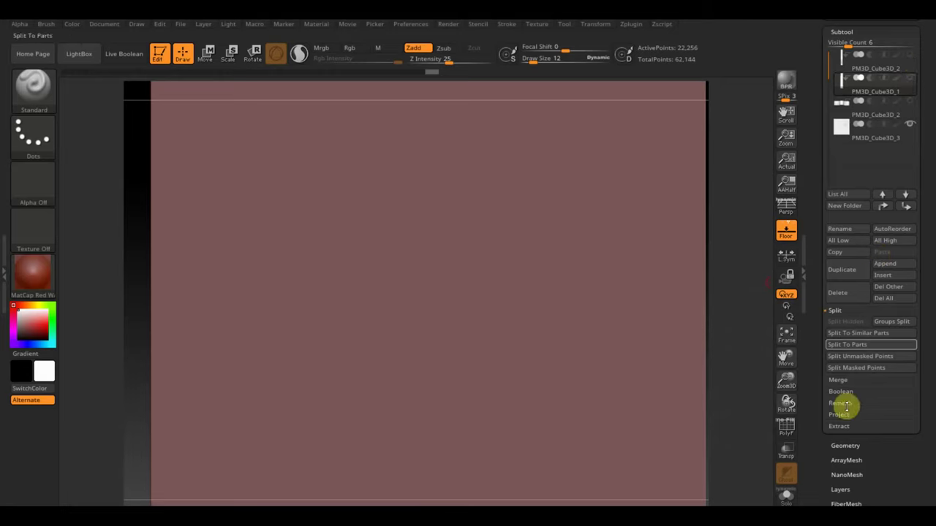
left_click(845, 445)
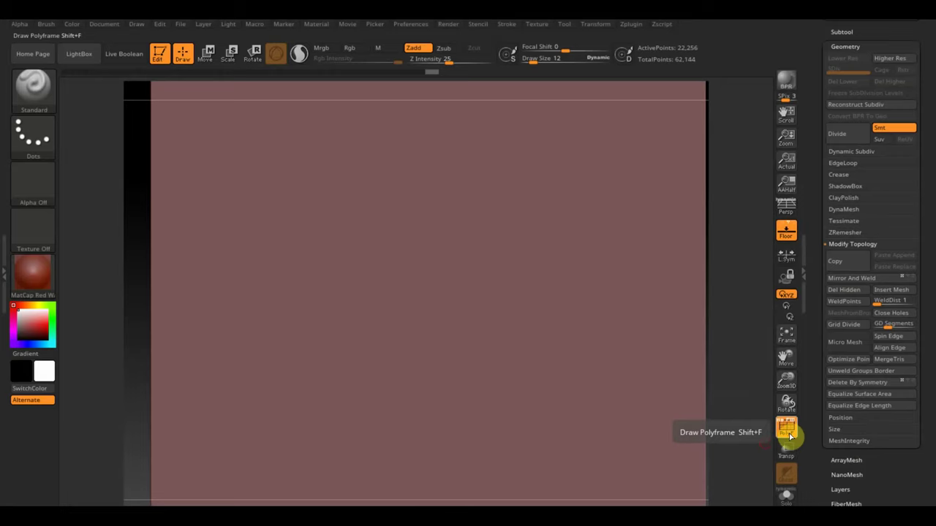
left_click(788, 436)
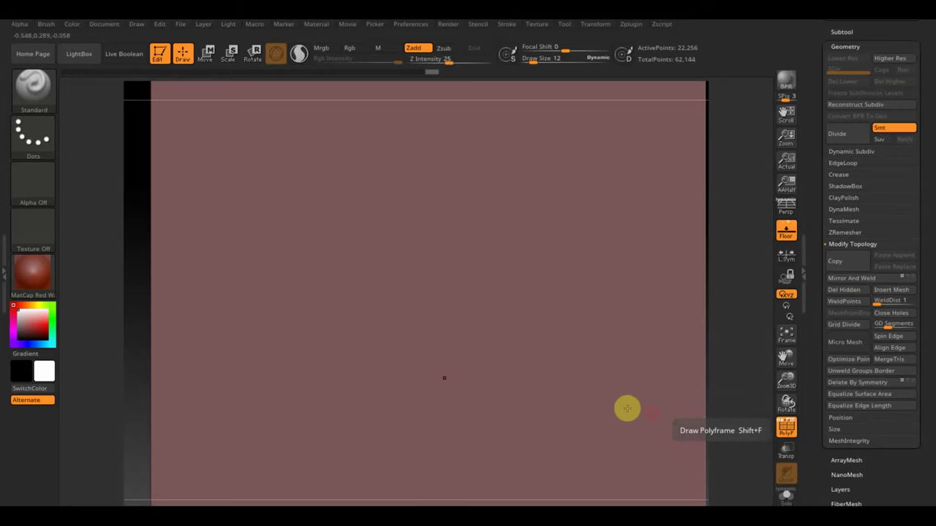
left_click(569, 332, "alt")
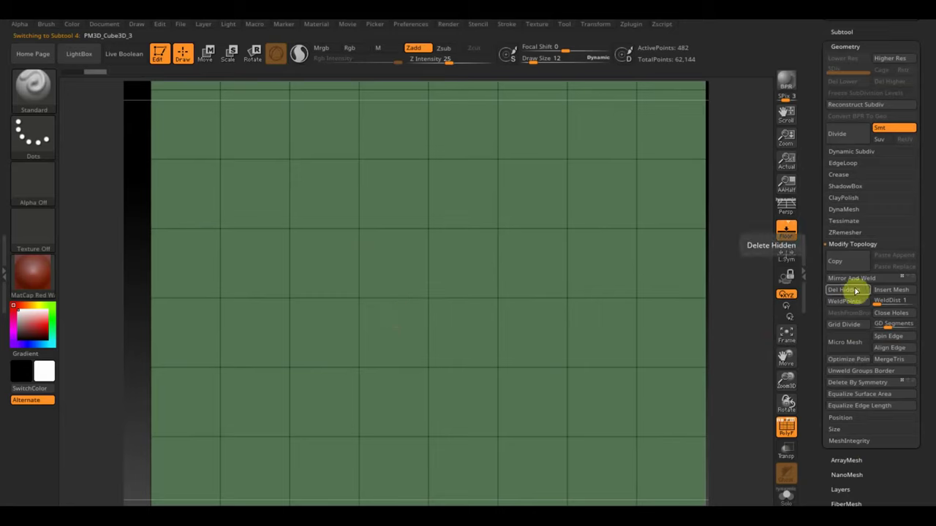
DynaMesh the cube at resolution 128, subdivide to 392,452 points, delete lower levels, and turn off PolyF.
left_click(845, 210)
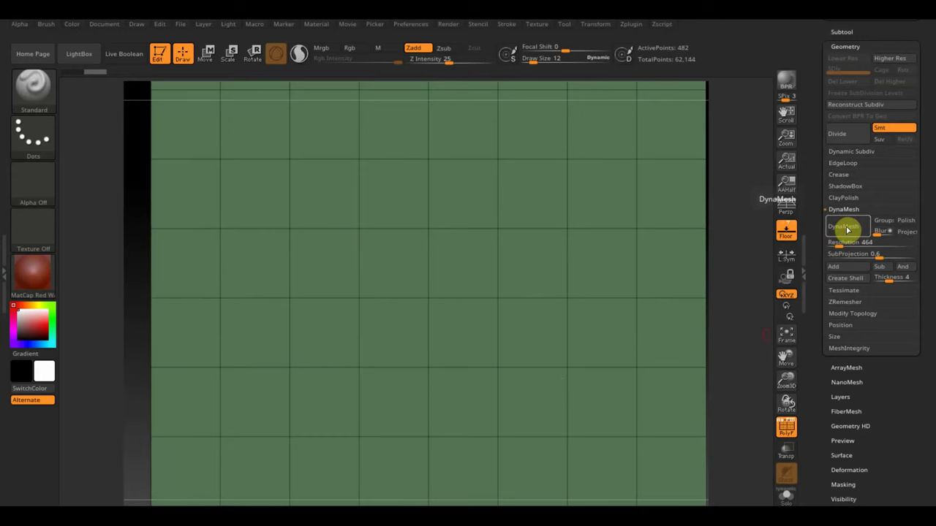
left_click(847, 228)
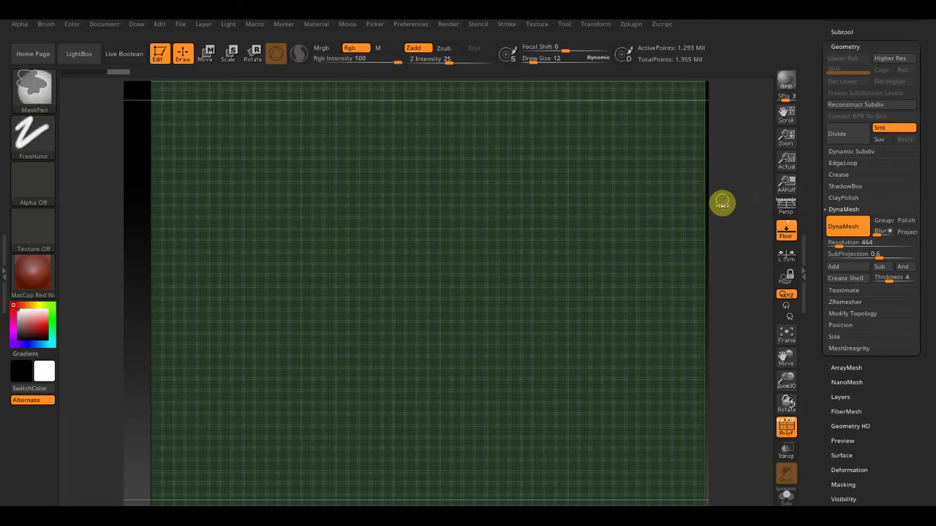
key("ctrl+z")
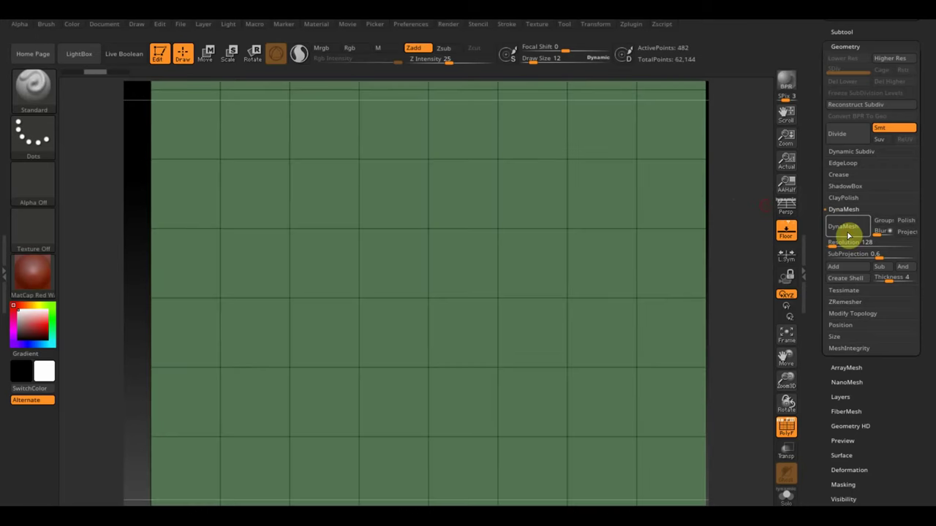
left_click(845, 228)
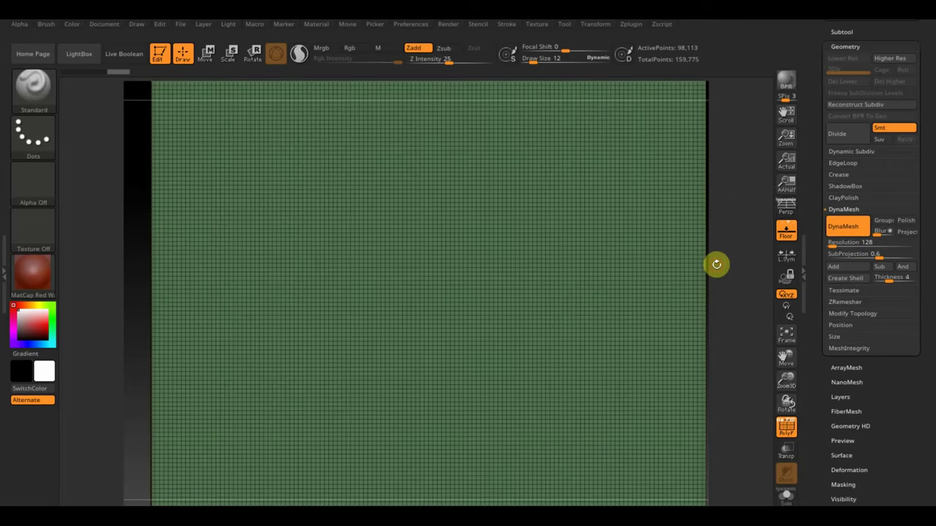
key("ctrl+d")
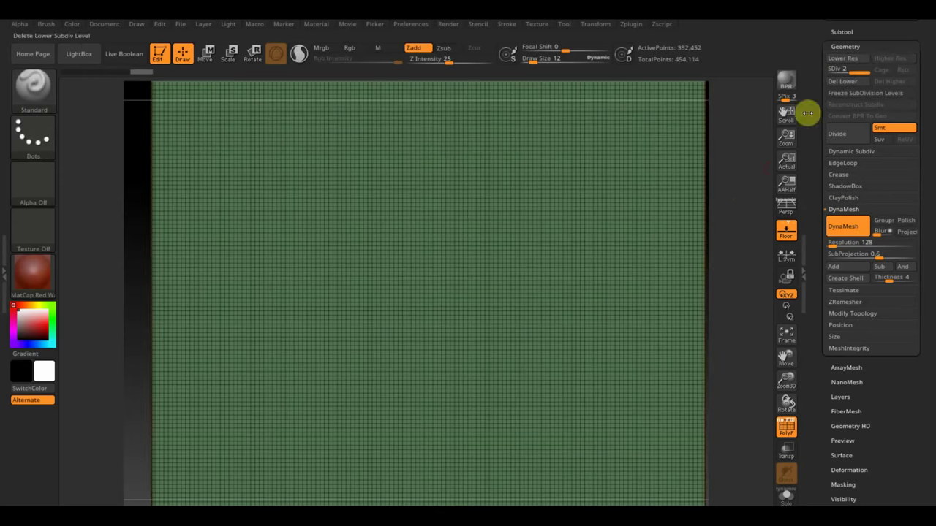
left_click(842, 82)
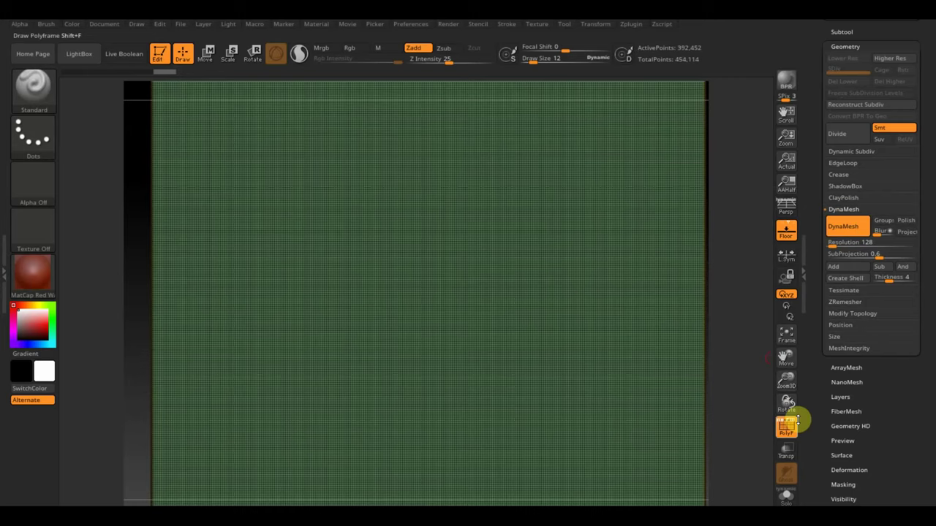
left_click(787, 428)
Overlay the reference sheet, shift it so the side-view figure sits over the mesh, and raise its opacity.
key("shift+z")
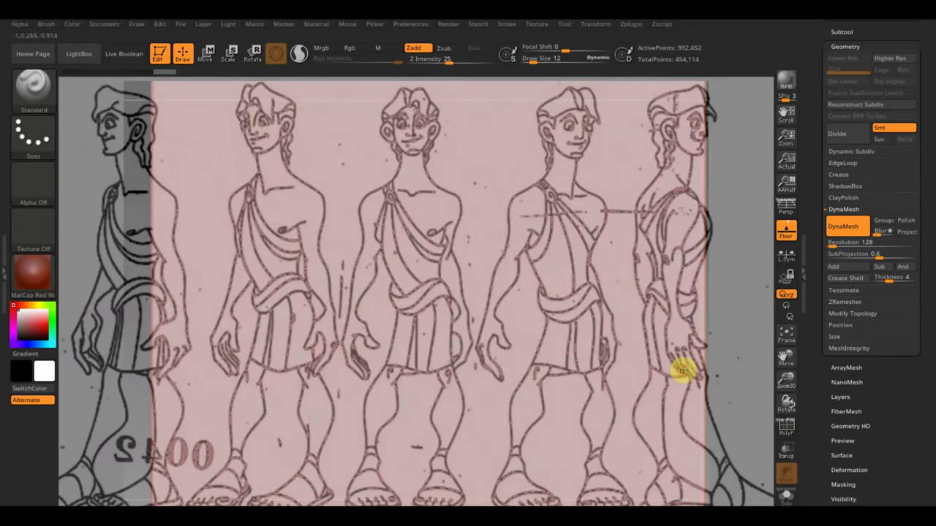
key("z")
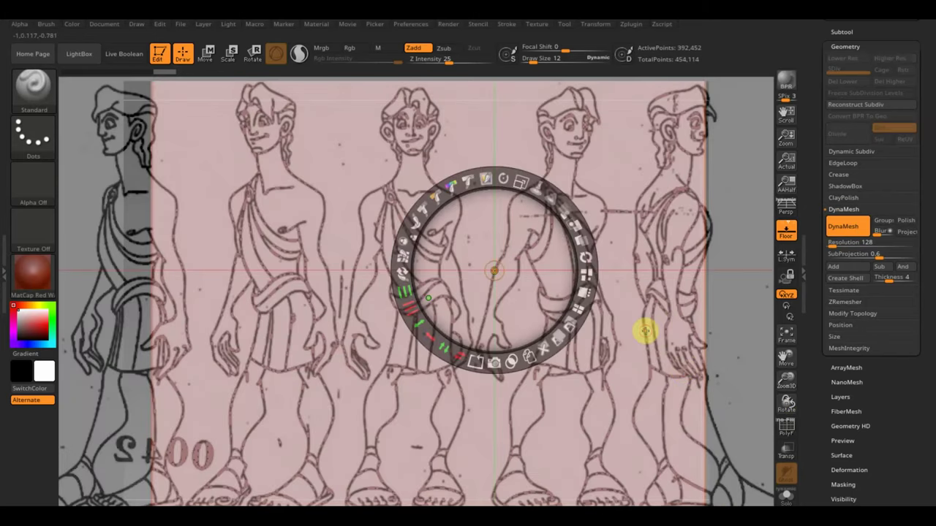
left_click_drag(537, 267, 226, 250)
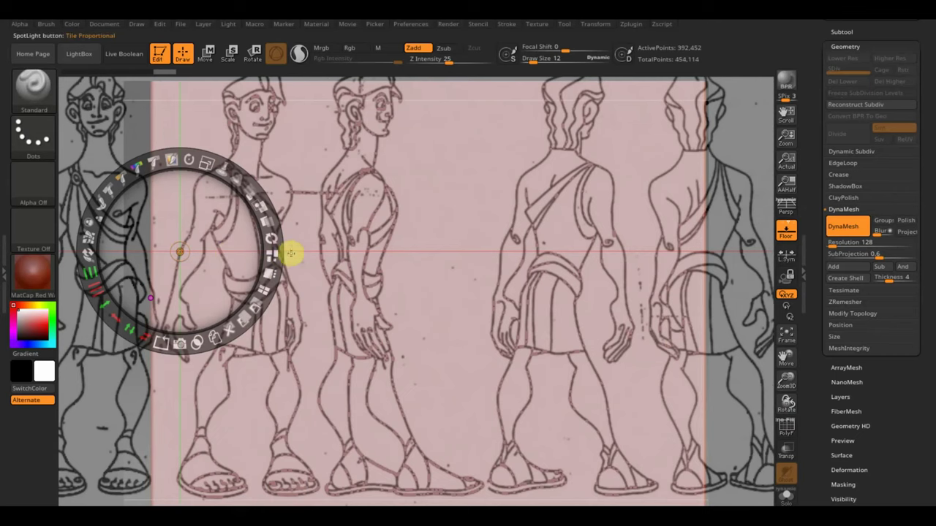
left_click_drag(217, 230, 234, 233)
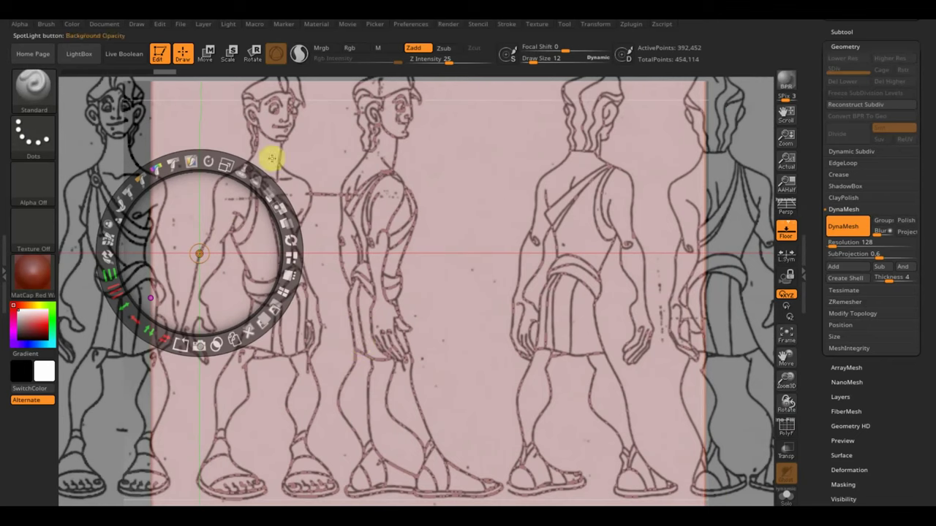
key("z")
key("z")
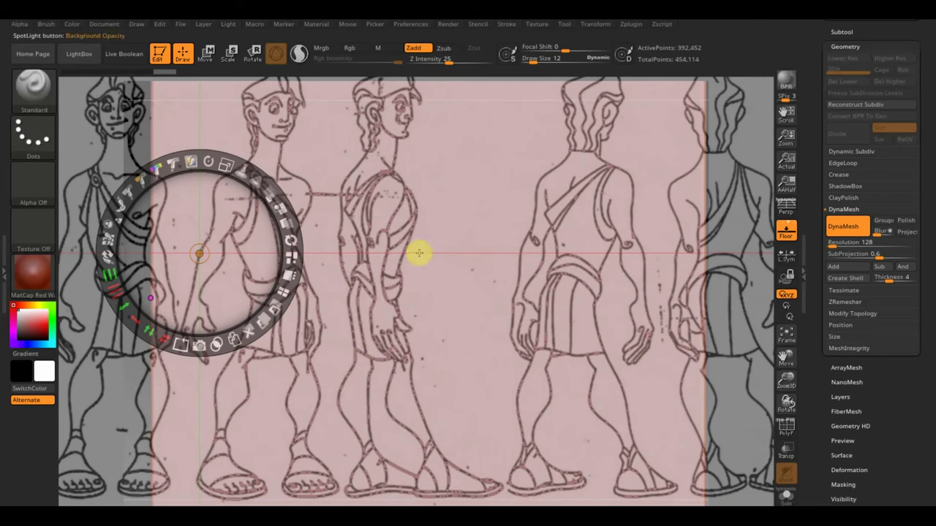
left_click_drag(272, 186, 258, 167)
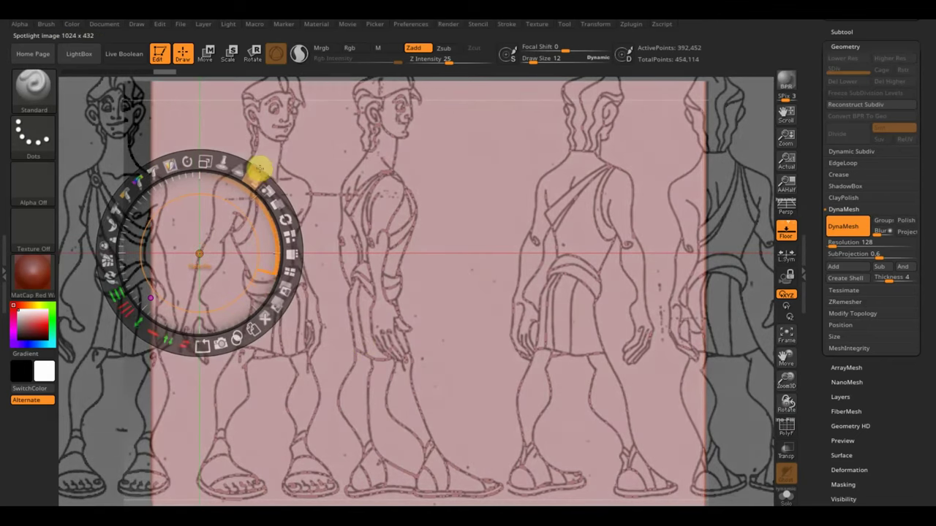
key("z")
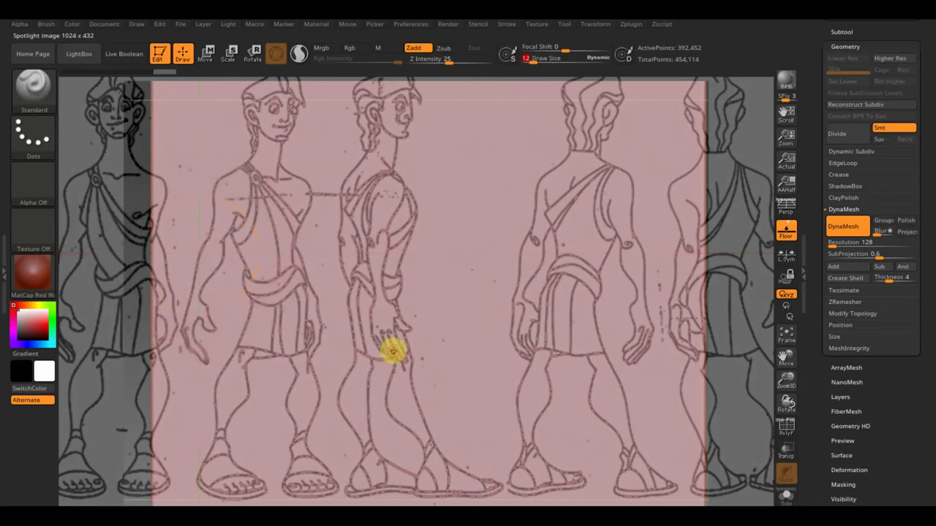
key("ctrl")
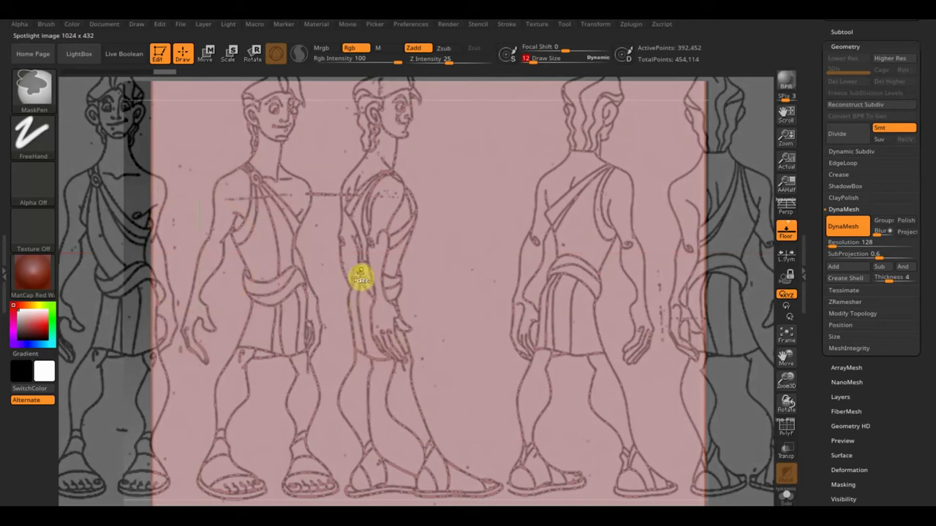
Paint a mask tracing the side-view figure's leg from hip down around the heel.
left_click_drag(359, 268, 355, 294, "ctrl")
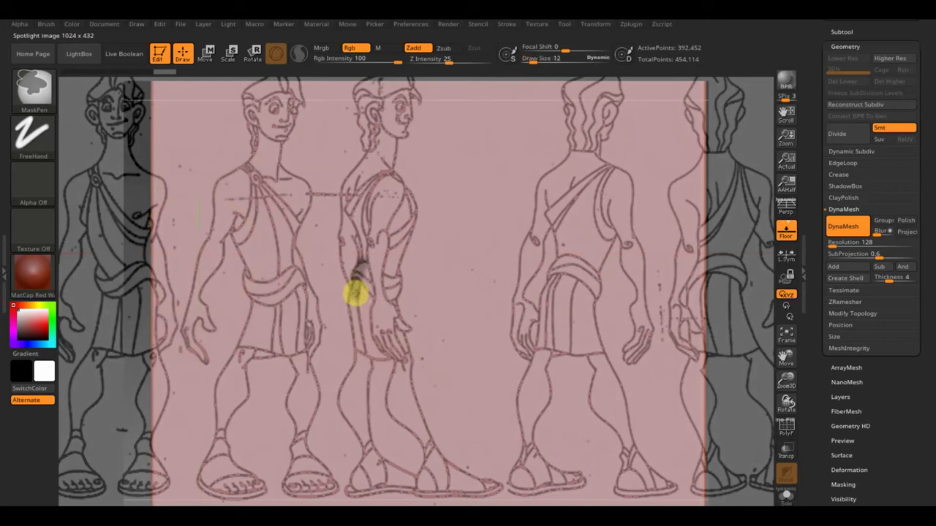
left_click_drag(361, 333, 353, 377, "ctrl")
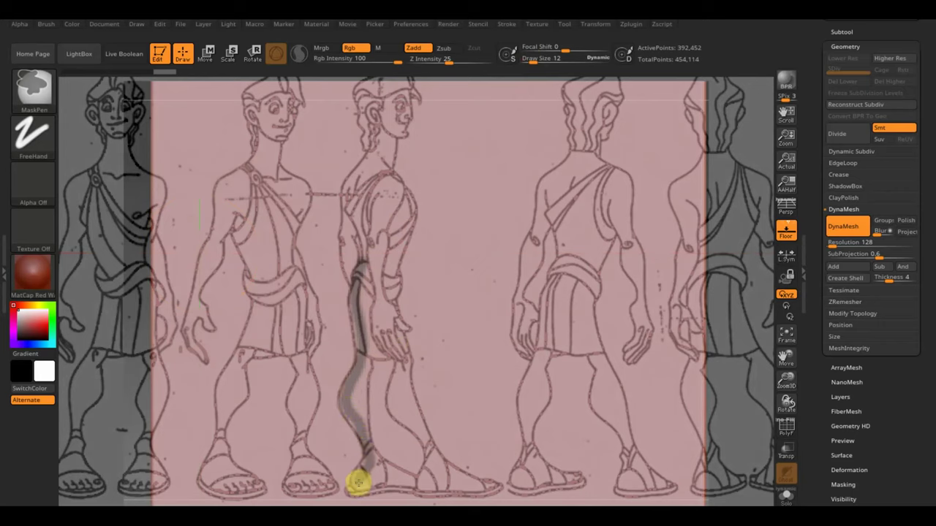
left_click_drag(375, 481, 355, 480, "ctrl")
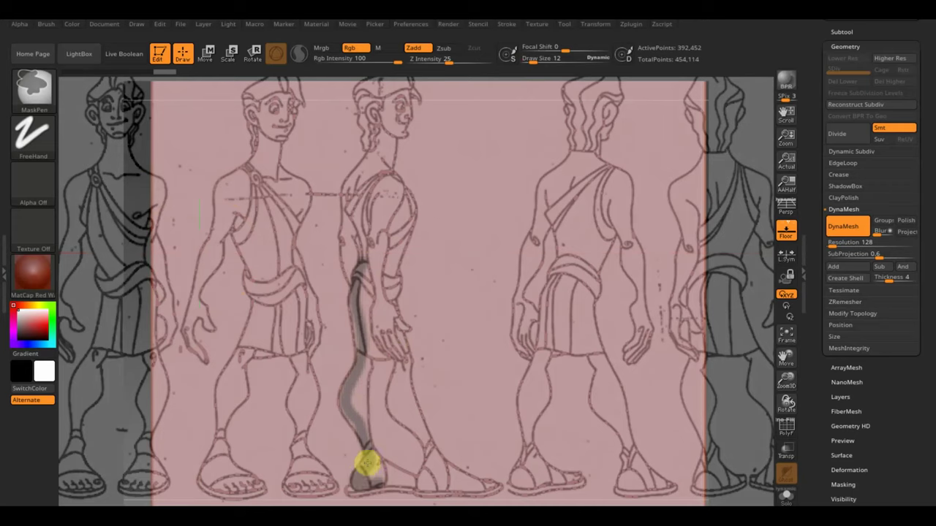
mouse_move(362, 442)
left_mouse_down("ctrl")
mouse_move(351, 417)
mouse_move(359, 429)
mouse_move(359, 397)
mouse_move(357, 438)
mouse_move(362, 371)
mouse_move(353, 416)
mouse_move(368, 462)
mouse_move(395, 481)
mouse_move(370, 455)
mouse_move(372, 475)
mouse_move(364, 274)
mouse_move(353, 338)
mouse_move(365, 328)
mouse_move(366, 277)
mouse_move(387, 275)
left_mouse_up("ctrl")
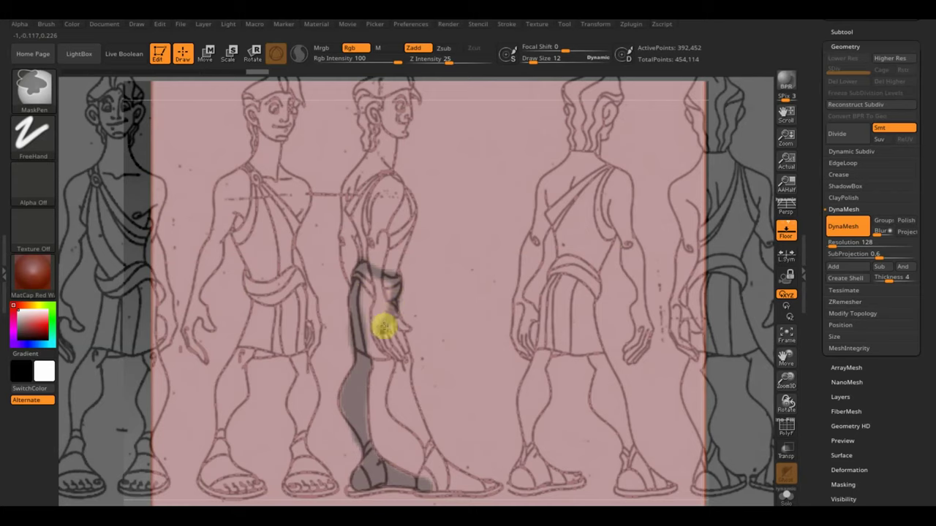
mouse_move(368, 352)
left_mouse_down("ctrl")
mouse_move(391, 285)
mouse_move(372, 312)
mouse_move(373, 280)
mouse_move(365, 330)
mouse_move(372, 280)
mouse_move(385, 358)
mouse_move(399, 330)
left_mouse_up("ctrl")
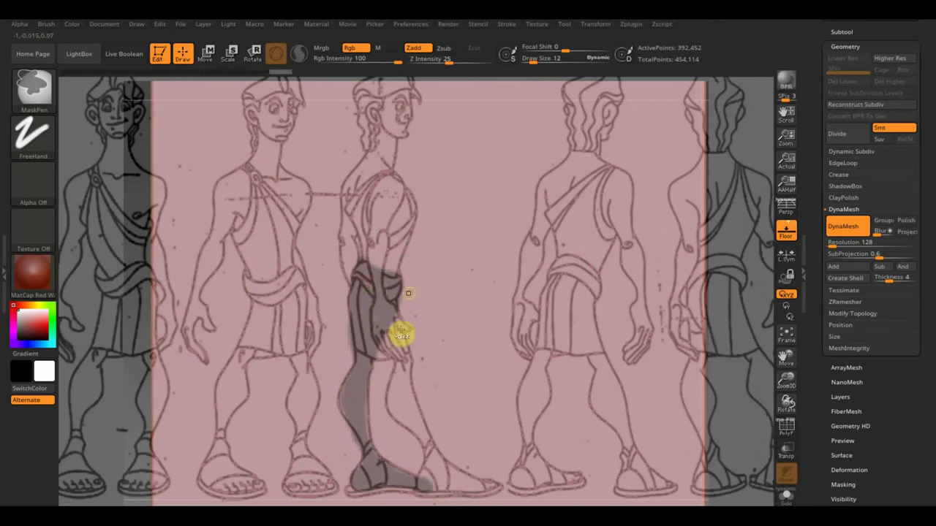
mouse_move(368, 271)
left_mouse_down("ctrl")
mouse_move(380, 297)
mouse_move(373, 273)
left_mouse_up("ctrl")
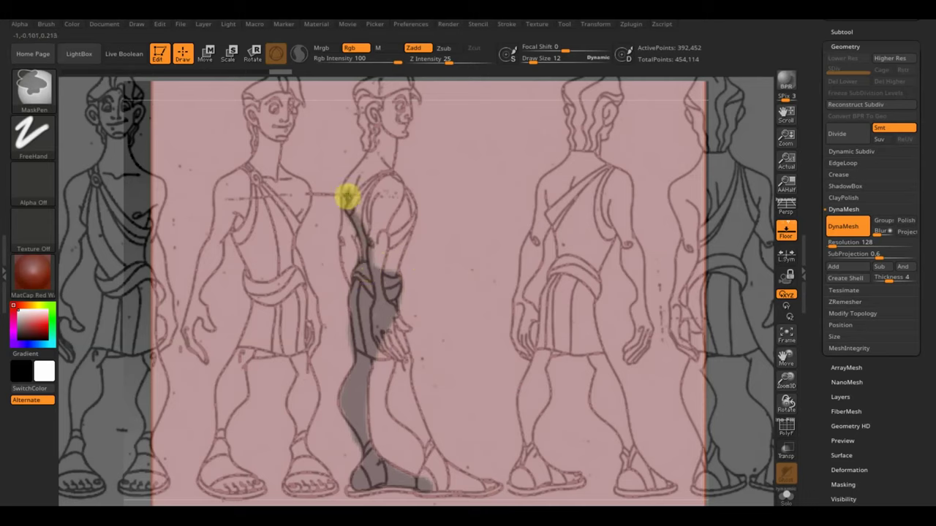
Extend the mask up the back and down the front, then hide the reference sheet.
left_click_drag(355, 174, 368, 159, "ctrl")
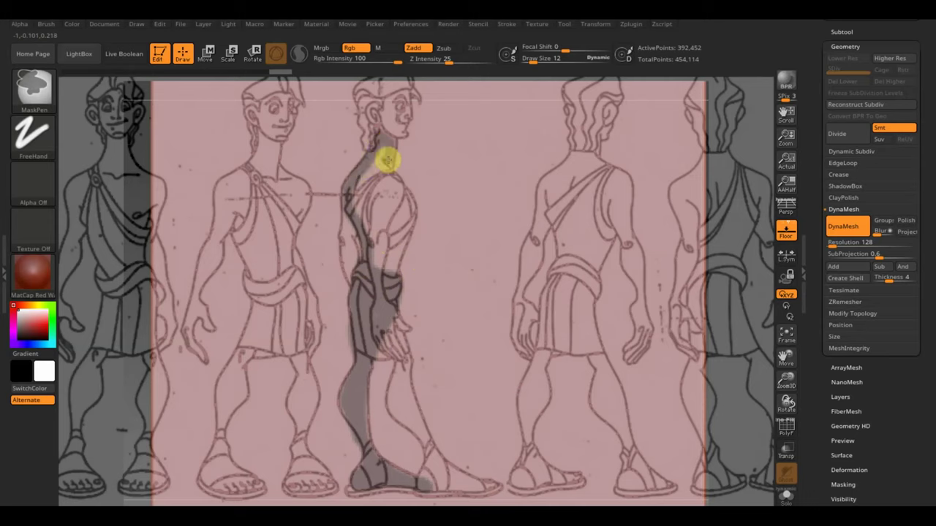
mouse_move(411, 214)
left_mouse_down("ctrl")
mouse_move(388, 278)
mouse_move(359, 184)
mouse_move(359, 209)
mouse_move(368, 163)
mouse_move(378, 161)
mouse_move(376, 183)
mouse_move(388, 182)
mouse_move(402, 204)
mouse_move(394, 253)
mouse_move(392, 191)
mouse_move(374, 195)
mouse_move(382, 275)
left_mouse_up("ctrl")
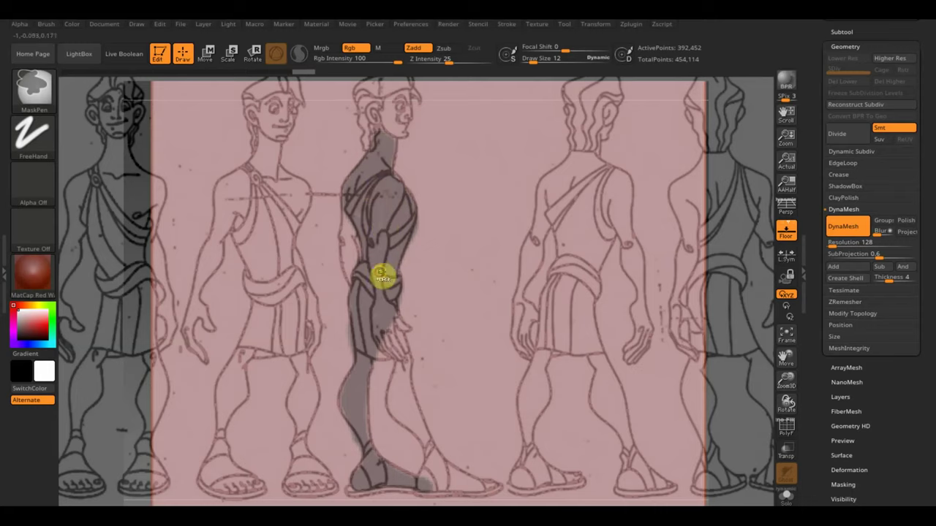
key("shift+z")
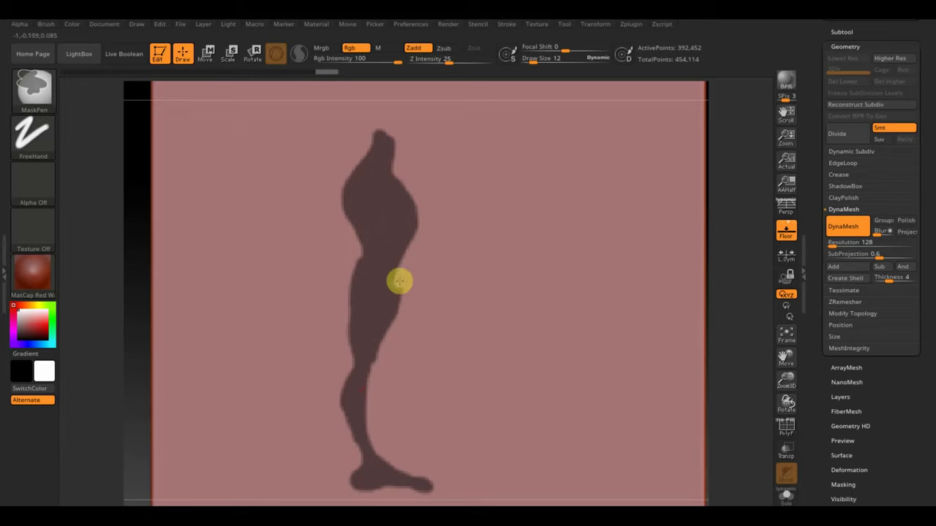
Frame the mesh, turn the view edge-on to the plane, and invert the mask.
key("ctrl")
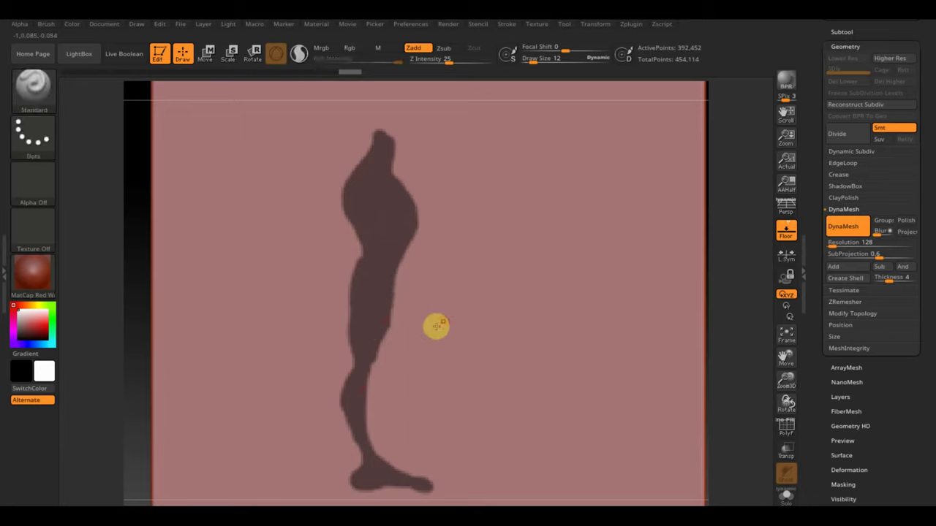
key("ctrl")
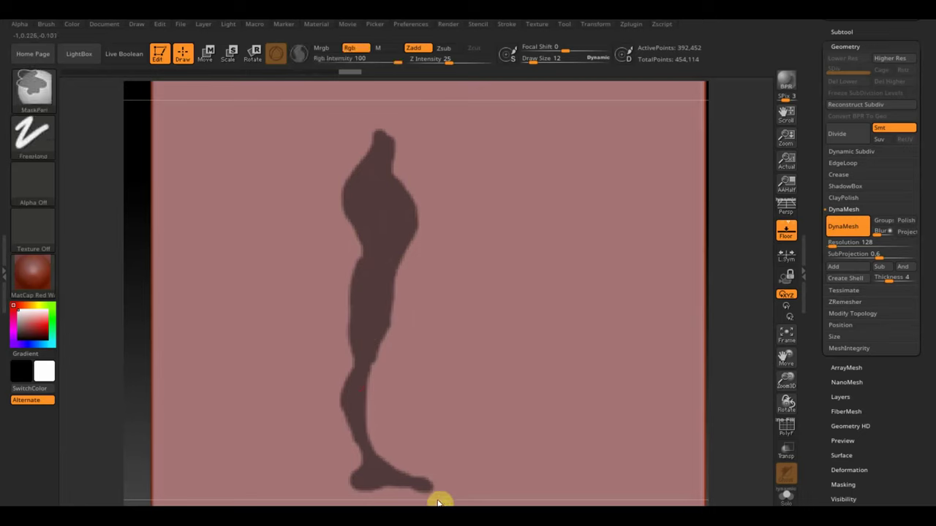
key("ctrl")
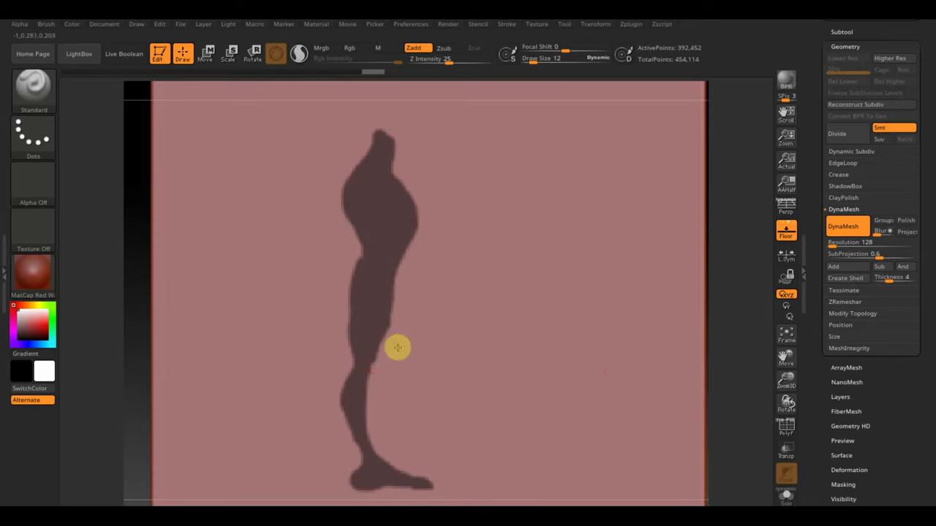
key("ctrl")
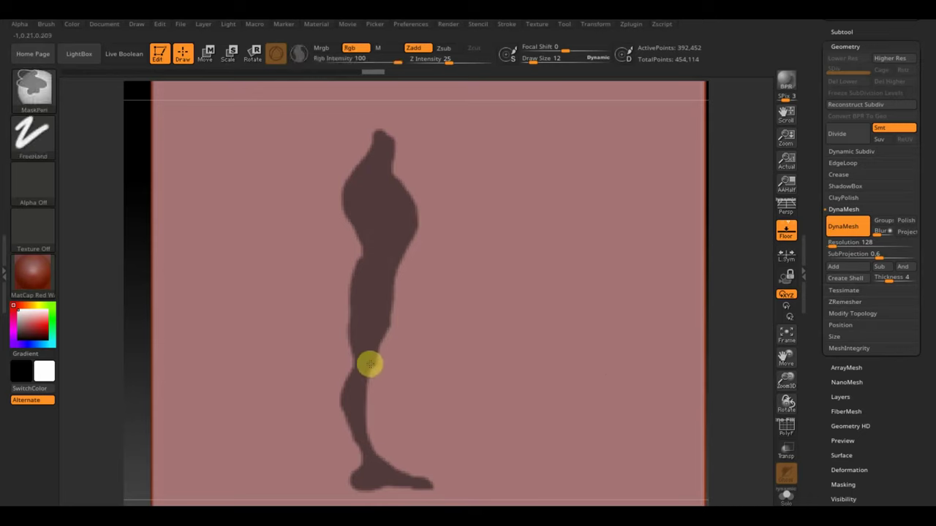
key("ctrl")
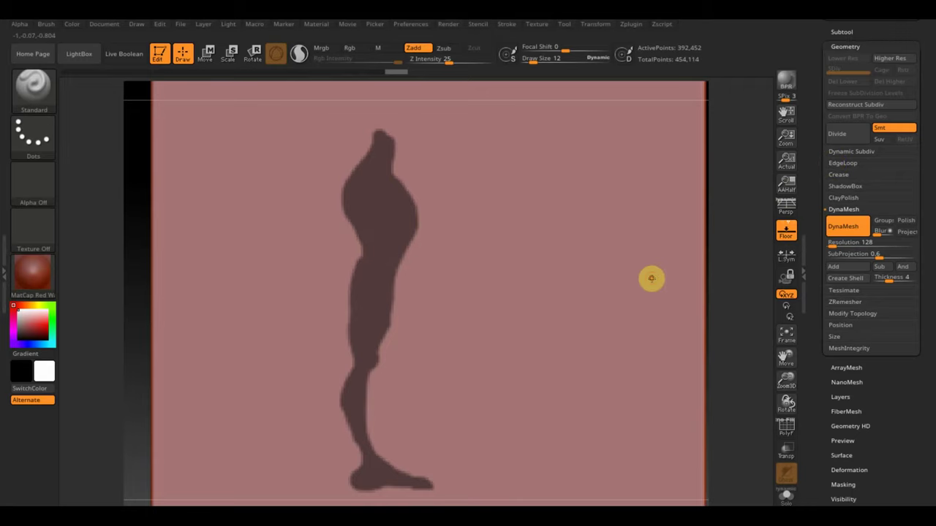
left_click(784, 338)
left_click_drag(662, 328, 616, 338)
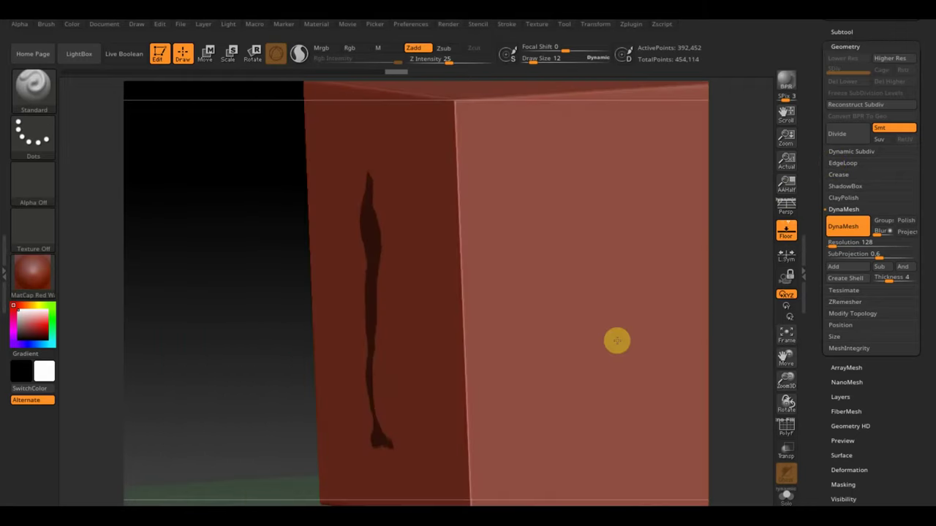
left_click_drag(253, 339, 204, 337)
left_click(203, 337, "ctrl")
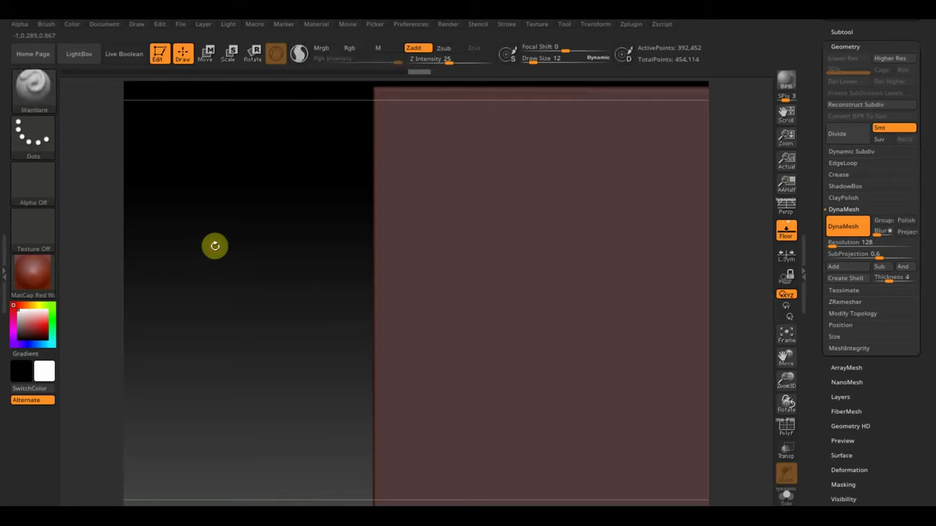
Pull the unmasked leg out with Transpose, clear the mask and re-DynaMesh to 101,709 points.
left_click(207, 52)
mouse_move(512, 299)
left_mouse_down()
mouse_move(476, 296)
mouse_move(437, 313)
left_mouse_up()
left_click_drag(181, 256, 212, 315, "ctrl")
left_click_drag(181, 253, 242, 359, "ctrl")
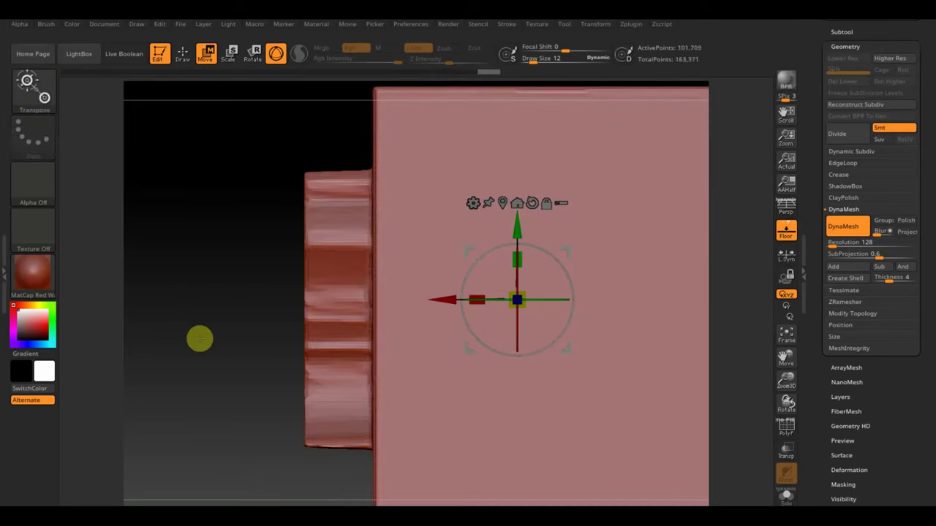
mouse_move(195, 130)
left_mouse_down("ctrl")
mouse_move(331, 474)
mouse_move(355, 483)
mouse_move(337, 481)
left_mouse_up("ctrl")
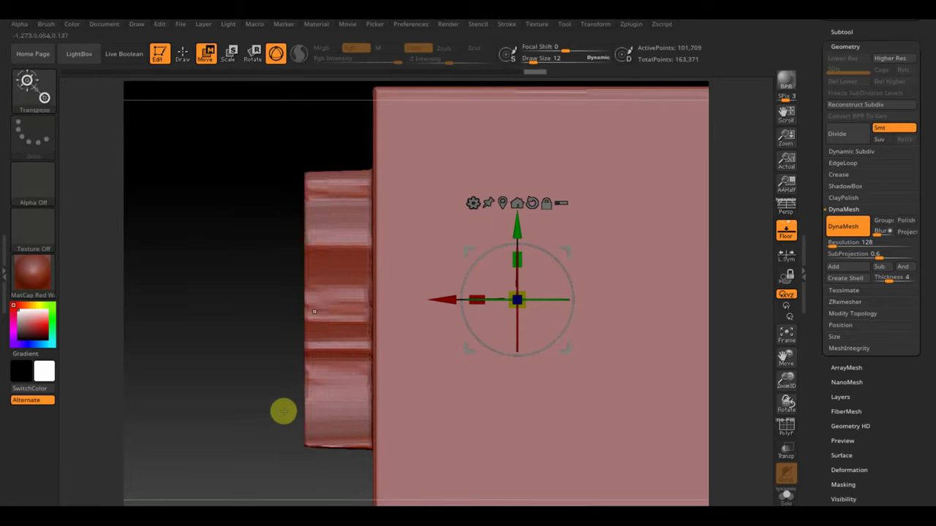
Hide and delete the plane geometry, keeping only the leg slab, and unhide the creature body.
left_click(182, 54)
left_click_drag(310, 252, 320, 251, "ctrl+shift")
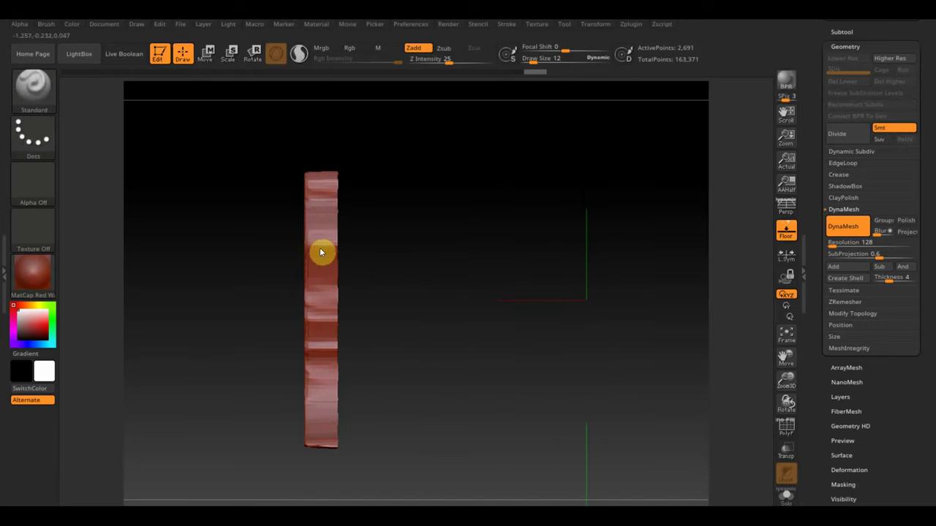
left_click(853, 313)
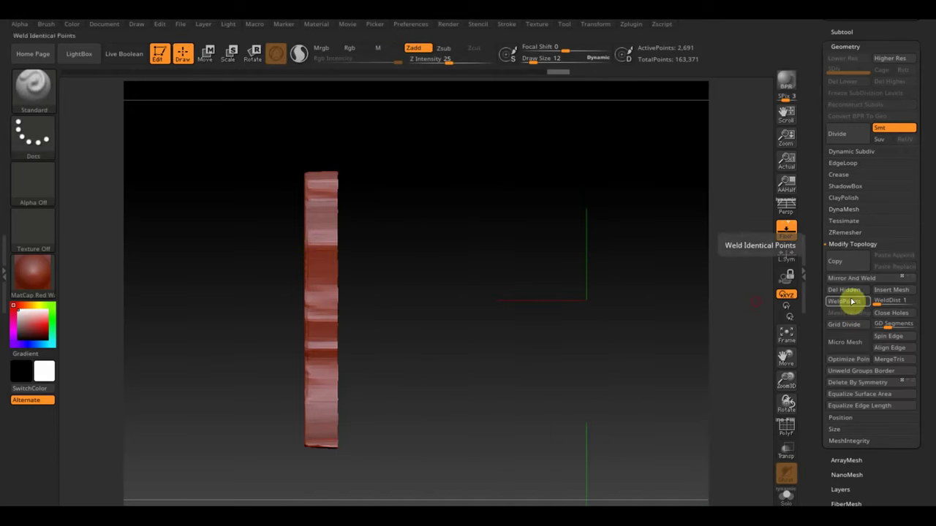
left_click(844, 290)
left_click_drag(932, 74, 879, 153)
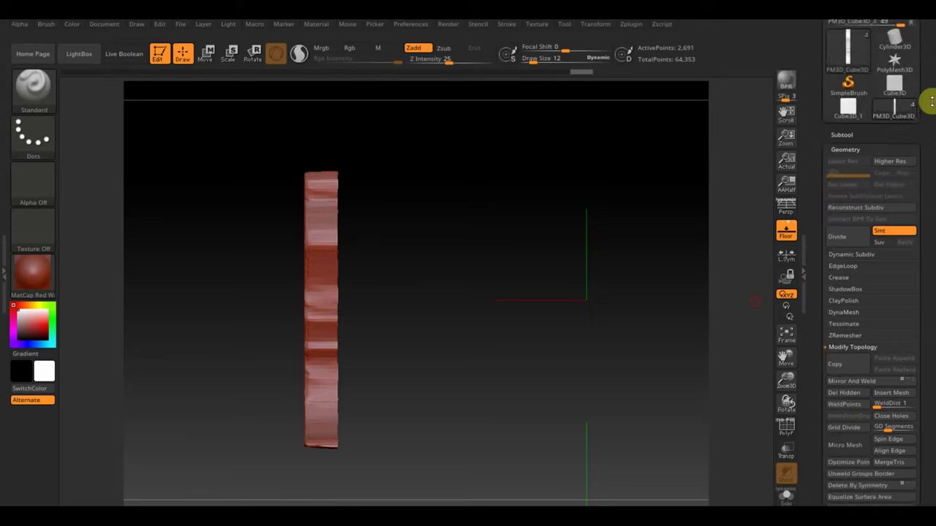
left_click(848, 159)
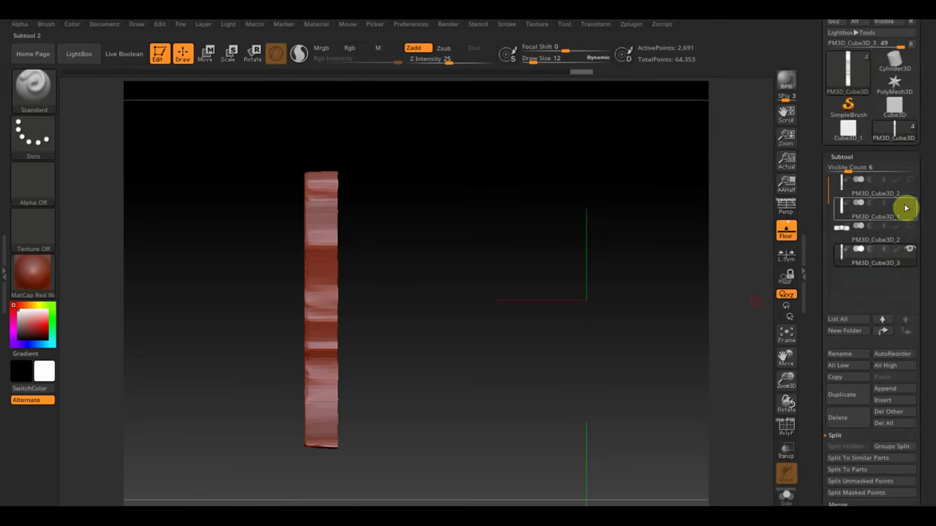
left_click(912, 250, "shift")
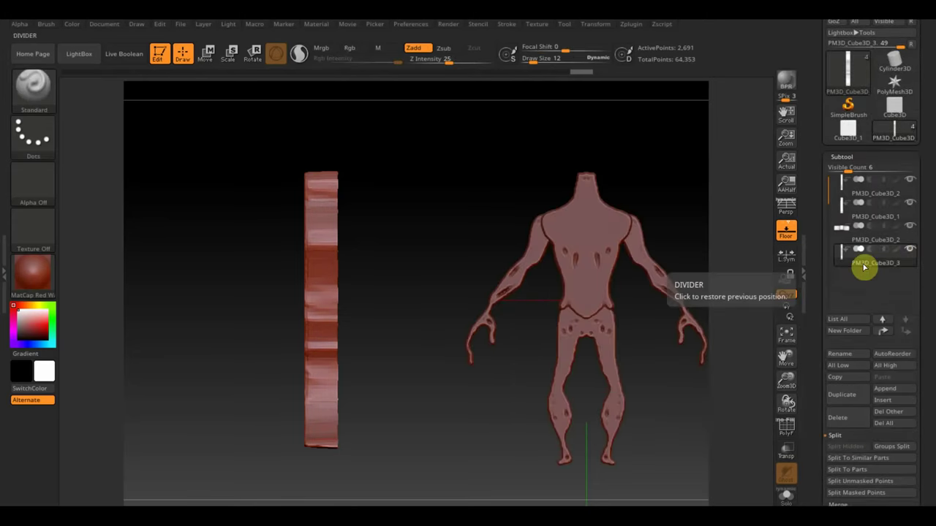
Move the leg slab to the creature, scale it up, and position it over the leg.
left_click_drag(419, 416, 402, 388)
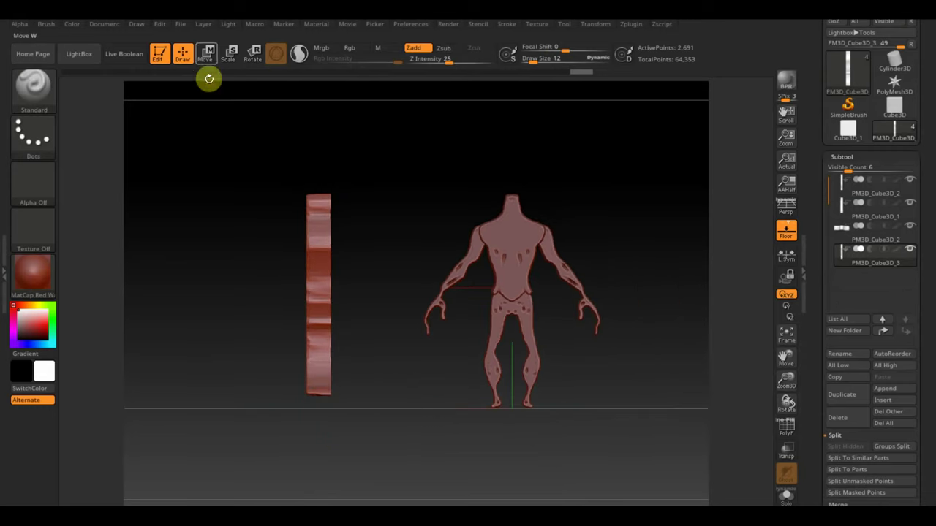
left_click(206, 53)
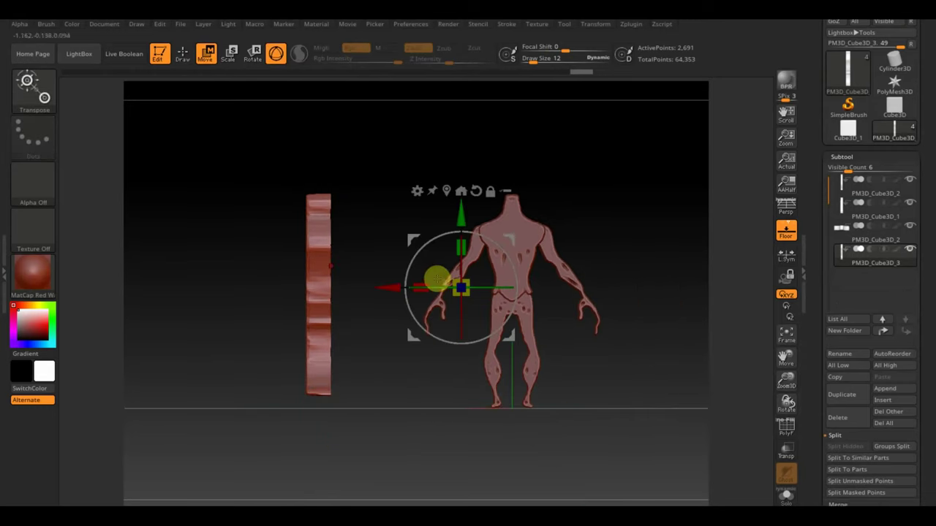
left_click_drag(381, 288, 563, 322)
mouse_move(377, 336)
left_mouse_down()
mouse_move(346, 361)
mouse_move(383, 369)
left_mouse_up()
mouse_move(628, 348)
left_mouse_down("alt")
mouse_move(634, 367)
mouse_move(578, 309)
left_mouse_up("alt")
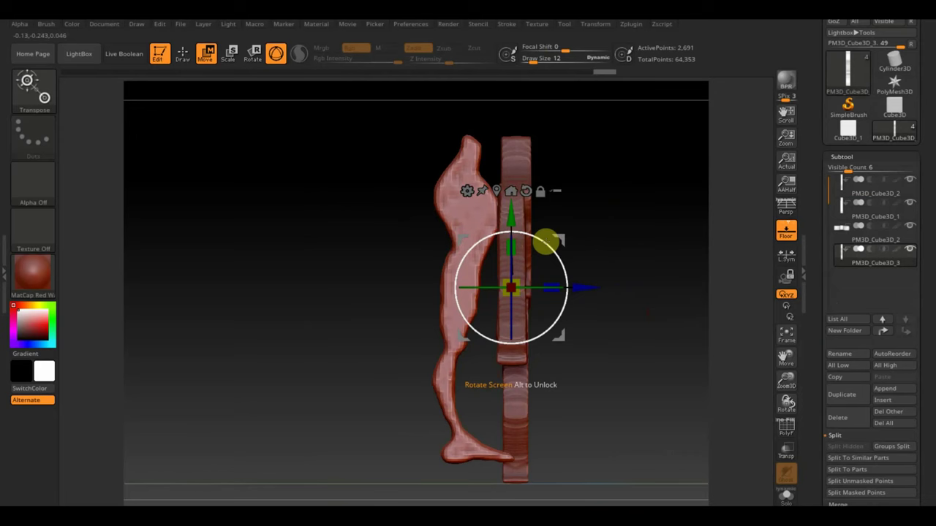
key("shift+z")
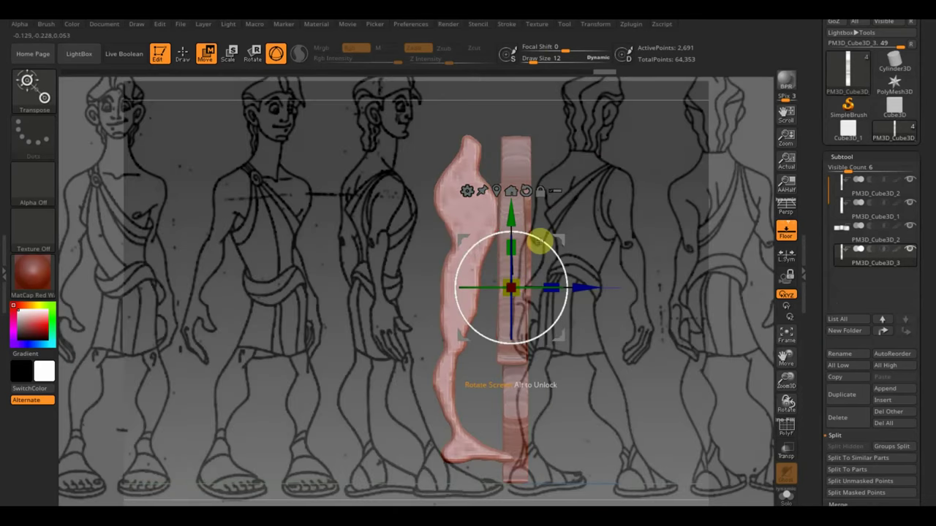
key("shift+z")
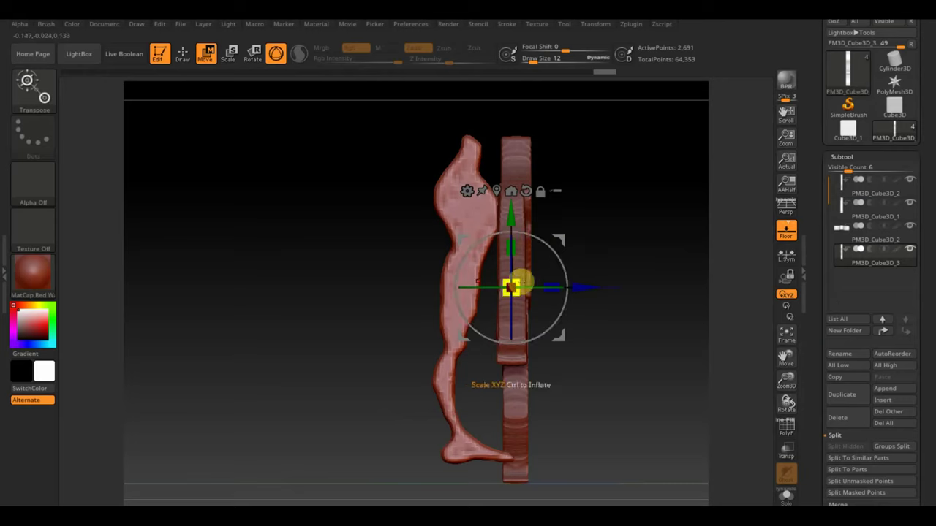
mouse_move(514, 282)
left_mouse_down()
mouse_move(532, 273)
mouse_move(600, 284)
mouse_move(655, 311)
left_mouse_up()
left_click_drag(580, 211, 577, 225)
mouse_move(648, 203)
left_mouse_down()
mouse_move(602, 209)
mouse_move(619, 180)
mouse_move(616, 193)
mouse_move(522, 186)
left_mouse_up()
mouse_move(561, 293)
left_mouse_down()
mouse_move(559, 306)
mouse_move(337, 285)
mouse_move(298, 295)
left_mouse_up()
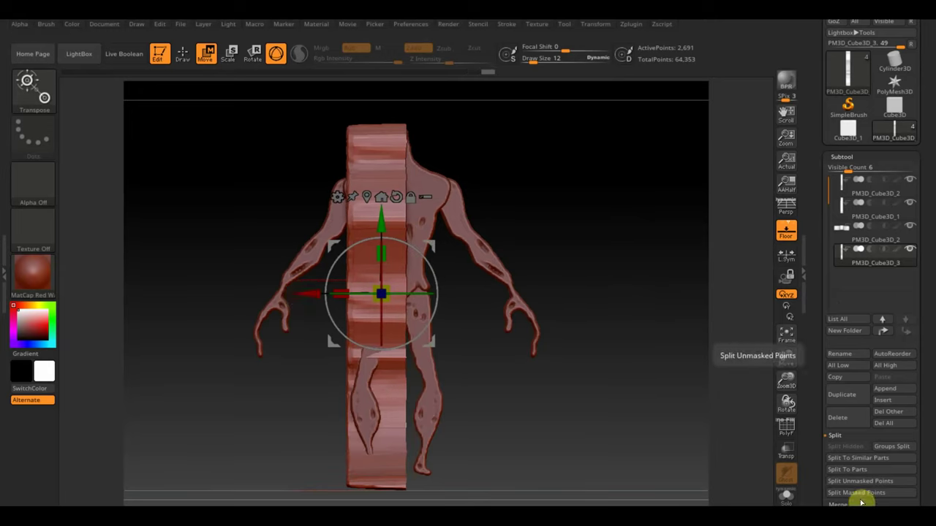
Mirror and weld the leg slab to create the second leg, then orbit to inspect it.
scroll(925, 448, "down", 2)
scroll(887, 444, "down", 2)
left_click(849, 480)
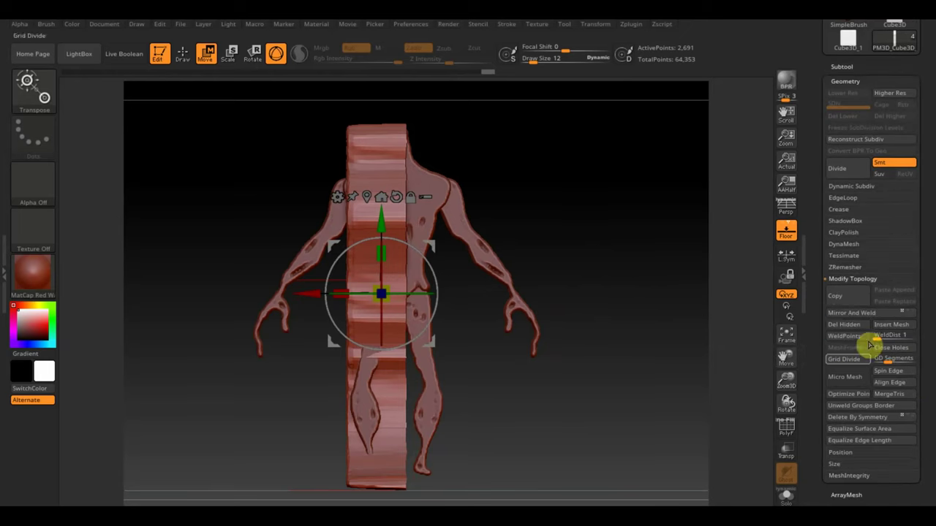
left_click(863, 313)
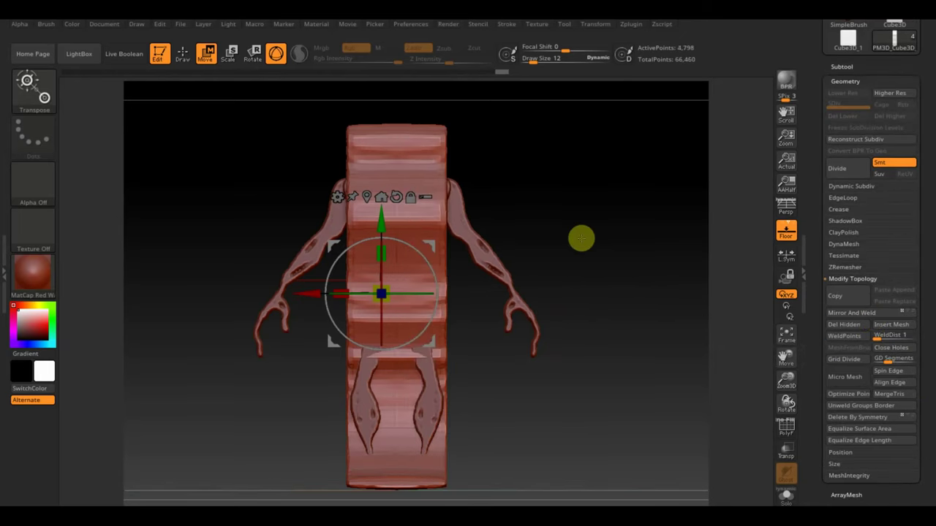
mouse_move(574, 222)
left_mouse_down()
mouse_move(604, 286)
mouse_move(641, 268)
mouse_move(642, 251)
left_mouse_up()
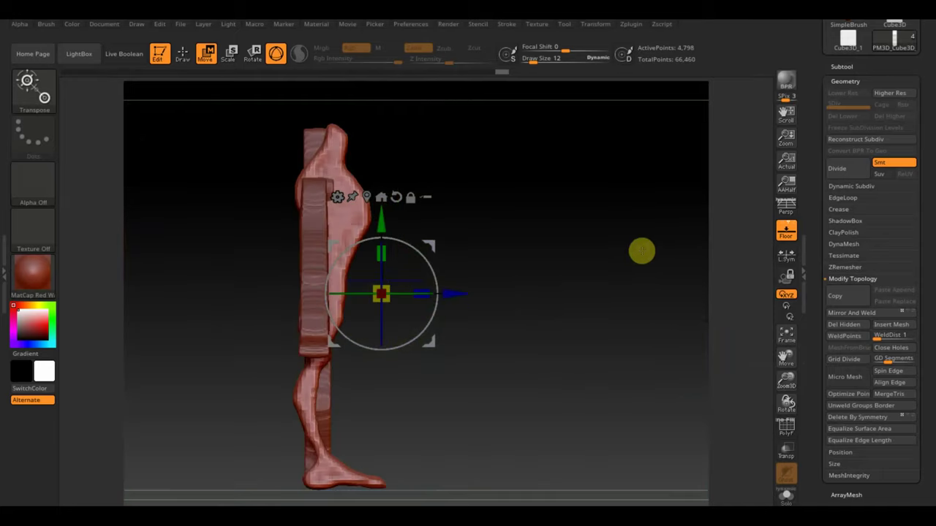
mouse_move(625, 286)
left_mouse_down()
mouse_move(636, 297)
mouse_move(590, 305)
mouse_move(645, 308)
mouse_move(624, 308)
left_mouse_up()
mouse_move(564, 295)
left_mouse_down("alt")
mouse_move(595, 320)
mouse_move(593, 283)
left_mouse_up("alt")
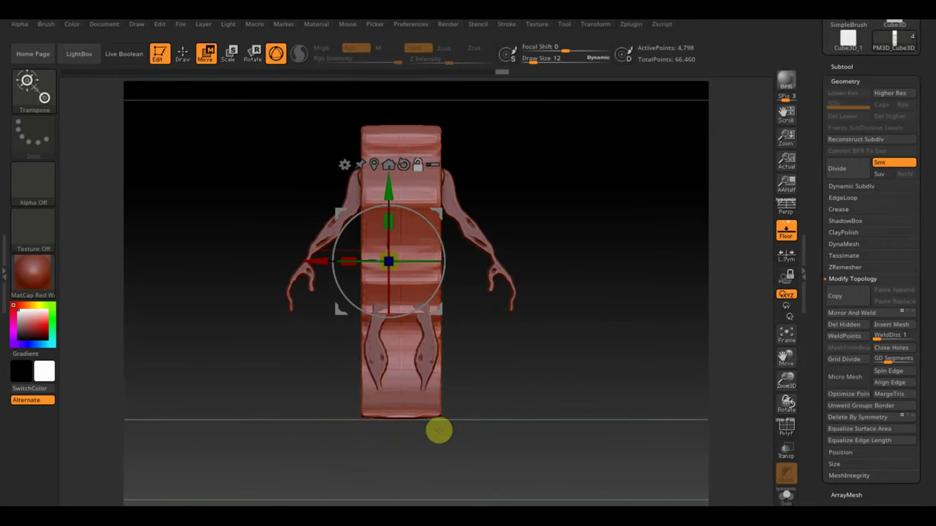
Mask the strip between the legs, re-DynaMesh into one 6,894-point piece, and check front and side views.
left_click(182, 53)
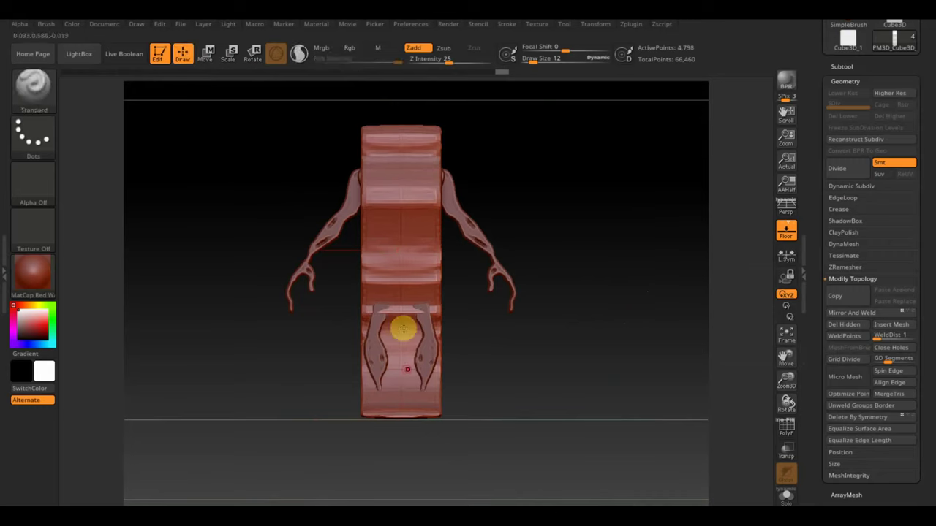
key("ctrl")
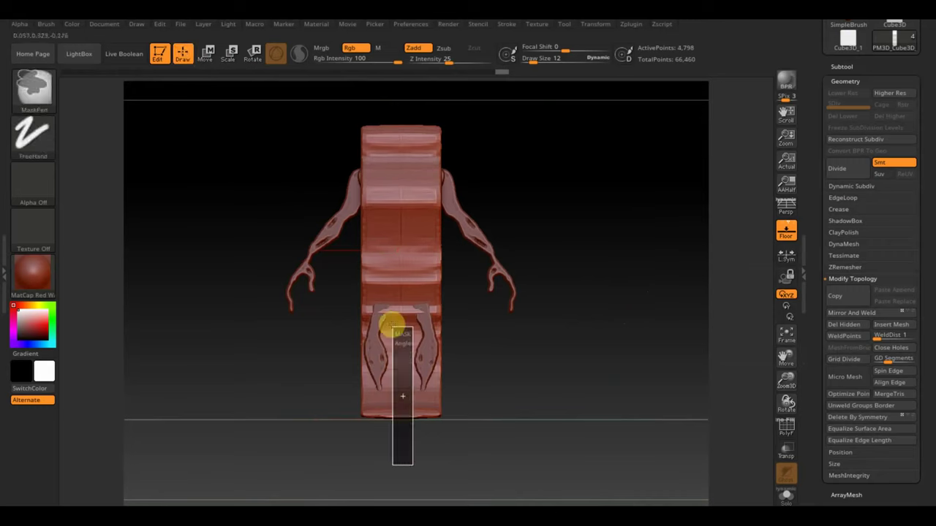
left_click_drag(414, 474, 386, 303, "ctrl")
mouse_move(527, 358)
left_mouse_down("ctrl")
mouse_move(543, 403)
mouse_move(514, 392)
mouse_move(580, 399)
mouse_move(505, 395)
left_mouse_up("ctrl")
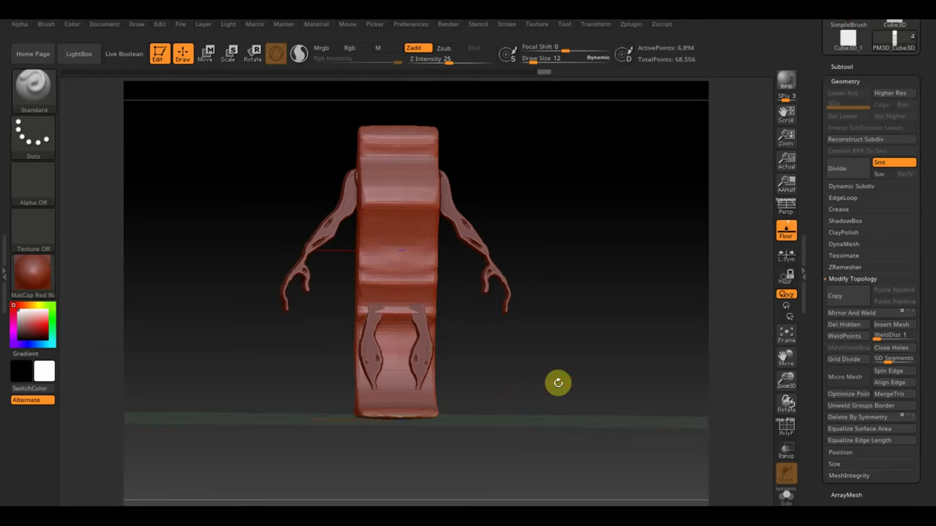
left_click_drag(557, 382, 551, 392)
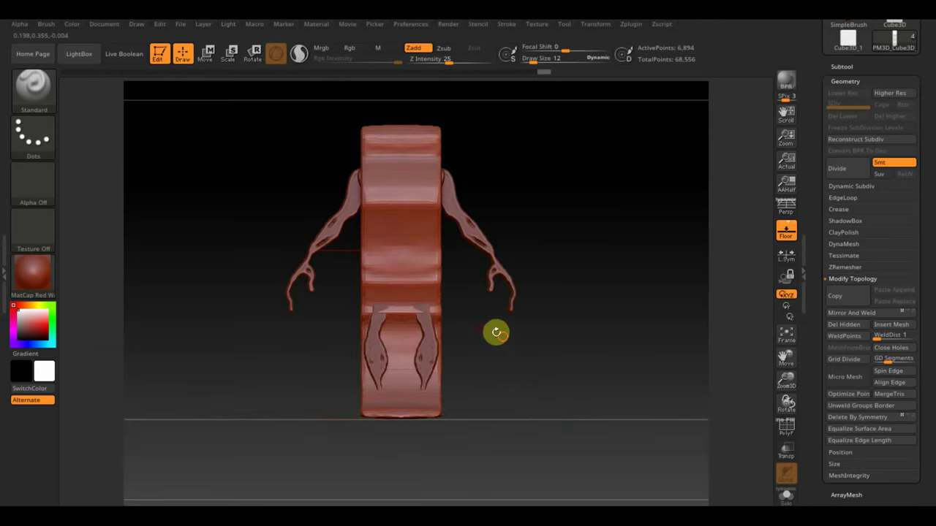
left_click_drag(495, 332, 551, 341)
Make the model see-through and orbit around it, returning to a flat front view.
left_click(786, 450)
mouse_move(635, 399)
left_mouse_down()
mouse_move(554, 372)
mouse_move(526, 349)
mouse_move(560, 390)
mouse_move(566, 416)
mouse_move(583, 376)
left_mouse_up()
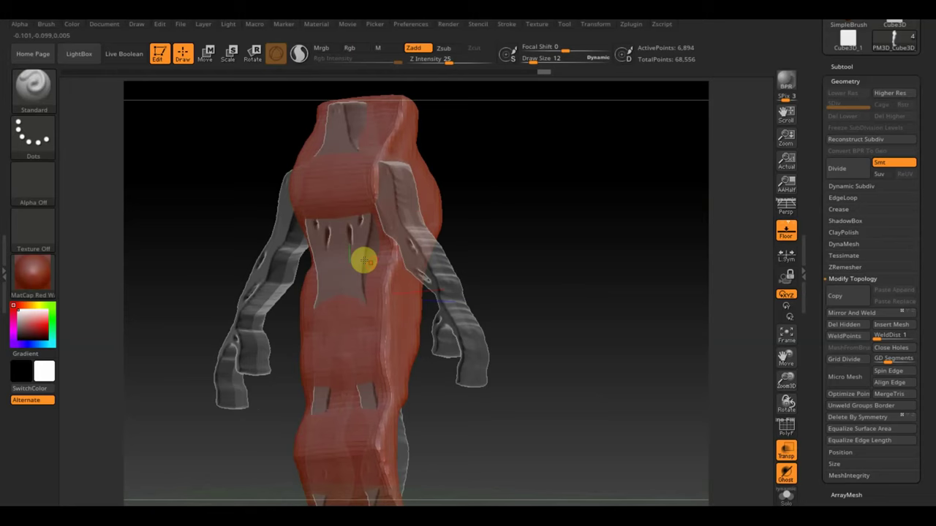
left_click_drag(382, 264, 499, 298)
left_click_drag(511, 206, 445, 205)
left_click_drag(591, 185, 584, 203, "shift")
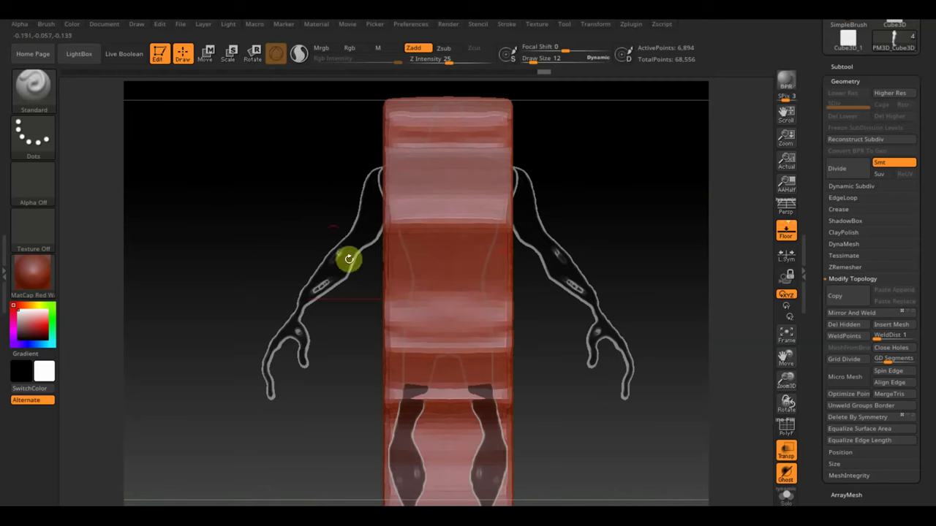
left_click(207, 54)
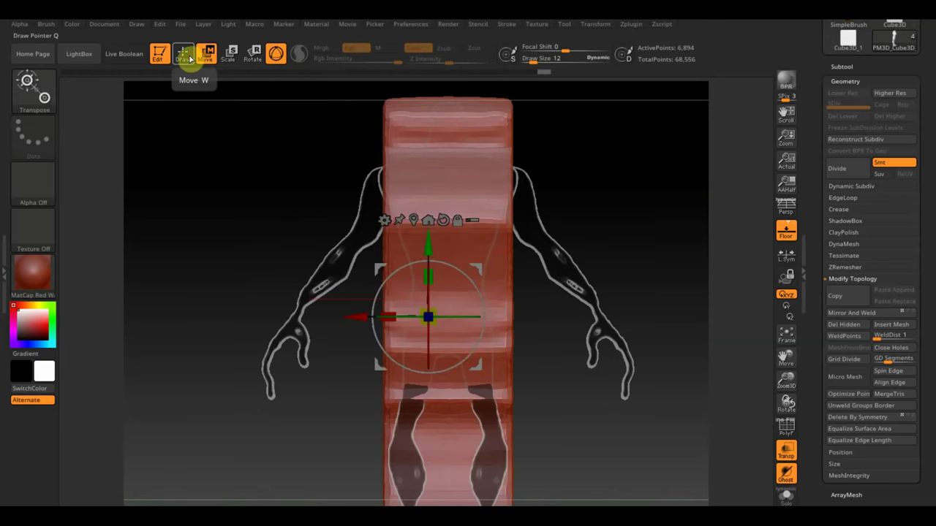
left_click(184, 56)
With an enlarged Move Topological brush, pinch in and smooth the waist symmetrically and lower the hip band.
left_click(41, 86)
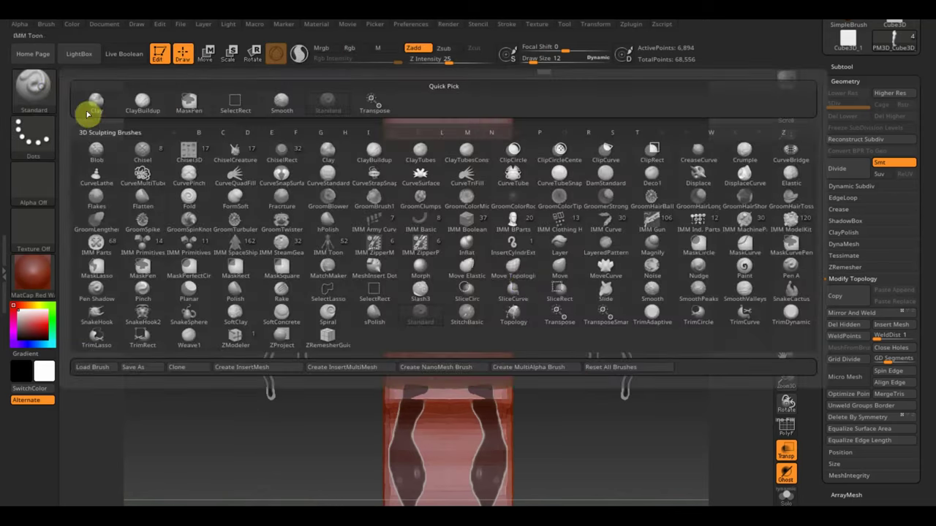
left_click(516, 270)
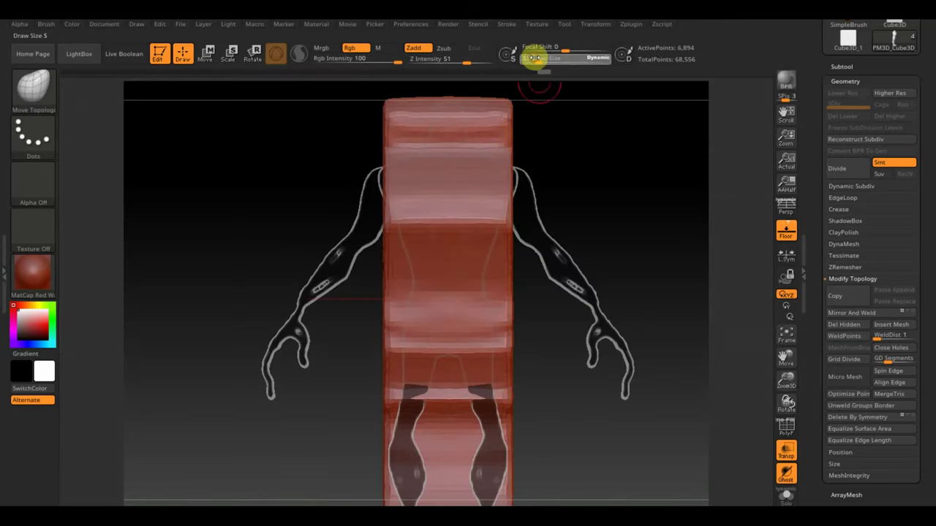
left_click_drag(542, 58, 544, 62)
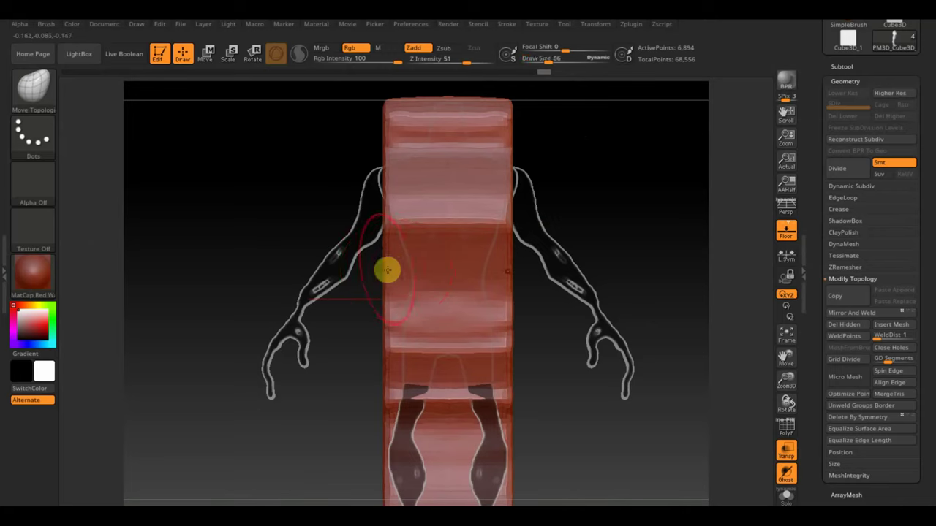
left_click_drag(387, 271, 407, 273)
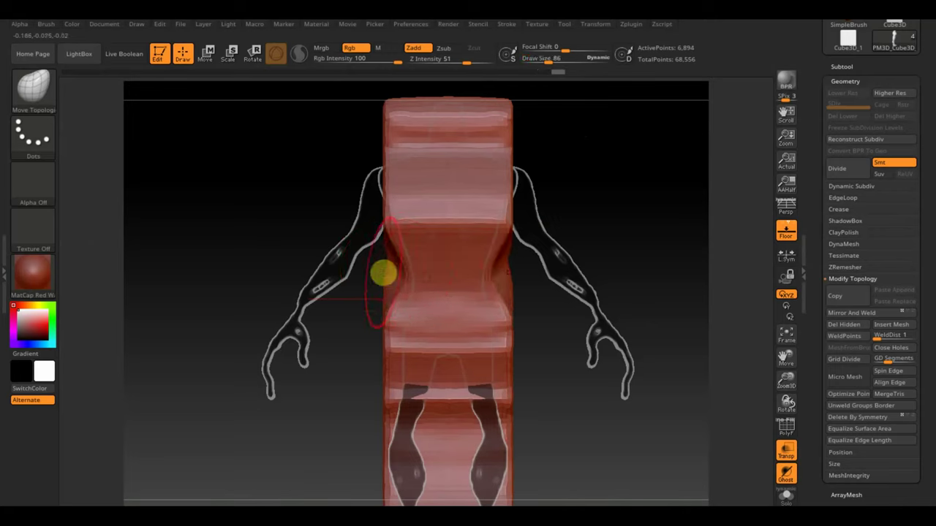
left_click_drag(394, 273, 411, 276)
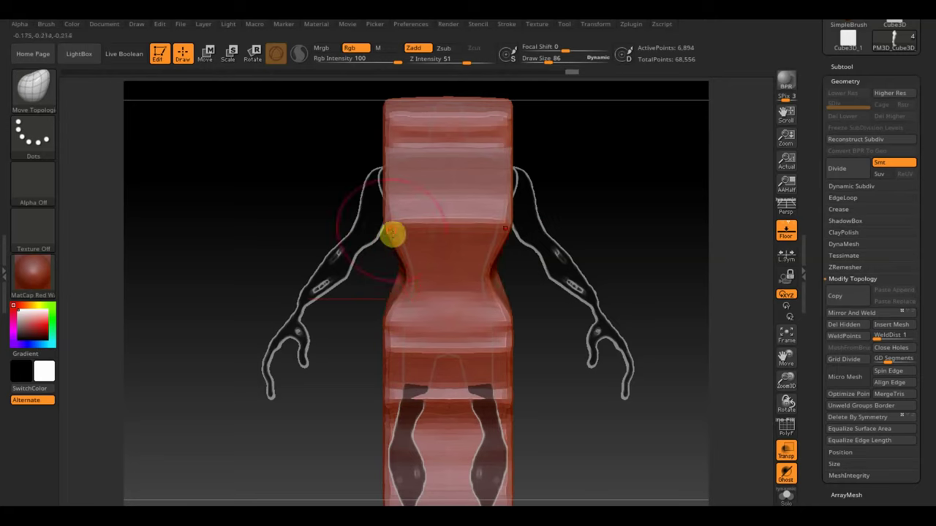
left_click_drag(399, 229, 390, 219, "shift")
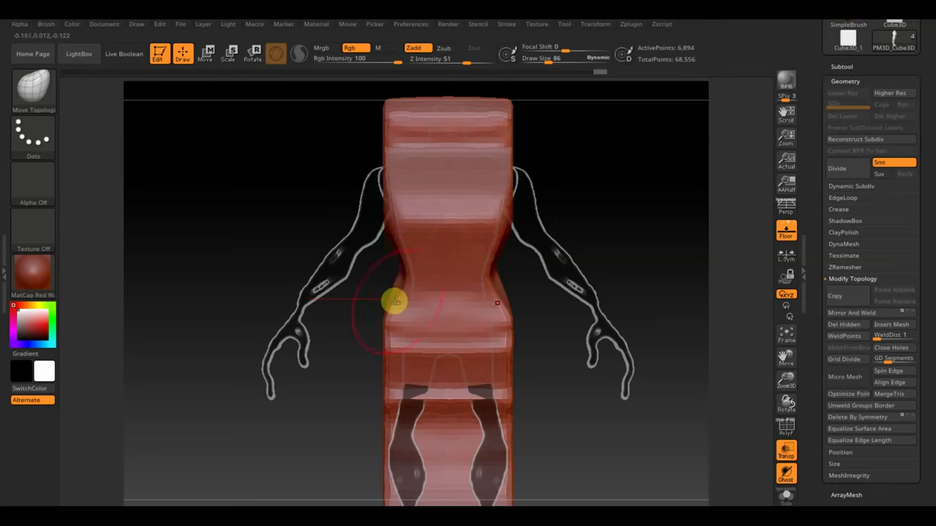
left_click_drag(389, 296, 395, 340, "shift")
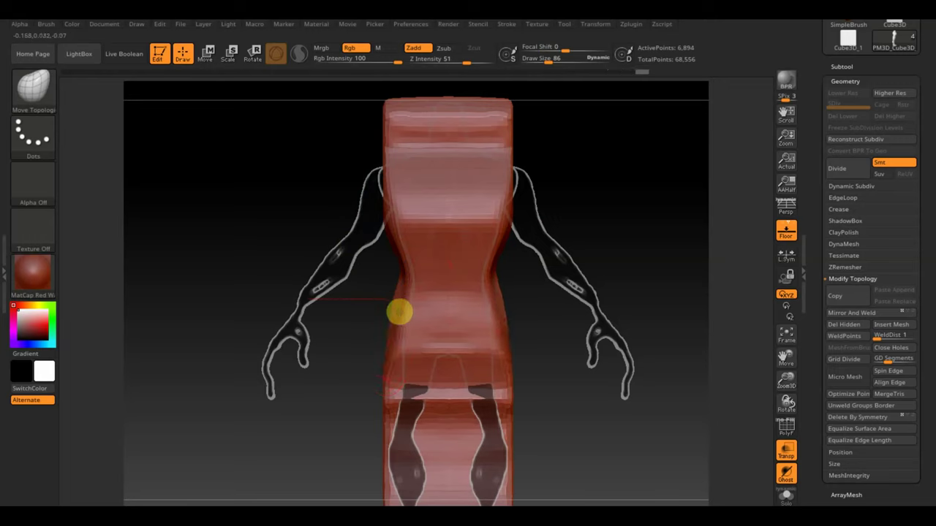
left_click_drag(385, 392, 398, 398)
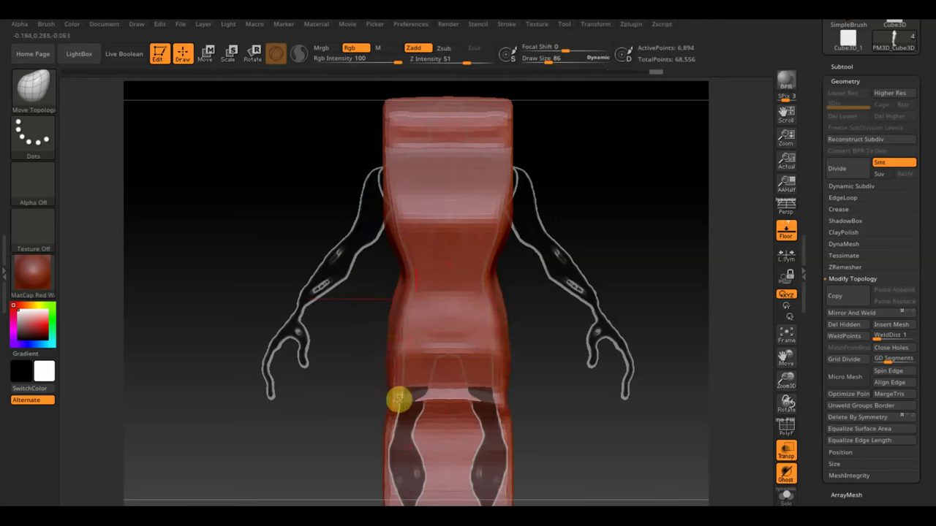
Orbit around the torso slab to inspect the reshaped waist from several angles.
mouse_move(402, 369)
right_mouse_down()
mouse_move(353, 366)
mouse_move(384, 373)
mouse_move(366, 359)
right_mouse_up()
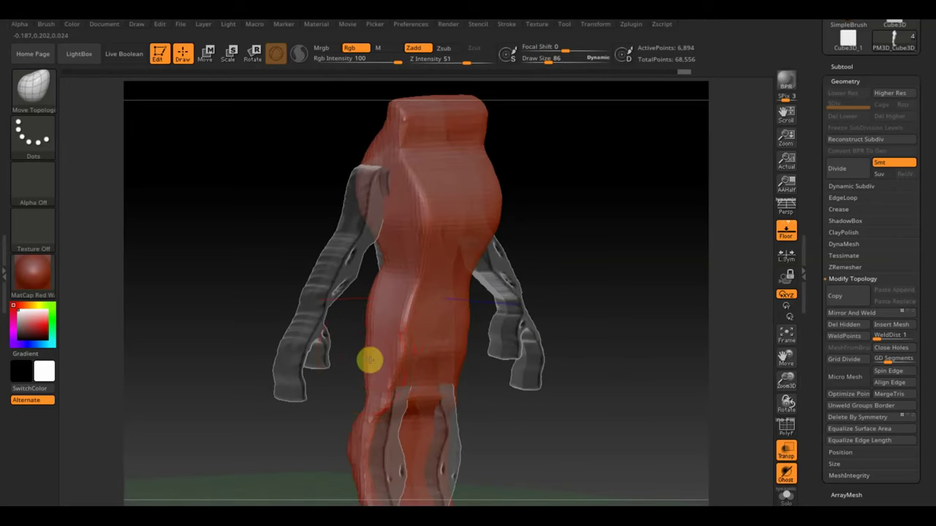
right_click_drag(566, 420, 541, 436, "shift")
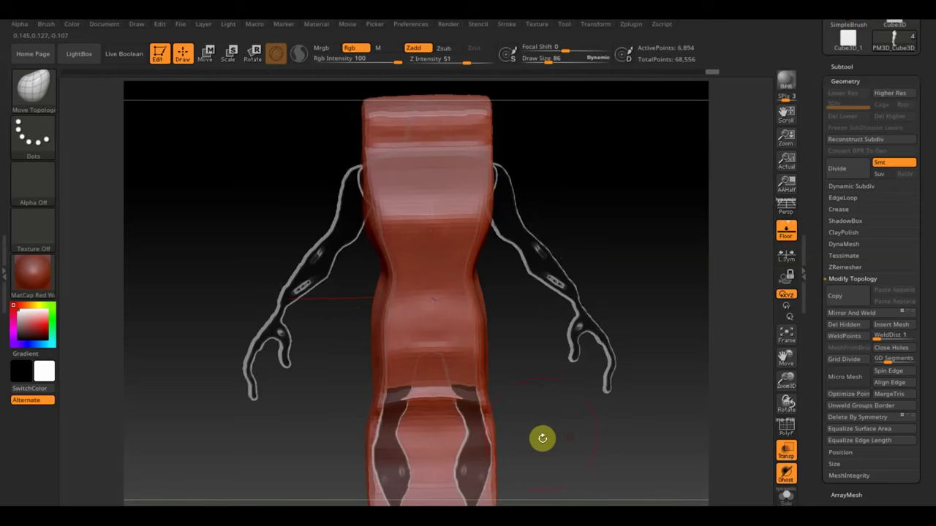
mouse_move(494, 311)
right_mouse_down()
mouse_move(440, 368)
mouse_move(387, 359)
right_mouse_up()
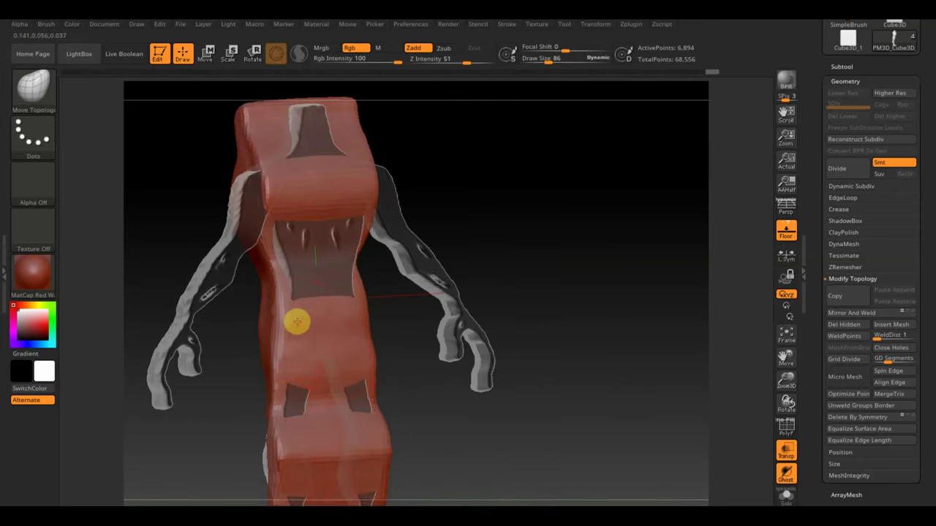
left_click_drag(296, 321, 289, 357)
right_click_drag(387, 361, 430, 370)
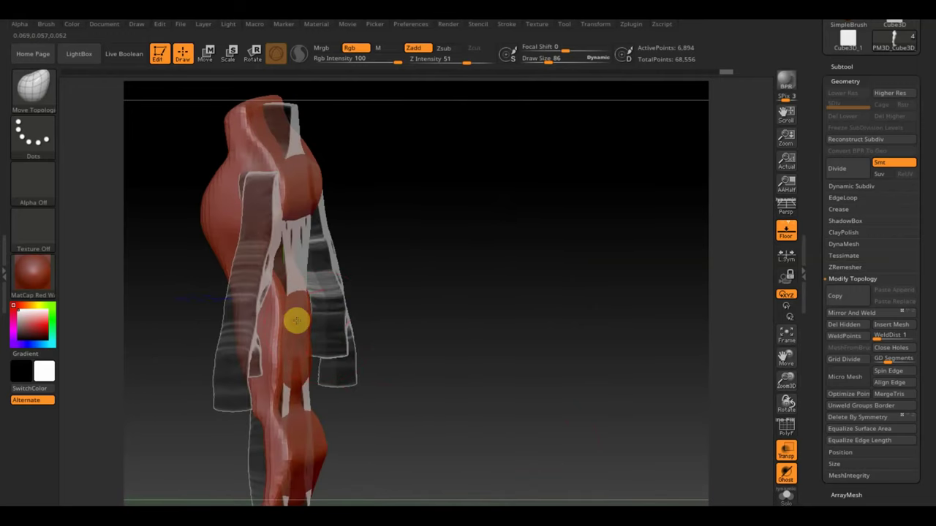
right_click_drag(301, 280, 322, 273)
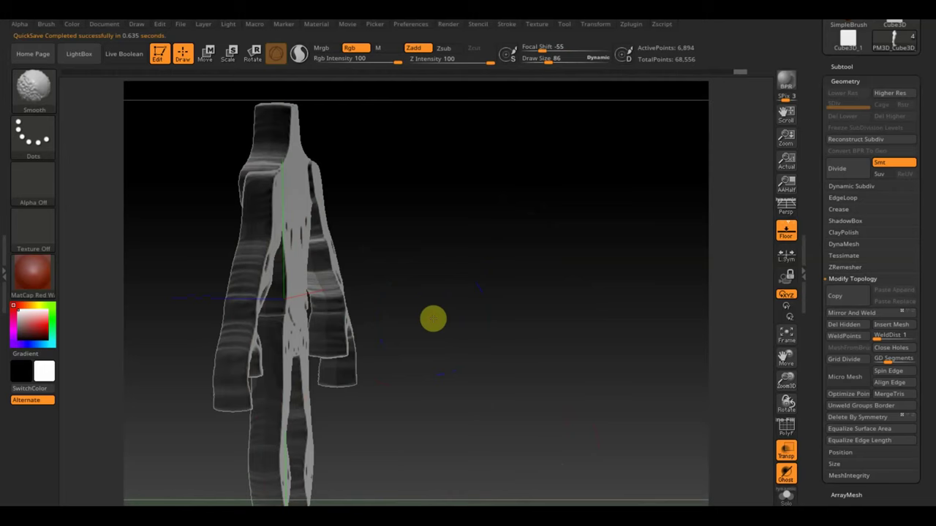
Slightly reshape the inner chest piece PM3D_Cube3D_2, then switch editing to the lower slab PM3D_Cube3D_3.
left_click(435, 317, "ctrl+shift")
left_click(296, 264, "alt")
right_click_drag(370, 265, 260, 274, "shift")
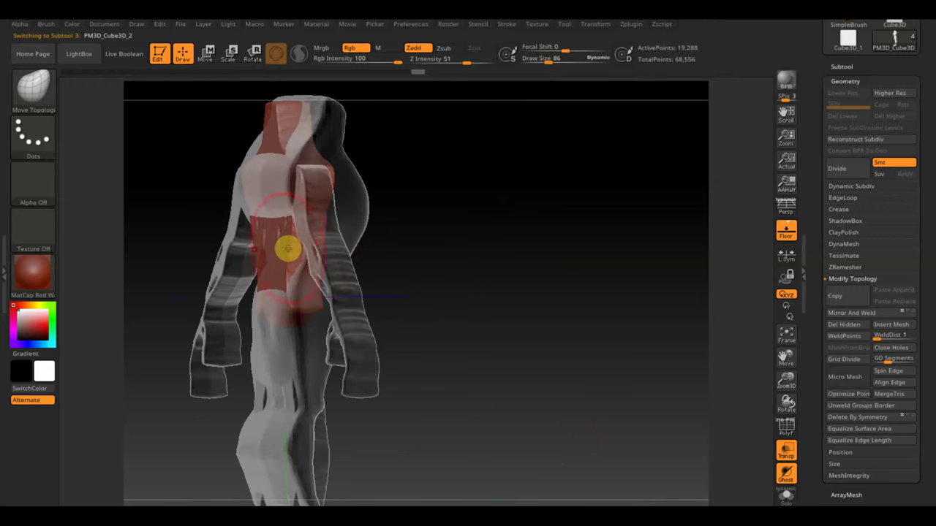
left_click_drag(292, 251, 313, 253)
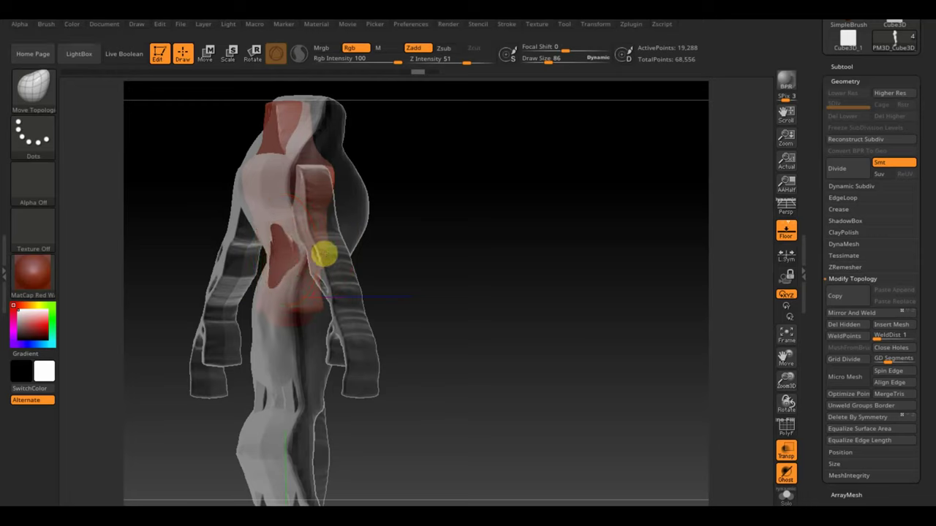
mouse_move(409, 263)
left_mouse_down()
mouse_move(448, 271)
mouse_move(424, 280)
left_mouse_up()
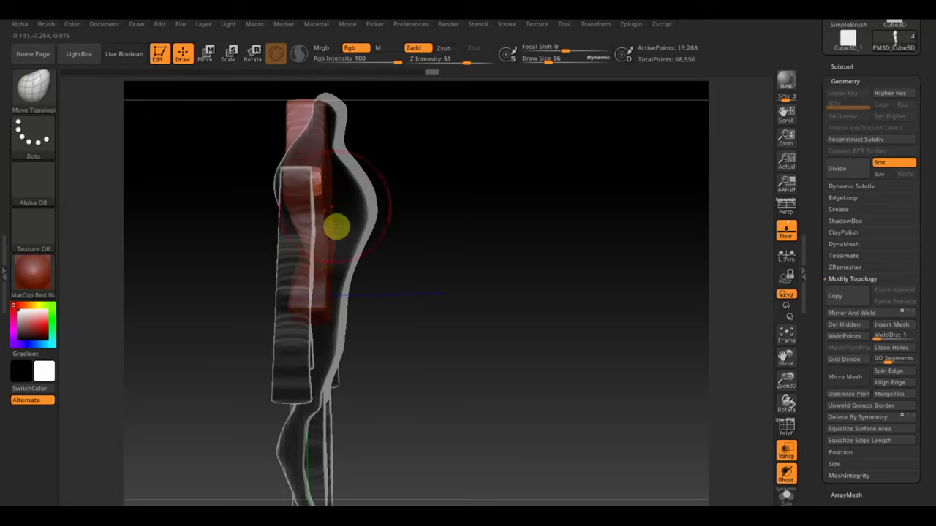
left_click_drag(418, 156, 441, 161)
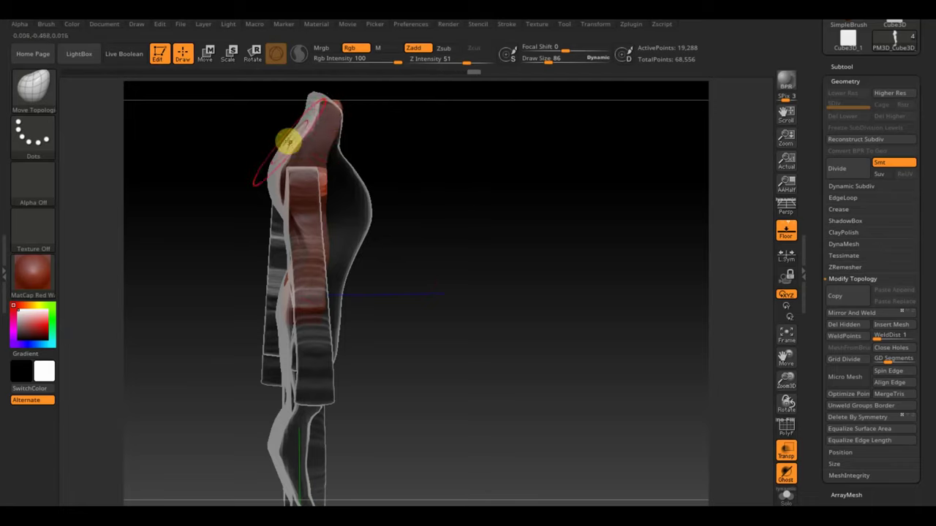
left_click_drag(293, 141, 490, 189)
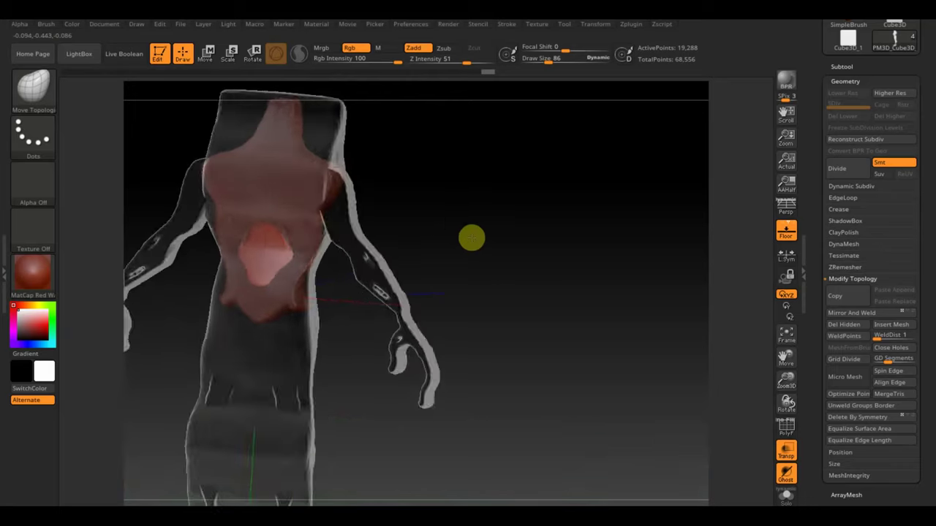
mouse_move(513, 265)
left_mouse_down()
mouse_move(549, 314)
mouse_move(562, 214)
mouse_move(505, 209)
mouse_move(489, 225)
left_mouse_up()
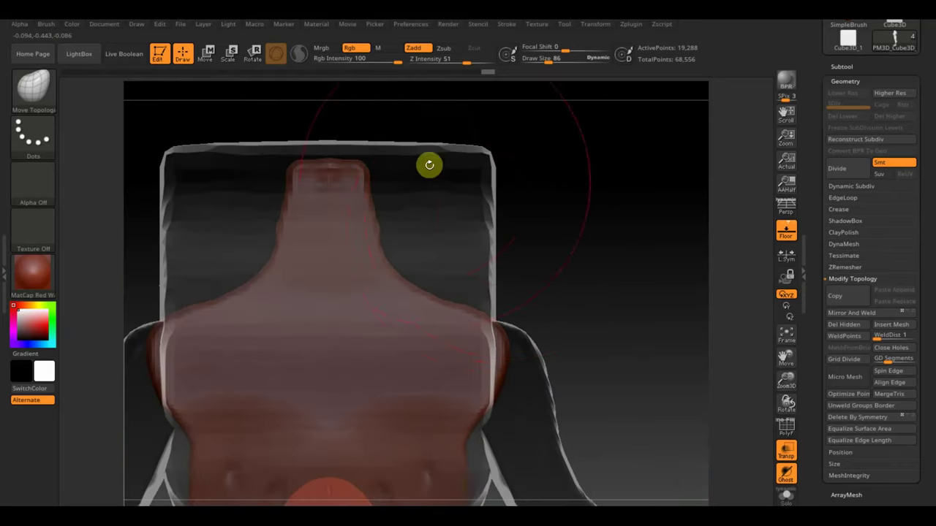
mouse_move(597, 292)
left_mouse_down()
mouse_move(582, 236)
mouse_move(520, 215)
left_mouse_up()
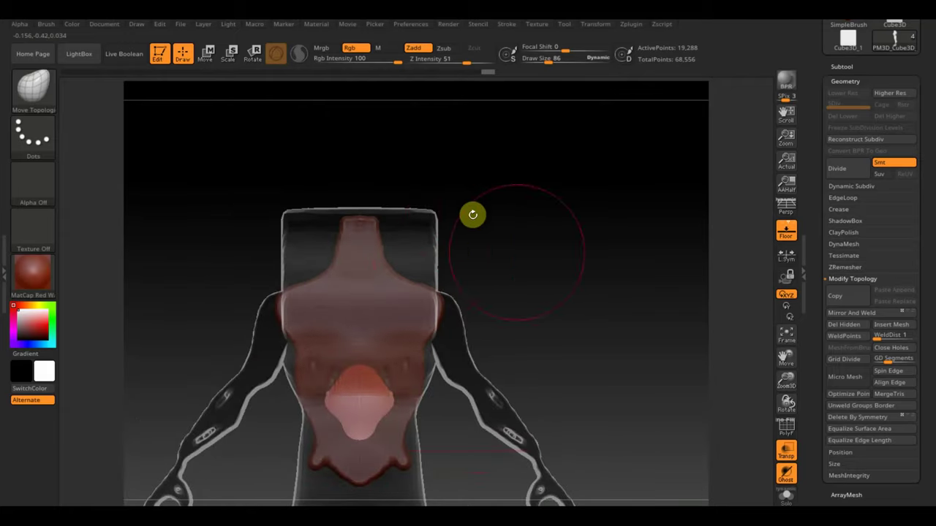
left_click(431, 253, "alt")
key("ctrl+shift")
TrimLasso one top corner of the lower slab and Mirror And Weld it, giving 6,857 points.
left_click(41, 93)
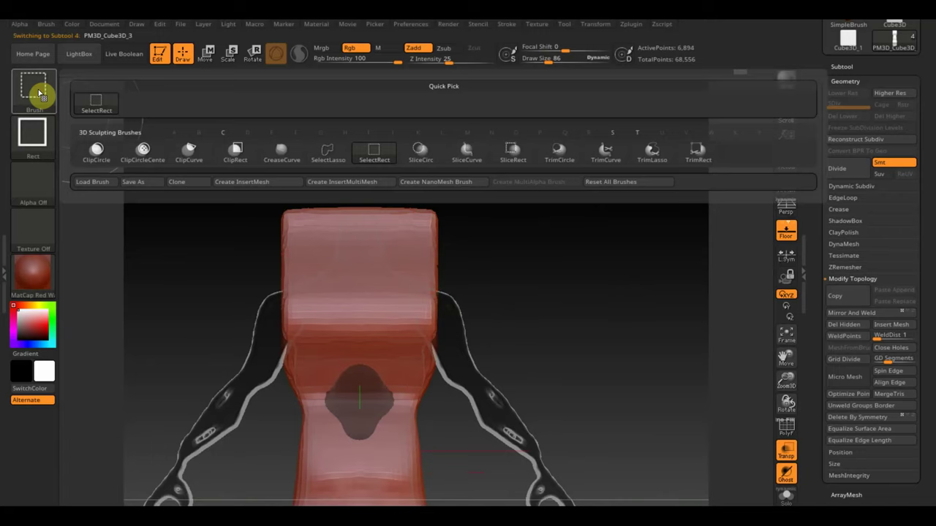
left_click(657, 151)
mouse_move(612, 224)
left_mouse_down("ctrl+shift")
mouse_move(376, 220)
mouse_move(532, 304)
left_mouse_up("ctrl+shift")
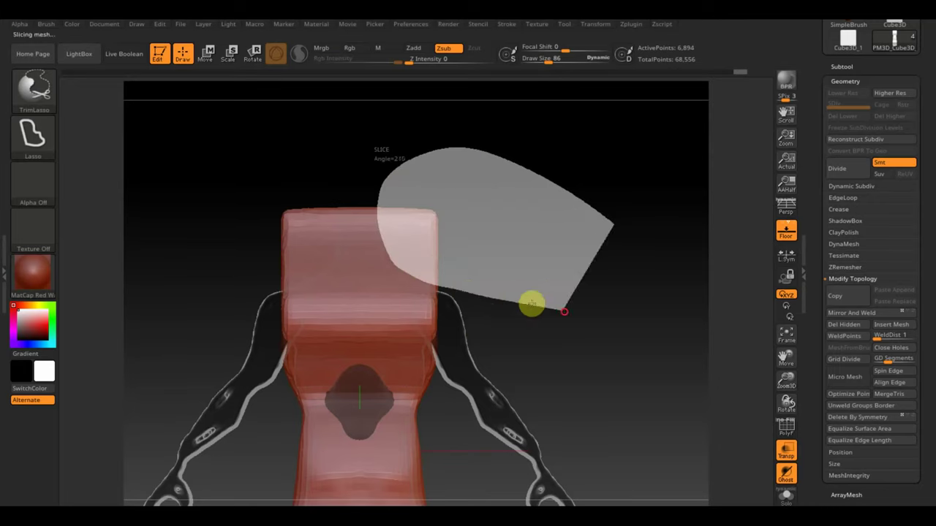
left_click(834, 314)
mouse_move(601, 305)
left_mouse_down("alt")
mouse_move(575, 303)
mouse_move(568, 192)
left_mouse_up("alt")
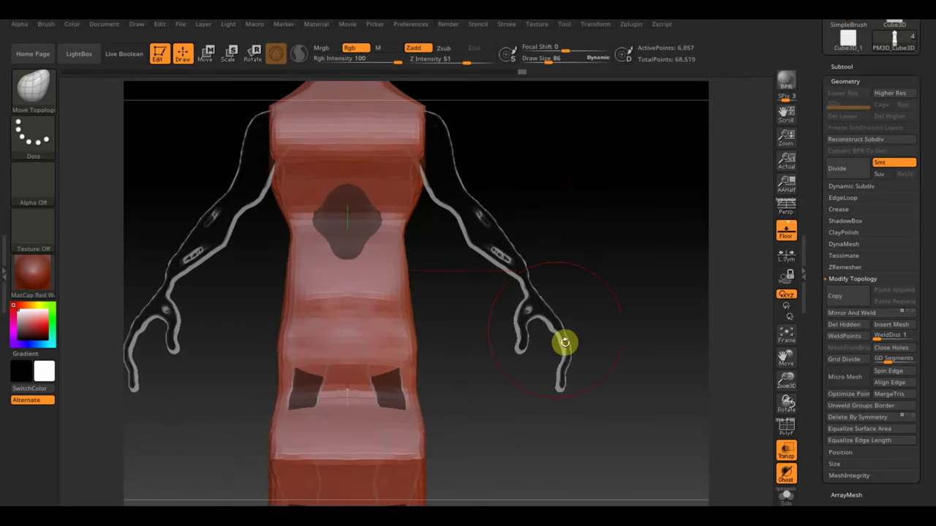
mouse_move(520, 419)
left_mouse_down()
mouse_move(521, 427)
mouse_move(618, 416)
mouse_move(599, 428)
mouse_move(539, 416)
mouse_move(546, 424)
left_mouse_up()
left_click_drag(256, 445, 254, 392)
key("shift")
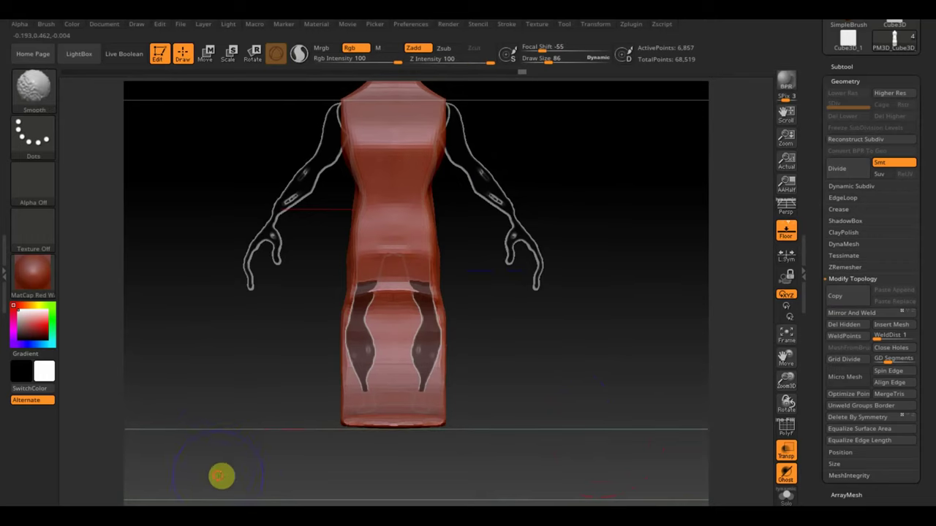
In front view, draw an angled TrimLasso slice across the lower slab and check it from the side.
left_click_drag(359, 429, 359, 419)
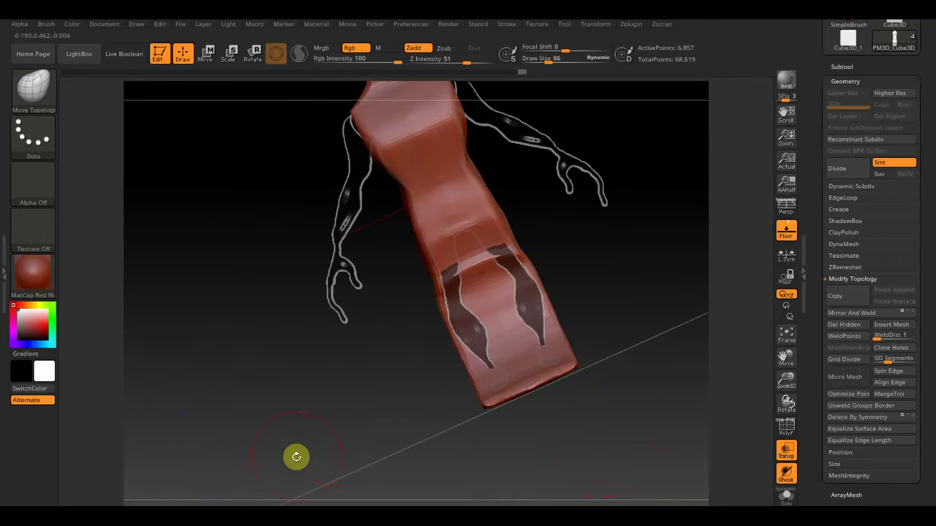
left_click_drag(635, 326, 635, 345, "shift")
key("ctrl+shift")
mouse_move(241, 438)
left_mouse_down("ctrl+shift")
mouse_move(355, 430)
mouse_move(361, 387)
mouse_move(344, 341)
left_mouse_up("ctrl+shift")
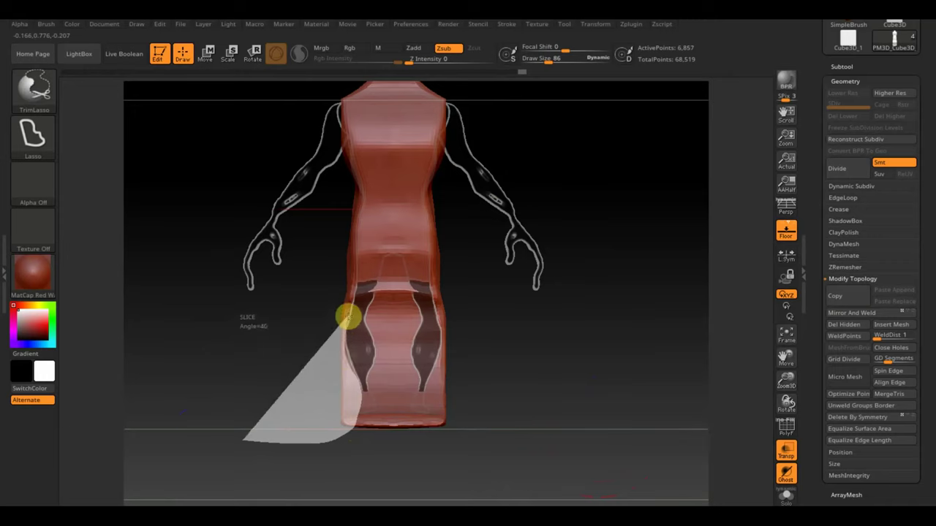
mouse_move(355, 273)
left_mouse_down("ctrl+shift")
mouse_move(361, 185)
mouse_move(333, 74)
mouse_move(215, 94)
mouse_move(174, 87)
left_mouse_up("ctrl+shift")
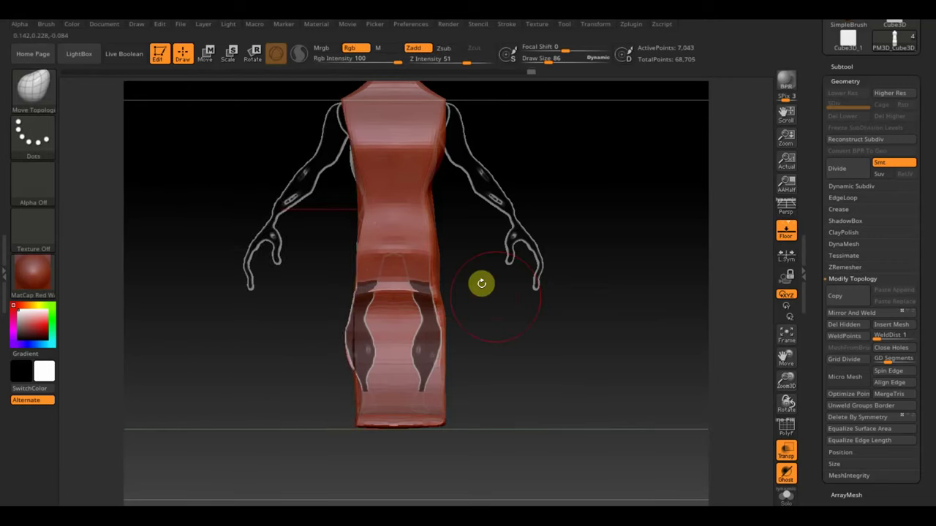
mouse_move(526, 361)
left_mouse_down()
mouse_move(574, 388)
mouse_move(605, 388)
mouse_move(397, 390)
mouse_move(560, 356)
mouse_move(482, 365)
mouse_move(566, 370)
left_mouse_up()
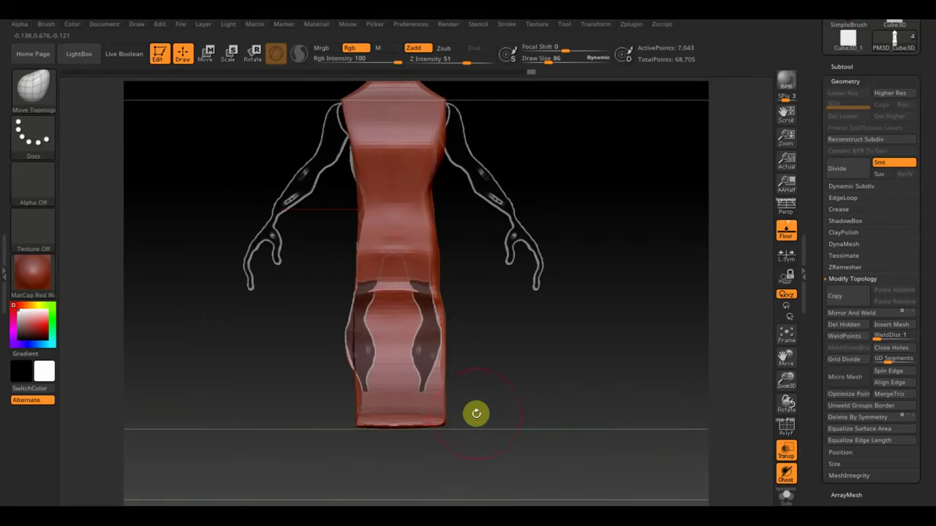
Trim away the slab's lower right part, redoing a bad cut, leaving one leg column.
key("ctrl+shift")
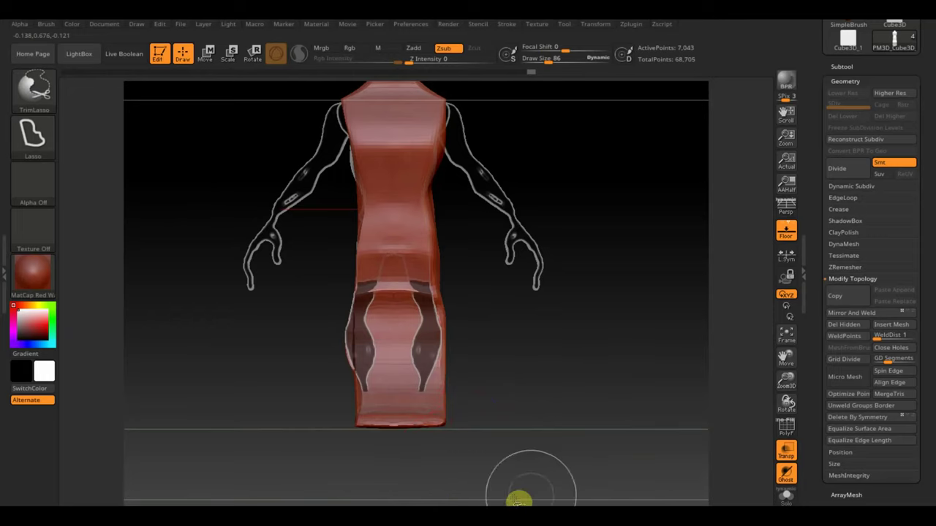
mouse_move(573, 483)
left_mouse_down("ctrl+shift")
mouse_move(383, 440)
mouse_move(362, 376)
mouse_move(373, 357)
mouse_move(363, 313)
mouse_move(385, 258)
mouse_move(483, 281)
left_mouse_up("ctrl+shift")
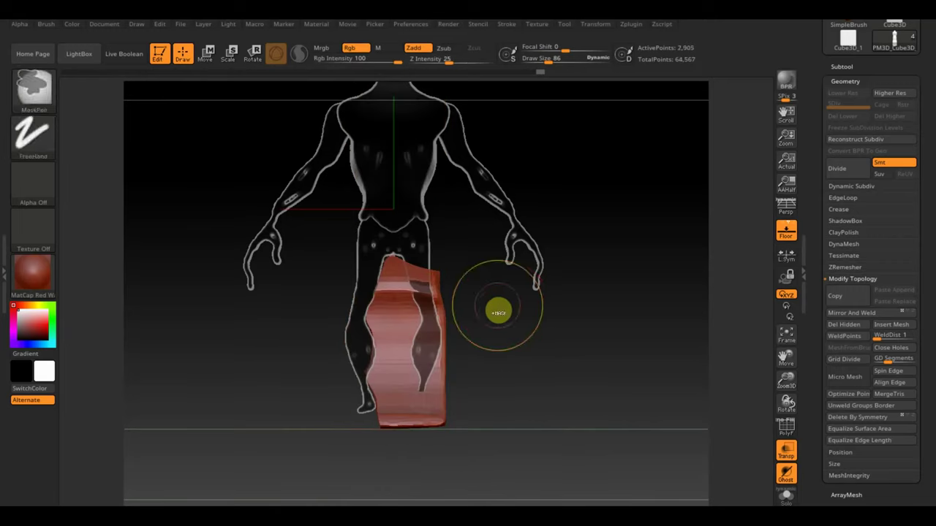
key("ctrl+z")
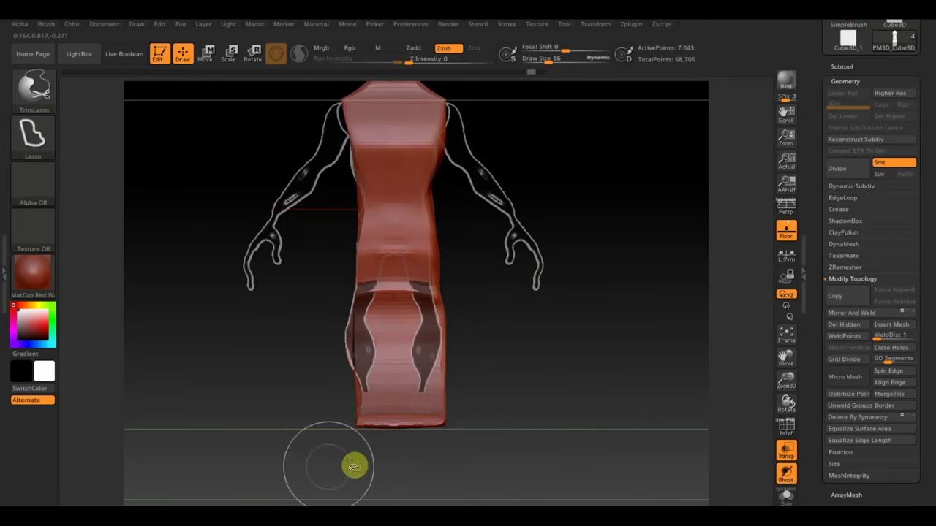
mouse_move(446, 499)
left_mouse_down("ctrl+shift")
mouse_move(522, 392)
mouse_move(485, 314)
mouse_move(451, 263)
mouse_move(428, 249)
mouse_move(391, 250)
mouse_move(367, 315)
left_mouse_up("ctrl+shift")
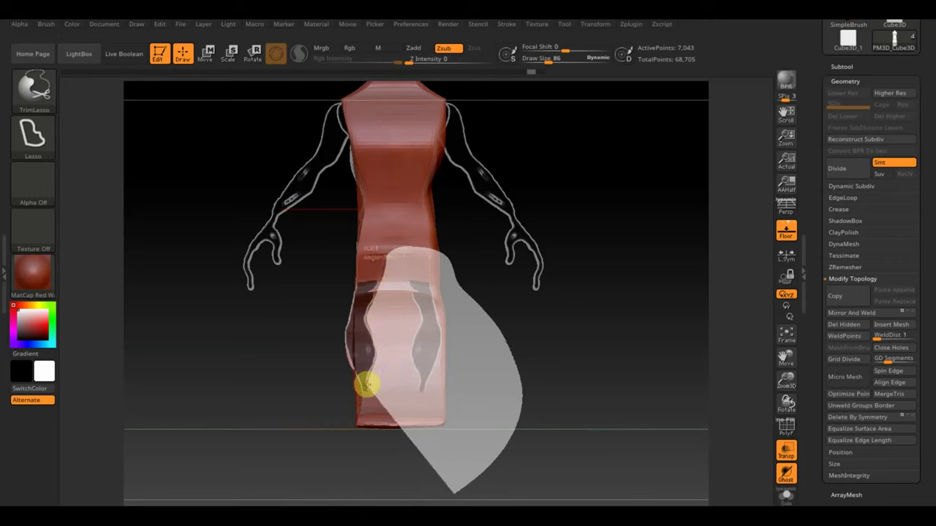
left_click_drag(378, 425, 387, 466, "ctrl+shift")
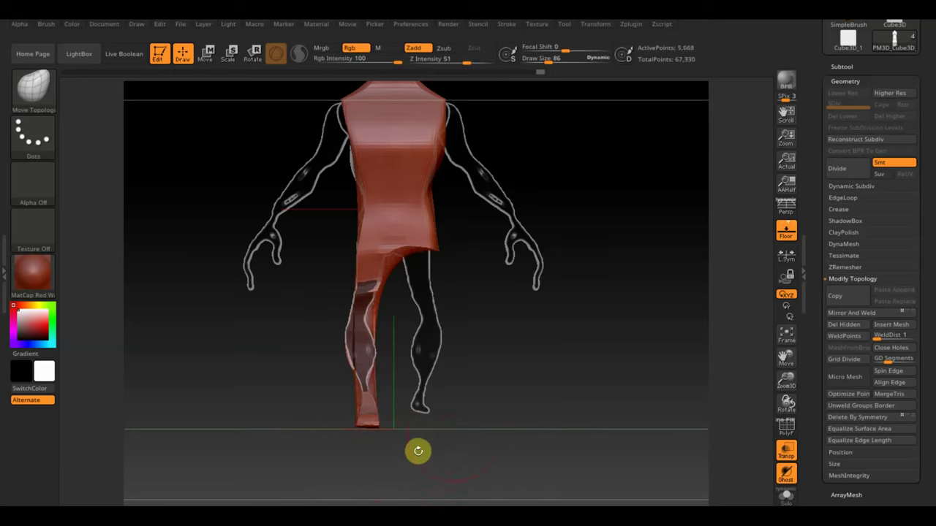
Mirror And Weld the leg into a pair, then reshape the lower torso with Move Topological and smooth its left bulge.
left_click(867, 314)
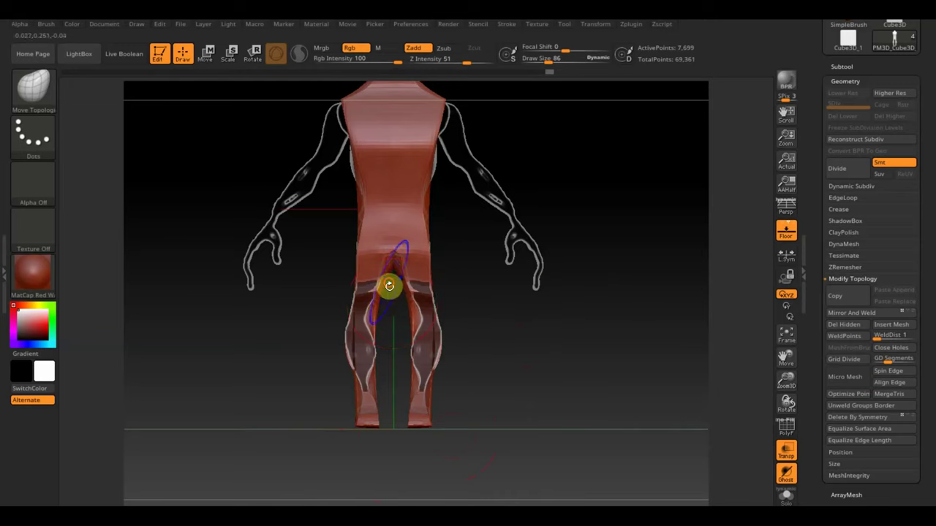
key("b")
key("m")
key("t")
mouse_move(506, 311)
left_mouse_down()
mouse_move(557, 324)
mouse_move(521, 299)
left_mouse_up()
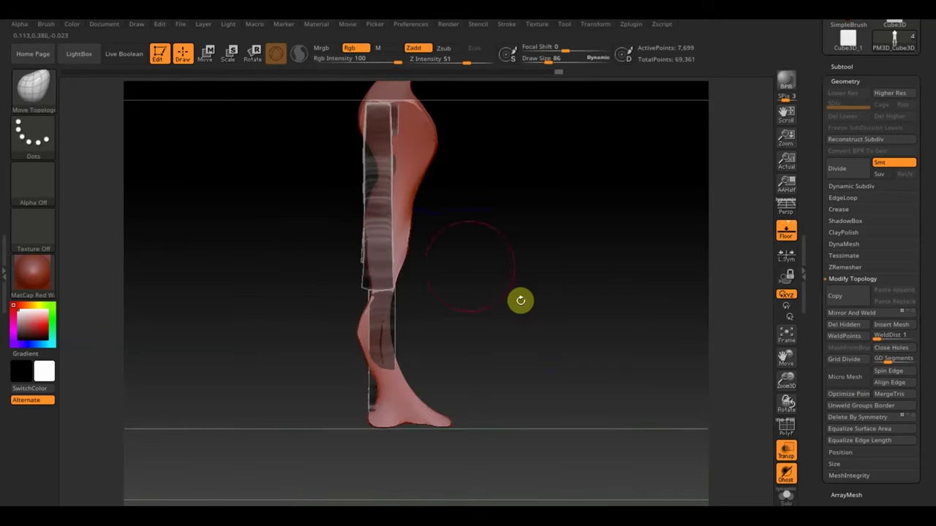
left_click_drag(427, 237, 511, 313)
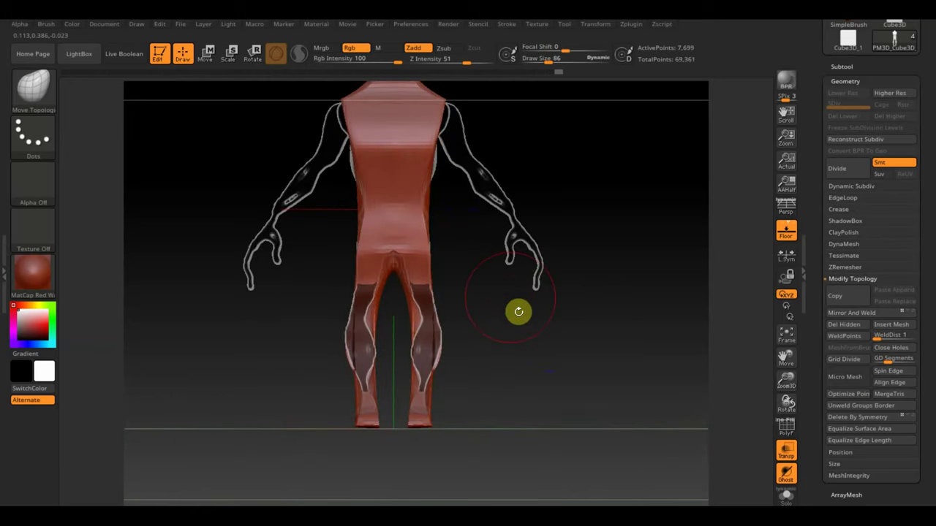
left_click_drag(407, 244, 361, 214)
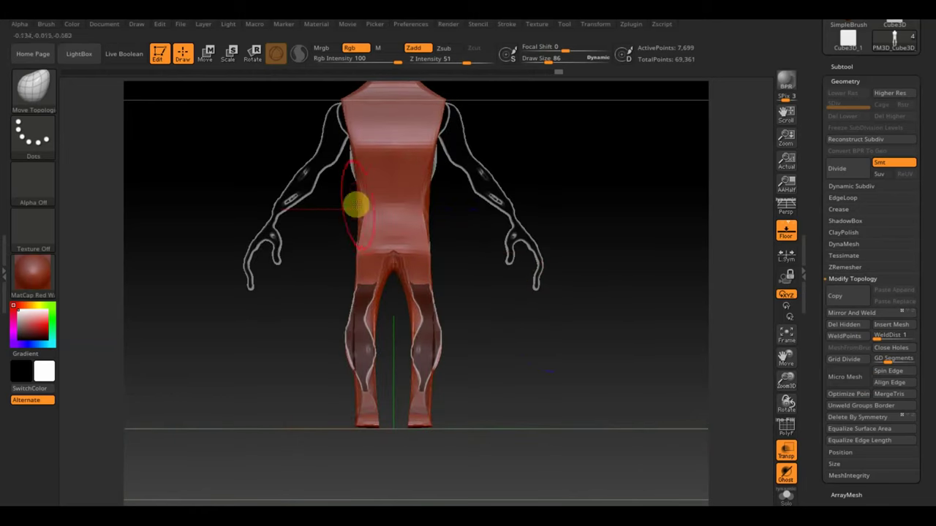
key("shift")
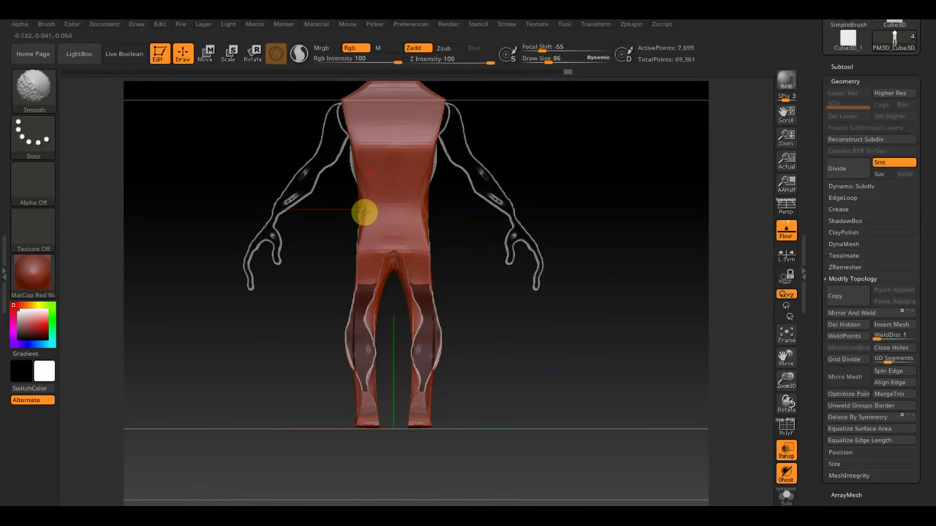
left_click_drag(360, 213, 387, 224, "shift")
Check the legs from the side and below, then select the PM3D_Cube3D_1 arm subtool.
mouse_move(445, 240)
left_mouse_down()
mouse_move(472, 257)
mouse_move(512, 255)
left_mouse_up()
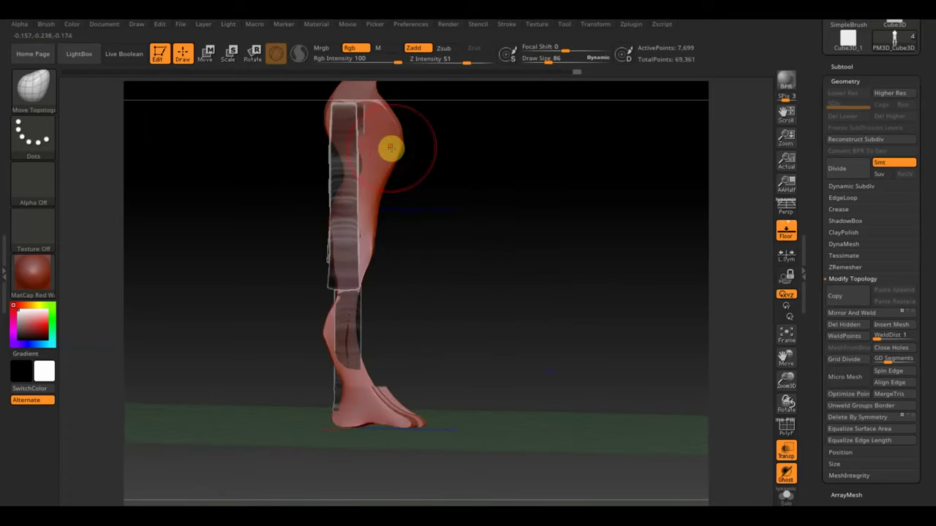
left_click_drag(392, 146, 426, 196, "shift")
mouse_move(411, 144)
left_mouse_down("shift")
mouse_move(553, 182)
mouse_move(593, 232)
mouse_move(611, 266)
mouse_move(601, 272)
mouse_move(625, 265)
left_mouse_up("shift")
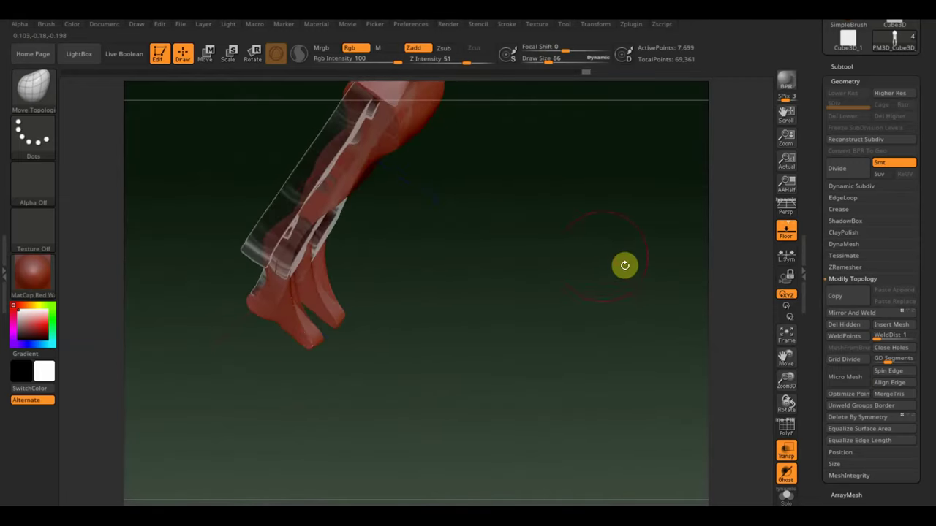
mouse_move(546, 228)
left_mouse_down()
mouse_move(536, 337)
mouse_move(549, 278)
mouse_move(556, 293)
left_mouse_up()
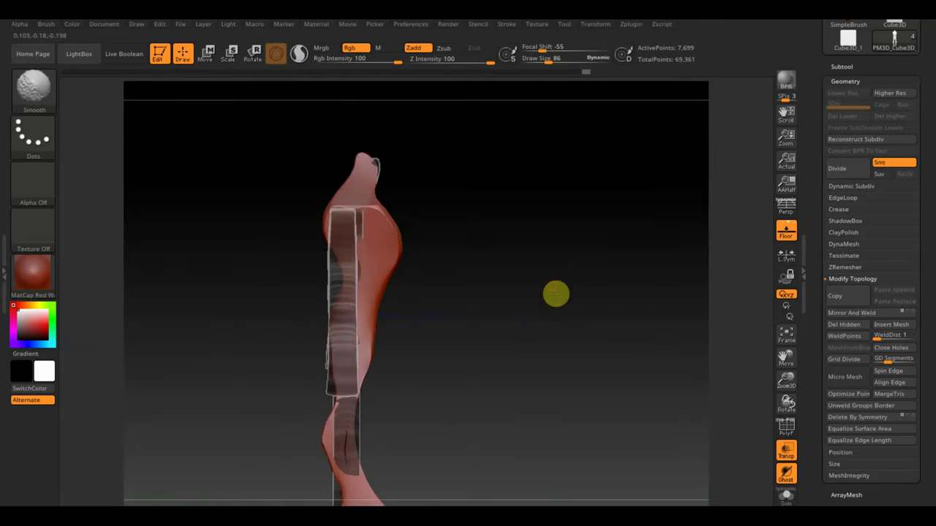
left_click(348, 231, "alt")
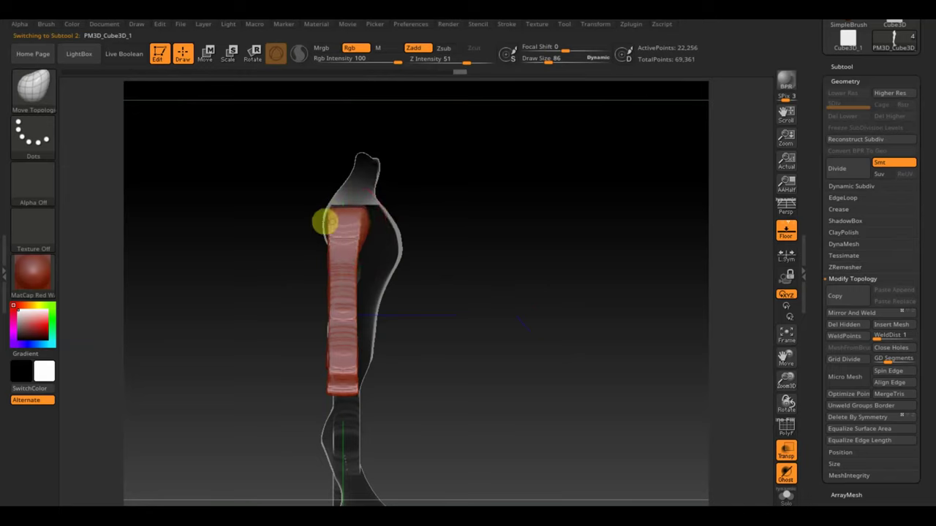
Inspect the arms from several angles and switch off Transp so the figure displays solid.
mouse_move(545, 305)
left_mouse_down()
mouse_move(584, 325)
mouse_move(572, 326)
left_mouse_up()
key("shift")
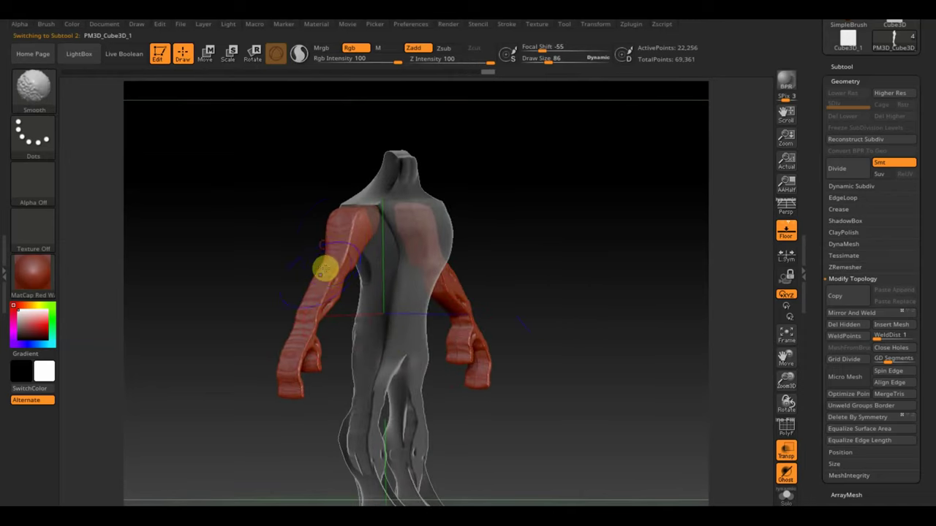
left_click_drag(314, 306, 241, 330, "shift")
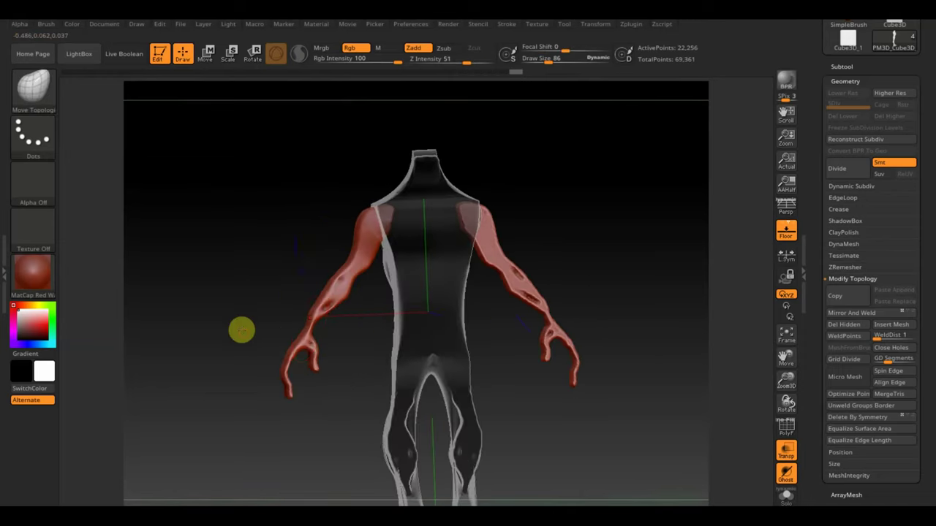
mouse_move(320, 308)
left_mouse_down()
mouse_move(271, 313)
mouse_move(303, 355)
left_mouse_up()
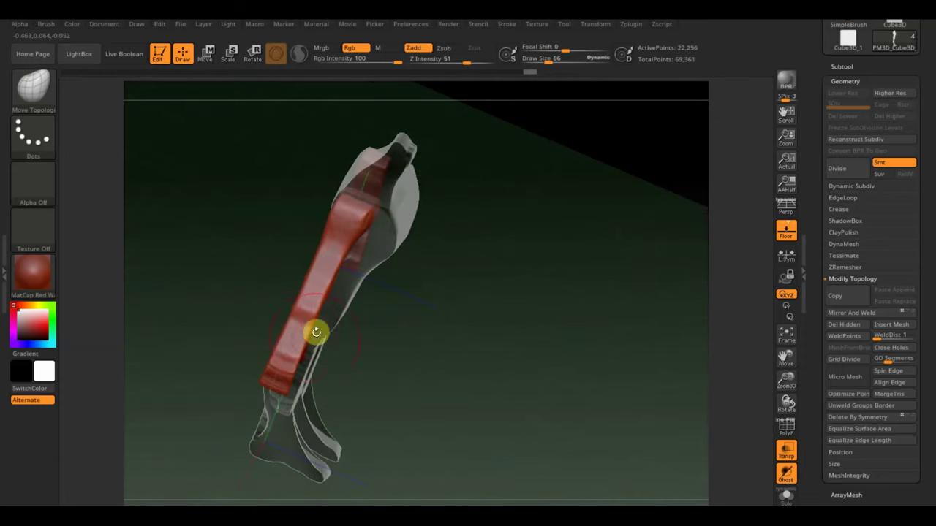
mouse_move(356, 287)
left_mouse_down()
mouse_move(536, 330)
mouse_move(438, 310)
mouse_move(383, 273)
mouse_move(598, 229)
mouse_move(566, 210)
left_mouse_up()
mouse_move(580, 334)
left_mouse_down()
mouse_move(593, 361)
mouse_move(541, 346)
mouse_move(761, 393)
left_mouse_up()
left_click(785, 450)
left_click_drag(622, 385, 566, 387)
mouse_move(526, 336)
left_mouse_down("alt")
mouse_move(476, 343)
mouse_move(526, 355)
mouse_move(566, 344)
mouse_move(514, 278)
left_mouse_up("alt")
mouse_move(395, 177)
left_mouse_down()
mouse_move(549, 190)
mouse_move(527, 183)
left_mouse_up()
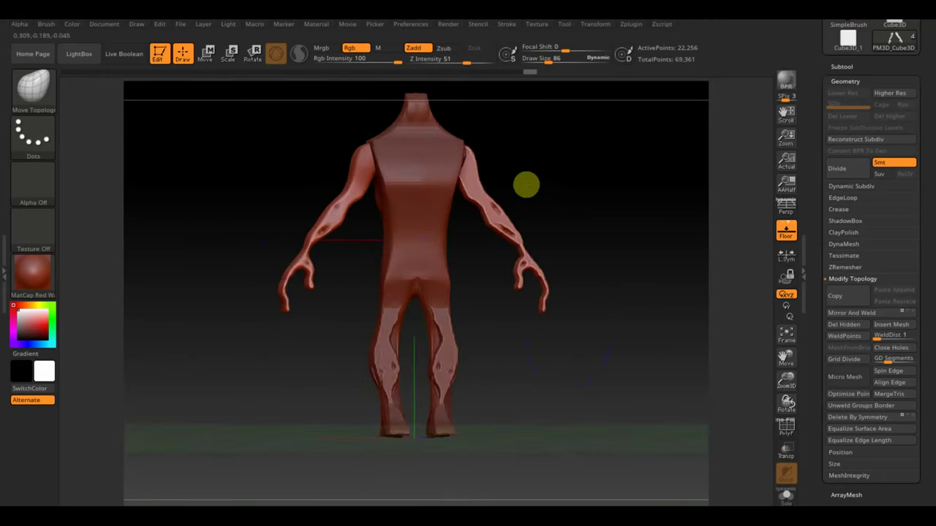
Select the 7,699-point PM3D_Cube3D_3 leg subtool and Mirror And Weld it so both shins match.
mouse_move(510, 347)
left_mouse_down()
mouse_move(518, 359)
mouse_move(601, 377)
mouse_move(534, 361)
left_mouse_up()
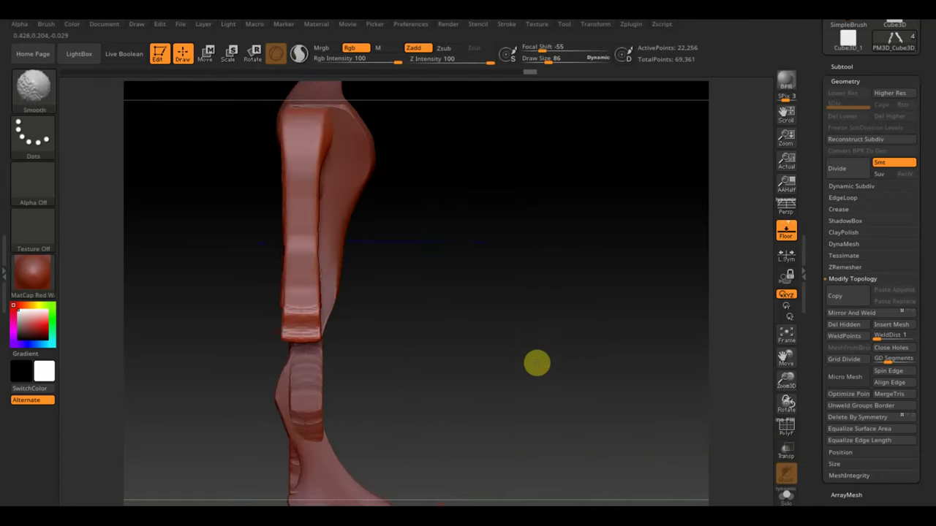
left_click_drag(413, 337, 384, 340)
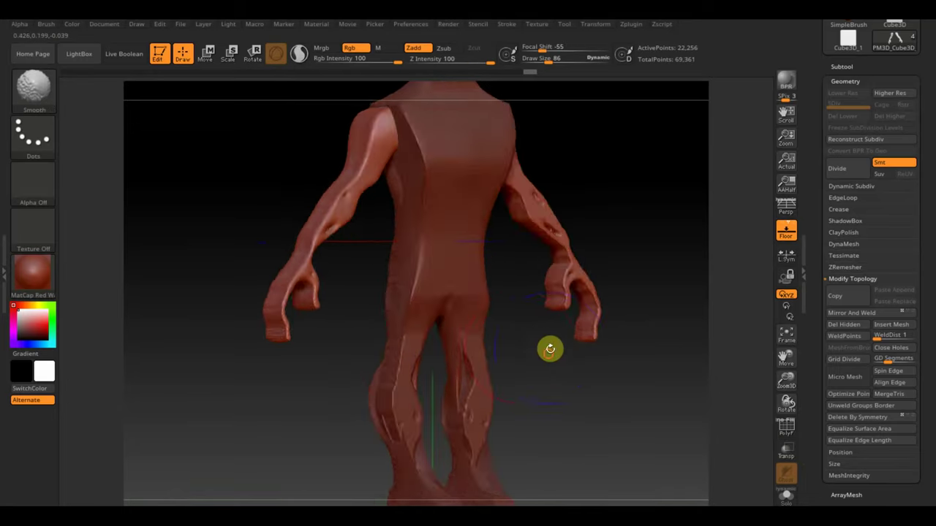
left_click_drag(549, 348, 543, 357, "shift")
left_click(433, 381, "alt")
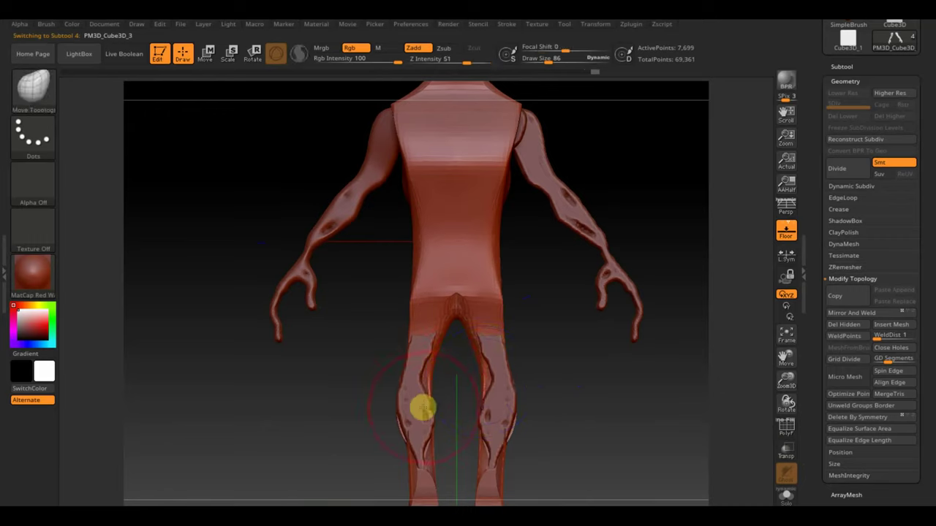
left_click(416, 399, "alt")
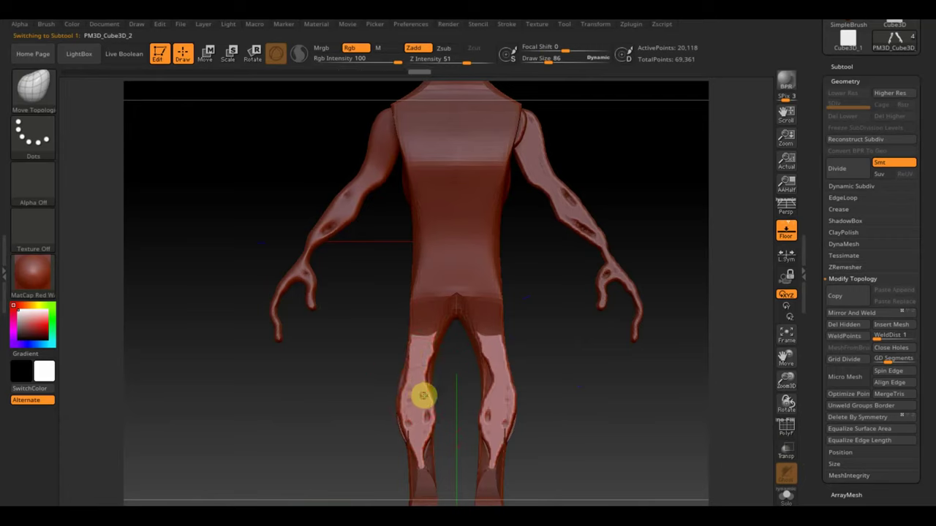
left_click(842, 314)
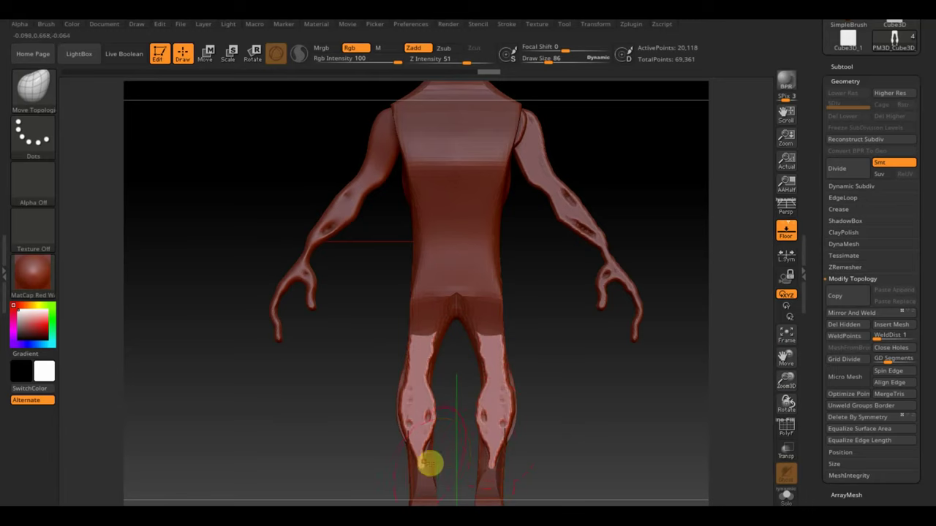
mouse_move(605, 473)
left_mouse_down()
mouse_move(570, 502)
mouse_move(622, 473)
left_mouse_up()
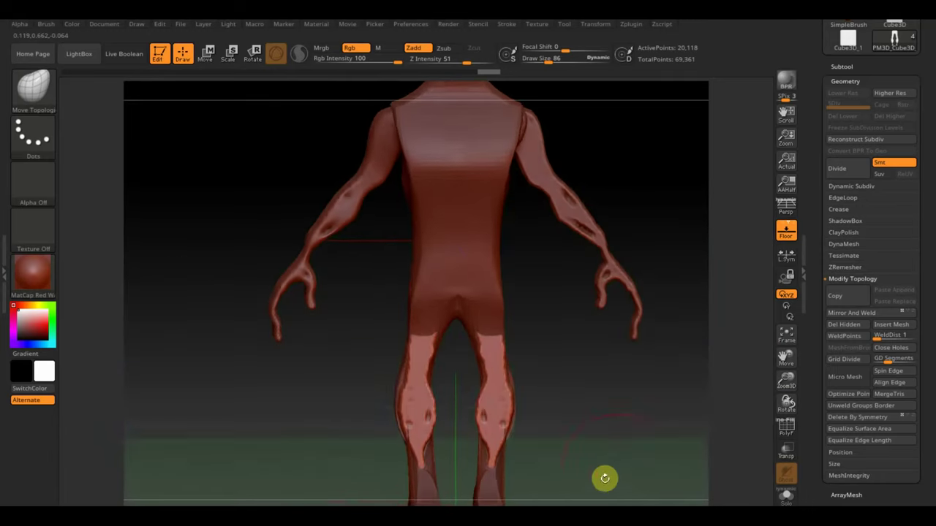
key("ctrl+z")
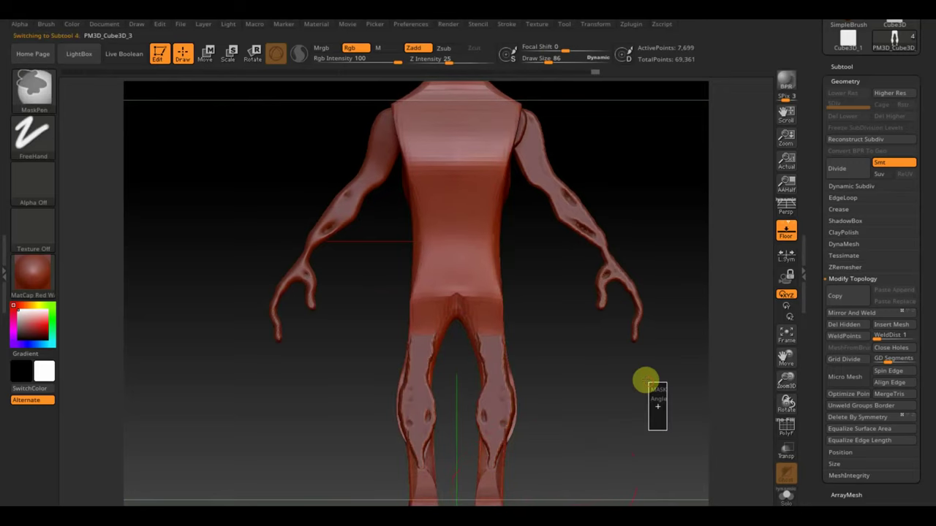
DynaMesh the lower leg and foot piece at resolution 408 and reduce the brush draw size to 30.
mouse_move(669, 451)
left_mouse_down()
mouse_move(566, 469)
mouse_move(667, 474)
mouse_move(636, 353)
mouse_move(690, 368)
mouse_move(699, 410)
left_mouse_up()
left_click_drag(623, 301, 624, 301, "ctrl")
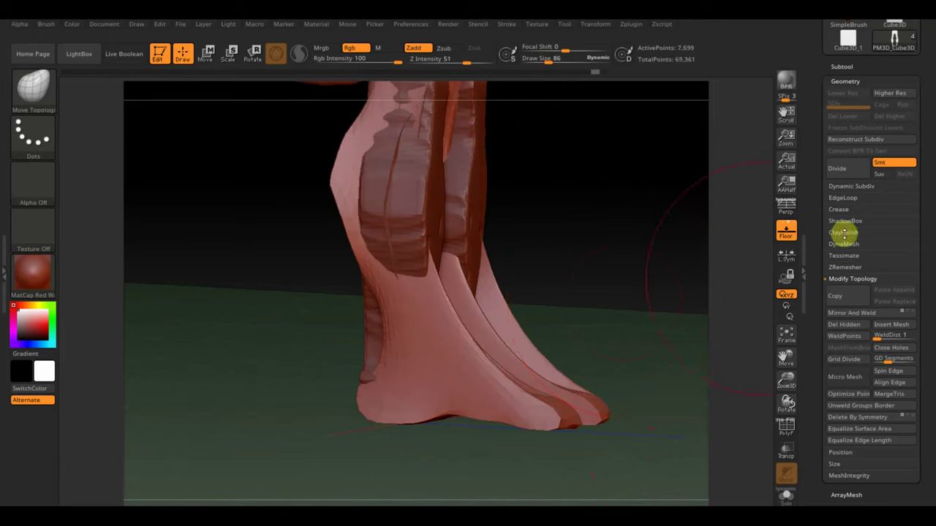
left_click(844, 244)
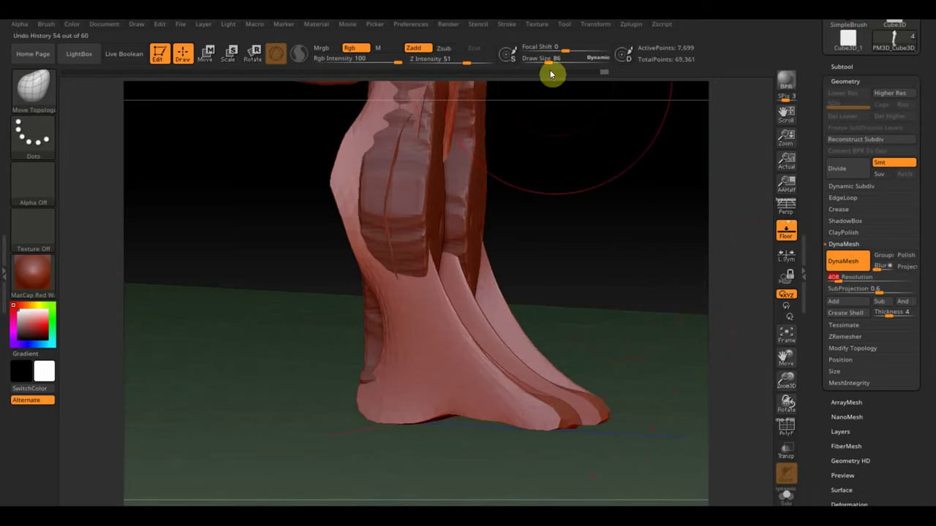
left_click_drag(549, 60, 540, 61)
mouse_move(558, 225)
left_mouse_down()
mouse_move(544, 303)
mouse_move(496, 348)
left_mouse_up()
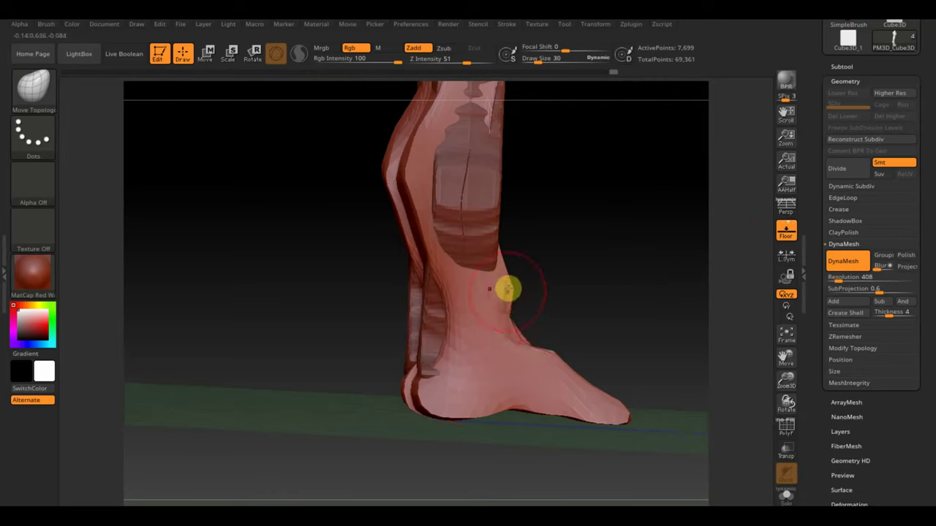
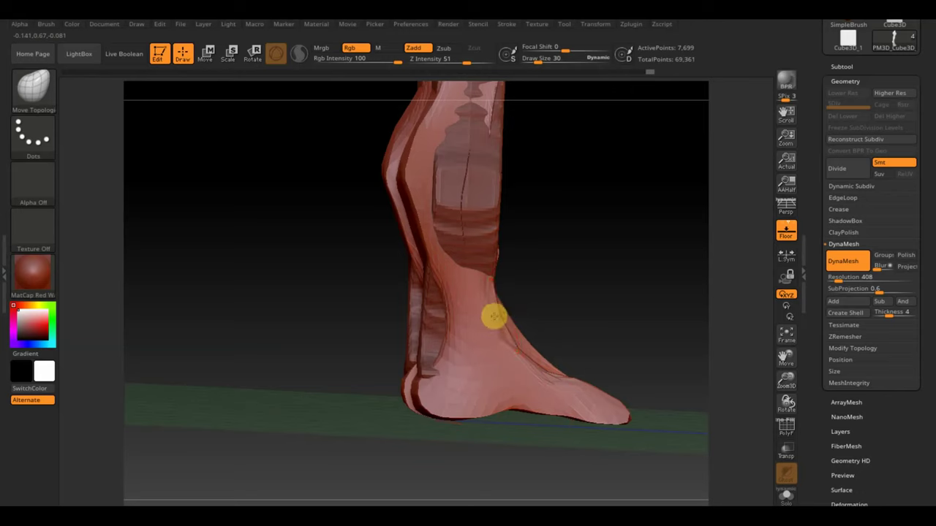
Smooth the ankle surfaces while orbiting around both legs.
mouse_move(592, 285)
left_mouse_down()
mouse_move(487, 305)
mouse_move(532, 315)
left_mouse_up()
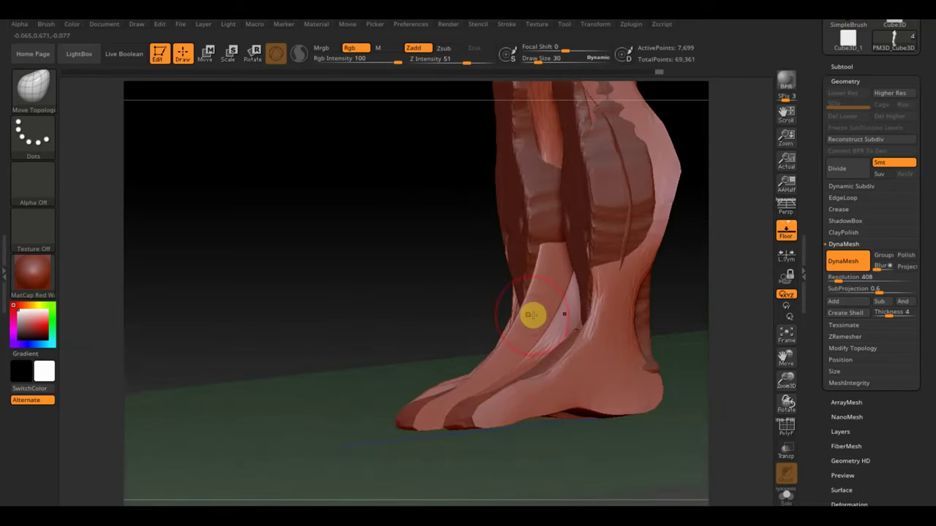
mouse_move(715, 293)
left_mouse_down()
mouse_move(736, 309)
mouse_move(771, 388)
mouse_move(794, 340)
left_mouse_up()
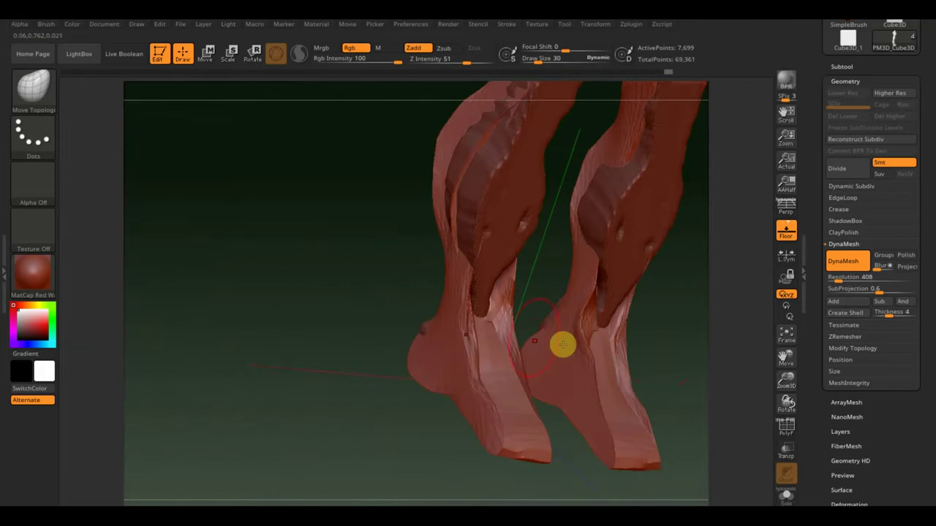
key("shift")
mouse_move(515, 346)
left_mouse_down("shift")
mouse_move(509, 319)
mouse_move(459, 280)
mouse_move(489, 273)
mouse_move(482, 267)
left_mouse_up("shift")
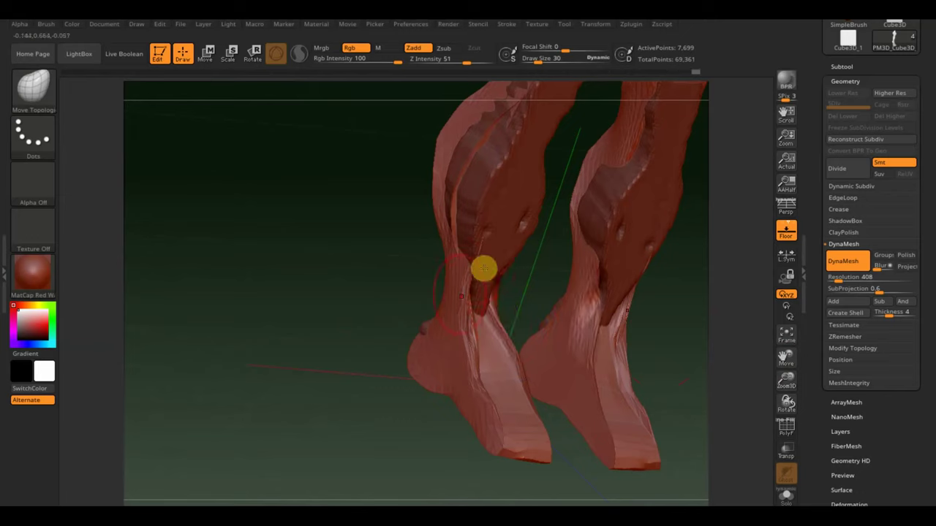
key("shift")
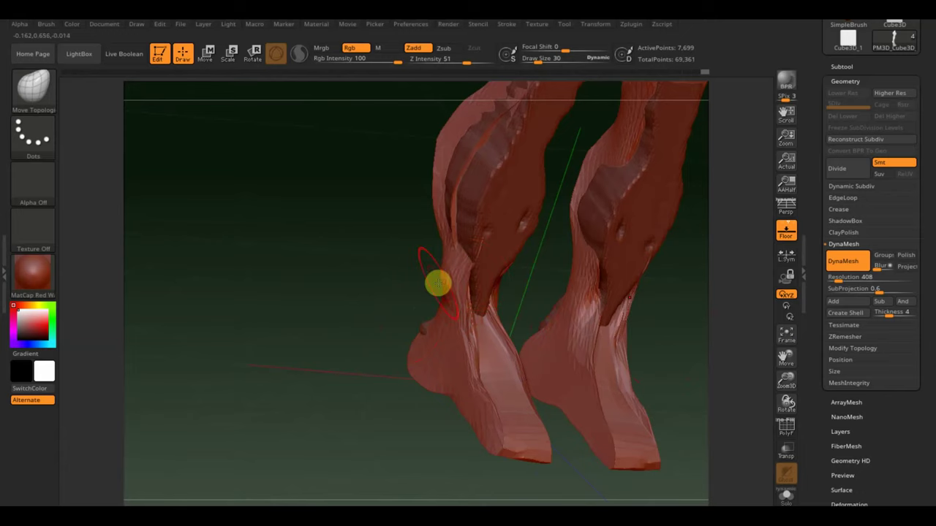
left_click_drag(436, 281, 365, 270)
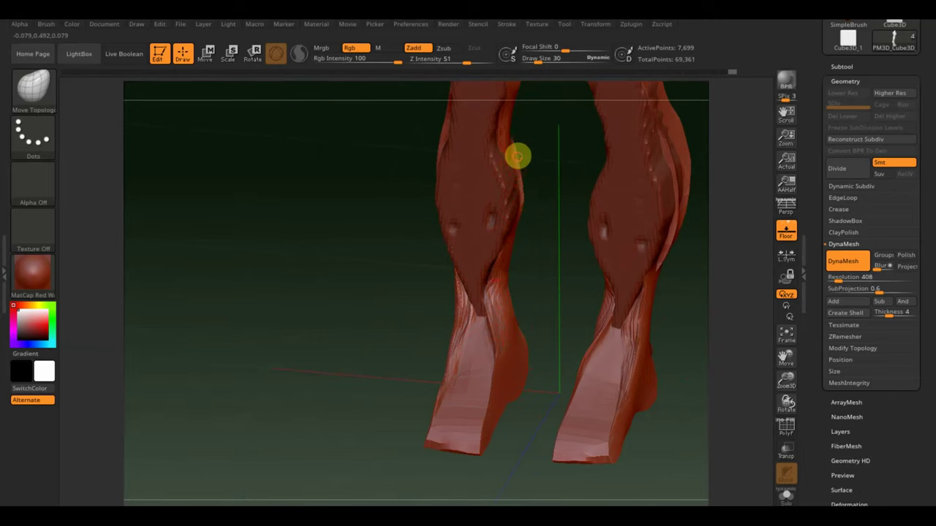
Pull the right leg's lower panel slightly and smooth the side of the leg.
right_click_drag(509, 158, 451, 212)
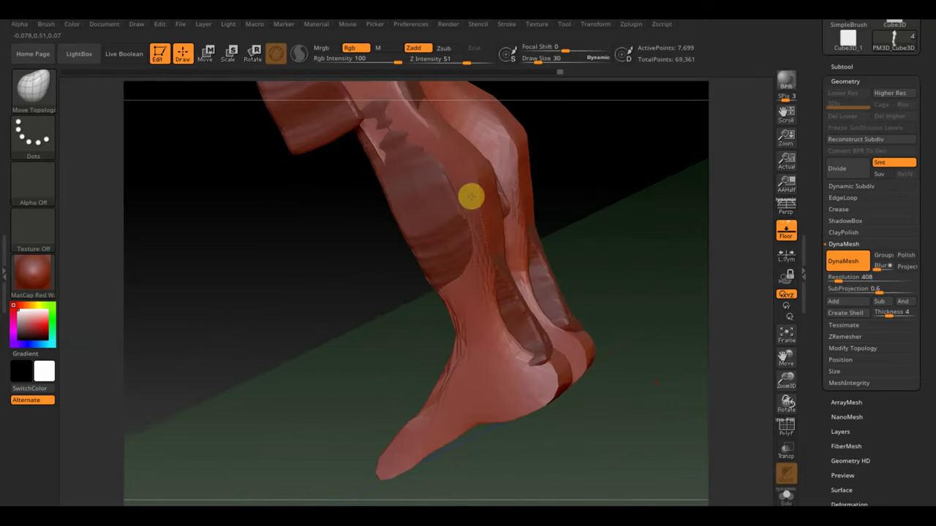
right_click_drag(451, 212, 424, 226)
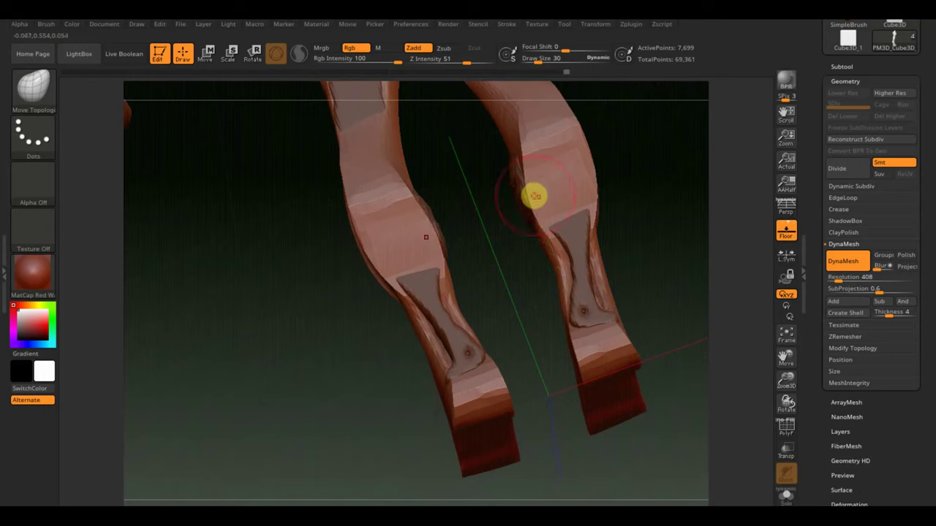
left_click_drag(566, 274, 575, 275)
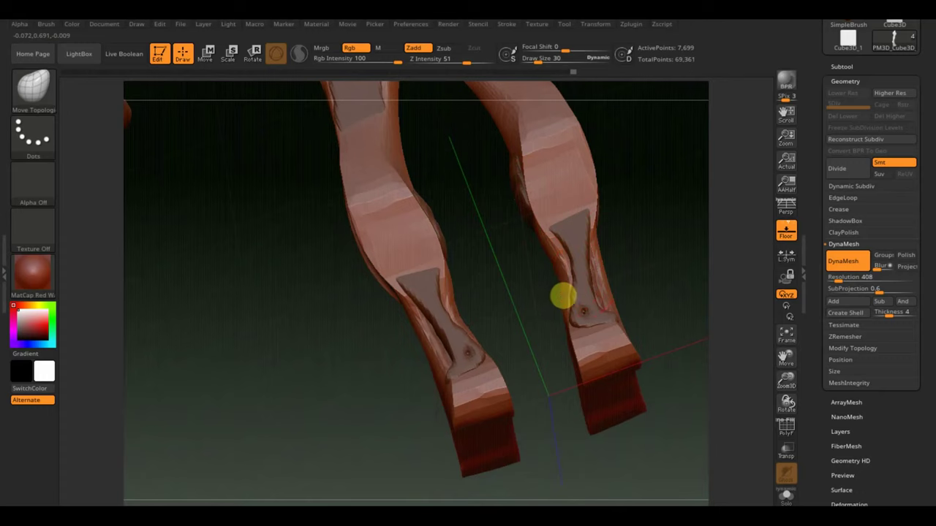
right_click_drag(561, 296, 648, 271)
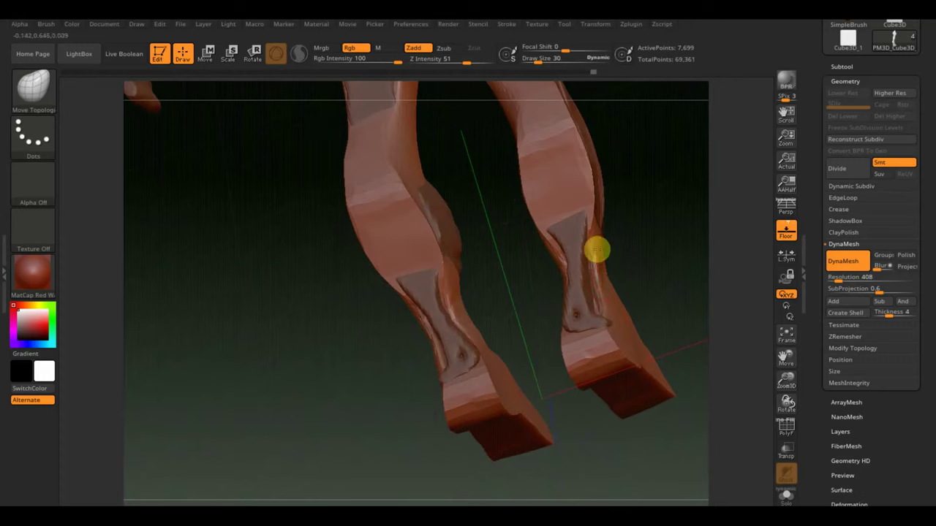
mouse_move(592, 249)
right_mouse_down()
mouse_move(626, 274)
mouse_move(547, 271)
mouse_move(735, 309)
right_mouse_up()
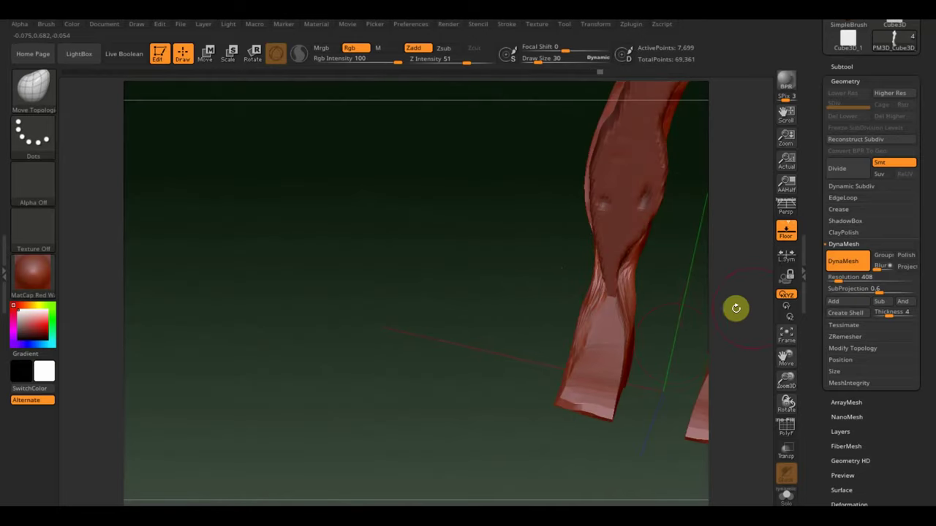
left_click_drag(385, 299, 347, 232, "ctrl")
right_click_drag(382, 314, 371, 278)
mouse_move(584, 250)
left_mouse_down("shift")
mouse_move(605, 261)
mouse_move(576, 168)
mouse_move(580, 105)
left_mouse_up("shift")
Switch back to the Move Topological brush (BMT) and view the legs from a low front angle.
key("b")
key("m")
key("t")
left_click_drag(543, 198, 288, 387)
mouse_move(593, 344)
left_mouse_down()
mouse_move(560, 318)
mouse_move(626, 385)
mouse_move(593, 380)
mouse_move(598, 387)
left_mouse_up()
mouse_move(382, 212)
left_mouse_down()
mouse_move(460, 278)
mouse_move(588, 345)
mouse_move(625, 328)
left_mouse_up()
Enlarge the brush to Draw Size 69 and turn the model to see its back.
mouse_move(607, 361)
left_mouse_down("shift")
mouse_move(597, 372)
mouse_move(592, 320)
left_mouse_up("shift")
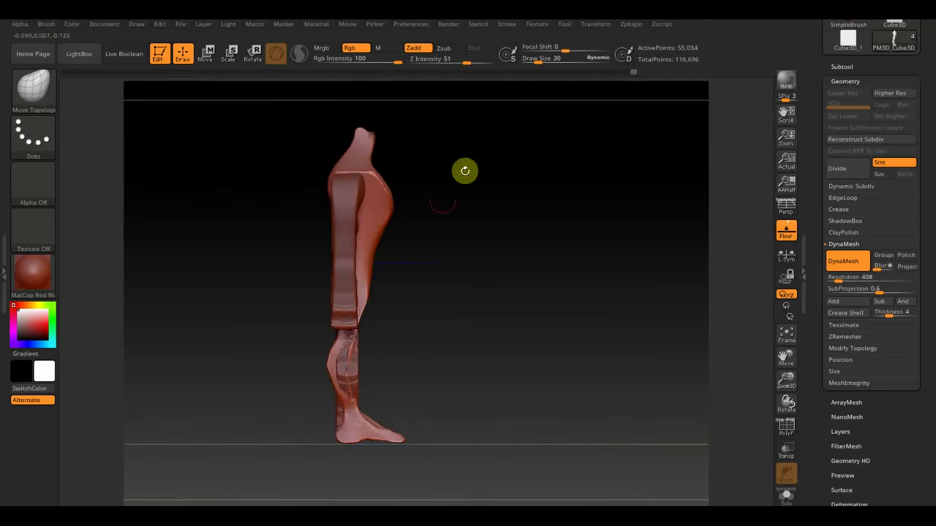
left_click_drag(538, 61, 545, 61)
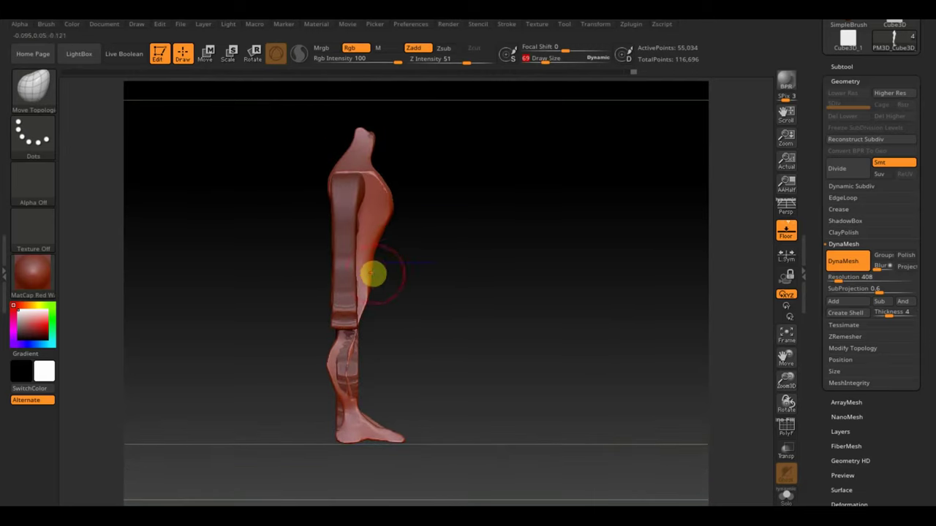
mouse_move(367, 270)
right_mouse_down()
mouse_move(369, 313)
mouse_move(560, 385)
right_mouse_up()
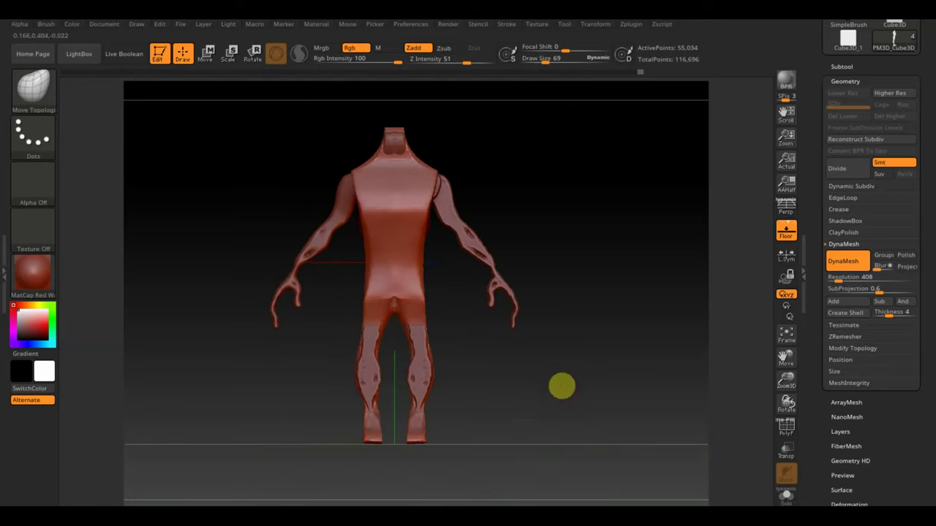
right_click_drag(426, 405, 480, 388)
Lightly push the shoulder surface from a straight back view, then settle on a side profile.
mouse_move(490, 316)
right_mouse_down()
mouse_move(501, 347)
mouse_move(561, 360)
mouse_move(539, 376)
right_mouse_up()
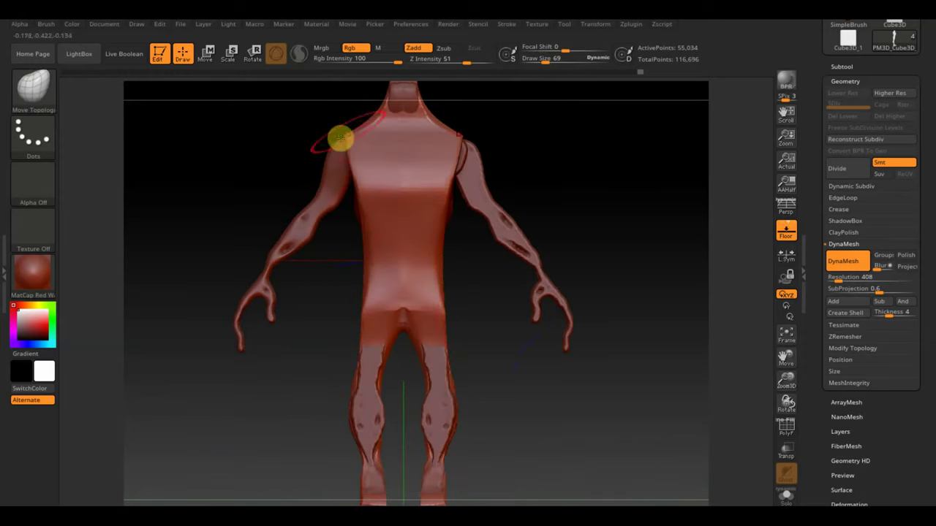
left_click_drag(355, 140, 349, 132)
mouse_move(349, 135)
right_mouse_down()
mouse_move(277, 142)
mouse_move(336, 158)
mouse_move(320, 144)
right_mouse_up()
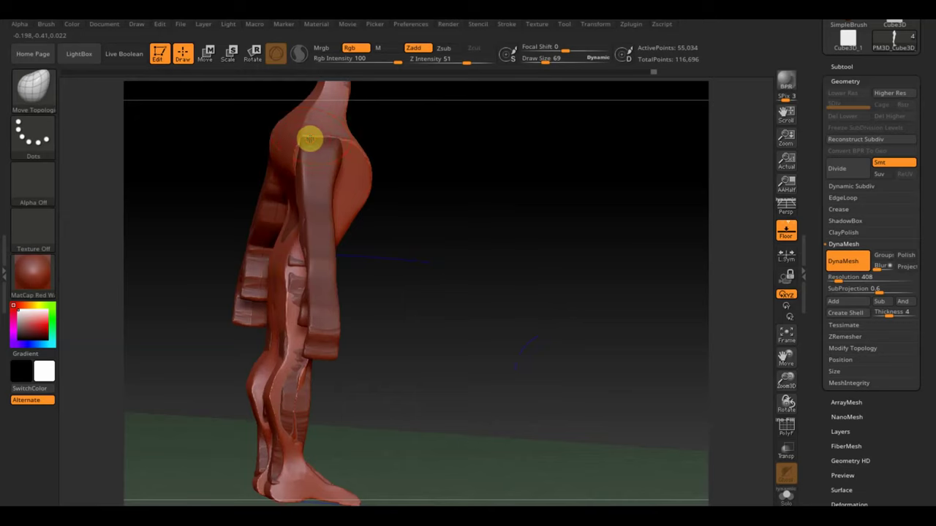
left_click_drag(433, 213, 426, 217)
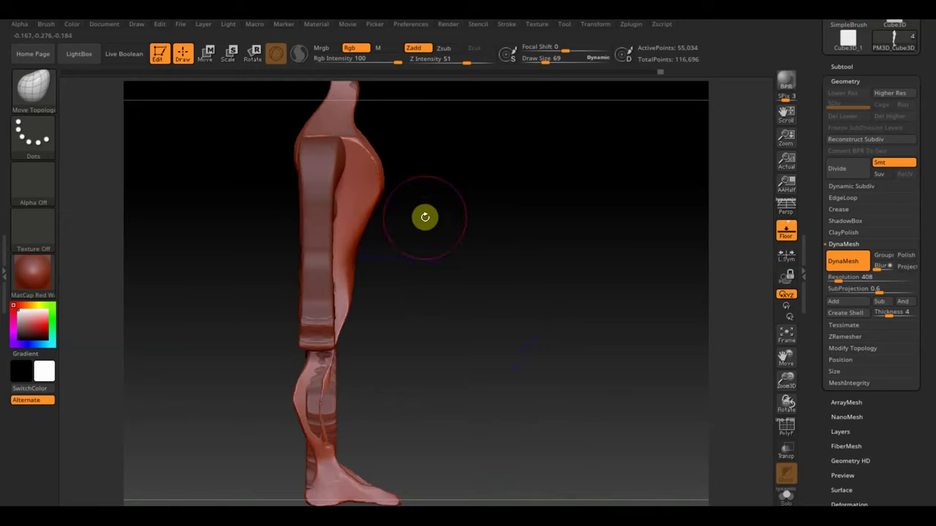
Shift the thigh piece slightly with the Move gizmo, then open and close LightBox.
left_click(205, 54)
left_click_drag(414, 170, 560, 215)
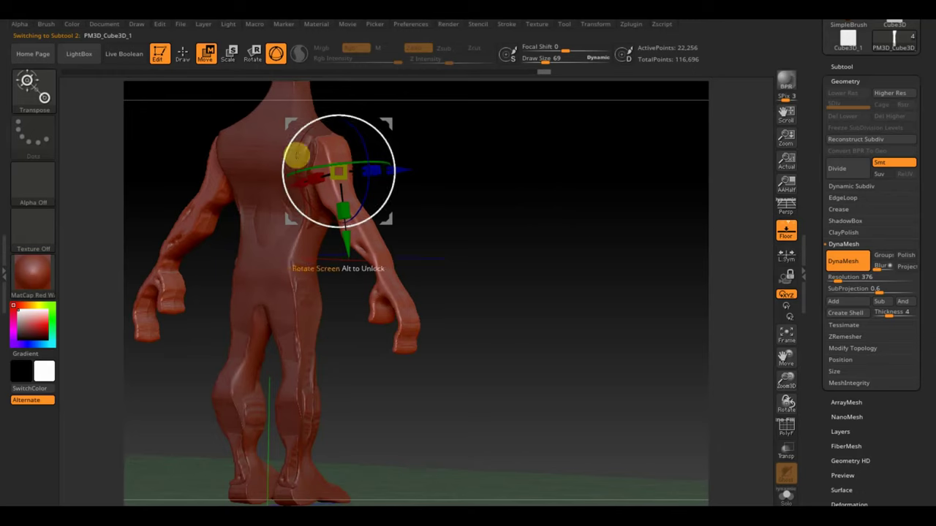
left_click(76, 54)
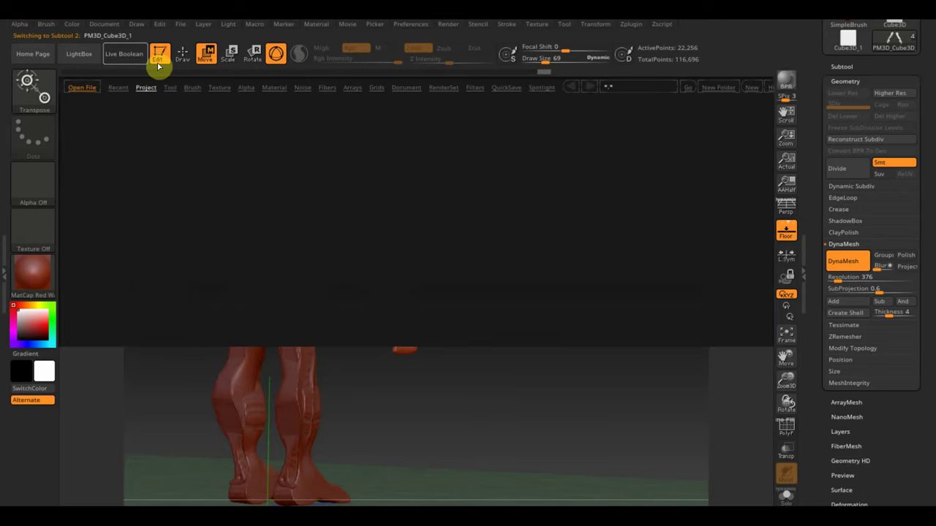
left_click(80, 55)
Return to Draw mode and expand the Subtool list showing the character's parts.
mouse_move(591, 321)
left_mouse_down()
mouse_move(575, 326)
mouse_move(613, 309)
mouse_move(633, 329)
mouse_move(597, 261)
mouse_move(612, 341)
left_mouse_up()
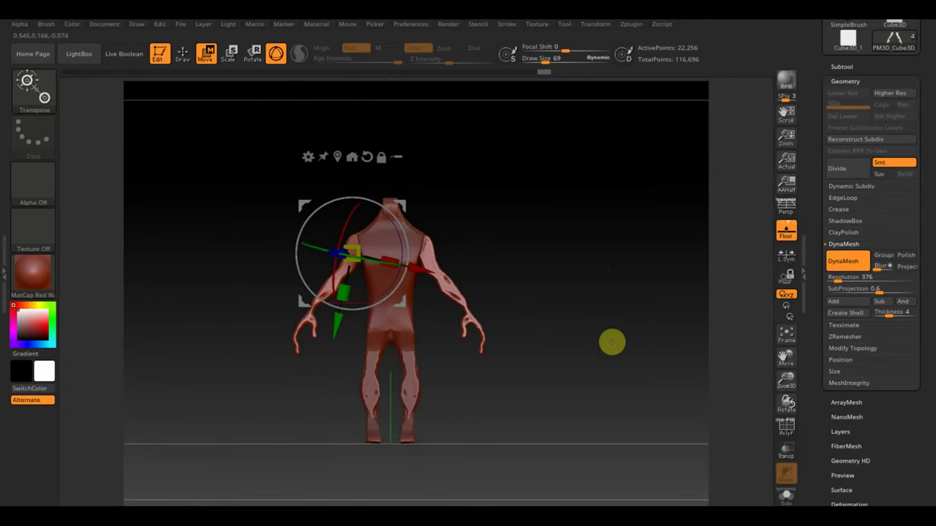
left_click(182, 53)
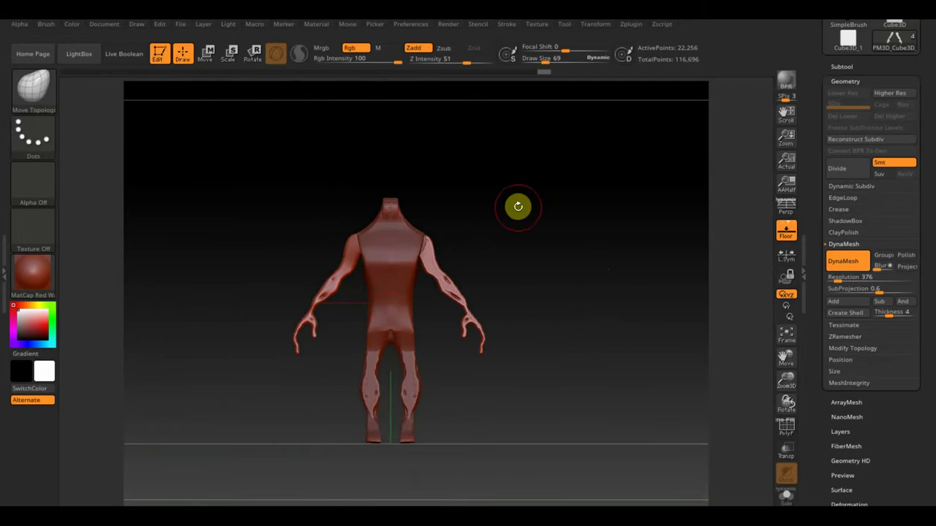
left_click(841, 67)
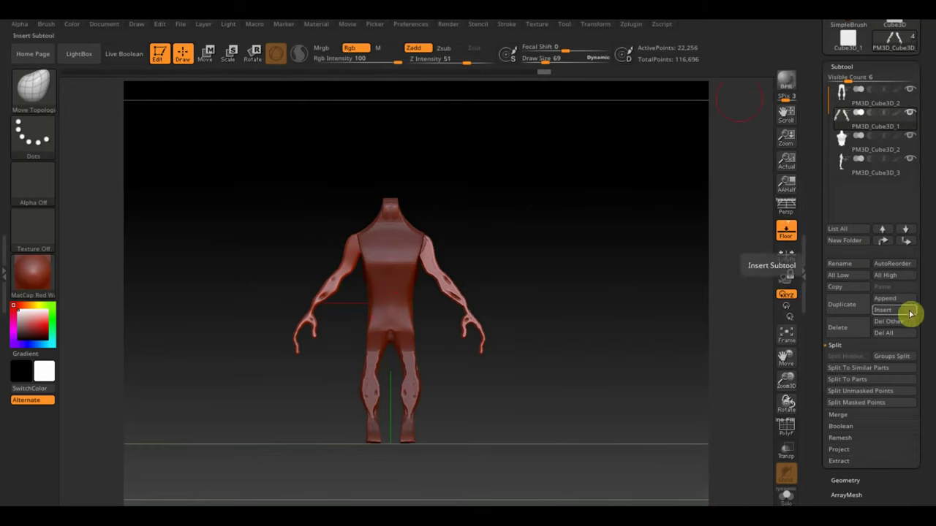
Insert a Cube3D subtool and make it the active part.
left_click(899, 302)
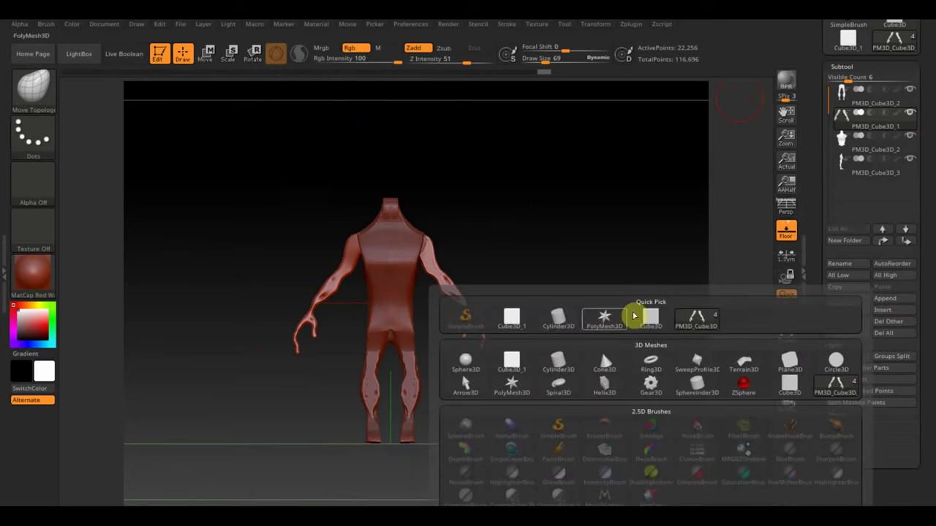
left_click(508, 318)
left_click_drag(641, 303, 497, 254)
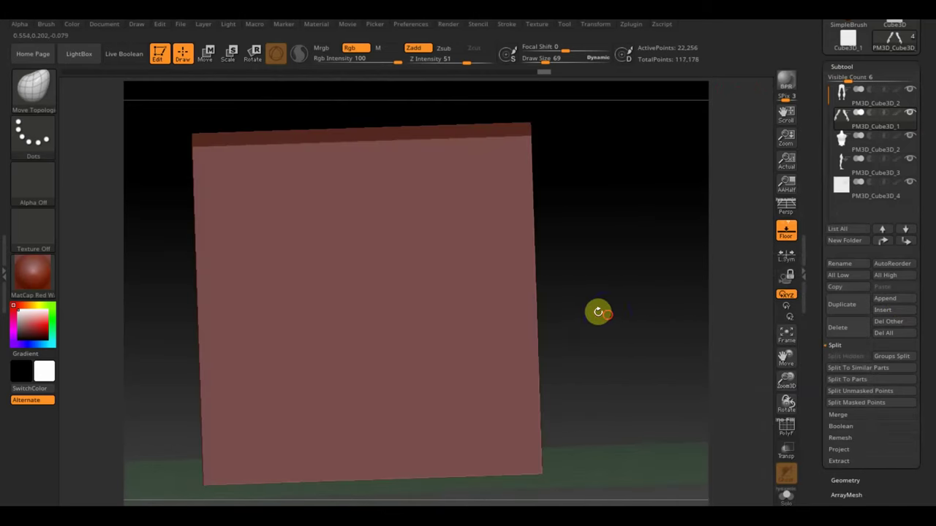
left_click(343, 223, "alt")
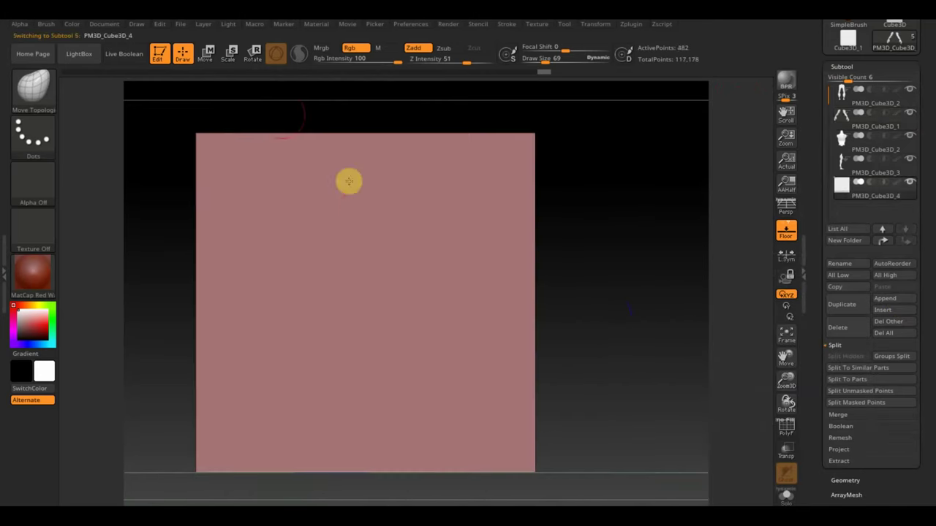
Push the new cube back along the depth axis to sit behind the figure.
left_click(207, 51)
mouse_move(288, 299)
left_mouse_down()
mouse_move(475, 324)
mouse_move(444, 321)
left_mouse_up()
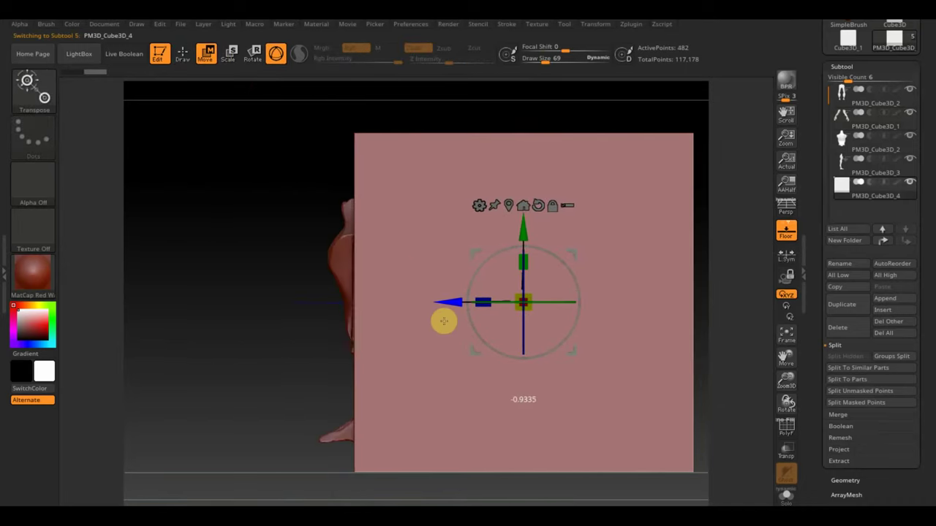
mouse_move(212, 410)
left_mouse_down()
mouse_move(255, 411)
mouse_move(61, 365)
left_mouse_up()
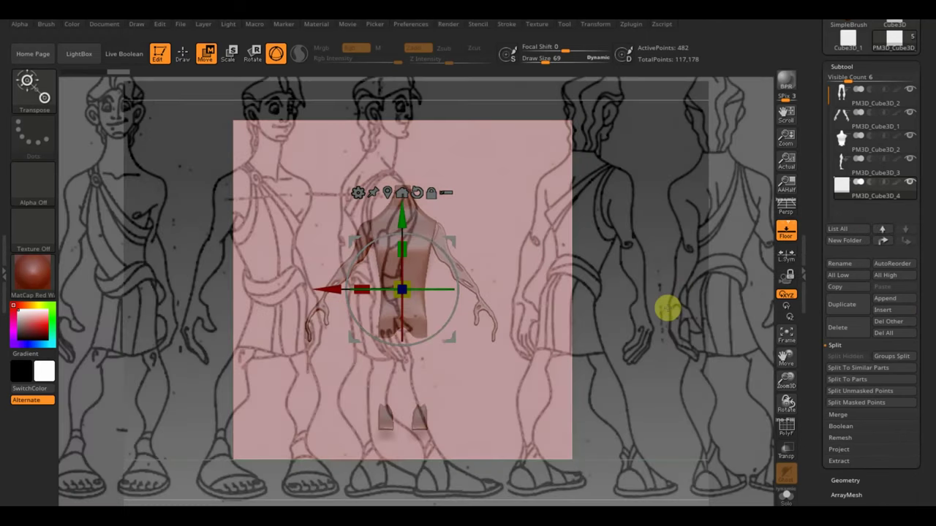
mouse_move(664, 309)
left_mouse_down("alt")
mouse_move(695, 339)
mouse_move(680, 329)
mouse_move(609, 336)
mouse_move(689, 337)
left_mouse_up("alt")
Show the reference sheet with Spotlight and centre it on the canvas.
key("shift+z")
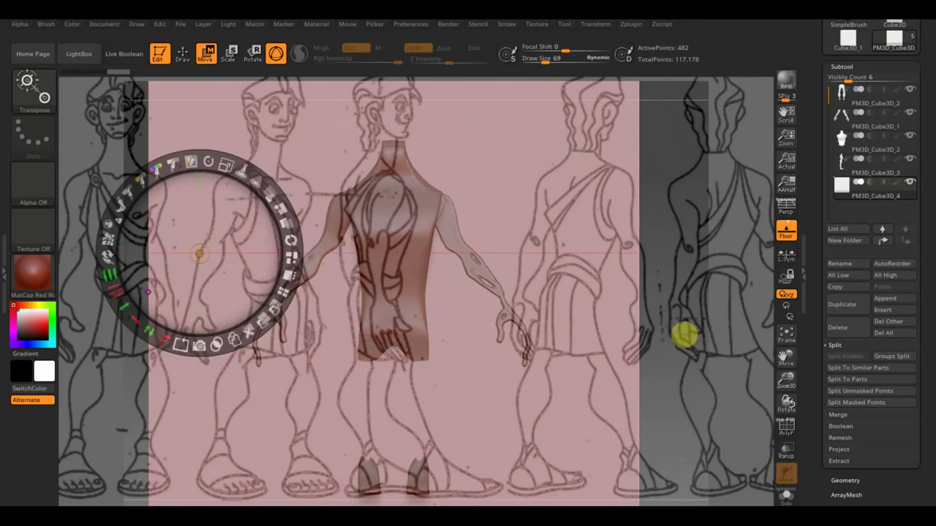
mouse_move(249, 249)
left_mouse_down()
mouse_move(233, 253)
mouse_move(422, 272)
mouse_move(509, 253)
left_mouse_up()
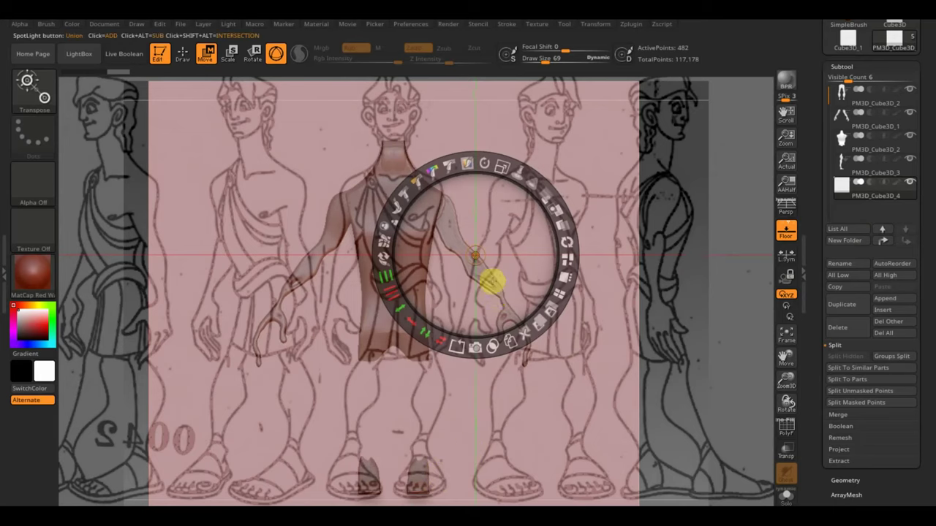
mouse_move(476, 254)
left_mouse_down()
mouse_move(485, 261)
mouse_move(485, 246)
mouse_move(484, 261)
left_mouse_up()
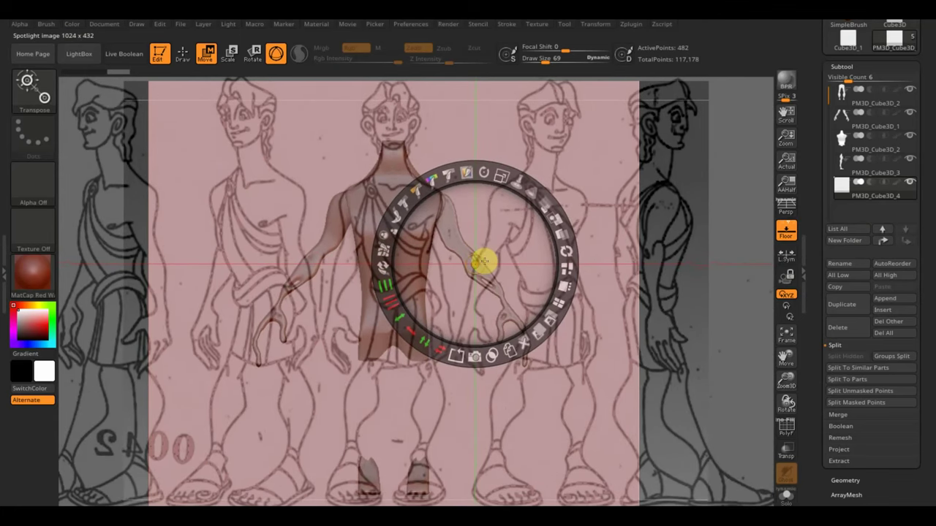
key("z")
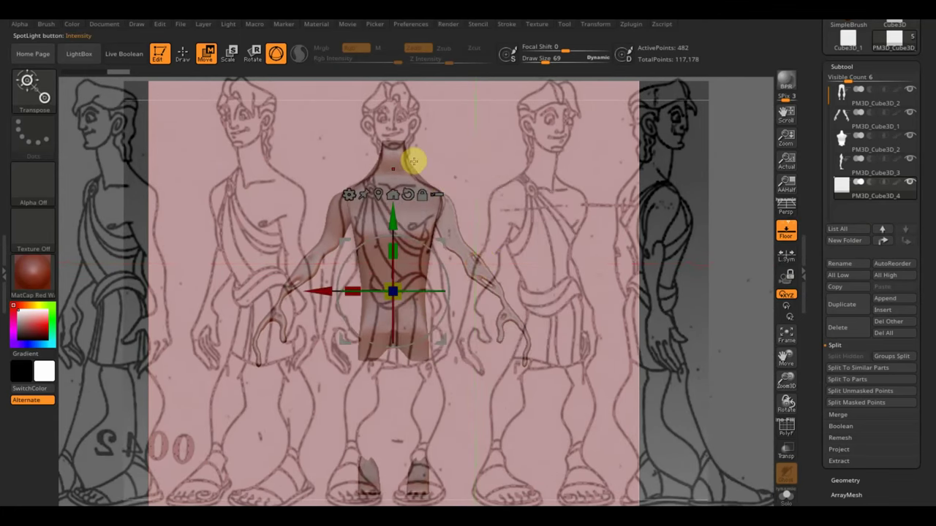
Return to Draw at size 26, hide the reference overlay, and expand Tool > Geometry.
left_click(181, 57)
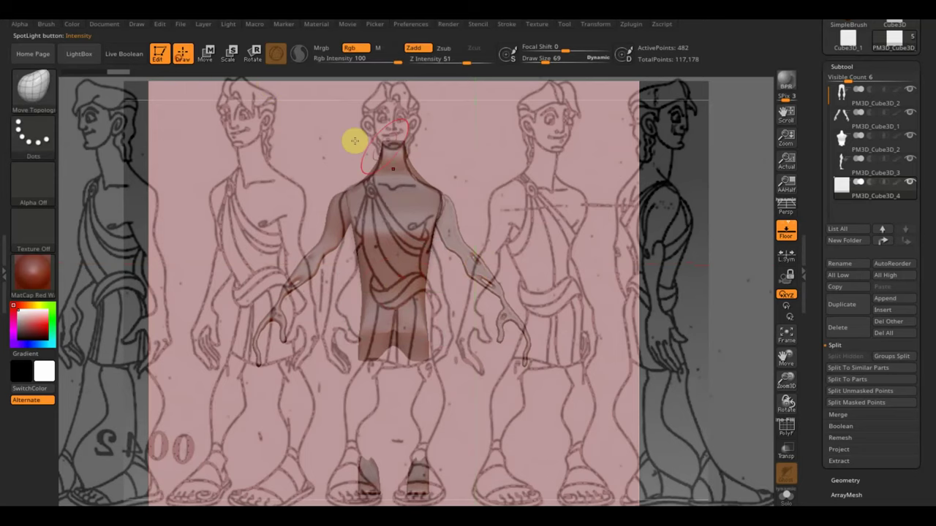
left_click_drag(568, 60, 537, 60)
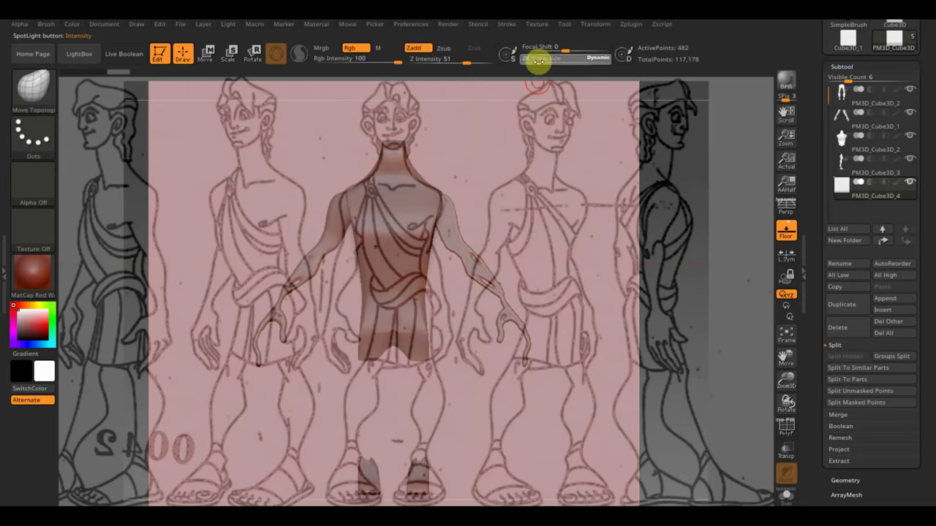
key("shift+z")
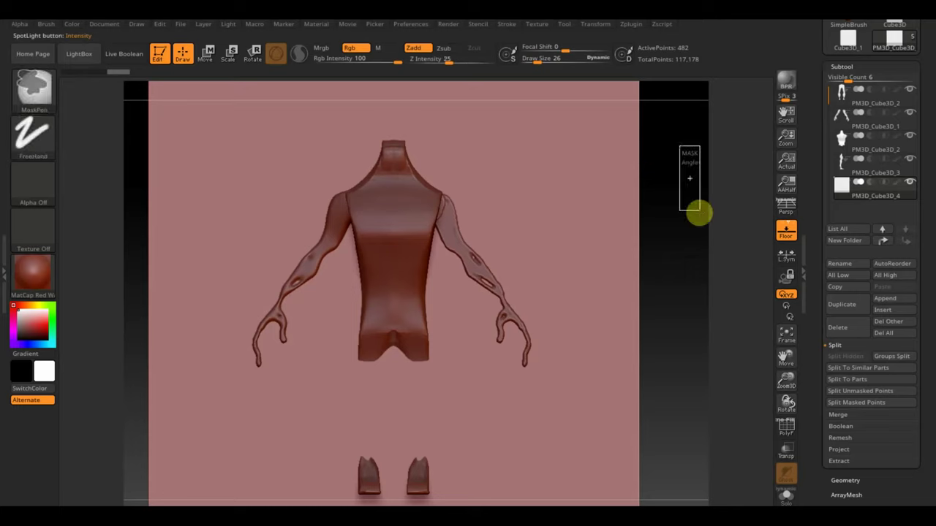
left_click(845, 479)
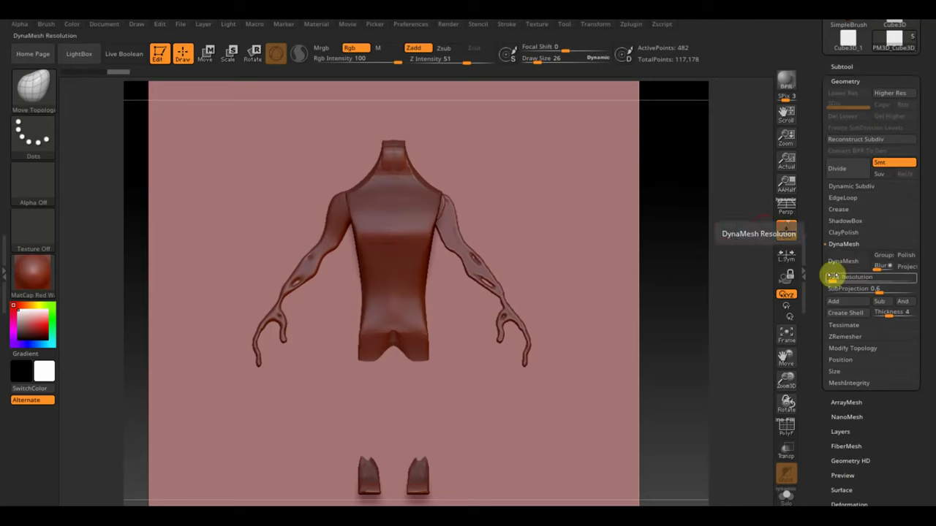
DynaMesh the model at resolution 128 and resize the brush to 21.
left_click(845, 261)
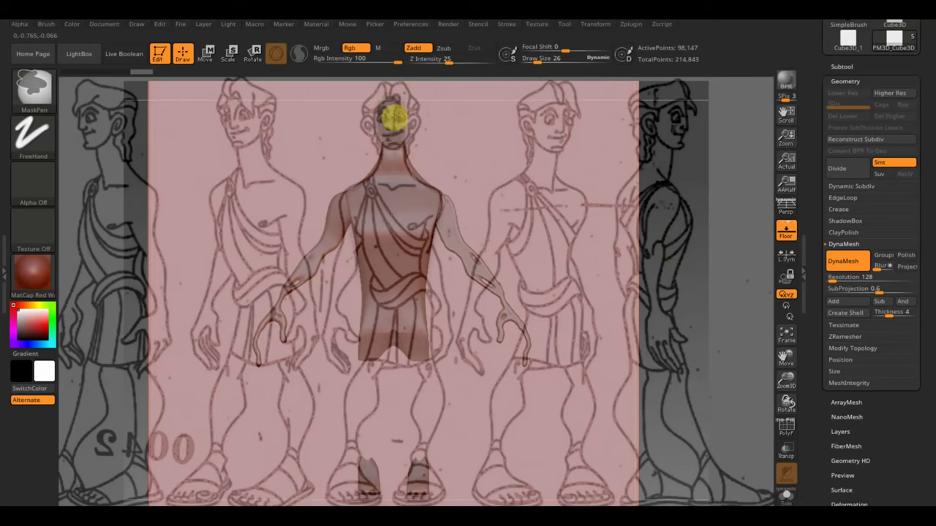
left_click_drag(393, 117, 383, 115, "ctrl")
left_click_drag(574, 59, 538, 62)
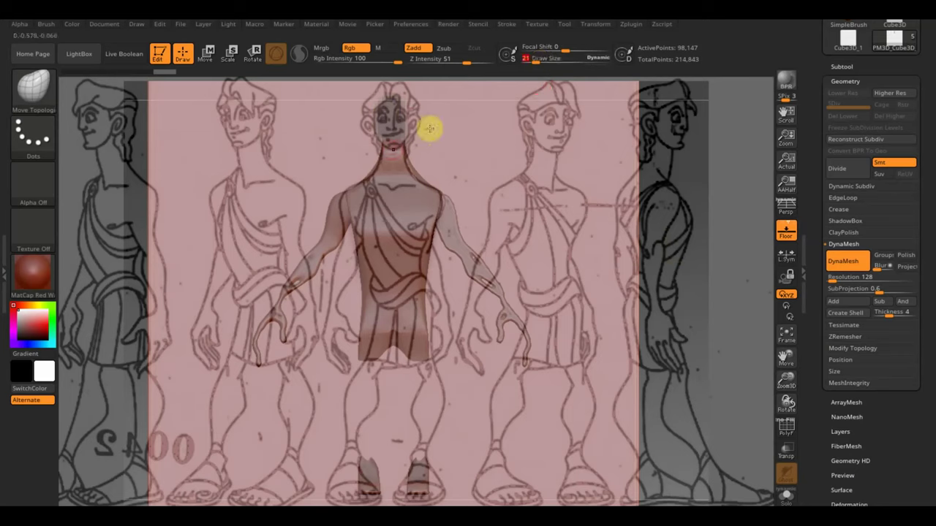
left_click(526, 63)
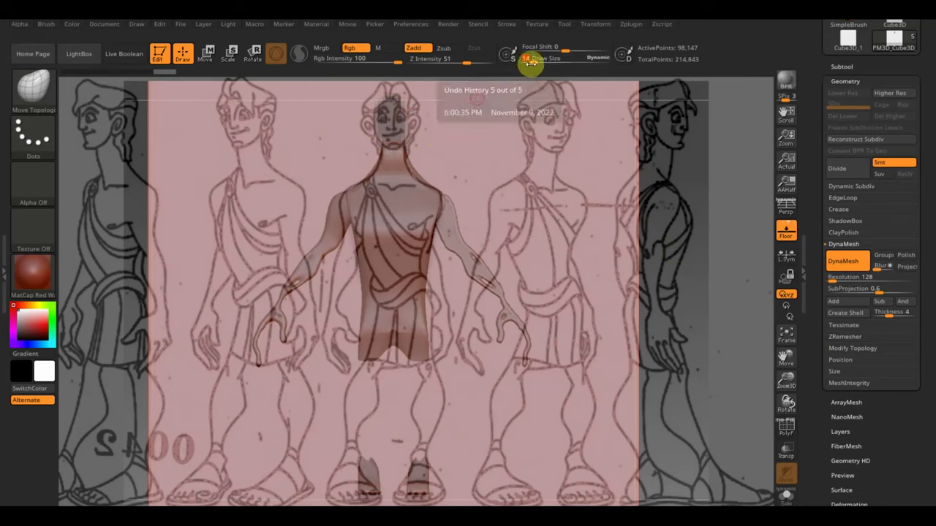
Mask and smooth the head region into a rounded shape.
key("ctrl")
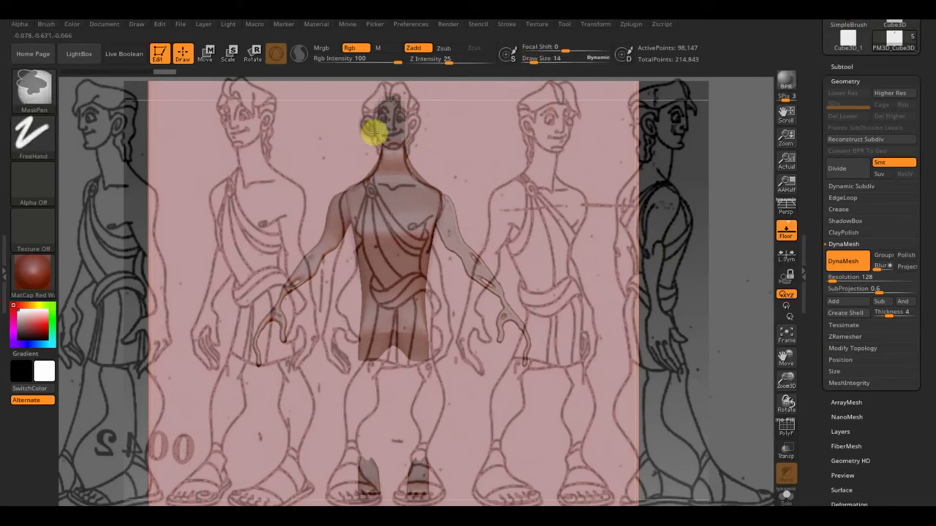
key("ctrl")
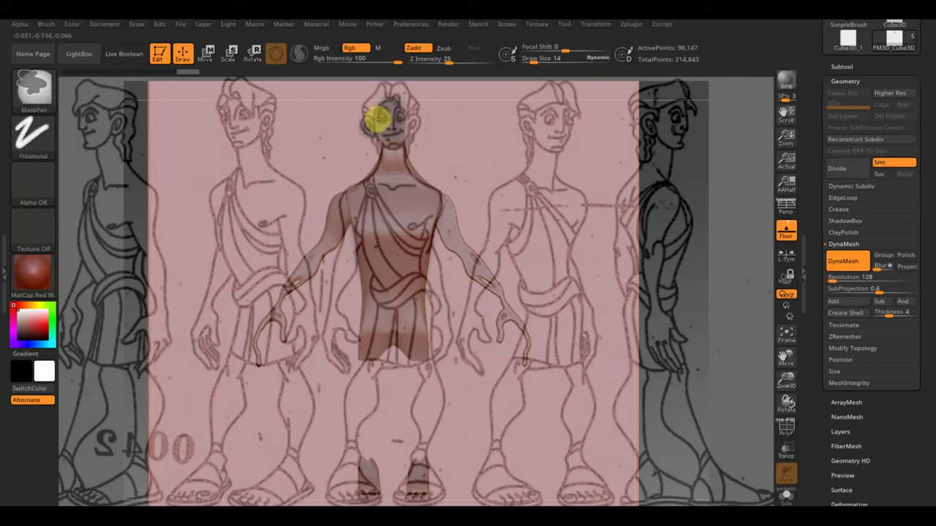
key("shift")
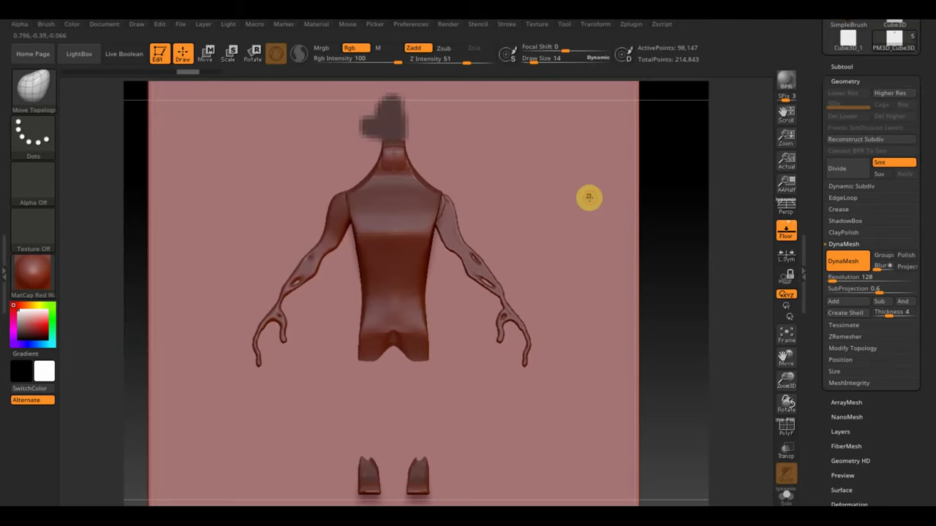
key("ctrl")
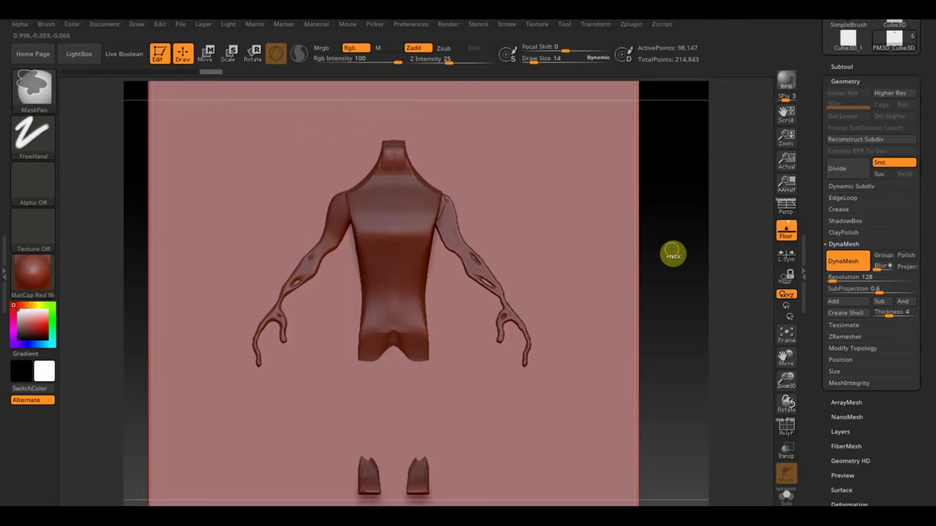
Divide the mesh to about 1.57 million points, refine the mask, and view the side.
key("ctrl+d")
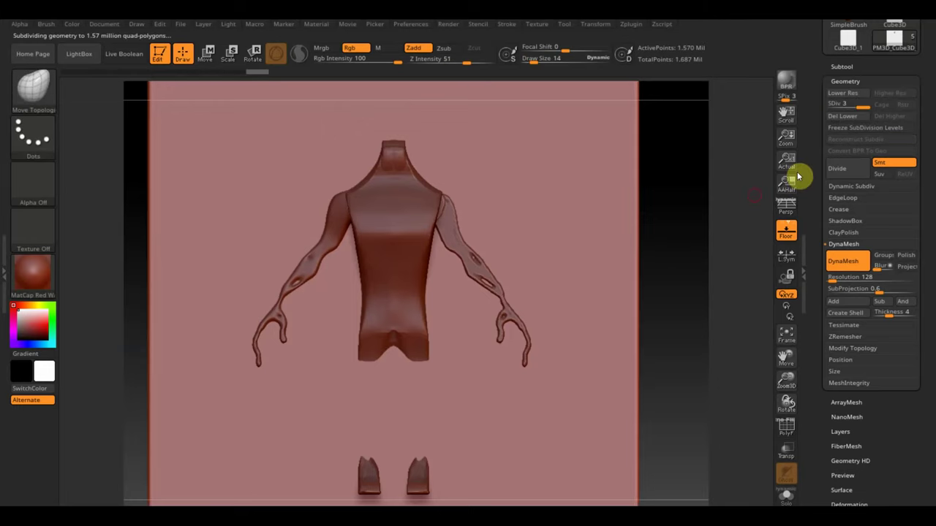
left_click(846, 115)
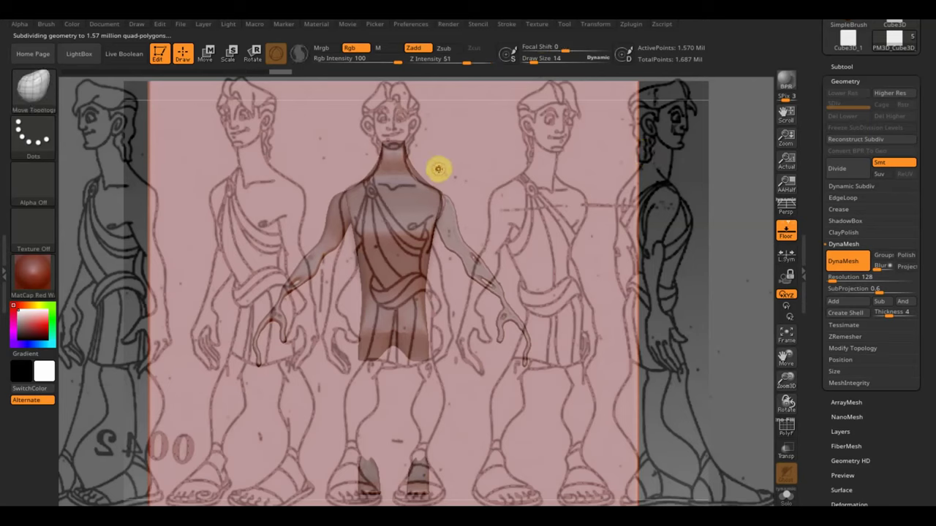
key("ctrl")
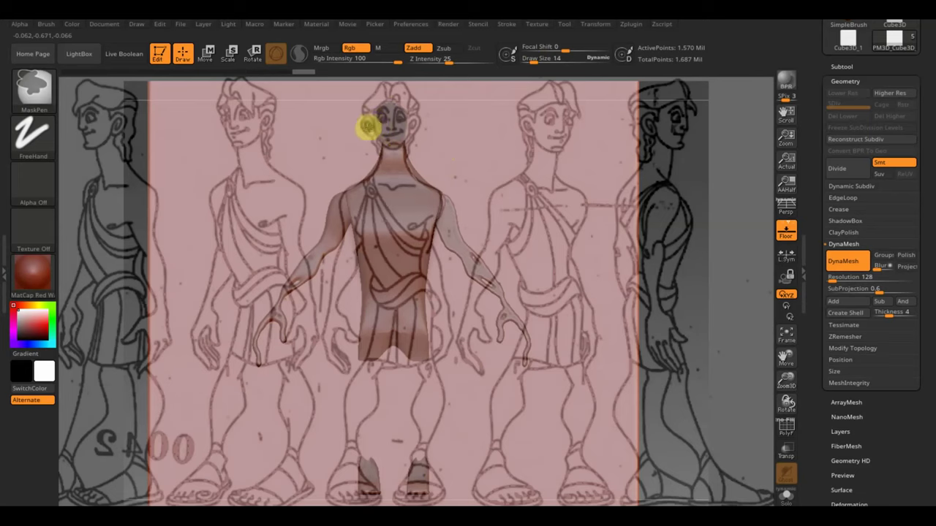
key("ctrl")
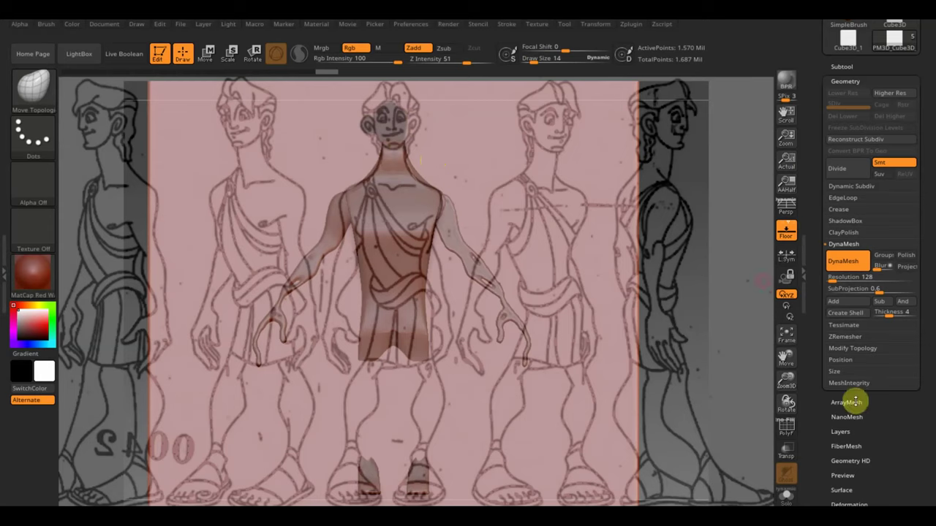
left_click(852, 348)
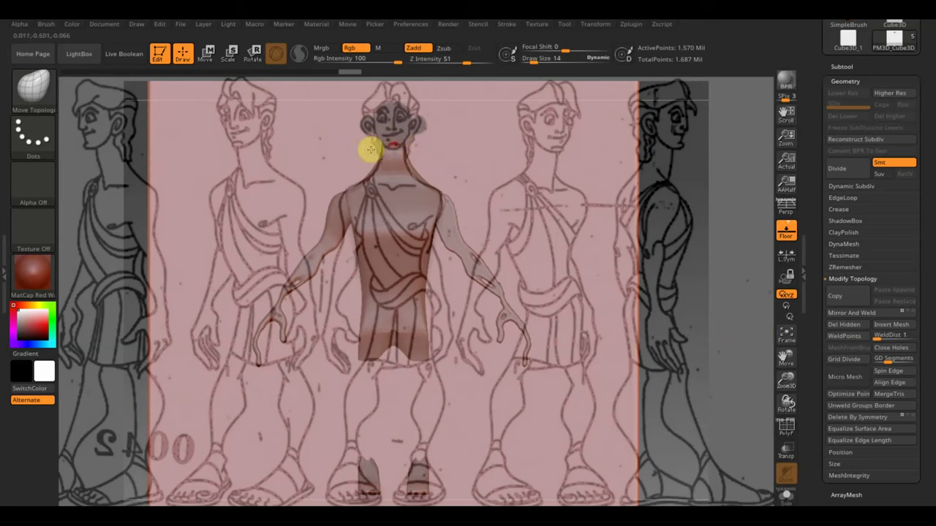
key("shift")
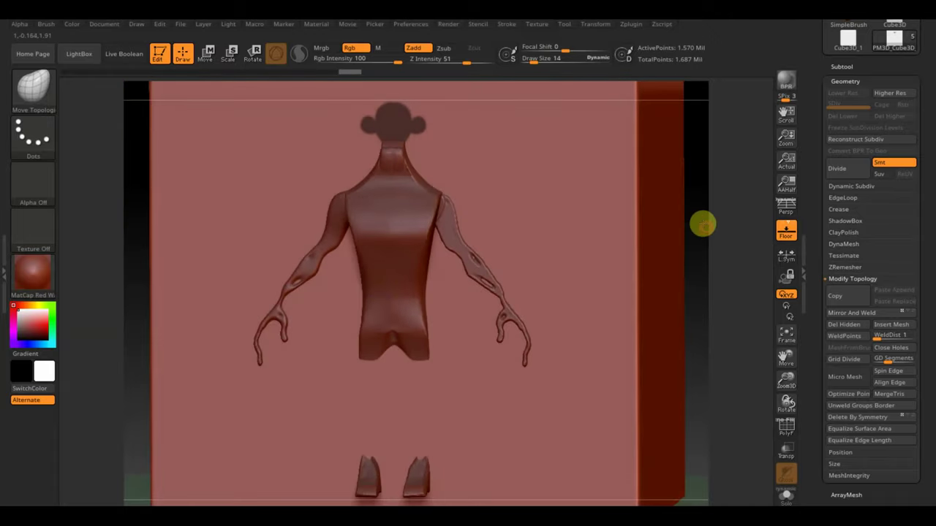
left_click_drag(700, 224, 230, 327, "shift")
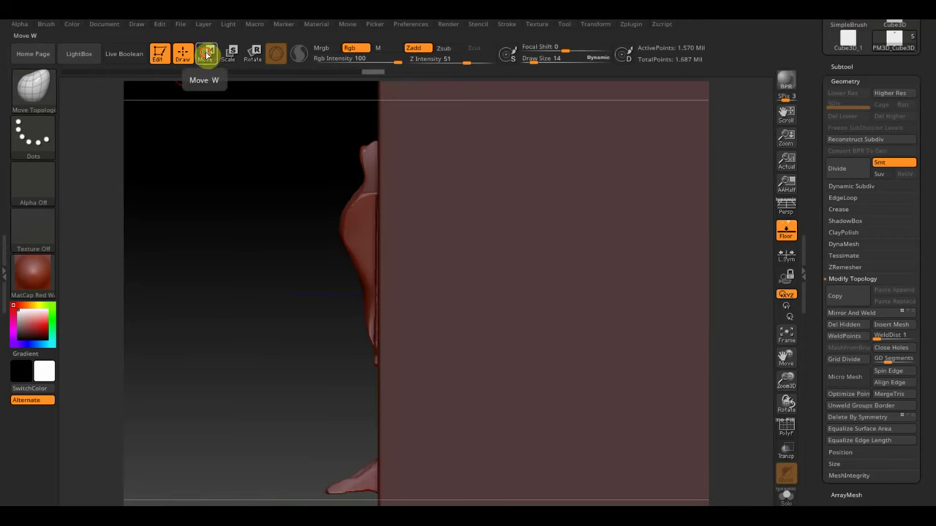
Shift the mesh along its depth axis with the Move gizmo and briefly check the reference.
left_click(206, 54)
mouse_move(559, 291)
left_mouse_down()
mouse_move(180, 324)
mouse_move(226, 326)
left_mouse_up()
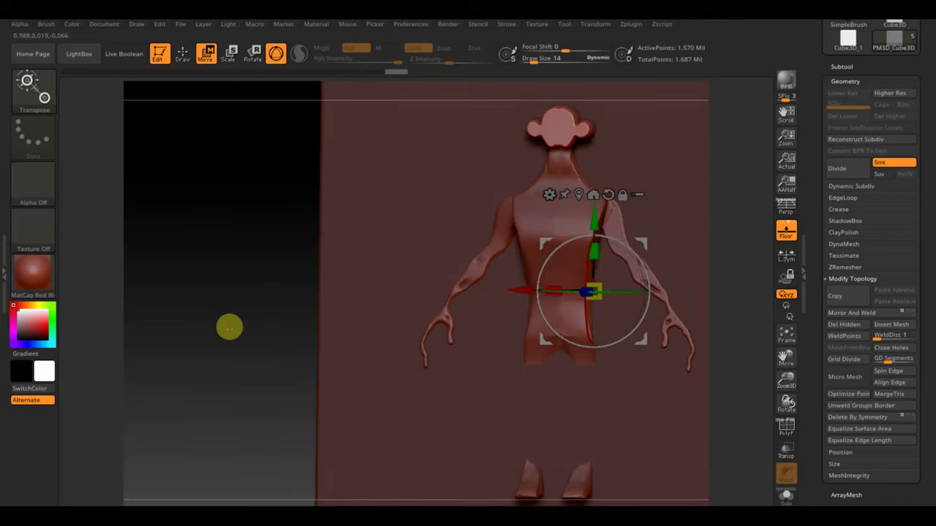
left_click_drag(247, 295, 133, 293, "alt")
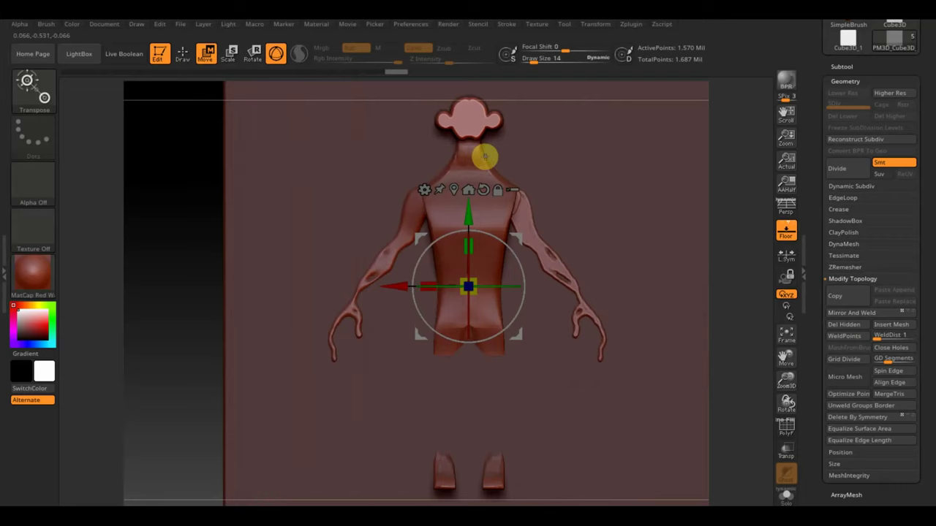
key("shift+z")
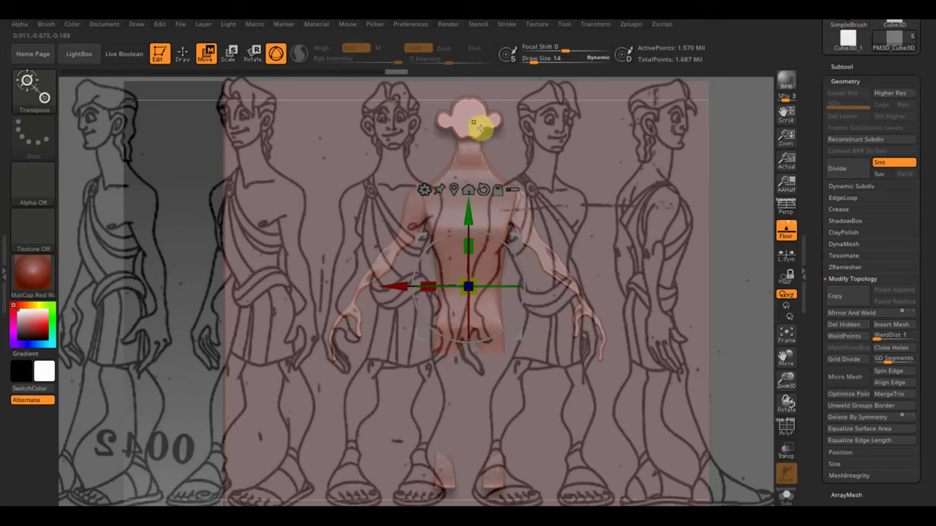
key("shift+z")
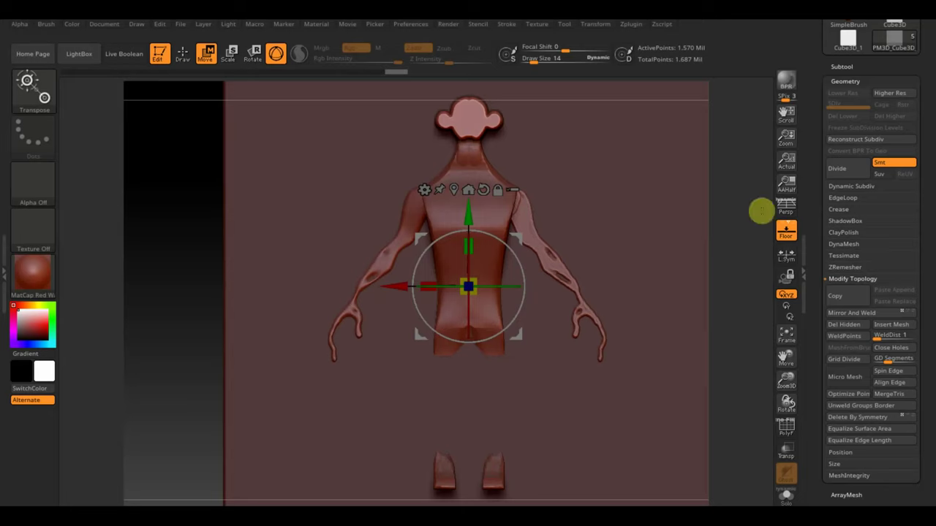
Snap to an exact side view, clear the mask, and return to Draw mode.
left_click_drag(255, 261, 112, 277)
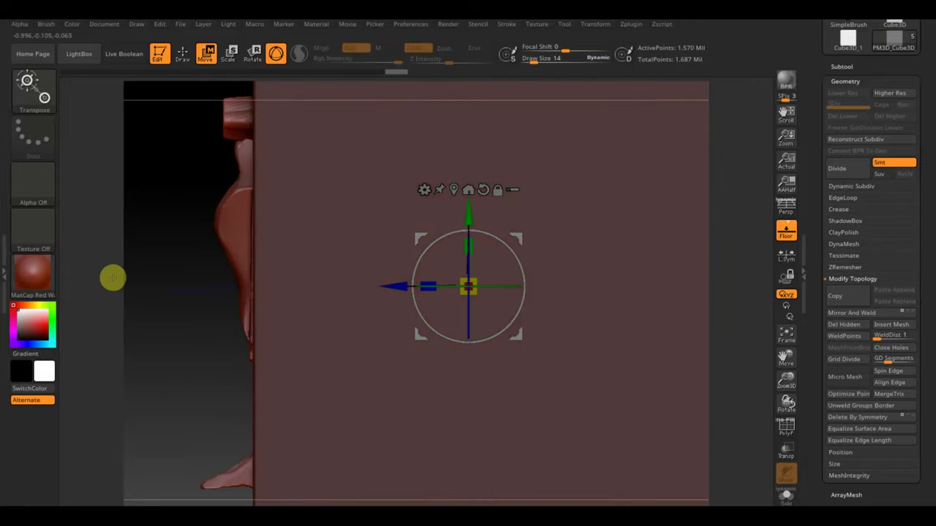
key("ctrl")
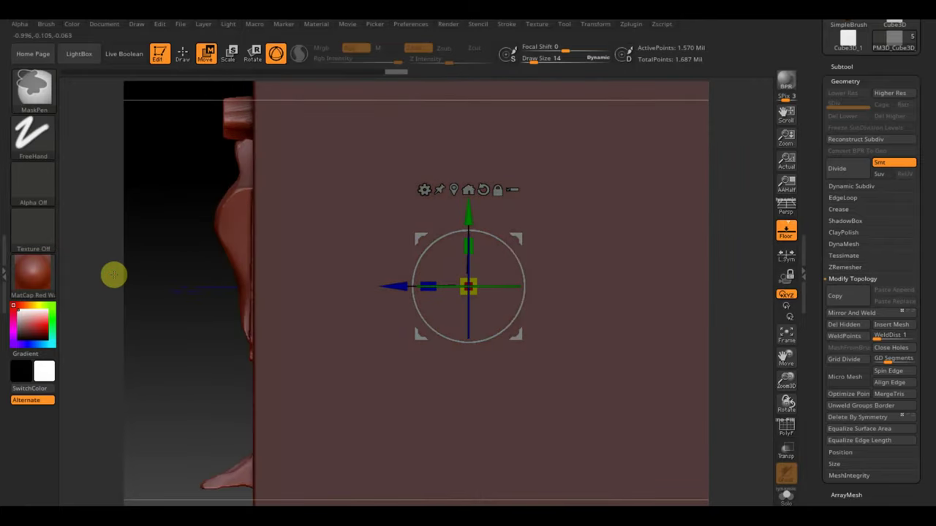
left_click(113, 275, "ctrl")
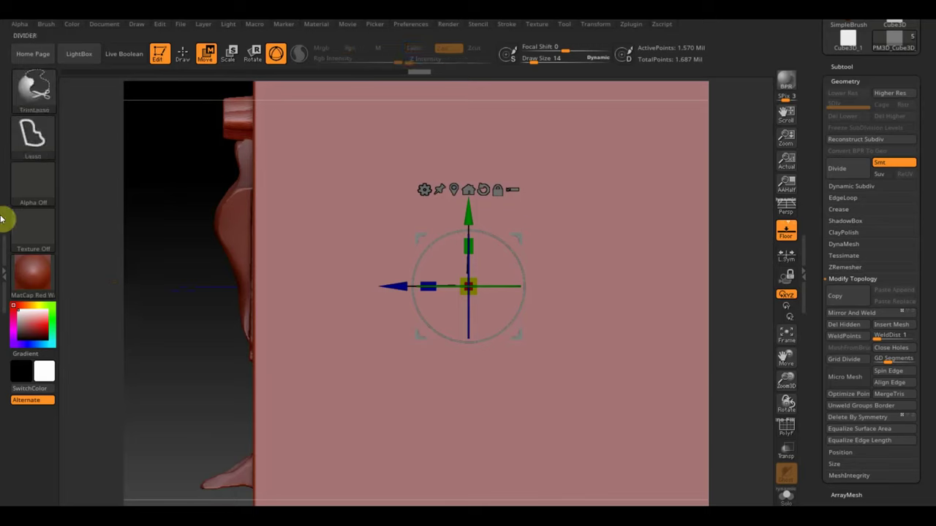
left_click(183, 54)
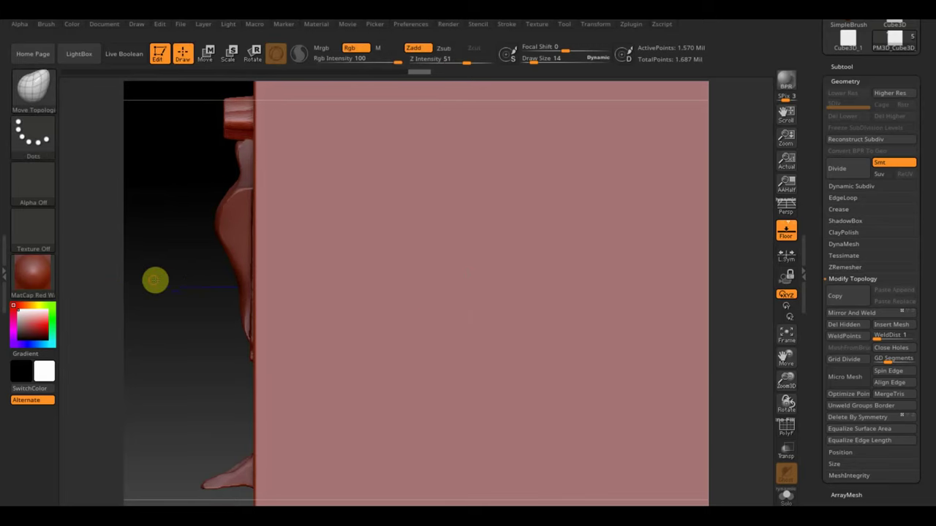
Mask the side knob areas and hide the large pink front plane, leaving only the body.
left_click_drag(154, 277, 241, 378, "alt")
mouse_move(233, 165)
left_mouse_down("ctrl")
mouse_move(298, 260)
mouse_move(332, 275)
left_mouse_up("ctrl")
left_click(230, 256, "ctrl")
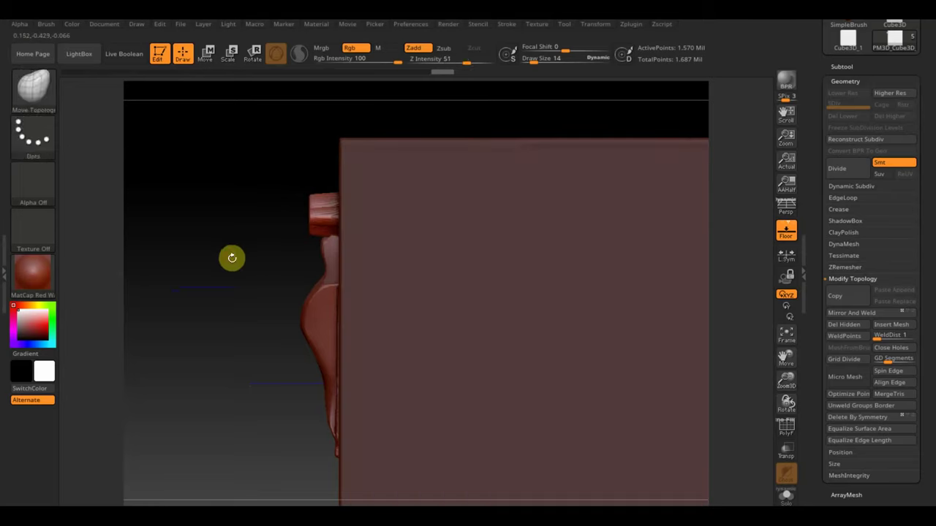
left_click(223, 146, "ctrl")
key("ctrl+shift")
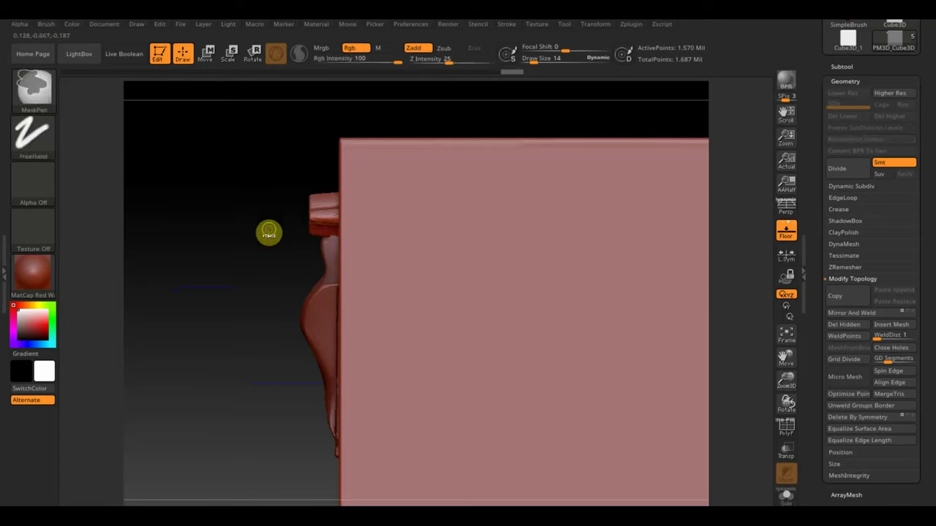
left_click_drag(245, 184, 273, 299, "ctrl")
left_click_drag(234, 129, 333, 255, "ctrl")
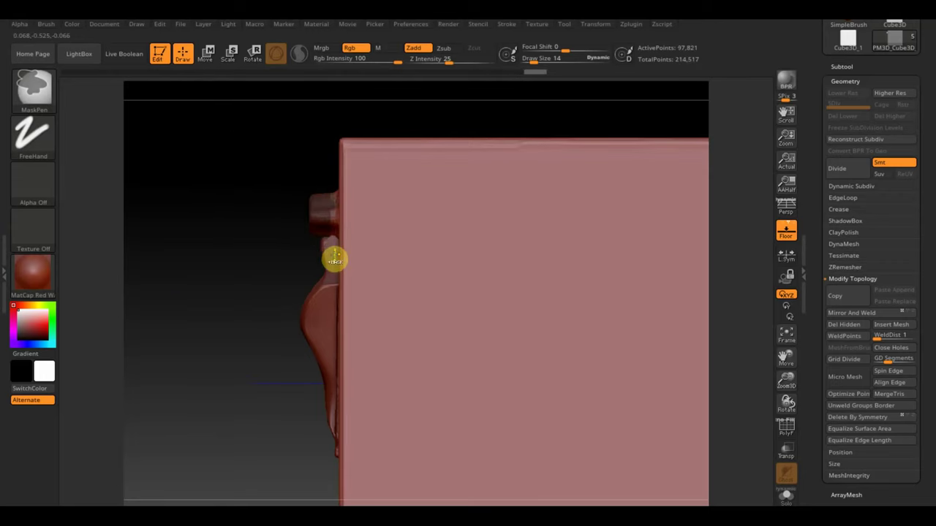
left_click(335, 257, "ctrl")
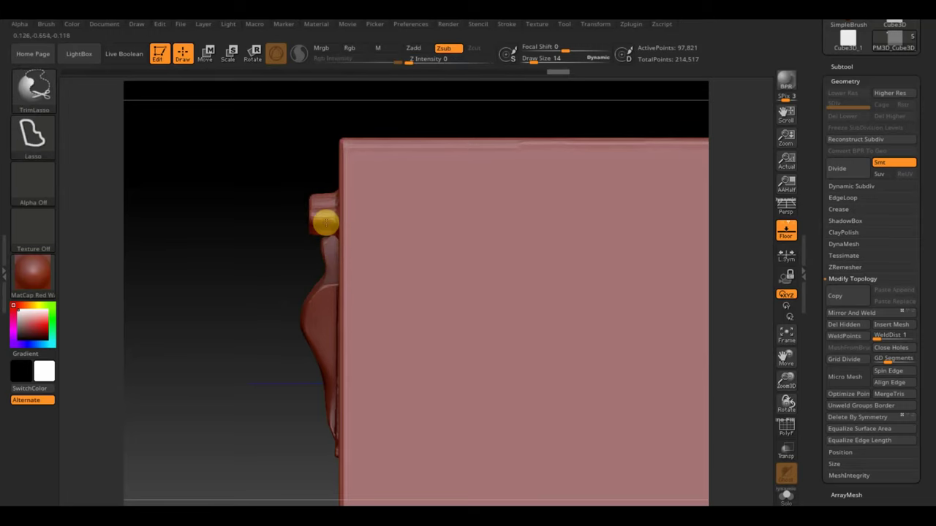
left_click(324, 219, "ctrl+shift")
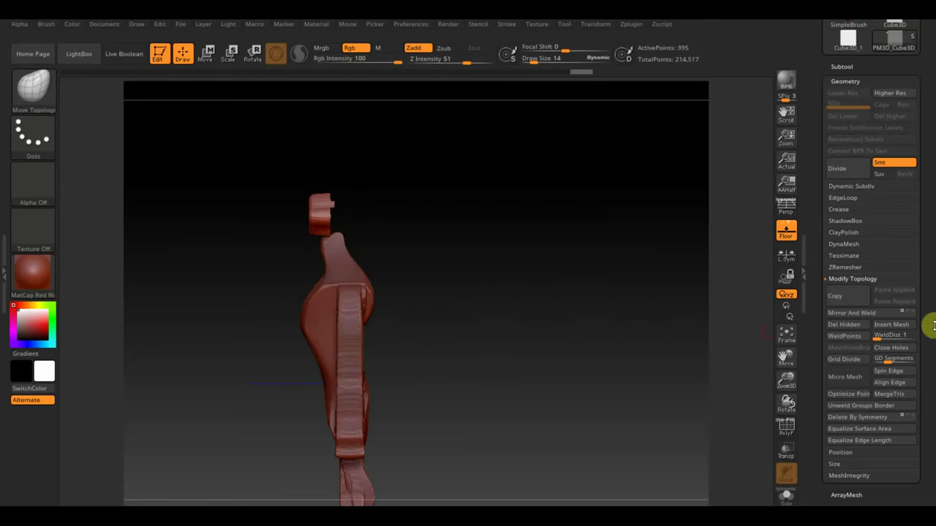
Delete hidden geometry, Mirror And Weld the head block, and slide the mirrored copy inward.
left_click(854, 326)
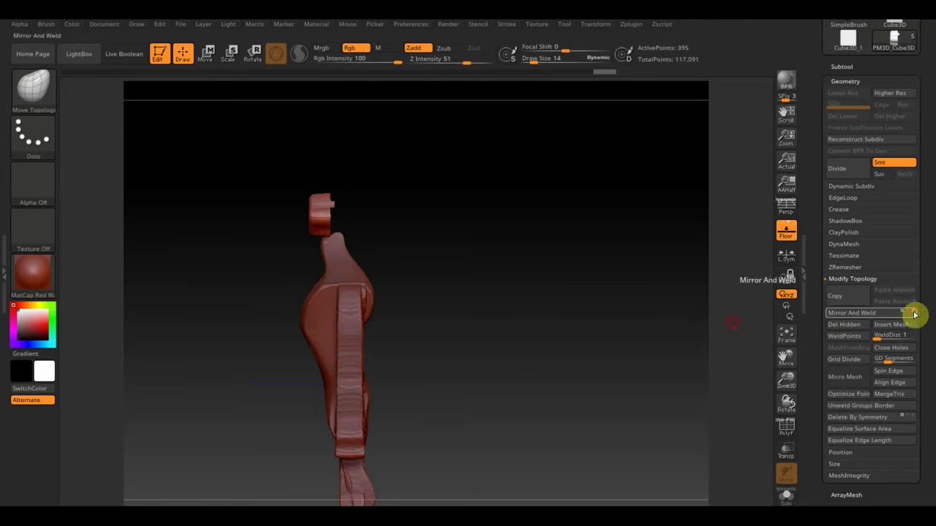
left_click(855, 314)
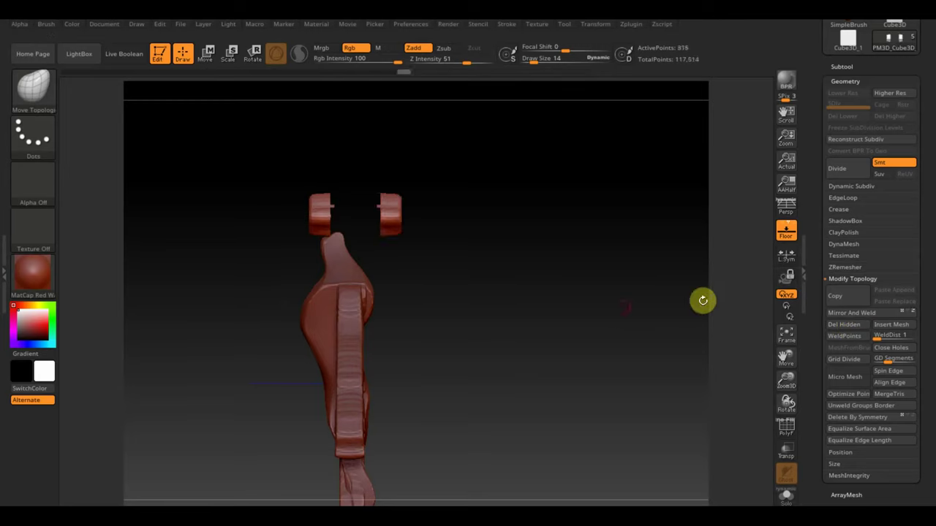
left_click_drag(545, 330, 362, 152, "ctrl")
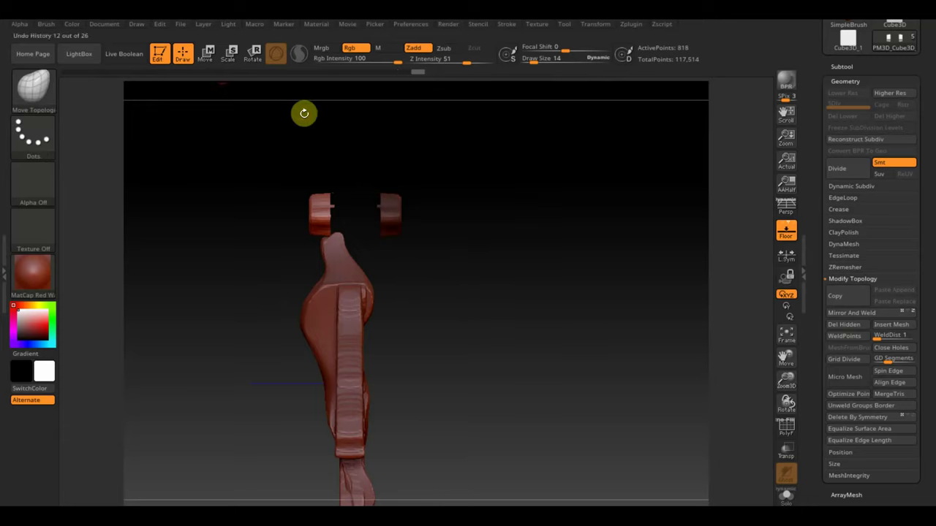
left_click(205, 53)
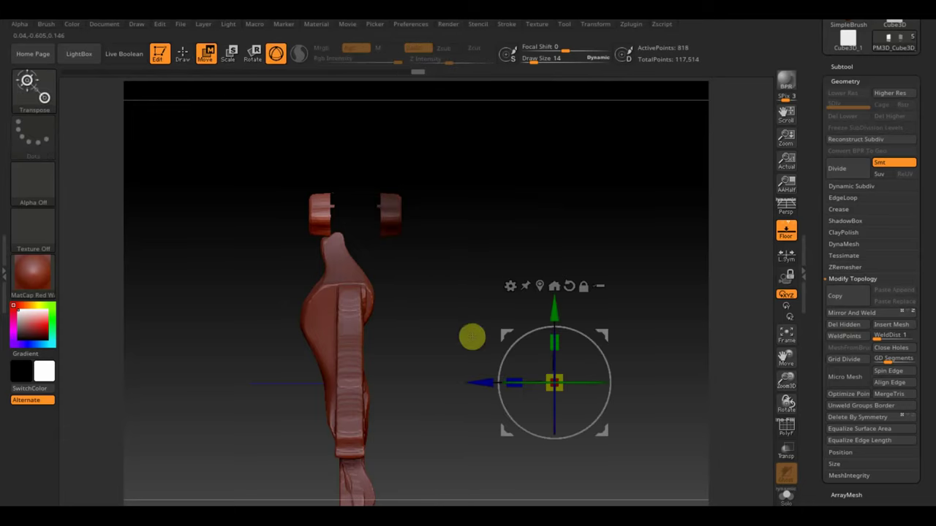
left_click(469, 313, "ctrl")
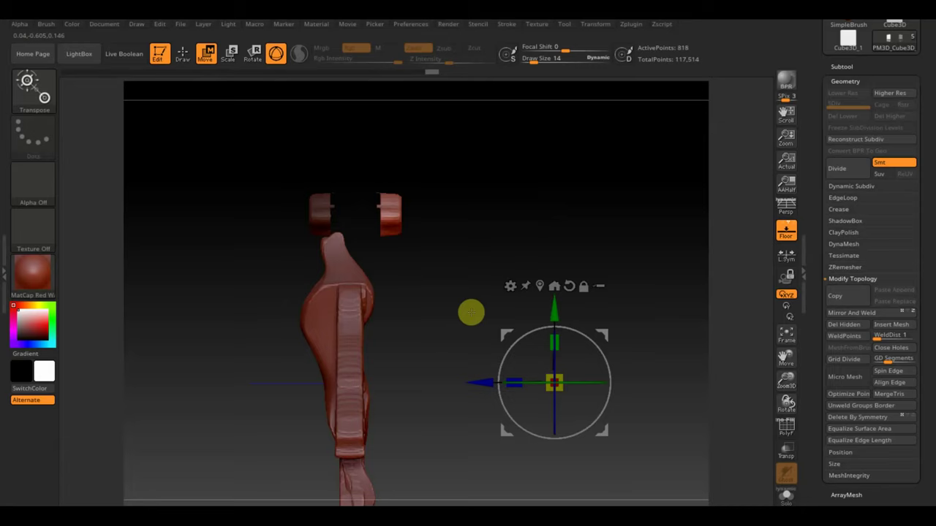
left_click_drag(484, 383, 433, 386)
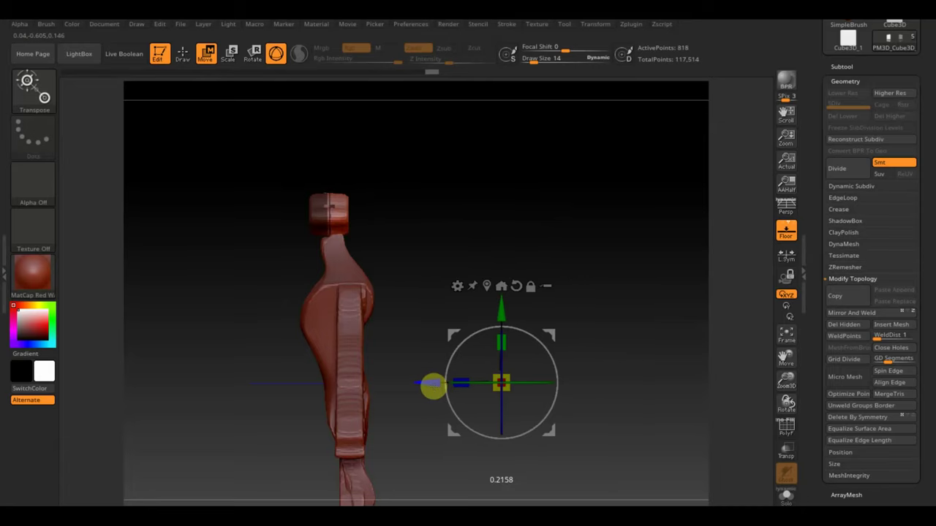
mouse_move(547, 215)
left_mouse_down()
mouse_move(604, 214)
mouse_move(589, 236)
mouse_move(570, 241)
mouse_move(551, 220)
mouse_move(591, 205)
mouse_move(641, 215)
mouse_move(616, 217)
left_mouse_up()
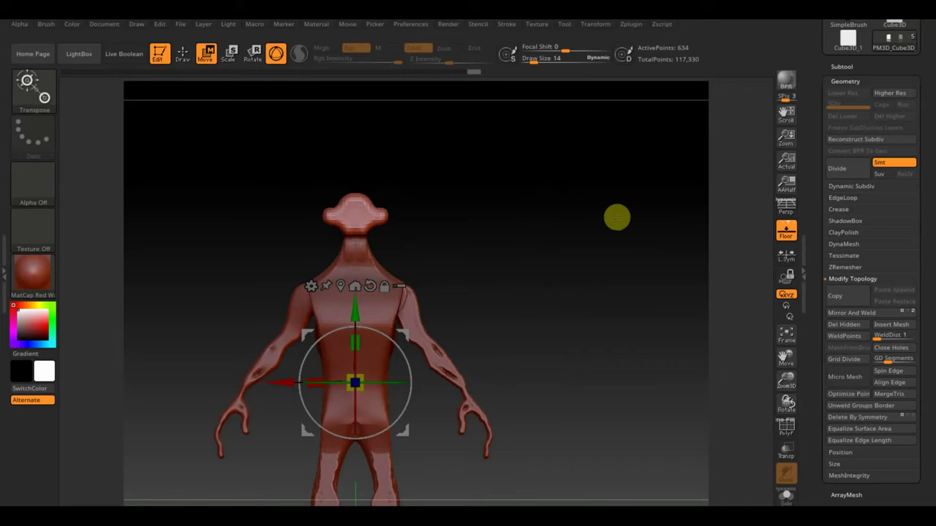
Return to Draw at brush size 51 and mask the torso's middle section from above.
left_click(184, 52)
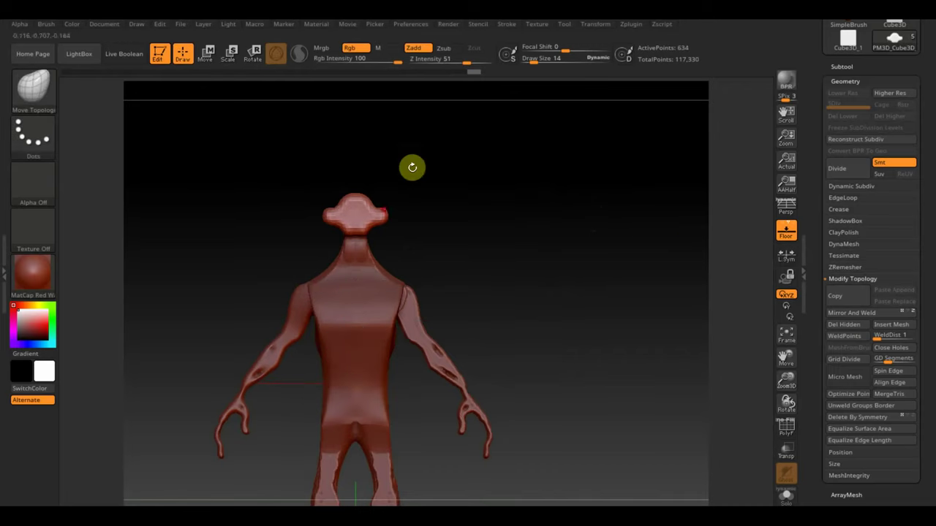
left_click_drag(541, 62, 537, 66)
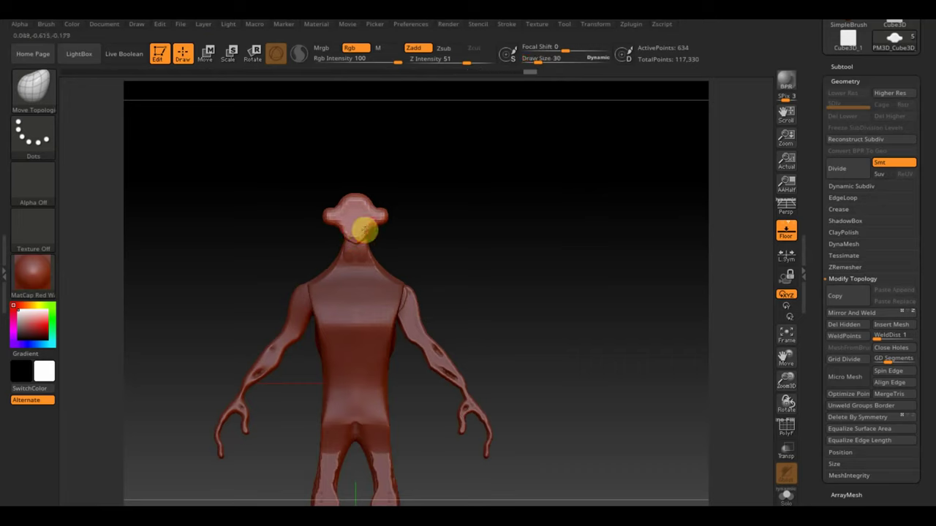
mouse_move(455, 202)
left_mouse_down()
mouse_move(474, 367)
mouse_move(491, 367)
left_mouse_up()
key("ctrl")
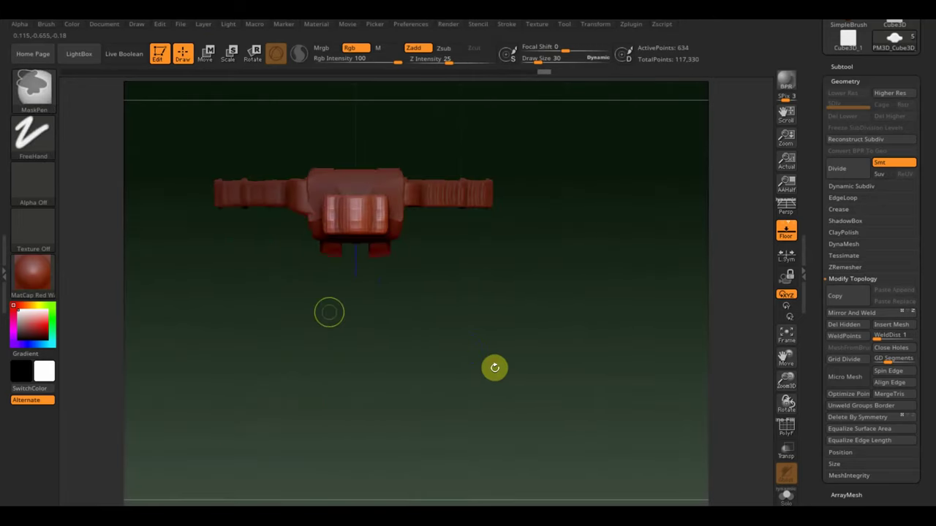
left_click_drag(254, 156, 337, 205, "ctrl")
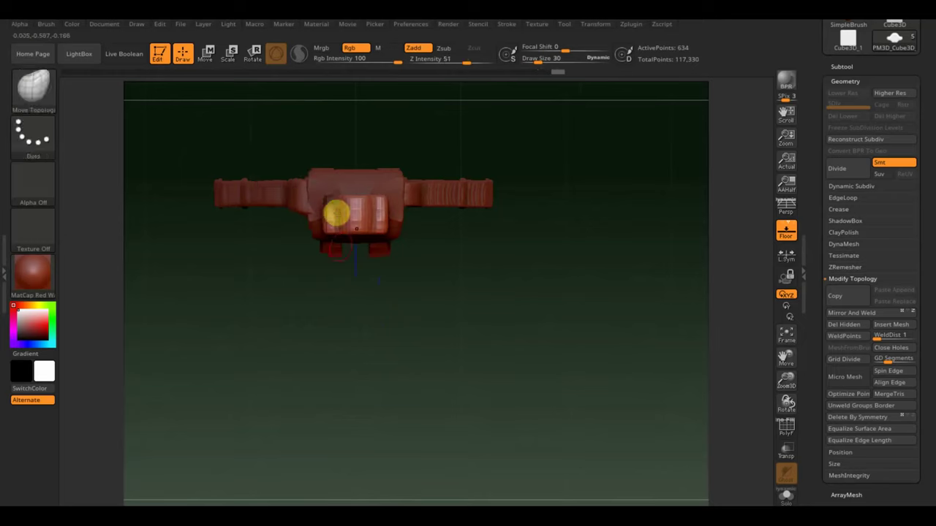
left_click_drag(342, 291, 305, 220, "ctrl")
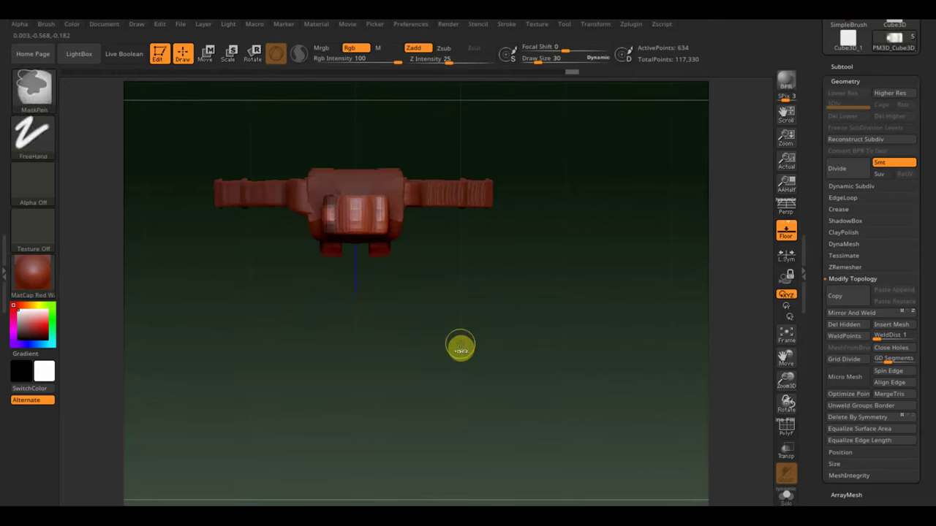
Invert the mask, set Draw Size to 58, then clear the mask and face front.
left_click(460, 346, "ctrl")
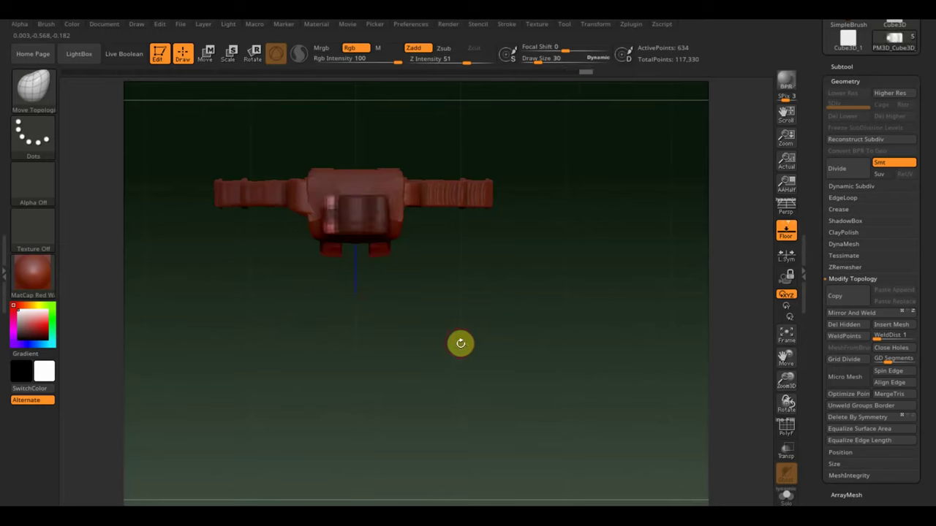
left_click(522, 60)
type("58")
key("Return")
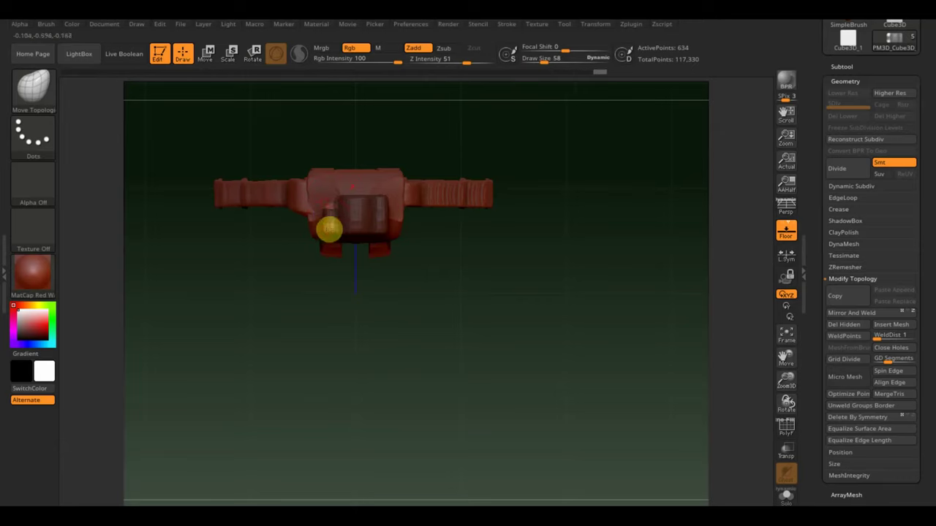
left_click(548, 289, "ctrl")
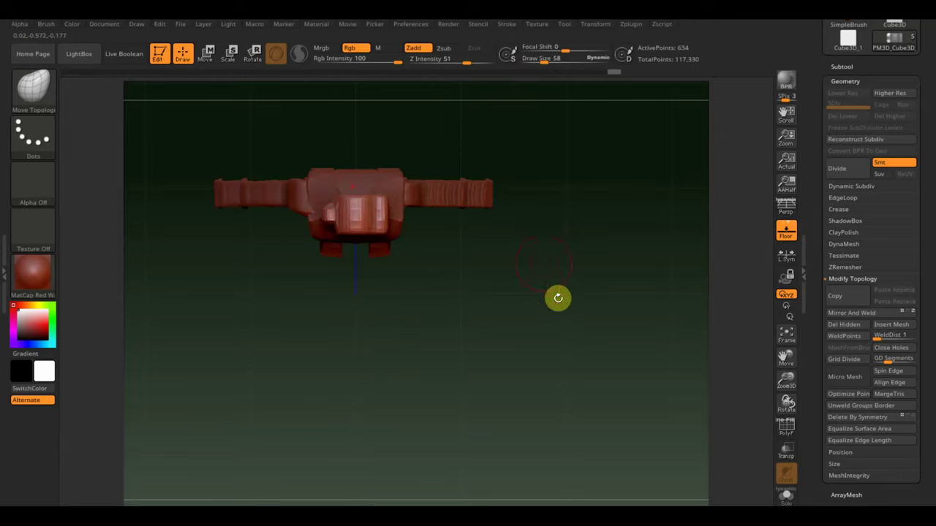
mouse_move(558, 292)
left_mouse_down()
mouse_move(548, 221)
mouse_move(518, 253)
mouse_move(528, 293)
mouse_move(522, 275)
mouse_move(529, 282)
mouse_move(577, 205)
mouse_move(600, 271)
mouse_move(536, 187)
mouse_move(545, 207)
mouse_move(575, 213)
left_mouse_up()
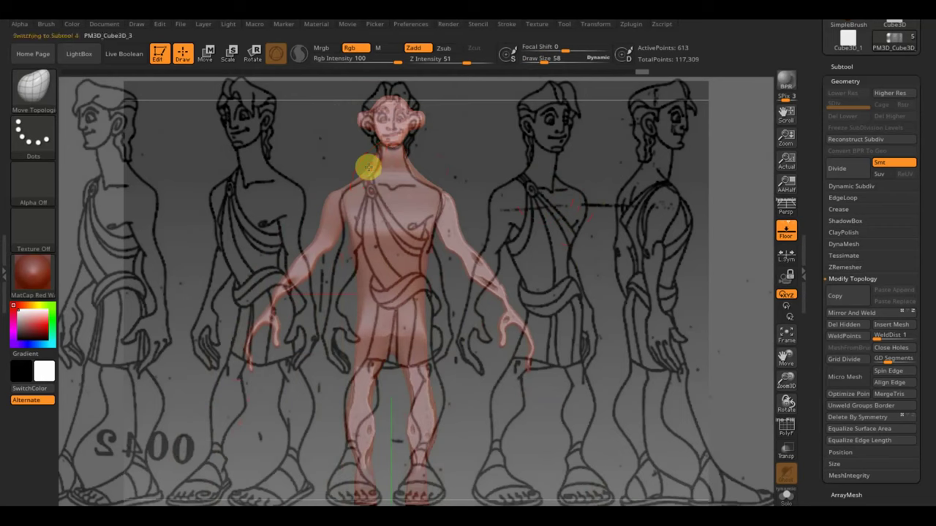
Select the arms subtool and shift the left arm into place with the transpose gizmo.
left_click(367, 167, "alt")
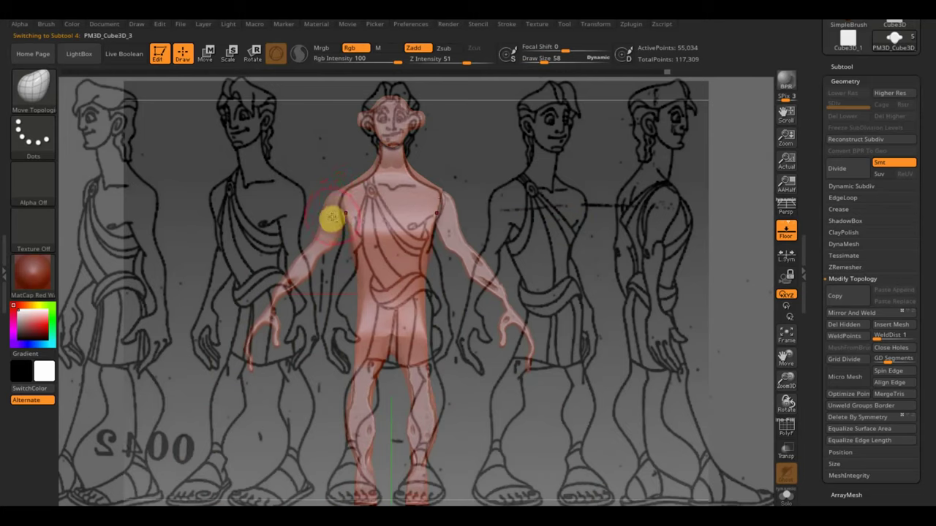
left_click(331, 217, "alt")
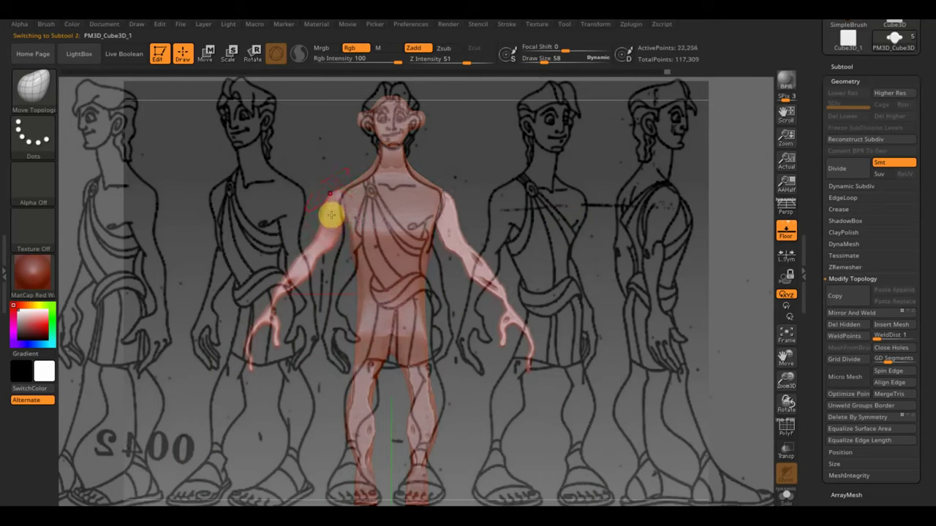
left_click(206, 52)
left_click_drag(402, 239, 387, 207)
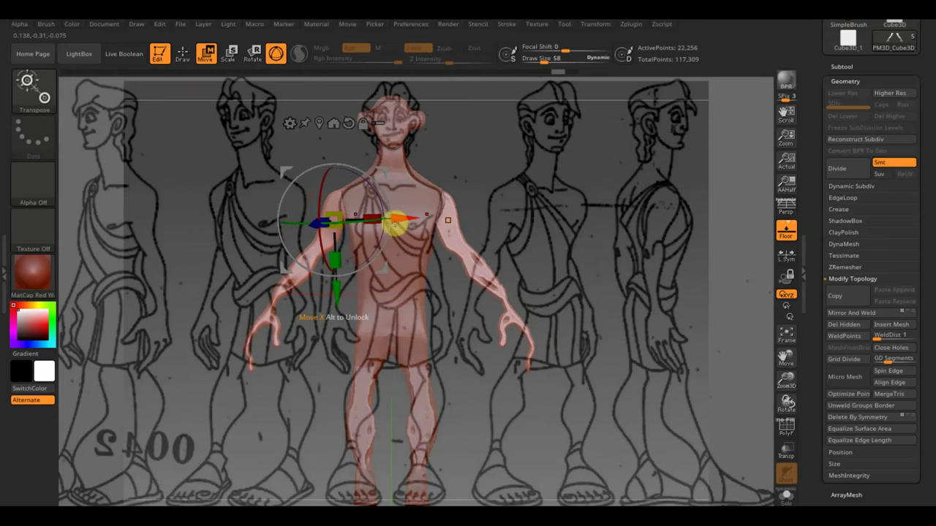
left_click_drag(402, 223, 413, 222)
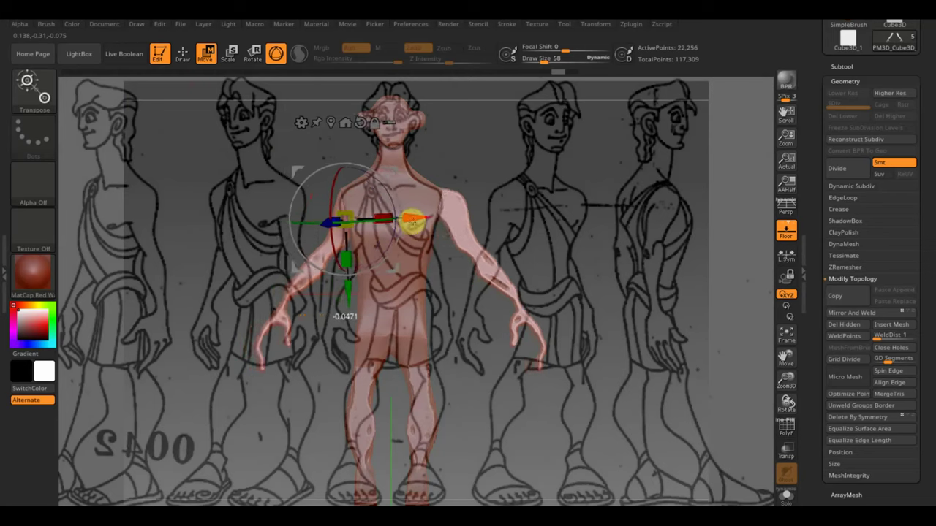
Mirror and weld the left arm onto the right side and return to Draw mode.
key("shift+z")
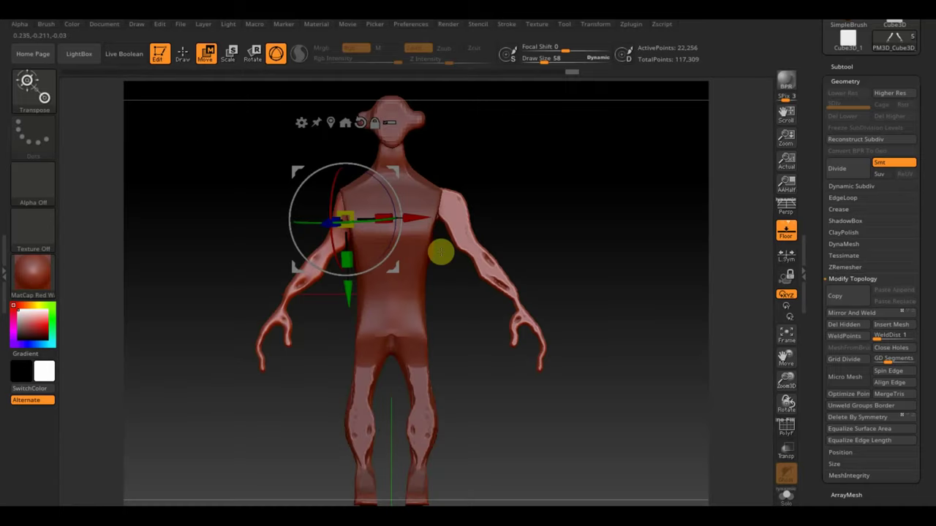
mouse_move(558, 216)
left_mouse_down()
mouse_move(591, 224)
mouse_move(618, 215)
mouse_move(570, 215)
mouse_move(606, 213)
left_mouse_up()
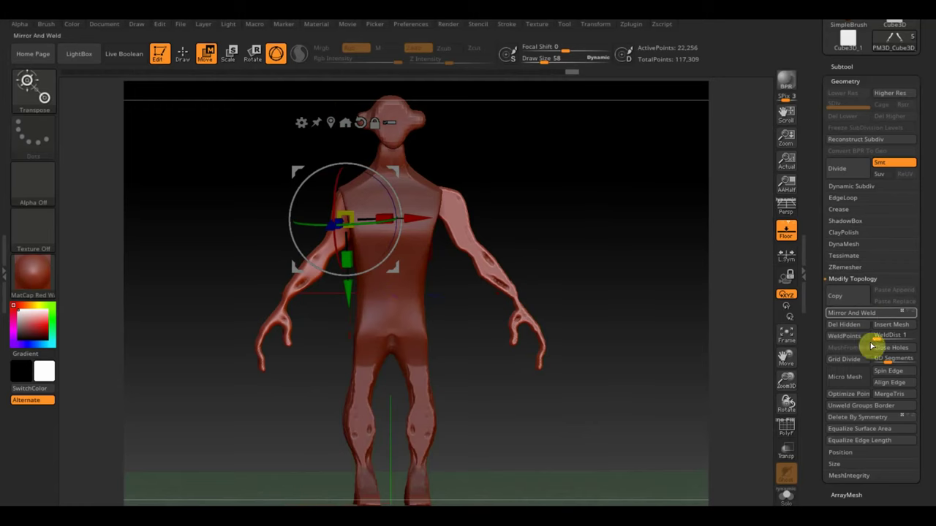
left_click(870, 313)
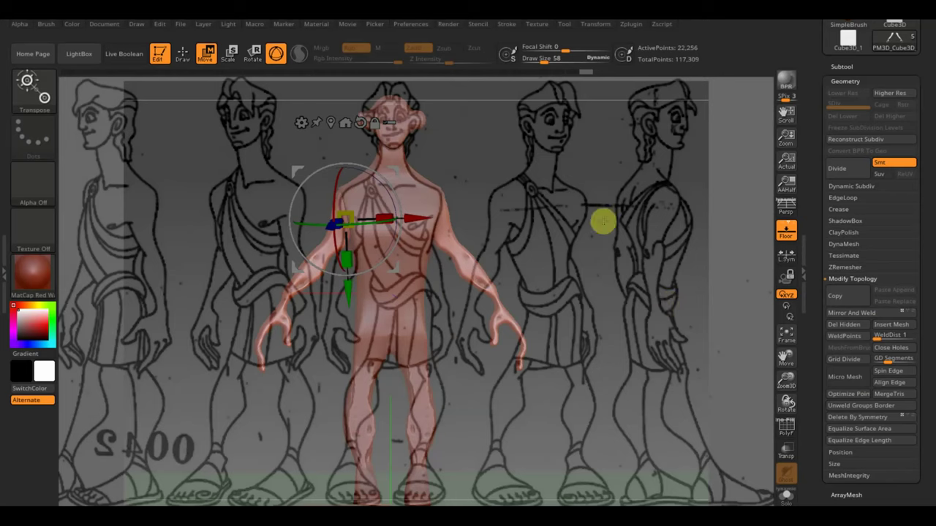
left_click(183, 57)
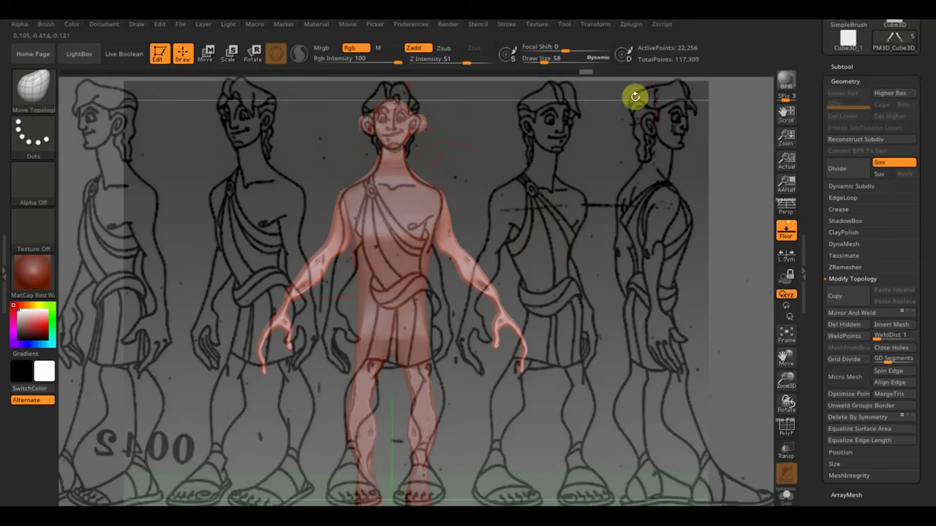
Orbit to a side profile and move and scale up the turnaround sheet behind it in Spotlight.
left_click_drag(593, 222, 643, 233, "shift")
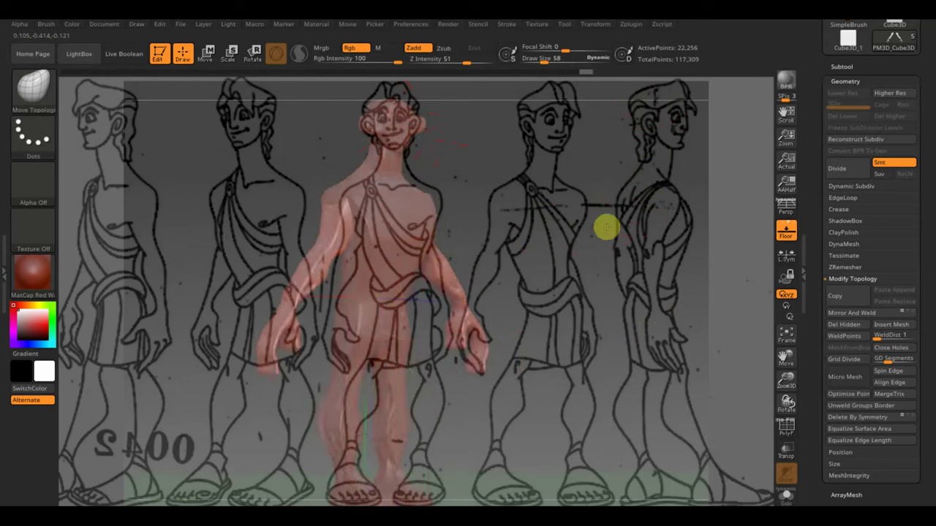
mouse_move(535, 253)
left_mouse_down()
mouse_move(519, 265)
mouse_move(716, 273)
mouse_move(547, 275)
mouse_move(563, 271)
mouse_move(567, 302)
left_mouse_up()
mouse_move(589, 255)
left_mouse_down()
mouse_move(580, 252)
mouse_move(621, 324)
mouse_move(586, 312)
left_mouse_up()
key("shift+z")
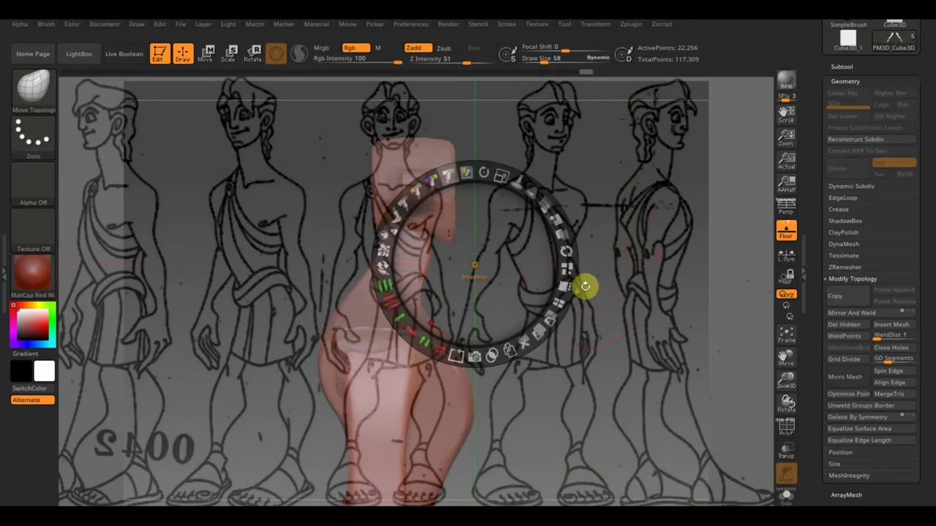
mouse_move(570, 271)
left_mouse_down()
mouse_move(447, 280)
mouse_move(286, 323)
left_mouse_up()
mouse_move(269, 228)
left_mouse_down()
mouse_move(312, 259)
mouse_move(109, 378)
mouse_move(114, 394)
mouse_move(135, 398)
mouse_move(134, 384)
mouse_move(129, 401)
left_mouse_up()
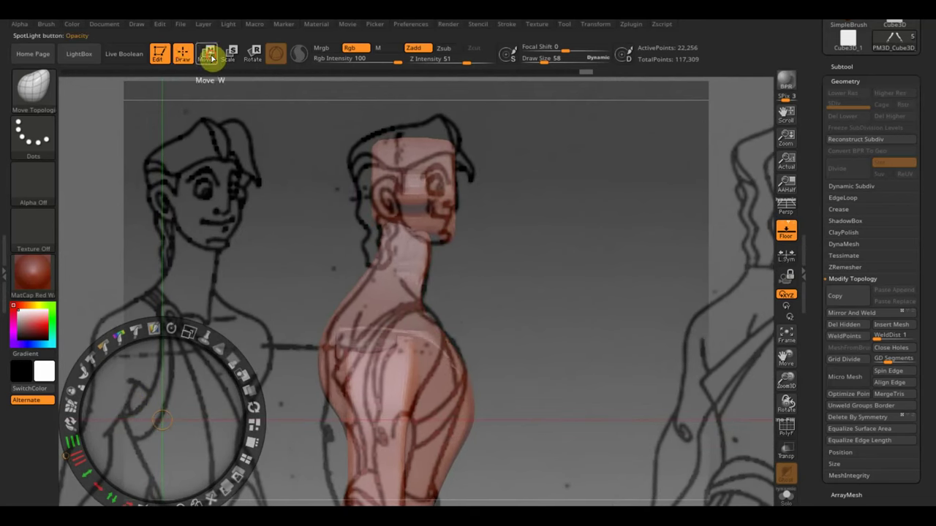
Return to Draw mode, close Spotlight, select the head subtool and reduce the brush size.
left_click(209, 54)
left_click(183, 57)
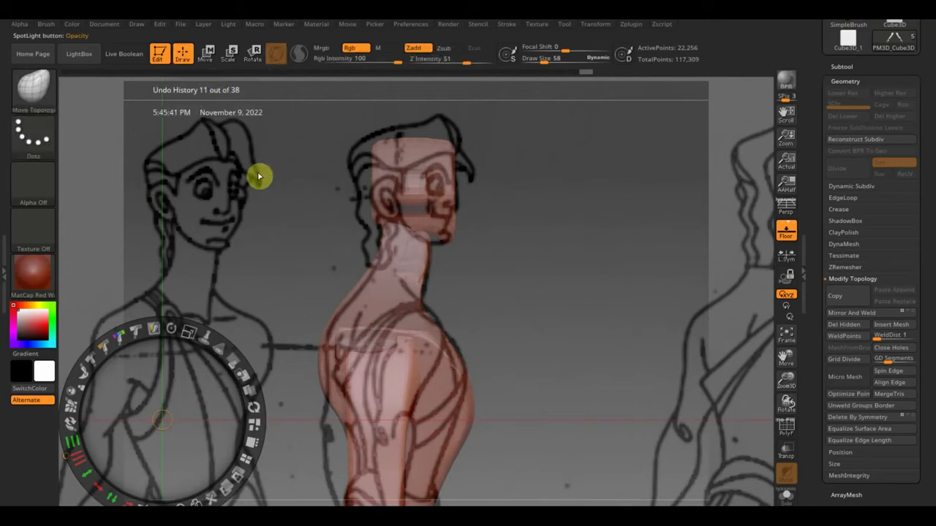
key("z")
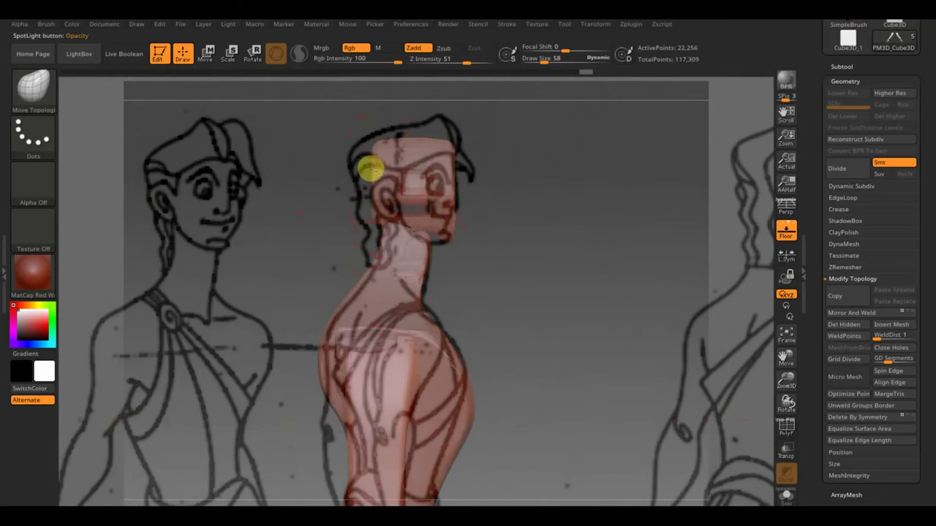
left_click(370, 169, "alt")
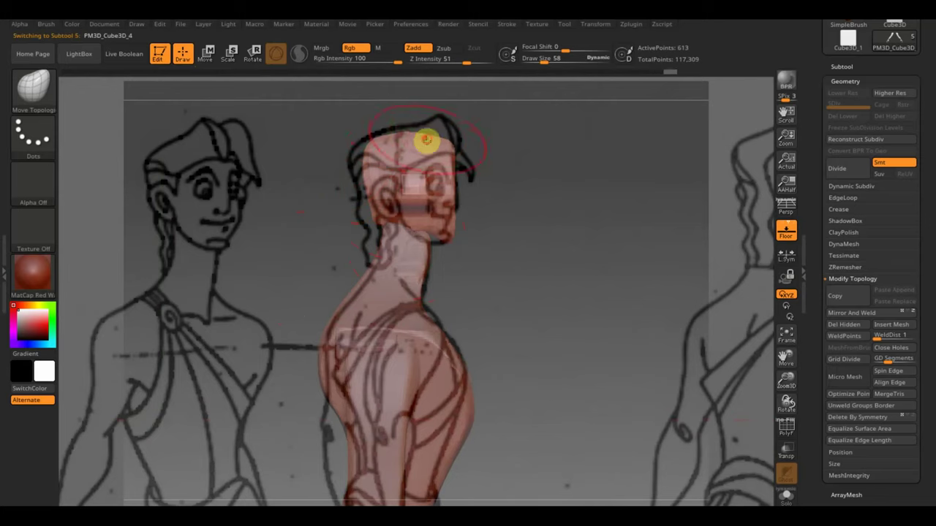
left_click_drag(560, 58, 531, 61)
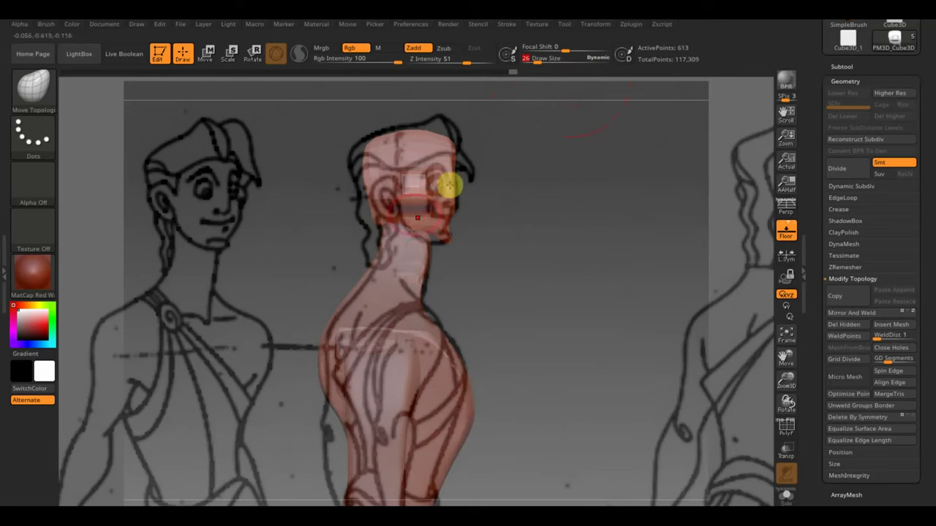
Pull the head's ear and jaw vertices onto the side-view sketch outline.
key("shift+z")
key("shift+z")
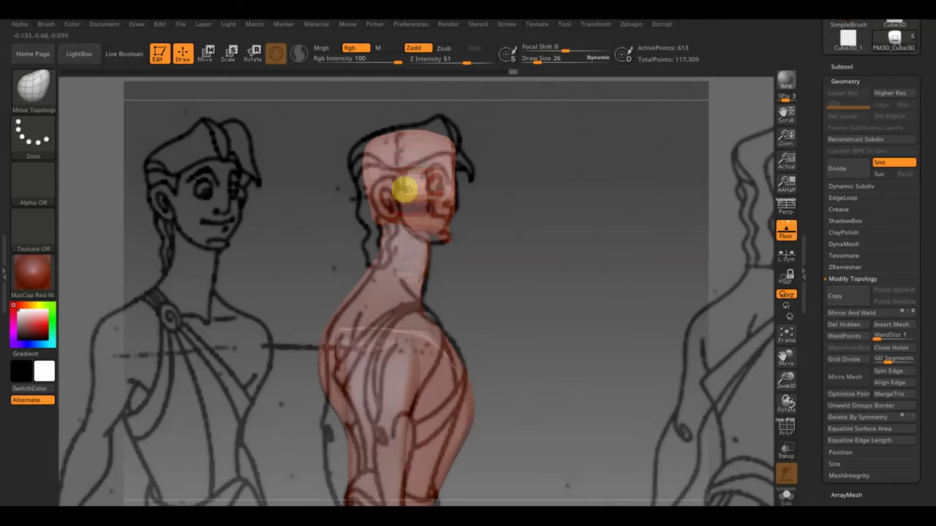
left_click_drag(373, 191, 385, 189)
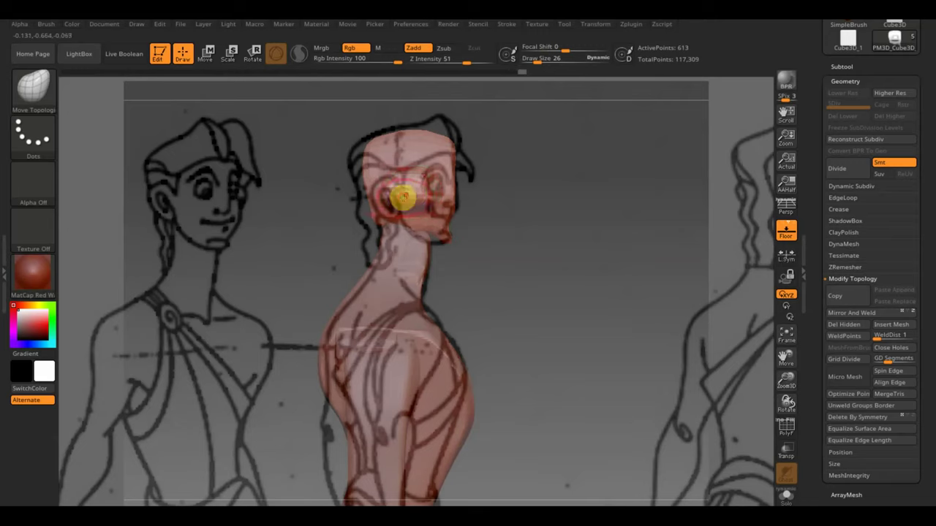
mouse_move(379, 221)
left_mouse_down()
mouse_move(391, 199)
mouse_move(414, 195)
mouse_move(409, 182)
mouse_move(386, 182)
left_mouse_up()
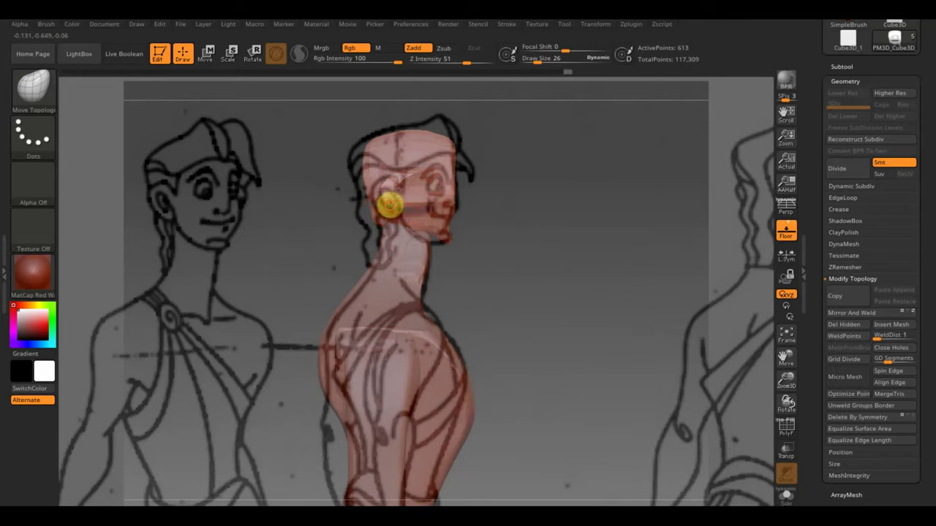
left_click_drag(383, 224, 382, 210)
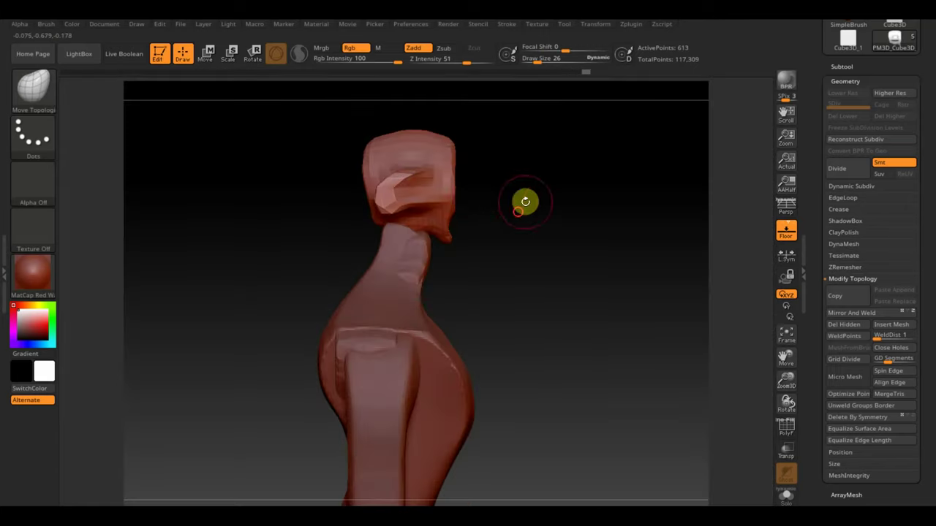
mouse_move(524, 201)
left_mouse_down()
mouse_move(465, 229)
mouse_move(372, 224)
mouse_move(355, 237)
left_mouse_up()
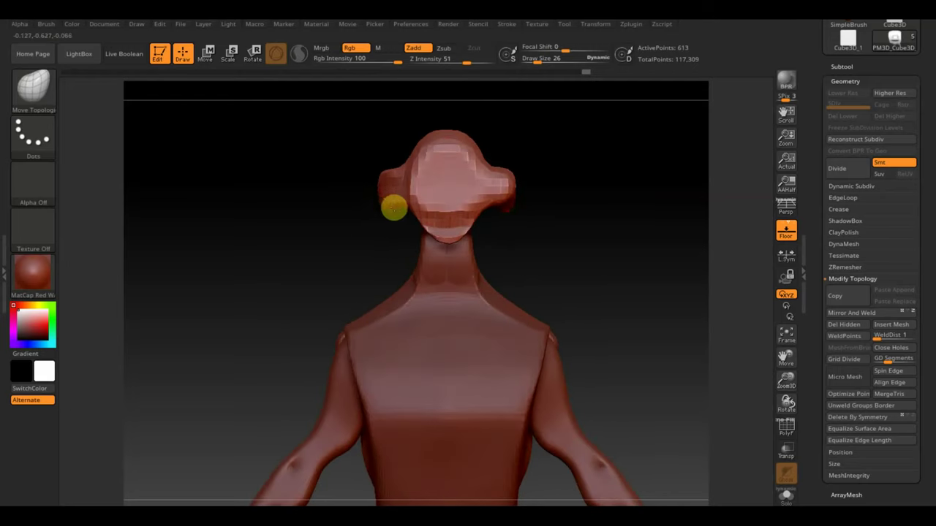
Shape the ear edge along the jaw and Mirror And Weld the head into one symmetrical block.
mouse_move(403, 209)
left_mouse_down()
mouse_move(381, 198)
mouse_move(397, 170)
mouse_move(384, 174)
mouse_move(429, 142)
mouse_move(416, 138)
mouse_move(443, 150)
left_mouse_up()
left_click_drag(533, 231, 539, 238)
left_click(856, 315)
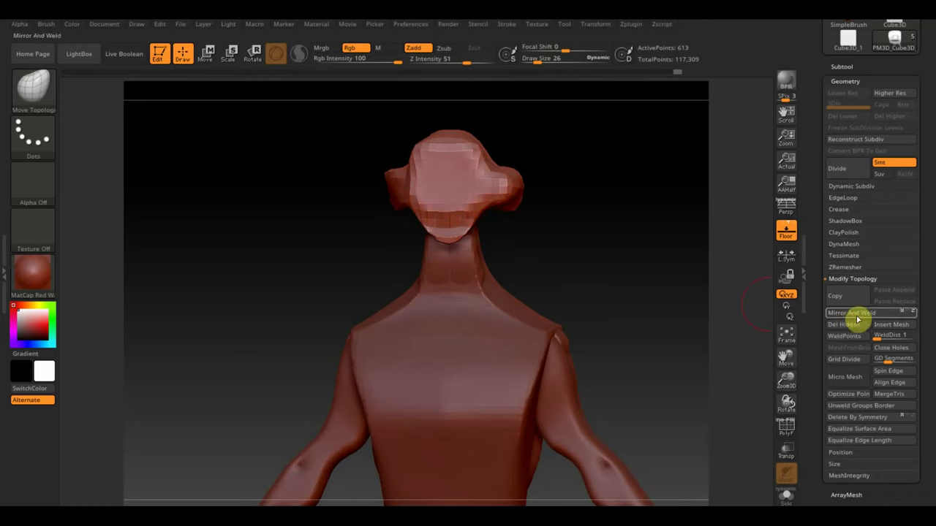
mouse_move(610, 268)
left_mouse_down()
mouse_move(627, 271)
mouse_move(646, 313)
mouse_move(651, 278)
mouse_move(641, 286)
left_mouse_up()
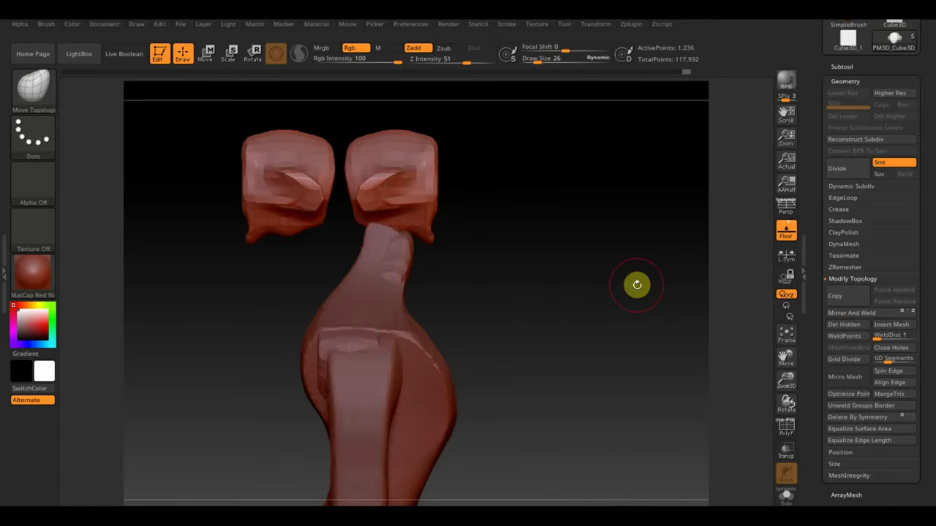
key("ctrl+z")
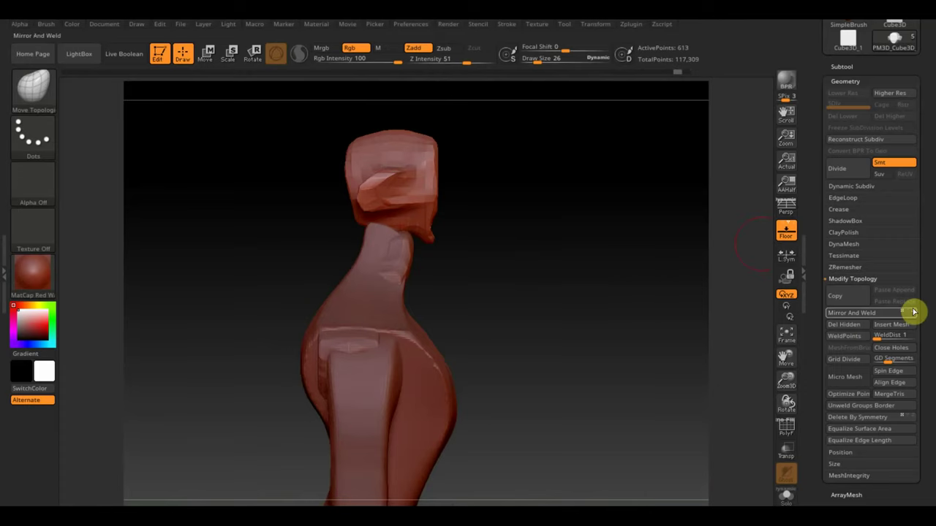
left_click(863, 316)
Refine the lower front of the head and smooth its surface from a front view.
mouse_move(702, 322)
left_mouse_down()
mouse_move(611, 316)
mouse_move(637, 330)
left_mouse_up()
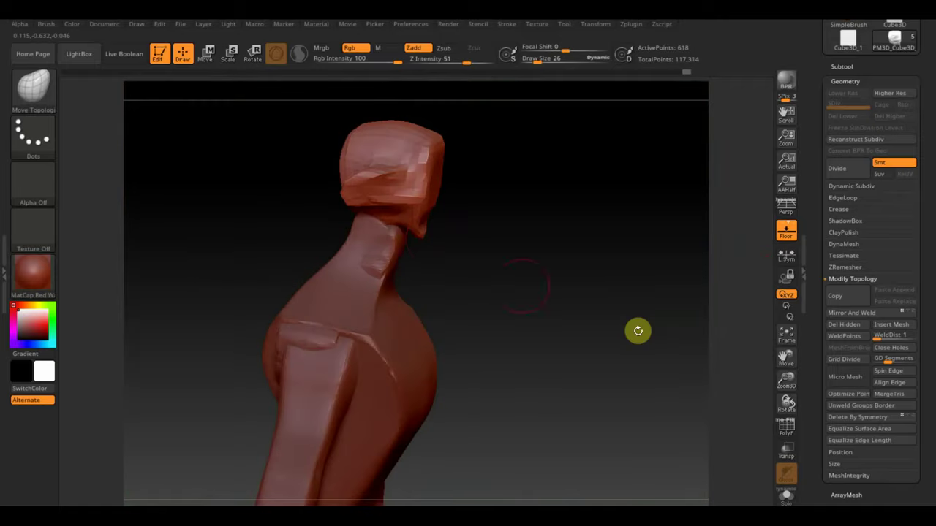
left_click_drag(391, 188, 364, 166)
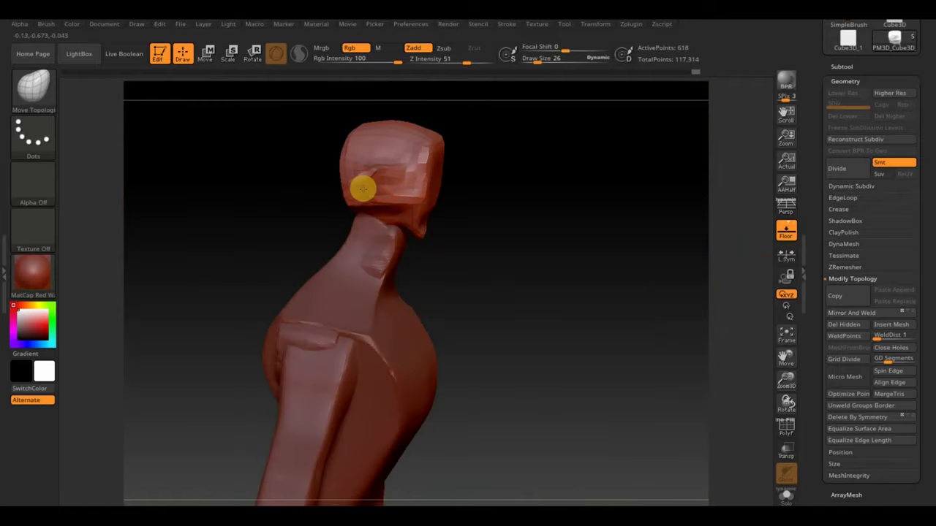
left_click_drag(364, 167, 366, 195)
left_click_drag(438, 215, 470, 217)
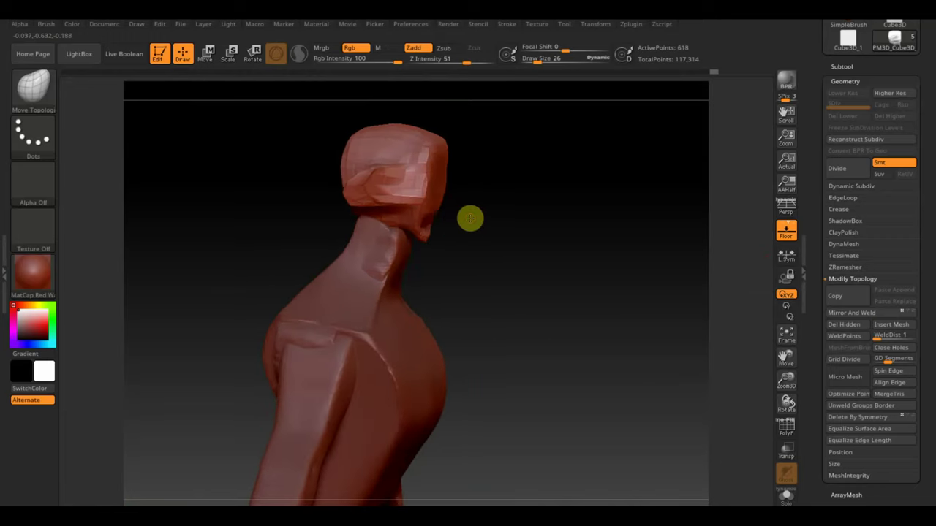
mouse_move(541, 226)
left_mouse_down("shift")
mouse_move(492, 222)
mouse_move(560, 246)
left_mouse_up("shift")
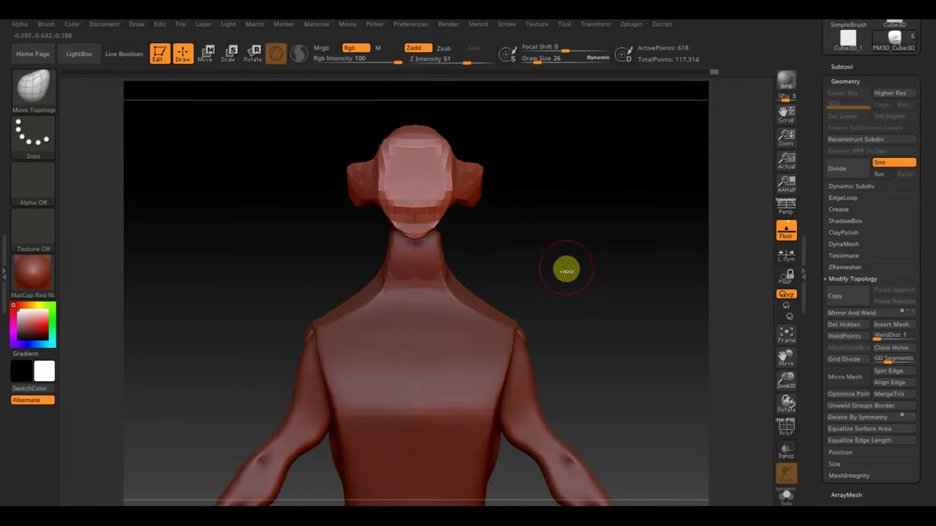
Subdivide the head and slide the front reference sketch into alignment with the model.
key("d")
key("d")
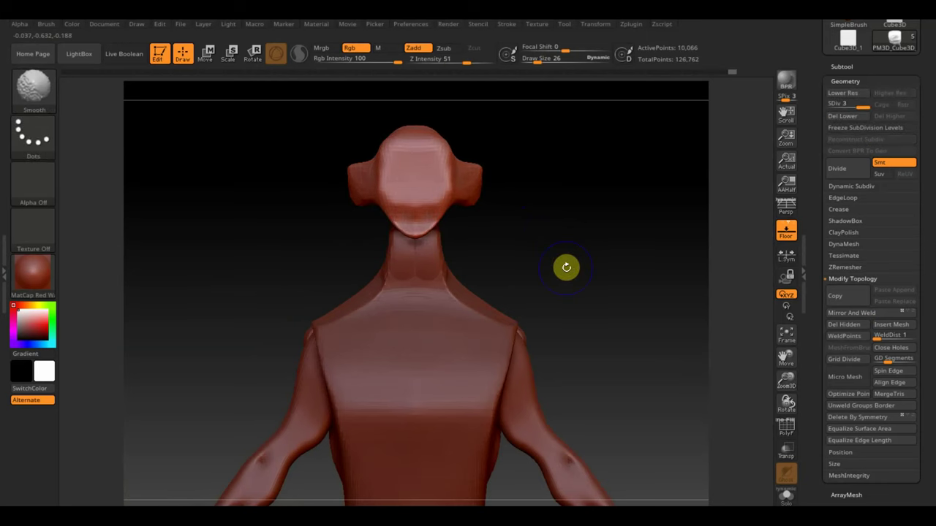
key("shift+z")
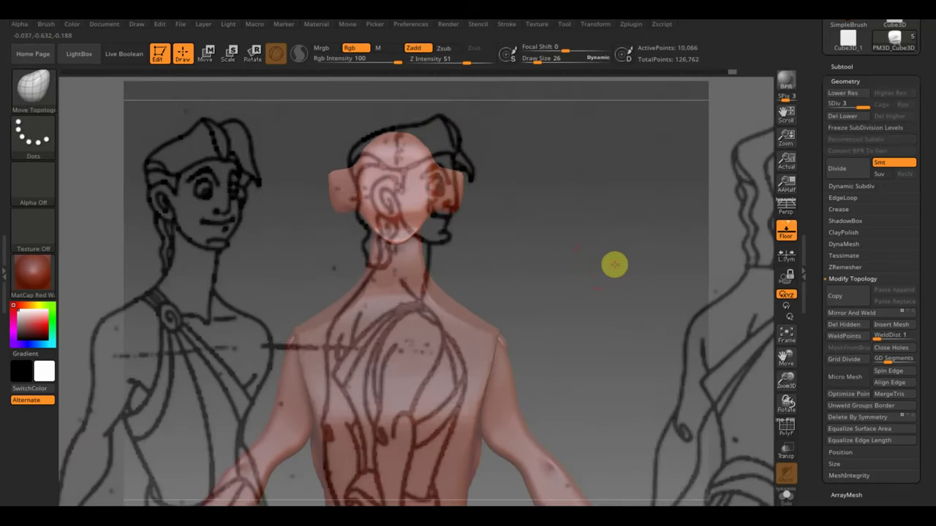
key("z")
left_click_drag(202, 399, 686, 398)
key("z")
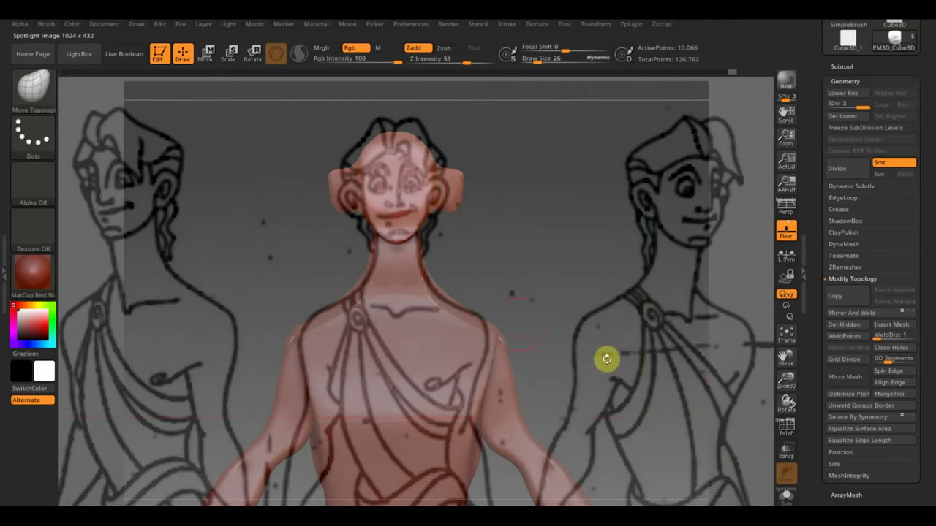
Pull both ear outlines toward the front sketch and reduce draw size to 9.
left_click_drag(330, 173, 340, 178)
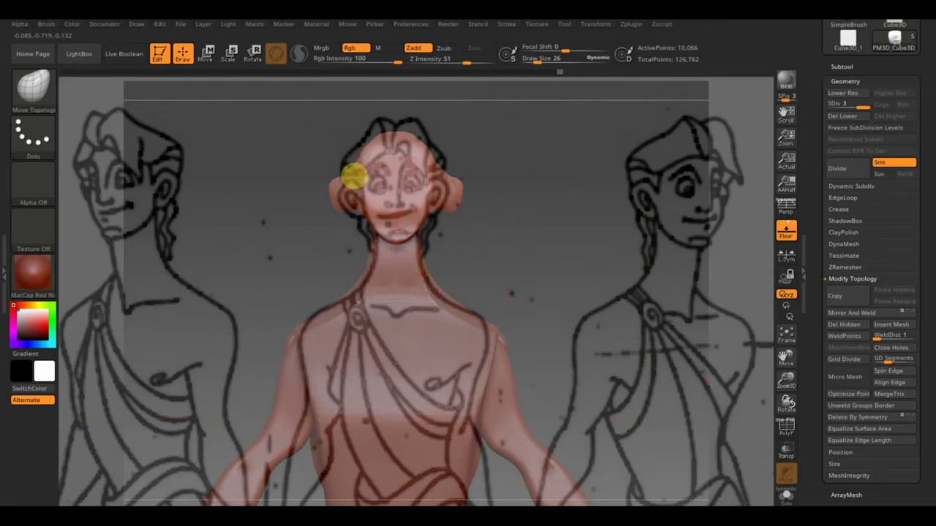
mouse_move(354, 175)
left_mouse_down()
mouse_move(334, 182)
mouse_move(344, 189)
mouse_move(336, 195)
mouse_move(361, 191)
left_mouse_up()
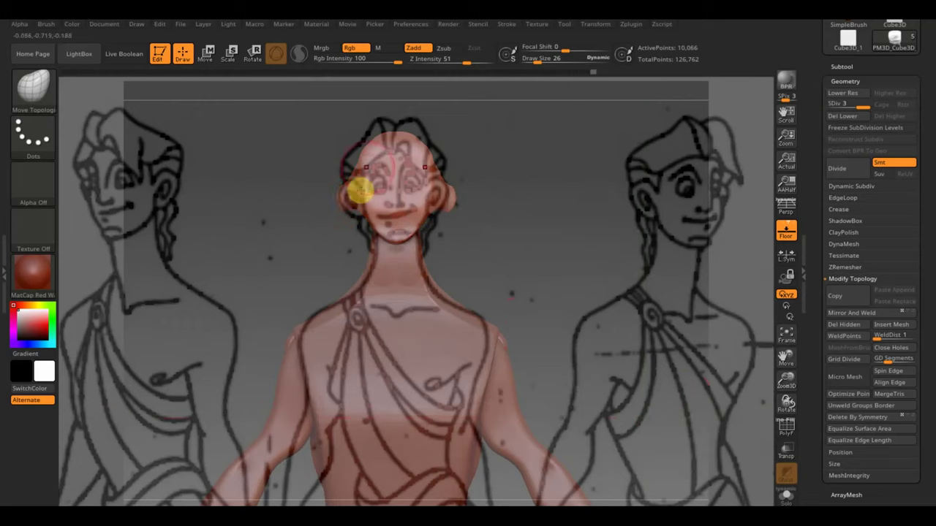
left_click_drag(543, 58, 533, 63)
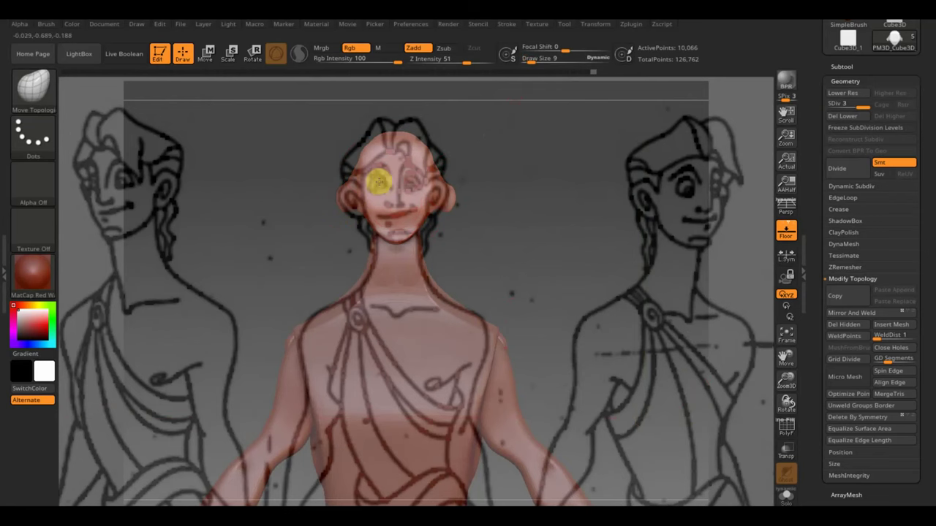
left_click(34, 86)
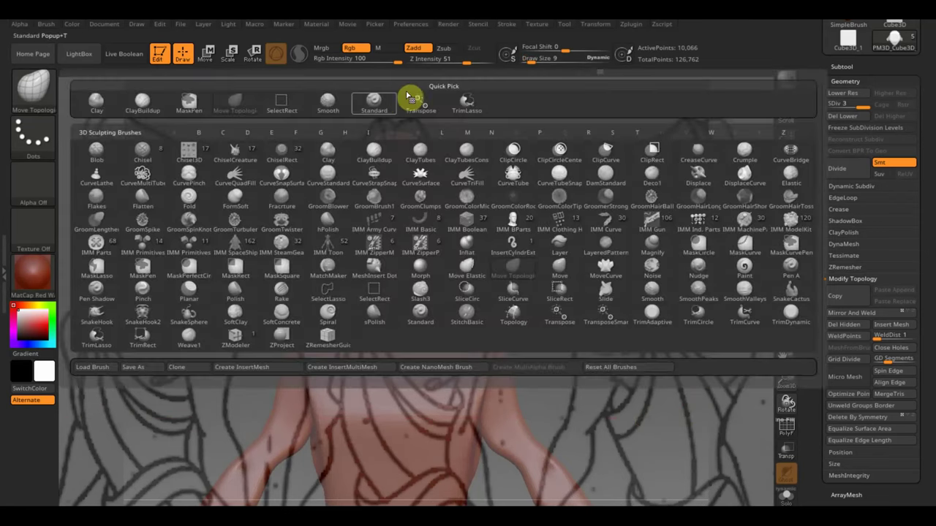
Switch to the Standard brush with Zsub and carve dents into the eye area.
left_click(379, 107)
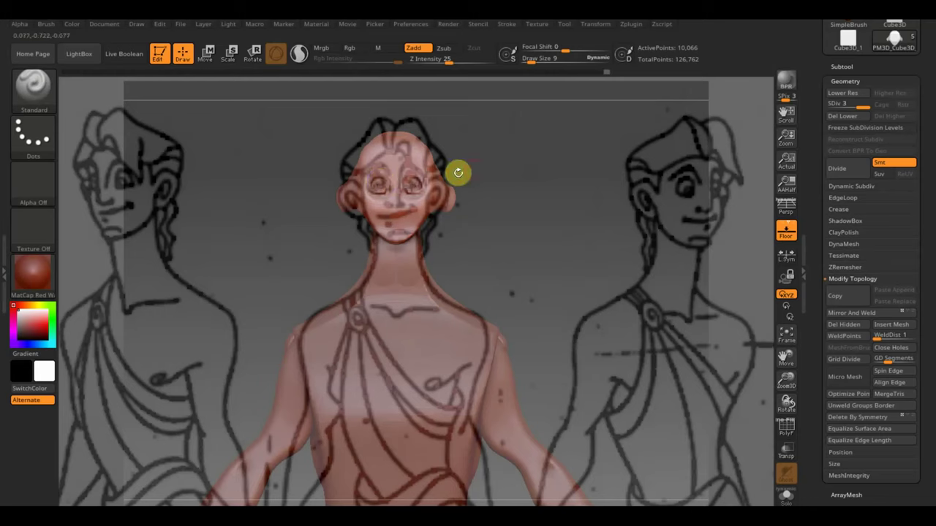
left_click(445, 50)
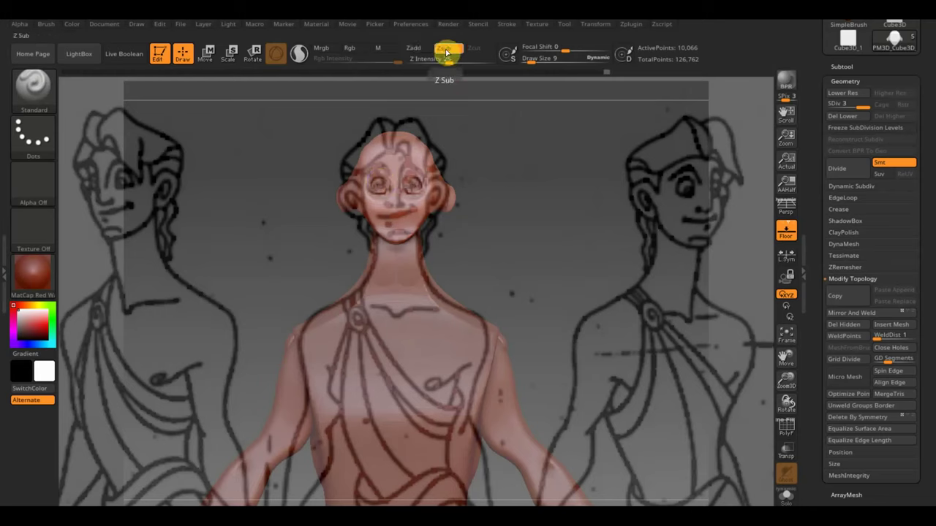
left_click(379, 188)
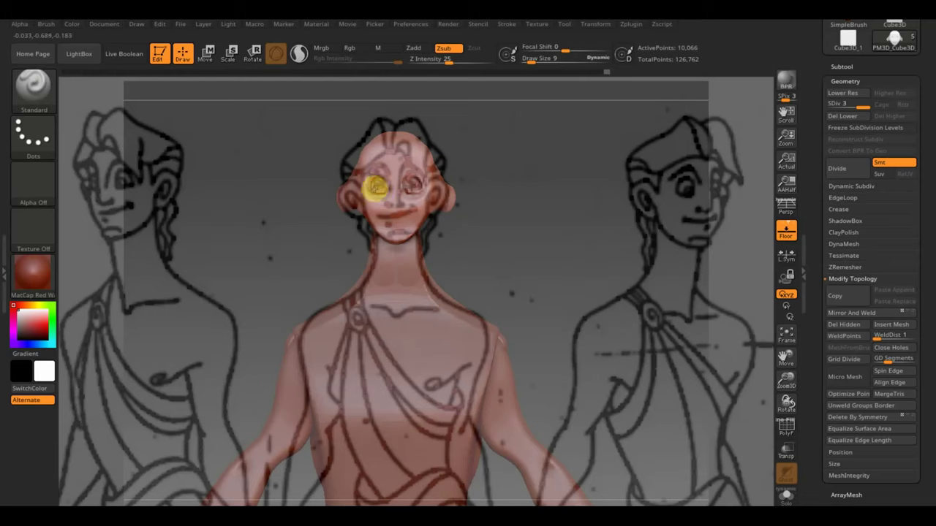
key("ctrl")
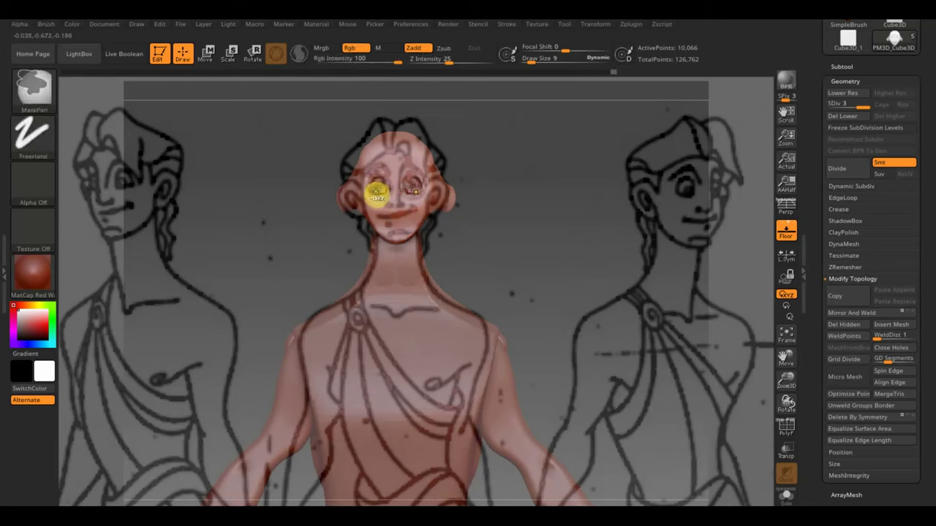
key("shift")
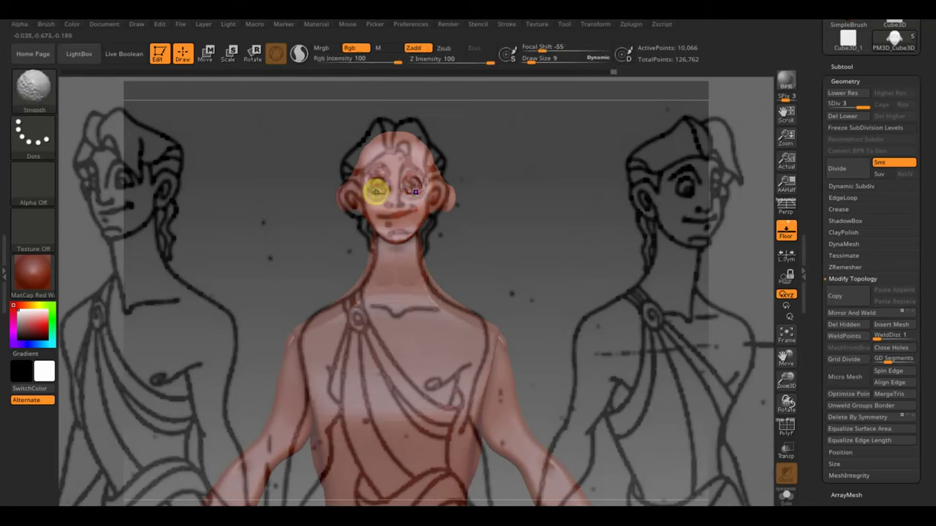
left_click(414, 51)
key("shift")
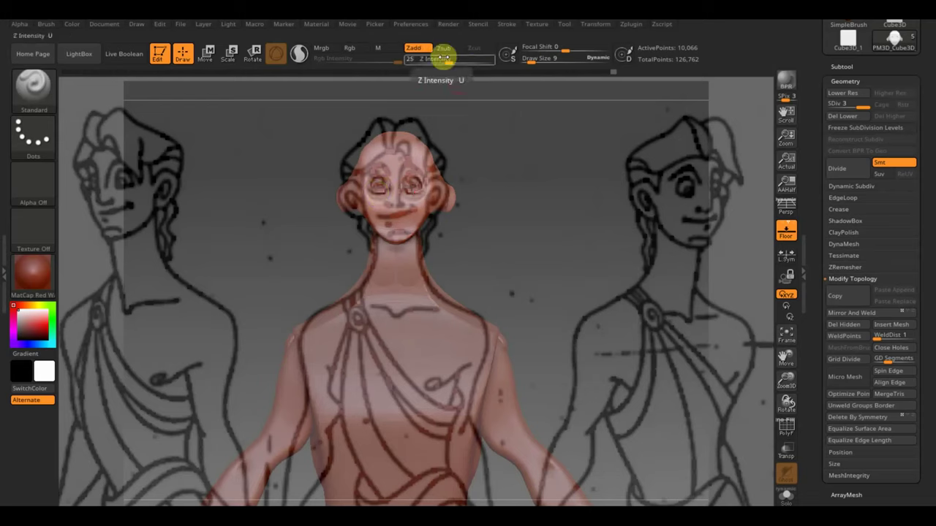
left_click(451, 50)
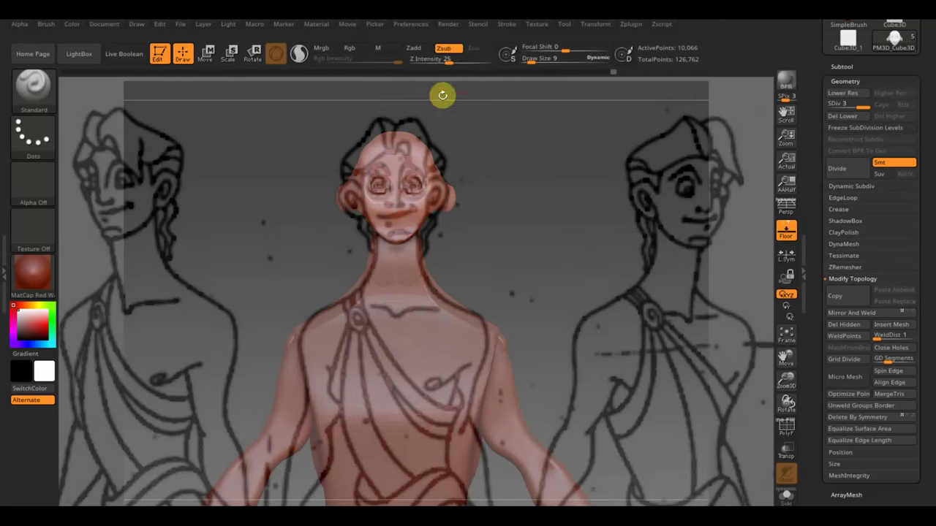
key("ctrl+shift")
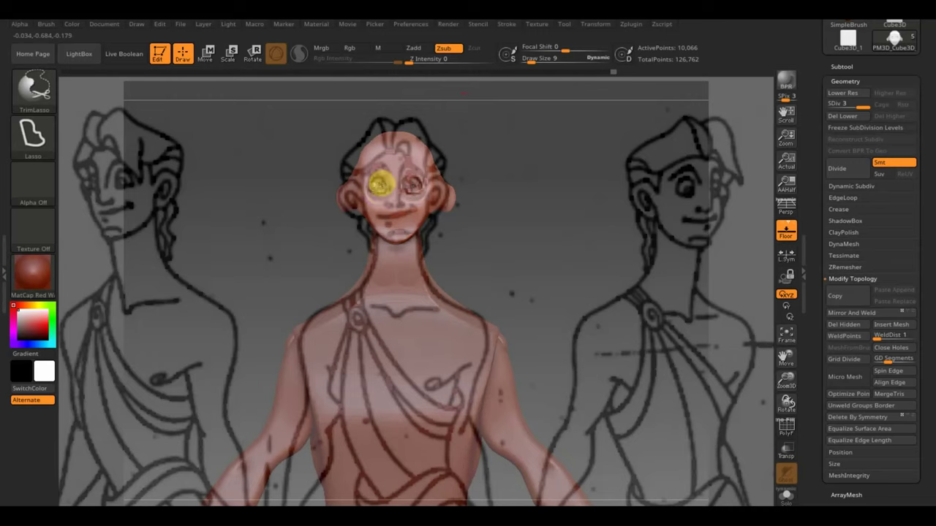
left_click_drag(381, 184, 391, 182, "ctrl+shift")
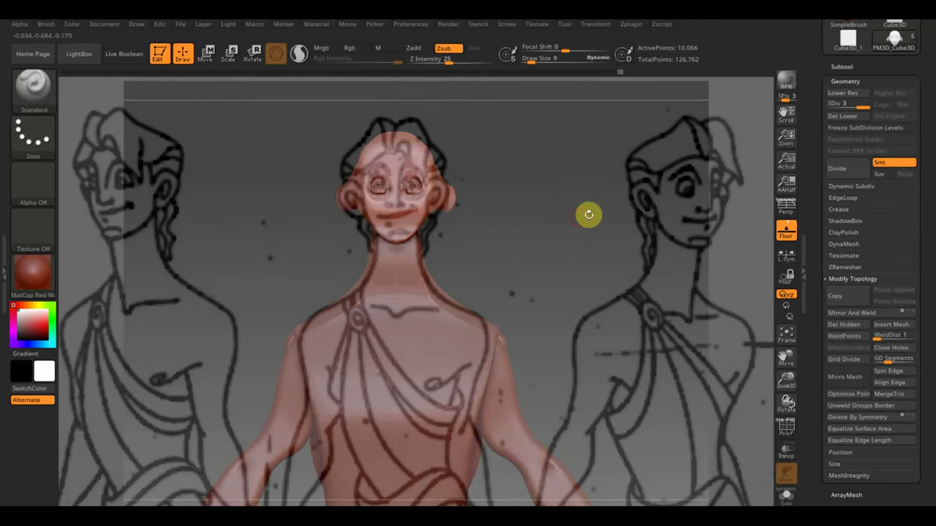
Delete the lower subdivision levels and sculpt the brow and eye sockets with Zadd and Zsub strokes.
left_click(842, 123)
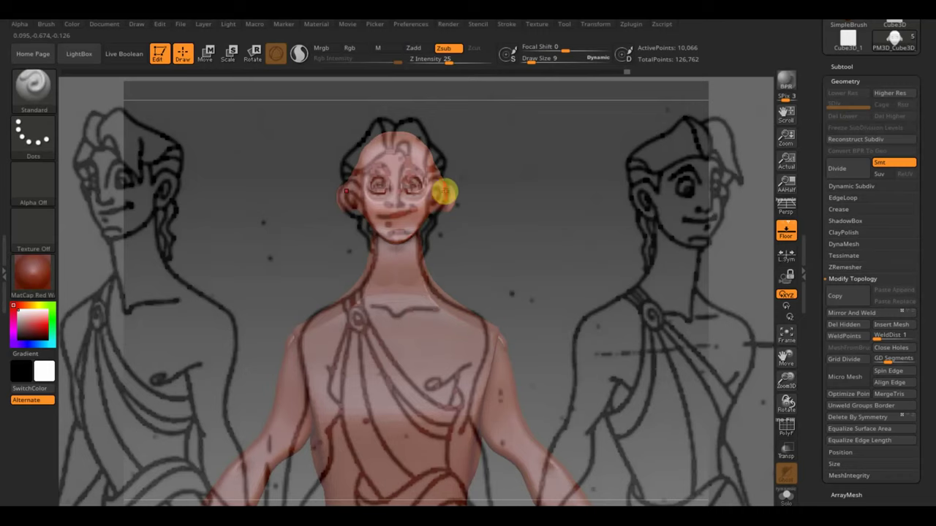
key("shift+z")
left_click(381, 200)
key("ctrl+z")
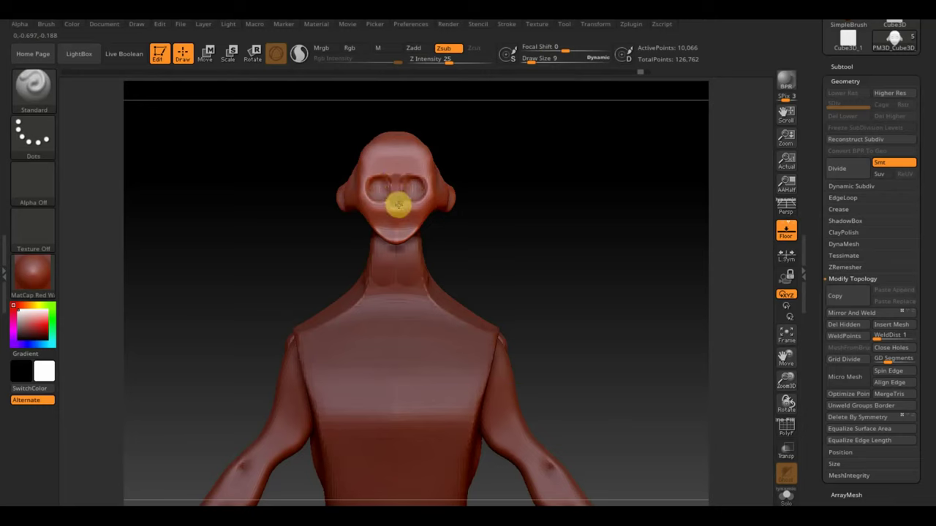
key("ctrl+shift")
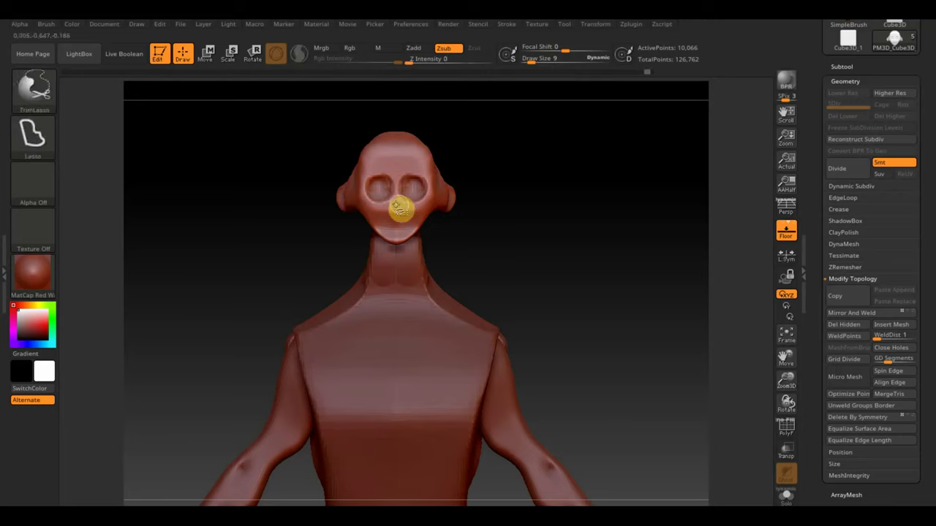
key("ctrl")
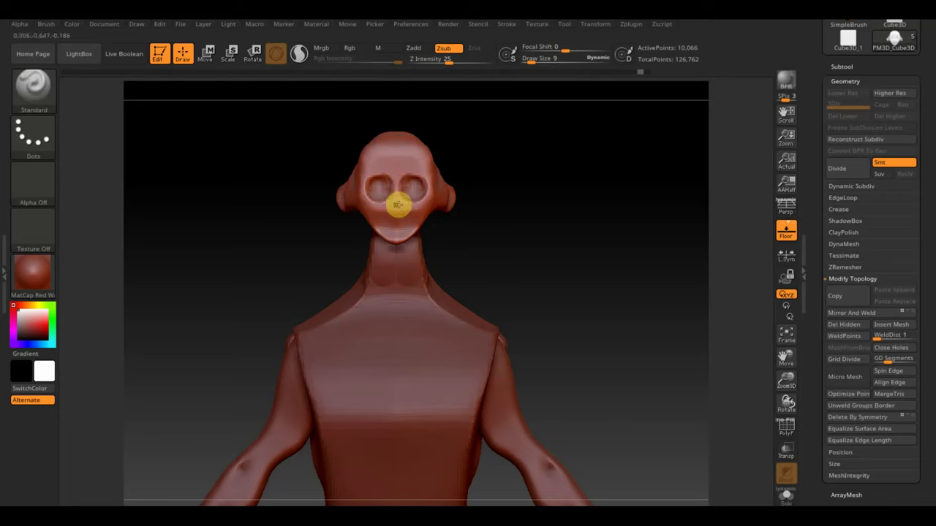
key("ctrl")
key("alt")
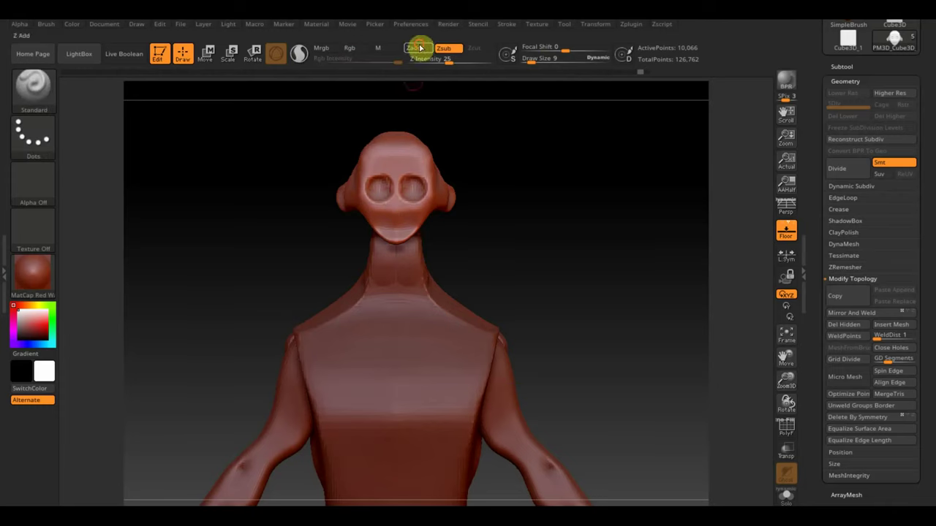
left_click(392, 171)
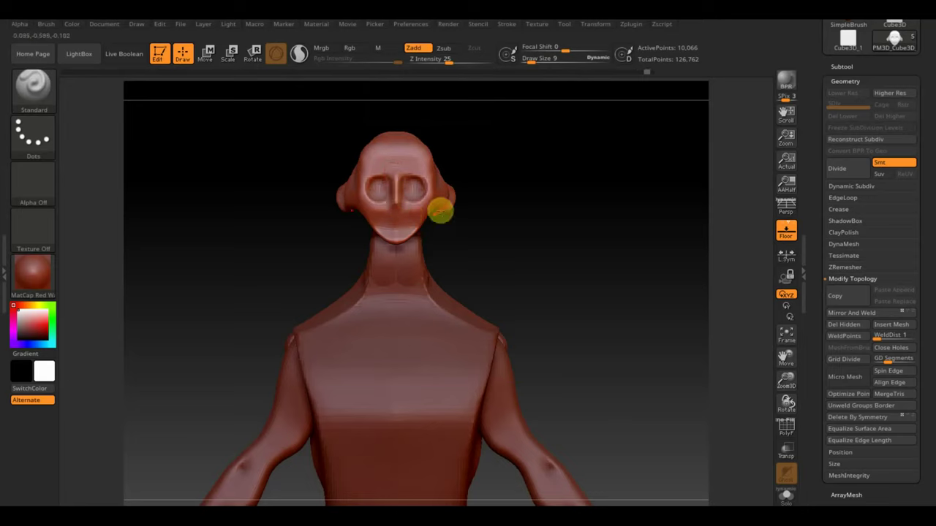
Check the face against the reference sketch, lower the draw size and carve the mouth with Zsub.
key("shift+z")
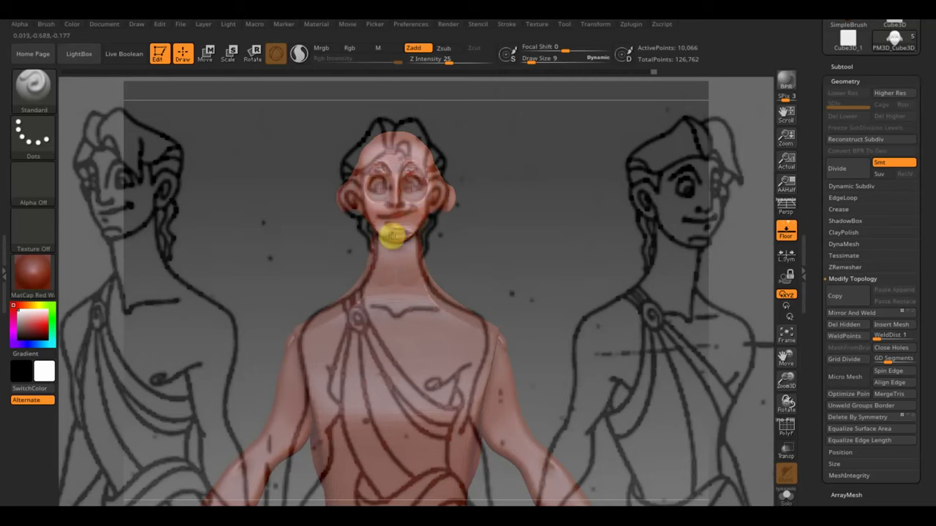
key("shift+z")
mouse_move(444, 245)
left_mouse_down()
mouse_move(492, 253)
mouse_move(473, 250)
left_mouse_up()
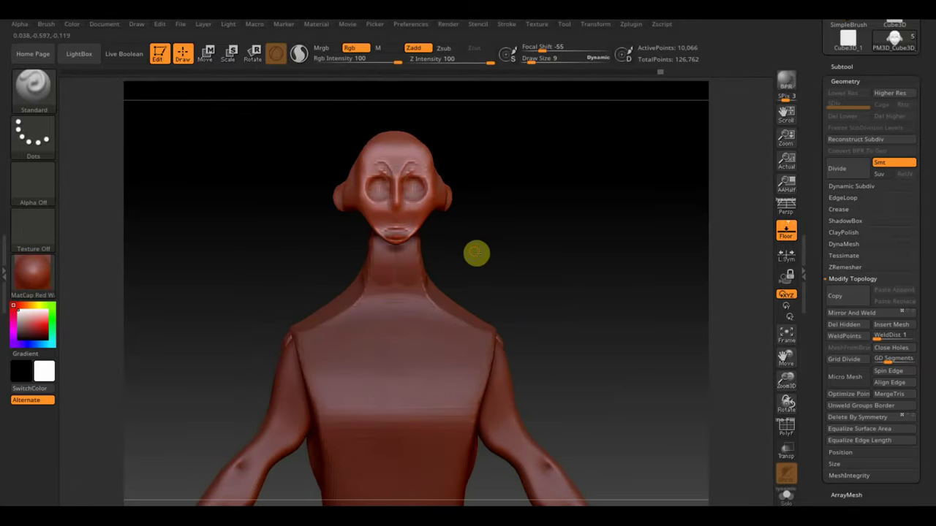
key("shift+z")
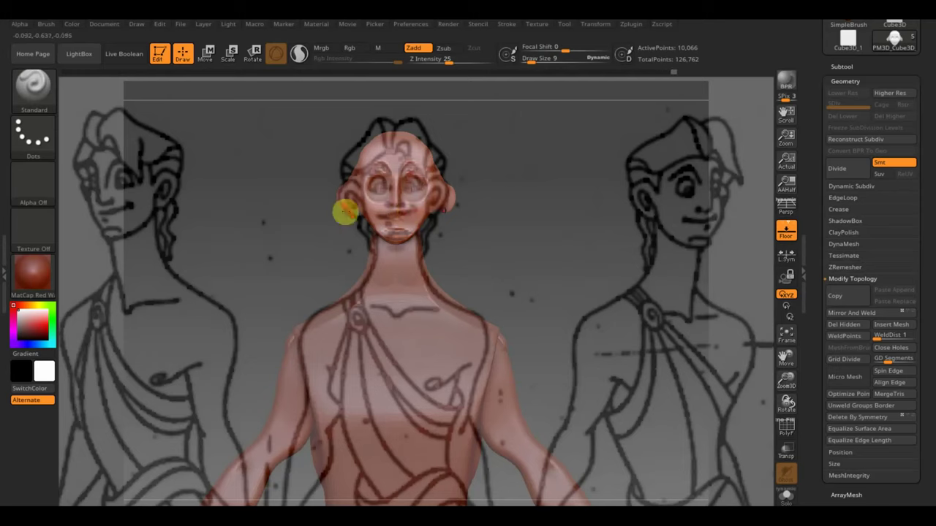
left_click_drag(549, 61, 532, 59)
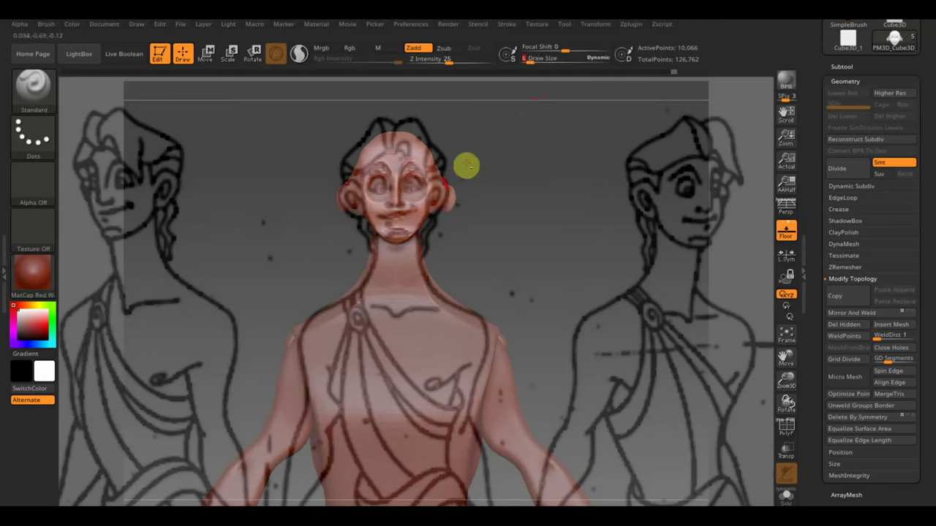
left_click(446, 49)
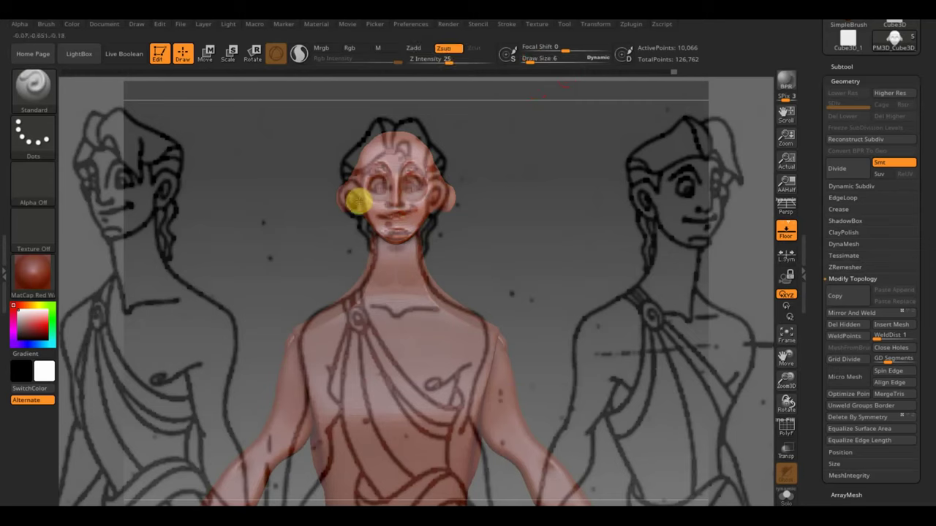
Hide the sketch and orbit from front to side profile to inspect the carved face.
key("shift+z")
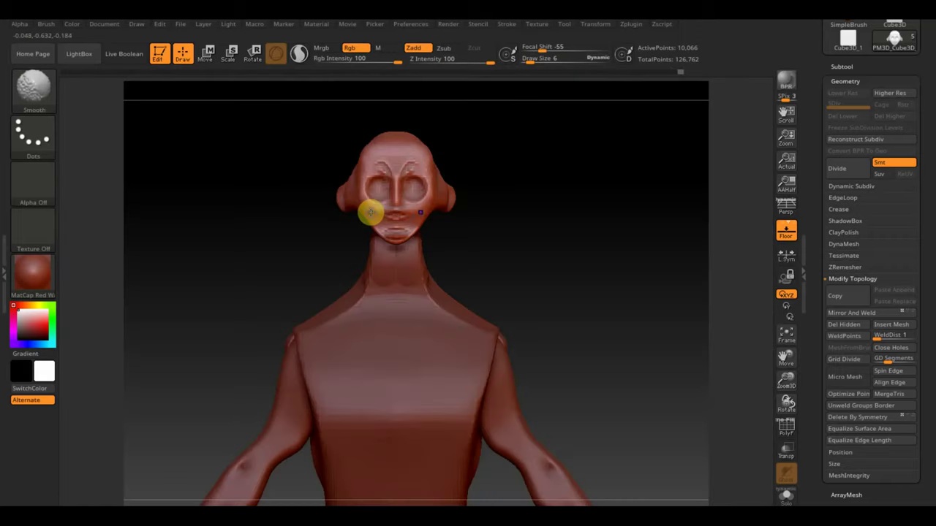
mouse_move(527, 208)
left_mouse_down()
mouse_move(570, 205)
mouse_move(540, 244)
left_mouse_up()
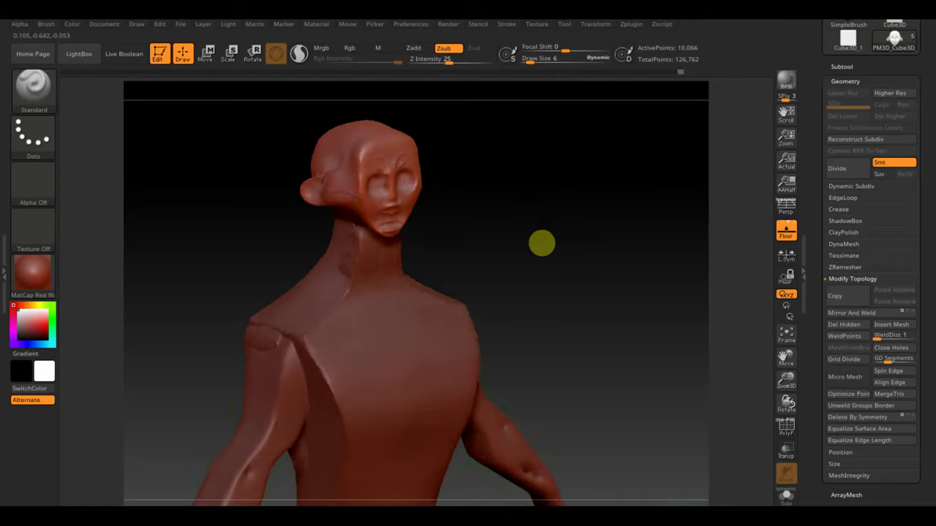
left_click_drag(468, 205, 495, 213, "shift")
mouse_move(551, 205)
left_mouse_down()
mouse_move(533, 229)
mouse_move(397, 213)
mouse_move(568, 198)
mouse_move(432, 253)
left_mouse_up()
left_click_drag(488, 266, 541, 273)
From the neck subtool, load Move Topological at draw size 36, then make PM3D_Cube3D_3 active.
left_click(329, 266, "alt")
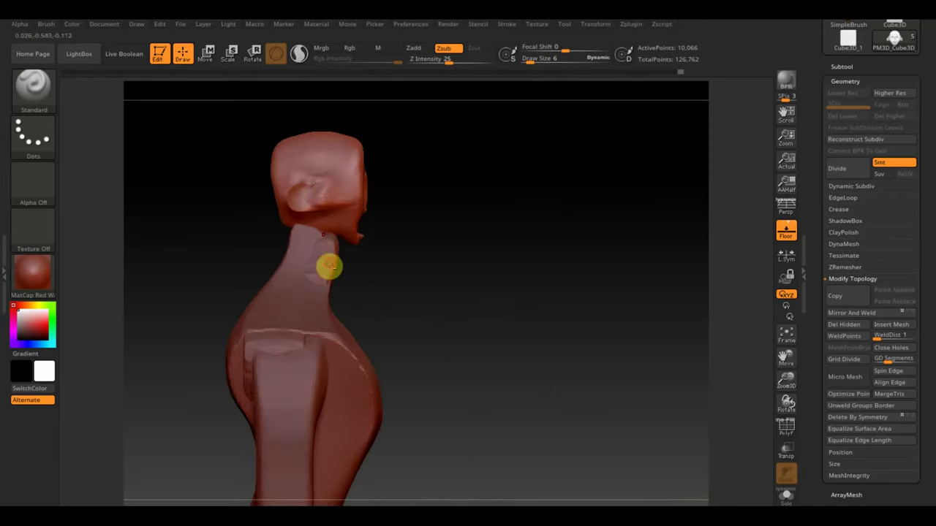
left_click_drag(529, 61, 539, 61)
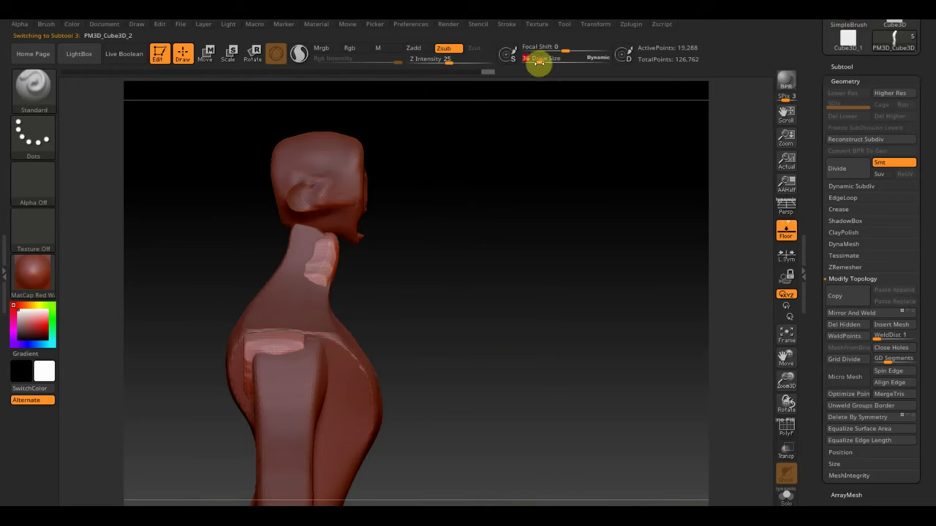
left_click(33, 88)
left_click(235, 106)
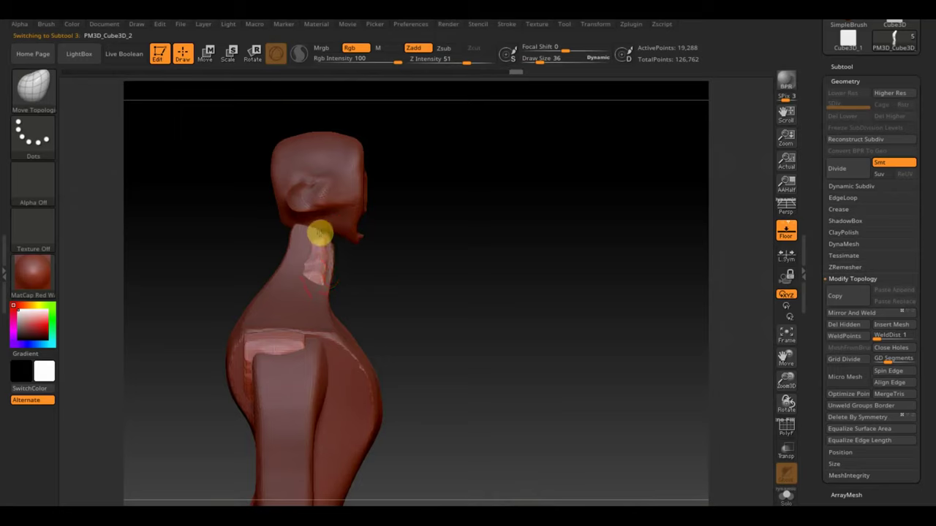
mouse_move(363, 278)
left_mouse_down()
mouse_move(334, 286)
mouse_move(322, 269)
mouse_move(456, 273)
left_mouse_up()
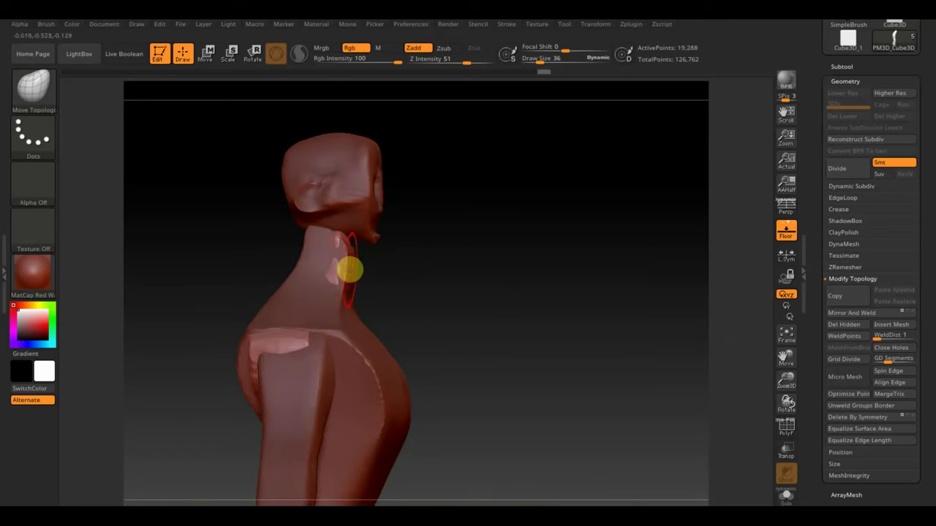
left_click(349, 269, "alt")
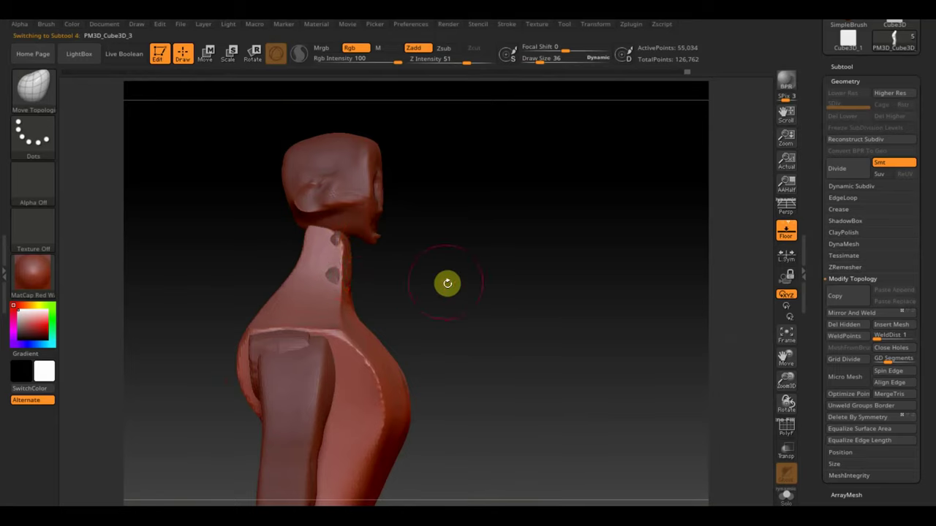
Zoom out to the whole figure facing front and set draw size to 99.
mouse_move(449, 280)
left_mouse_down("alt")
mouse_move(451, 329)
mouse_move(404, 160)
mouse_move(462, 251)
left_mouse_up("alt")
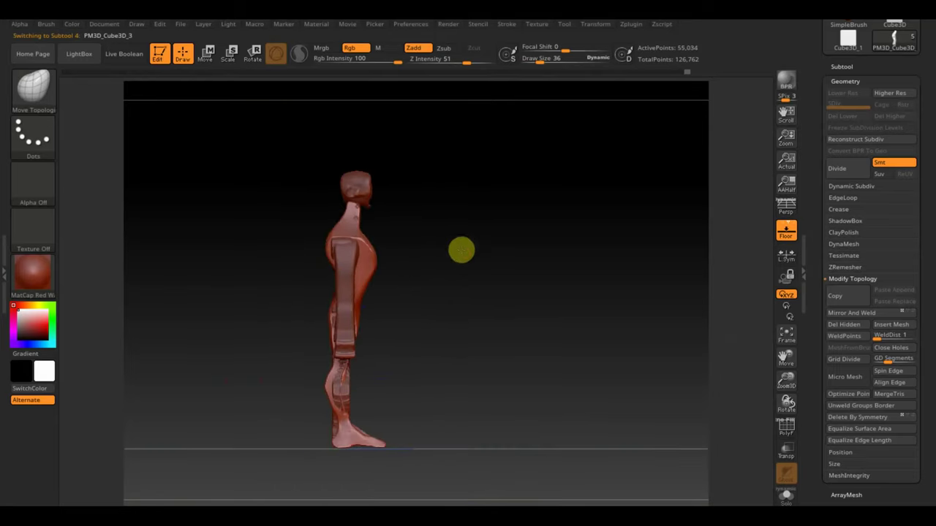
mouse_move(488, 308)
left_mouse_down()
mouse_move(454, 328)
mouse_move(536, 286)
mouse_move(599, 299)
mouse_move(612, 286)
mouse_move(565, 278)
mouse_move(598, 300)
mouse_move(595, 290)
left_mouse_up()
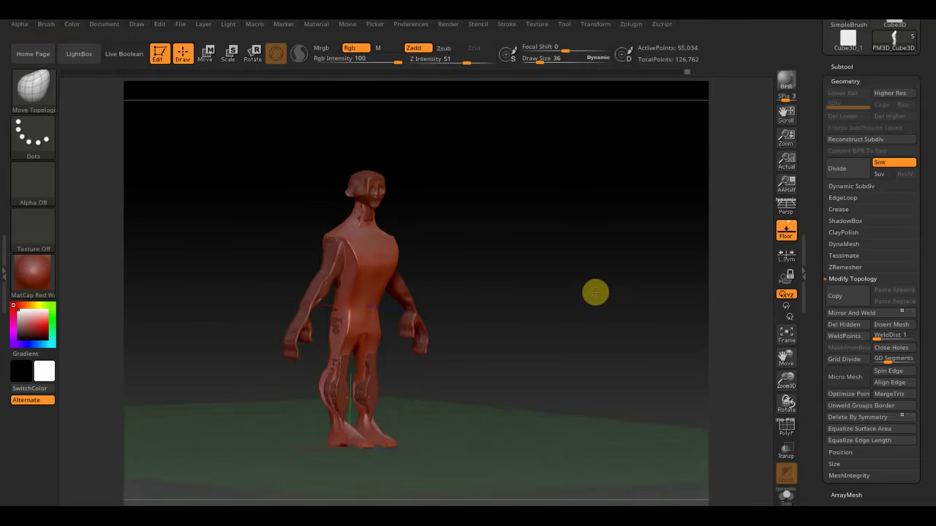
key("shift+z")
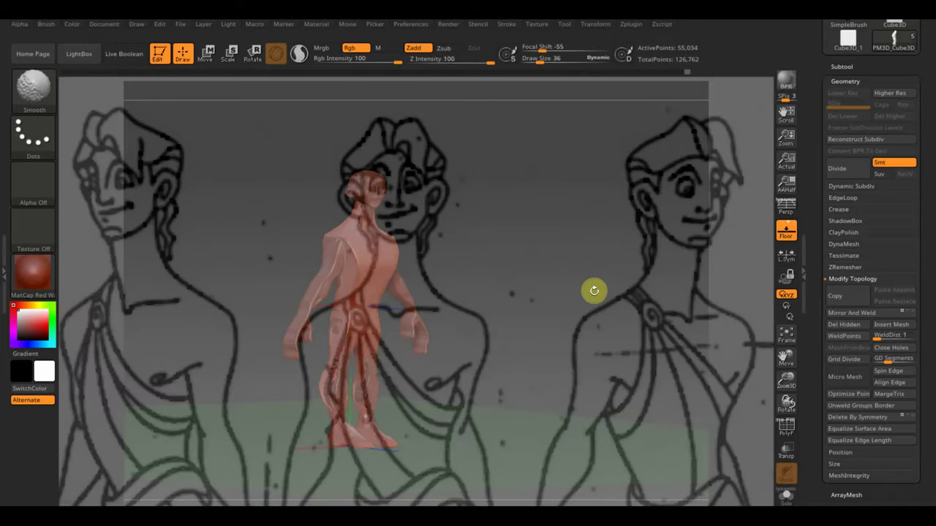
key("shift+z")
mouse_move(593, 291)
left_mouse_down("shift")
mouse_move(570, 299)
mouse_move(601, 307)
mouse_move(583, 378)
left_mouse_up("shift")
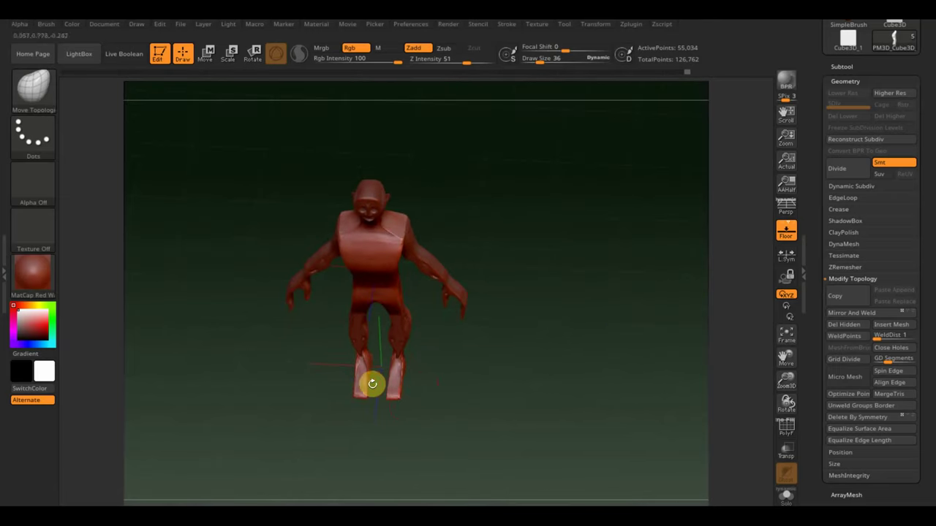
left_click_drag(535, 57, 551, 71)
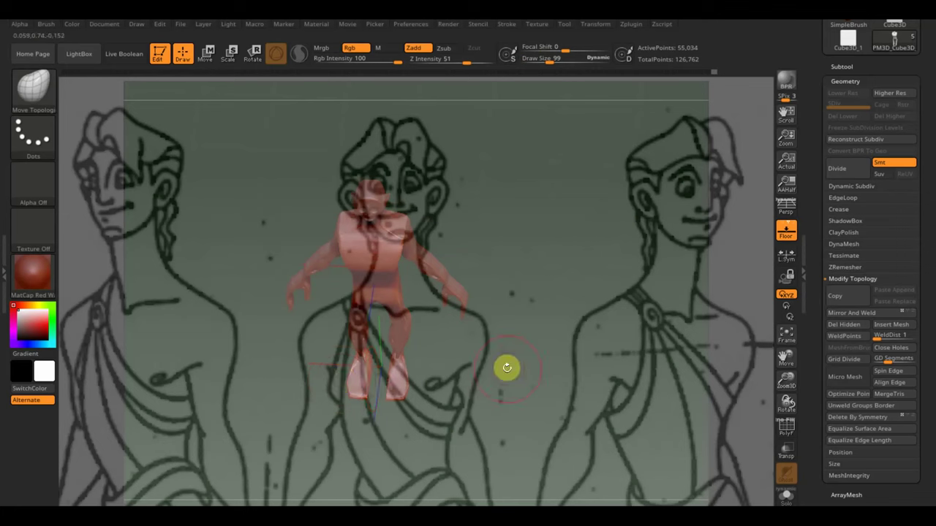
Scale the reference sheet down to full-body turnarounds, position it behind the figure, and hide it.
key("z")
left_click(665, 329)
left_click_drag(665, 329, 543, 282)
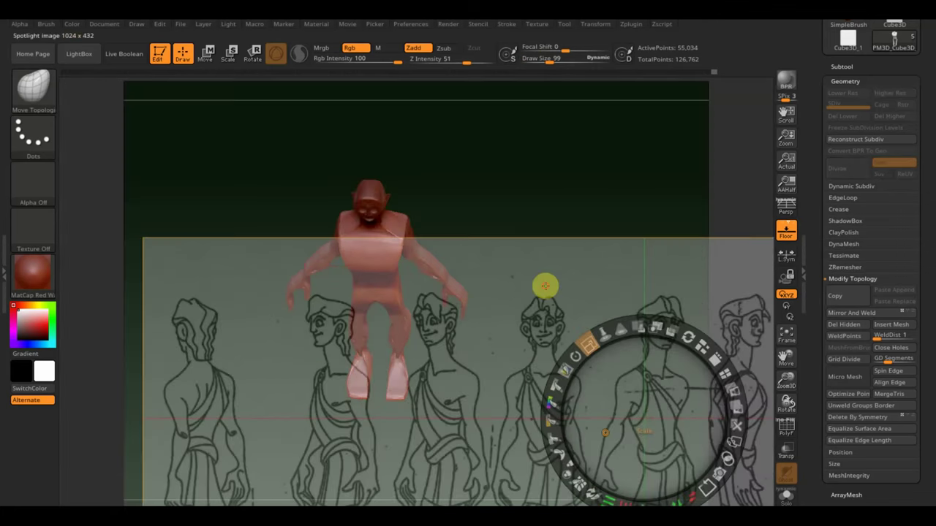
mouse_move(636, 417)
left_mouse_down()
mouse_move(612, 285)
mouse_move(605, 154)
left_mouse_up()
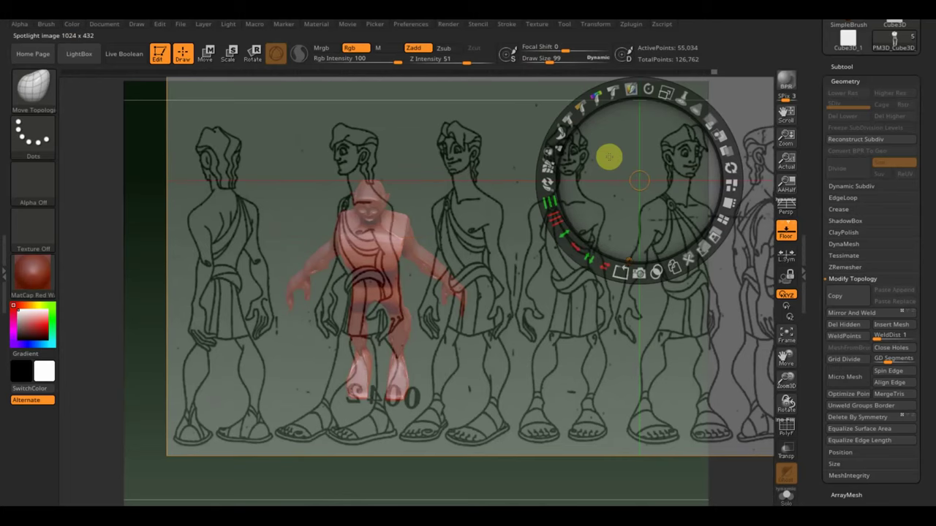
key("shift+z")
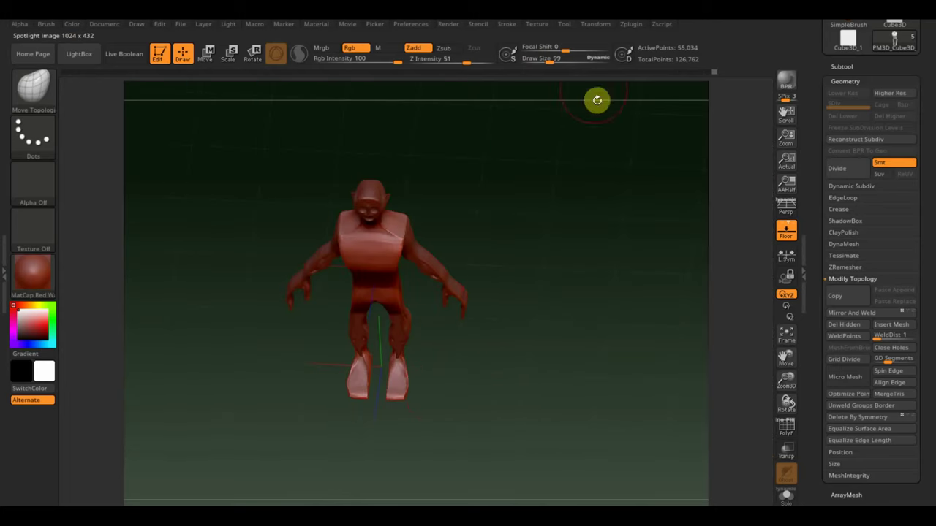
Set draw size to 65 and pull the feet and ankles into shape with mirrored moves.
left_click_drag(547, 57, 543, 59)
mouse_move(552, 214)
left_mouse_down("alt")
mouse_move(616, 353)
mouse_move(595, 334)
mouse_move(478, 370)
left_mouse_up("alt")
left_click_drag(396, 385, 410, 391)
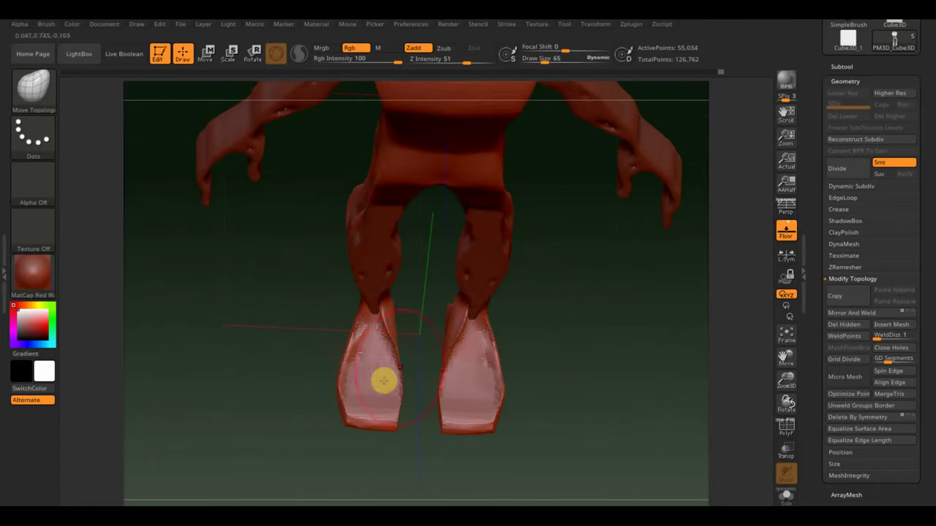
left_click_drag(553, 376, 543, 390)
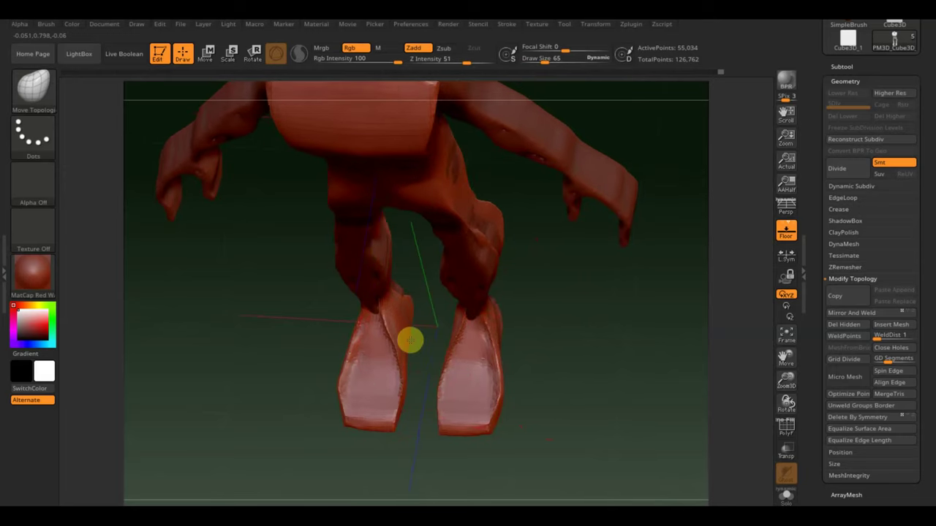
left_click_drag(306, 322, 319, 270)
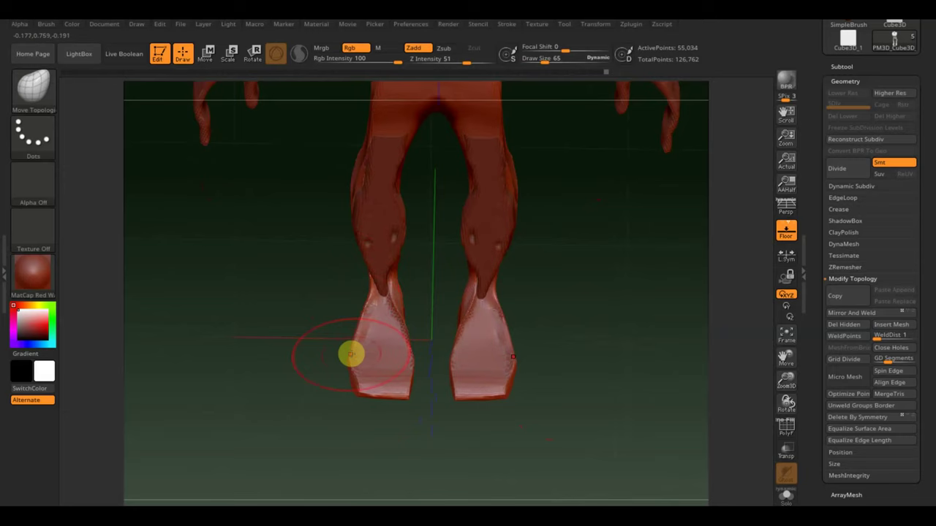
left_click_drag(404, 288, 400, 285)
mouse_move(562, 313)
left_mouse_down("shift")
mouse_move(564, 265)
mouse_move(565, 328)
left_mouse_up("shift")
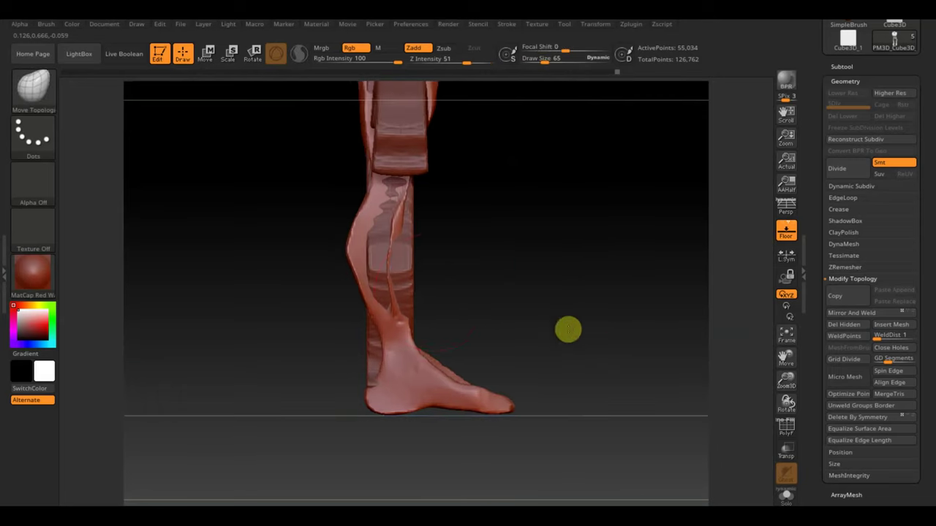
Select the leg subtool, mirror it onto the other side and reshape the calf.
left_click(400, 276, "alt")
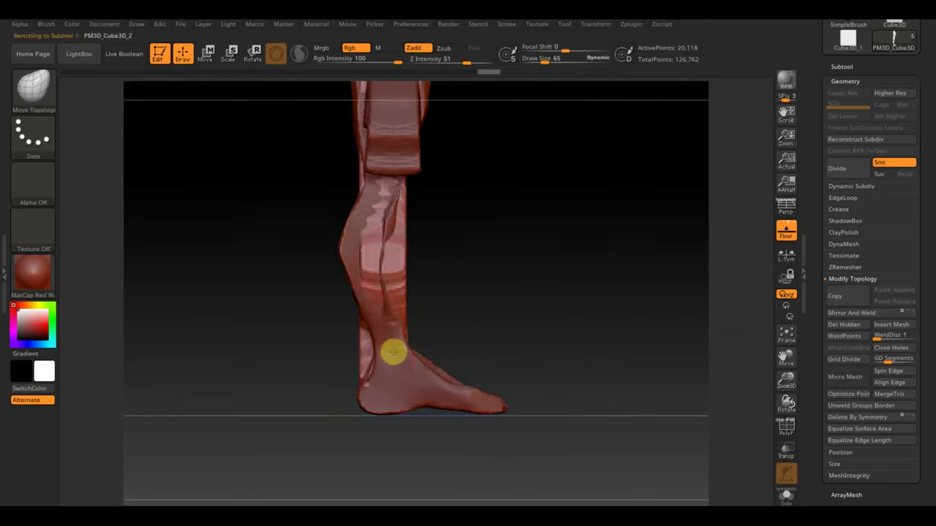
left_click(870, 313)
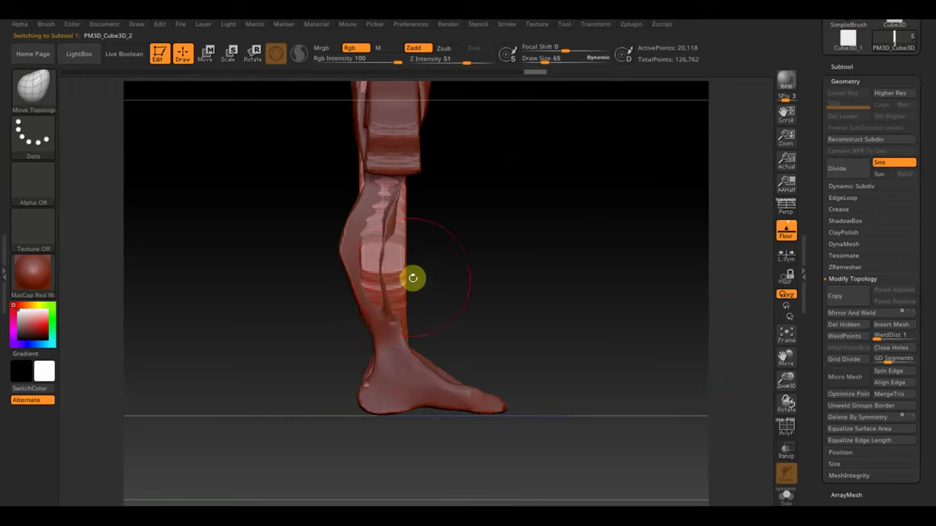
mouse_move(407, 273)
left_mouse_down()
mouse_move(400, 311)
mouse_move(407, 240)
mouse_move(393, 244)
mouse_move(447, 274)
left_mouse_up()
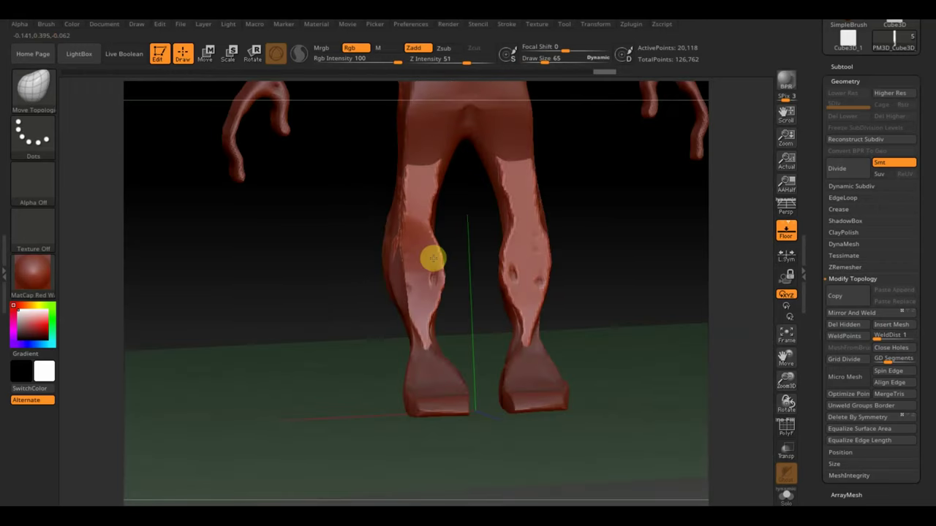
left_click_drag(554, 277, 595, 288)
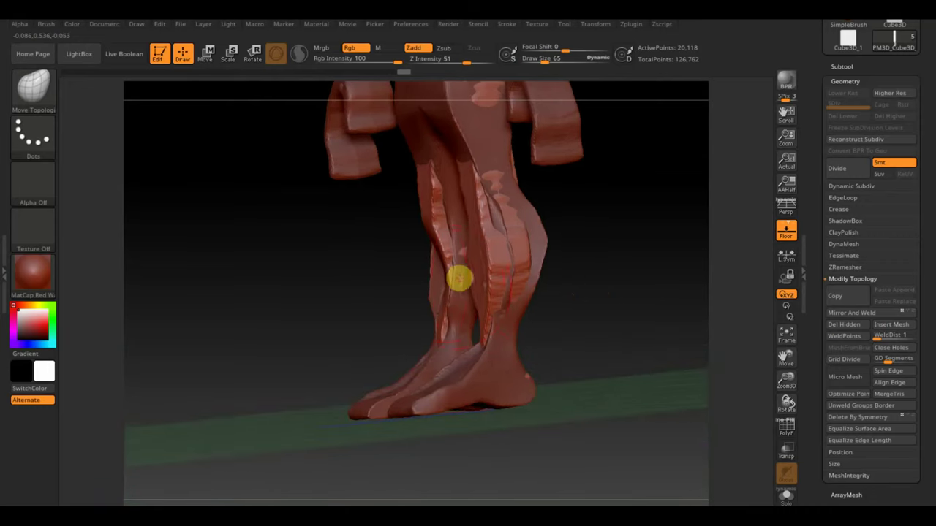
left_click_drag(431, 288, 416, 296)
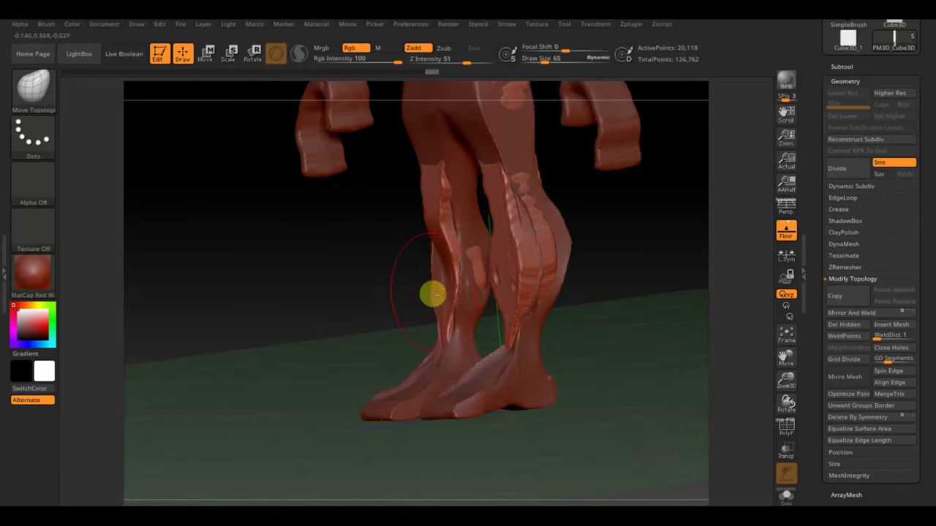
Make PM3D_Cube3D_3 active and orbit around the feet back to a straight front view.
left_click(433, 293, "alt")
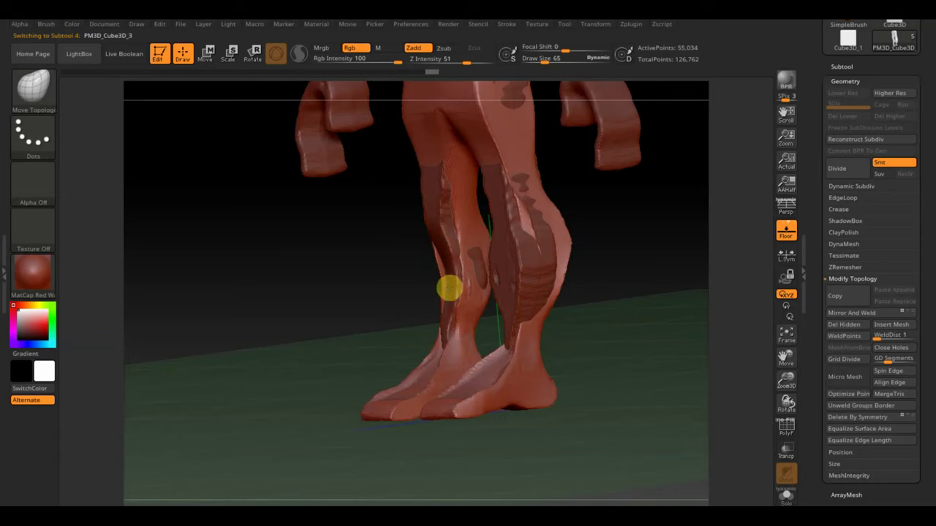
left_click_drag(444, 290, 424, 295)
mouse_move(489, 305)
left_mouse_down()
mouse_move(478, 341)
mouse_move(460, 294)
left_mouse_up()
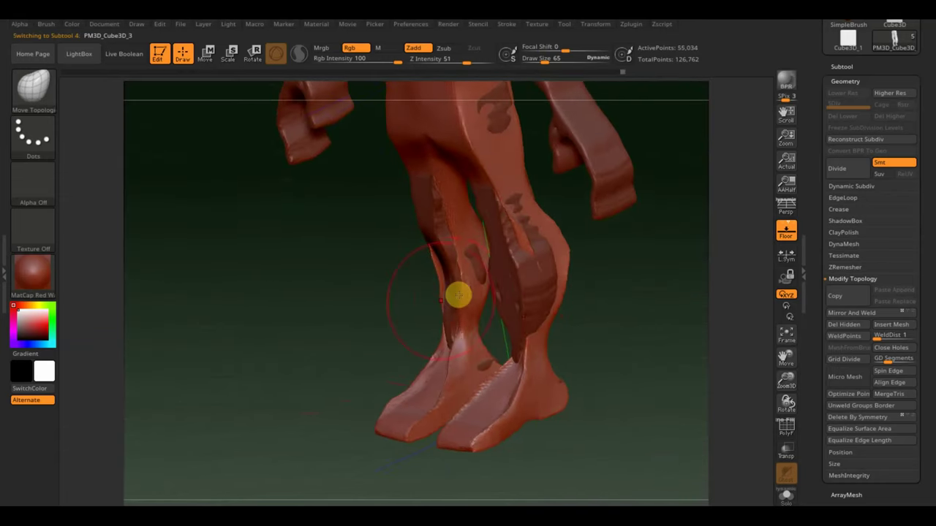
mouse_move(309, 315)
left_mouse_down("shift")
mouse_move(337, 292)
mouse_move(482, 318)
mouse_move(631, 321)
mouse_move(617, 313)
mouse_move(568, 397)
mouse_move(557, 371)
mouse_move(566, 367)
left_mouse_up("shift")
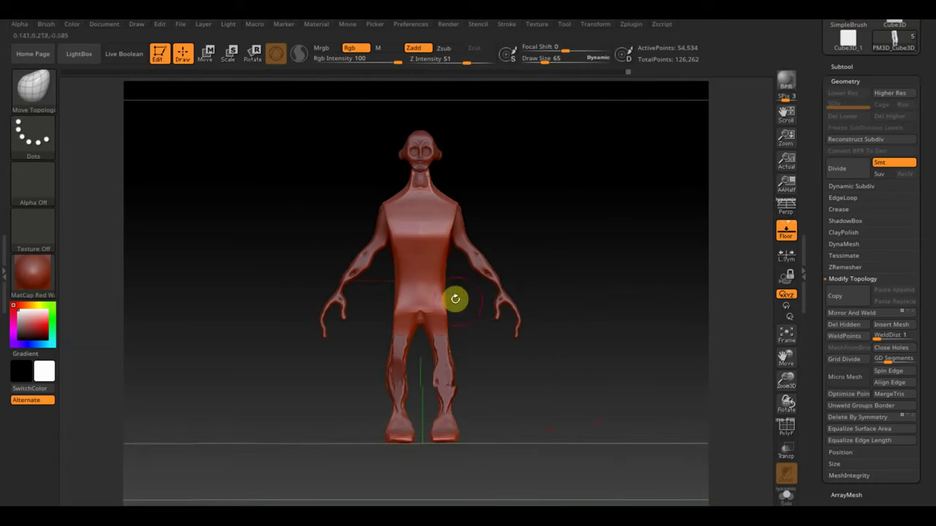
Resize the brush and toggle between subtools PM3D_Cube3D_2 and PM3D_Cube3D_3 from behind.
left_click_drag(541, 62, 550, 62)
right_click_drag(390, 286, 535, 226)
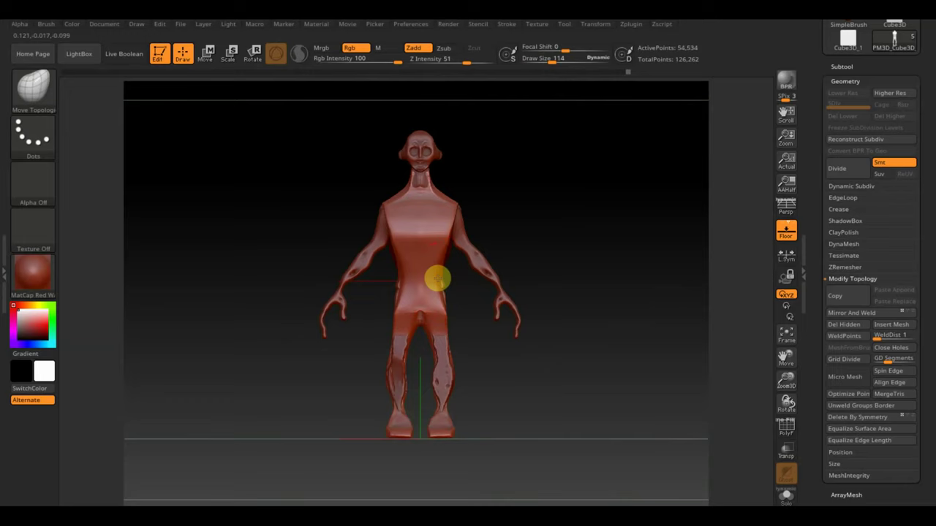
right_click_drag(539, 245, 478, 254)
right_click_drag(458, 253, 439, 258)
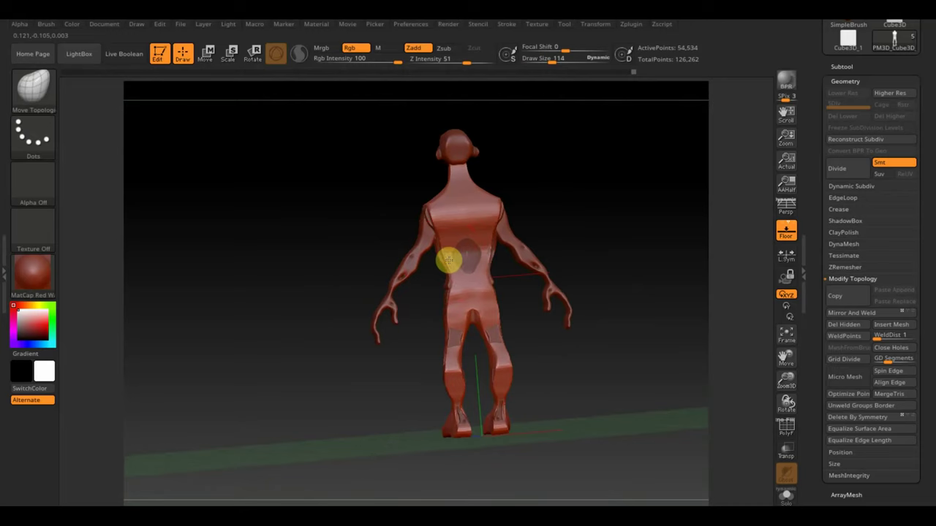
left_click(439, 259, "alt")
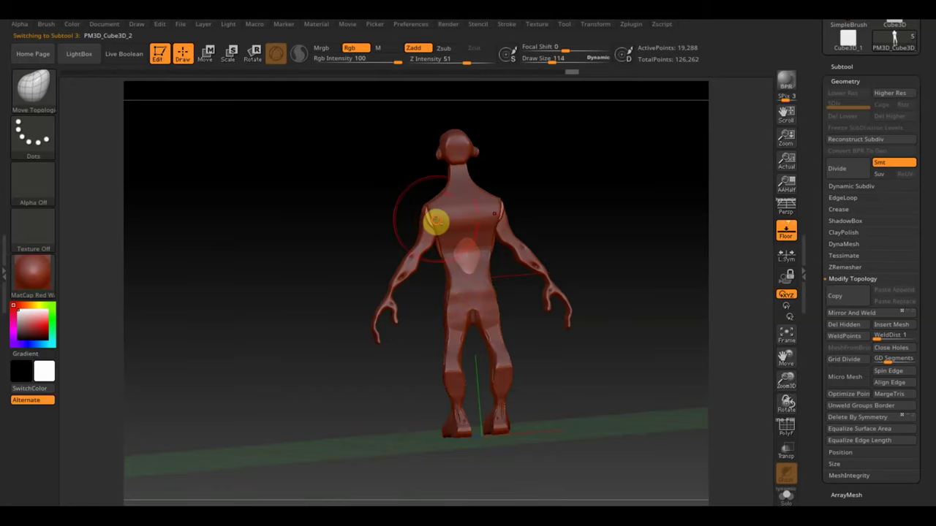
left_click(436, 220, "alt")
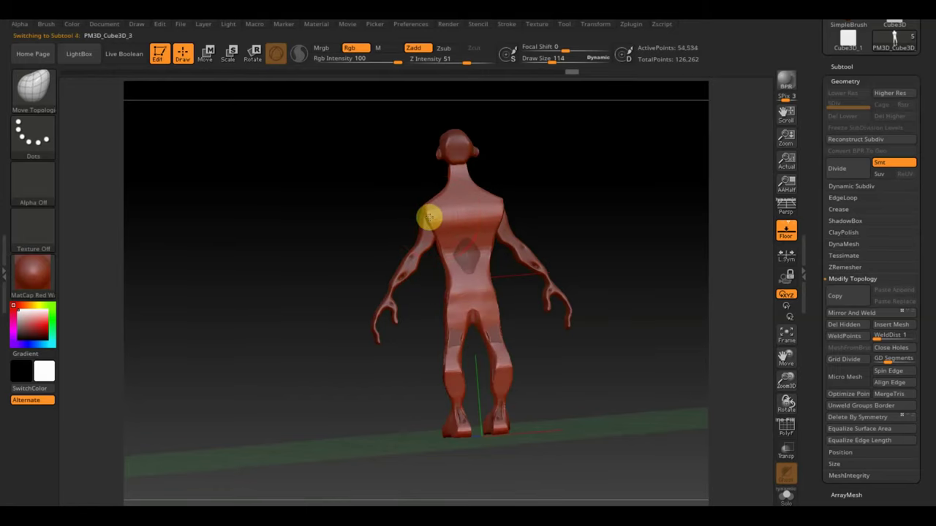
Zoom in to a front view, settle draw size at 73 and orbit to a three-quarter view.
mouse_move(438, 217)
right_mouse_down()
mouse_move(394, 248)
mouse_move(405, 263)
mouse_move(416, 267)
mouse_move(497, 207)
mouse_move(501, 248)
mouse_move(422, 209)
right_mouse_up()
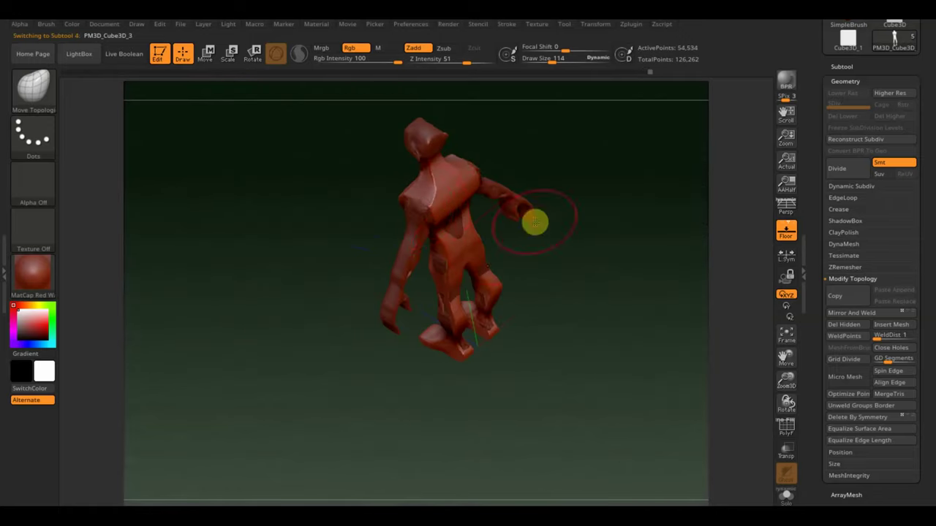
mouse_move(542, 210)
right_mouse_down()
mouse_move(601, 179)
mouse_move(621, 217)
mouse_move(660, 227)
mouse_move(653, 224)
right_mouse_up()
mouse_move(641, 150)
right_mouse_down()
mouse_move(563, 246)
mouse_move(593, 271)
mouse_move(406, 185)
right_mouse_up()
left_click_drag(553, 59, 550, 61)
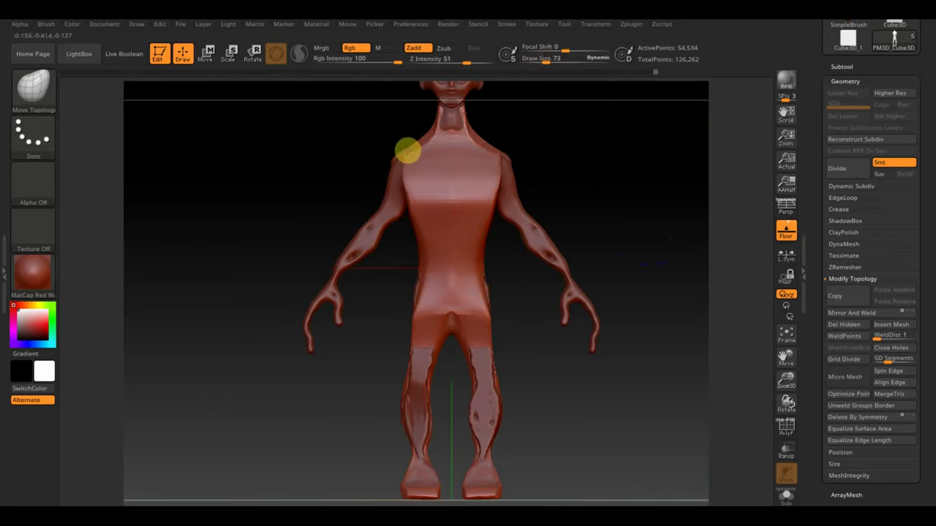
left_click_drag(407, 151, 382, 149)
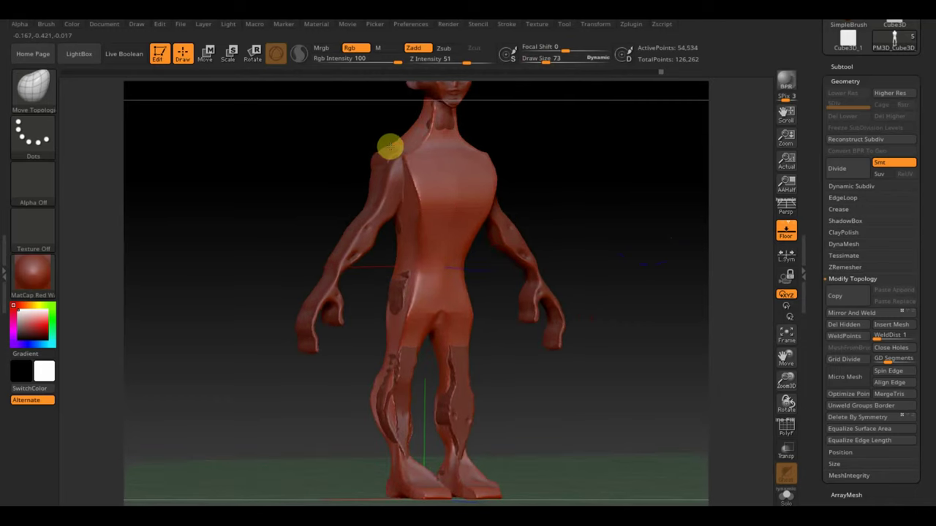
mouse_move(614, 192)
left_mouse_down("shift")
mouse_move(593, 190)
mouse_move(581, 236)
left_mouse_up("shift")
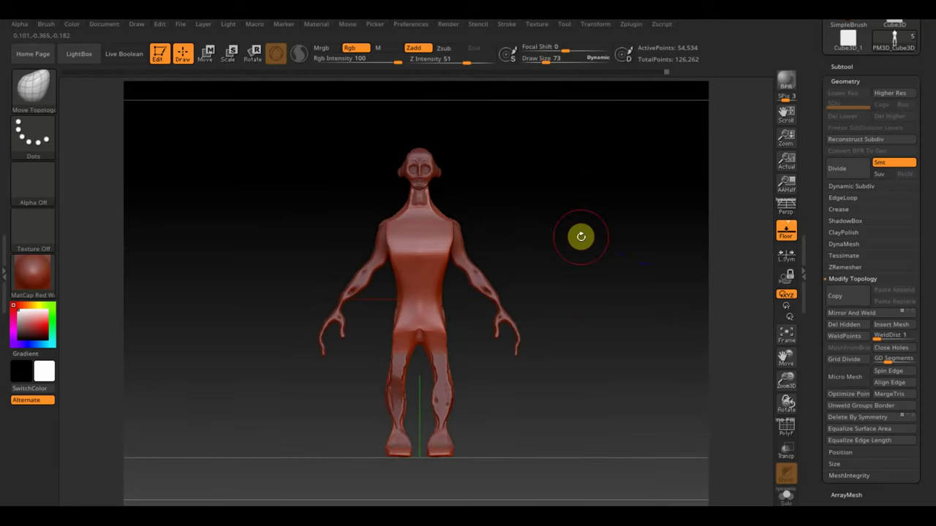
mouse_move(580, 237)
left_mouse_down()
mouse_move(626, 244)
mouse_move(600, 247)
mouse_move(630, 297)
mouse_move(622, 299)
mouse_move(606, 257)
mouse_move(622, 309)
mouse_move(533, 341)
mouse_move(507, 404)
mouse_move(549, 299)
mouse_move(599, 260)
left_mouse_up()
Select the PM3D_Cube3D_1 arm subtool and use the Move Topological brush at draw size 39.
left_click(351, 329, "alt")
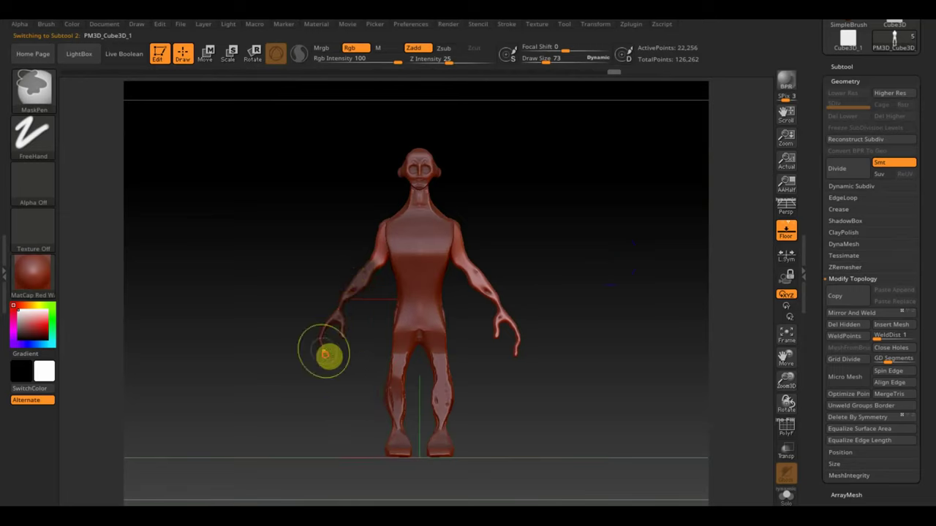
key("b")
key("m")
key("t")
left_click(550, 60)
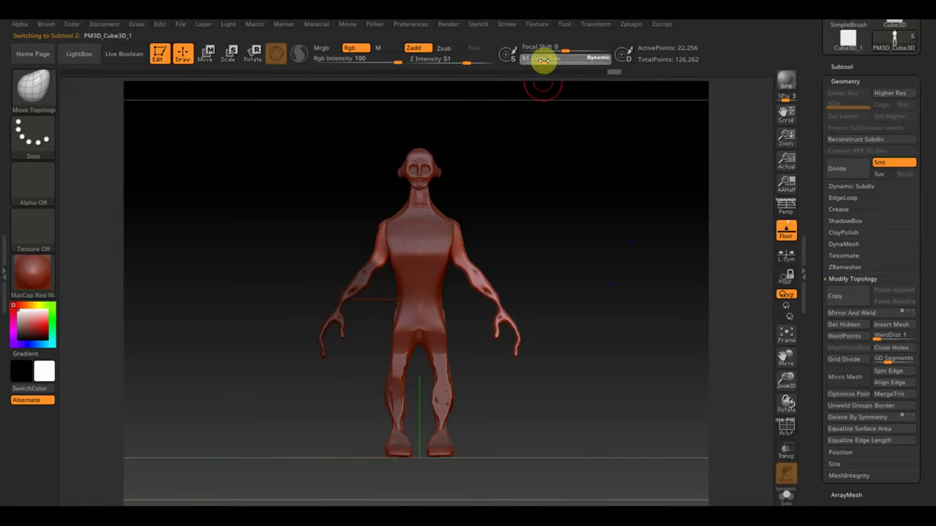
key("ctrl")
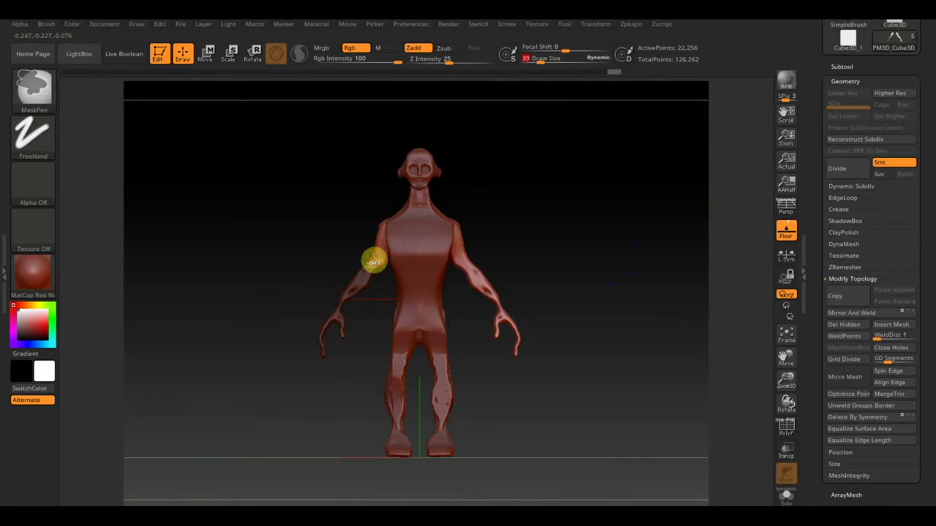
mouse_move(385, 271)
right_mouse_down()
mouse_move(365, 271)
mouse_move(526, 299)
mouse_move(549, 328)
mouse_move(557, 313)
mouse_move(539, 289)
mouse_move(551, 370)
right_mouse_up()
right_click_drag(559, 329, 558, 331)
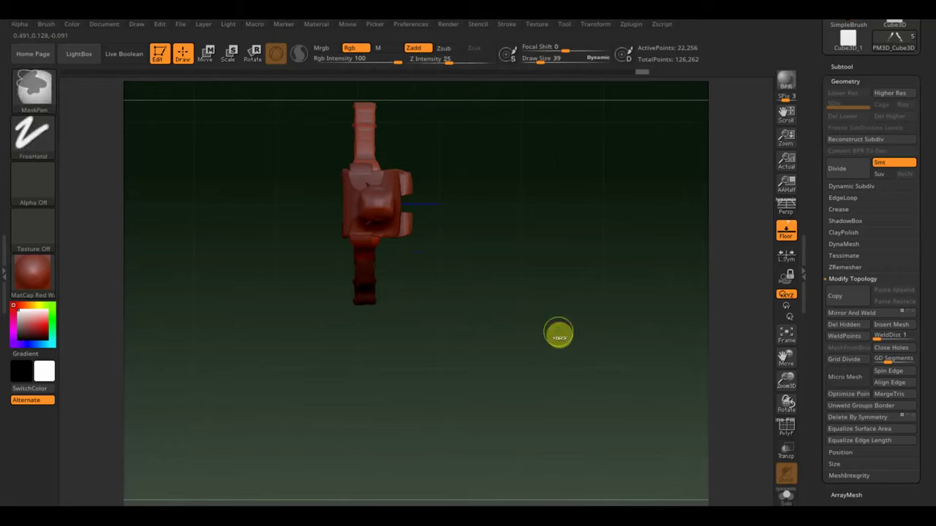
Repose the arm by rotating and shifting it with a transpose line.
left_click(253, 51)
key("y")
left_click_drag(364, 262, 367, 353)
mouse_move(453, 356)
right_mouse_down()
mouse_move(487, 344)
mouse_move(487, 269)
right_mouse_up()
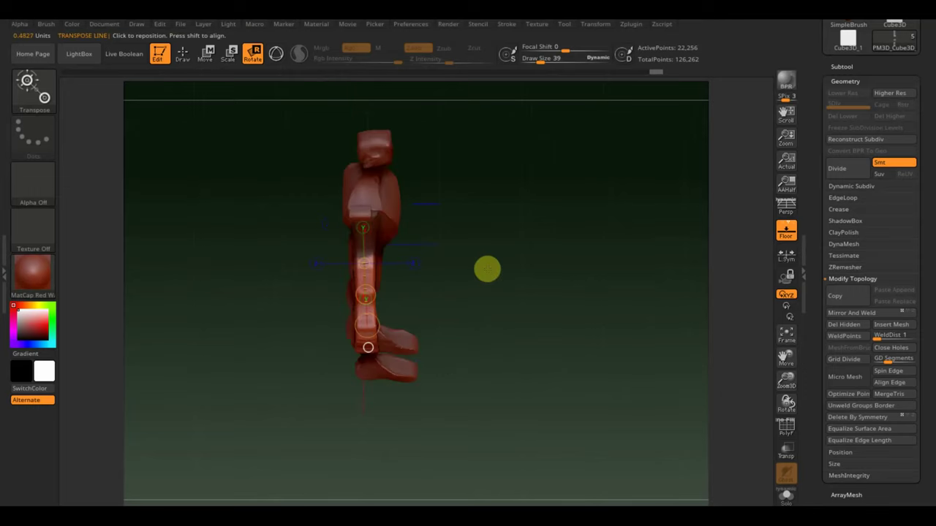
left_click_drag(369, 326, 402, 316)
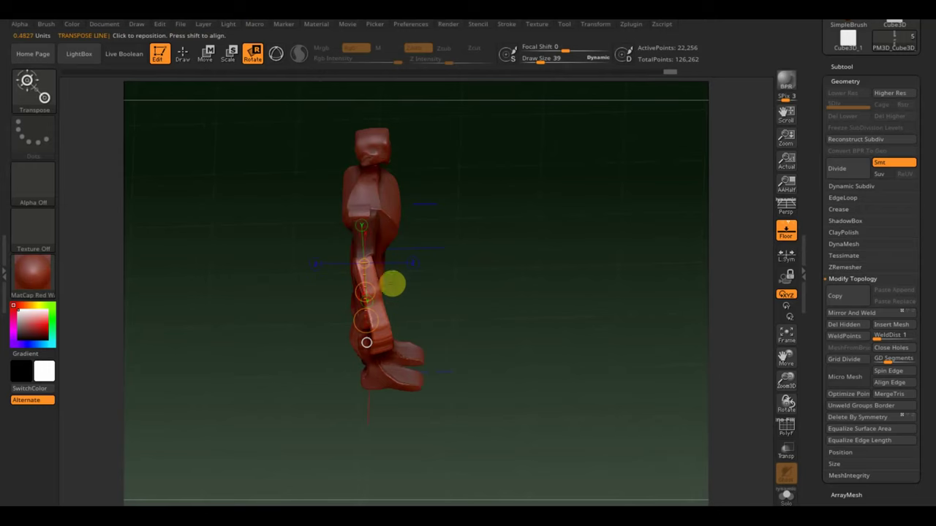
left_click(204, 54)
left_click_drag(365, 291, 368, 292)
mouse_move(438, 289)
left_mouse_down()
mouse_move(501, 282)
mouse_move(519, 241)
mouse_move(619, 203)
mouse_move(652, 278)
mouse_move(680, 288)
mouse_move(633, 243)
mouse_move(619, 251)
left_mouse_up()
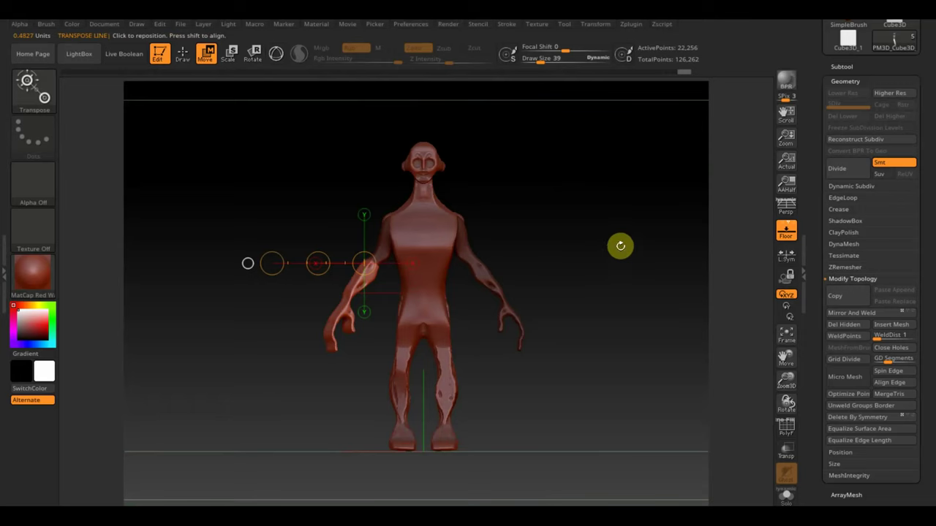
left_click(184, 54)
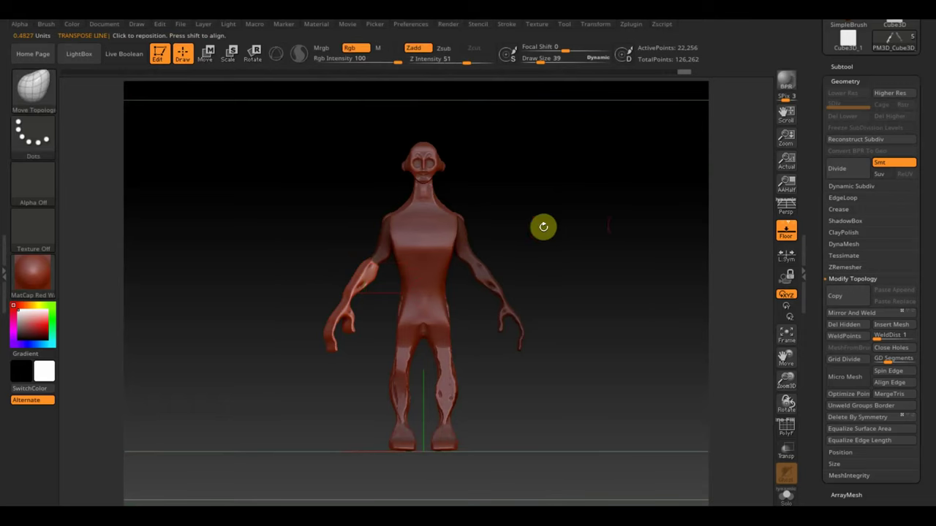
Mirror And Weld the reposed arm to the other side, then select the PM3D_Cube3D_3 subtool.
left_click(869, 313)
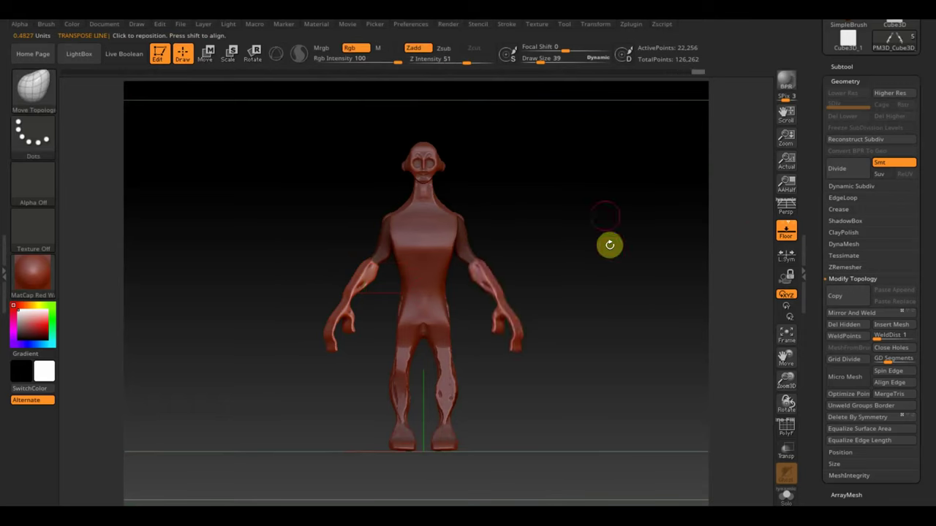
mouse_move(637, 266)
left_mouse_down()
mouse_move(647, 334)
mouse_move(647, 248)
mouse_move(635, 250)
mouse_move(668, 259)
mouse_move(653, 341)
left_mouse_up()
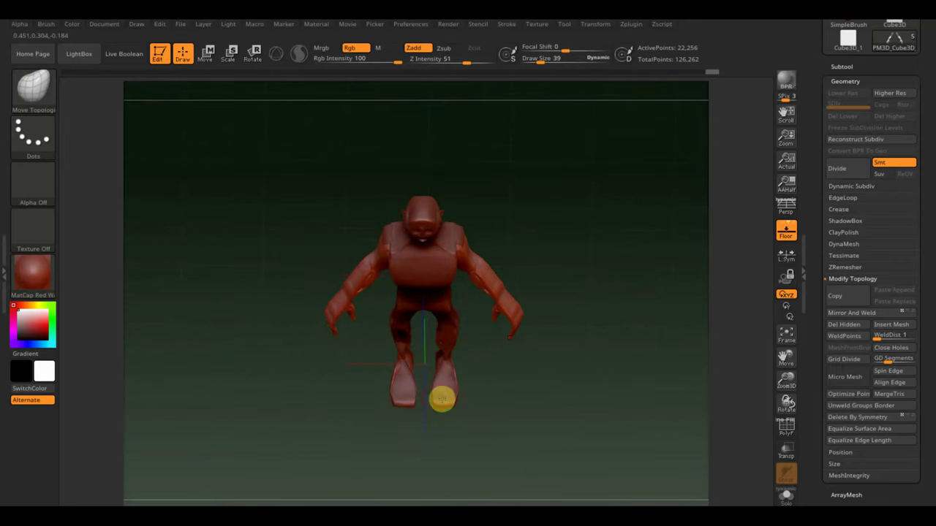
left_click(408, 394, "alt")
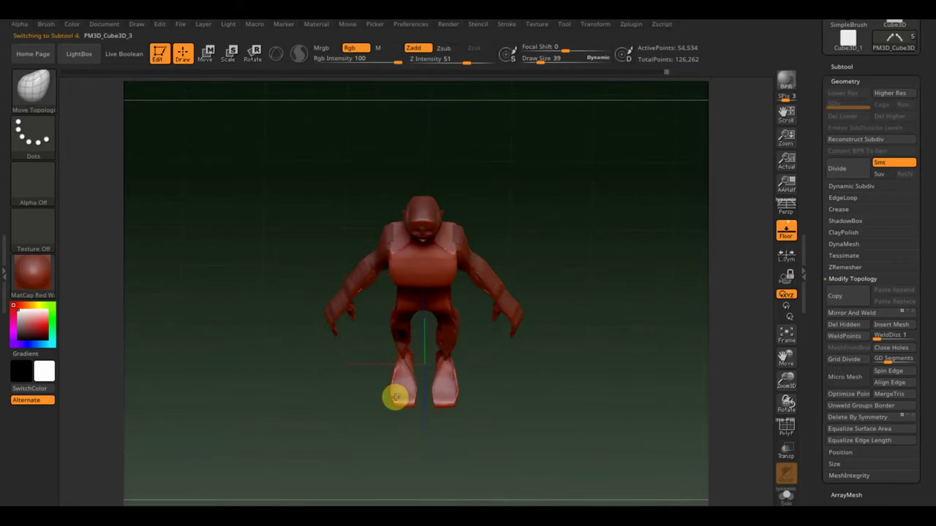
mouse_move(479, 389)
left_mouse_down()
mouse_move(563, 380)
mouse_move(564, 321)
mouse_move(638, 334)
mouse_move(605, 328)
left_mouse_up()
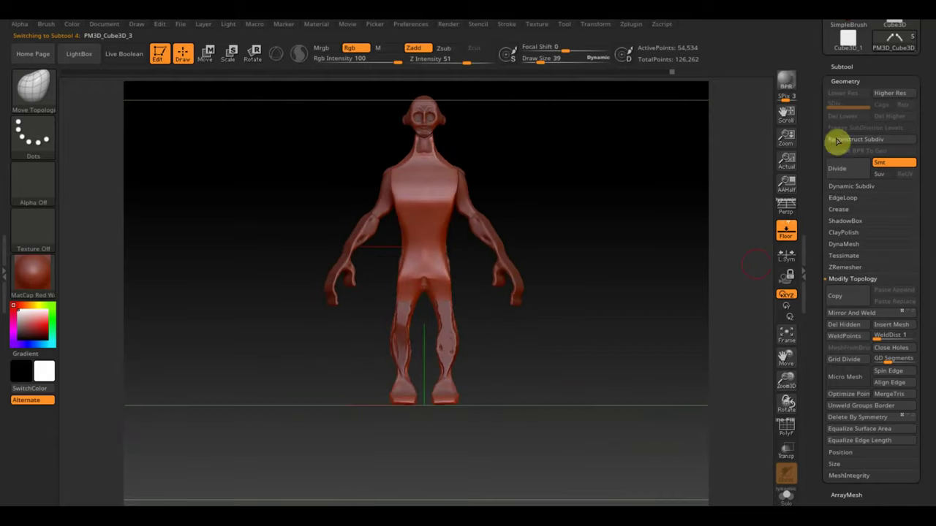
Save the project as a new file in the Desktop's геркулес folder and turn the model front-on.
left_click(182, 26)
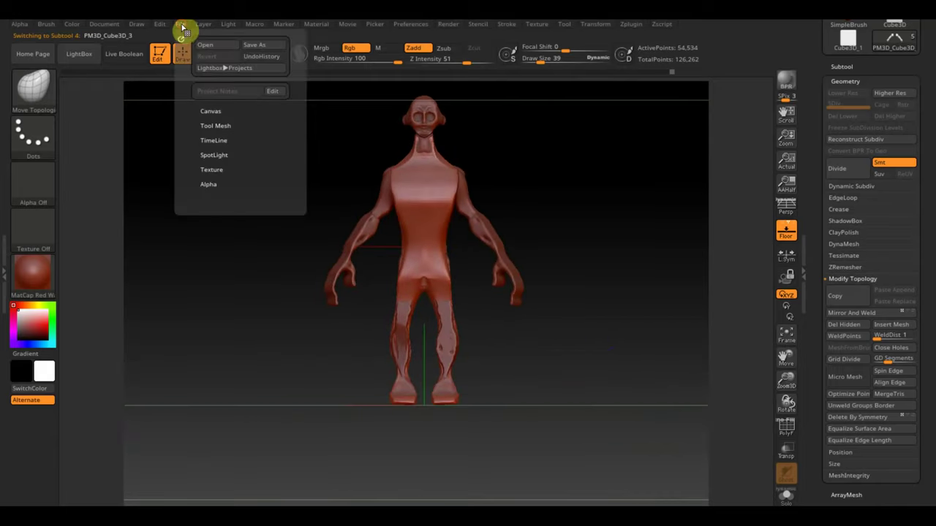
left_click(263, 46)
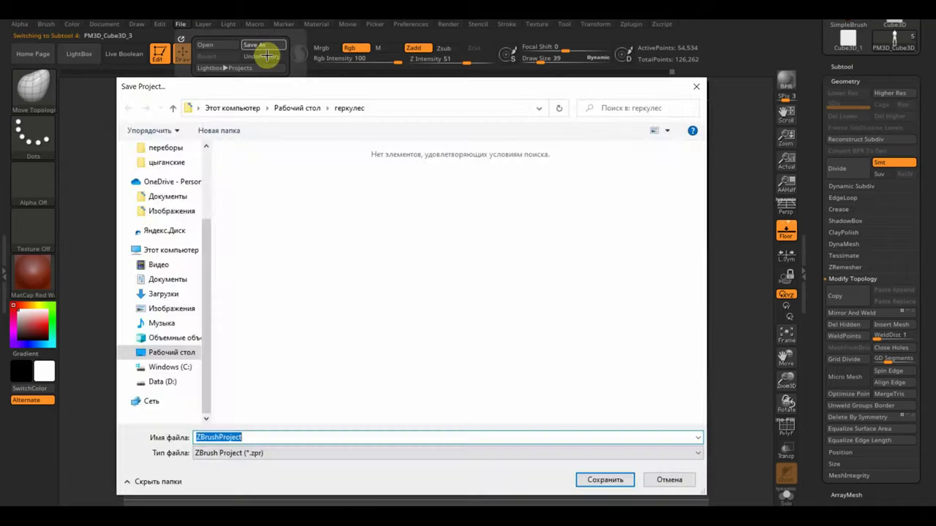
mouse_move(164, 364)
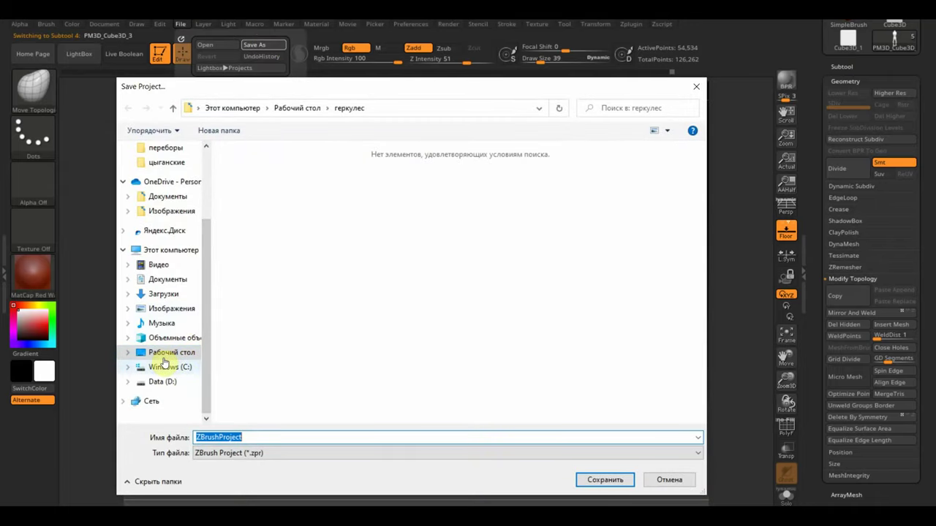
left_click(172, 354)
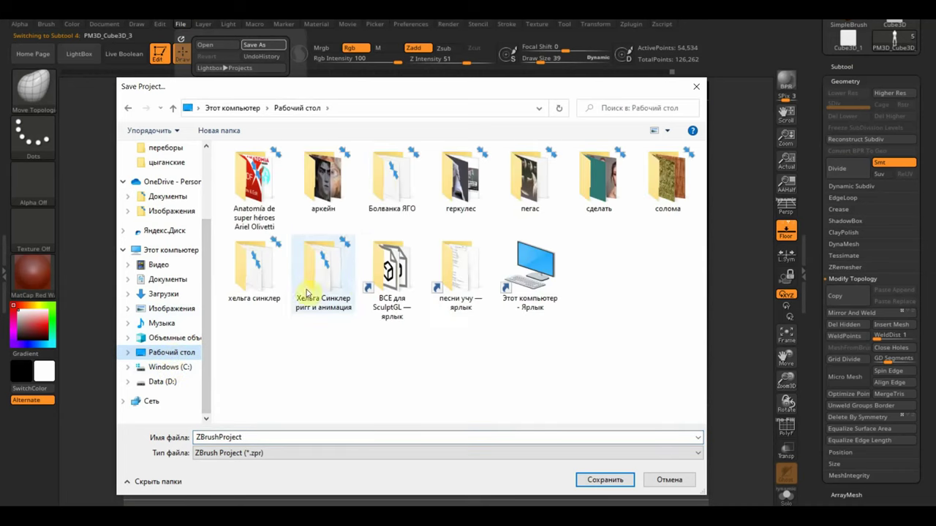
double_click(529, 179)
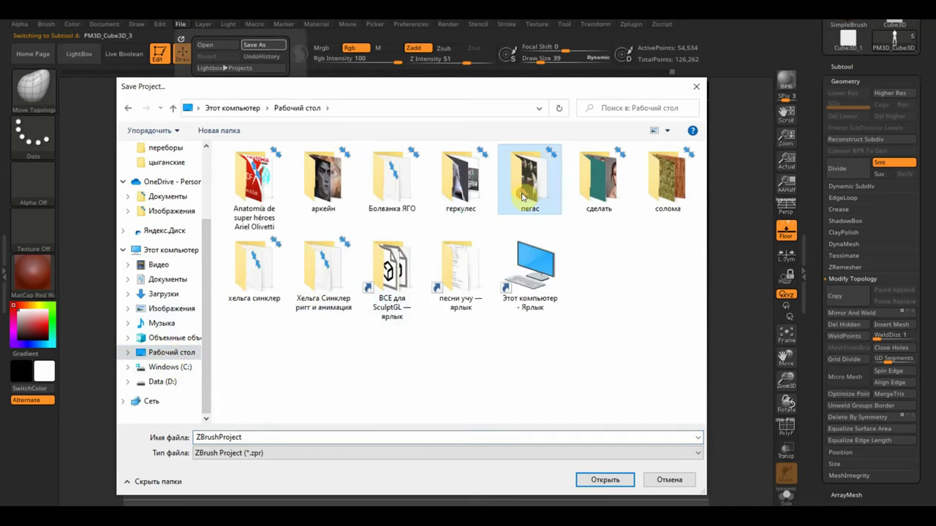
left_click(128, 111)
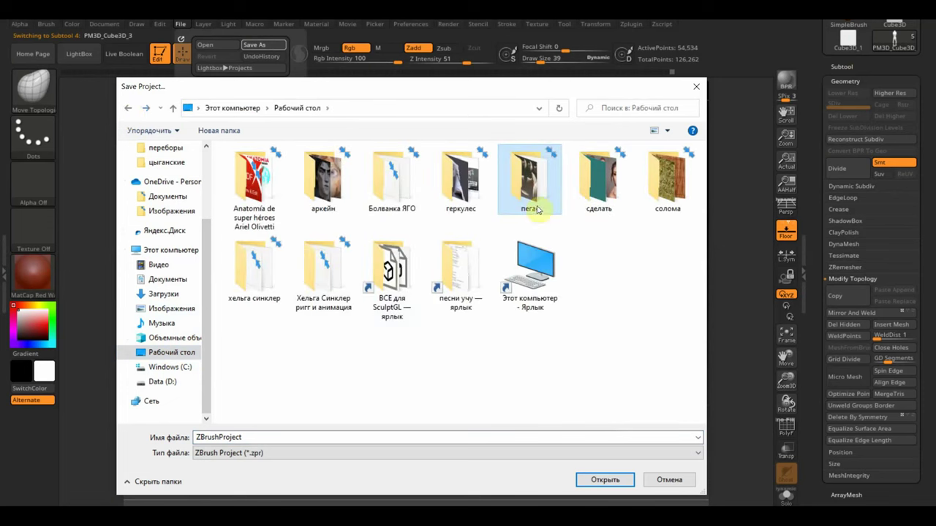
double_click(460, 184)
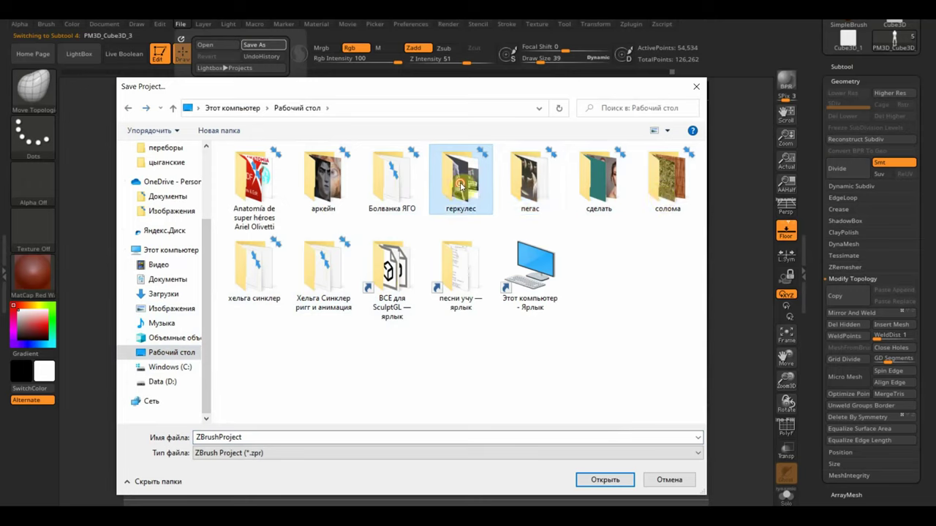
double_click(257, 436)
type("геркулес")
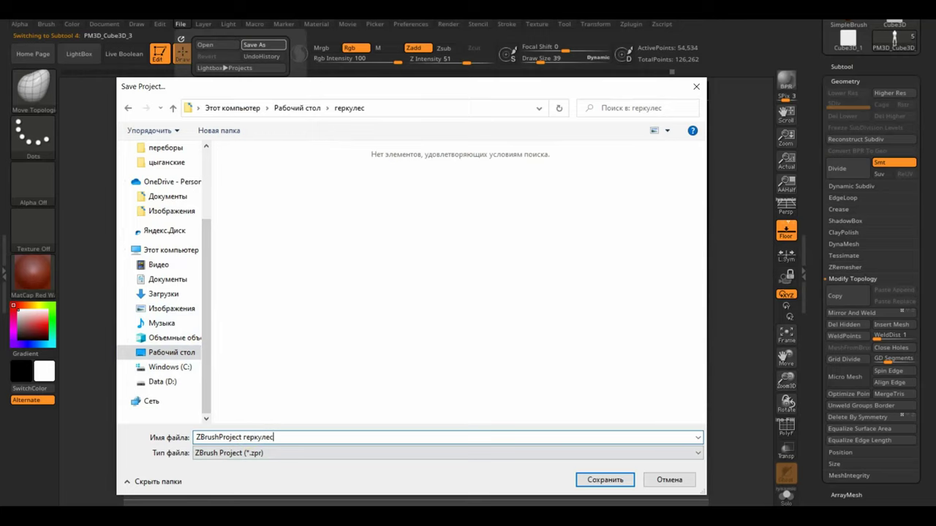
key("Return")
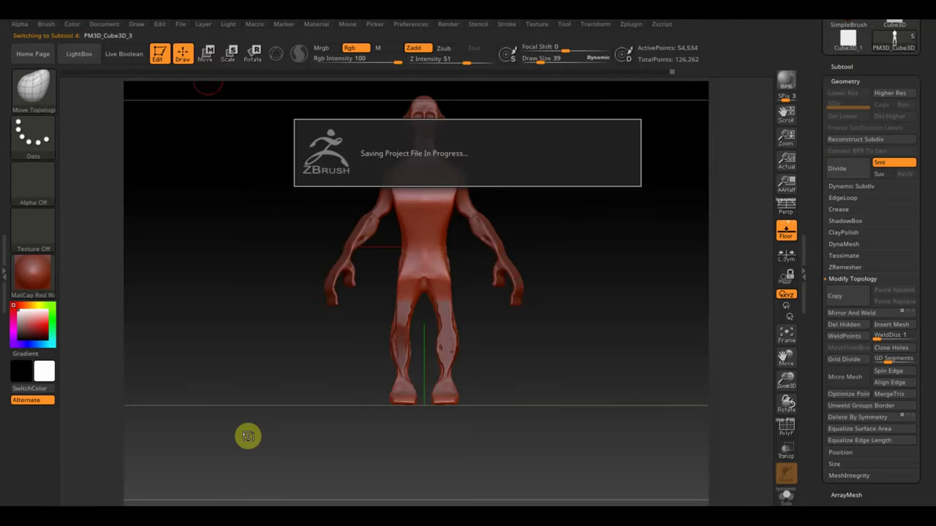
left_click_drag(611, 315, 610, 343)
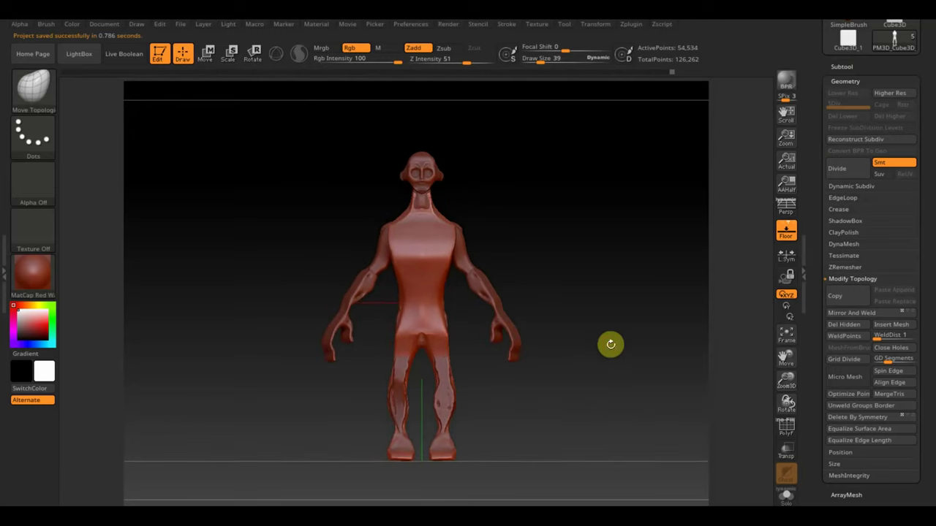
left_click(852, 66)
Select PM3D_Cube3D_2 and MergeDown the subtools into one 64,187-point mesh.
left_click(847, 103)
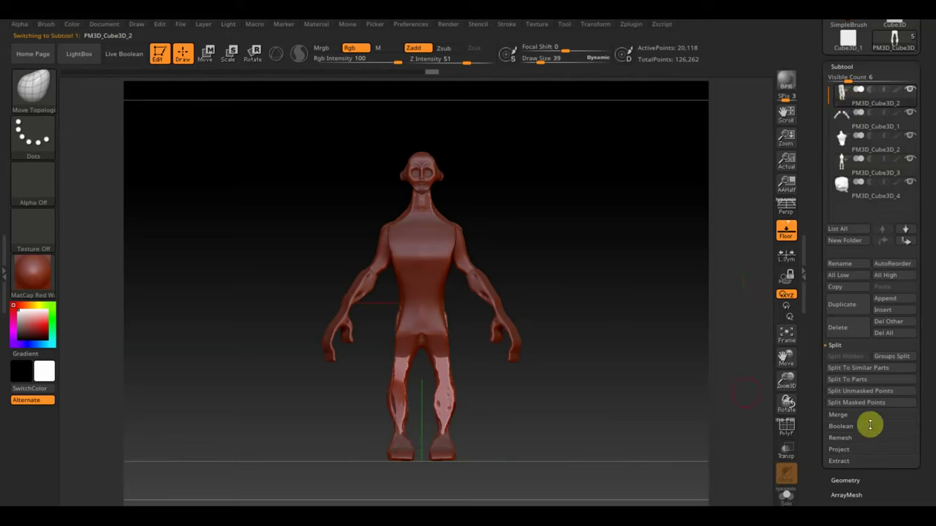
left_click(845, 482)
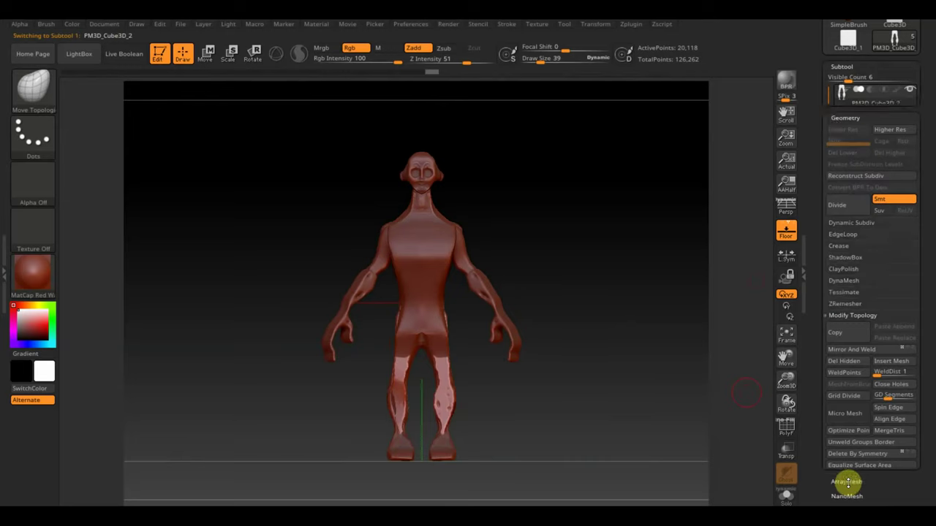
left_click(842, 65)
left_click(834, 345)
left_click(838, 357)
left_click(846, 368)
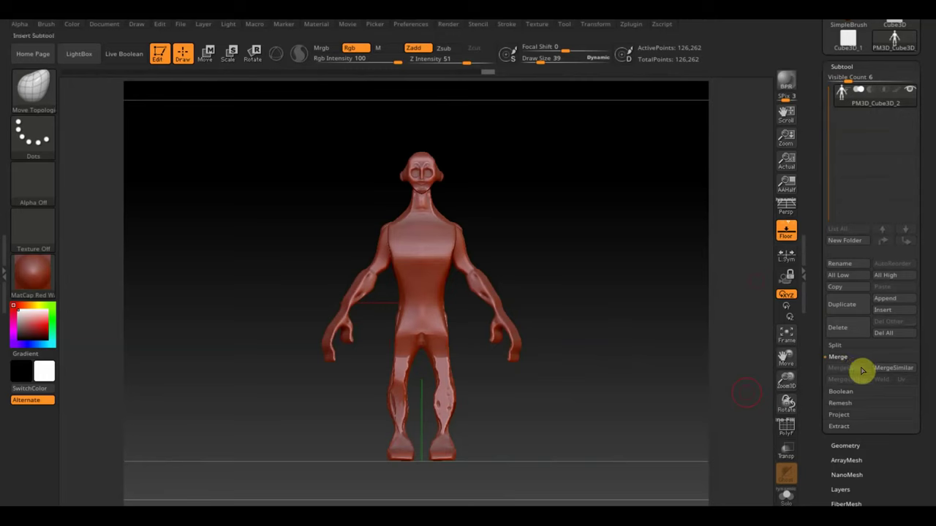
left_click(846, 444)
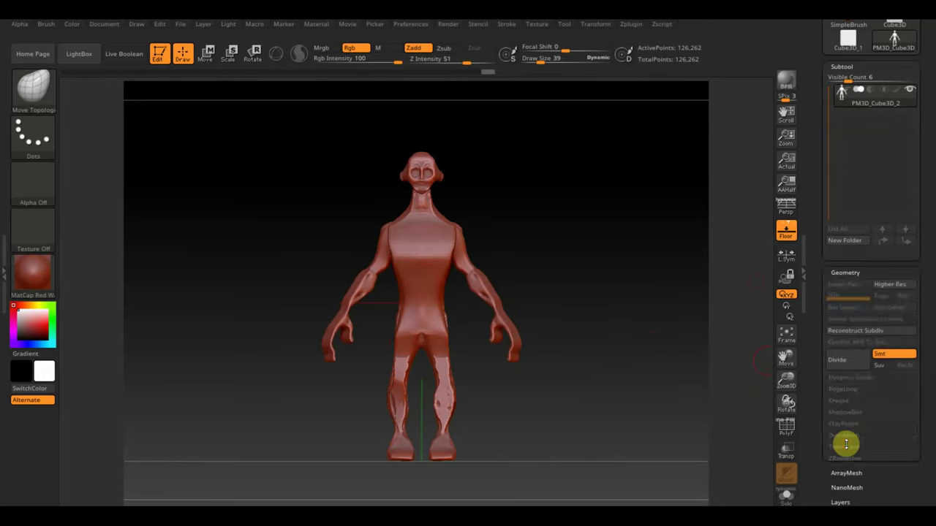
mouse_move(606, 225)
left_mouse_down("ctrl+shift")
mouse_move(649, 287)
mouse_move(609, 293)
left_mouse_up("ctrl+shift")
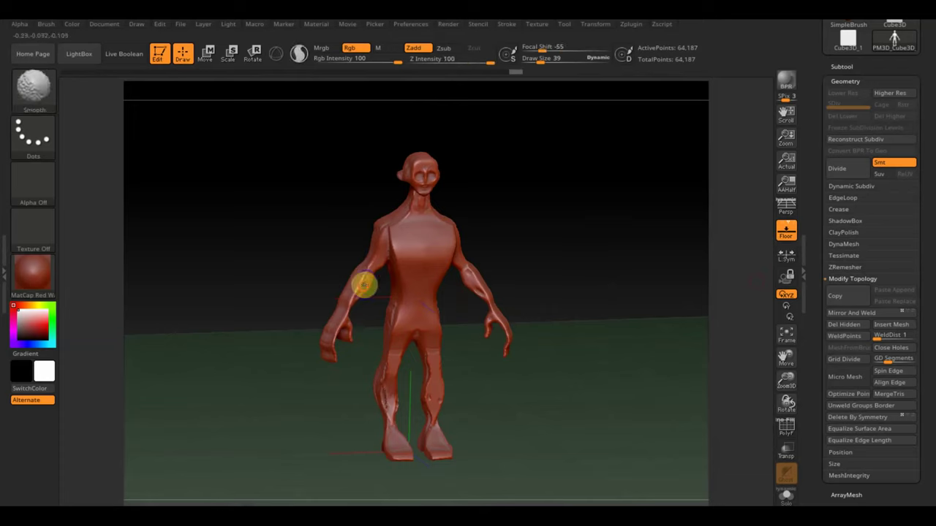
Smooth the torso, Mirror And Weld the body to 64,167 points, and inspect it from all sides.
left_click_drag(426, 278, 464, 244, "shift")
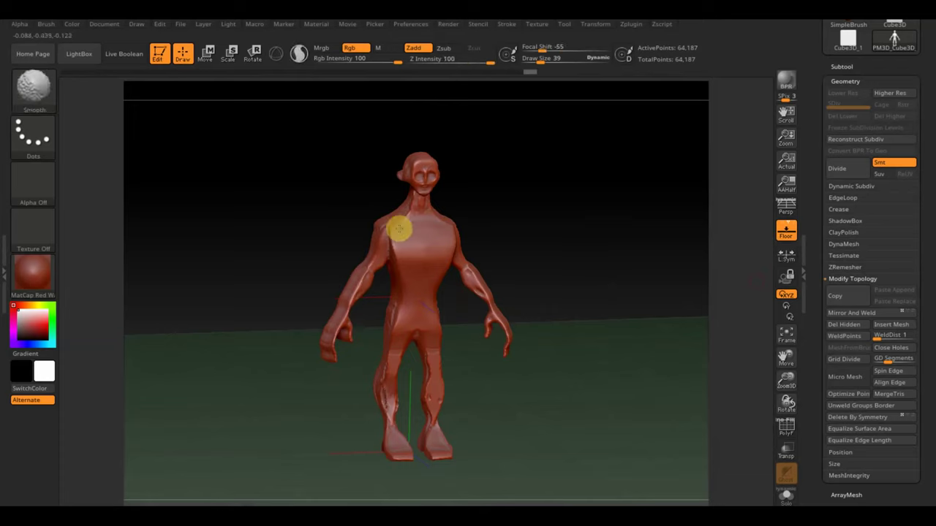
mouse_move(383, 229)
right_mouse_down()
mouse_move(487, 211)
mouse_move(556, 224)
right_mouse_up()
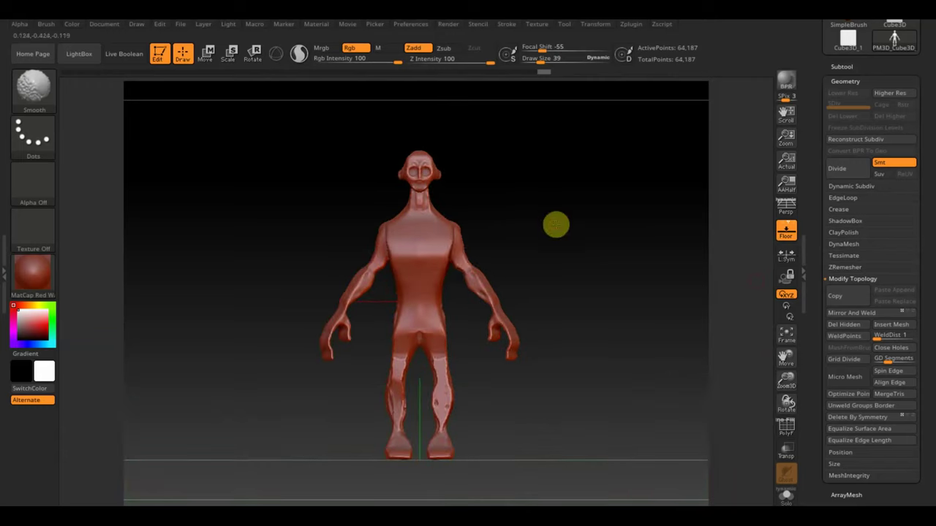
left_click(852, 318)
mouse_move(636, 314)
left_mouse_down()
mouse_move(606, 383)
mouse_move(566, 370)
mouse_move(556, 331)
mouse_move(578, 340)
left_mouse_up()
mouse_move(563, 244)
left_mouse_down()
mouse_move(593, 228)
mouse_move(651, 324)
left_mouse_up()
left_click_drag(417, 163, 594, 194, "shift")
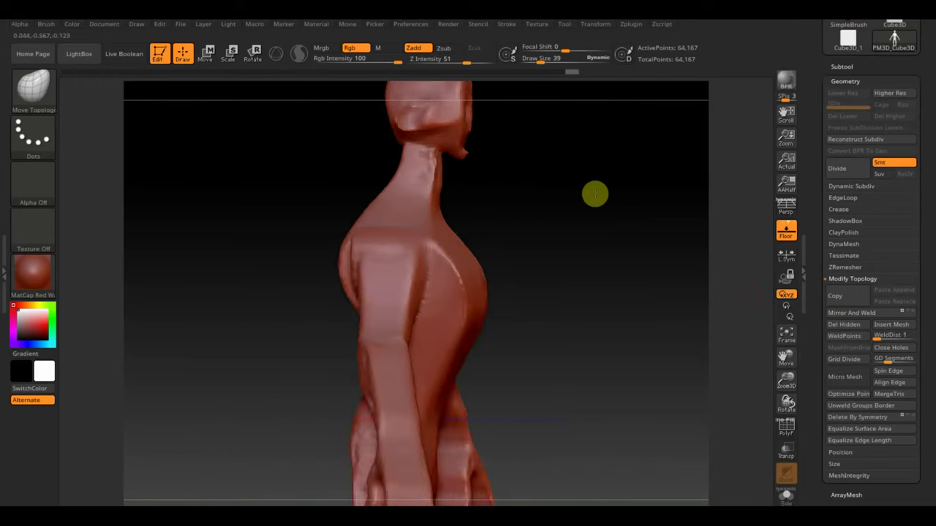
left_click_drag(564, 163, 436, 196, "alt")
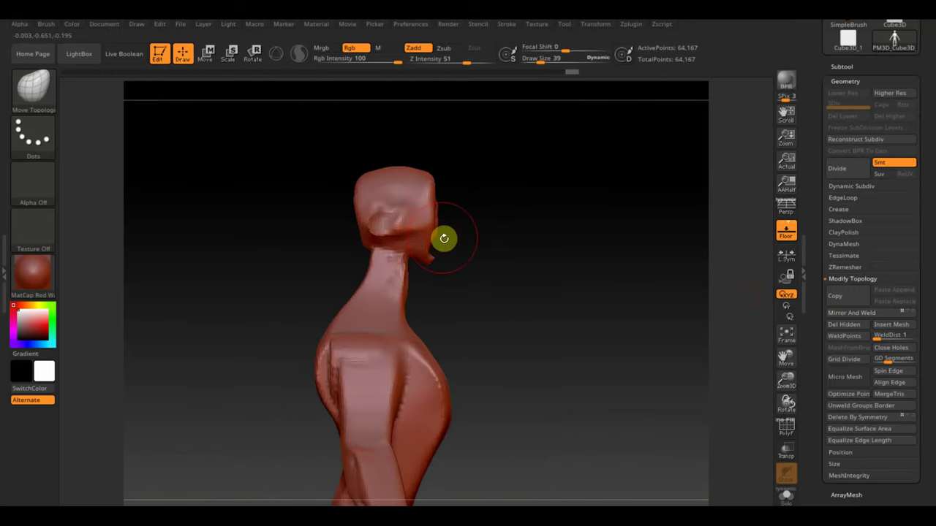
mouse_move(471, 232)
left_mouse_down()
mouse_move(489, 244)
mouse_move(360, 232)
left_mouse_up()
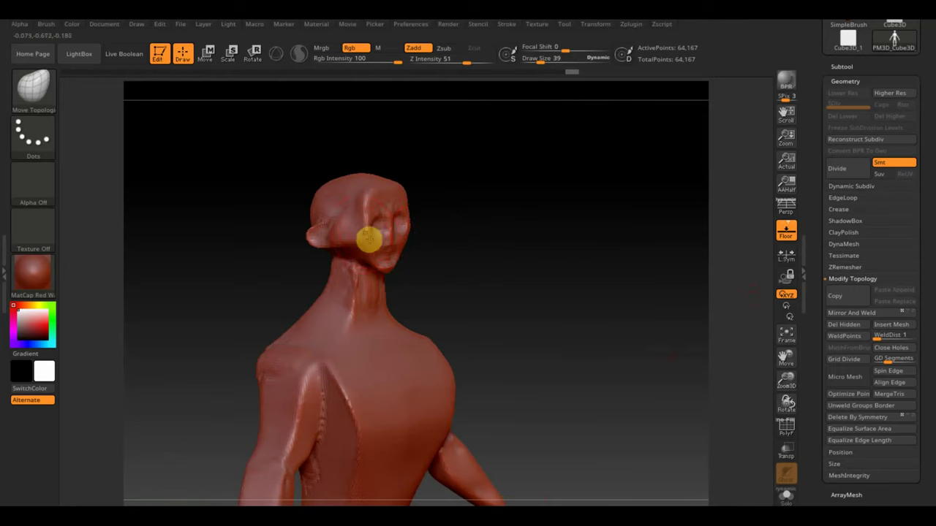
mouse_move(512, 231)
left_mouse_down("shift")
mouse_move(486, 217)
mouse_move(489, 226)
left_mouse_up("shift")
left_click_drag(490, 282, 466, 193, "alt")
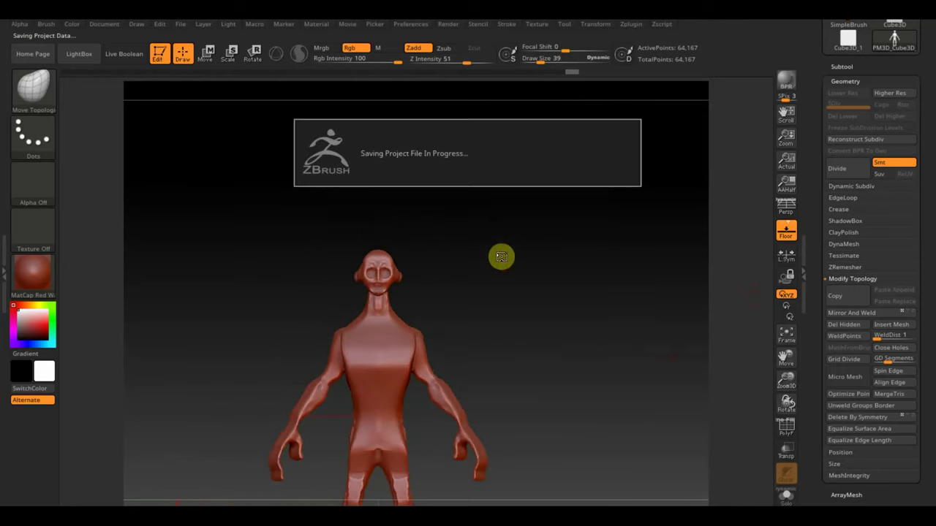
mouse_move(510, 293)
left_mouse_down("alt")
mouse_move(497, 278)
mouse_move(516, 231)
left_mouse_up("alt")
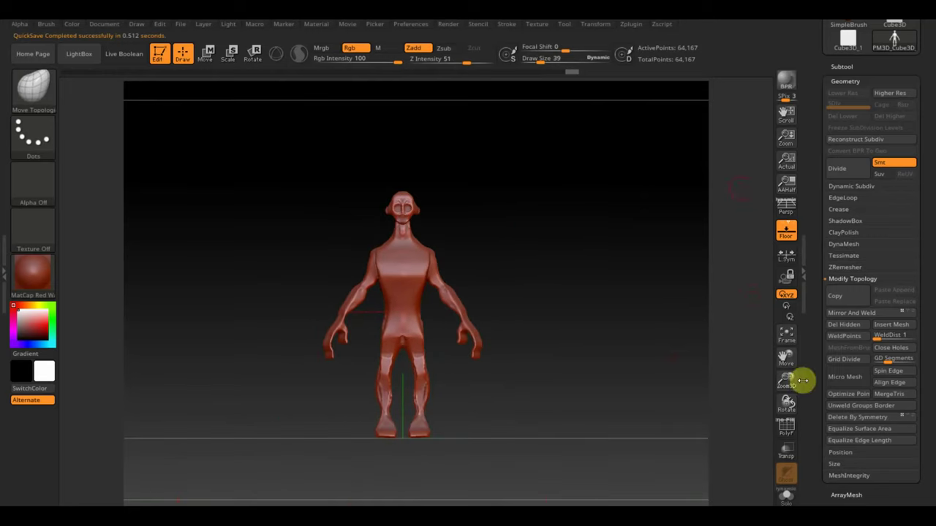
Check the polygon wireframe and the DynaMesh Resolution of 376, then turn PolyF off.
left_click(786, 427)
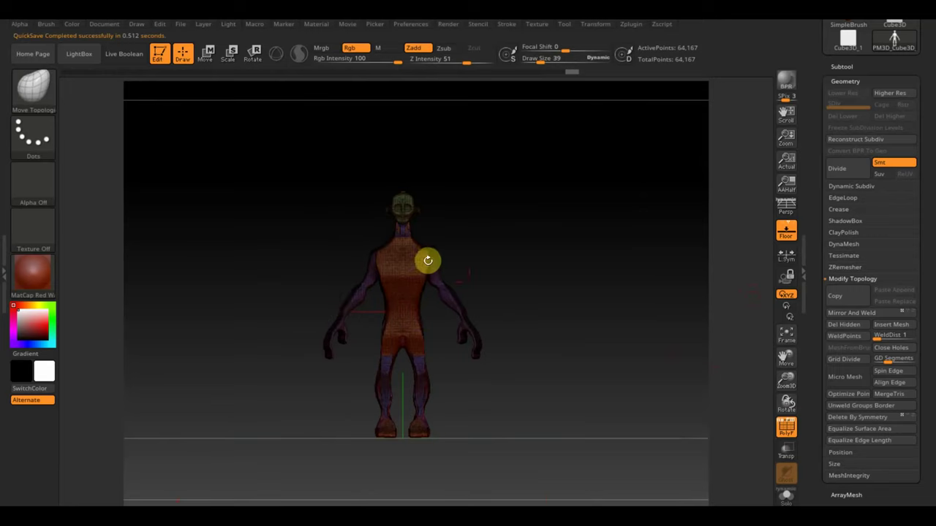
key("ctrl")
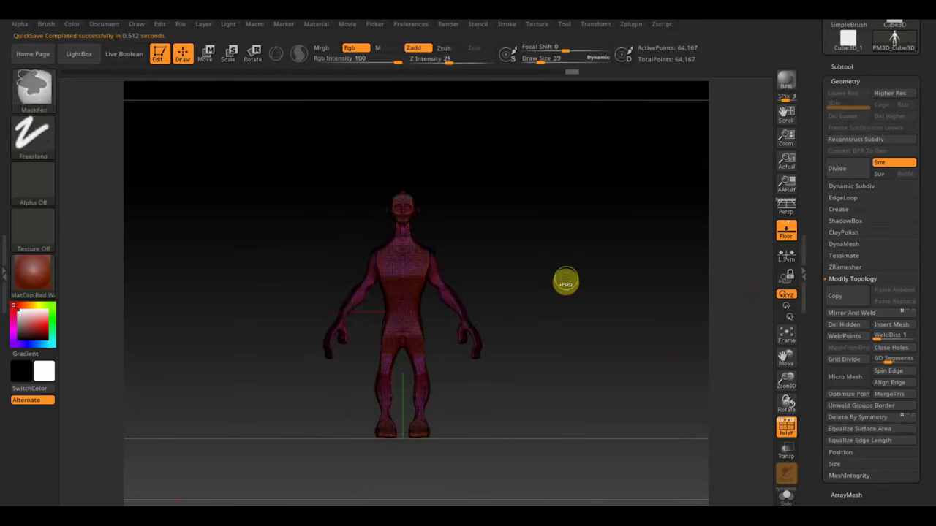
key("ctrl")
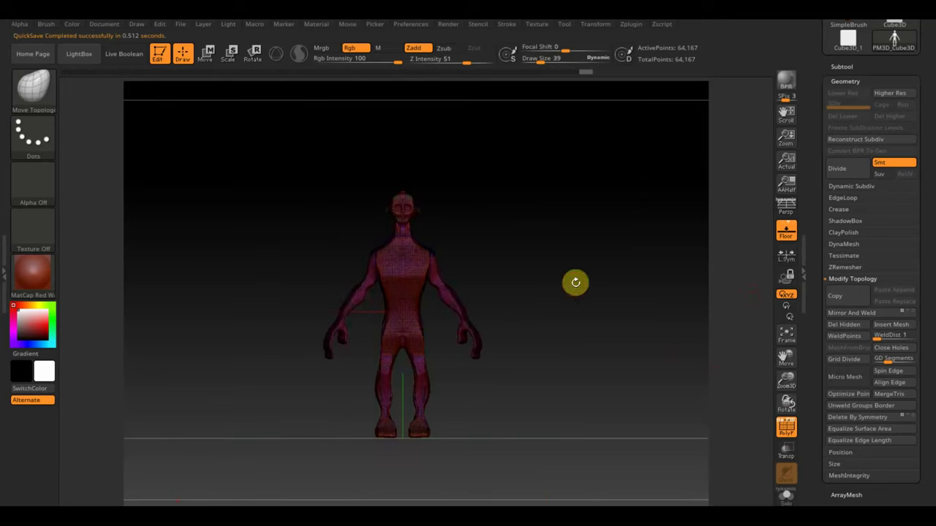
left_click(846, 245)
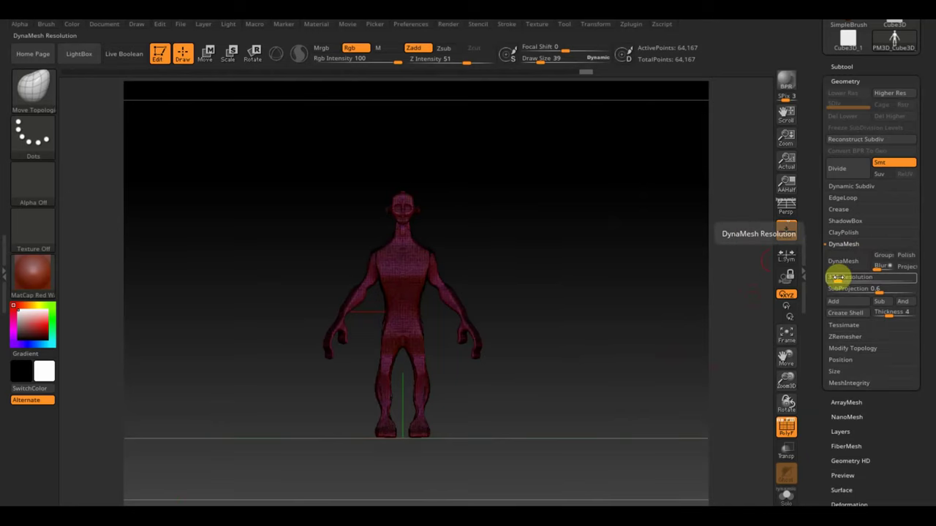
left_click_drag(926, 211, 933, 303)
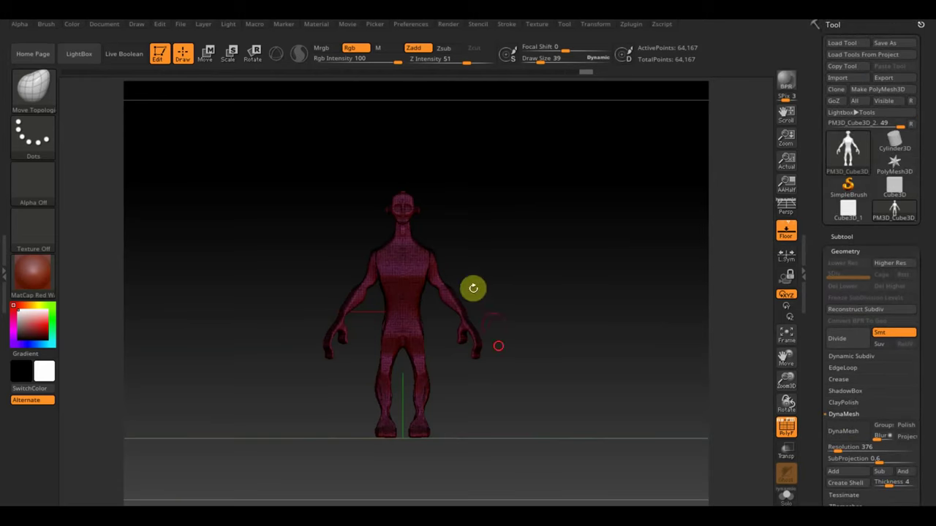
left_click_drag(472, 286, 474, 349)
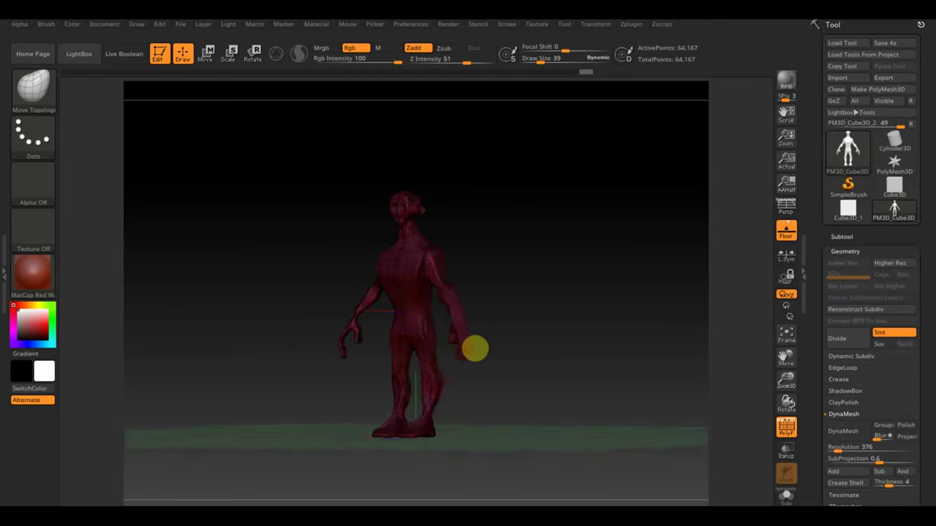
left_click(786, 428)
right_click(641, 368)
Smooth the wrinkles on the back of the thighs and lower legs, then frame the whole figure.
mouse_move(614, 286)
left_mouse_down("alt")
mouse_move(653, 355)
mouse_move(648, 249)
mouse_move(596, 252)
left_mouse_up("alt")
mouse_move(442, 250)
left_mouse_down("shift")
mouse_move(451, 229)
mouse_move(459, 410)
left_mouse_up("shift")
mouse_move(389, 413)
left_mouse_down("shift")
mouse_move(391, 393)
mouse_move(386, 414)
mouse_move(366, 422)
mouse_move(388, 406)
mouse_move(403, 434)
mouse_move(416, 336)
mouse_move(407, 372)
mouse_move(385, 341)
left_mouse_up("shift")
mouse_move(542, 391)
left_mouse_down()
mouse_move(587, 402)
mouse_move(596, 391)
mouse_move(566, 394)
left_mouse_up()
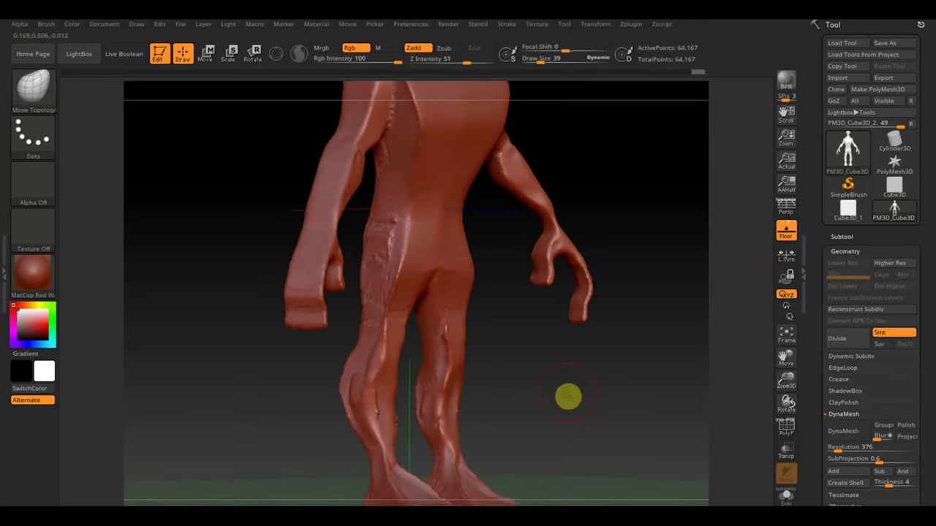
mouse_move(676, 302)
left_mouse_down()
mouse_move(653, 341)
mouse_move(618, 351)
mouse_move(626, 365)
left_mouse_up()
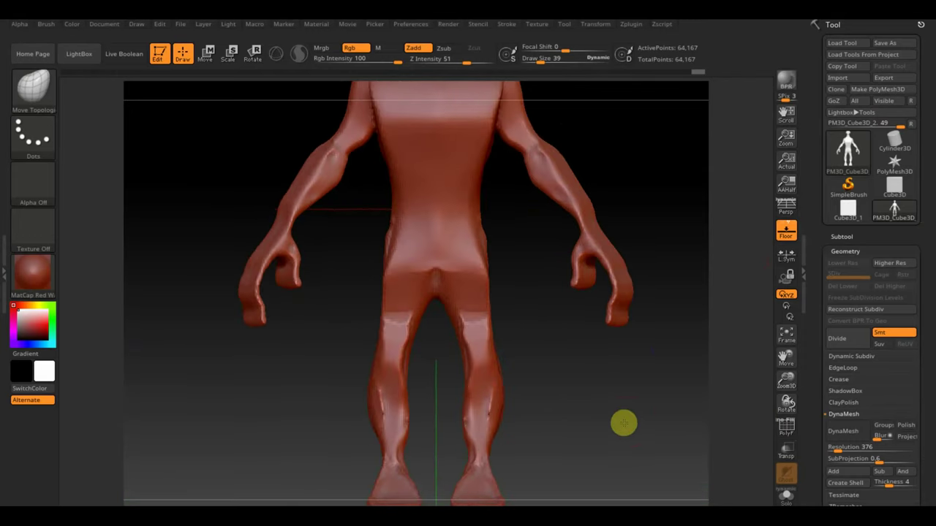
key("f")
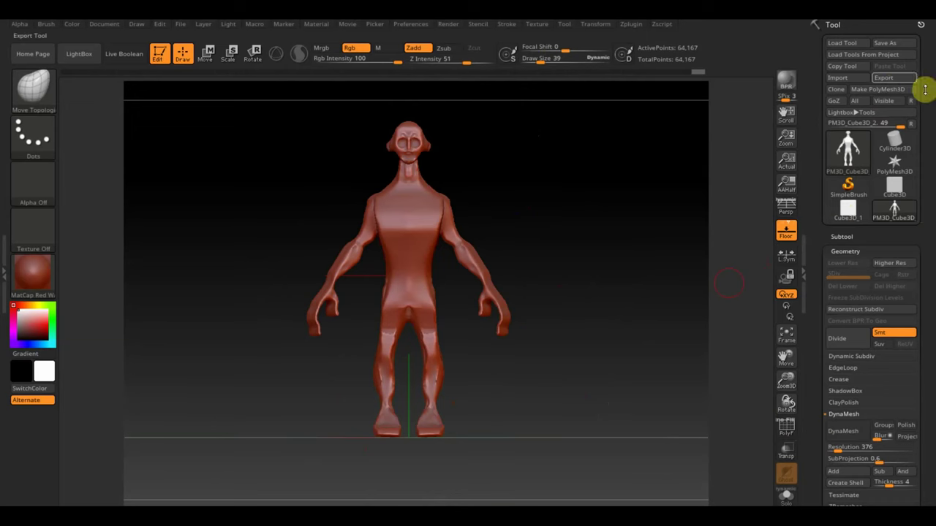
Export the merged mesh as the OBJ file 'реп 1' into the геркулес folder.
left_click(899, 84)
type("rep 1")
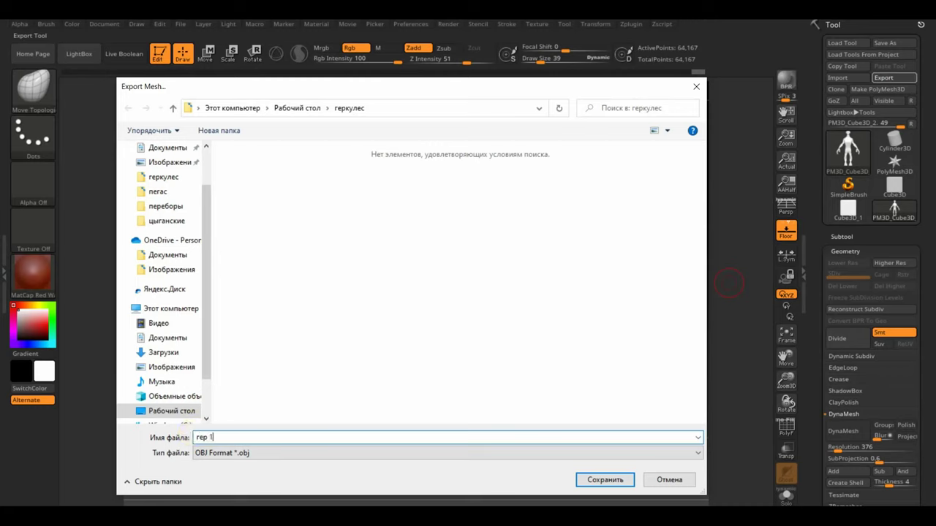
left_click(598, 480)
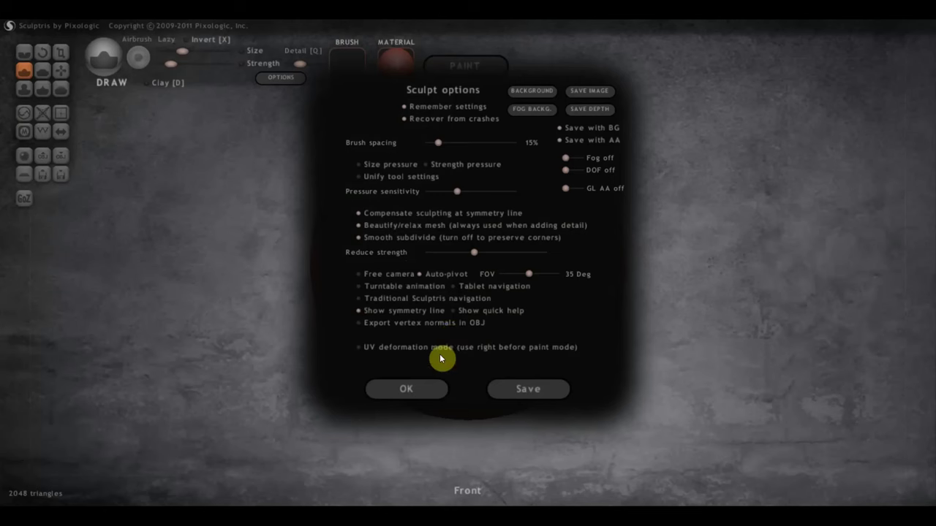
Import реп 1 from the геркулес folder into a new Sculptris scene and dismiss the mesh error.
left_click(408, 388)
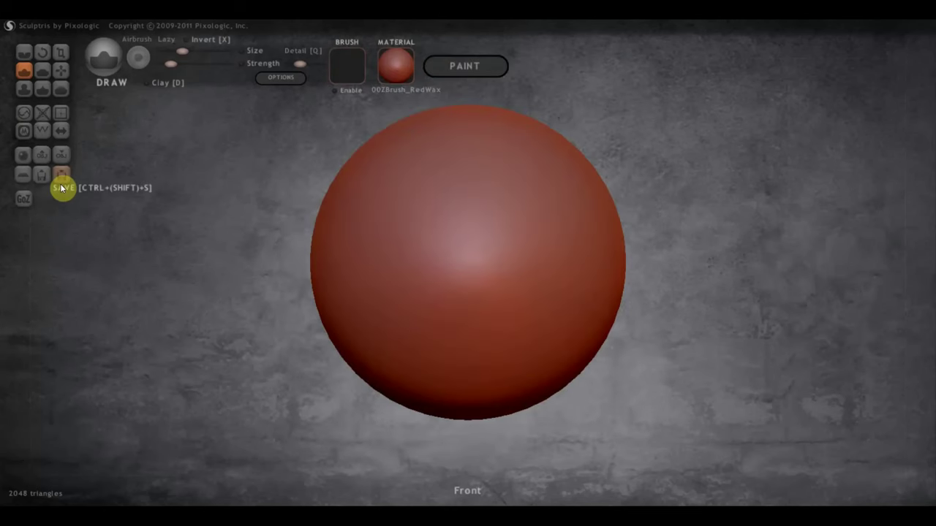
left_click(33, 144)
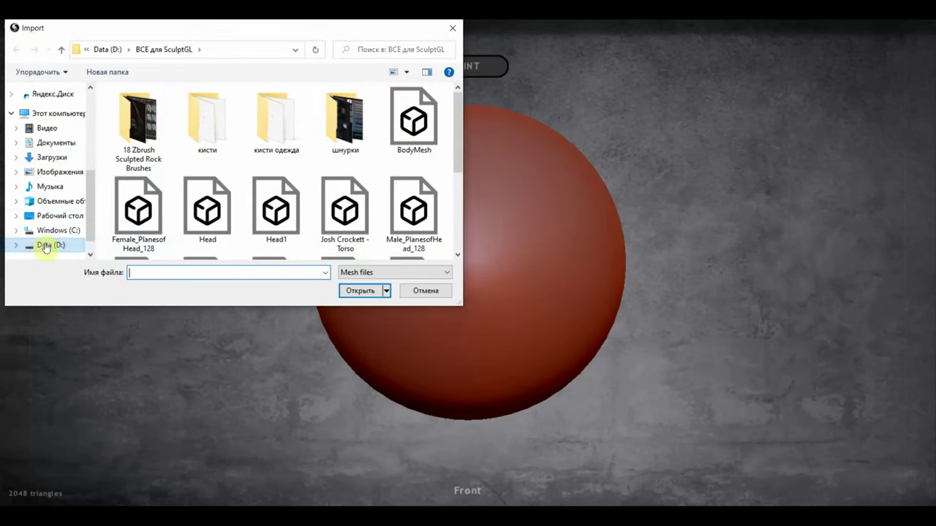
left_click(59, 216)
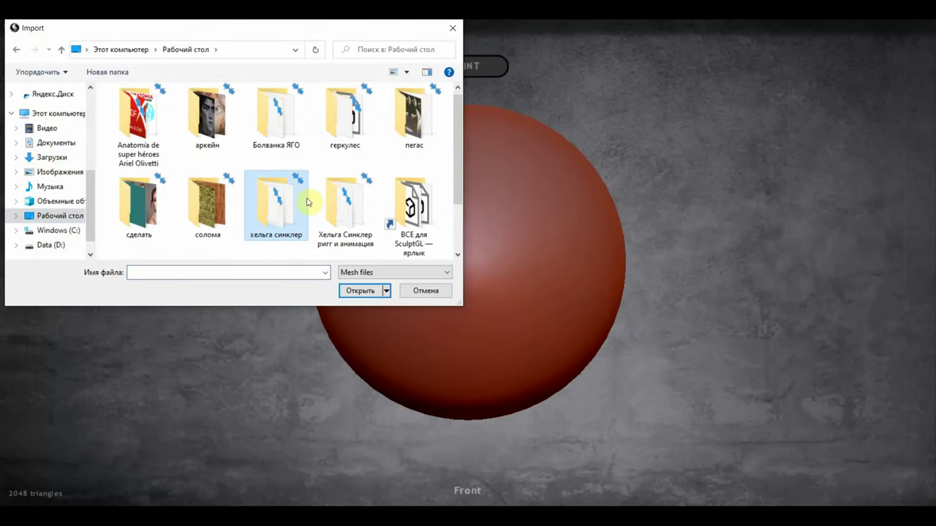
double_click(342, 126)
double_click(154, 127)
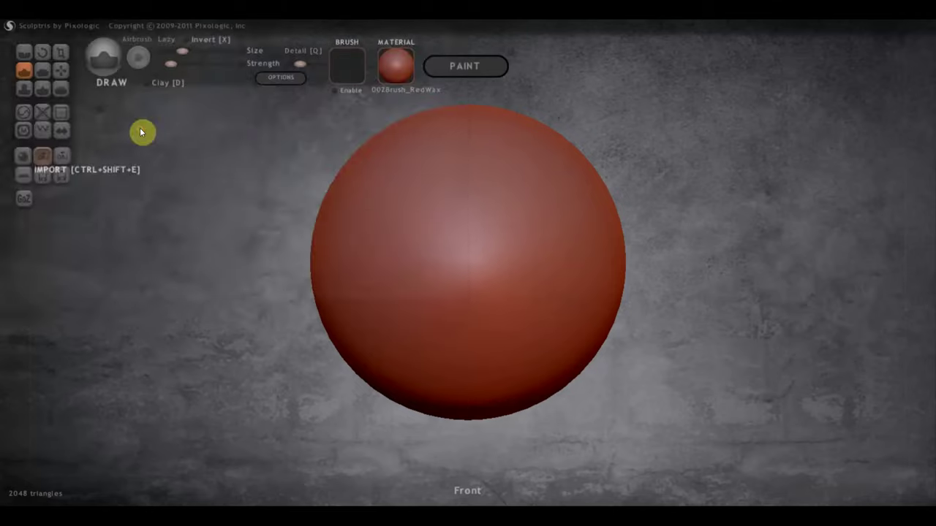
left_click(417, 285)
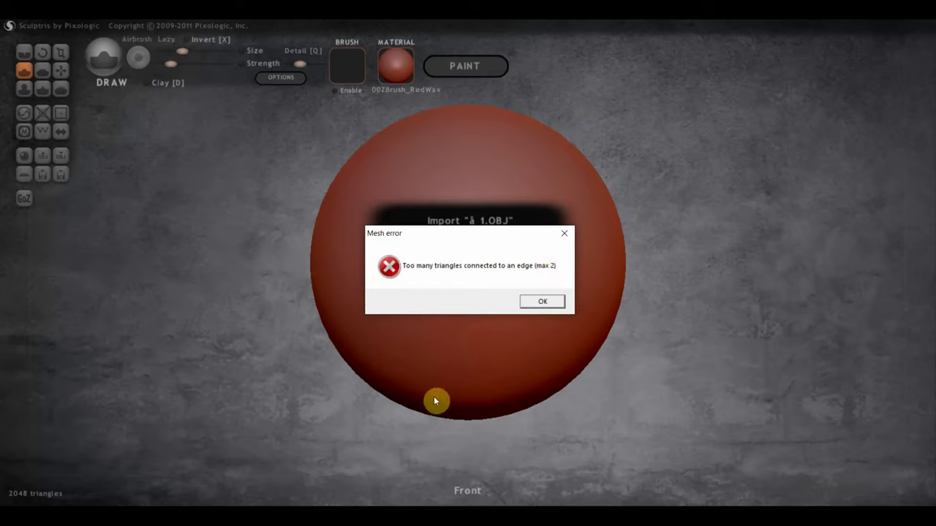
left_click(541, 303)
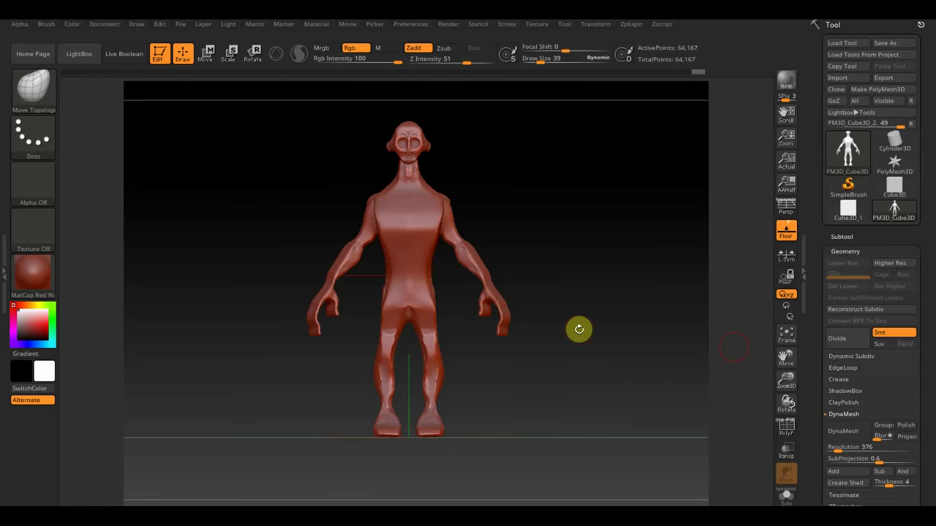
Polish the figure's surface with Deformation > Polish.
left_click_drag(926, 382, 925, 324)
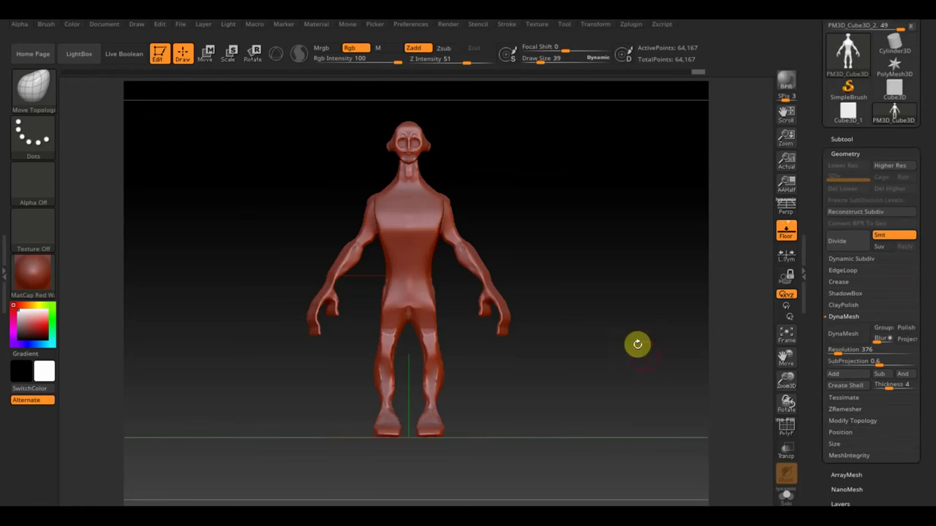
scroll(845, 486, "down", 4)
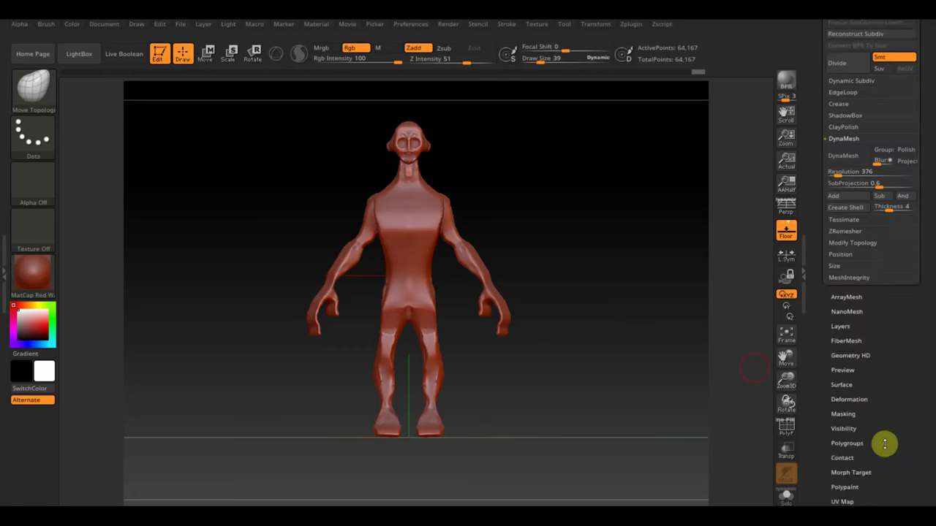
left_click(849, 399)
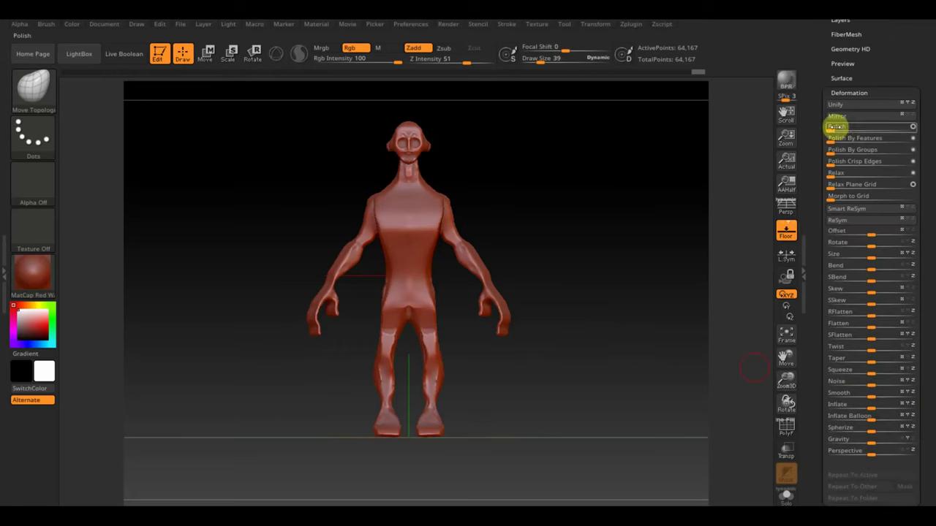
left_click(835, 127)
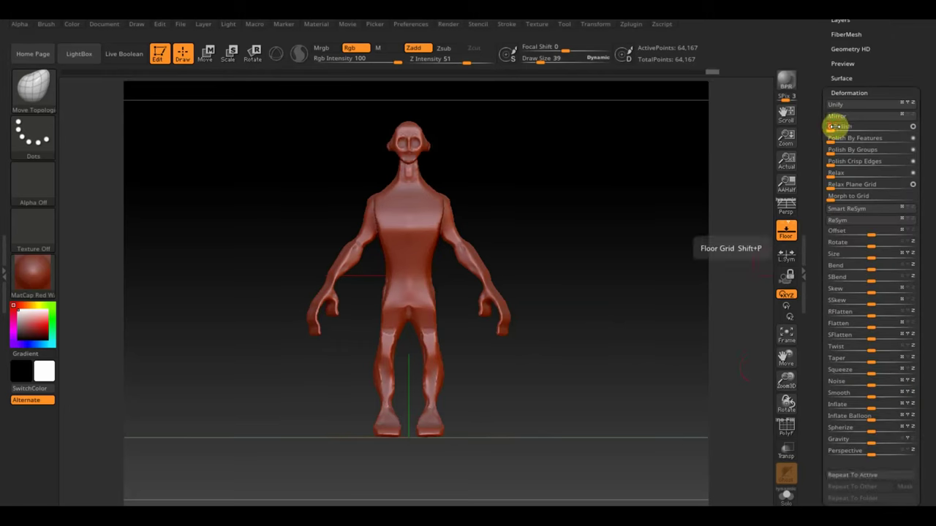
ZRemesh the figure from 64,167 down to 11,990 points.
scroll(906, 69, "up", 1)
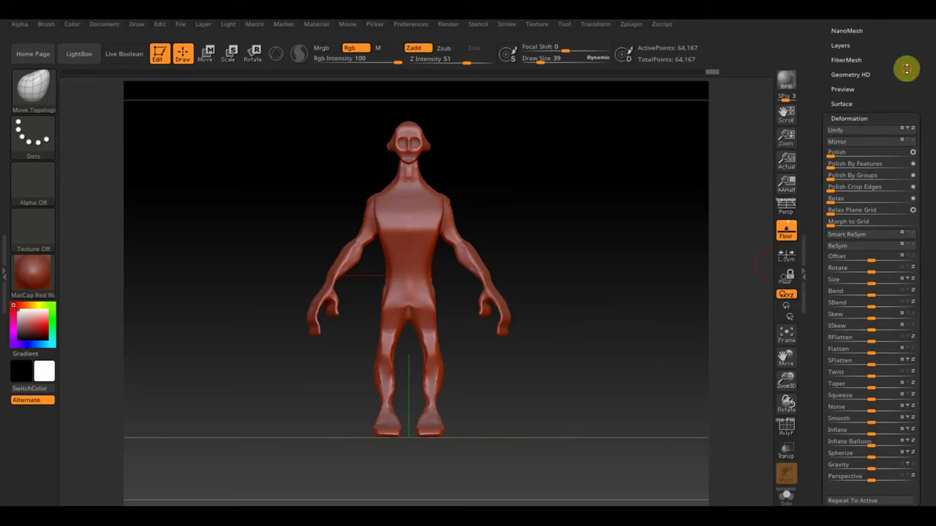
scroll(907, 69, "up", 5)
left_click(848, 242)
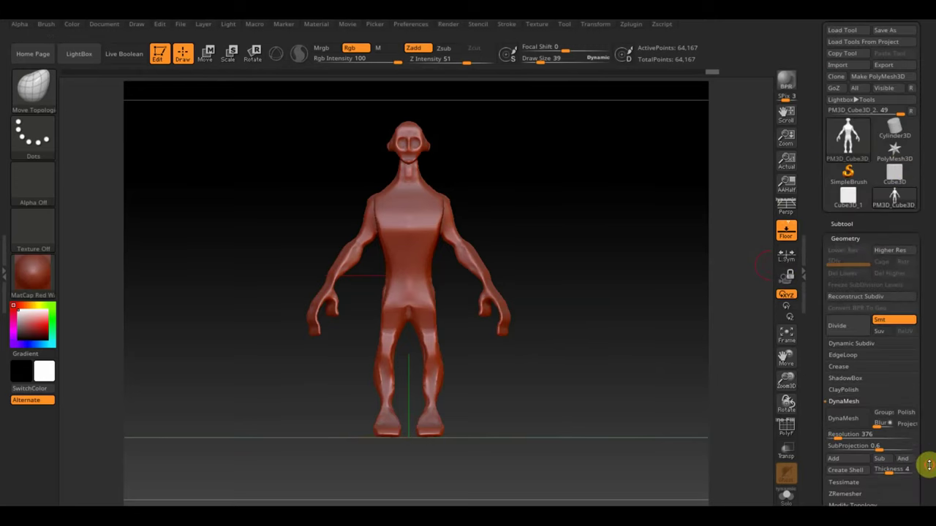
scroll(928, 464, "down", 6)
left_click(846, 322)
left_click(844, 323)
left_click(852, 277)
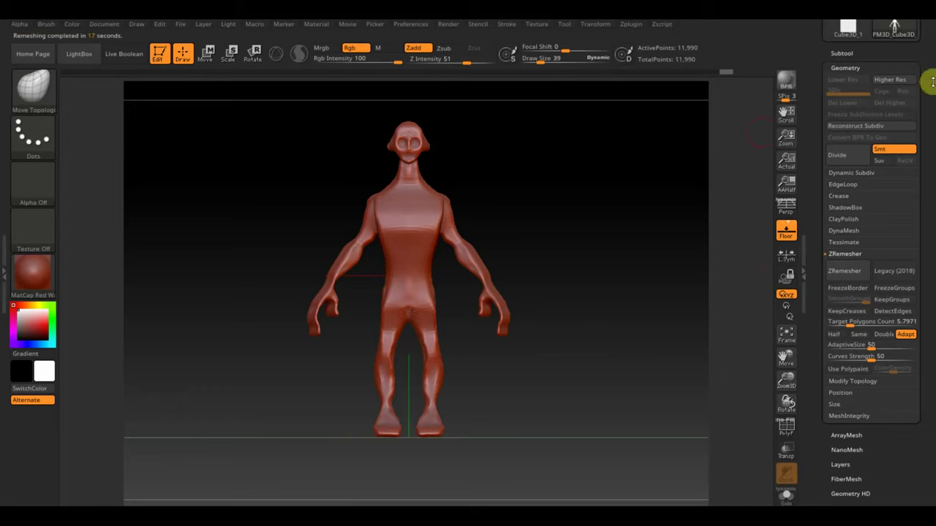
scroll(929, 149, "up", 3)
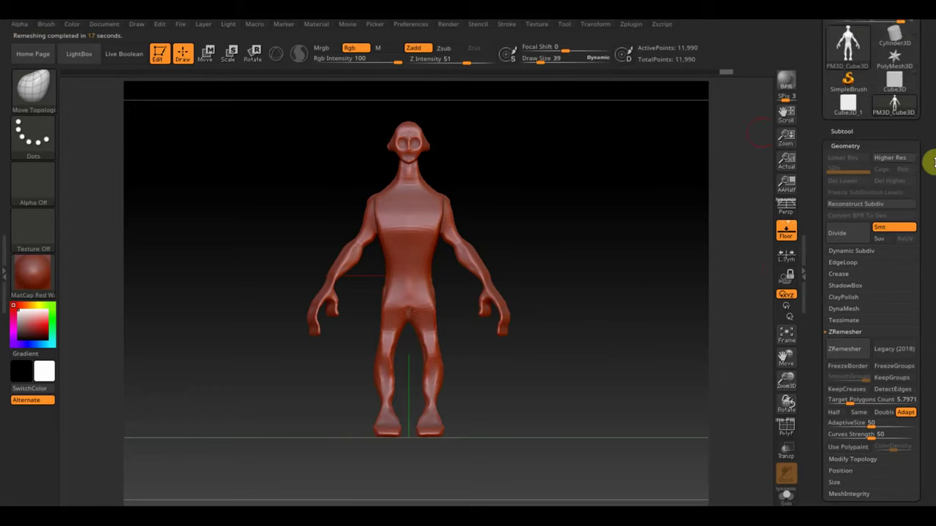
scroll(930, 154, "up", 2)
Export the remeshed figure as an OBJ beside гер 1 in the геркулес folder.
left_click(886, 79)
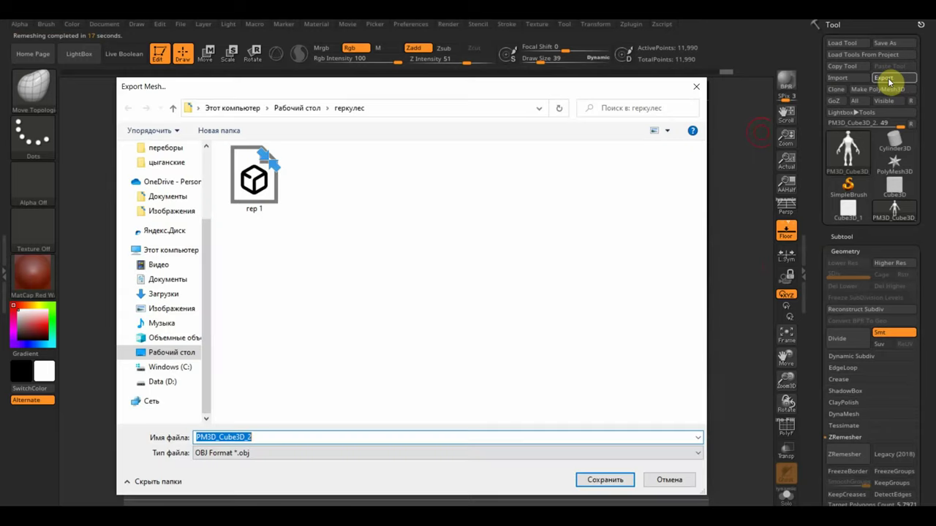
left_click(254, 179)
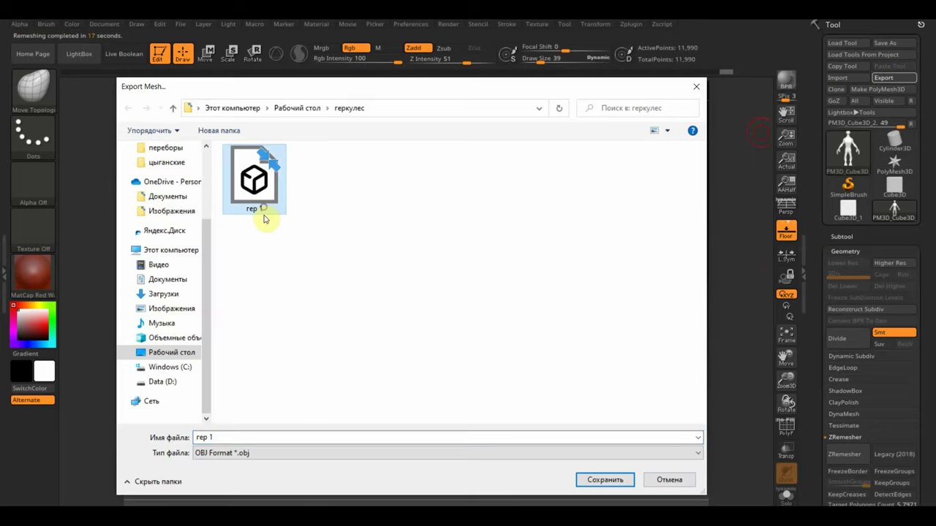
left_click(217, 437)
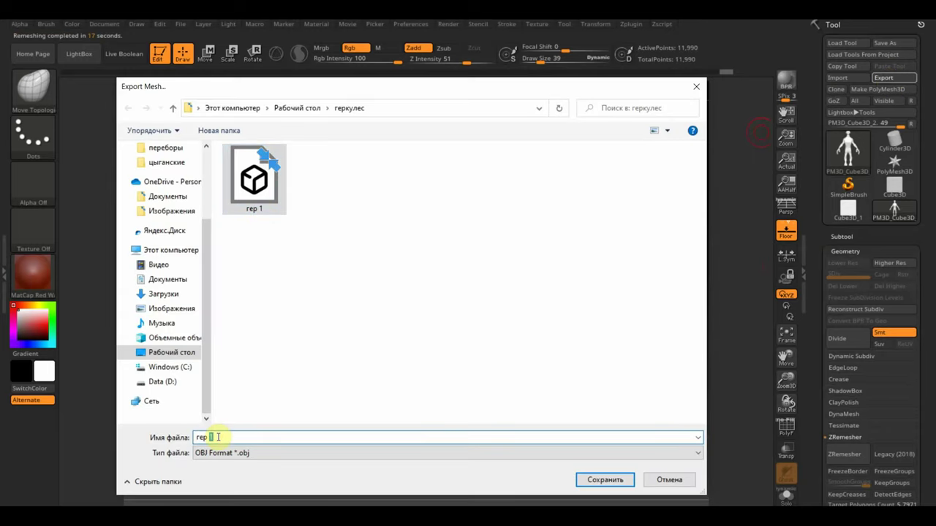
type("2")
key("Return")
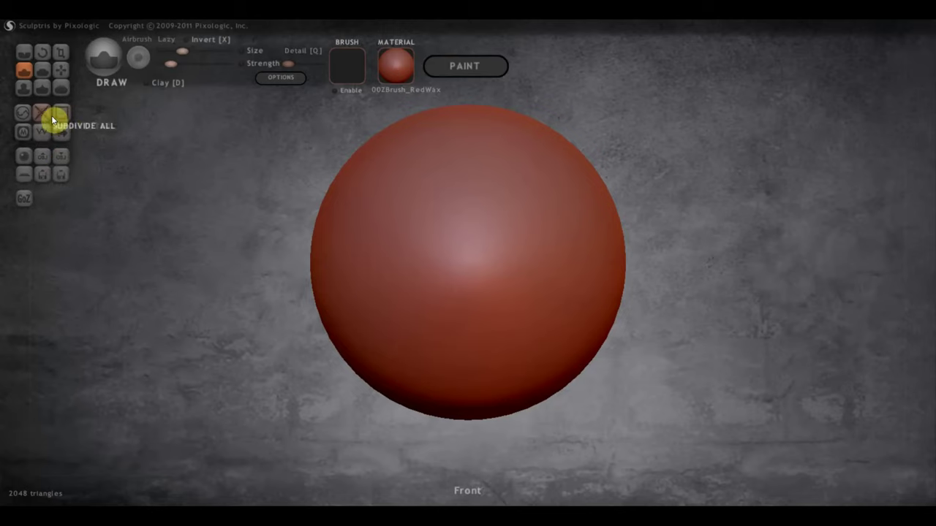
Try importing the гер 2 OBJ into Sculptris and dismiss the import error.
left_click(46, 155)
left_click(210, 144)
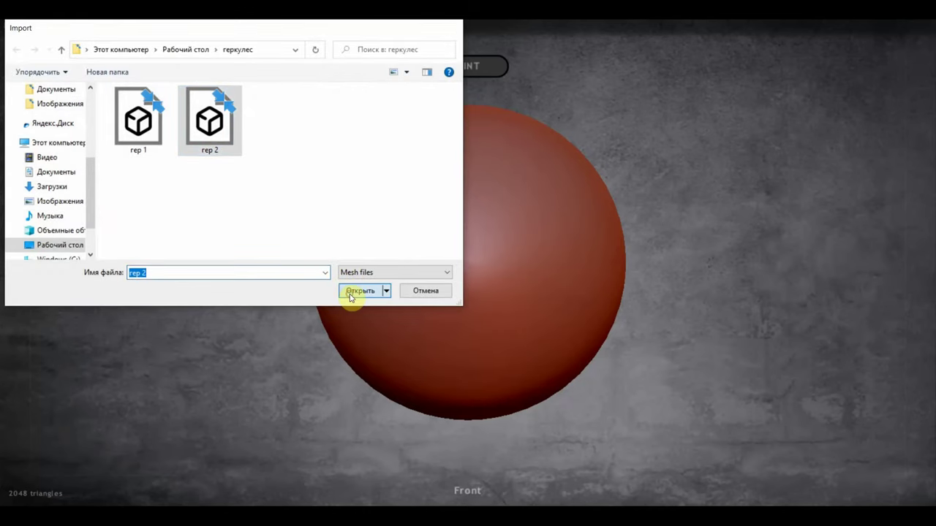
left_click(350, 292)
left_click(422, 288)
left_click(544, 305)
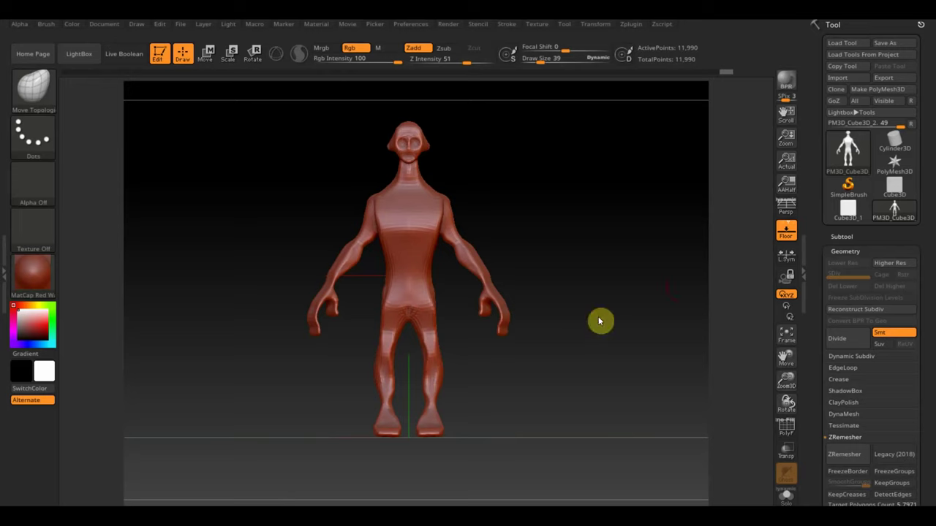
DynaMesh the figure at resolution 376 and display its polyframe wireframe.
left_click(843, 236)
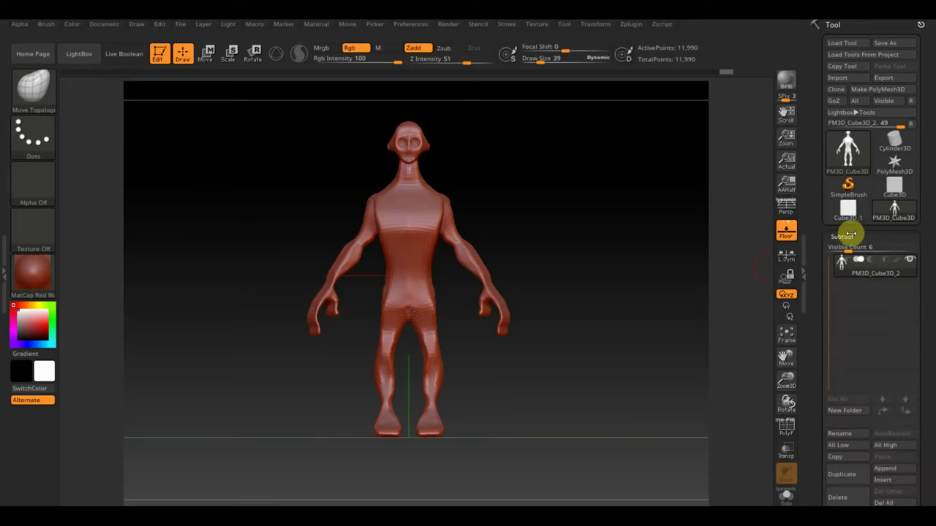
scroll(925, 373, "down", 2)
scroll(925, 372, "down", 3)
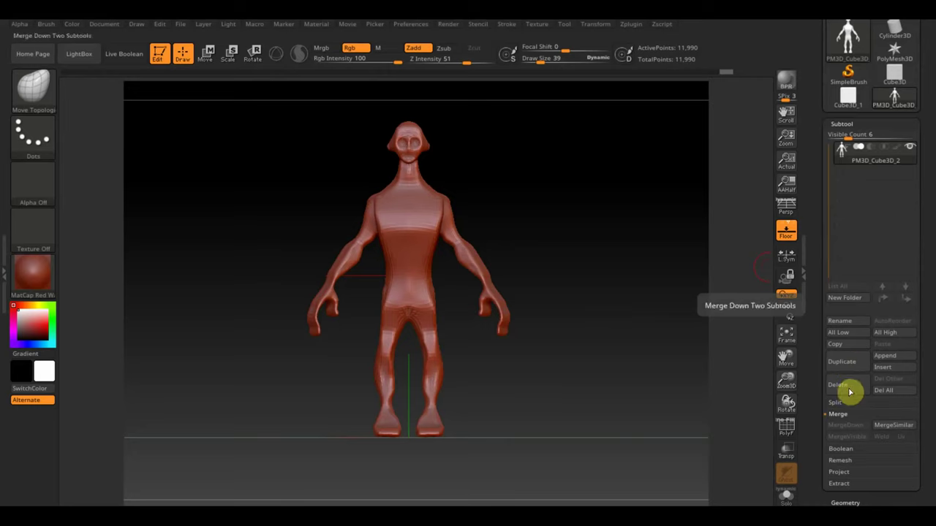
left_click(845, 501)
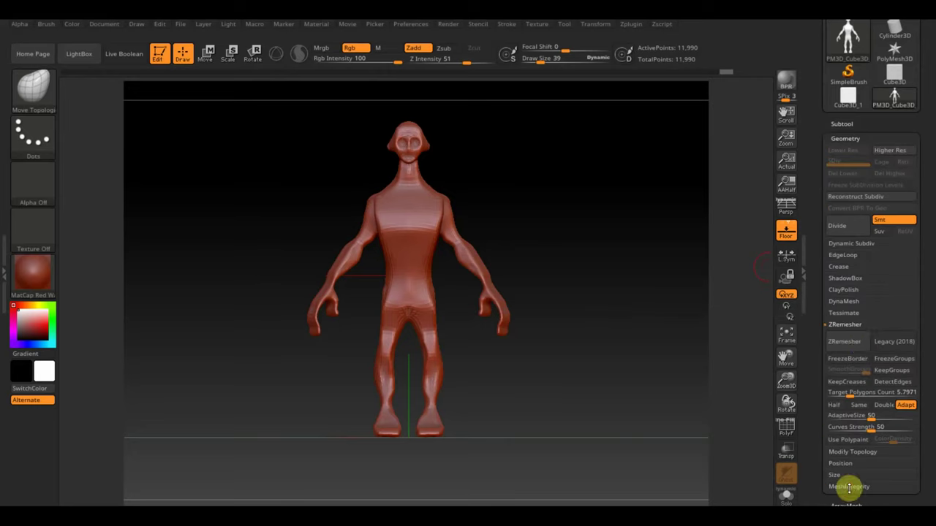
left_click(845, 301)
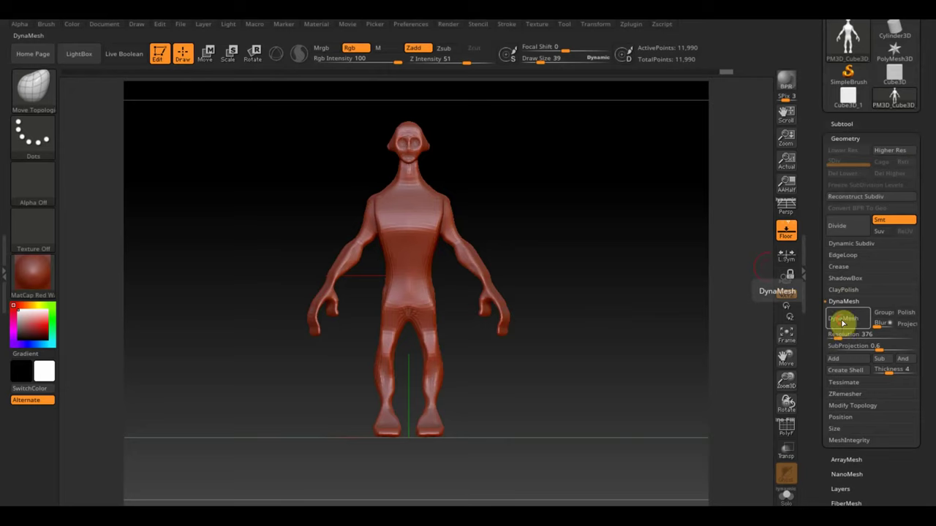
left_click(842, 322)
left_click(786, 432)
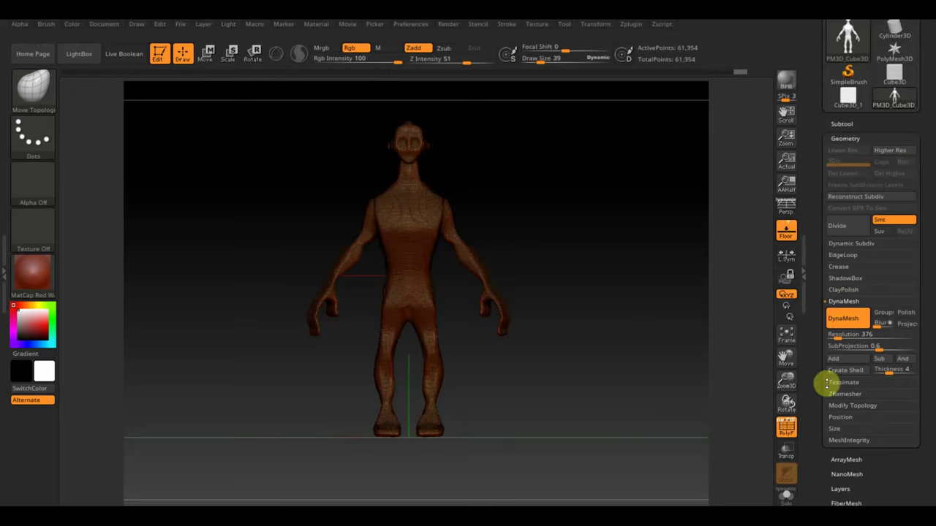
Smooth the surface, then mirror and weld the mesh, reaching 61,804 points.
key("shift")
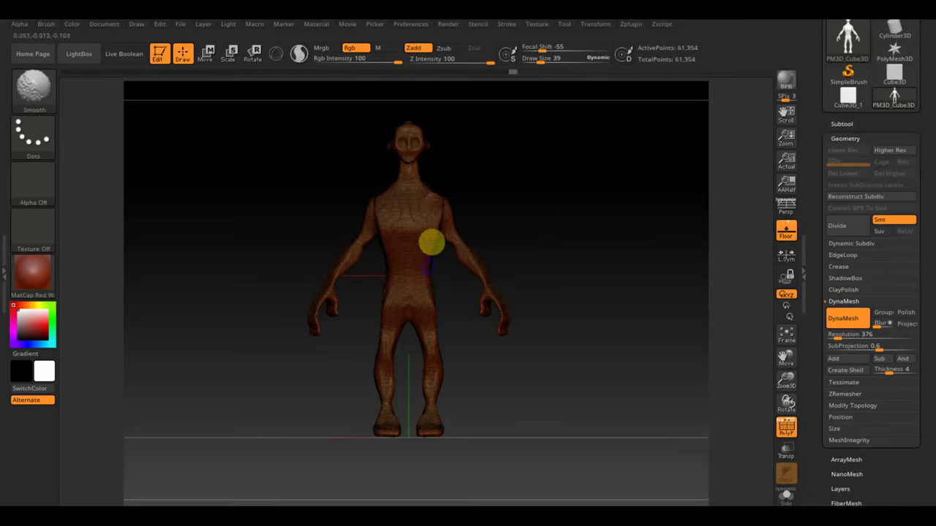
key("shift")
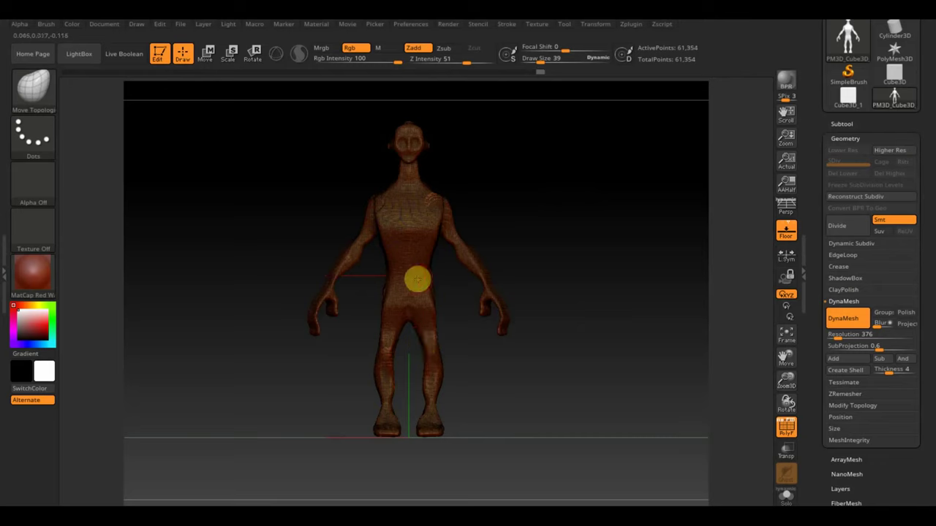
left_click(860, 406)
left_click(880, 372)
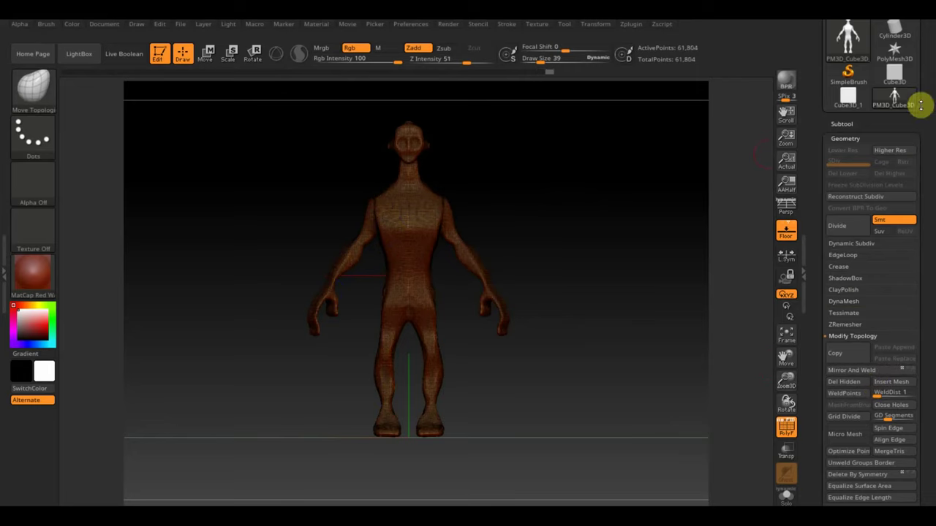
scroll(923, 113, "up", 3)
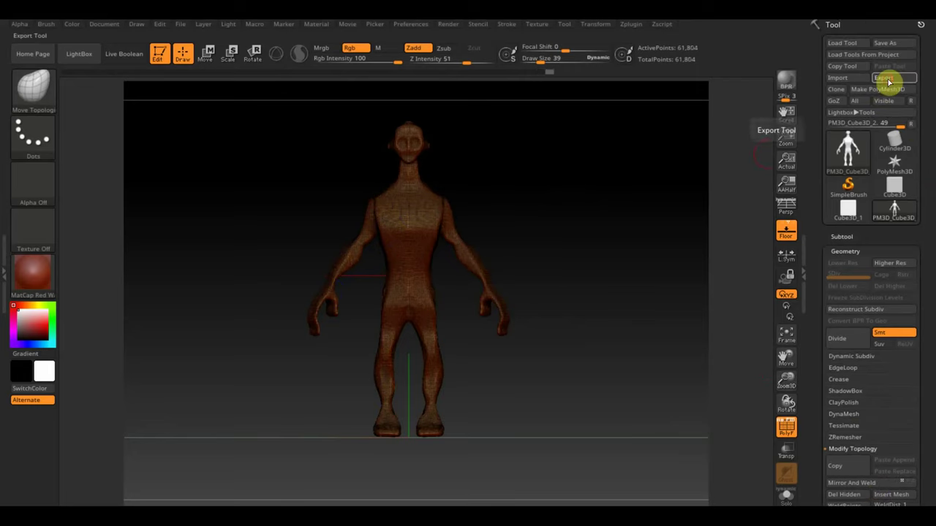
Export the DynaMeshed figure as OBJ 'гер 3', renumbering the гер 2 file name.
left_click(888, 79)
left_click(309, 210)
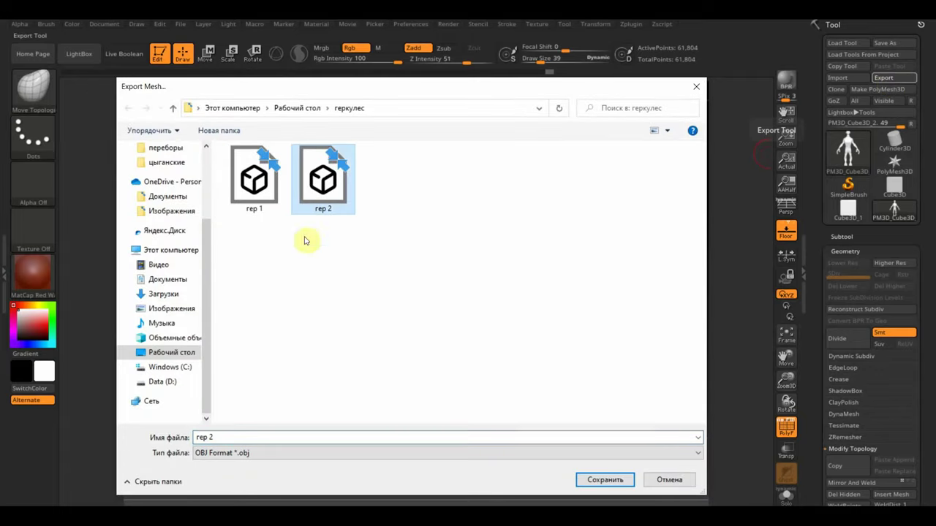
left_click(218, 438)
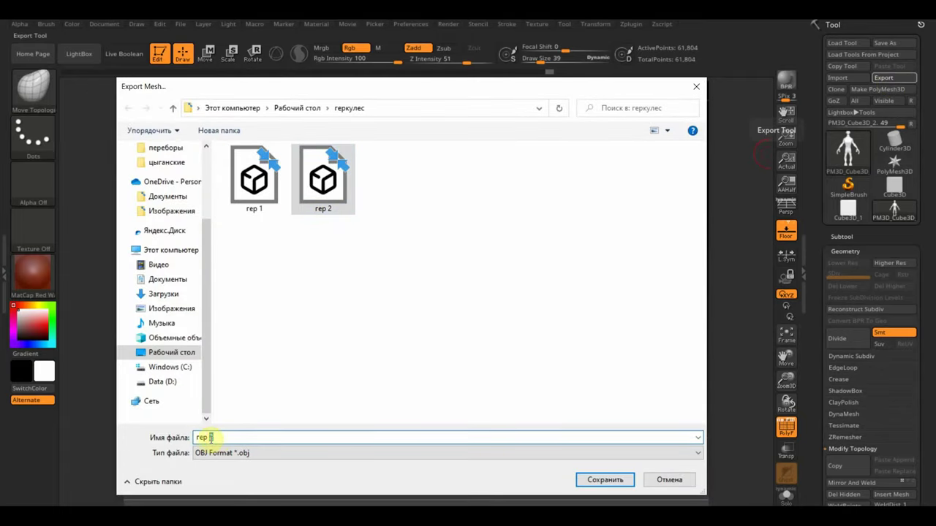
type("3")
key("Return")
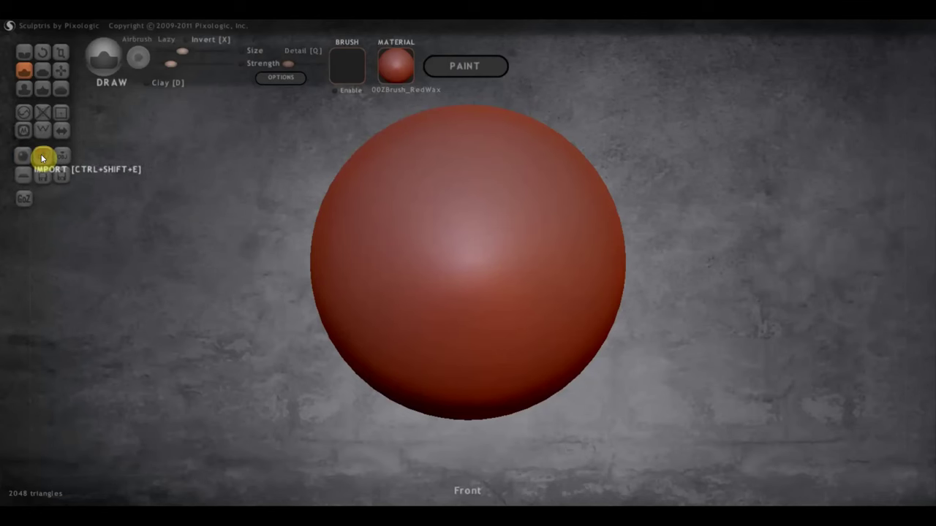
Load гер 3 into Sculptris as a new 62,740-face scene and quit ZBrush without saving.
left_click(41, 154)
left_click(282, 150)
left_click(359, 291)
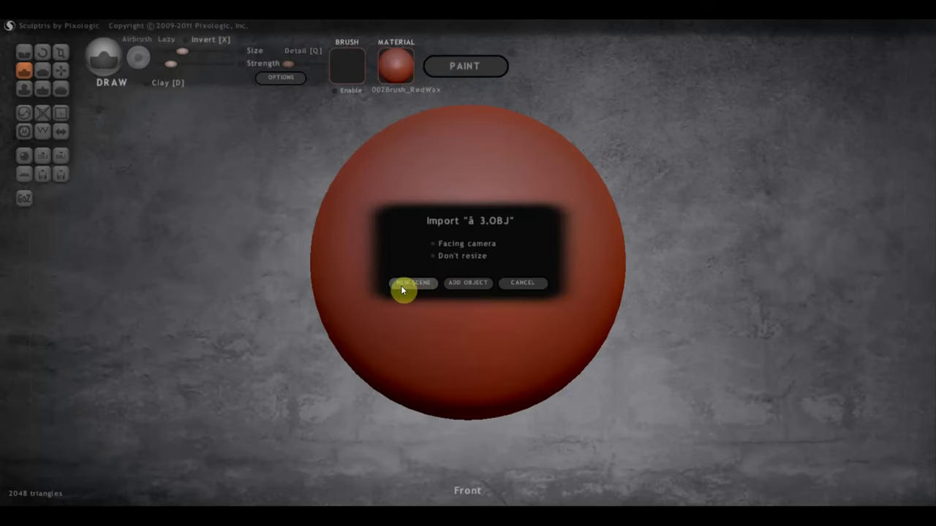
left_click(402, 288)
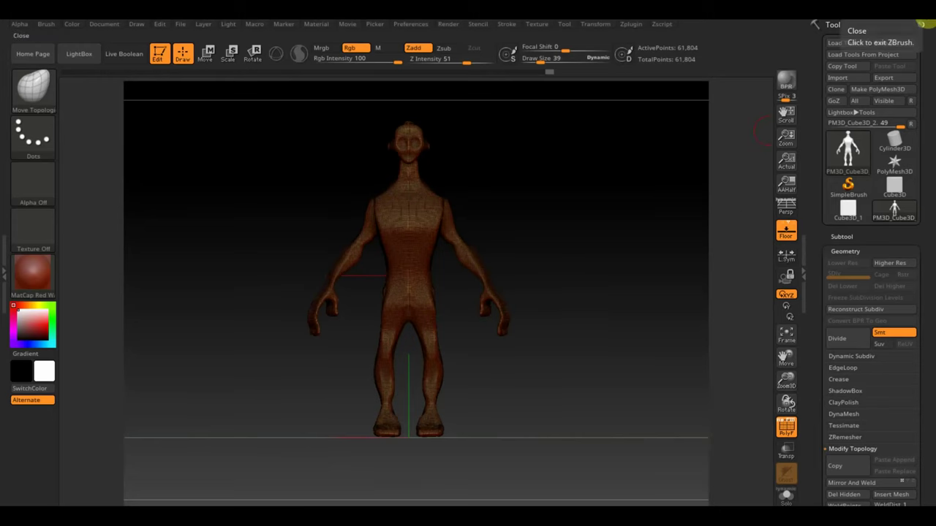
left_click(856, 30)
left_click(495, 302)
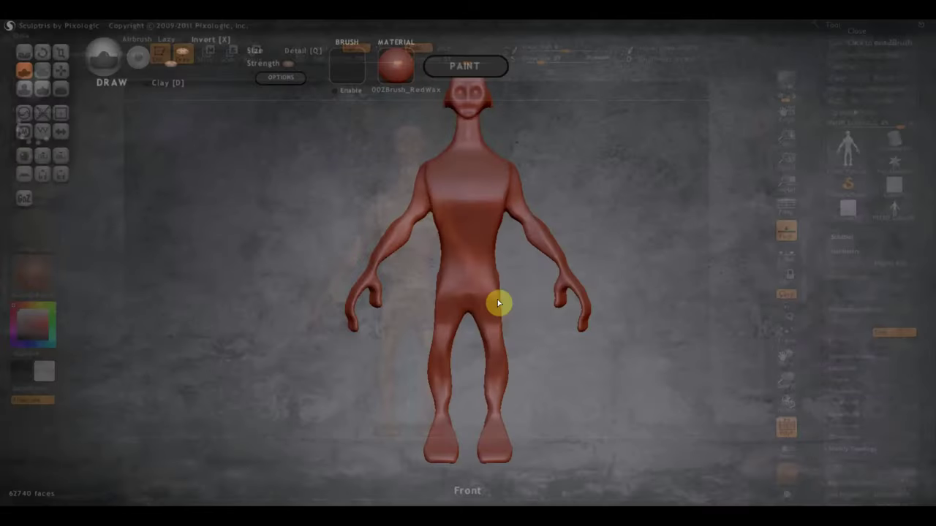
Turn the model to a three-quarter view, choose the Flatten brush and adjust its strength.
mouse_move(674, 239)
left_mouse_down()
mouse_move(689, 261)
mouse_move(748, 272)
mouse_move(708, 285)
left_mouse_up()
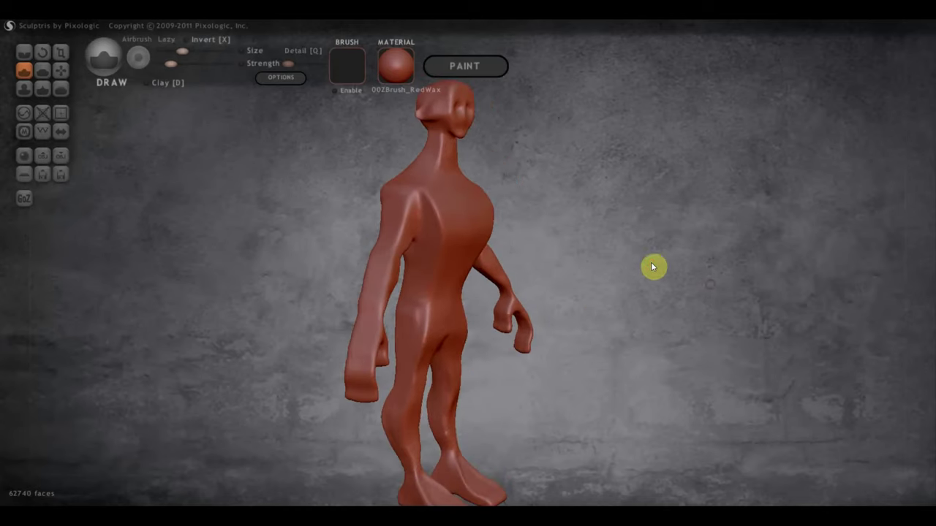
left_click(41, 71)
left_click_drag(313, 68, 304, 64)
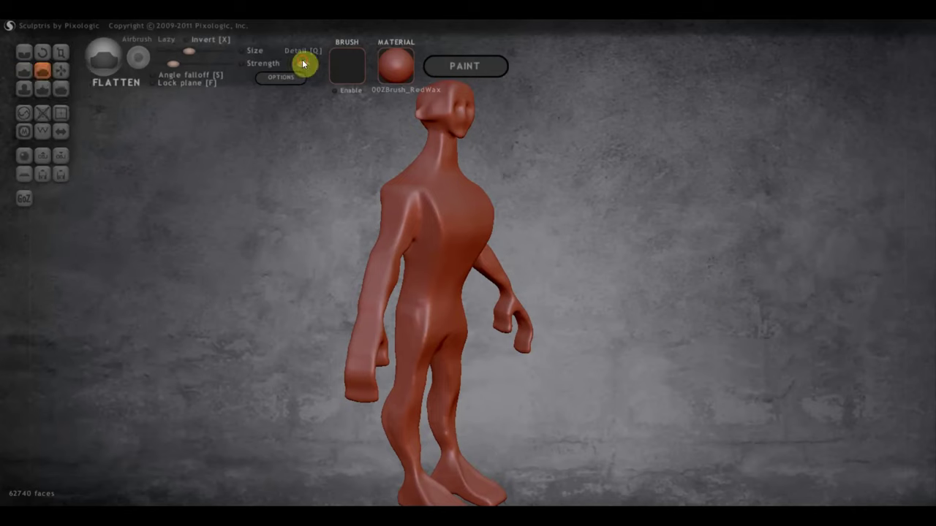
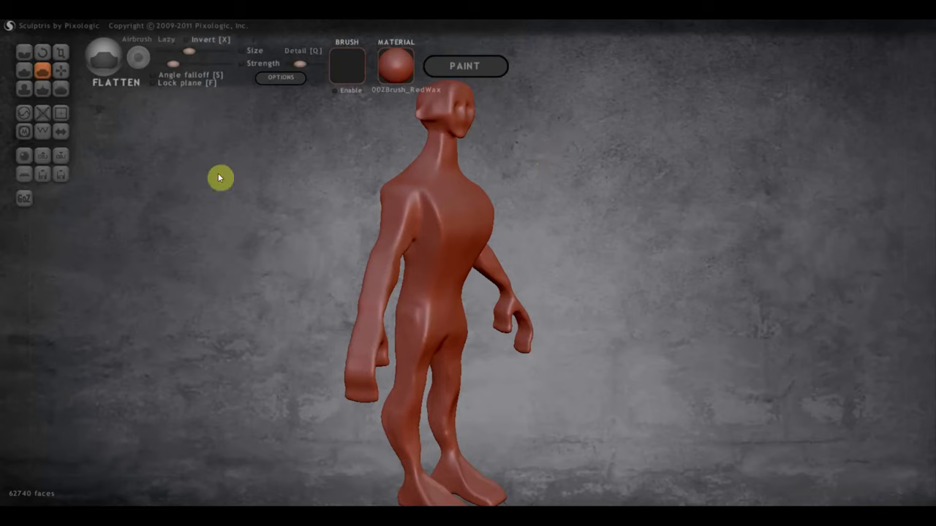
Turn on mirror symmetry and flatten the upper back and the lower back above the buttocks.
left_click(61, 141)
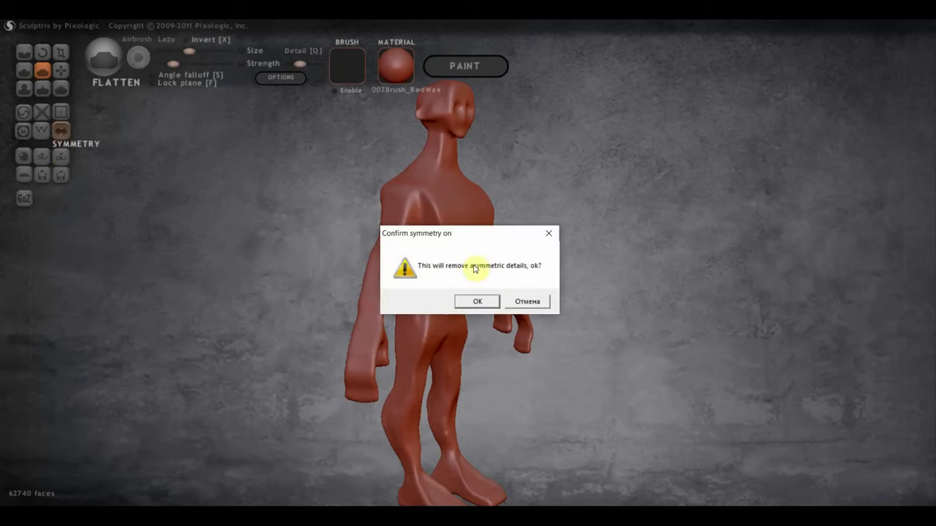
left_click(464, 302)
mouse_move(567, 266)
left_mouse_down()
mouse_move(419, 203)
mouse_move(408, 161)
mouse_move(444, 212)
mouse_move(418, 199)
left_mouse_up()
mouse_move(393, 146)
left_mouse_down()
mouse_move(386, 141)
mouse_move(359, 209)
mouse_move(374, 184)
left_mouse_up()
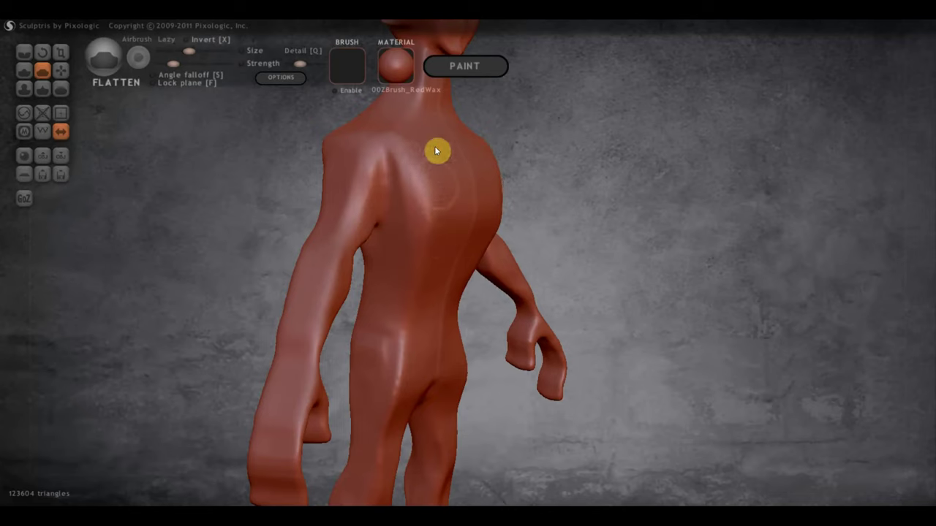
mouse_move(424, 198)
left_mouse_down()
mouse_move(436, 226)
mouse_move(430, 173)
mouse_move(418, 175)
left_mouse_up()
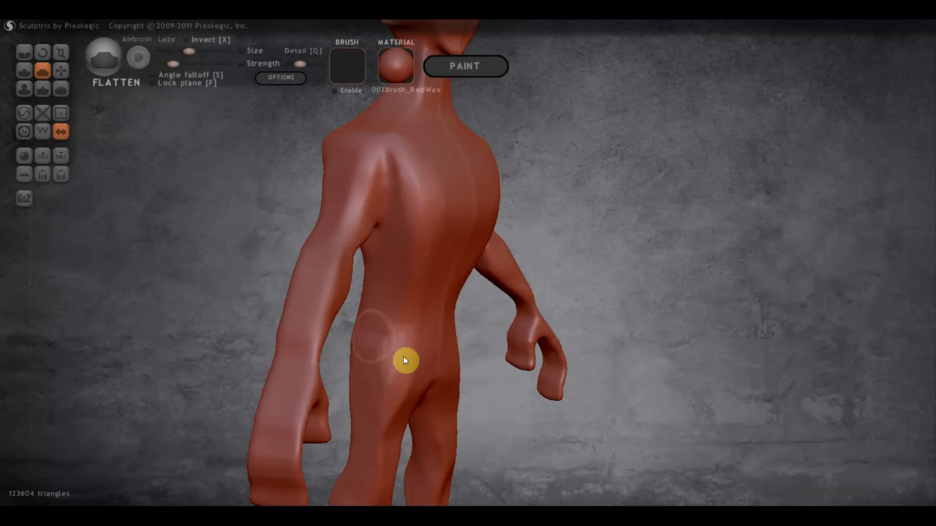
left_click_drag(429, 304, 398, 308)
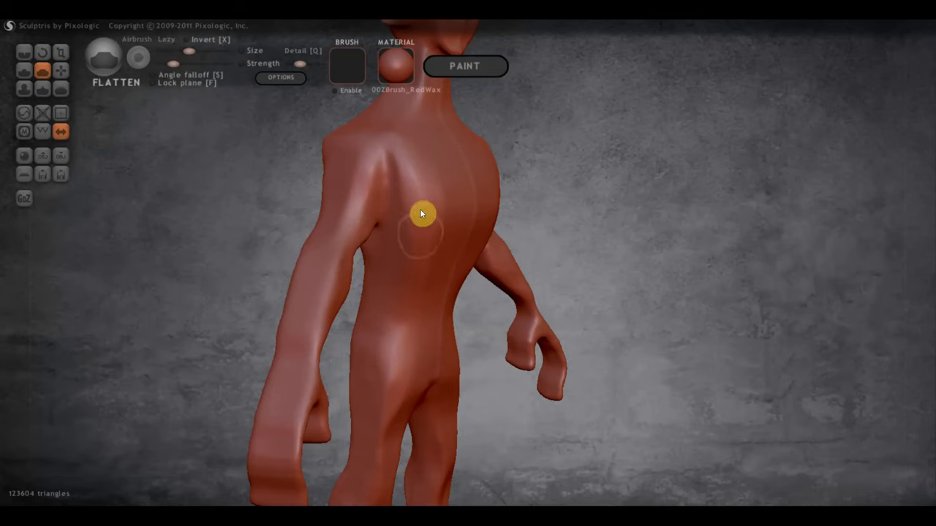
Flatten the chest surface from a three-quarter front view.
mouse_move(627, 244)
left_mouse_down()
mouse_move(570, 241)
mouse_move(671, 234)
mouse_move(648, 192)
left_mouse_up()
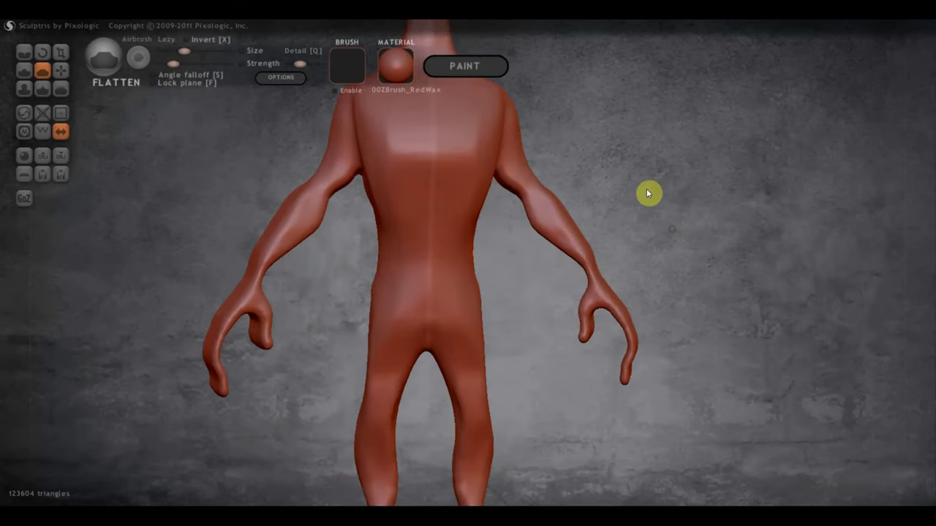
mouse_move(485, 303)
left_mouse_down()
mouse_move(410, 322)
mouse_move(317, 328)
left_mouse_up()
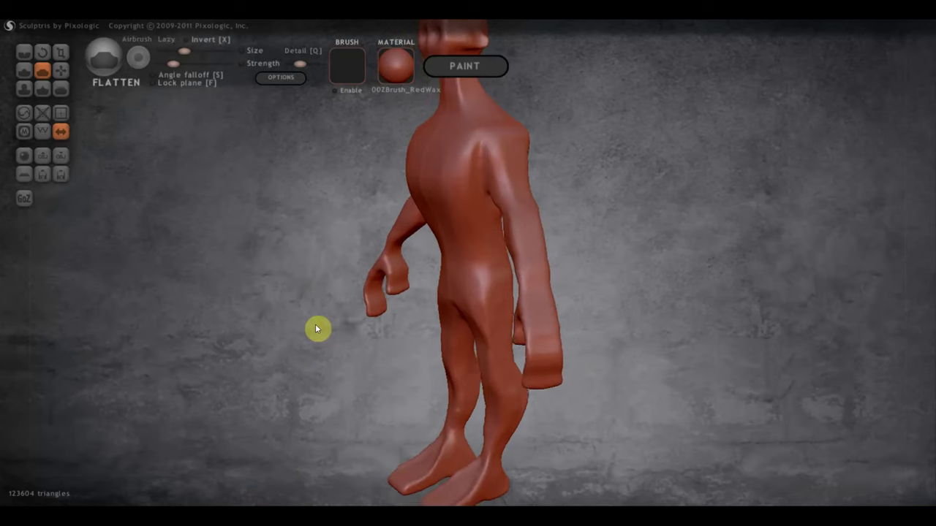
mouse_move(437, 178)
left_mouse_down()
mouse_move(443, 163)
mouse_move(442, 218)
mouse_move(491, 141)
left_mouse_up()
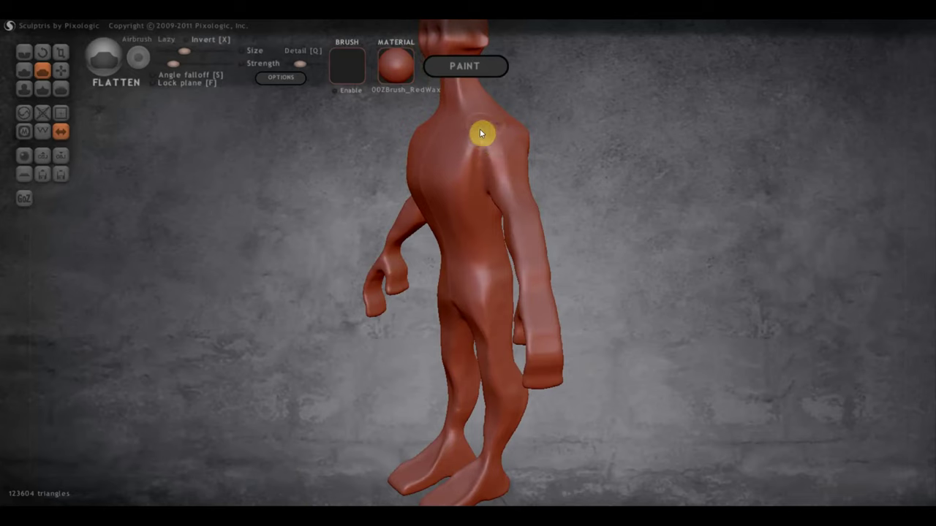
mouse_move(474, 129)
right_mouse_down()
mouse_move(497, 236)
mouse_move(392, 236)
right_mouse_up()
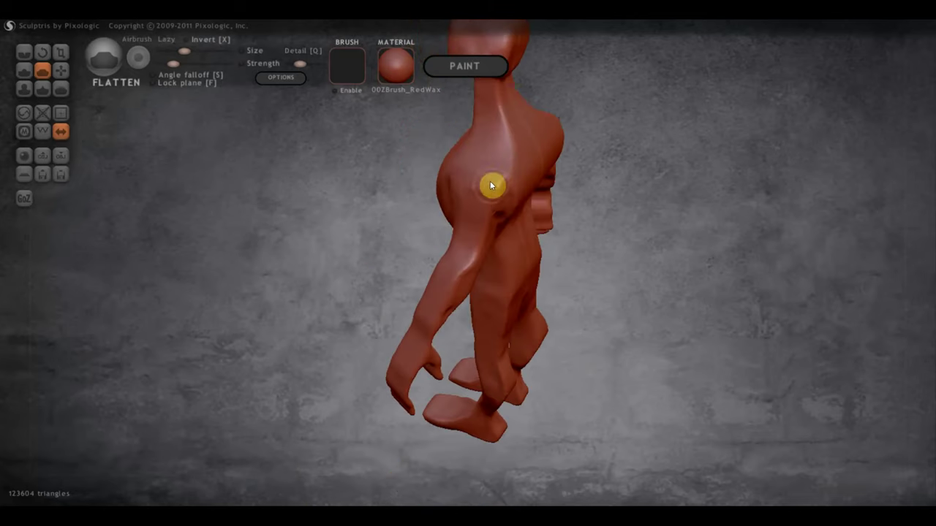
mouse_move(497, 183)
right_mouse_down()
mouse_move(551, 190)
mouse_move(775, 150)
mouse_move(660, 167)
mouse_move(660, 190)
right_mouse_up()
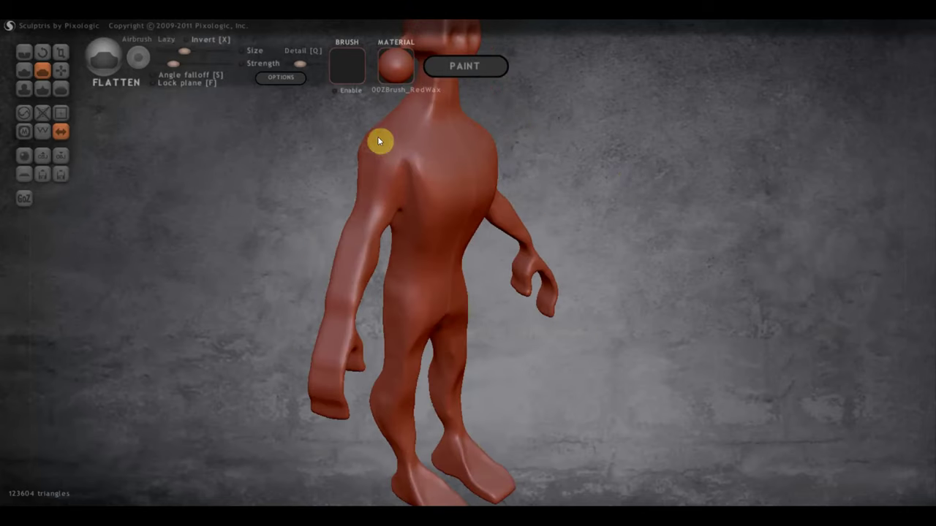
right_click_drag(392, 190, 361, 179)
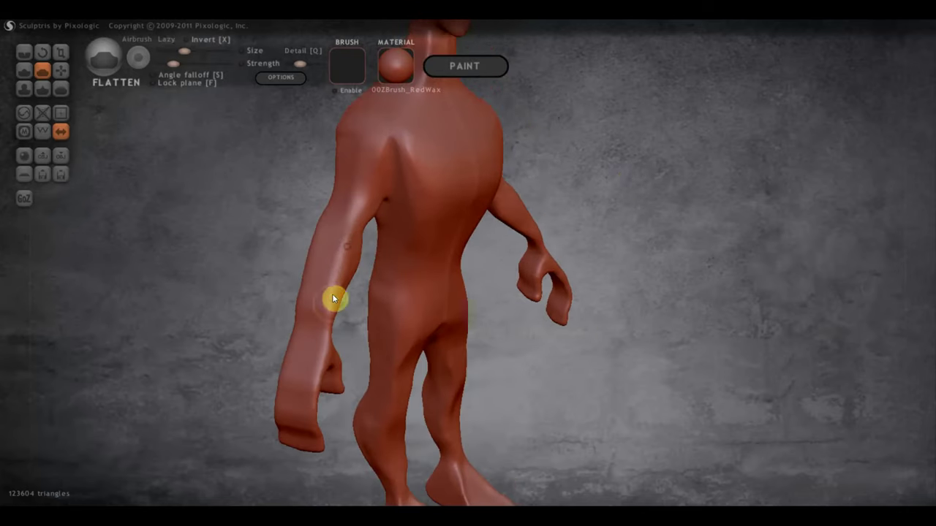
right_click_drag(340, 267, 255, 242)
mouse_move(303, 219)
right_mouse_down()
mouse_move(422, 252)
mouse_move(387, 200)
mouse_move(356, 256)
mouse_move(520, 256)
right_mouse_up()
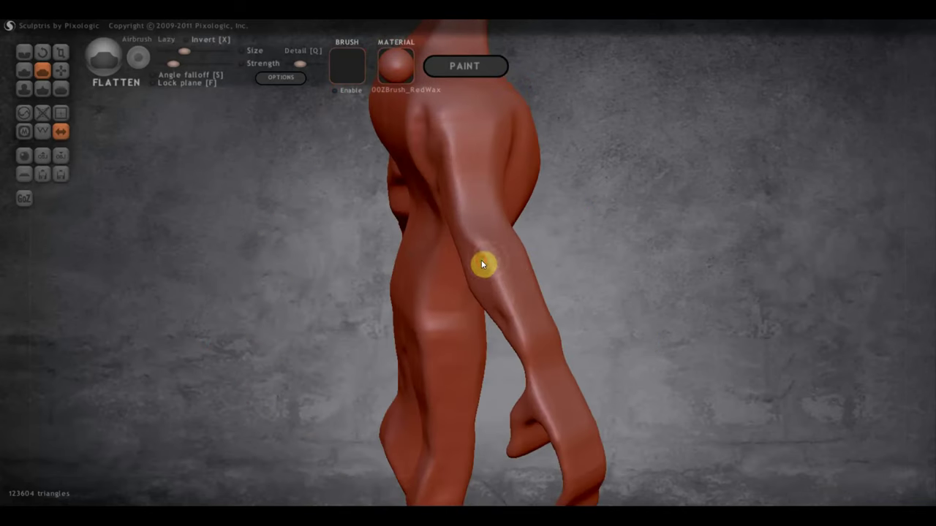
Flatten the knee bulge and smooth the knee crease down the leg.
mouse_move(489, 276)
left_mouse_down()
mouse_move(496, 294)
mouse_move(491, 280)
left_mouse_up()
mouse_move(464, 265)
left_mouse_down()
mouse_move(493, 244)
mouse_move(502, 290)
mouse_move(489, 271)
mouse_move(510, 296)
left_mouse_up()
mouse_move(520, 338)
left_mouse_down()
mouse_move(509, 338)
mouse_move(528, 328)
mouse_move(520, 299)
mouse_move(502, 280)
left_mouse_up()
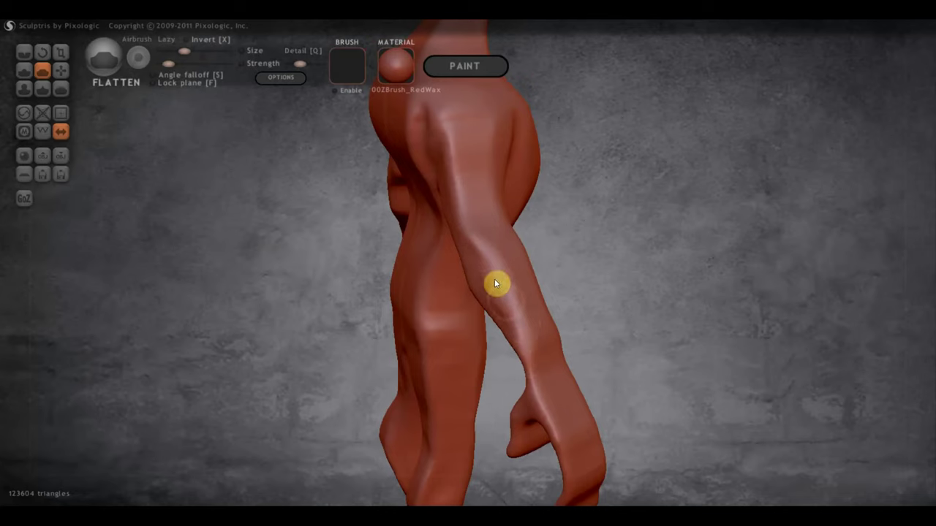
mouse_move(536, 312)
left_mouse_down()
mouse_move(484, 330)
mouse_move(378, 323)
mouse_move(300, 283)
mouse_move(277, 294)
left_mouse_up()
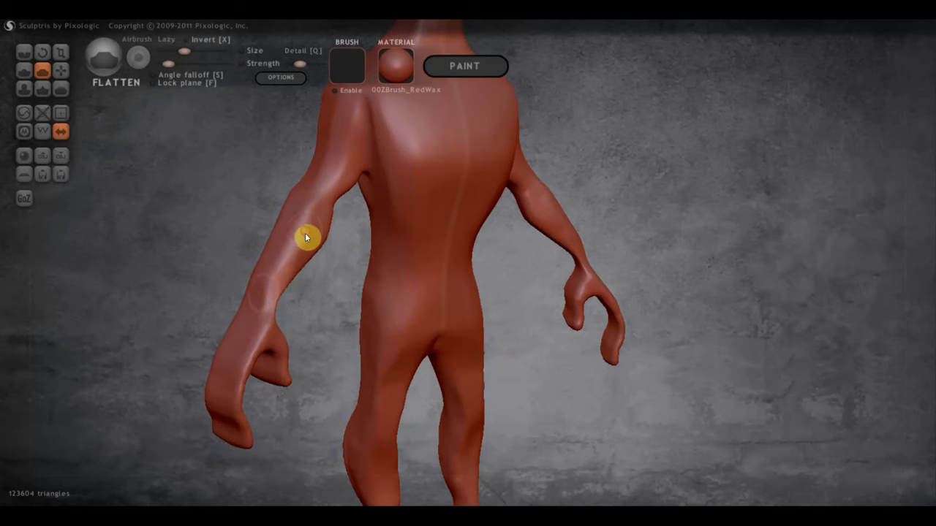
Zoom in and flatten the left arm and forearm surface.
scroll(273, 256, "up", 2)
scroll(200, 217, "up", 3)
right_click_drag(250, 238, 265, 234)
left_click_drag(265, 234, 210, 280)
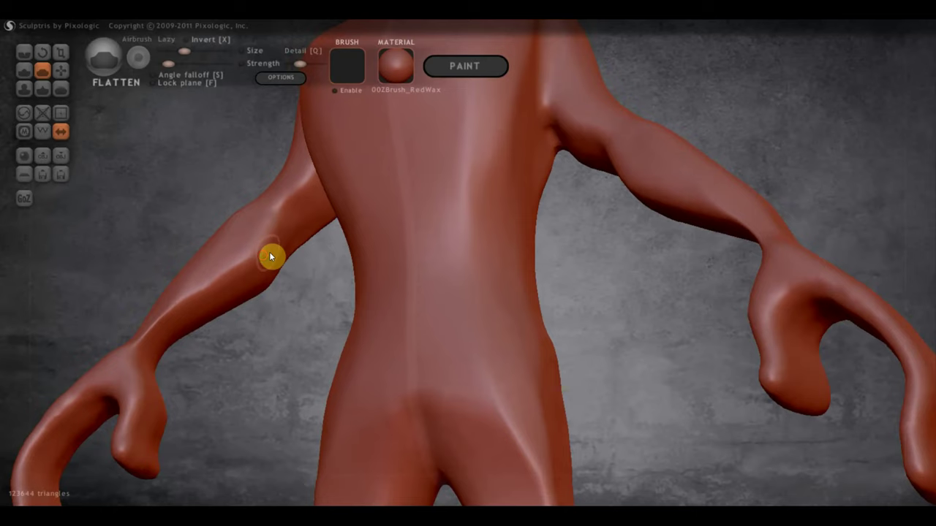
left_click_drag(265, 238, 179, 313)
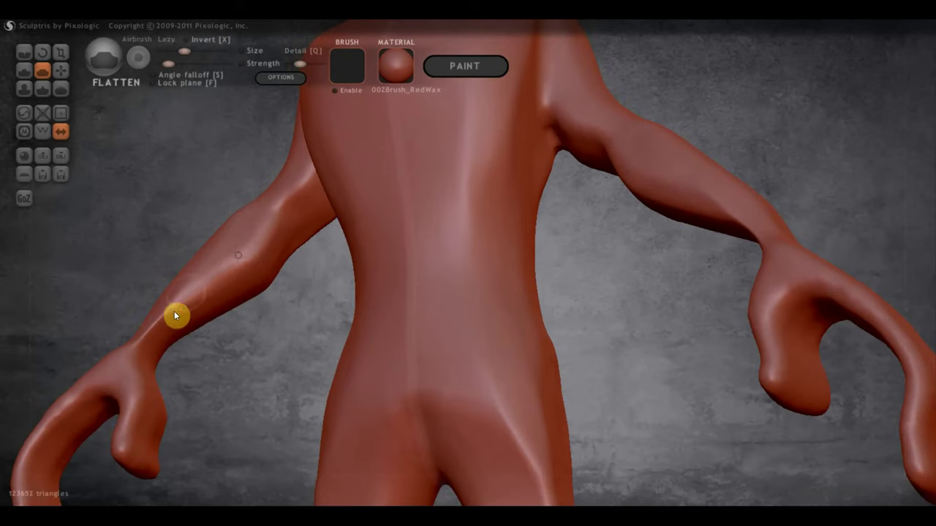
Flatten the wrist crease and the rest of the forearm from side and back views.
right_click_drag(176, 313, 182, 319)
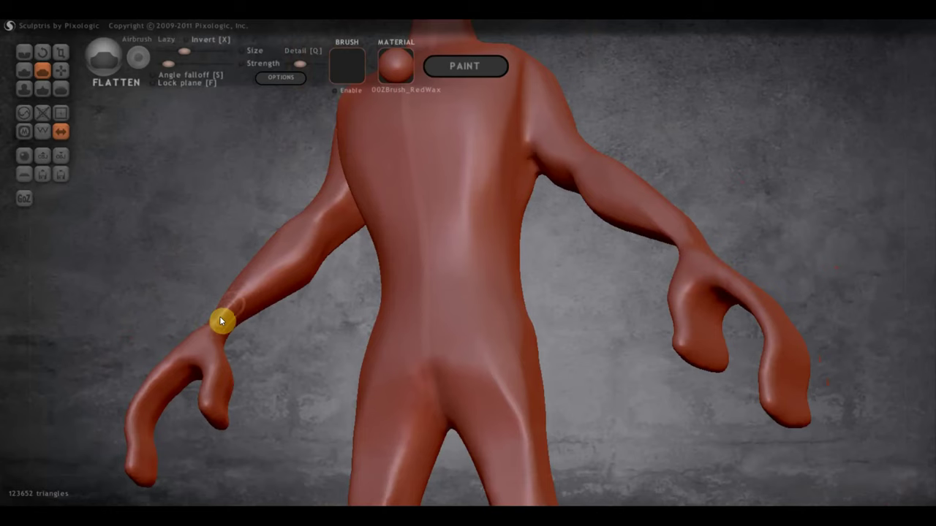
mouse_move(214, 322)
right_mouse_down()
mouse_move(405, 370)
mouse_move(365, 365)
mouse_move(365, 378)
mouse_move(443, 379)
right_mouse_up()
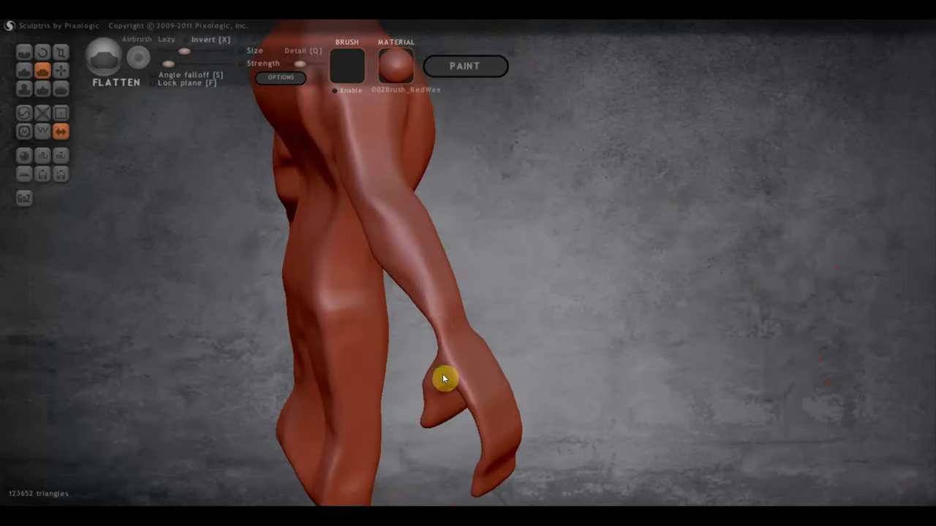
left_click_drag(443, 357, 444, 349)
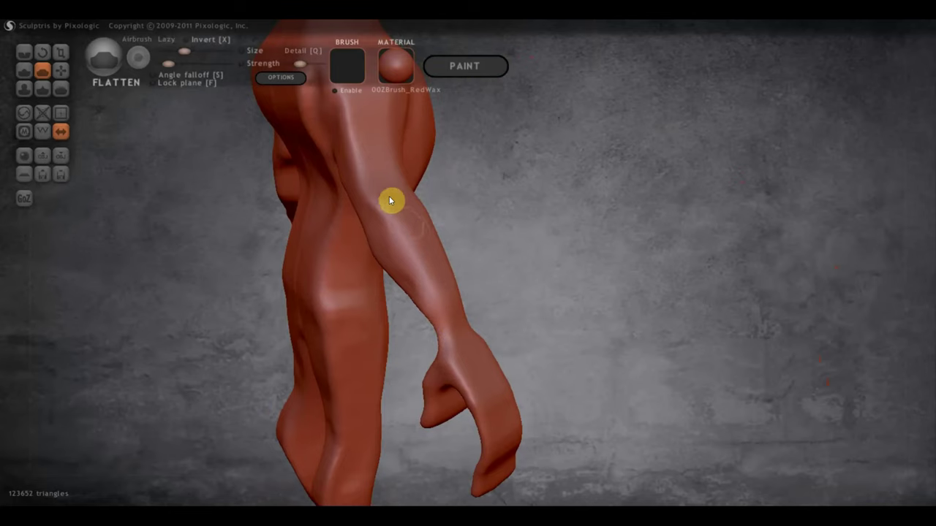
mouse_move(439, 273)
right_mouse_down()
mouse_move(509, 247)
mouse_move(543, 261)
mouse_move(539, 287)
right_mouse_up()
mouse_move(539, 287)
left_mouse_down()
mouse_move(556, 323)
mouse_move(492, 268)
mouse_move(531, 290)
mouse_move(535, 272)
left_mouse_up()
right_click_drag(534, 271, 587, 259)
mouse_move(528, 264)
left_mouse_down()
mouse_move(476, 202)
mouse_move(487, 221)
mouse_move(453, 161)
mouse_move(472, 153)
mouse_move(476, 175)
mouse_move(459, 206)
mouse_move(483, 205)
mouse_move(470, 211)
mouse_move(487, 211)
mouse_move(533, 278)
mouse_move(520, 250)
mouse_move(567, 305)
mouse_move(558, 307)
mouse_move(552, 264)
mouse_move(447, 182)
mouse_move(453, 142)
mouse_move(407, 113)
left_mouse_up()
Flatten the armpit and upper arm.
scroll(484, 156, "down", 5)
left_click_drag(485, 156, 508, 217)
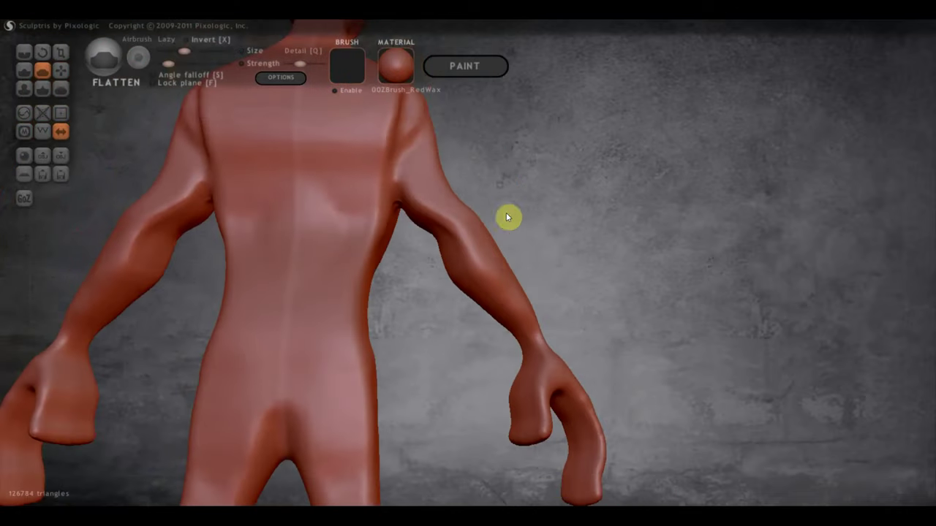
scroll(508, 255, "up", 5)
mouse_move(405, 221)
left_mouse_down()
mouse_move(405, 175)
mouse_move(388, 159)
mouse_move(478, 260)
left_mouse_up()
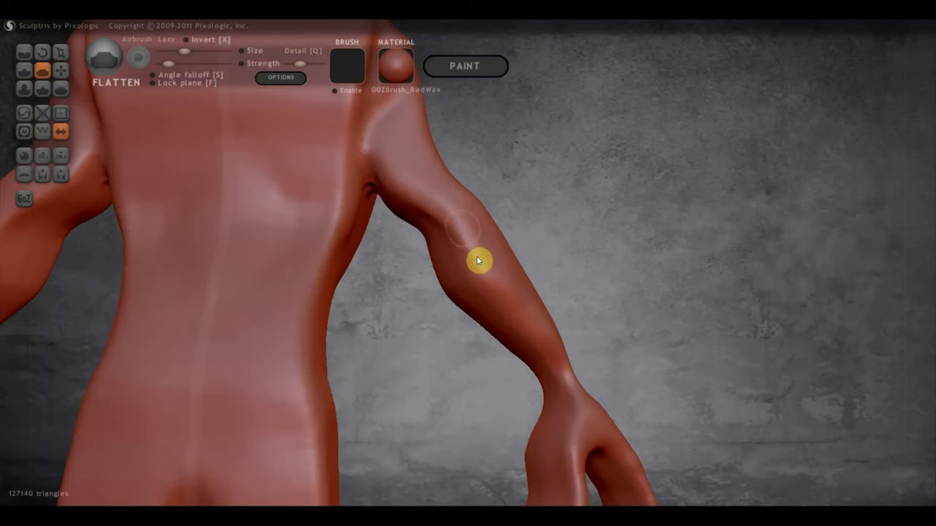
mouse_move(472, 249)
right_mouse_down()
mouse_move(476, 280)
mouse_move(392, 318)
mouse_move(425, 266)
right_mouse_up()
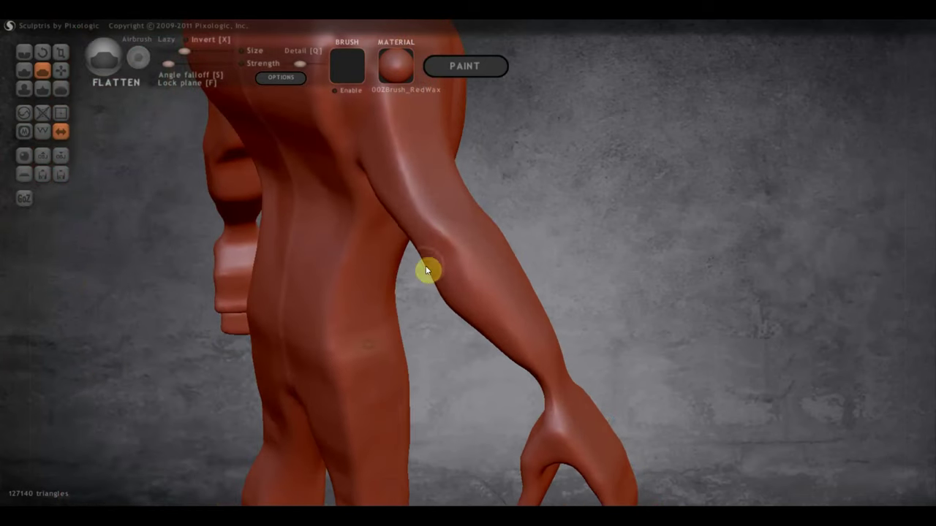
left_click_drag(426, 223, 409, 171)
mouse_move(399, 217)
left_mouse_down()
mouse_move(399, 136)
mouse_move(412, 163)
left_mouse_up()
Flatten the shoulder-blade bulge and smooth the dent on the lower back.
right_click_drag(412, 163, 427, 184)
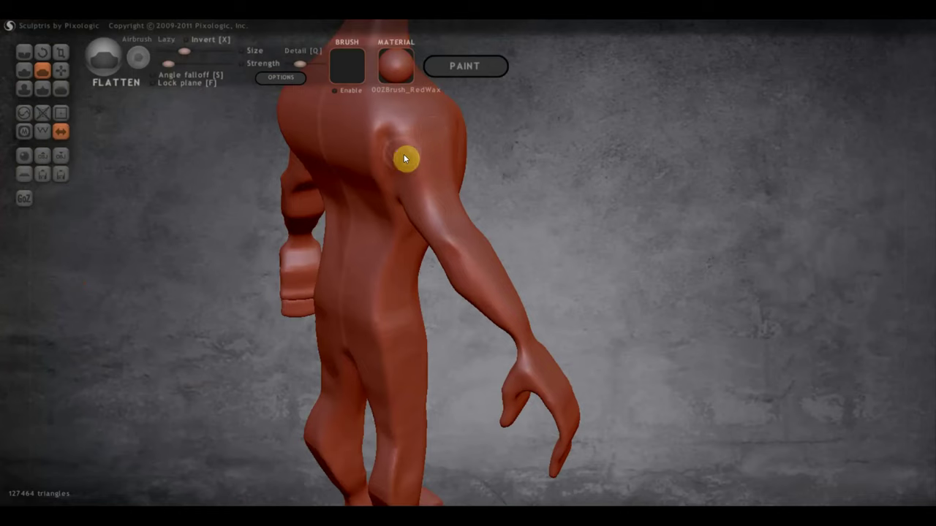
mouse_move(378, 144)
right_mouse_down()
mouse_move(446, 159)
mouse_move(476, 264)
right_mouse_up()
scroll(484, 264, "up", 3)
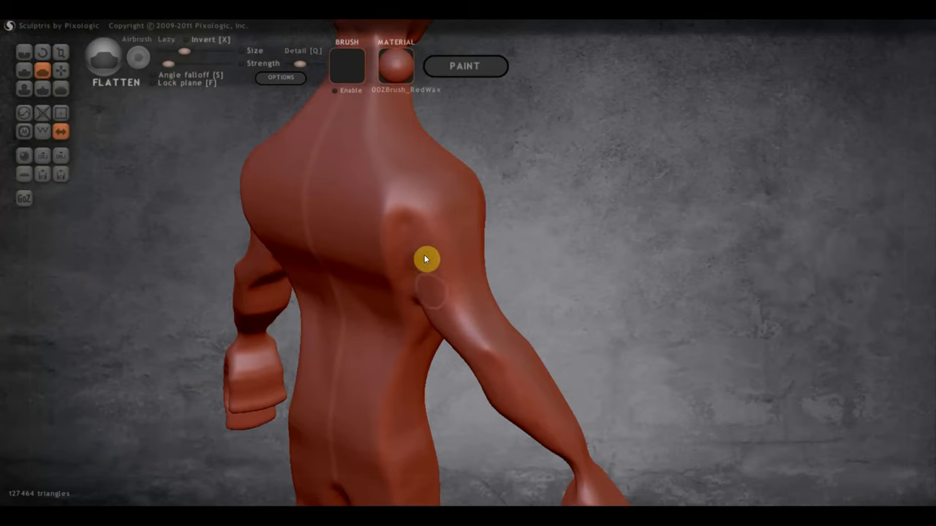
left_click_drag(428, 271, 390, 210)
mouse_move(385, 242)
right_mouse_down()
mouse_move(457, 229)
mouse_move(471, 212)
right_mouse_up()
mouse_move(441, 281)
right_mouse_down()
mouse_move(472, 302)
mouse_move(445, 259)
mouse_move(434, 264)
right_mouse_up()
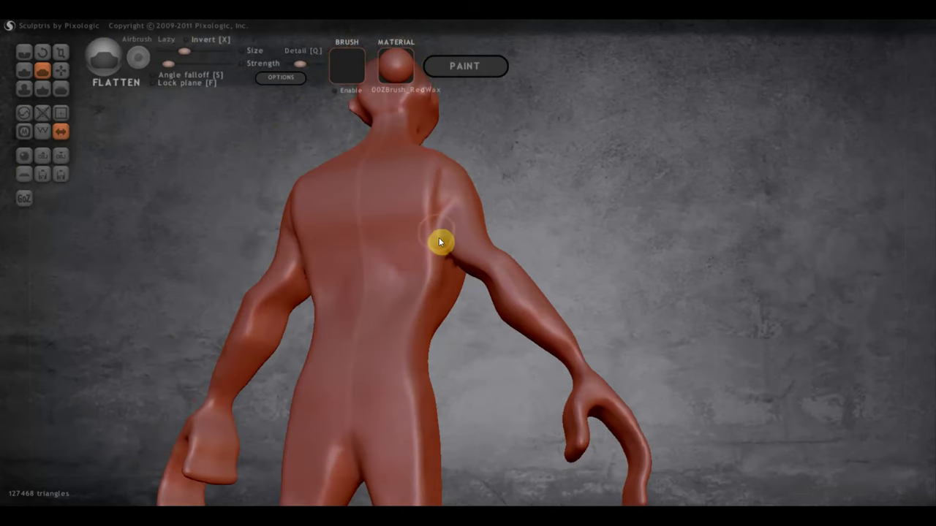
mouse_move(442, 260)
left_mouse_down()
mouse_move(429, 268)
mouse_move(415, 319)
left_mouse_up()
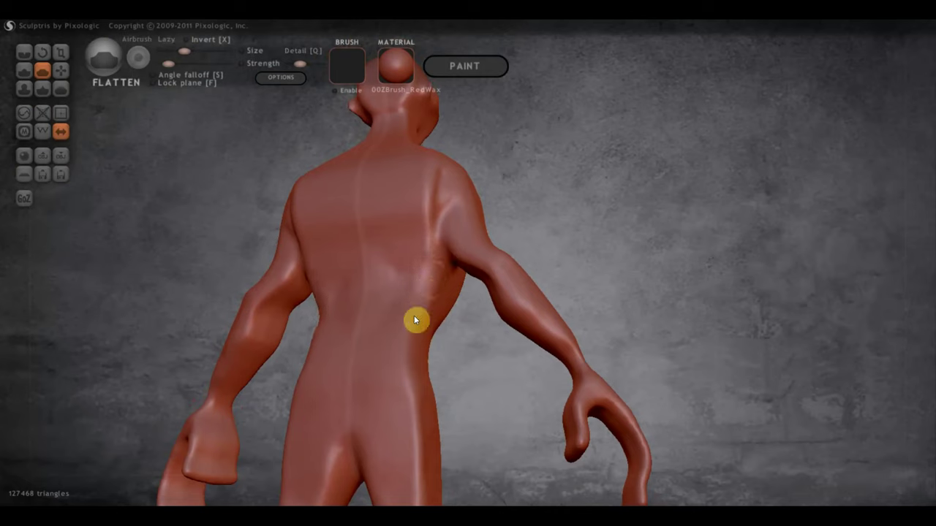
mouse_move(431, 285)
left_mouse_down()
mouse_move(409, 315)
mouse_move(431, 295)
mouse_move(416, 326)
mouse_move(441, 290)
mouse_move(424, 290)
mouse_move(423, 274)
left_mouse_up()
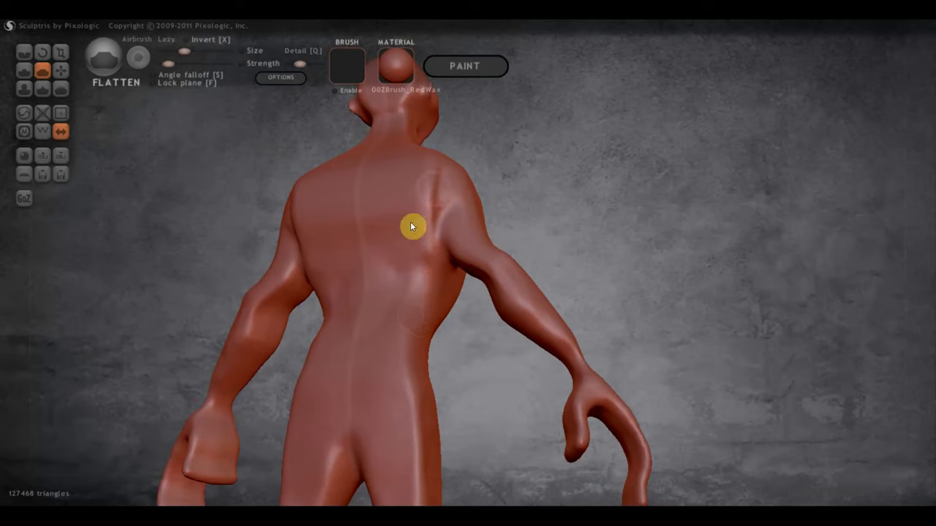
mouse_move(431, 217)
left_mouse_down()
mouse_move(441, 182)
mouse_move(427, 177)
left_mouse_up()
mouse_move(420, 195)
right_mouse_down()
mouse_move(429, 275)
mouse_move(444, 291)
mouse_move(470, 280)
mouse_move(484, 297)
mouse_move(505, 300)
right_mouse_up()
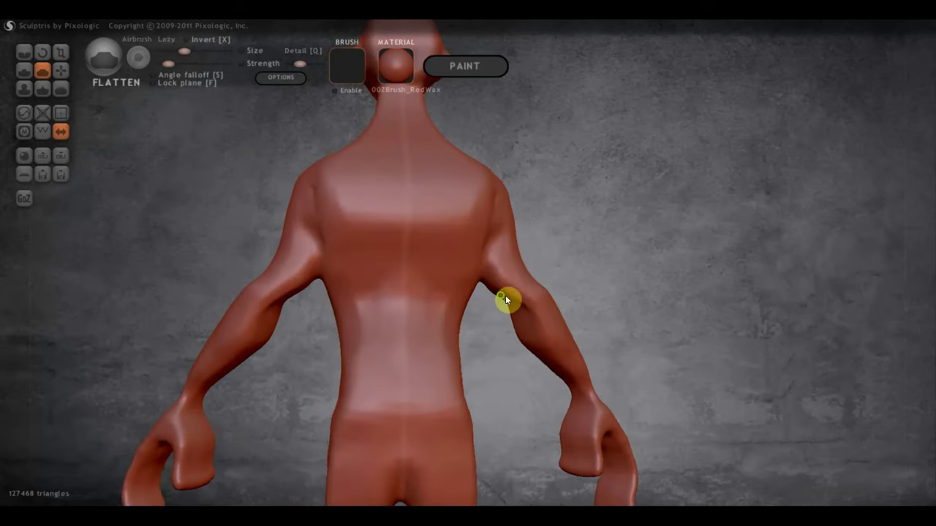
With the Crease brush, carve a sharp crease along the armpit fold down the back.
left_click(61, 71)
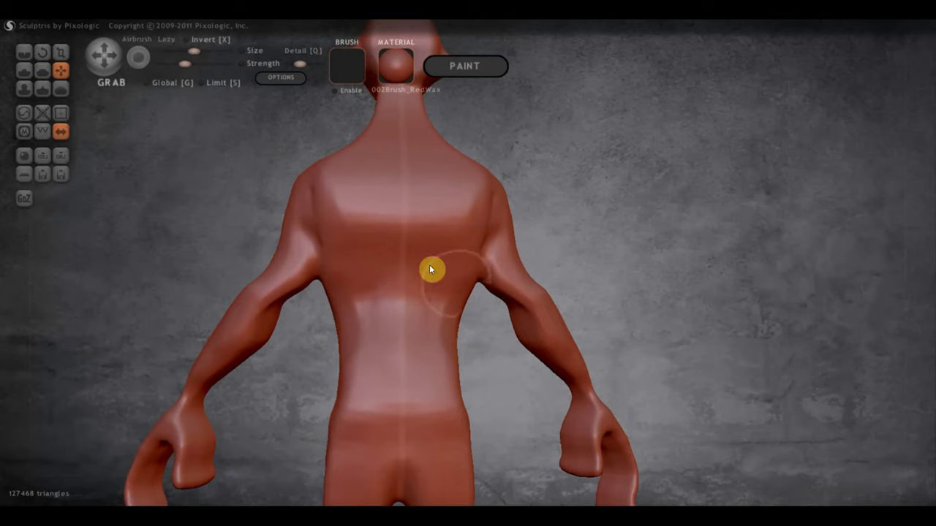
scroll(460, 293, "up", 2)
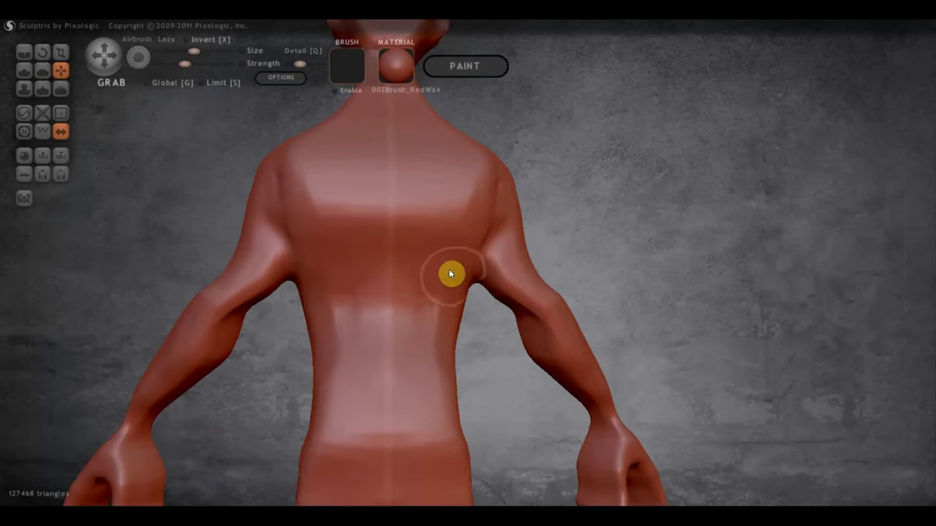
mouse_move(512, 288)
left_mouse_down()
mouse_move(146, 265)
mouse_move(388, 302)
mouse_move(489, 297)
mouse_move(461, 292)
mouse_move(475, 280)
mouse_move(469, 298)
mouse_move(497, 309)
mouse_move(538, 291)
left_mouse_up()
left_click(24, 51)
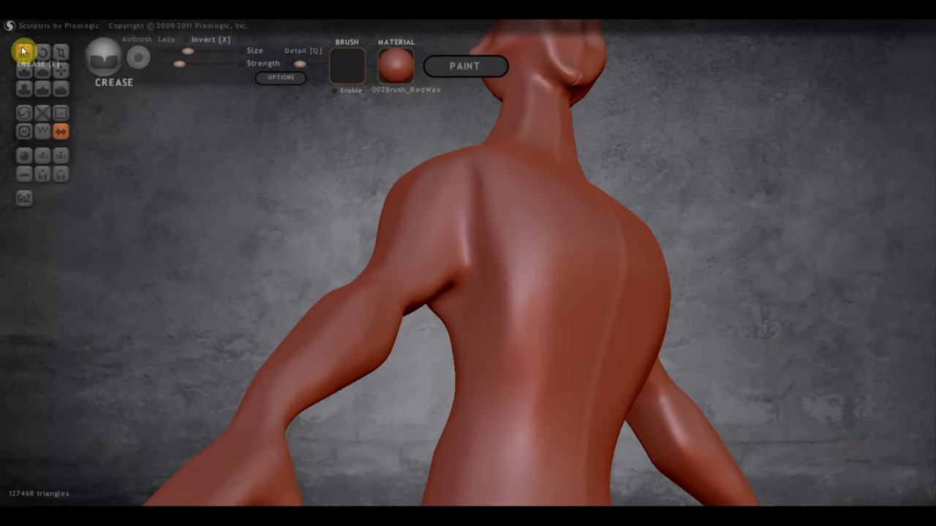
left_click_drag(220, 292, 447, 307)
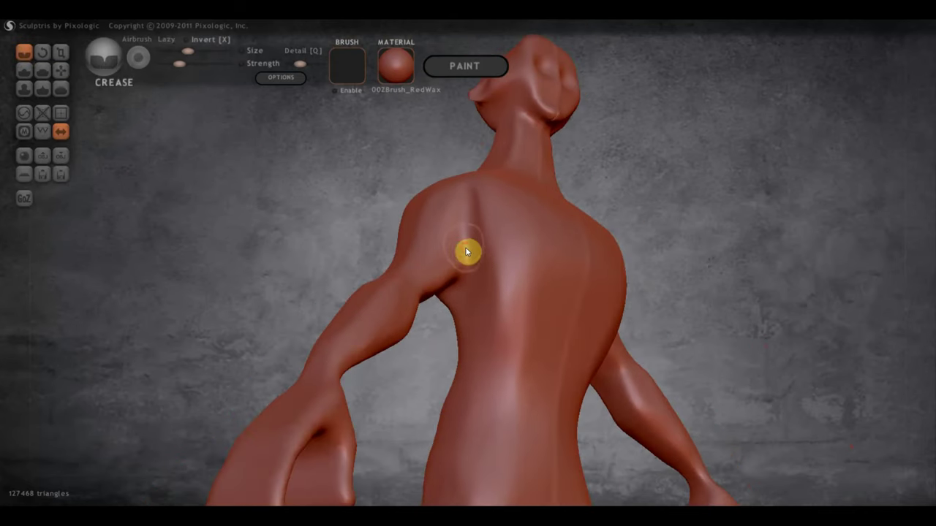
left_click_drag(473, 259, 459, 306)
mouse_move(136, 110)
left_mouse_down()
mouse_move(305, 226)
mouse_move(382, 246)
left_mouse_up()
mouse_move(461, 246)
left_mouse_down()
mouse_move(453, 328)
mouse_move(443, 303)
left_mouse_up()
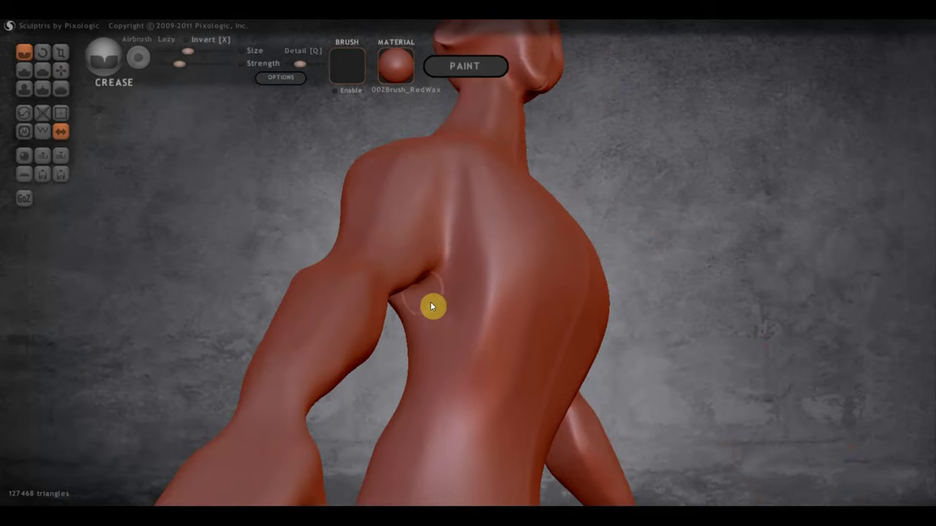
Crease a horizontal line across the upper back and a thin line across the upper chest.
left_click_drag(530, 280, 475, 290)
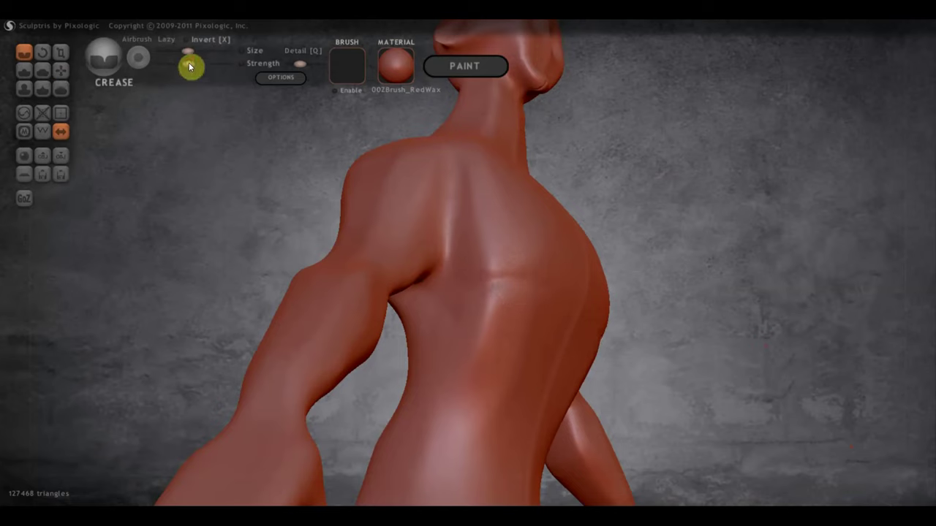
left_click_drag(553, 285, 444, 297)
mouse_move(442, 297)
right_mouse_down()
mouse_move(564, 288)
mouse_move(518, 307)
mouse_move(522, 288)
mouse_move(613, 251)
right_mouse_up()
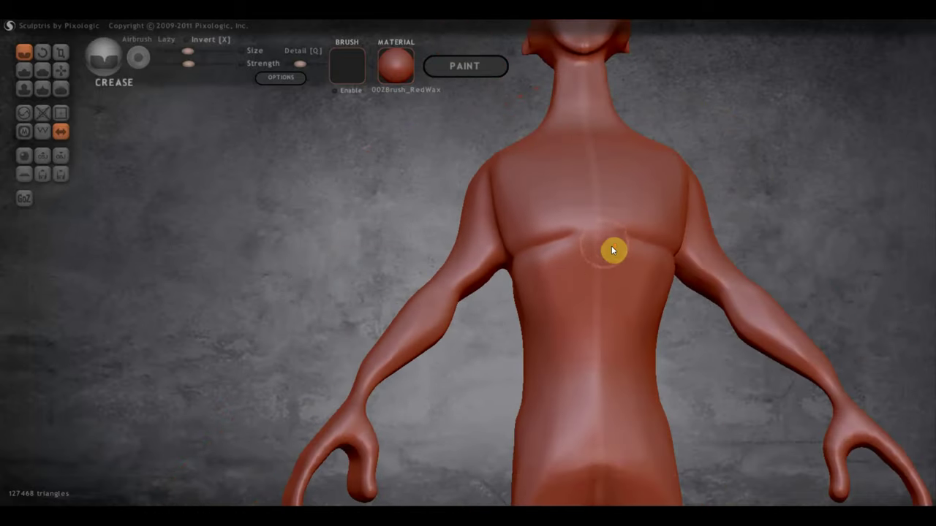
mouse_move(515, 253)
right_mouse_down()
mouse_move(614, 274)
mouse_move(526, 209)
mouse_move(520, 326)
mouse_move(460, 326)
right_mouse_up()
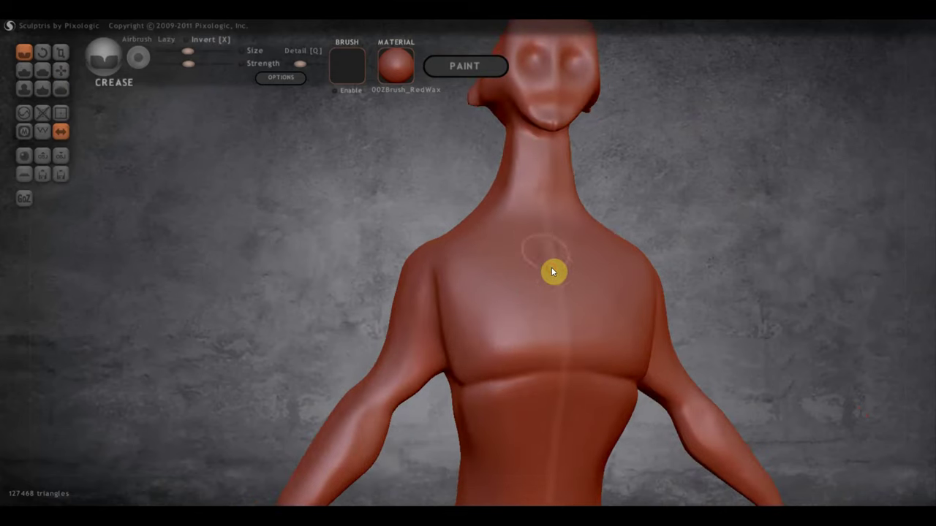
left_click_drag(485, 249, 523, 251)
mouse_move(552, 271)
right_mouse_down()
mouse_move(388, 189)
mouse_move(564, 155)
right_mouse_up()
With the Flatten brush, smooth the front and side of the neck.
left_click(42, 70)
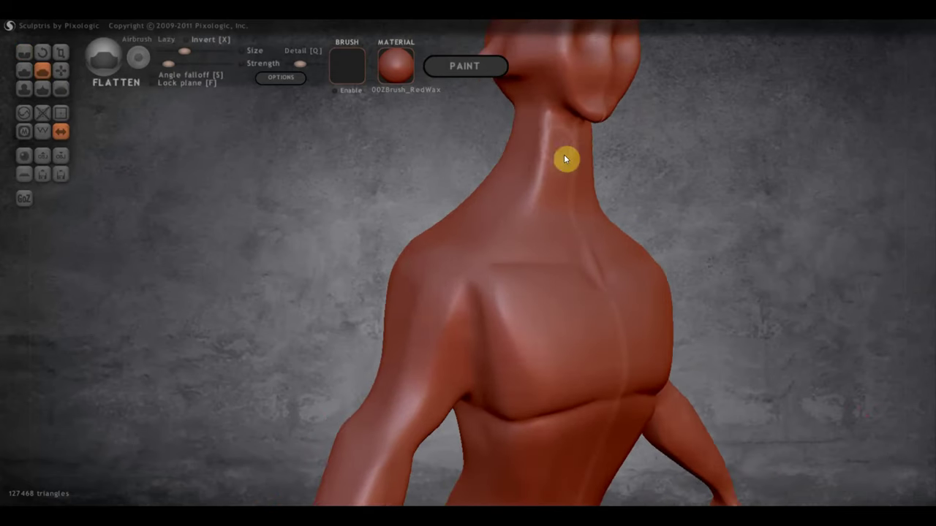
left_click_drag(546, 146, 545, 122)
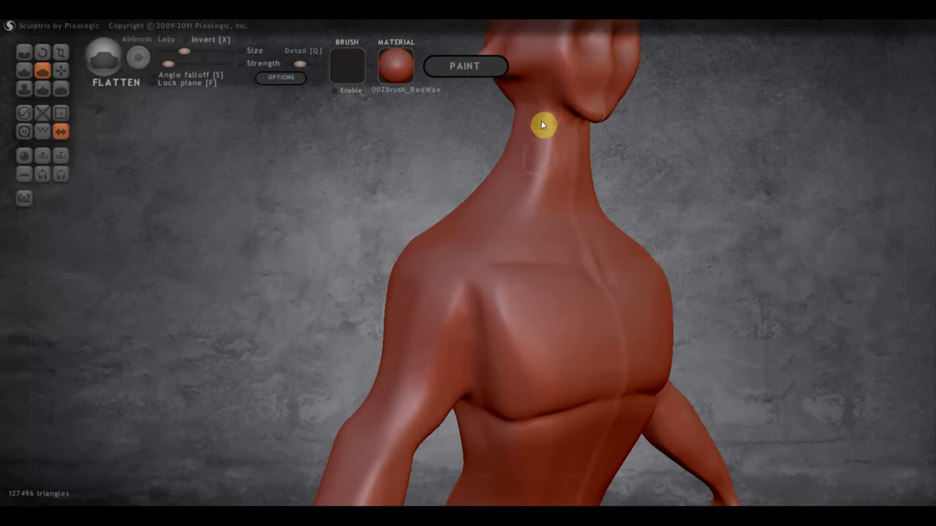
mouse_move(543, 169)
left_mouse_down()
mouse_move(553, 138)
mouse_move(549, 167)
left_mouse_up()
left_click_drag(528, 207, 547, 180)
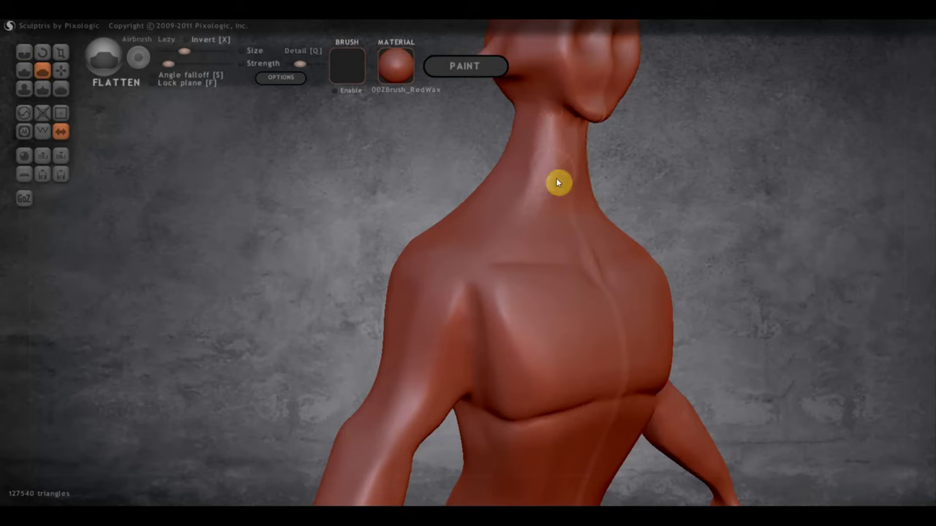
left_click_drag(550, 136, 529, 194)
mouse_move(540, 196)
right_mouse_down()
mouse_move(590, 224)
mouse_move(525, 225)
mouse_move(498, 189)
right_mouse_up()
left_click_drag(508, 189, 527, 138)
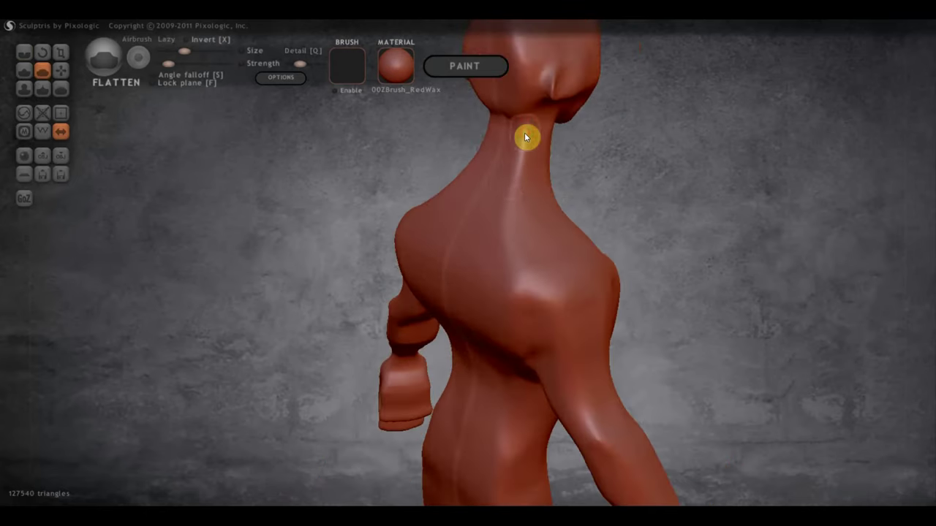
left_click_drag(515, 205, 514, 270)
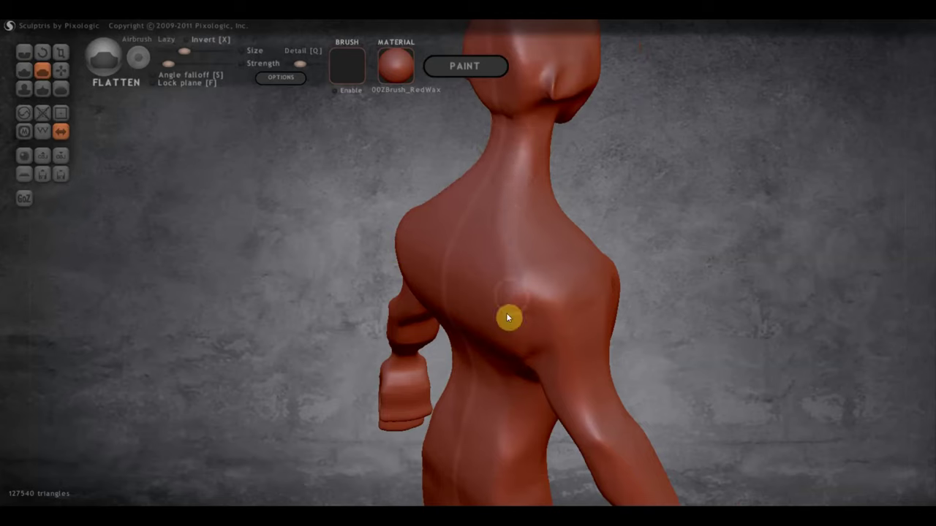
Orbit around the figure to review its back, chest and side profile.
mouse_move(518, 302)
right_mouse_down()
mouse_move(616, 287)
mouse_move(622, 272)
right_mouse_up()
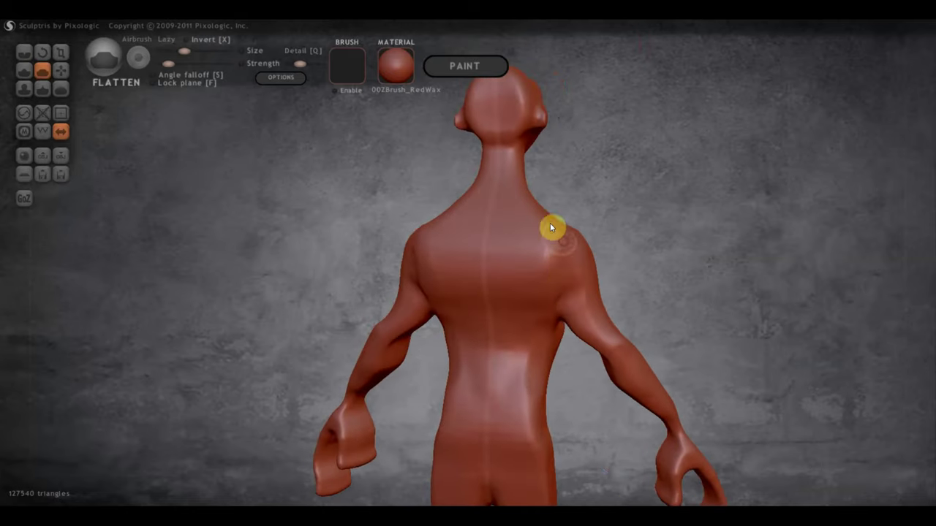
scroll(518, 272, "down", 3)
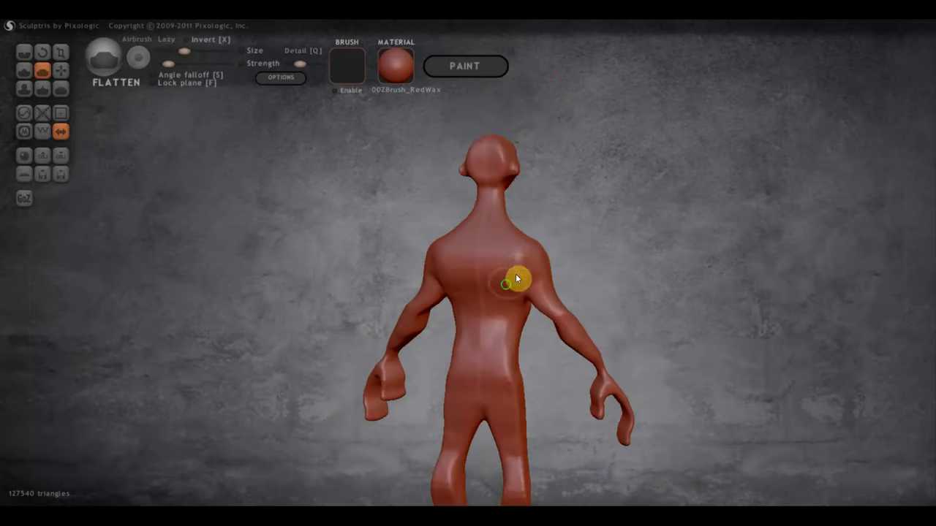
right_click_drag(515, 275, 539, 278)
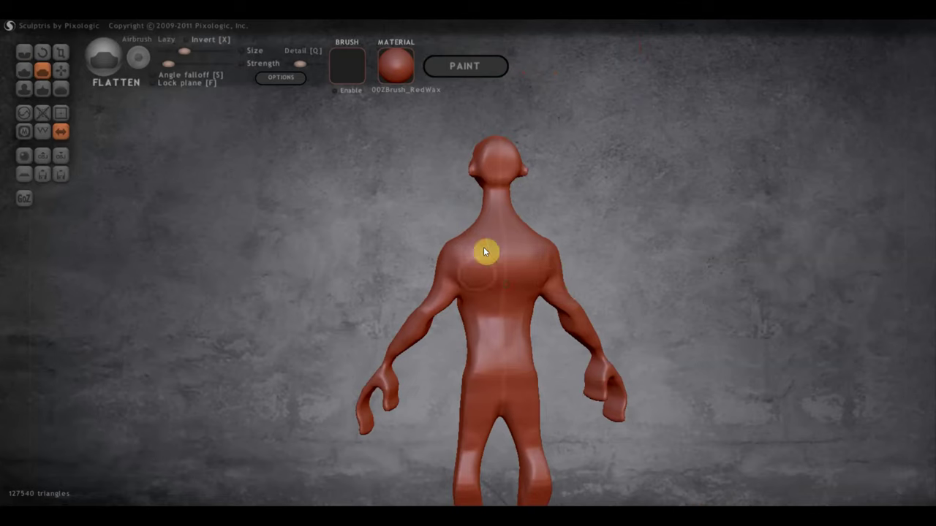
mouse_move(505, 270)
right_mouse_down()
mouse_move(532, 270)
mouse_move(505, 255)
right_mouse_up()
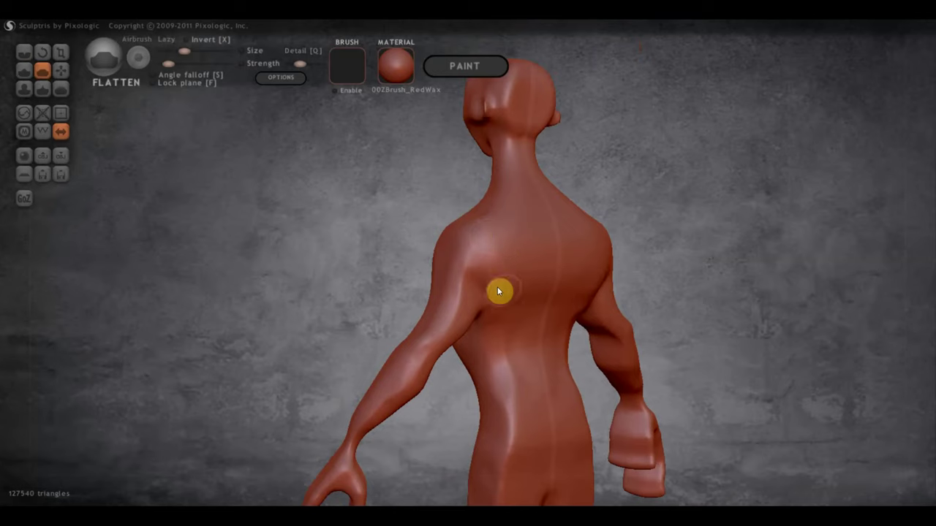
right_click_drag(520, 310, 436, 216)
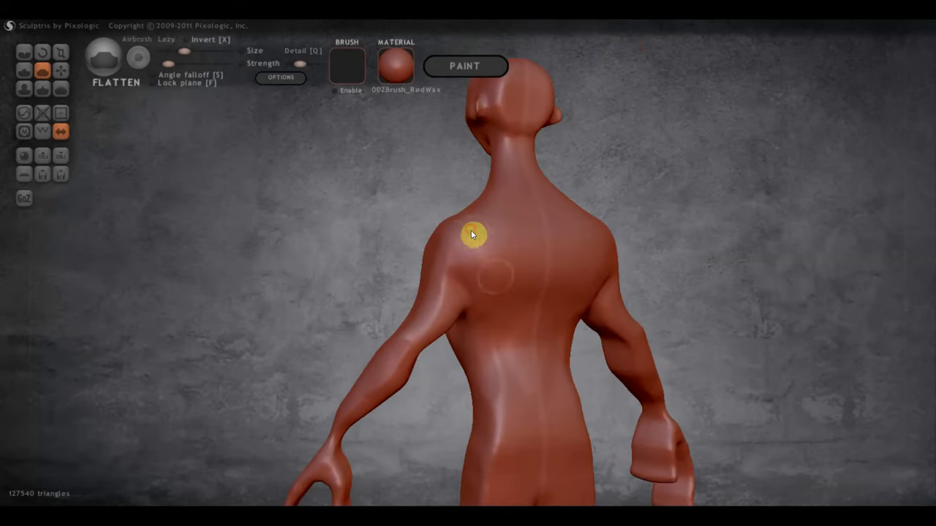
right_click_drag(477, 256, 495, 285)
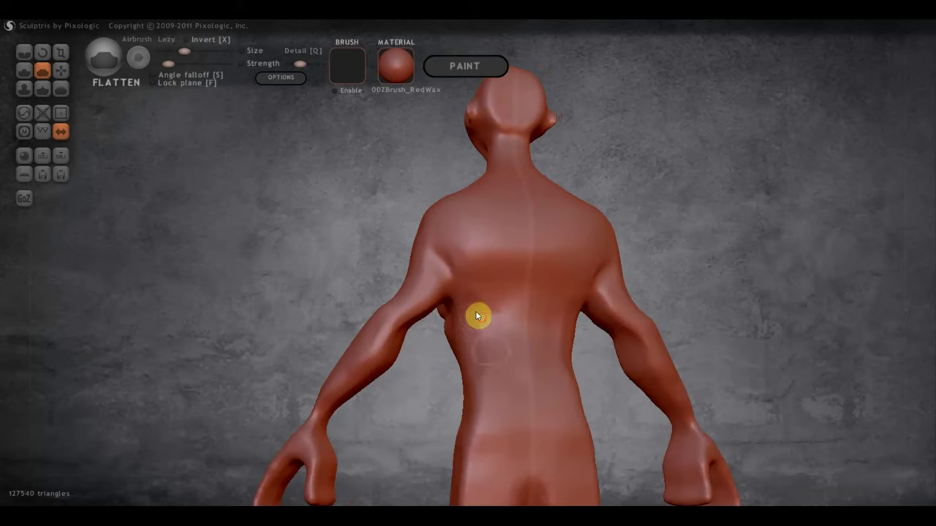
mouse_move(475, 316)
right_mouse_down()
mouse_move(483, 363)
mouse_move(516, 413)
right_mouse_up()
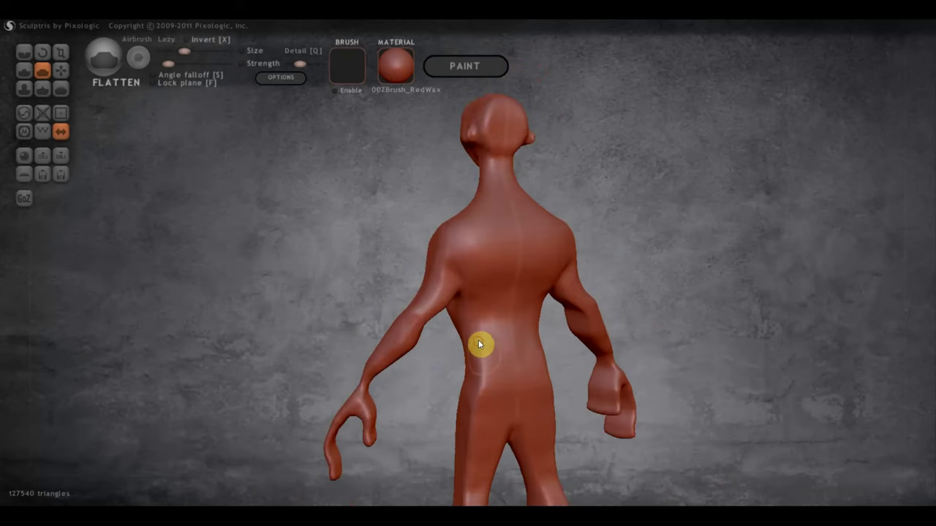
left_click(918, 445)
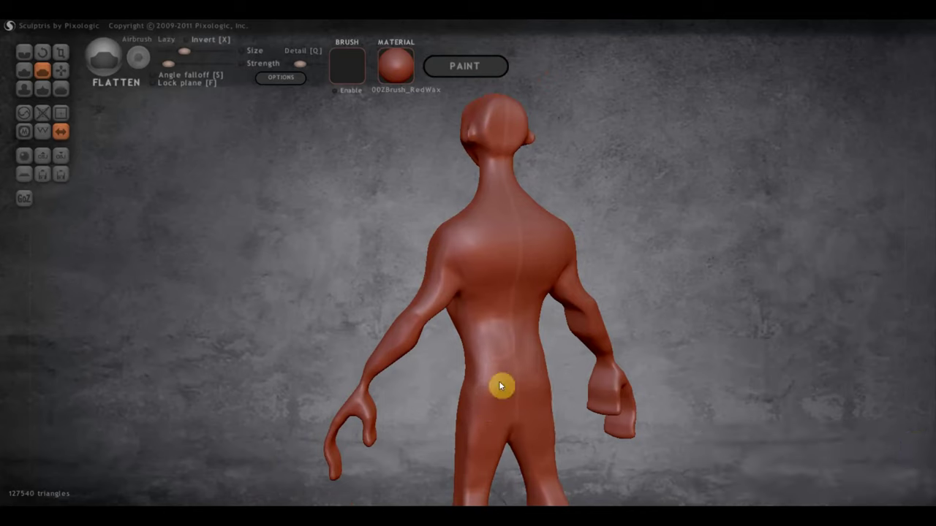
right_click_drag(514, 375, 562, 357)
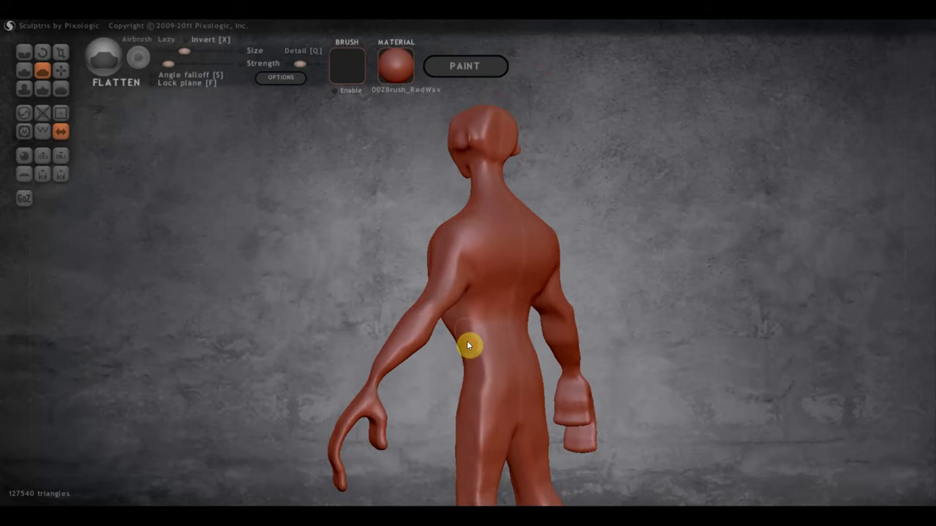
right_click_drag(491, 363, 771, 361)
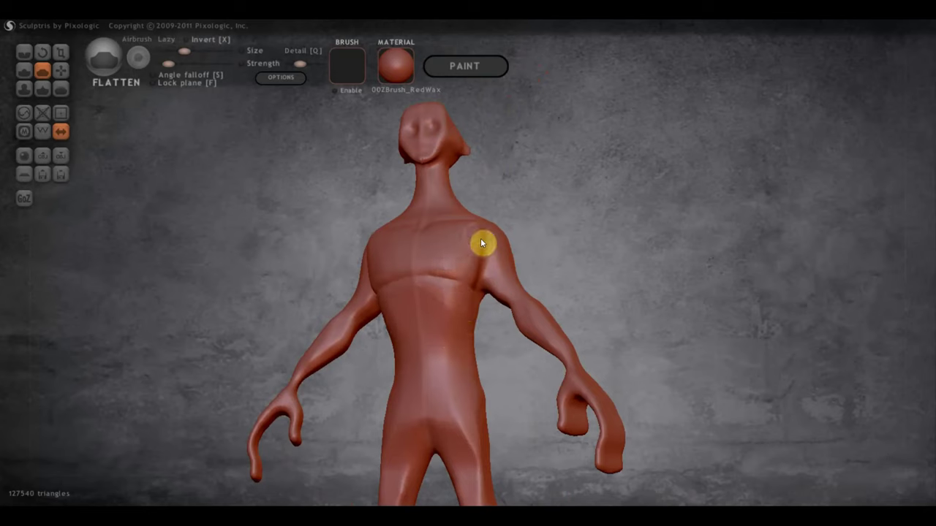
mouse_move(429, 263)
right_mouse_down()
mouse_move(407, 326)
mouse_move(453, 309)
mouse_move(481, 239)
right_mouse_up()
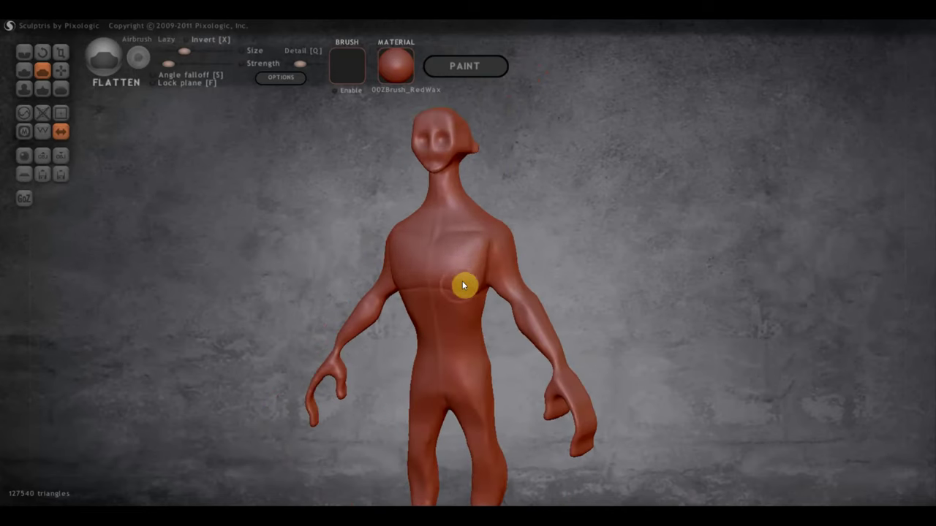
mouse_move(451, 246)
right_mouse_down()
mouse_move(462, 284)
mouse_move(346, 273)
mouse_move(443, 263)
mouse_move(503, 292)
mouse_move(367, 280)
right_mouse_up()
right_click_drag(568, 273, 408, 207, "shift")
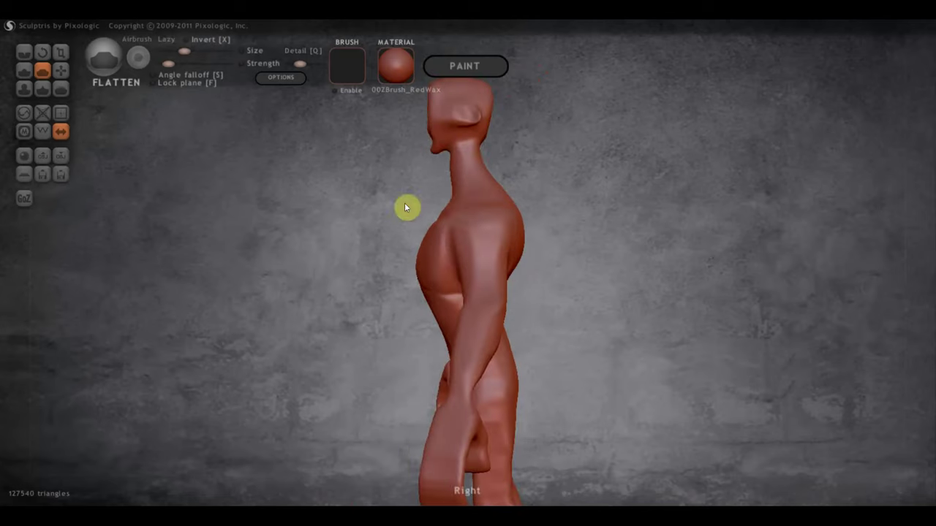
scroll(424, 284, "down", 2)
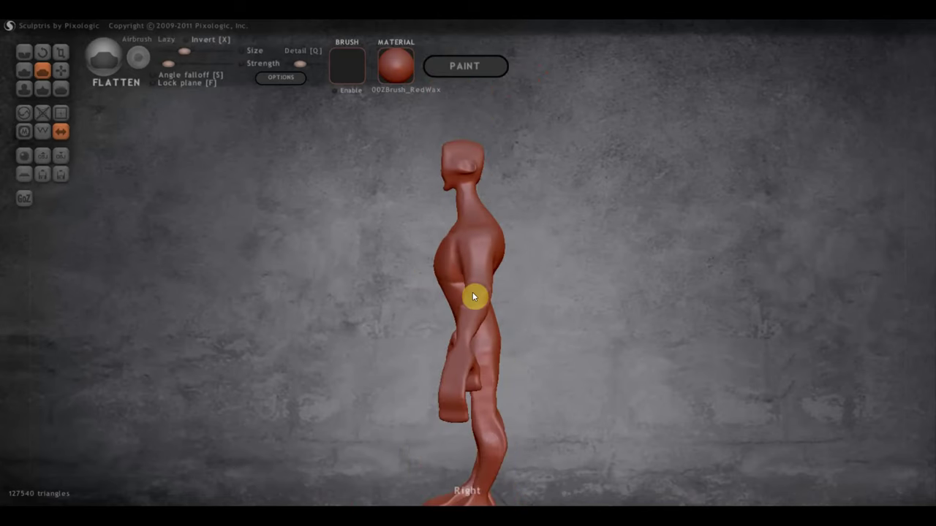
scroll(472, 293, "up", 2)
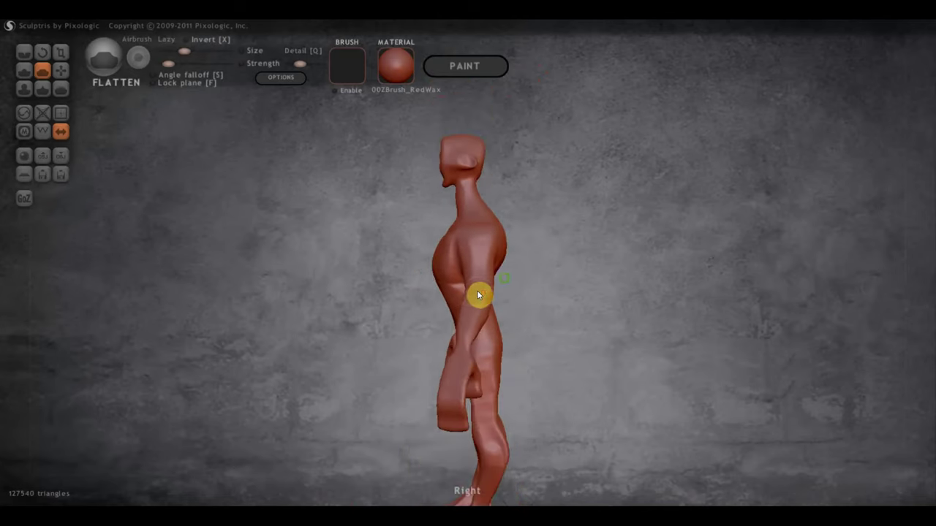
right_click_drag(474, 295, 672, 293)
scroll(577, 252, "up", 2)
scroll(648, 422, "up", 2)
Flatten the forehead and left-eye area, then orbit to a three-quarter side view of the head.
scroll(633, 332, "up", 2)
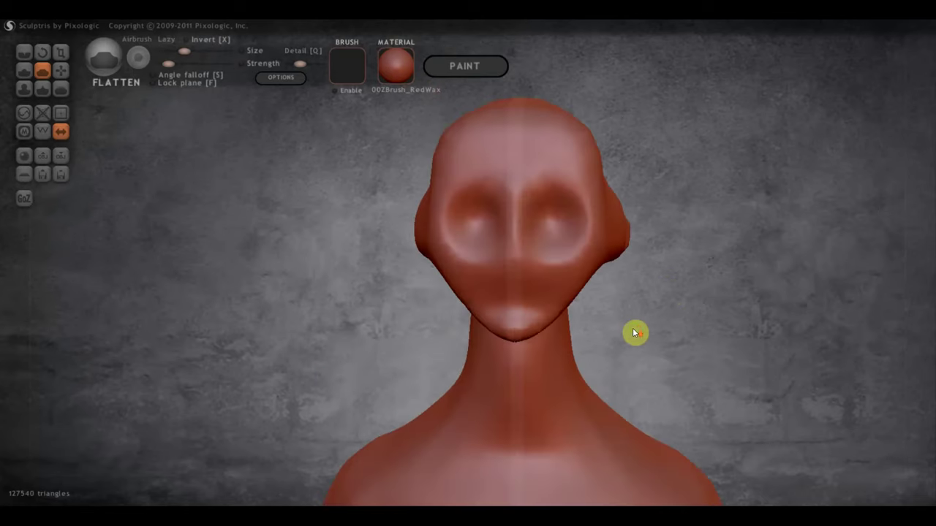
mouse_move(645, 321)
right_mouse_down()
mouse_move(592, 304)
mouse_move(524, 260)
right_mouse_up()
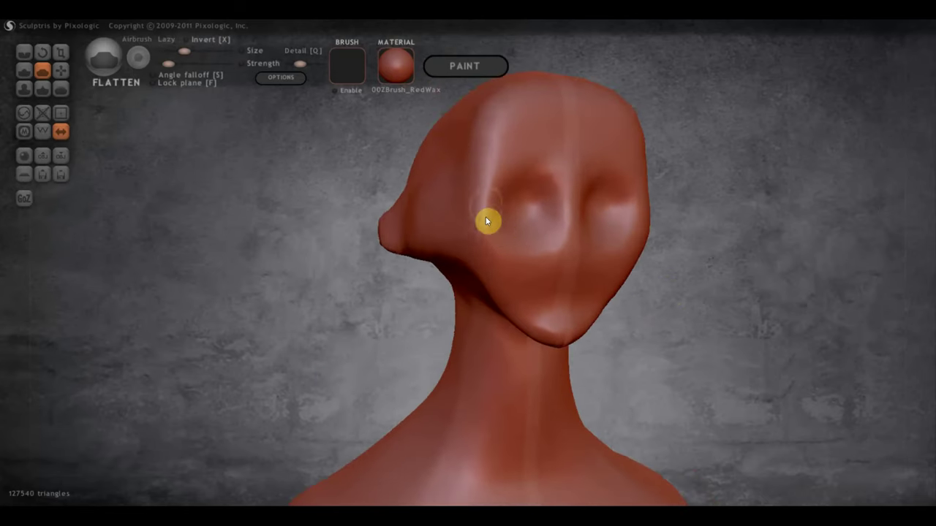
scroll(486, 212, "down", 2)
mouse_move(472, 213)
left_mouse_down()
mouse_move(475, 256)
mouse_move(477, 224)
left_mouse_up()
mouse_move(477, 187)
left_mouse_down()
mouse_move(480, 166)
mouse_move(489, 170)
mouse_move(473, 212)
left_mouse_up()
mouse_move(500, 158)
left_mouse_down()
mouse_move(482, 161)
mouse_move(489, 185)
mouse_move(471, 246)
mouse_move(494, 288)
mouse_move(473, 265)
mouse_move(472, 227)
mouse_move(492, 263)
mouse_move(534, 261)
mouse_move(533, 200)
left_mouse_up()
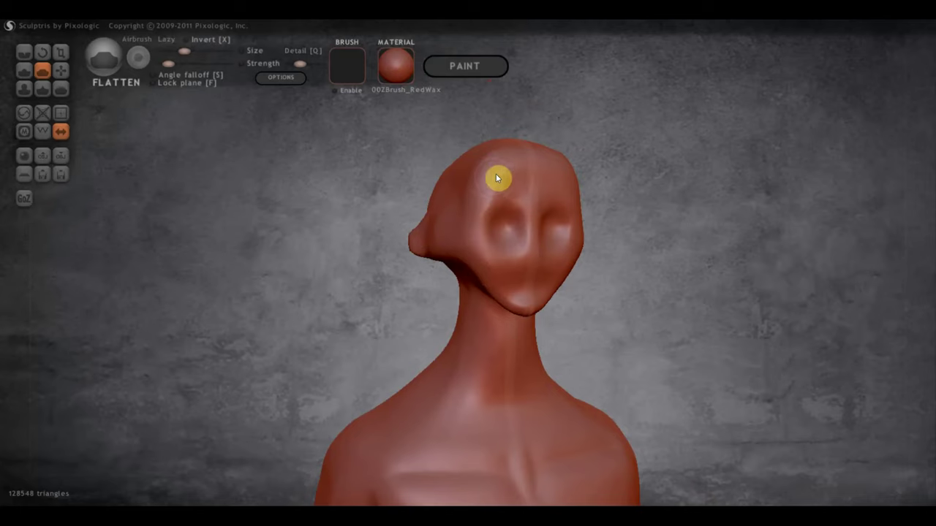
mouse_move(542, 150)
left_mouse_down()
mouse_move(543, 183)
mouse_move(637, 182)
mouse_move(534, 256)
left_mouse_up()
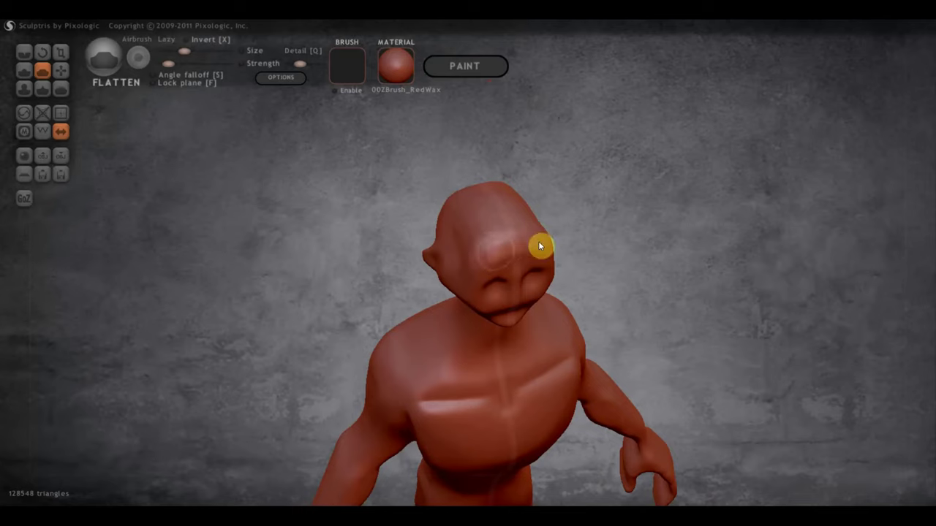
mouse_move(505, 253)
left_mouse_down()
mouse_move(654, 193)
mouse_move(617, 216)
mouse_move(641, 215)
mouse_move(585, 234)
mouse_move(626, 192)
mouse_move(521, 248)
mouse_move(504, 222)
mouse_move(490, 228)
mouse_move(530, 197)
left_mouse_up()
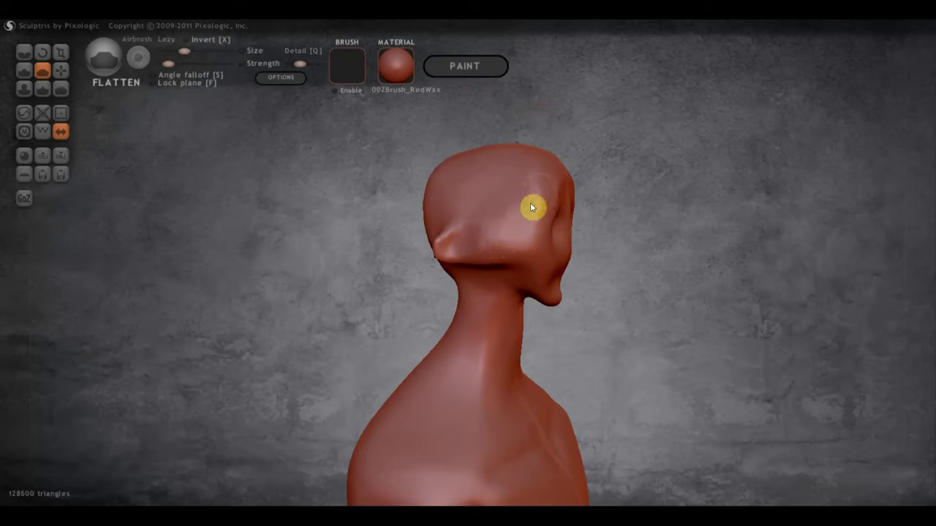
mouse_move(526, 174)
right_mouse_down()
mouse_move(372, 231)
mouse_move(449, 219)
mouse_move(474, 255)
mouse_move(553, 275)
right_mouse_up()
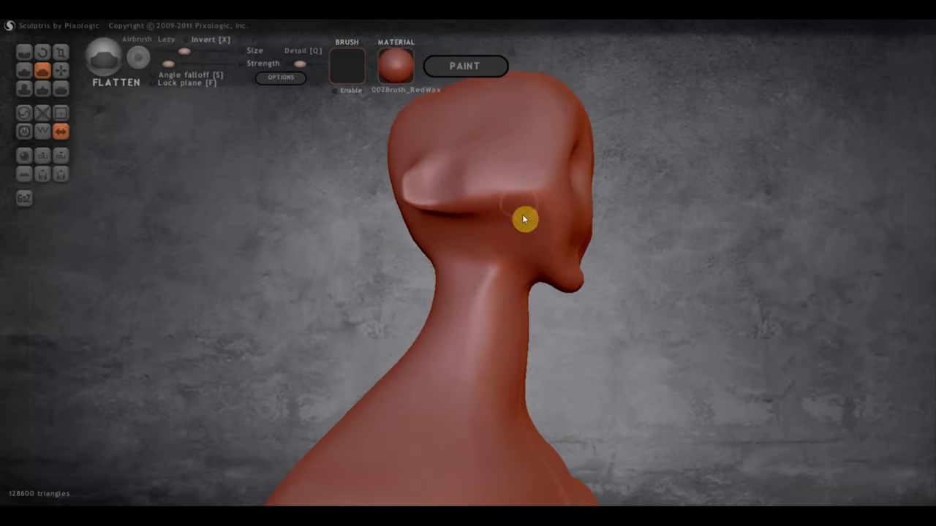
Switch to the Draw brush with Clay on and build up the neck, cheek and jaw.
left_click(24, 53)
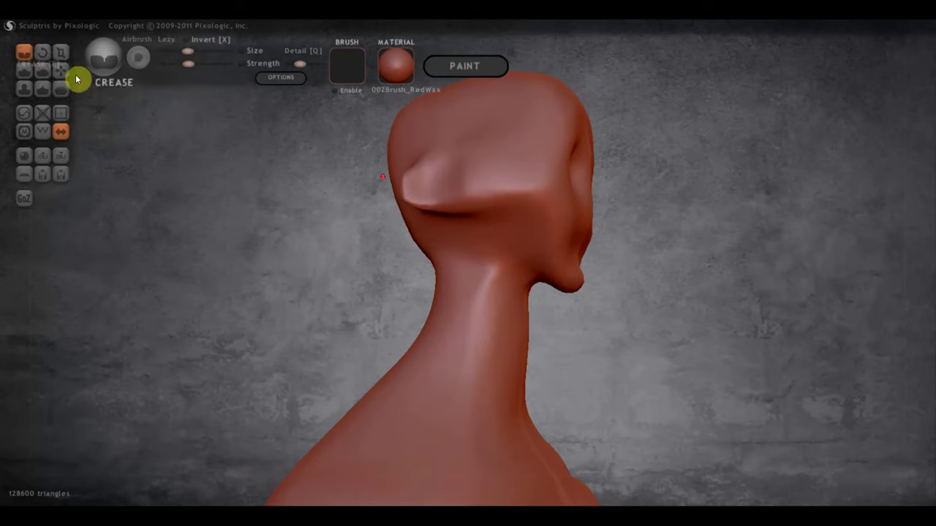
right_click_drag(307, 176, 470, 209)
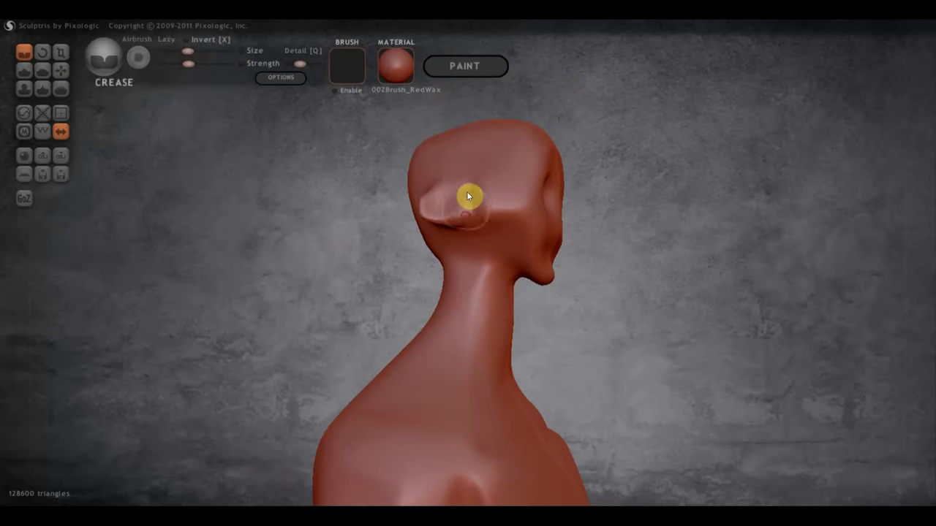
left_click(24, 70)
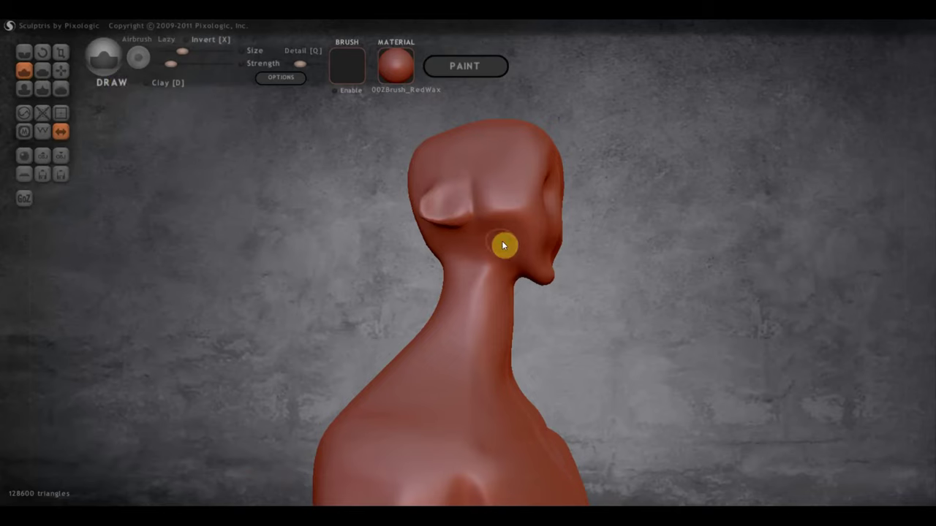
right_click_drag(502, 242, 528, 253)
mouse_move(503, 250)
left_mouse_down()
mouse_move(515, 269)
mouse_move(501, 235)
mouse_move(509, 257)
left_mouse_up()
left_click(163, 84)
mouse_move(504, 231)
left_mouse_down()
mouse_move(530, 238)
mouse_move(543, 283)
mouse_move(536, 273)
left_mouse_up()
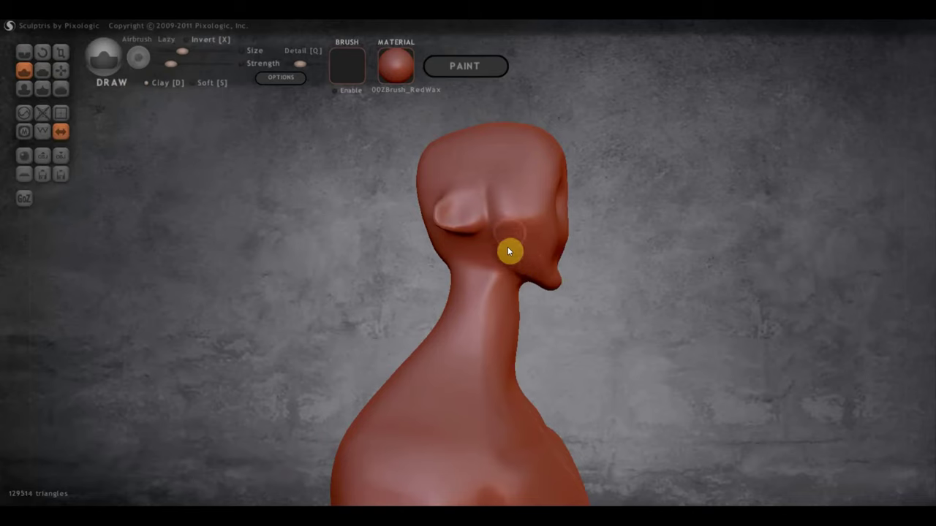
Raise the chin, carve a mouth, and turn Clay back off.
mouse_move(506, 244)
right_mouse_down()
mouse_move(287, 264)
mouse_move(460, 258)
mouse_move(493, 278)
mouse_move(481, 283)
mouse_move(421, 285)
mouse_move(494, 237)
right_mouse_up()
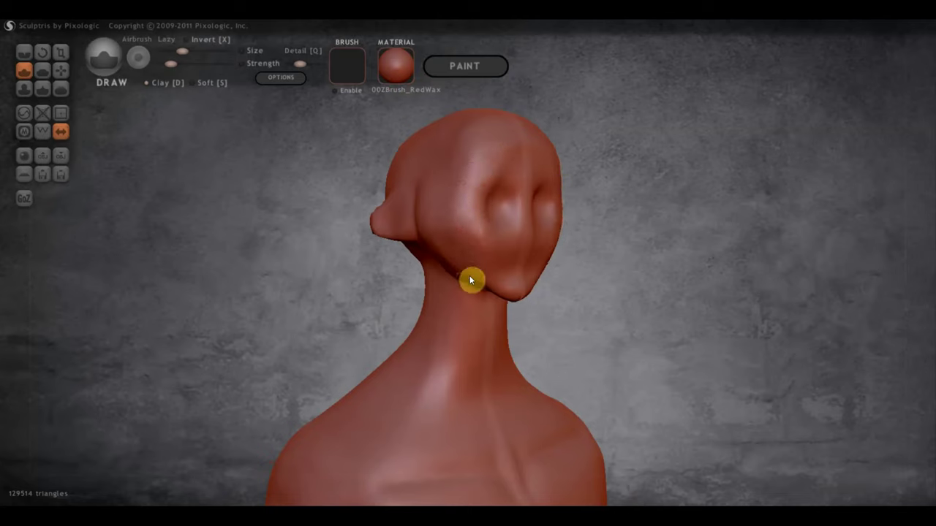
right_click_drag(470, 275, 429, 279)
mouse_move(478, 272)
left_mouse_down()
mouse_move(486, 268)
mouse_move(489, 285)
left_mouse_up()
left_click_drag(514, 256, 485, 256)
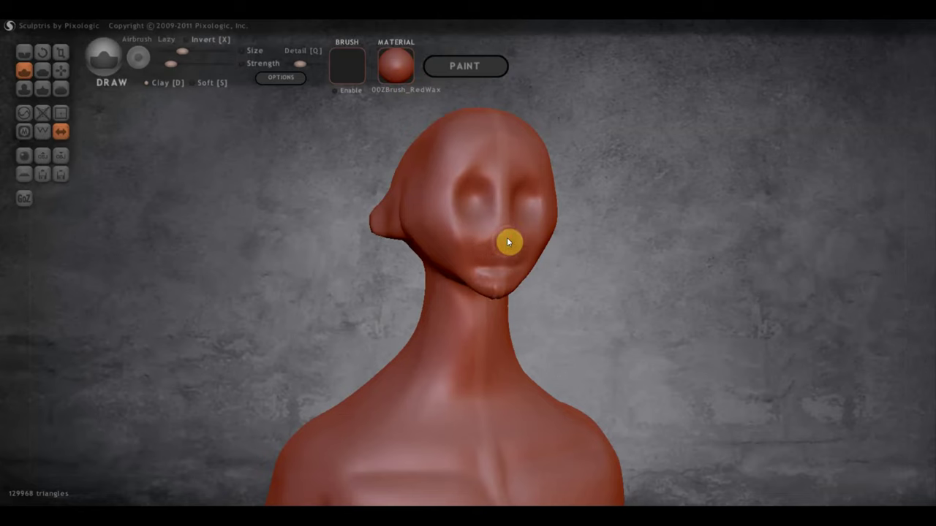
left_click(148, 82)
Build a nose ridge, shape the left eye socket, and refine the nose and ear area.
mouse_move(498, 182)
left_mouse_down()
mouse_move(499, 174)
mouse_move(503, 225)
mouse_move(505, 187)
mouse_move(507, 222)
mouse_move(476, 163)
mouse_move(504, 169)
mouse_move(453, 177)
mouse_move(450, 162)
mouse_move(451, 187)
mouse_move(479, 169)
mouse_move(446, 194)
mouse_move(445, 210)
mouse_move(441, 185)
mouse_move(468, 177)
left_mouse_up()
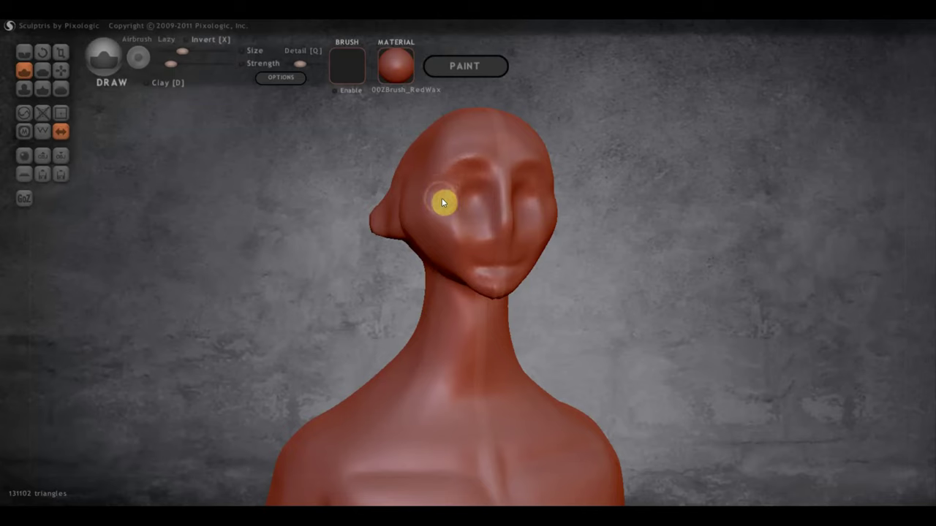
right_click_drag(451, 222, 404, 215)
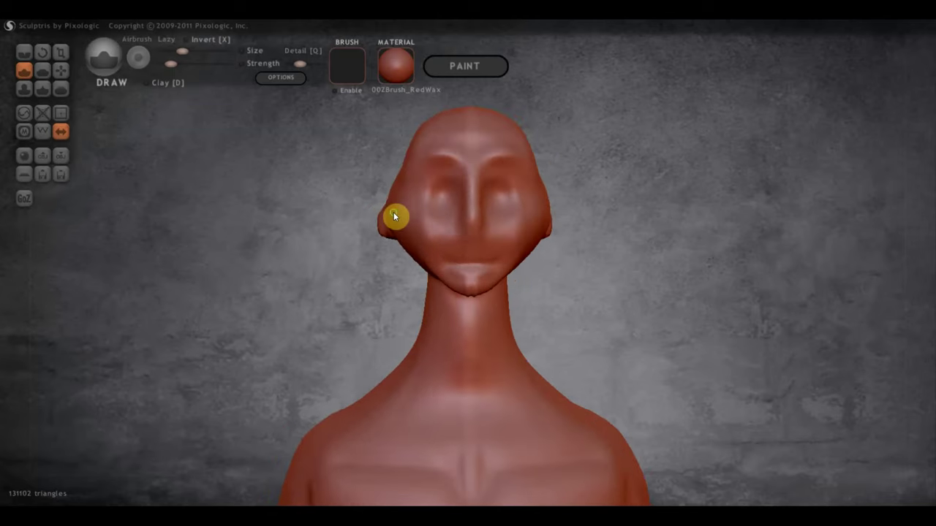
mouse_move(451, 198)
left_mouse_down()
mouse_move(438, 199)
mouse_move(444, 205)
left_mouse_up()
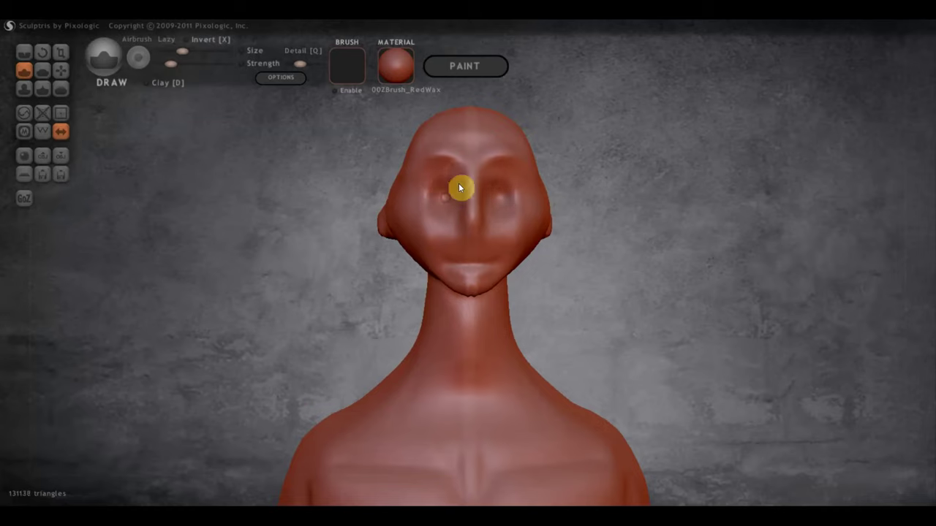
scroll(512, 248, "up", 2)
mouse_move(466, 219)
left_mouse_down()
mouse_move(474, 222)
mouse_move(476, 210)
mouse_move(474, 228)
left_mouse_up()
mouse_move(474, 227)
right_mouse_down()
mouse_move(294, 227)
mouse_move(655, 266)
mouse_move(645, 235)
right_mouse_up()
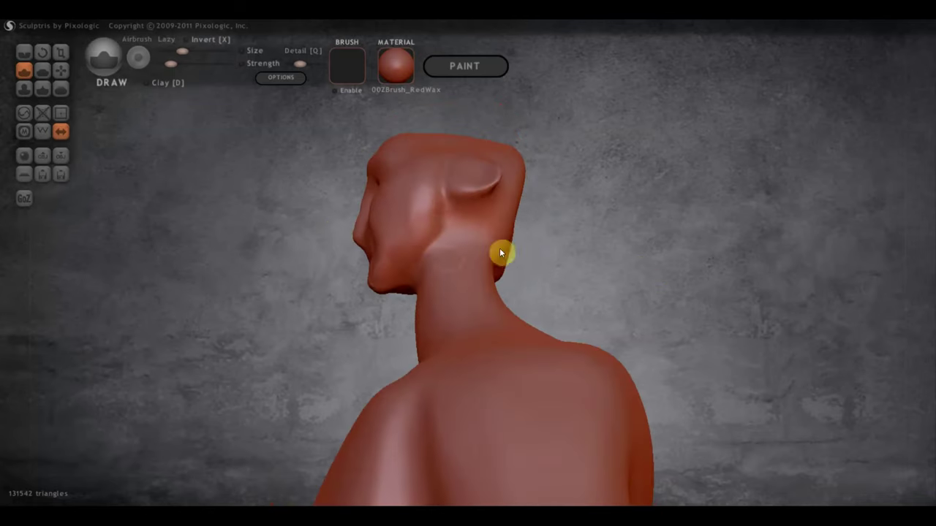
mouse_move(429, 234)
left_mouse_down()
mouse_move(383, 277)
mouse_move(430, 223)
left_mouse_up()
right_click_drag(436, 252, 636, 316)
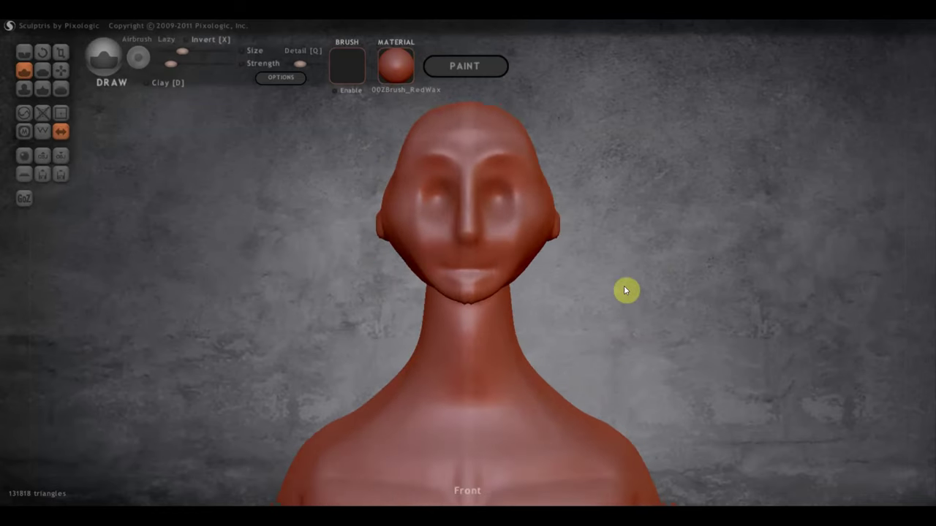
With the Grab brush, pull the ear and its ridge into shape.
left_click(61, 69)
left_click_drag(398, 241, 375, 261)
right_click_drag(375, 261, 387, 238)
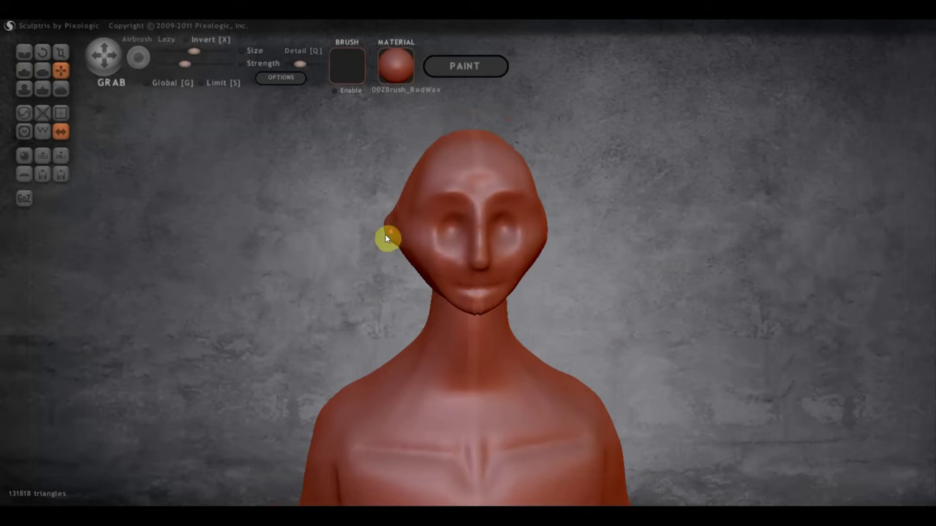
scroll(388, 238, "up", 2)
mouse_move(384, 238)
left_mouse_down()
mouse_move(405, 241)
mouse_move(405, 225)
mouse_move(436, 218)
left_mouse_up()
mouse_move(436, 217)
right_mouse_down()
mouse_move(417, 188)
mouse_move(463, 234)
right_mouse_up()
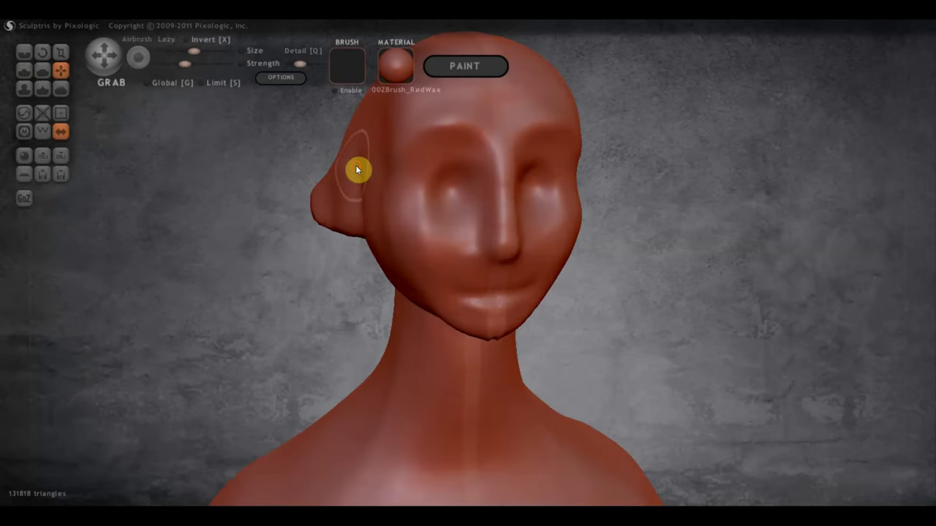
left_click_drag(363, 229, 376, 234)
left_click_drag(335, 180, 325, 152)
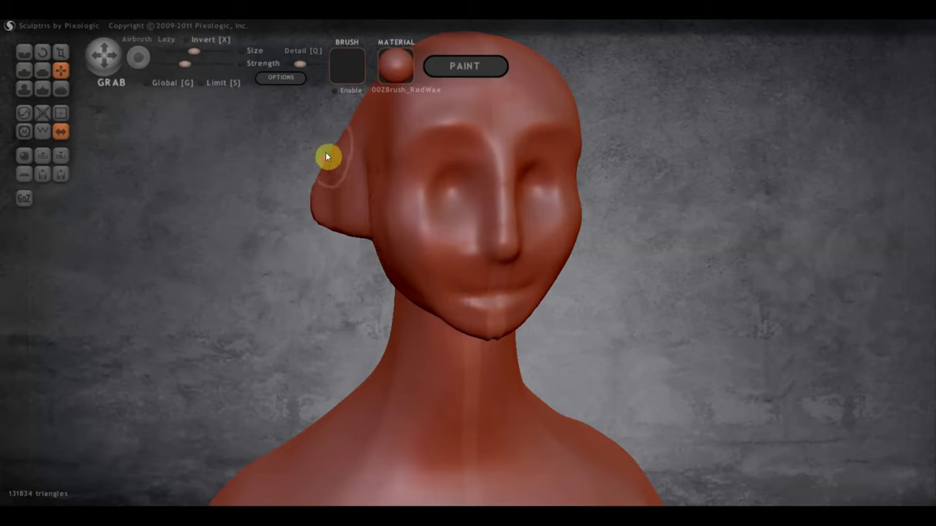
mouse_move(310, 205)
right_mouse_down()
mouse_move(330, 199)
mouse_move(426, 222)
right_mouse_up()
left_click_drag(355, 240, 339, 243)
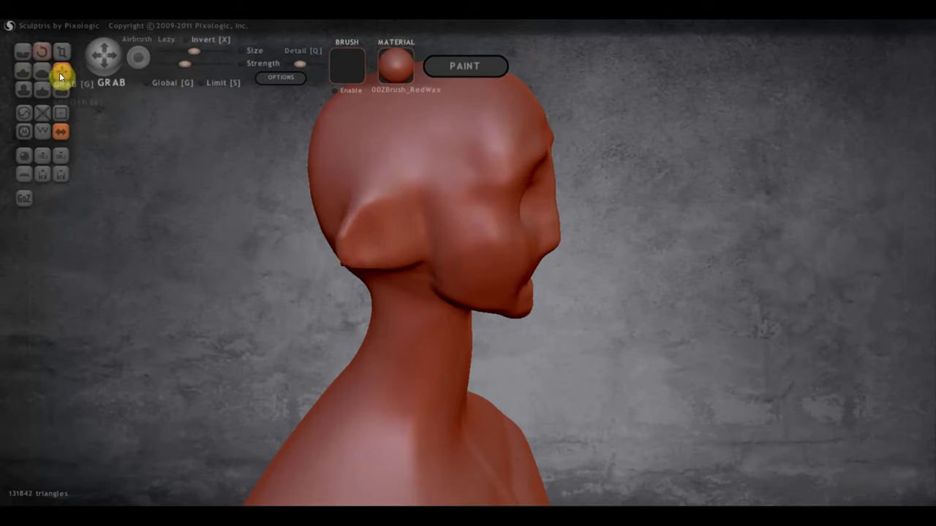
Crease grooves around the ear, above and below it, against the head.
left_click(24, 52)
mouse_move(401, 203)
left_mouse_down()
mouse_move(411, 255)
mouse_move(395, 234)
mouse_move(410, 232)
left_mouse_up()
mouse_move(399, 217)
left_mouse_down()
mouse_move(372, 188)
mouse_move(397, 190)
left_mouse_up()
mouse_move(373, 186)
right_mouse_down()
mouse_move(299, 194)
mouse_move(385, 209)
right_mouse_up()
mouse_move(385, 209)
left_mouse_down()
mouse_move(376, 230)
mouse_move(401, 210)
mouse_move(401, 240)
left_mouse_up()
mouse_move(401, 240)
right_mouse_down()
mouse_move(222, 259)
mouse_move(402, 246)
right_mouse_up()
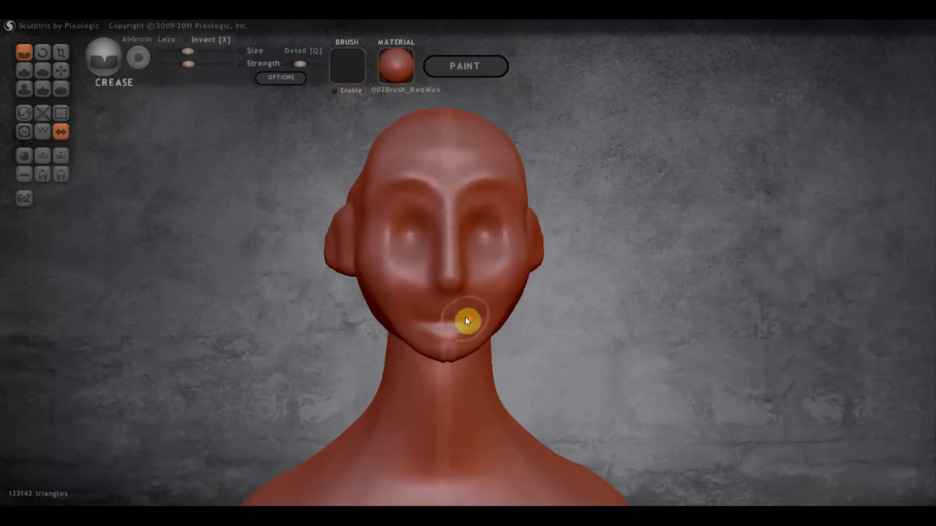
Crease the line between the lips and near the chin, undoing a stray cheek mark.
scroll(466, 315, "up", 3)
mouse_move(444, 344)
left_mouse_down()
mouse_move(469, 346)
mouse_move(403, 341)
mouse_move(475, 337)
mouse_move(394, 341)
mouse_move(464, 378)
mouse_move(413, 377)
mouse_move(461, 370)
mouse_move(382, 354)
mouse_move(378, 360)
mouse_move(431, 331)
left_mouse_up()
right_click_drag(431, 330, 454, 282)
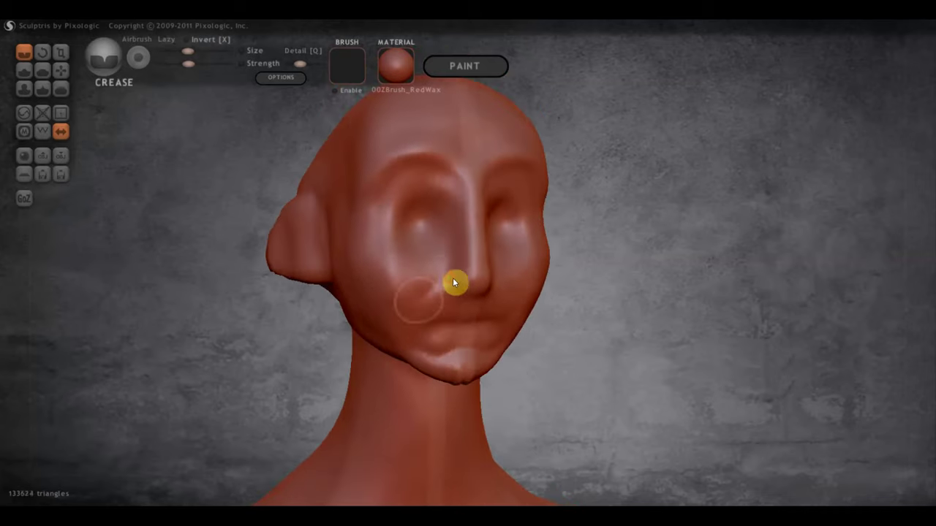
left_click(424, 285)
key("ctrl+z")
From a side view, carve a deeper mouth groove across the lips with Draw.
mouse_move(432, 323)
right_mouse_down()
mouse_move(459, 306)
mouse_move(496, 316)
right_mouse_up()
left_click(27, 68)
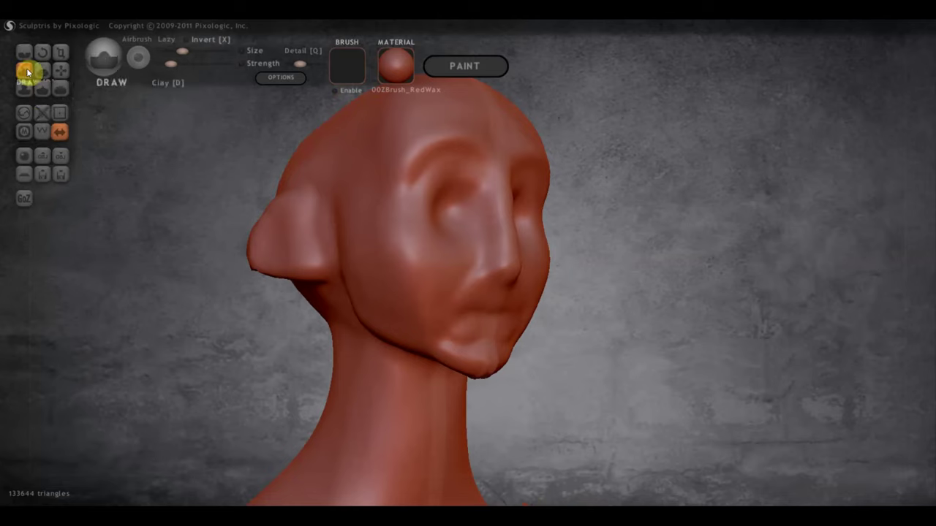
scroll(453, 326, "up", 3)
mouse_move(472, 326)
left_mouse_down()
mouse_move(526, 328)
mouse_move(462, 326)
mouse_move(532, 328)
mouse_move(507, 308)
mouse_move(513, 316)
mouse_move(459, 332)
left_mouse_up()
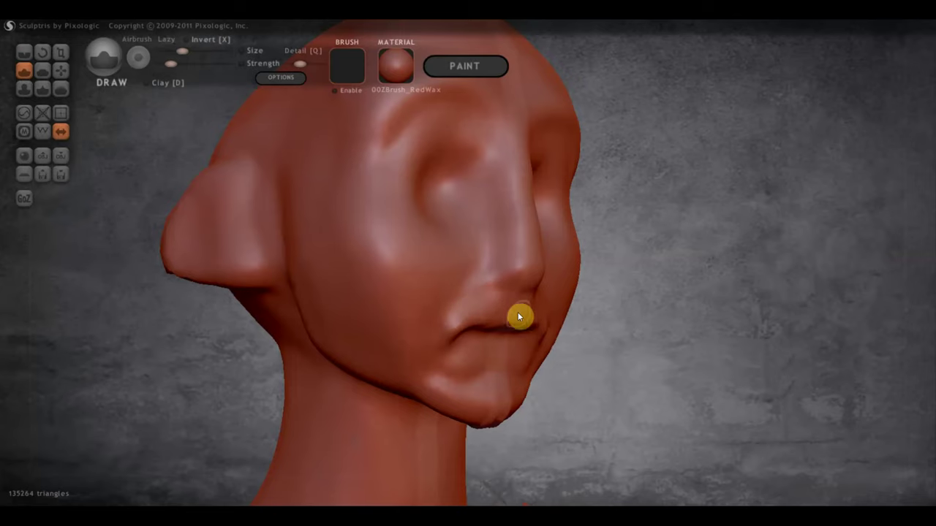
mouse_move(446, 335)
right_mouse_down()
mouse_move(361, 278)
mouse_move(336, 223)
right_mouse_up()
With Grab, pull the upper lip into a raised ridge and the nose tip rounder.
left_click(60, 70)
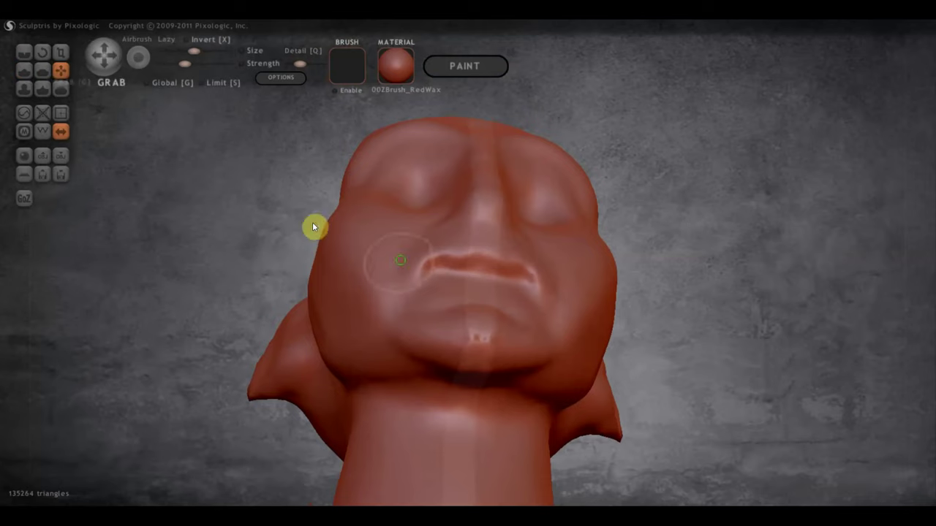
left_click_drag(313, 226, 405, 242)
mouse_move(481, 256)
left_mouse_down()
mouse_move(480, 240)
mouse_move(468, 251)
mouse_move(451, 230)
mouse_move(502, 244)
left_mouse_up()
mouse_move(509, 234)
right_mouse_down()
mouse_move(456, 326)
mouse_move(396, 398)
mouse_move(470, 378)
mouse_move(403, 371)
right_mouse_up()
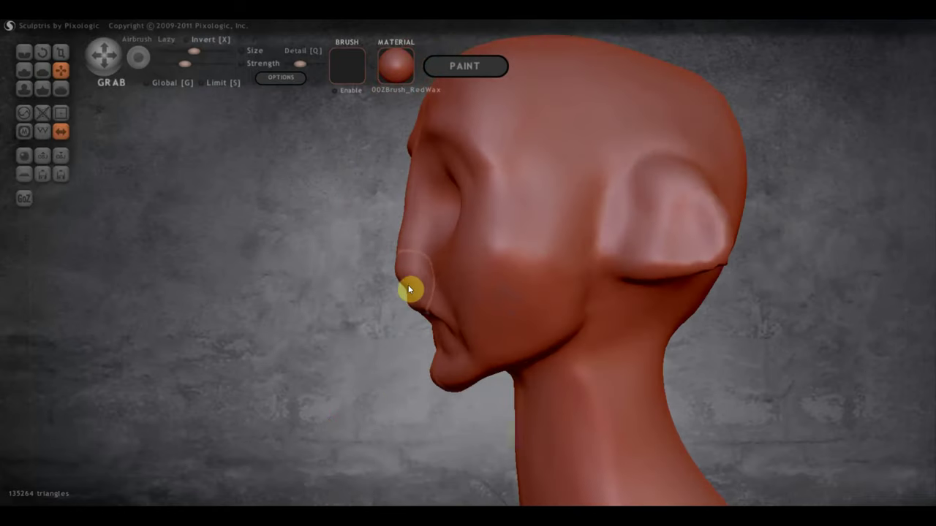
scroll(408, 286, "up", 2)
mouse_move(392, 303)
left_mouse_down()
mouse_move(410, 280)
mouse_move(388, 257)
mouse_move(397, 176)
mouse_move(402, 211)
left_mouse_up()
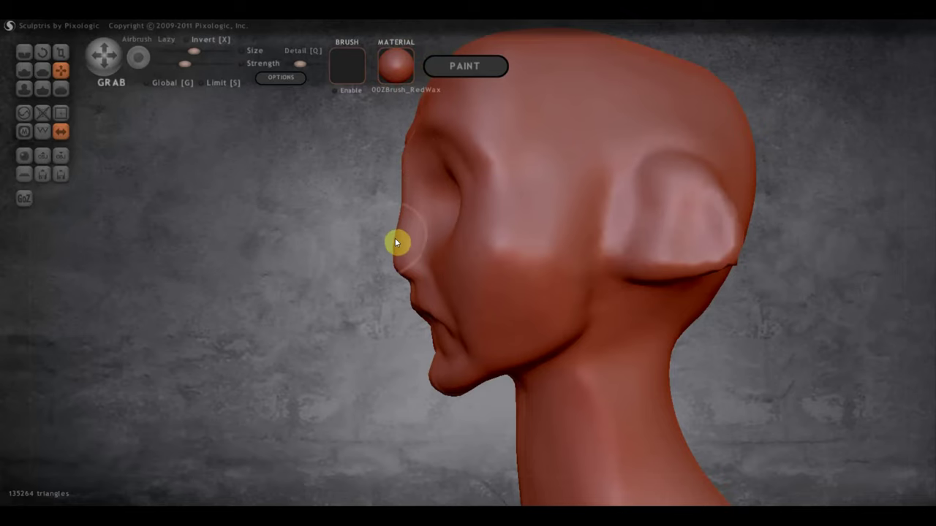
scroll(401, 241, "down", 5)
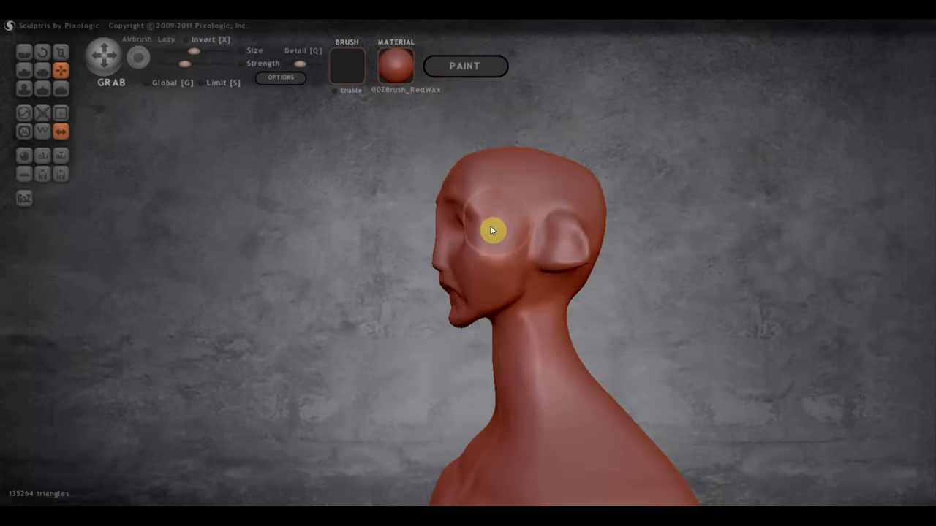
Flatten the bump on the top and back of the head.
mouse_move(481, 228)
right_mouse_down()
mouse_move(459, 244)
mouse_move(506, 228)
mouse_move(498, 211)
right_mouse_up()
left_click(42, 70)
mouse_move(490, 256)
left_mouse_down()
mouse_move(494, 245)
mouse_move(502, 250)
left_mouse_up()
mouse_move(502, 178)
left_mouse_down()
mouse_move(509, 266)
mouse_move(489, 290)
left_mouse_up()
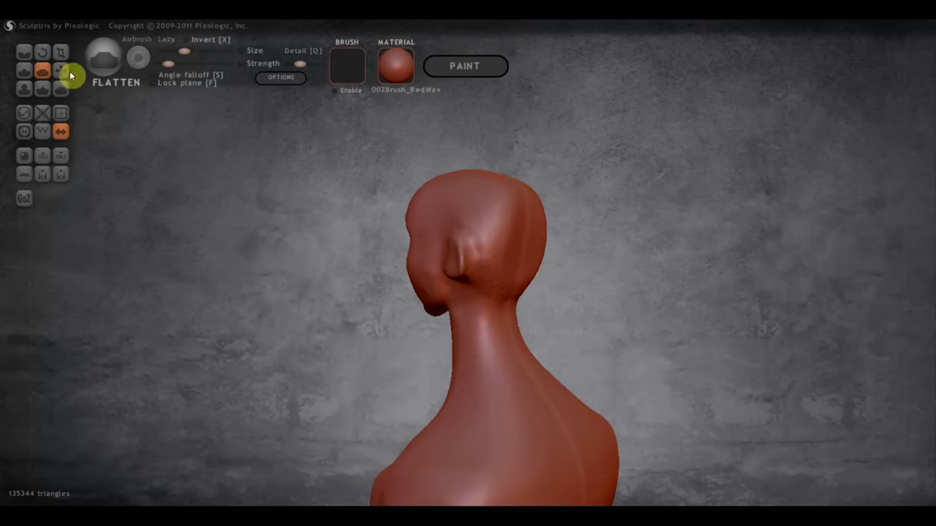
Crease grooves behind, under and along the ear.
left_click(24, 51)
left_click_drag(242, 224, 492, 298)
left_click_drag(424, 238, 432, 298)
mouse_move(434, 265)
right_mouse_down()
mouse_move(451, 282)
mouse_move(429, 265)
right_mouse_up()
left_click_drag(405, 221, 418, 311)
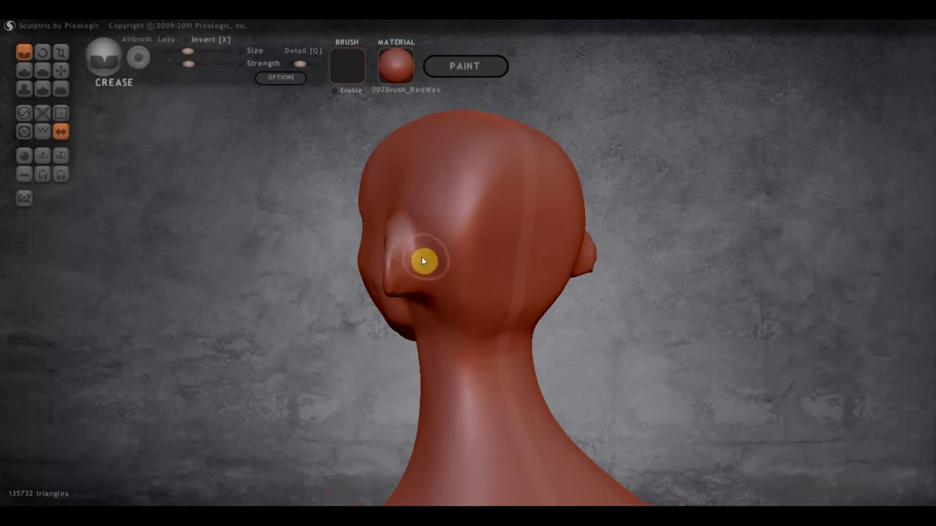
mouse_move(404, 203)
left_mouse_down()
mouse_move(427, 238)
mouse_move(437, 299)
left_mouse_up()
left_click_drag(415, 224, 422, 301)
Crease lines across the back of the head and the back of the neck.
mouse_move(420, 291)
right_mouse_down()
mouse_move(458, 280)
mouse_move(515, 282)
mouse_move(444, 255)
right_mouse_up()
left_click_drag(477, 272, 544, 283)
mouse_move(457, 258)
left_mouse_down()
mouse_move(477, 273)
mouse_move(480, 299)
left_mouse_up()
right_click_drag(494, 301, 432, 294)
mouse_move(427, 269)
left_mouse_down()
mouse_move(439, 314)
mouse_move(428, 280)
mouse_move(473, 312)
mouse_move(461, 294)
mouse_move(451, 315)
left_mouse_up()
right_click_drag(451, 315, 553, 309)
left_click_drag(474, 290, 497, 328)
right_click_drag(496, 312, 317, 253)
Flatten the back of the head, the neck and the jaw area while orbiting.
left_click(43, 70)
mouse_move(220, 219)
right_mouse_down()
mouse_move(383, 255)
mouse_move(335, 261)
mouse_move(422, 309)
right_mouse_up()
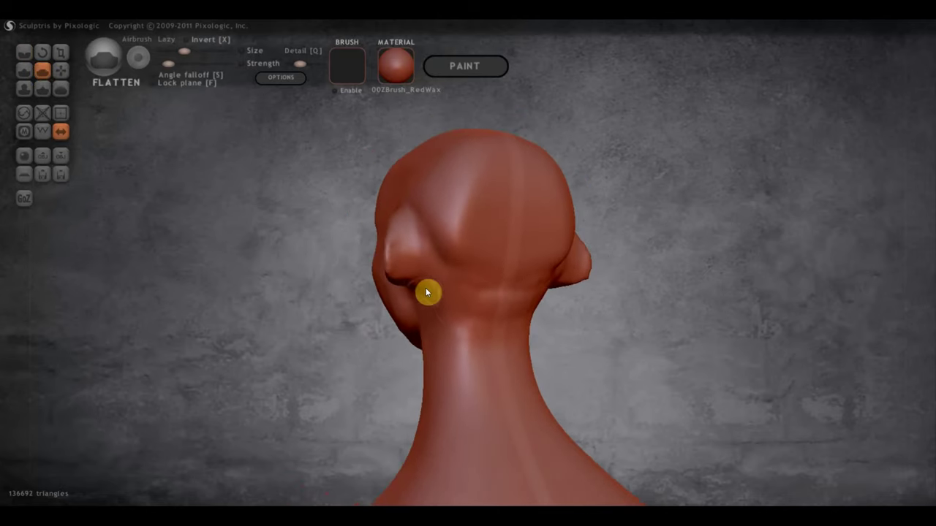
mouse_move(436, 278)
left_mouse_down()
mouse_move(458, 308)
mouse_move(495, 299)
left_mouse_up()
mouse_move(449, 239)
left_mouse_down()
mouse_move(455, 232)
mouse_move(451, 253)
mouse_move(525, 296)
mouse_move(496, 327)
mouse_move(512, 329)
mouse_move(476, 307)
mouse_move(503, 299)
mouse_move(527, 309)
mouse_move(451, 317)
mouse_move(455, 359)
mouse_move(468, 334)
left_mouse_up()
right_click_drag(466, 334, 563, 355)
left_click_drag(490, 354, 472, 387)
left_click_drag(534, 288, 472, 305)
mouse_move(475, 322)
right_mouse_down()
mouse_move(424, 324)
mouse_move(433, 331)
mouse_move(492, 298)
right_mouse_up()
left_click_drag(497, 299, 483, 373)
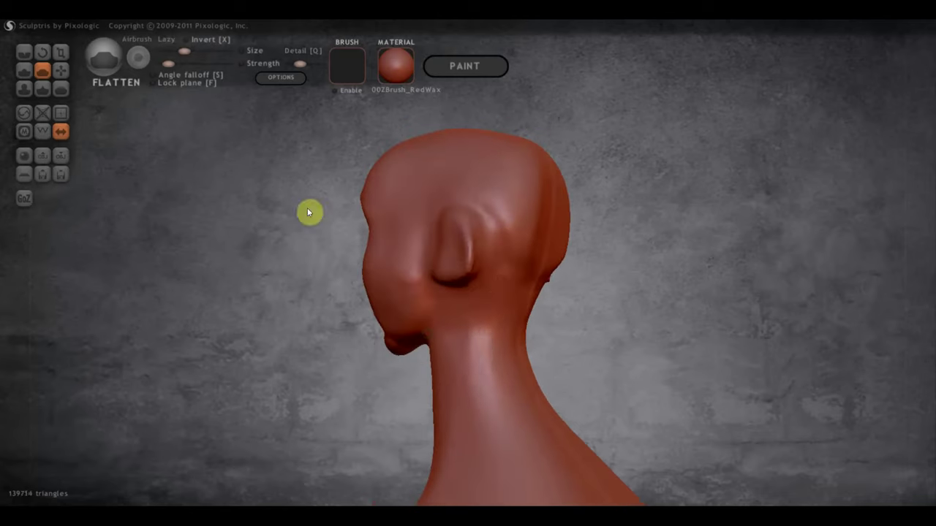
Turn the head from a back view round to a nearly front view of the ear.
left_click(25, 70)
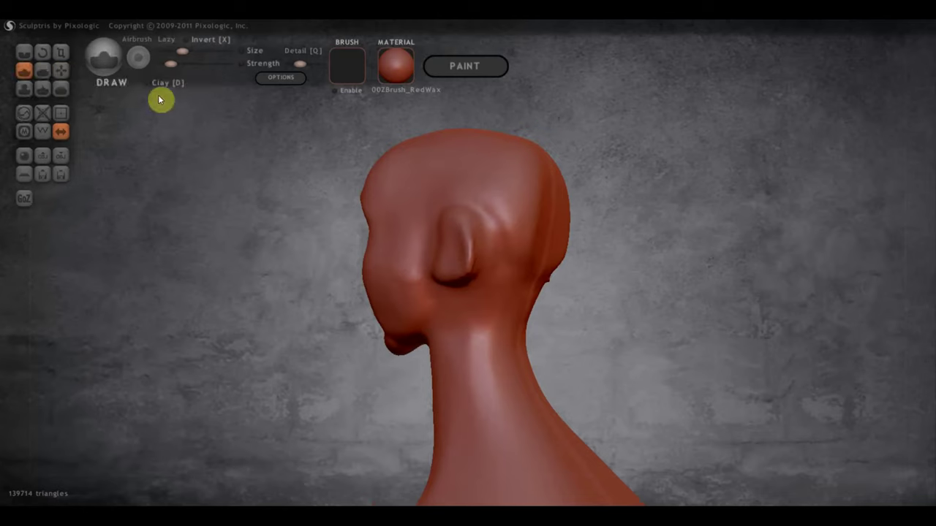
mouse_move(568, 327)
right_mouse_down()
mouse_move(595, 338)
mouse_move(461, 295)
right_mouse_up()
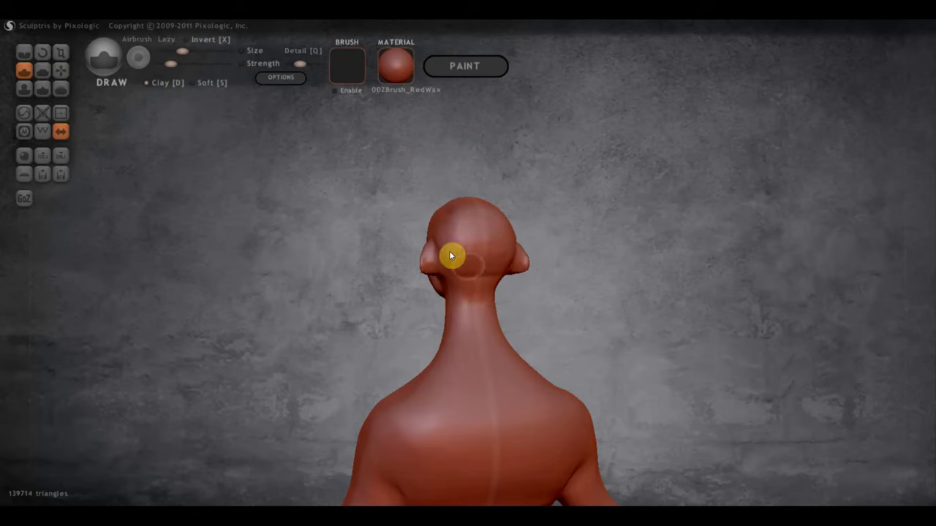
mouse_move(489, 278)
left_mouse_down()
mouse_move(794, 281)
mouse_move(695, 270)
mouse_move(629, 339)
left_mouse_up()
left_click(45, 69)
mouse_move(589, 239)
left_mouse_down()
mouse_move(560, 267)
mouse_move(532, 247)
left_mouse_up()
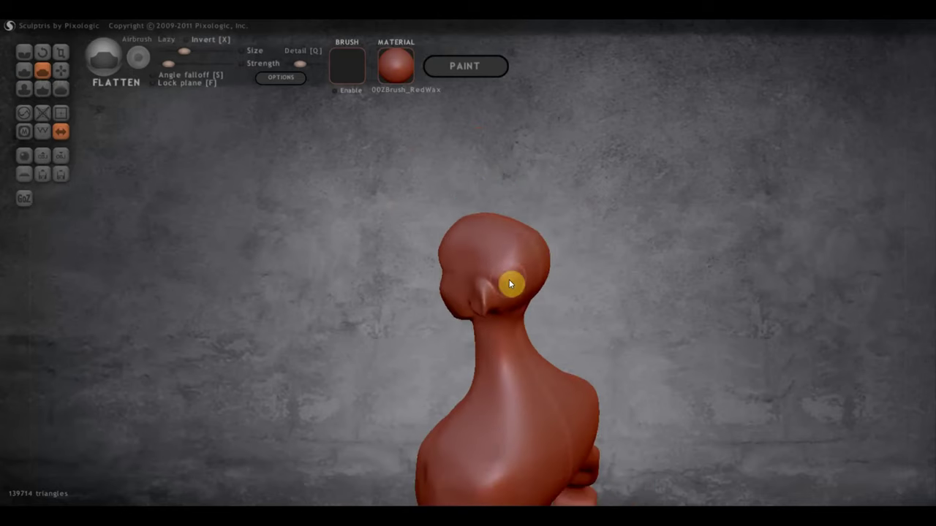
mouse_move(513, 269)
left_mouse_down()
mouse_move(522, 264)
mouse_move(484, 256)
mouse_move(468, 266)
mouse_move(725, 231)
mouse_move(819, 243)
mouse_move(633, 287)
mouse_move(706, 271)
mouse_move(687, 291)
mouse_move(601, 302)
mouse_move(687, 307)
mouse_move(456, 298)
left_mouse_up()
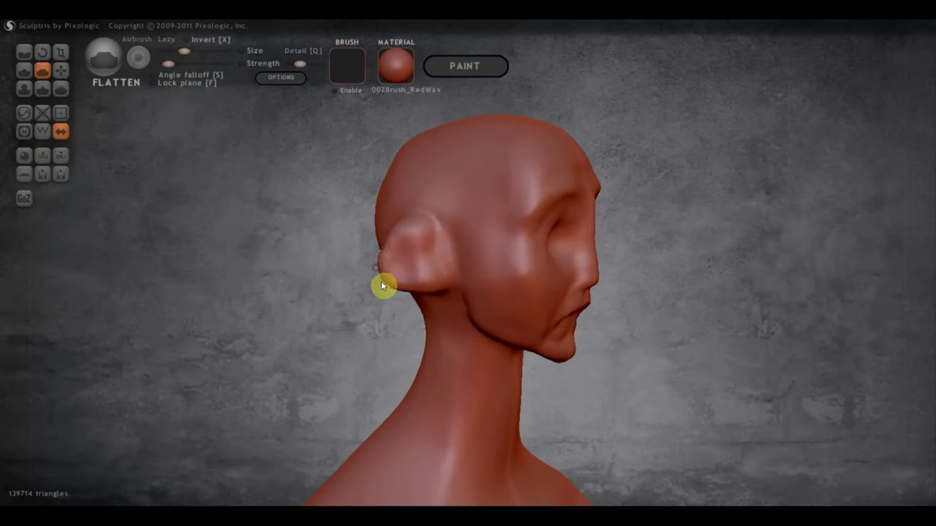
mouse_move(587, 319)
left_mouse_down()
mouse_move(624, 320)
mouse_move(516, 313)
left_mouse_up()
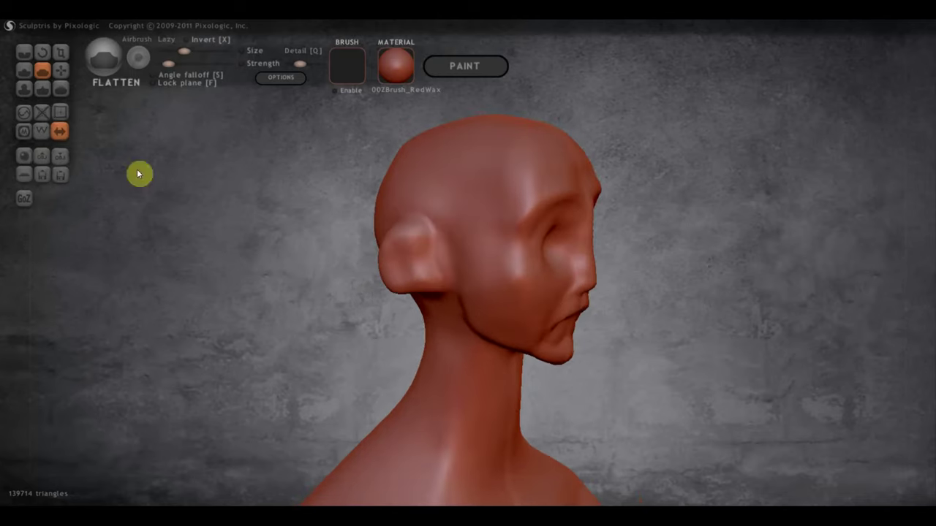
Deepen the ear's inner hollow with Draw, then turn Clay mode off and return to Flatten.
left_click(25, 70)
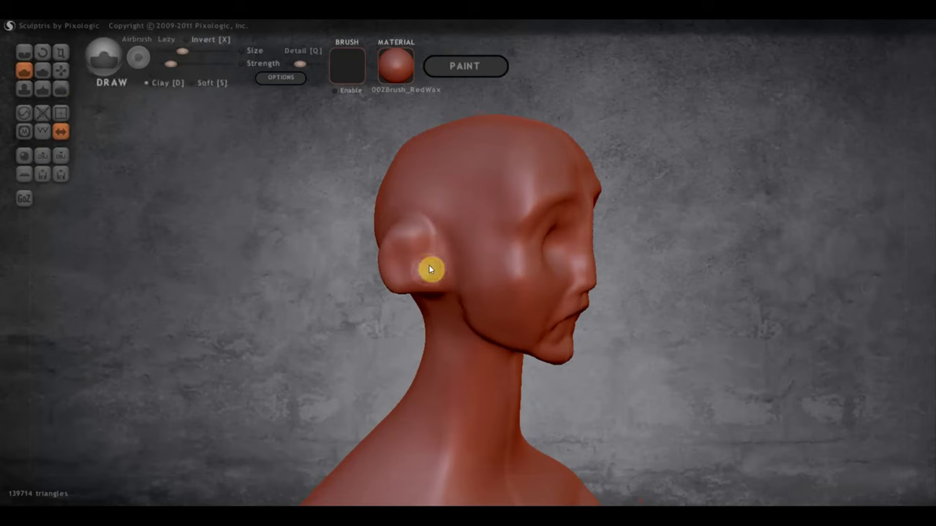
mouse_move(421, 247)
left_mouse_down()
mouse_move(407, 270)
mouse_move(418, 254)
mouse_move(399, 258)
mouse_move(426, 271)
mouse_move(402, 252)
mouse_move(438, 253)
mouse_move(417, 226)
mouse_move(442, 247)
mouse_move(393, 241)
mouse_move(418, 290)
mouse_move(408, 279)
left_mouse_up()
left_click(150, 84)
right_click_drag(409, 274, 699, 273)
mouse_move(604, 261)
right_mouse_down()
mouse_move(358, 263)
mouse_move(294, 247)
mouse_move(378, 272)
right_mouse_up()
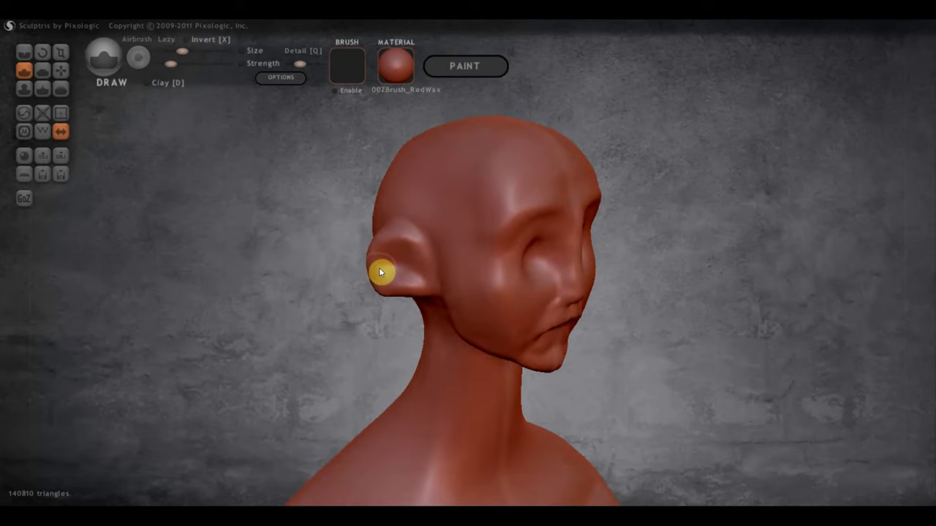
left_click(42, 70)
scroll(446, 227, "down", 3)
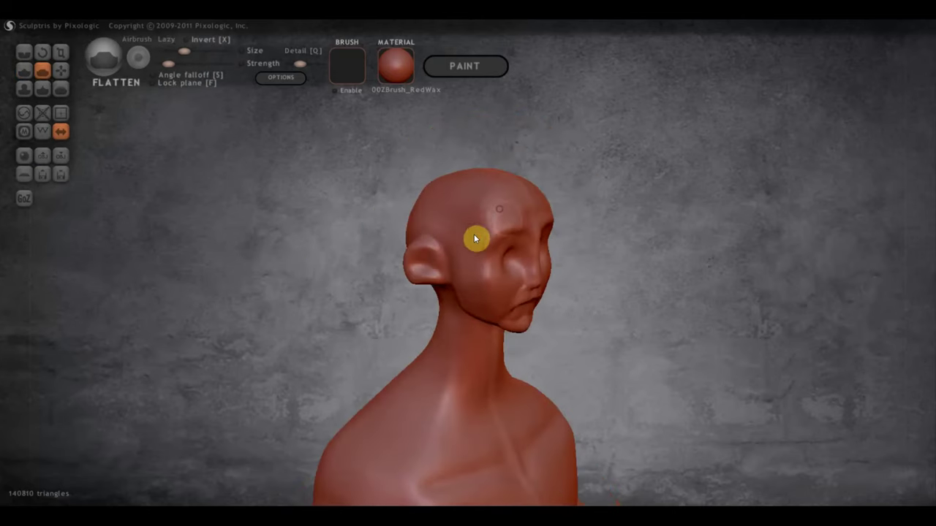
Flatten the temple, brow and head top, then smooth the thighs from front view.
mouse_move(502, 224)
left_mouse_down()
mouse_move(502, 216)
mouse_move(484, 227)
left_mouse_up()
left_click_drag(488, 214, 472, 210)
mouse_move(664, 346)
left_mouse_down()
mouse_move(624, 185)
mouse_move(607, 293)
mouse_move(668, 316)
mouse_move(668, 351)
mouse_move(658, 222)
mouse_move(665, 408)
mouse_move(636, 210)
mouse_move(613, 382)
mouse_move(611, 291)
mouse_move(704, 263)
mouse_move(616, 297)
mouse_move(585, 278)
left_mouse_up()
scroll(613, 382, "up", 5)
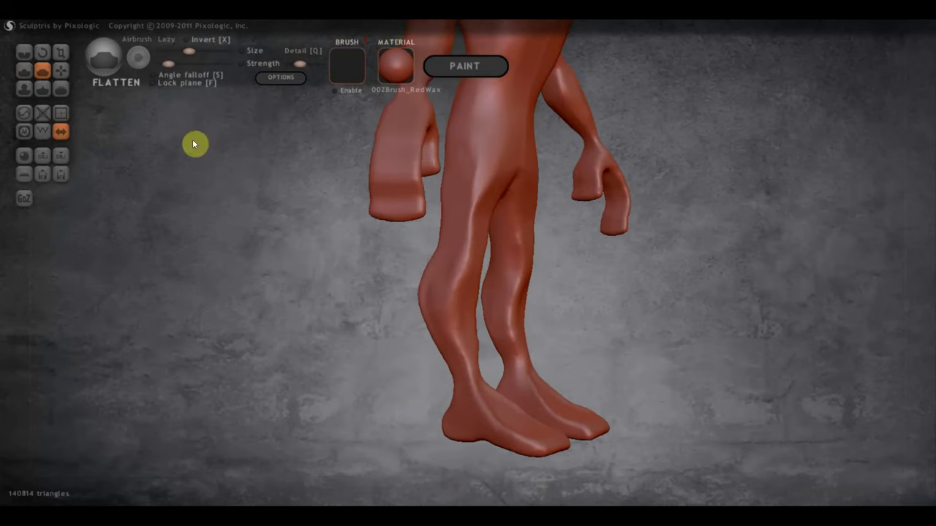
mouse_move(459, 189)
left_mouse_down()
mouse_move(467, 193)
mouse_move(463, 234)
mouse_move(479, 185)
mouse_move(467, 236)
mouse_move(472, 202)
mouse_move(505, 172)
mouse_move(477, 150)
left_mouse_up()
mouse_move(462, 115)
left_mouse_down()
mouse_move(478, 172)
mouse_move(503, 151)
mouse_move(487, 202)
left_mouse_up()
mouse_move(487, 202)
right_mouse_down()
mouse_move(398, 204)
mouse_move(542, 177)
right_mouse_up()
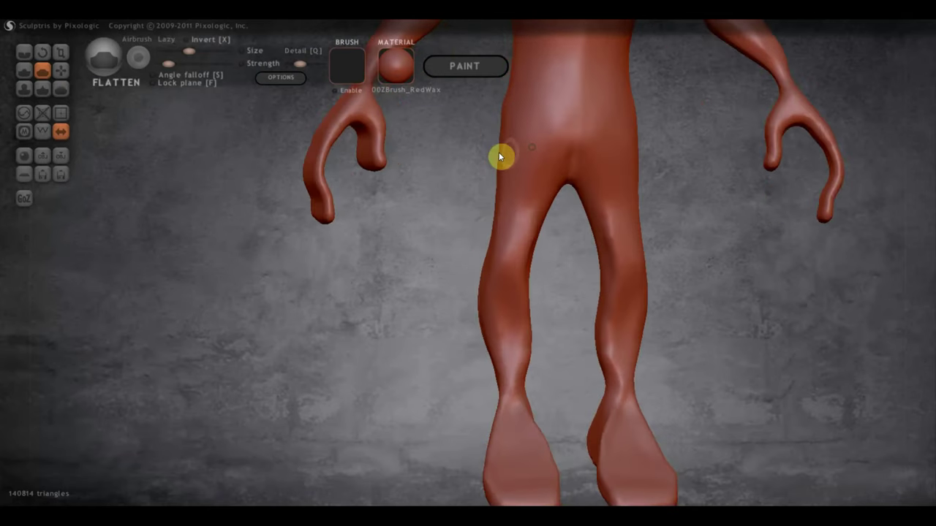
Crease grooves running from the hip toward the crotch.
left_click(24, 52)
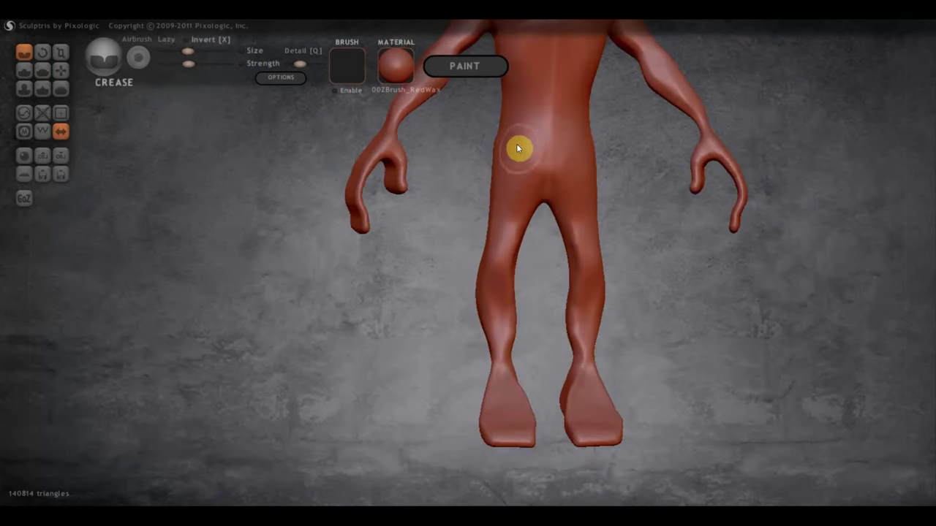
left_click_drag(517, 149, 526, 167)
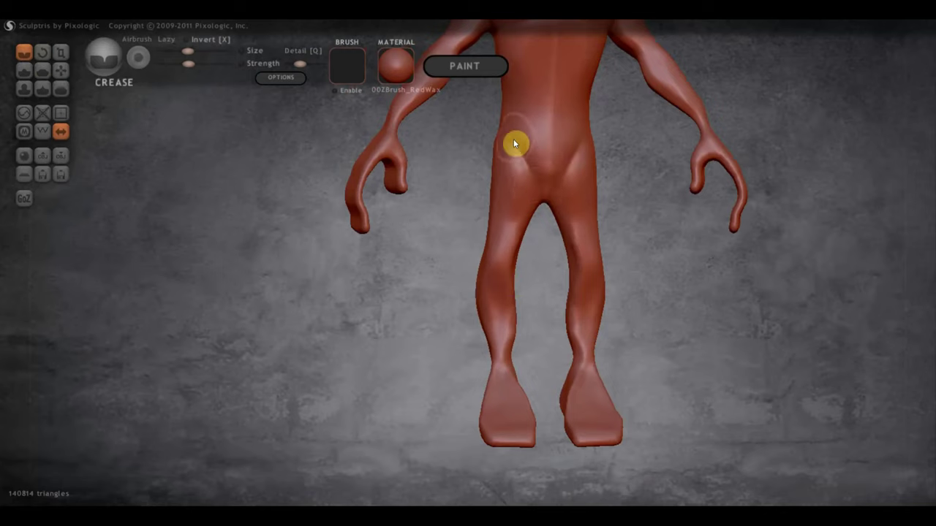
left_click_drag(510, 136, 526, 168)
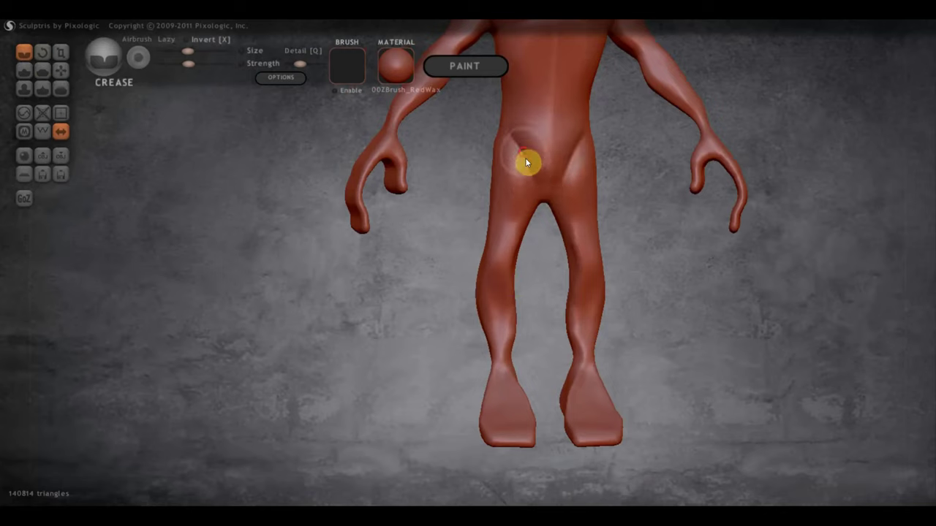
Turn to a straight back view and crease a vertical cleft on the lower back.
left_click_drag(541, 218, 679, 214)
left_click_drag(520, 161, 769, 177)
left_click_drag(483, 176, 754, 223)
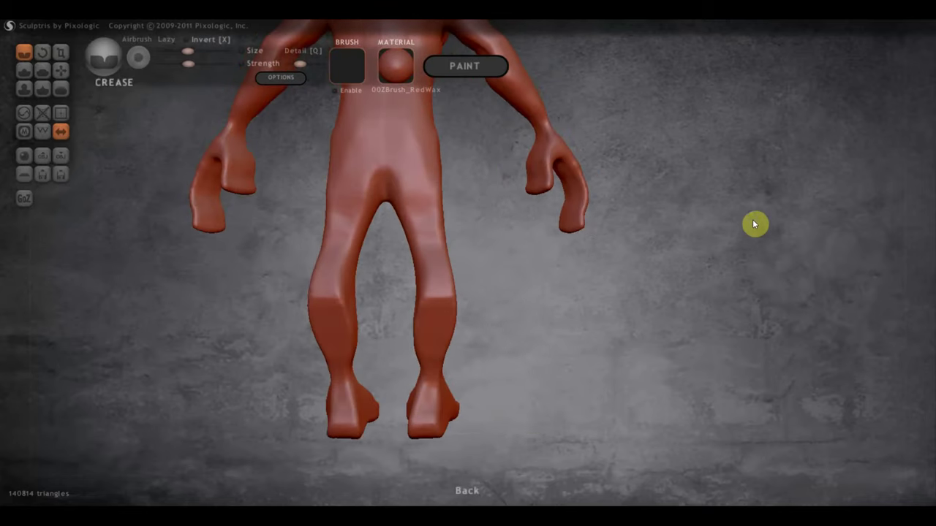
scroll(731, 223, "down", 2)
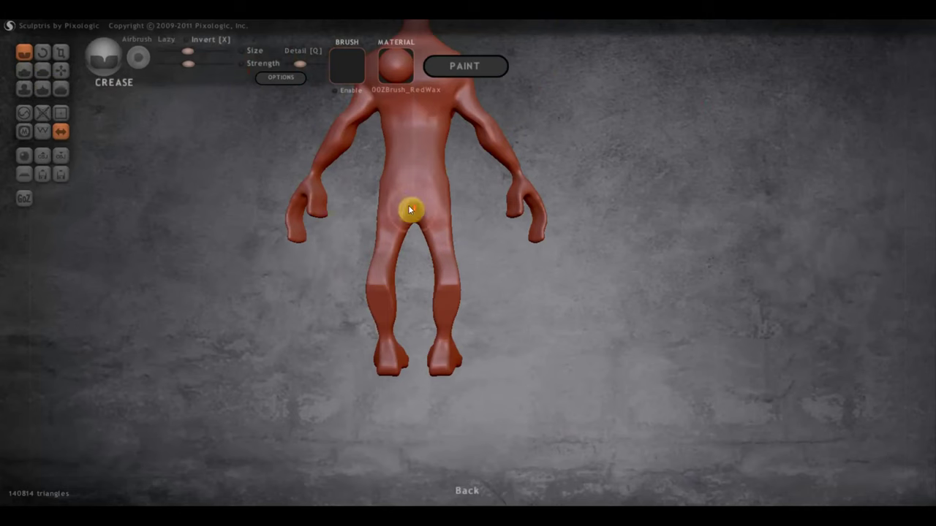
scroll(412, 194, "up", 3)
left_click_drag(414, 178, 596, 253, "alt")
left_click_drag(534, 187, 541, 251)
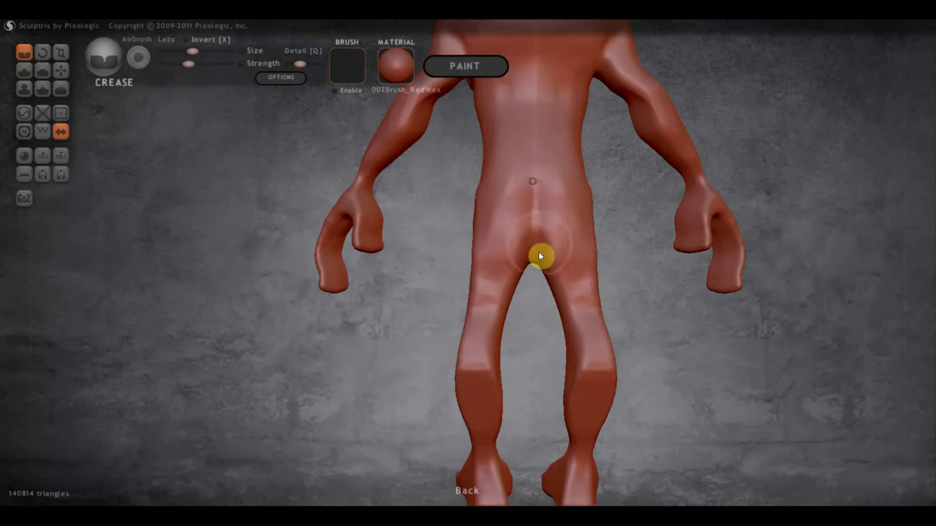
Build ridges along the lower-back cleft with the Draw brush in Clay mode.
left_click(22, 69)
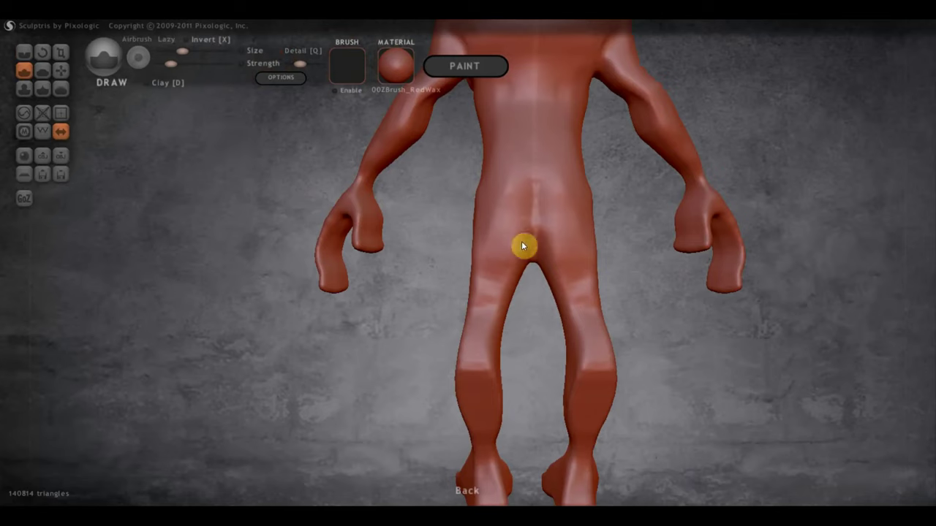
left_click(149, 83)
mouse_move(517, 216)
left_mouse_down()
mouse_move(507, 203)
mouse_move(491, 236)
mouse_move(522, 189)
left_mouse_up()
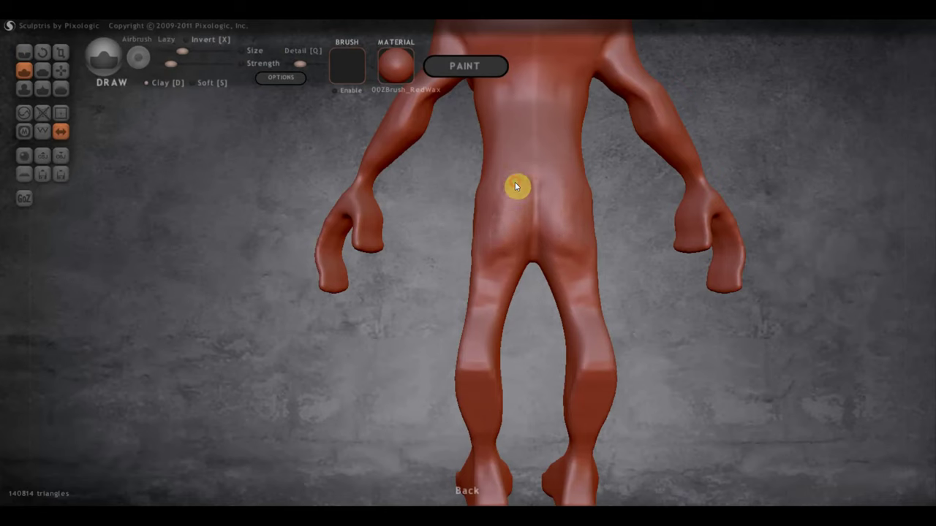
right_click_drag(497, 247, 592, 234)
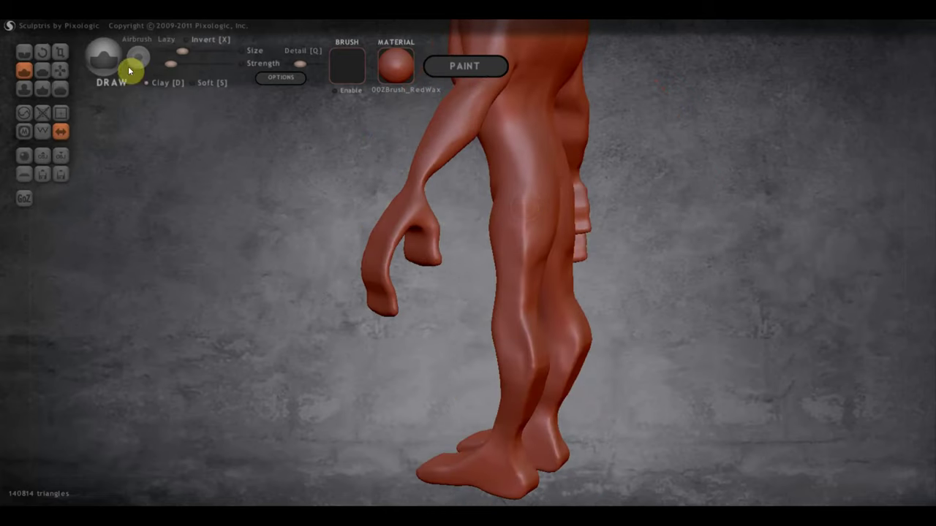
Flatten and smooth the knee and thigh surface.
left_click(44, 70)
mouse_move(536, 221)
left_mouse_down()
mouse_move(527, 243)
mouse_move(524, 218)
mouse_move(527, 253)
mouse_move(514, 184)
mouse_move(541, 261)
left_mouse_up()
mouse_move(541, 261)
right_mouse_down()
mouse_move(434, 253)
mouse_move(511, 261)
mouse_move(543, 190)
right_mouse_up()
mouse_move(546, 234)
left_mouse_down()
mouse_move(532, 263)
mouse_move(537, 152)
mouse_move(546, 192)
left_mouse_up()
mouse_move(547, 192)
right_mouse_down()
mouse_move(539, 267)
mouse_move(426, 268)
mouse_move(727, 257)
mouse_move(485, 261)
right_mouse_up()
scroll(453, 253, "up", 3)
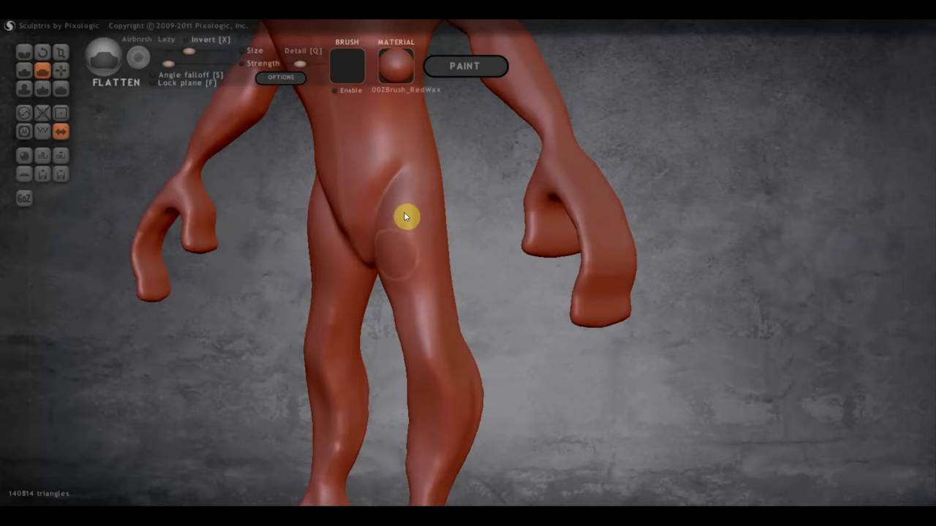
Smooth away the bump and crease on the upper thigh, then dismiss the notification.
mouse_move(408, 211)
right_mouse_down()
mouse_move(487, 231)
mouse_move(375, 198)
right_mouse_up()
mouse_move(364, 190)
left_mouse_down()
mouse_move(341, 226)
mouse_move(359, 182)
mouse_move(355, 247)
mouse_move(367, 217)
left_mouse_up()
mouse_move(367, 217)
right_mouse_down()
mouse_move(366, 255)
mouse_move(303, 263)
mouse_move(382, 243)
right_mouse_up()
mouse_move(382, 243)
left_mouse_down()
mouse_move(397, 209)
mouse_move(417, 215)
mouse_move(397, 251)
mouse_move(414, 207)
mouse_move(391, 174)
left_mouse_up()
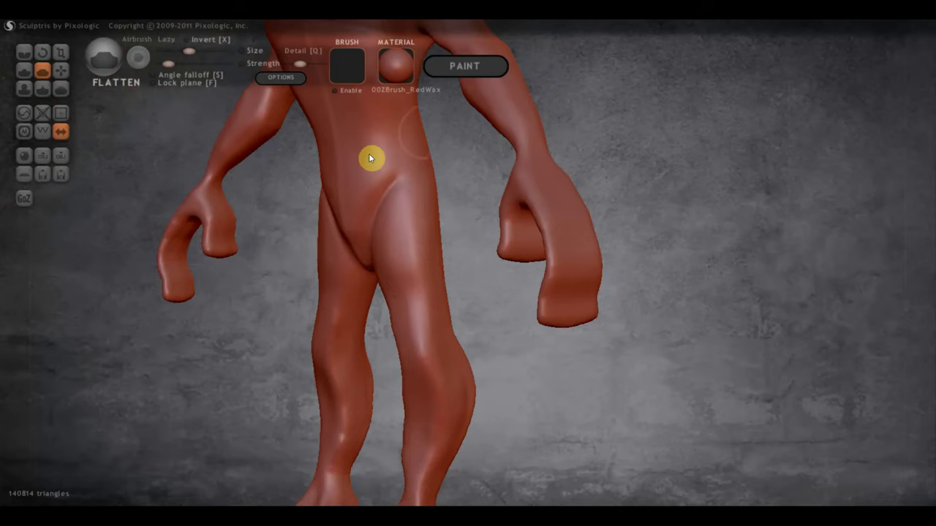
scroll(393, 156, "down", 2)
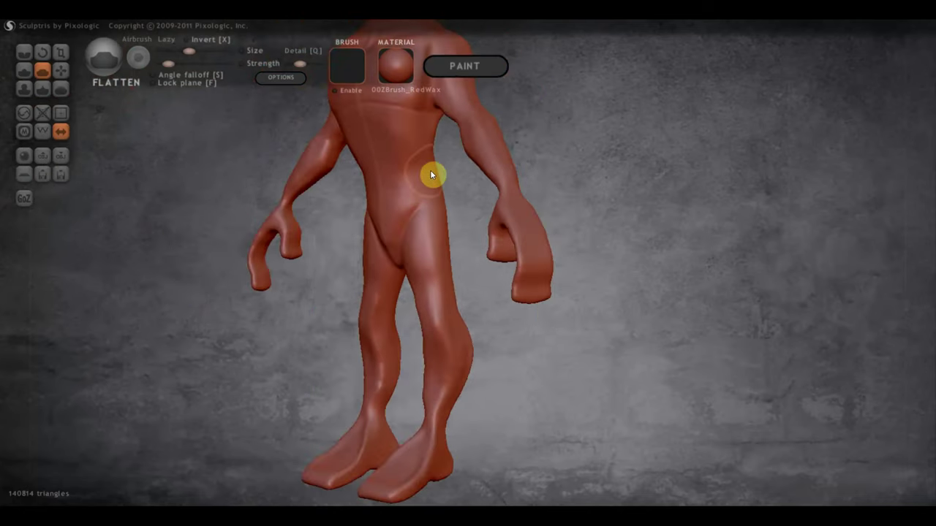
scroll(374, 146, "up", 2)
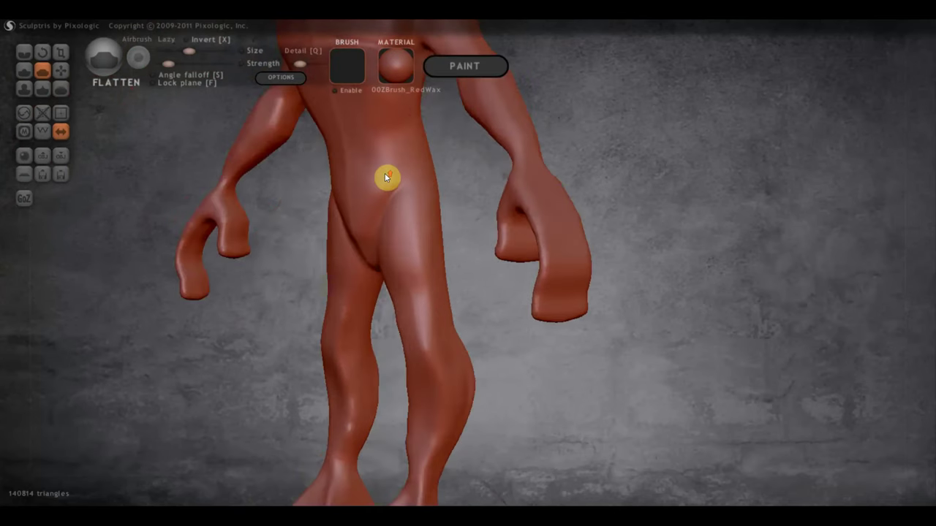
right_click_drag(385, 180, 455, 324)
scroll(454, 321, "up", 1)
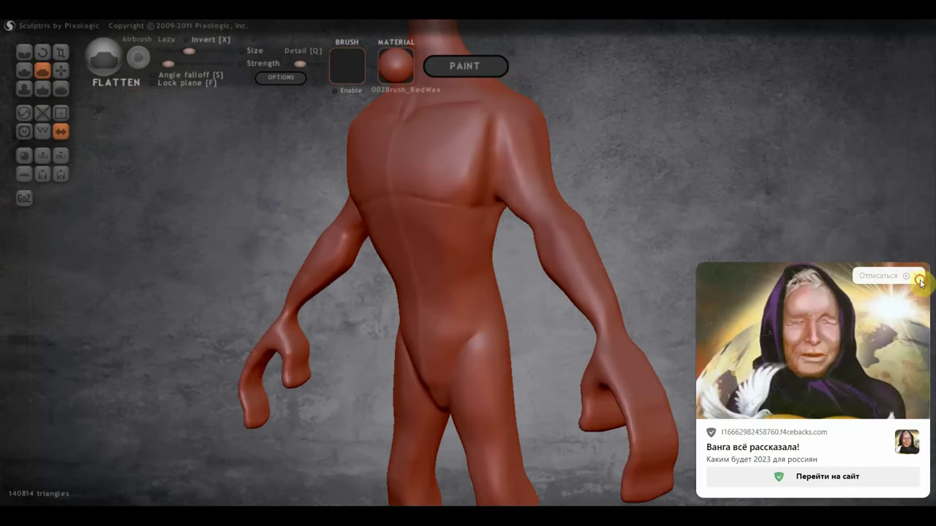
left_click(916, 276)
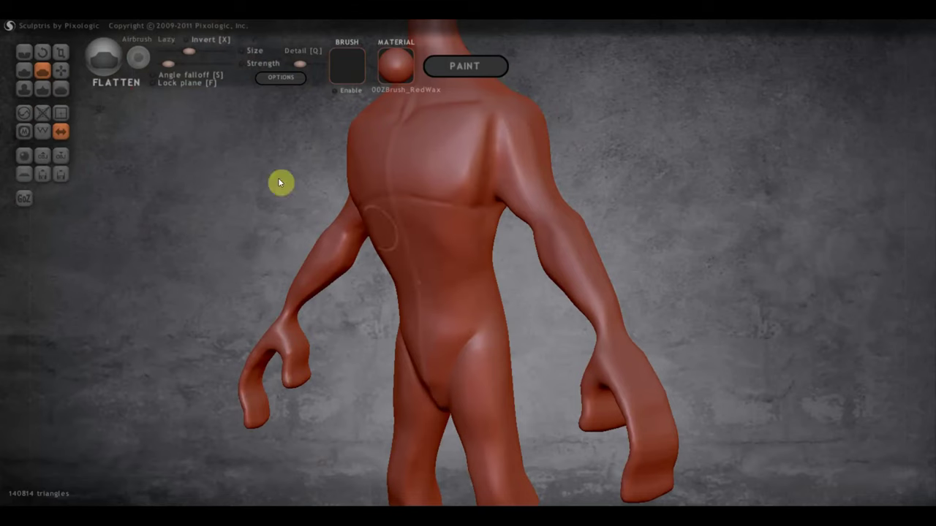
With a lower-strength Crease brush, cut a faint line into the right buttock.
left_click(25, 52)
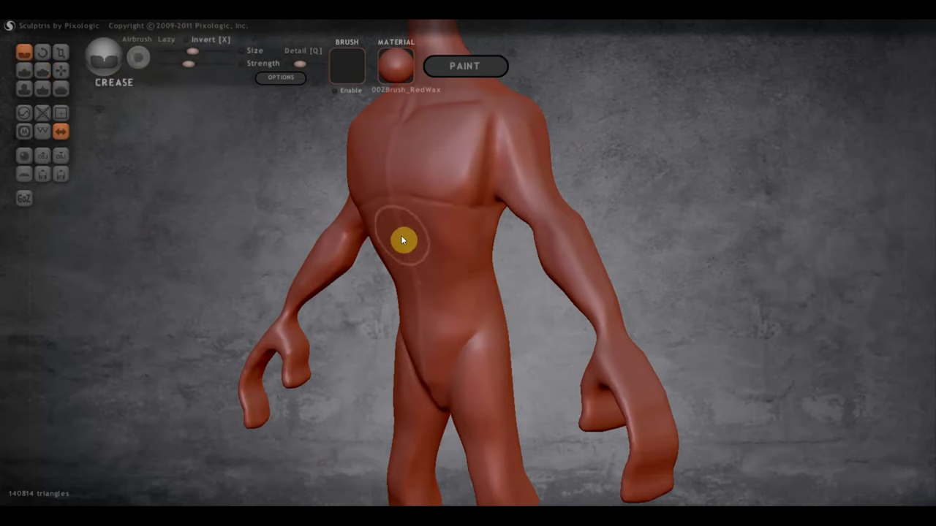
left_click(169, 64)
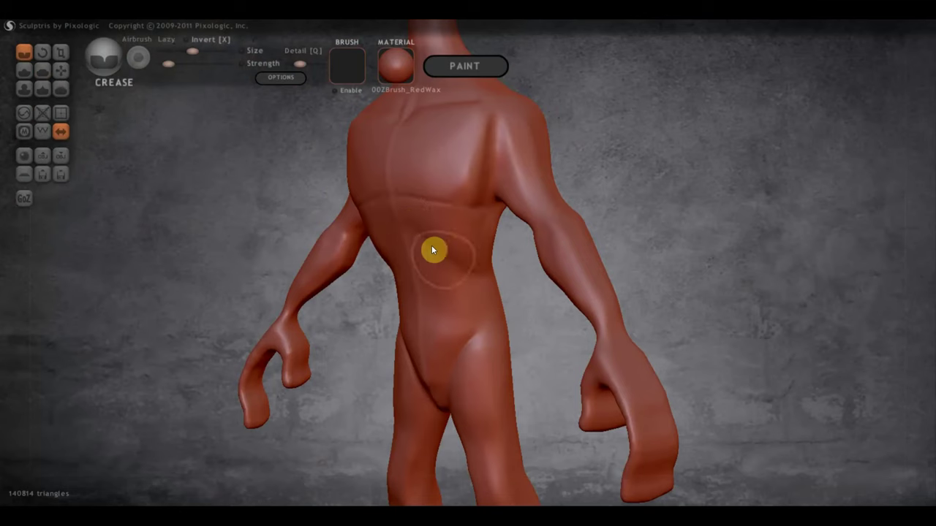
mouse_move(394, 299)
left_mouse_down()
mouse_move(282, 303)
mouse_move(528, 299)
mouse_move(451, 337)
left_mouse_up()
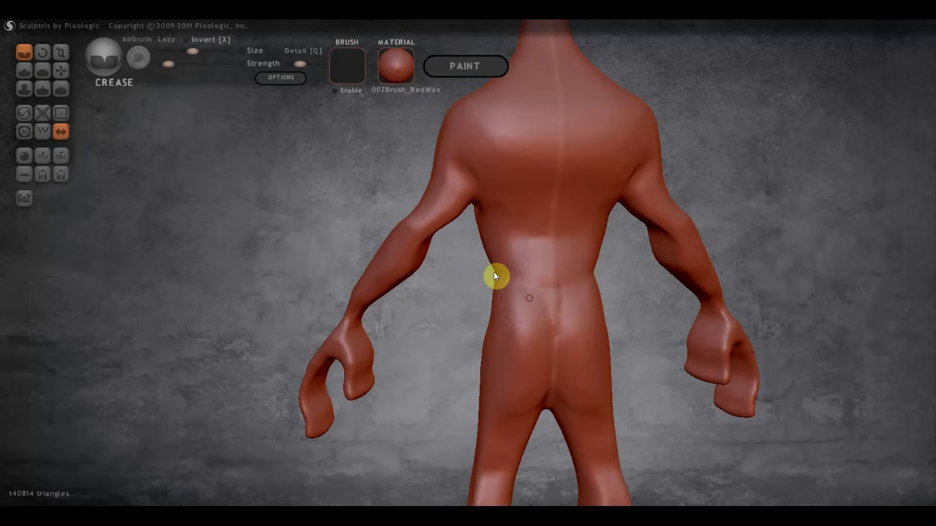
scroll(559, 337, "down", 3)
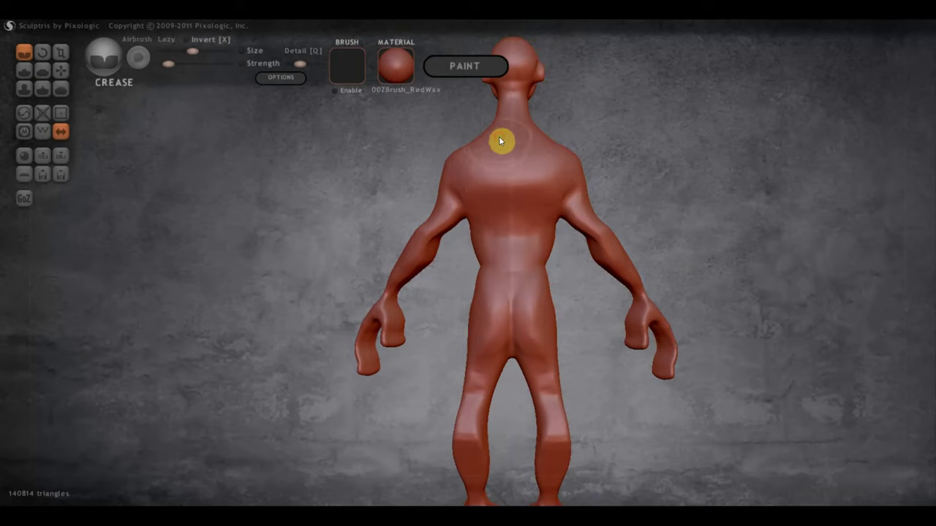
scroll(503, 230, "up", 2)
scroll(520, 249, "up", 2)
scroll(535, 260, "down", 1)
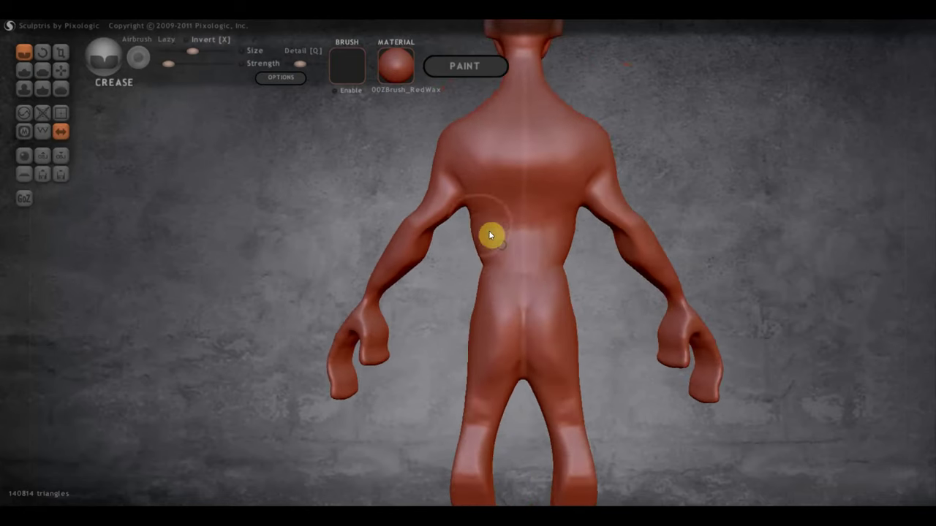
scroll(490, 245, "down", 2)
mouse_move(489, 249)
right_mouse_down()
mouse_move(560, 265)
mouse_move(578, 257)
mouse_move(503, 263)
mouse_move(523, 265)
right_mouse_up()
scroll(546, 260, "up", 1)
scroll(507, 293, "up", 2)
scroll(544, 227, "up", 2)
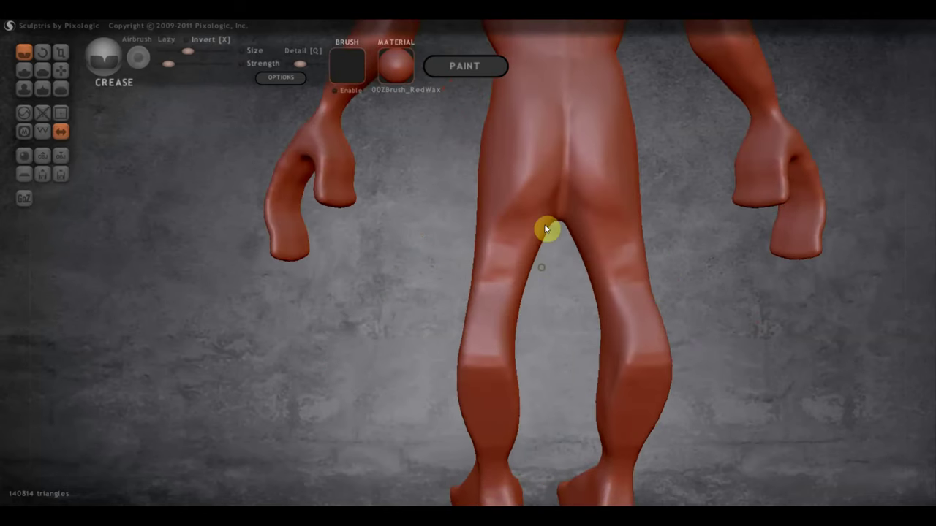
left_click_drag(501, 216, 550, 190)
mouse_move(494, 220)
left_mouse_down()
mouse_move(541, 205)
mouse_move(519, 205)
left_mouse_up()
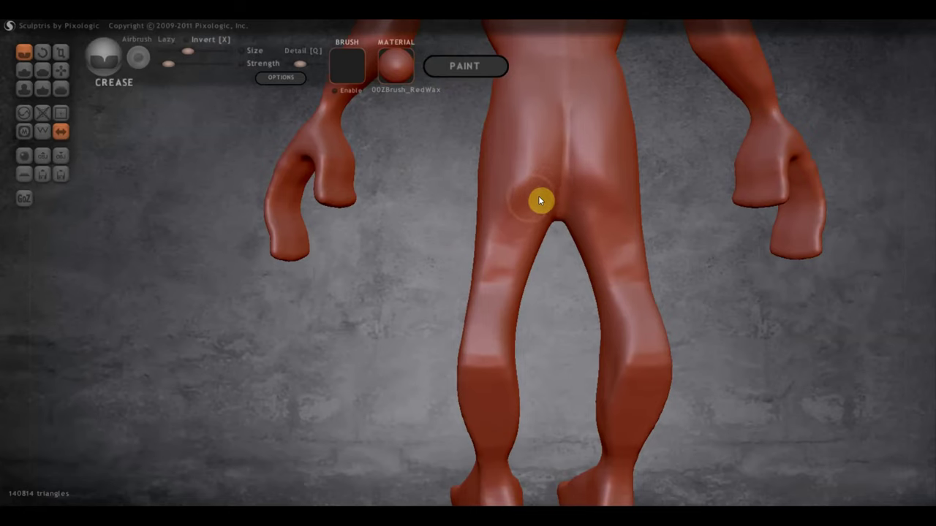
Reshape the buttocks and back of the thigh with Grab from side and back views.
mouse_move(532, 201)
right_mouse_down()
mouse_move(526, 207)
mouse_move(629, 212)
right_mouse_up()
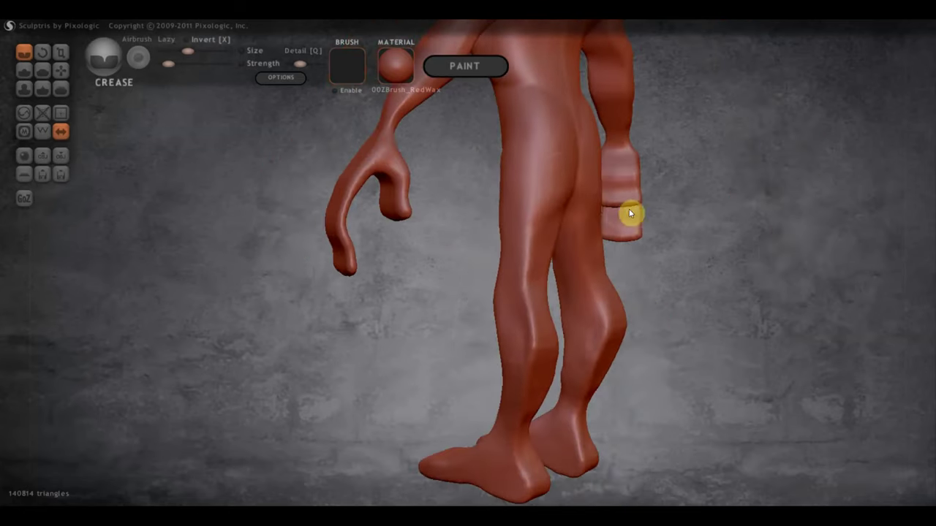
left_click(62, 70)
mouse_move(460, 209)
right_mouse_down()
mouse_move(572, 202)
mouse_move(533, 199)
right_mouse_up()
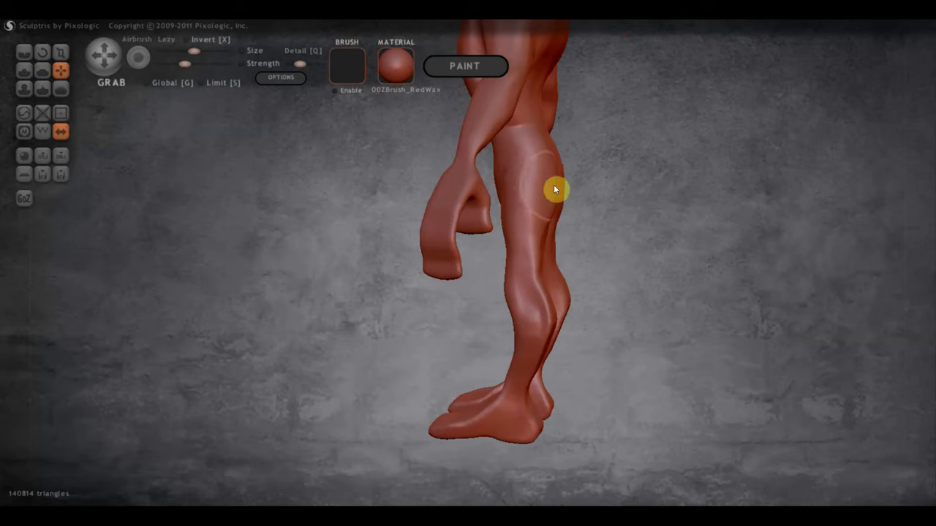
mouse_move(558, 188)
right_mouse_down()
mouse_move(501, 253)
mouse_move(535, 289)
mouse_move(570, 278)
mouse_move(617, 192)
mouse_move(563, 182)
mouse_move(576, 197)
right_mouse_up()
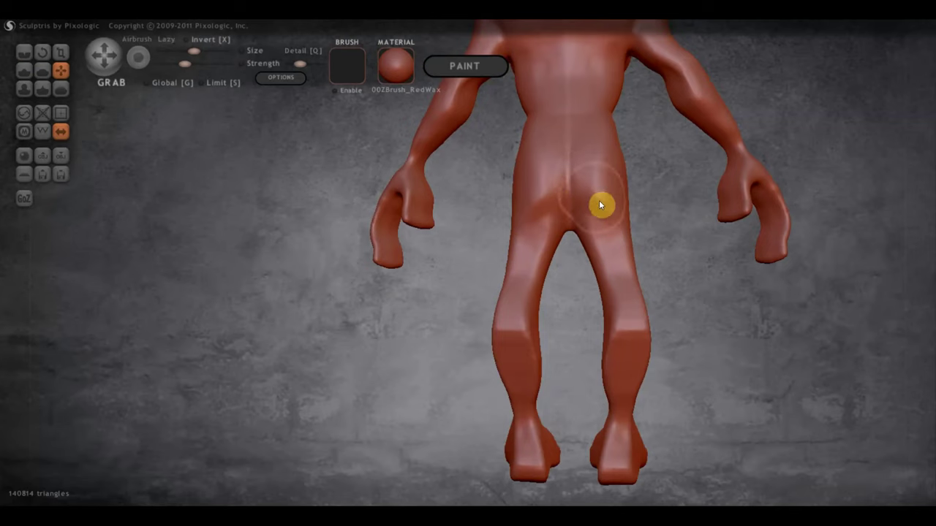
right_click_drag(512, 244, 607, 261)
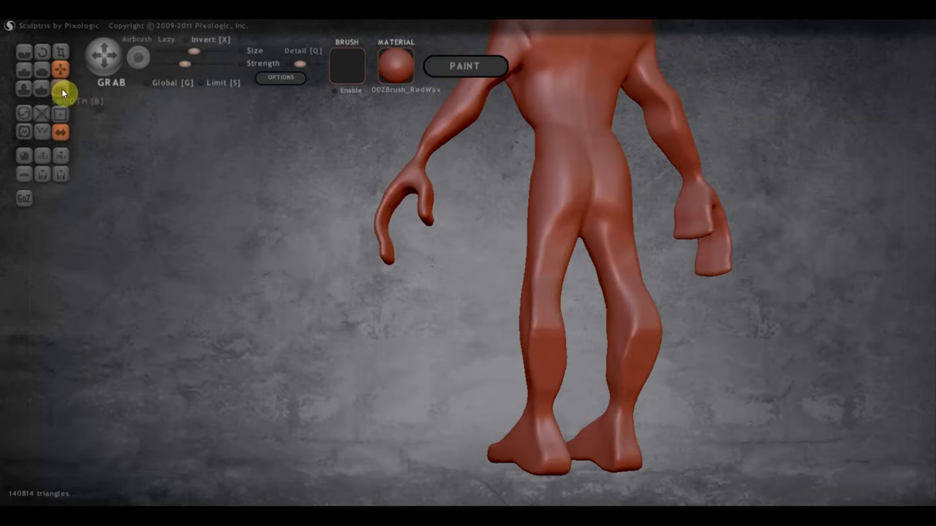
left_click(42, 70)
Flatten planes into the lower thigh, knee, shin and calf.
scroll(495, 314, "up", 2)
mouse_move(495, 313)
right_mouse_down()
mouse_move(457, 250)
mouse_move(478, 255)
right_mouse_up()
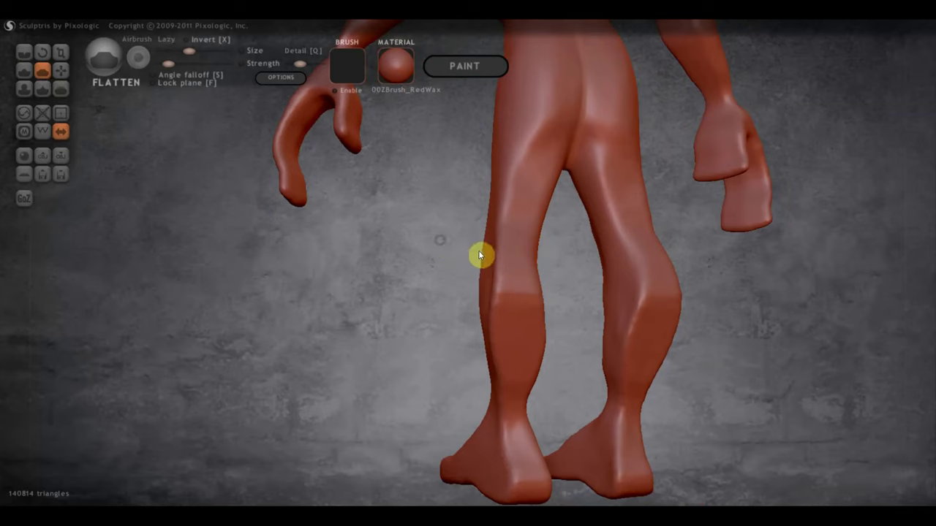
mouse_move(517, 201)
right_mouse_down()
mouse_move(569, 224)
mouse_move(533, 191)
right_mouse_up()
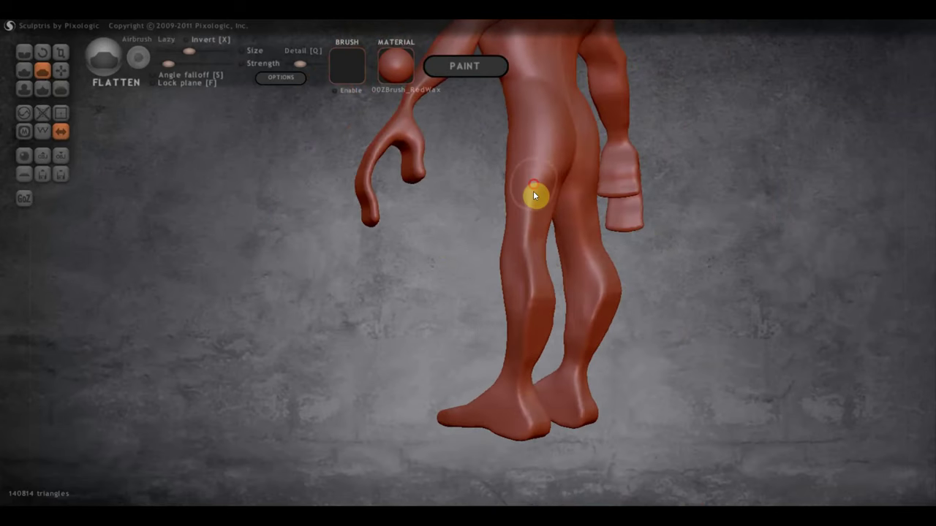
scroll(534, 212, "up", 2)
mouse_move(539, 186)
left_mouse_down()
mouse_move(534, 265)
mouse_move(551, 253)
mouse_move(544, 162)
mouse_move(539, 226)
mouse_move(551, 180)
mouse_move(585, 148)
mouse_move(560, 132)
left_mouse_up()
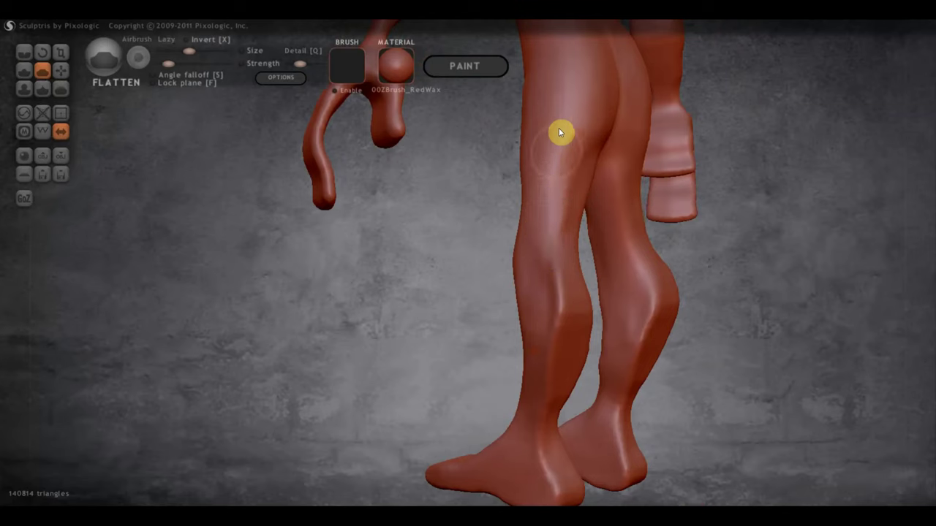
mouse_move(568, 270)
left_mouse_down()
mouse_move(568, 334)
mouse_move(562, 317)
left_mouse_up()
Check both legs from several angles, then smooth down the inner right ankle.
mouse_move(555, 310)
right_mouse_down()
mouse_move(525, 302)
mouse_move(721, 324)
mouse_move(694, 328)
right_mouse_up()
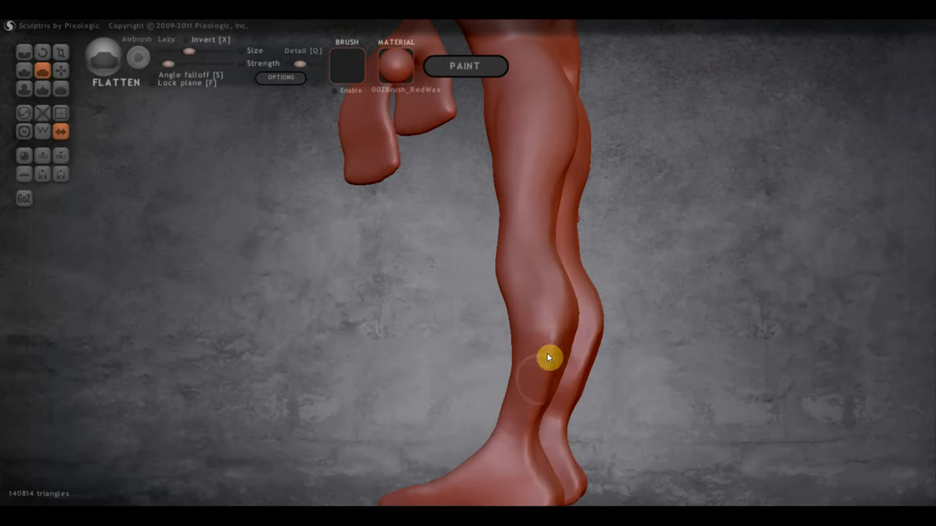
mouse_move(554, 333)
right_mouse_down()
mouse_move(794, 328)
mouse_move(505, 380)
right_mouse_up()
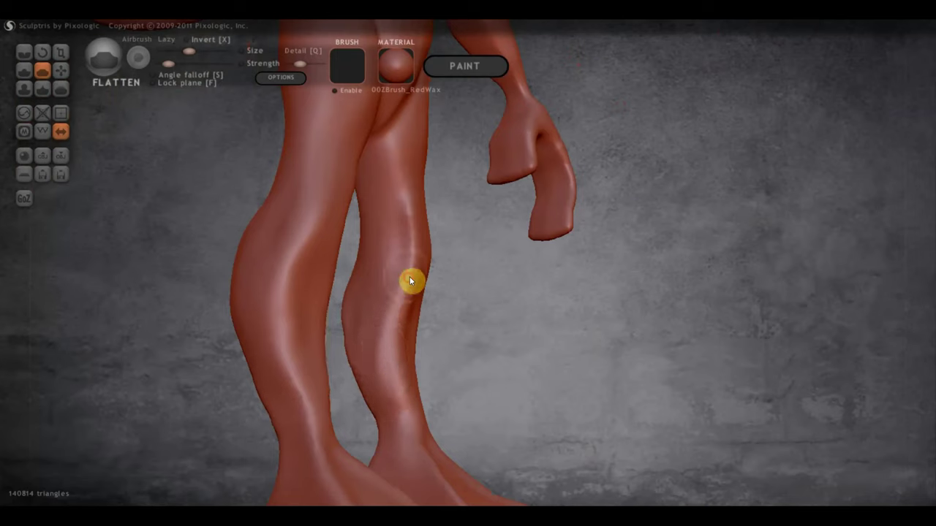
right_click_drag(389, 393, 273, 383)
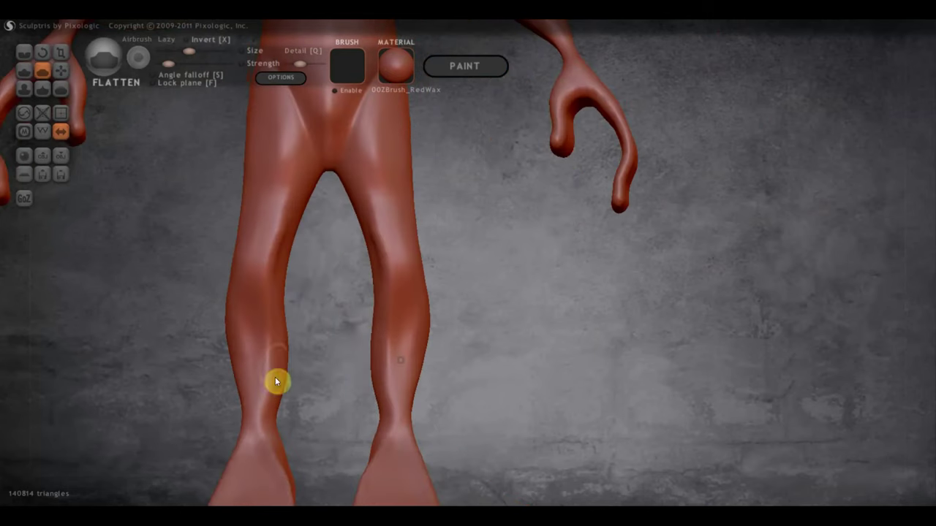
right_click_drag(428, 363, 328, 388)
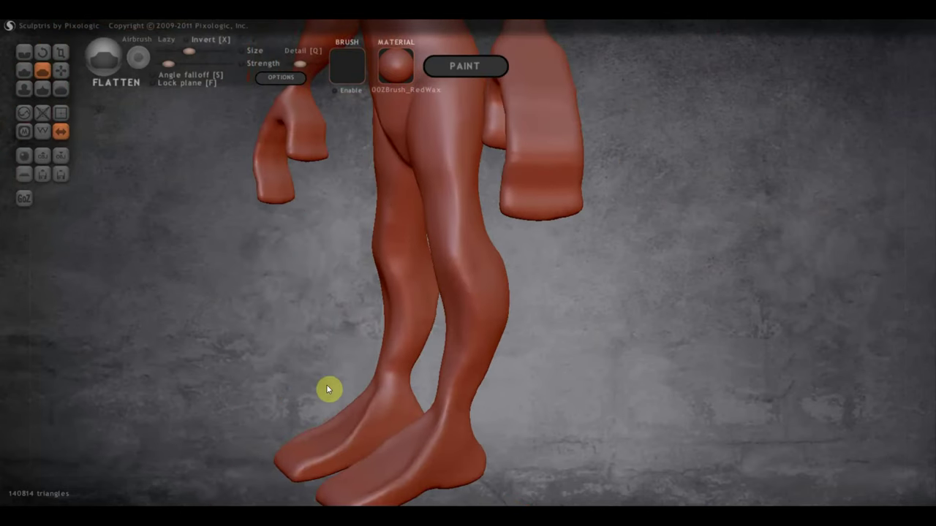
mouse_move(487, 359)
right_mouse_down()
mouse_move(474, 343)
mouse_move(432, 395)
mouse_move(499, 390)
mouse_move(467, 305)
right_mouse_up()
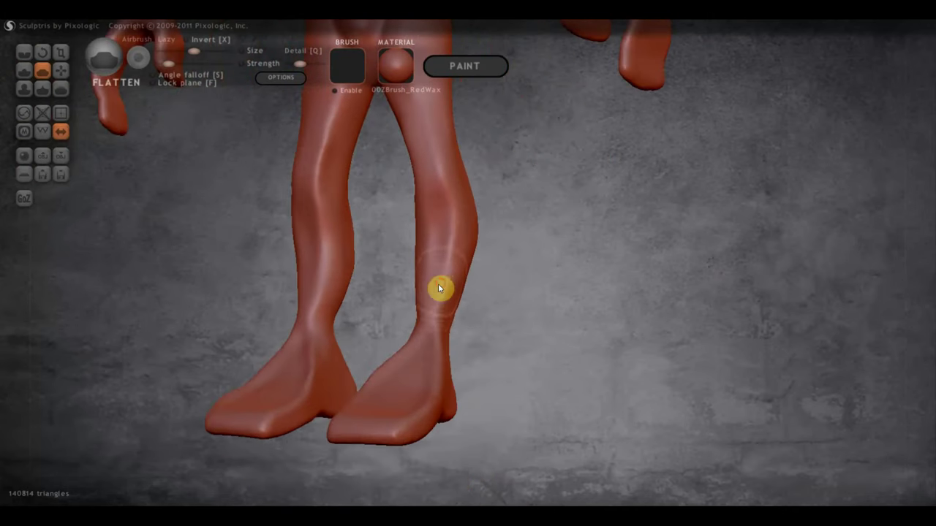
right_click_drag(439, 332, 422, 310)
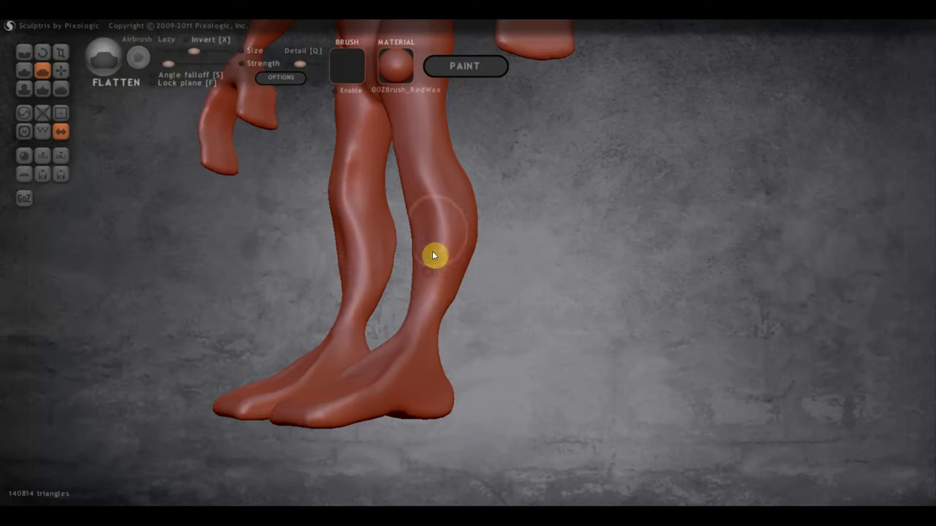
right_click_drag(449, 292, 386, 304)
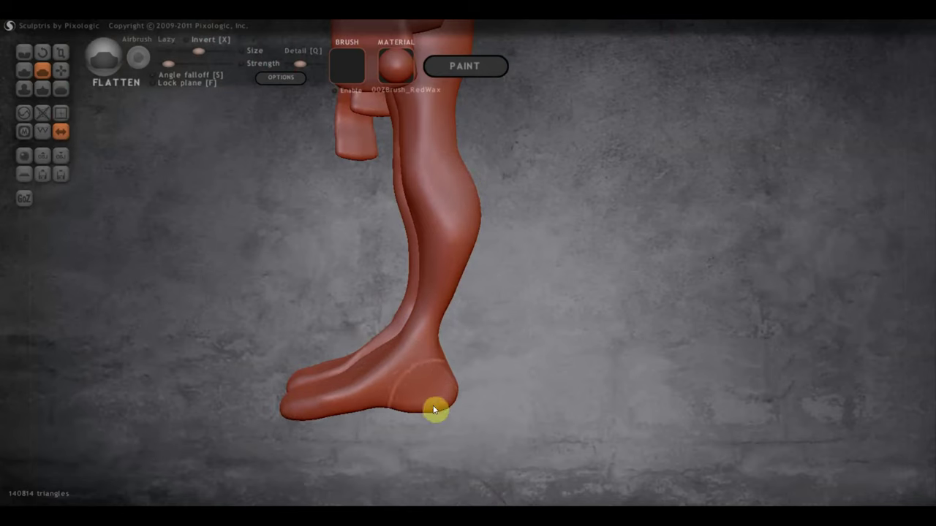
mouse_move(378, 419)
right_mouse_down()
mouse_move(465, 460)
mouse_move(548, 452)
mouse_move(526, 334)
right_mouse_up()
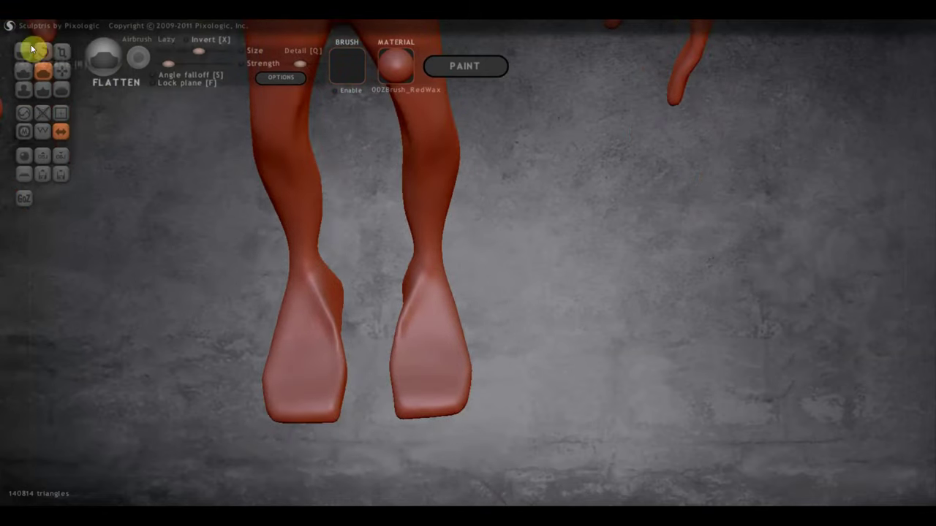
mouse_move(263, 358)
right_mouse_down()
mouse_move(449, 354)
mouse_move(386, 362)
right_mouse_up()
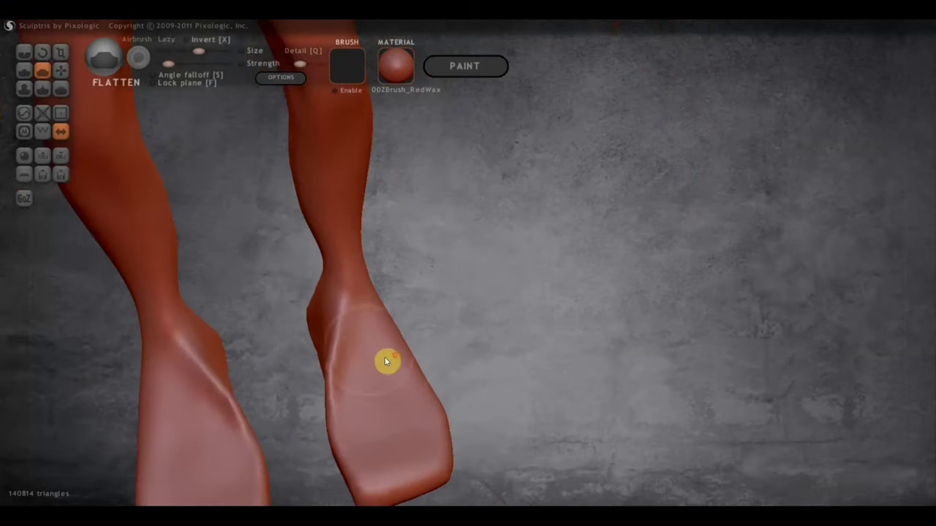
mouse_move(440, 298)
right_mouse_down()
mouse_move(533, 171)
mouse_move(396, 265)
right_mouse_up()
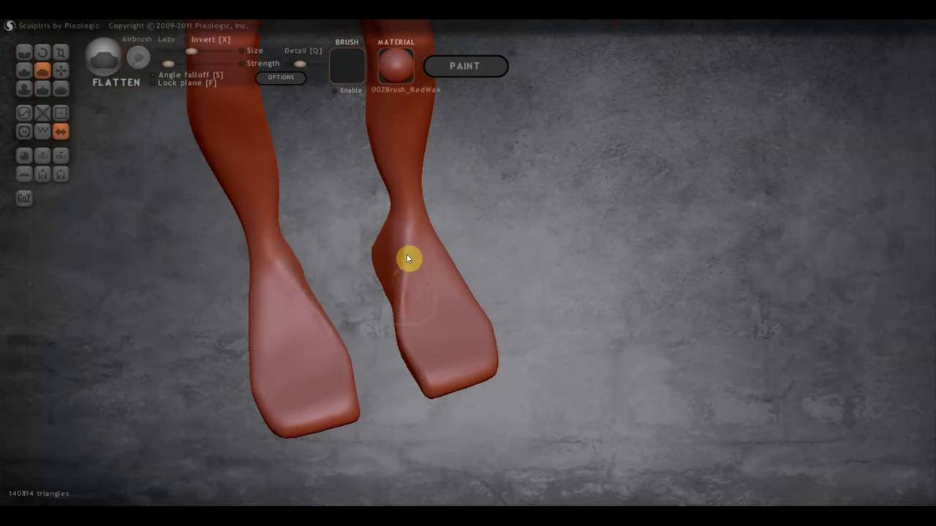
mouse_move(409, 256)
left_mouse_down()
mouse_move(412, 297)
mouse_move(411, 271)
left_mouse_up()
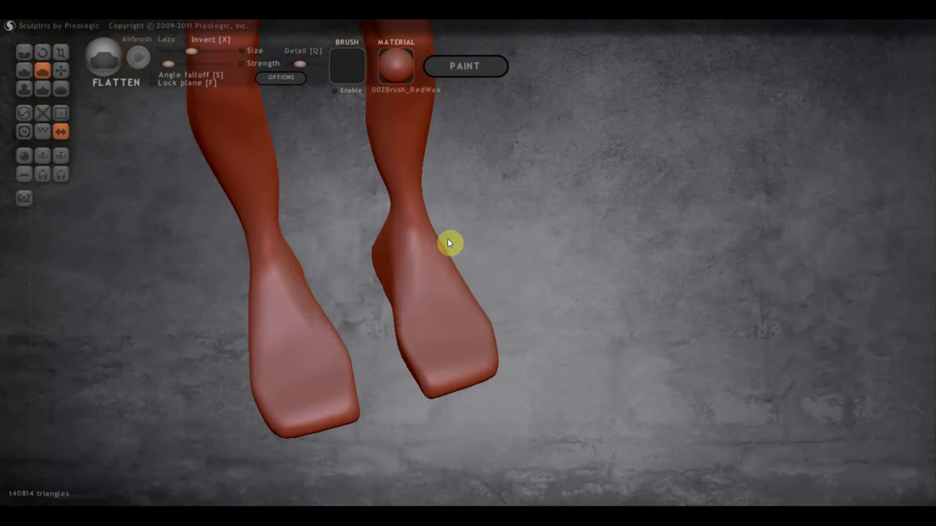
Flatten the right foot's toe tip, top and side.
right_click_drag(449, 244, 387, 282)
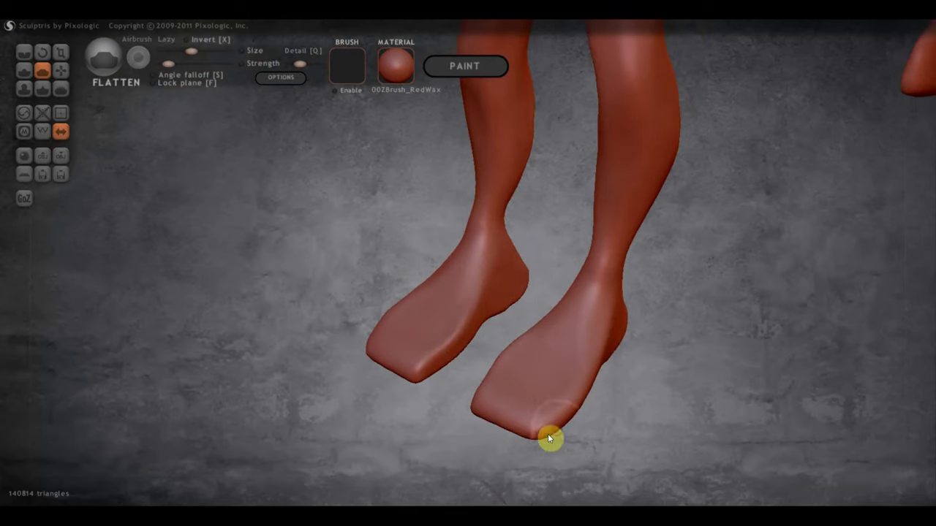
left_click_drag(533, 430, 553, 432, "shift")
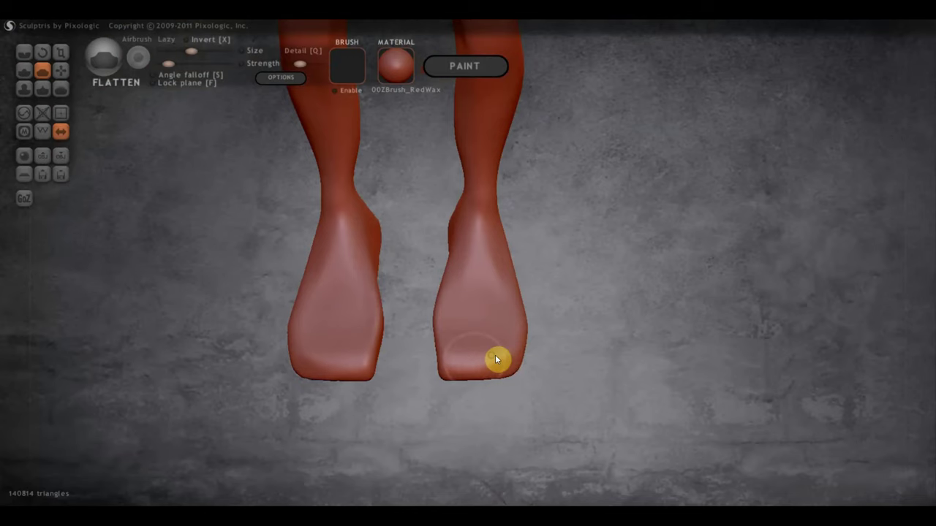
right_click_drag(495, 357, 629, 380)
right_click_drag(428, 395, 491, 406)
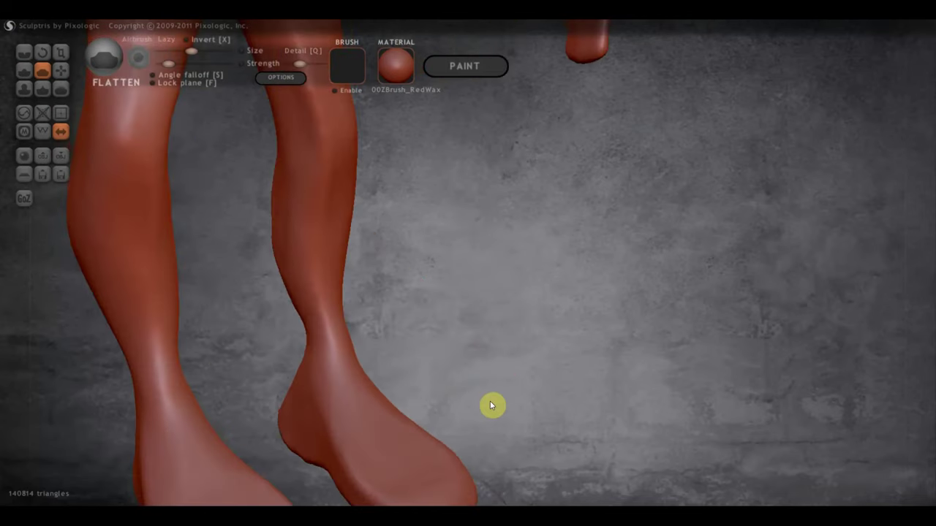
right_click_drag(528, 460, 570, 185)
scroll(470, 349, "up", 3)
mouse_move(470, 349)
left_mouse_down()
mouse_move(432, 405)
mouse_move(406, 397)
mouse_move(403, 388)
mouse_move(451, 344)
mouse_move(495, 335)
left_mouse_up()
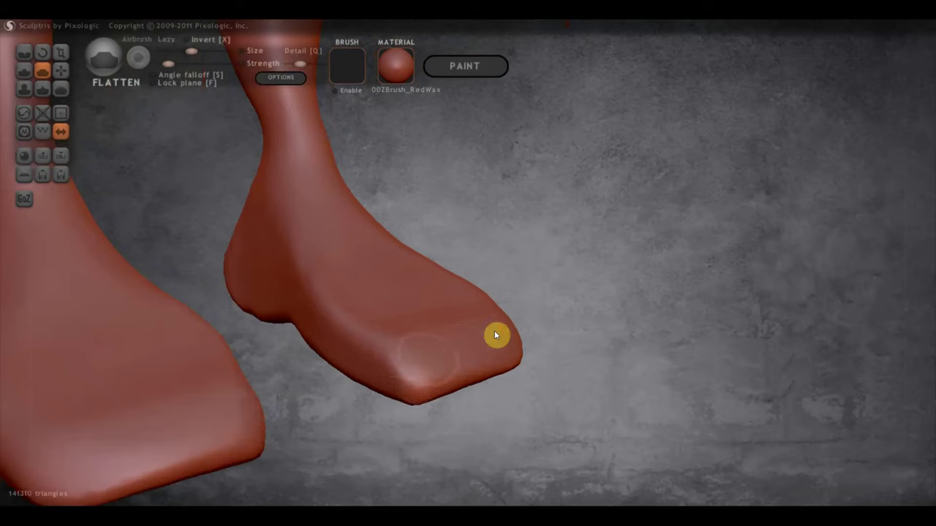
right_click_drag(451, 344, 374, 348)
mouse_move(316, 316)
left_mouse_down()
mouse_move(311, 334)
mouse_move(256, 294)
left_mouse_up()
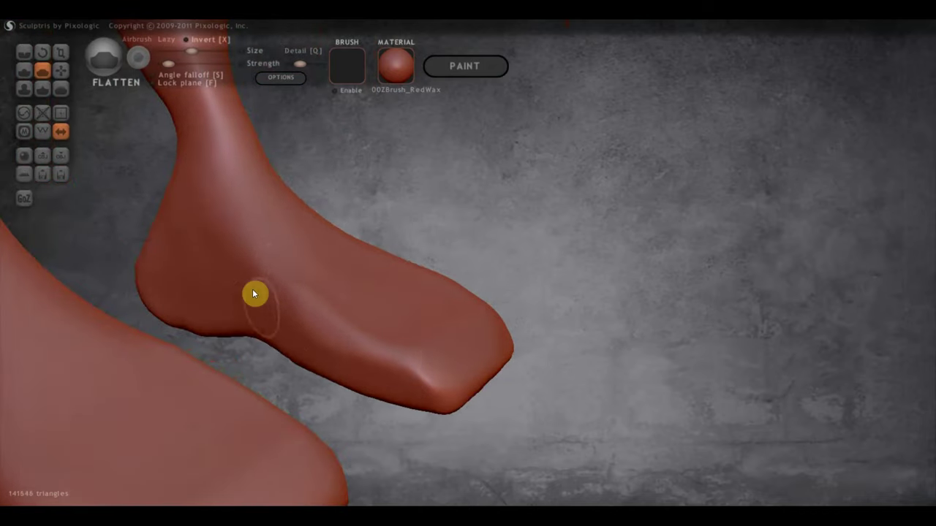
left_click_drag(321, 334, 409, 385)
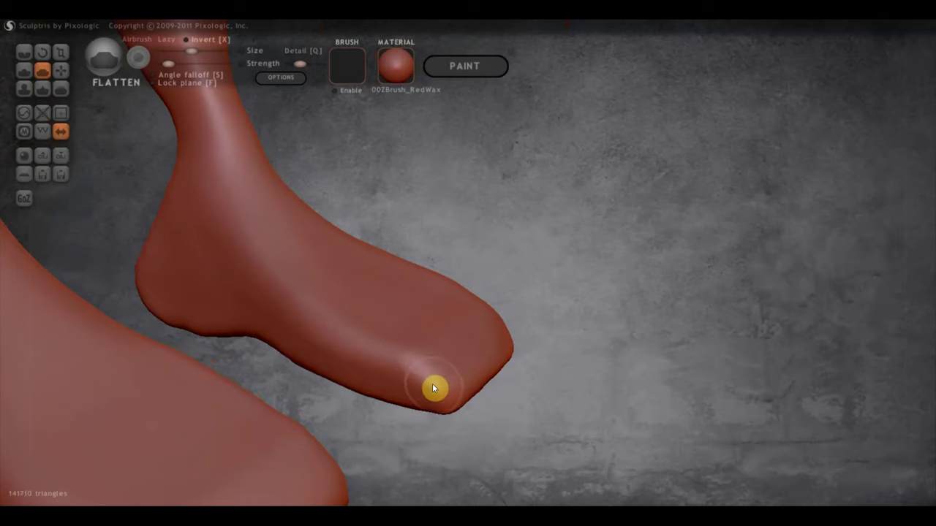
View the feet from behind and flatten the heels.
mouse_move(171, 265)
left_mouse_down()
mouse_move(216, 287)
mouse_move(432, 277)
left_mouse_up()
left_click_drag(376, 299, 568, 241)
scroll(526, 242, "up", 3)
mouse_move(412, 301)
left_mouse_down()
mouse_move(388, 326)
mouse_move(380, 276)
mouse_move(405, 266)
mouse_move(429, 290)
mouse_move(387, 290)
mouse_move(411, 244)
mouse_move(380, 210)
mouse_move(418, 185)
mouse_move(407, 290)
mouse_move(402, 271)
mouse_move(393, 274)
left_mouse_up()
Zoom in on the feet and bring up the quick brush settings.
scroll(206, 302, "up", 2)
scroll(205, 302, "up", 2)
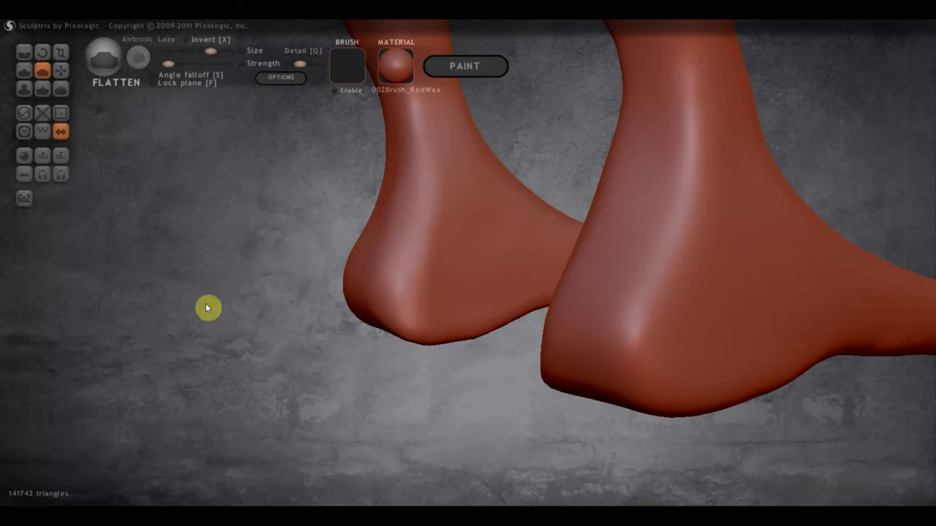
scroll(270, 279, "up", 1)
scroll(271, 279, "down", 4)
scroll(271, 281, "up", 2)
scroll(264, 283, "up", 2, "shift")
scroll(264, 285, "up", 4, "shift")
scroll(263, 286, "down", 2, "shift")
scroll(263, 286, "down", 2, "shift")
scroll(234, 219, "down", 2)
scroll(234, 219, "down", 2)
scroll(235, 221, "down", 1)
key("space")
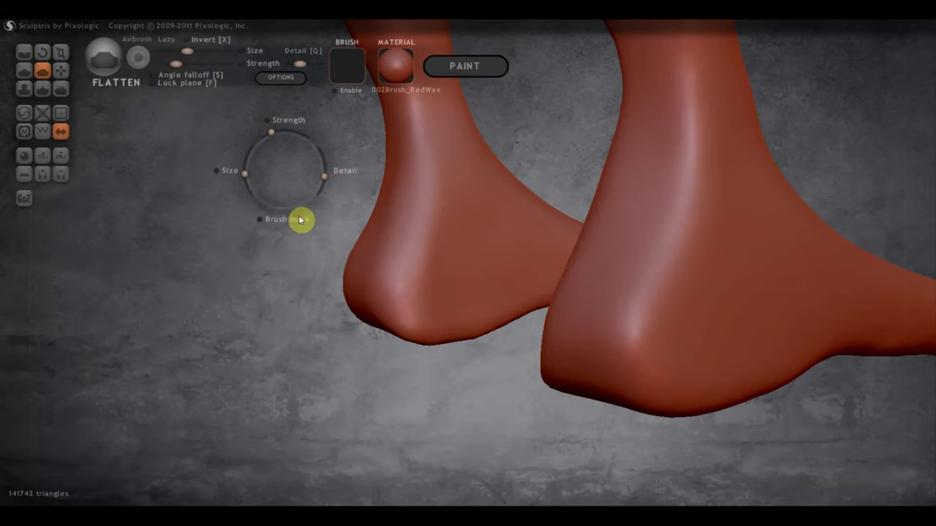
Flatten the underside and back of the heel and the ankle above it.
mouse_move(326, 277)
left_mouse_down()
mouse_move(268, 309)
mouse_move(393, 313)
mouse_move(284, 328)
mouse_move(299, 297)
mouse_move(387, 252)
mouse_move(388, 271)
mouse_move(478, 263)
mouse_move(468, 305)
mouse_move(450, 269)
left_mouse_up()
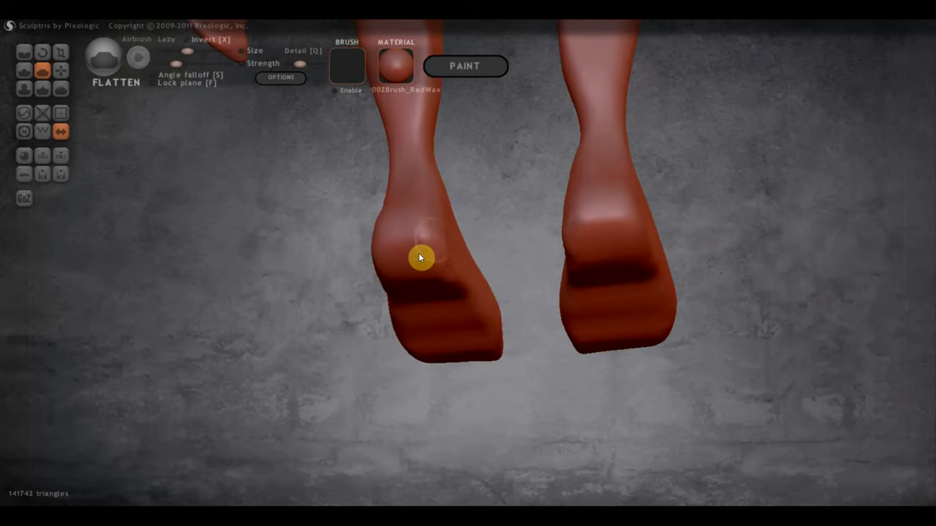
left_click_drag(425, 232, 381, 213)
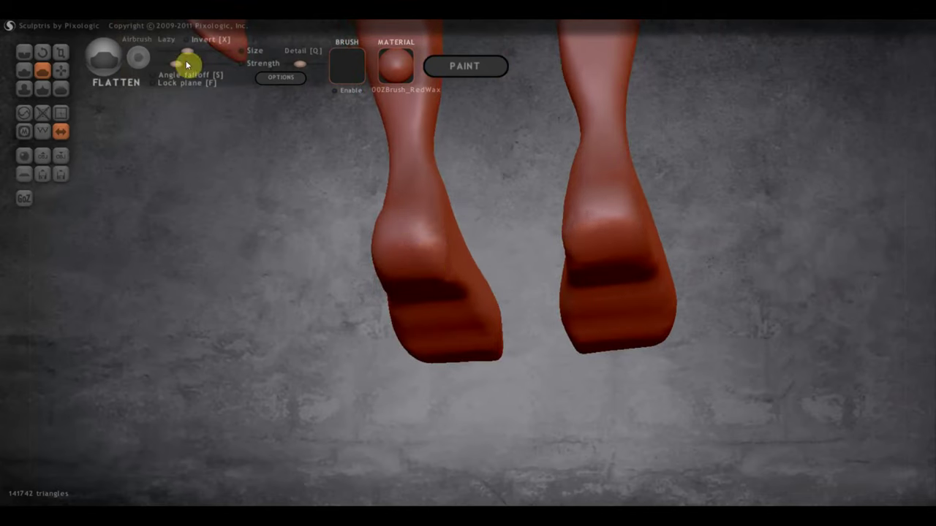
mouse_move(165, 65)
left_mouse_down()
mouse_move(229, 105)
mouse_move(255, 190)
left_mouse_up()
mouse_move(424, 247)
left_mouse_down()
mouse_move(415, 270)
mouse_move(458, 273)
mouse_move(426, 259)
left_mouse_up()
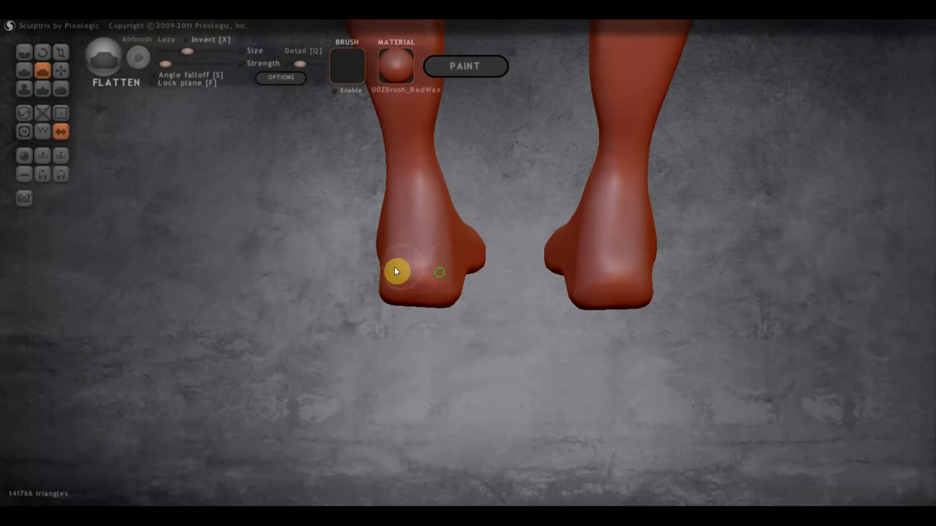
right_click_drag(397, 271, 560, 263)
mouse_move(560, 263)
left_mouse_down()
mouse_move(502, 270)
mouse_move(489, 244)
mouse_move(495, 275)
mouse_move(498, 260)
mouse_move(462, 275)
left_mouse_up()
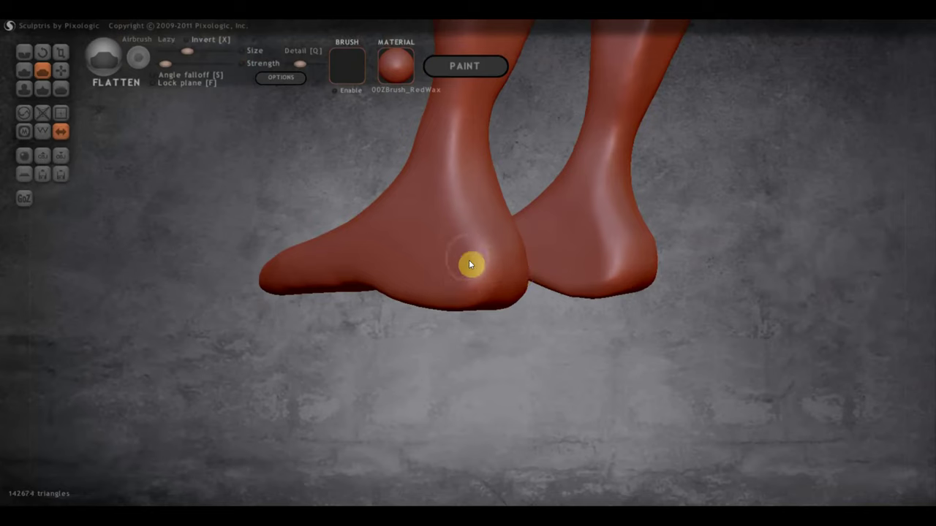
mouse_move(449, 215)
left_mouse_down()
mouse_move(447, 158)
mouse_move(451, 180)
mouse_move(461, 130)
mouse_move(443, 203)
mouse_move(461, 125)
left_mouse_up()
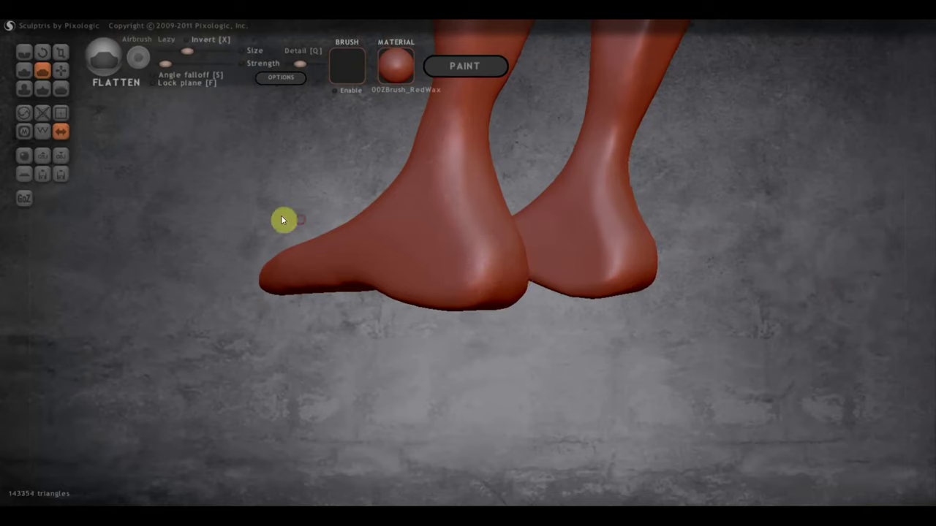
right_click_drag(169, 68, 317, 219)
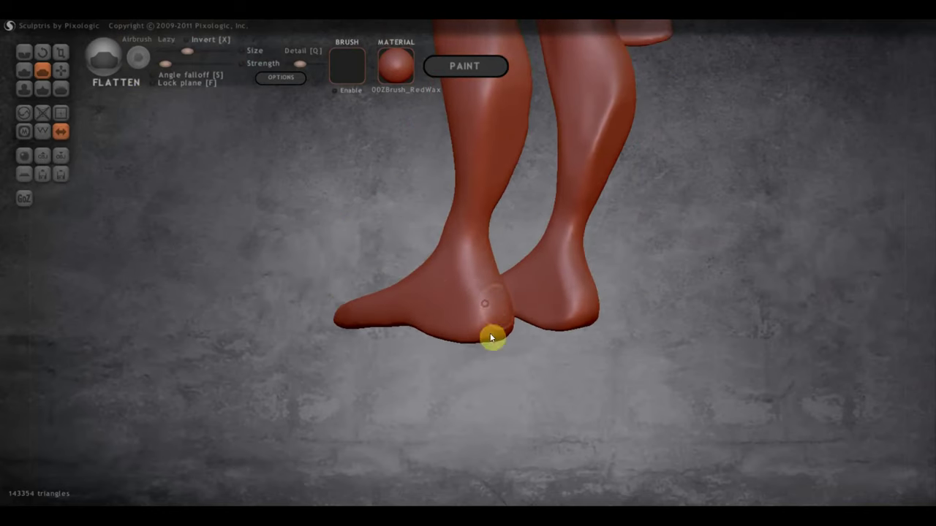
Smooth away the ridge on the right calf and flatten its surface.
mouse_move(472, 302)
right_mouse_down()
mouse_move(539, 255)
mouse_move(643, 231)
mouse_move(620, 212)
right_mouse_up()
mouse_move(574, 190)
right_mouse_down()
mouse_move(460, 192)
mouse_move(598, 190)
right_mouse_up()
mouse_move(360, 194)
right_mouse_down()
mouse_move(558, 266)
mouse_move(685, 242)
mouse_move(633, 366)
mouse_move(555, 229)
right_mouse_up()
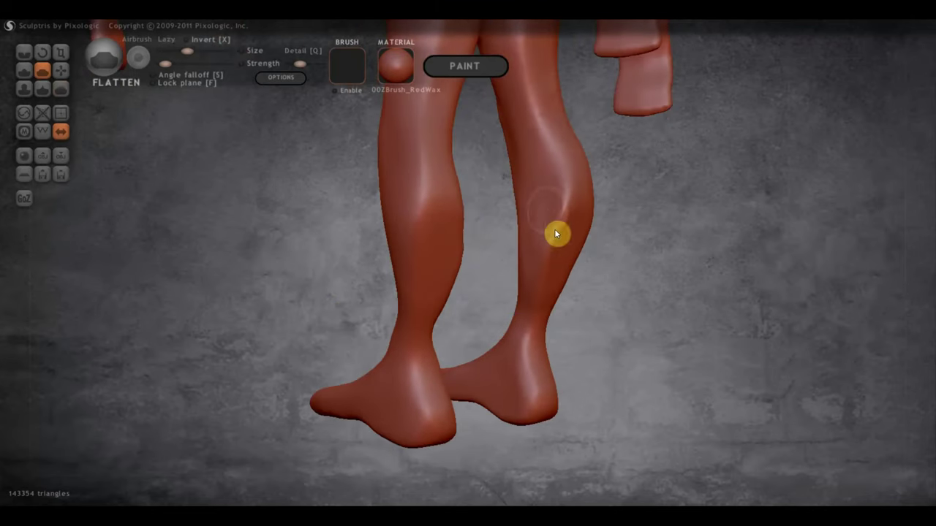
left_click_drag(556, 244, 544, 255)
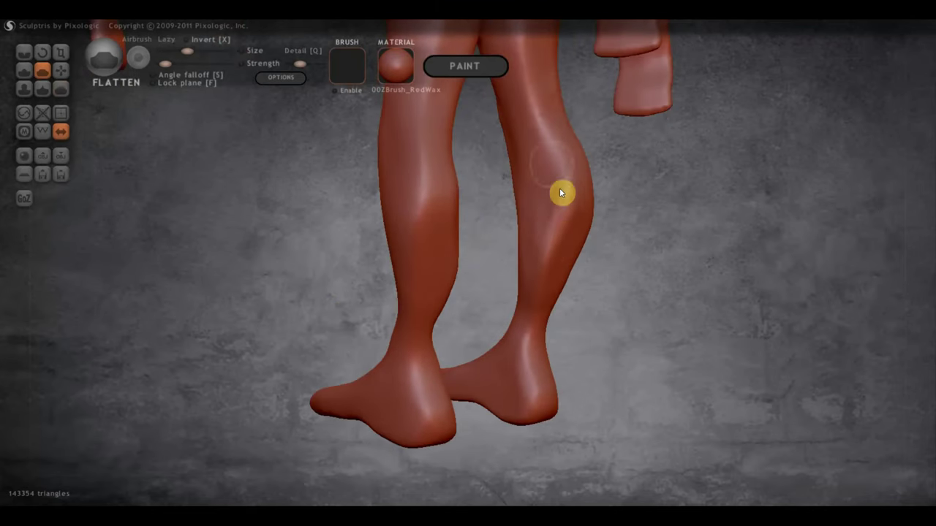
left_click_drag(568, 186, 531, 299)
mouse_move(554, 268)
left_mouse_down()
mouse_move(577, 180)
mouse_move(560, 212)
left_mouse_up()
Build up a subtle contour on the right calf with the Draw brush.
left_click(25, 73)
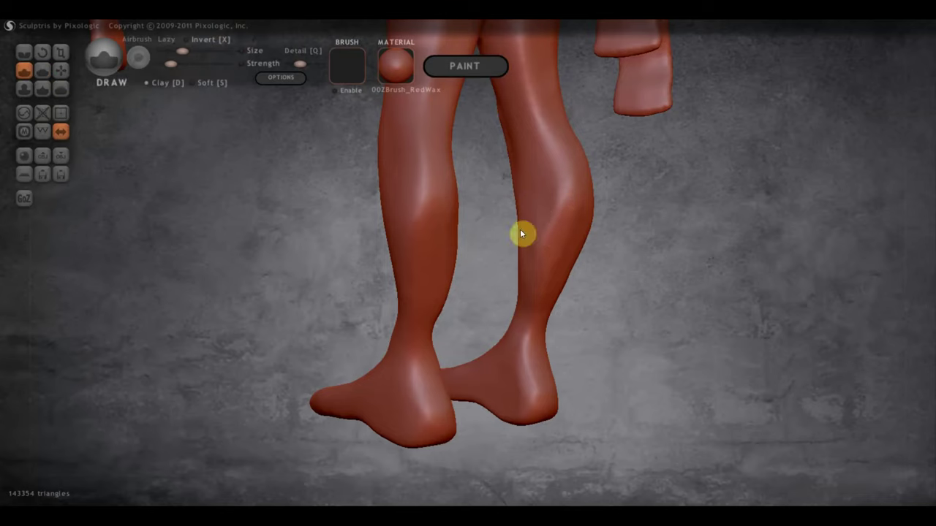
scroll(545, 196, "down", 2)
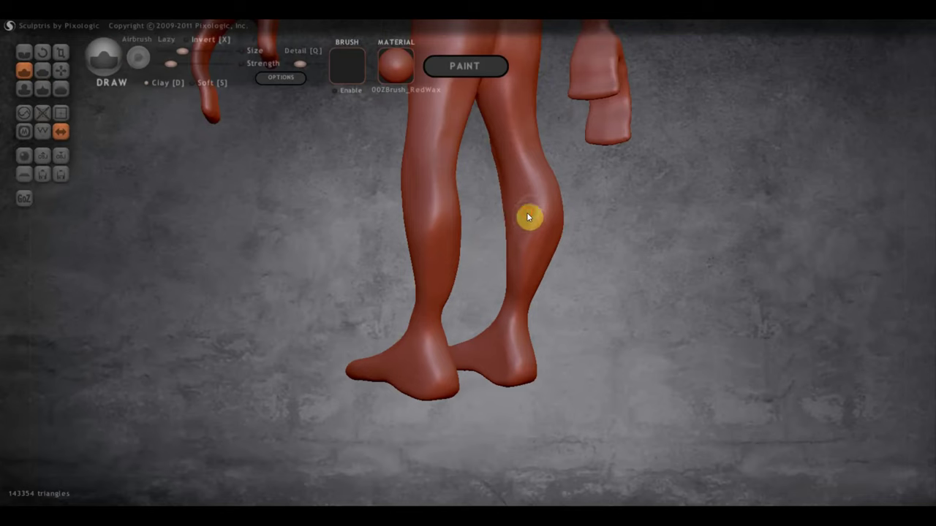
left_click_drag(518, 221, 512, 244)
Orbit around the legs and whole figure, ending in an exact front view.
right_click_drag(522, 261, 399, 246)
right_click_drag(531, 216, 501, 236)
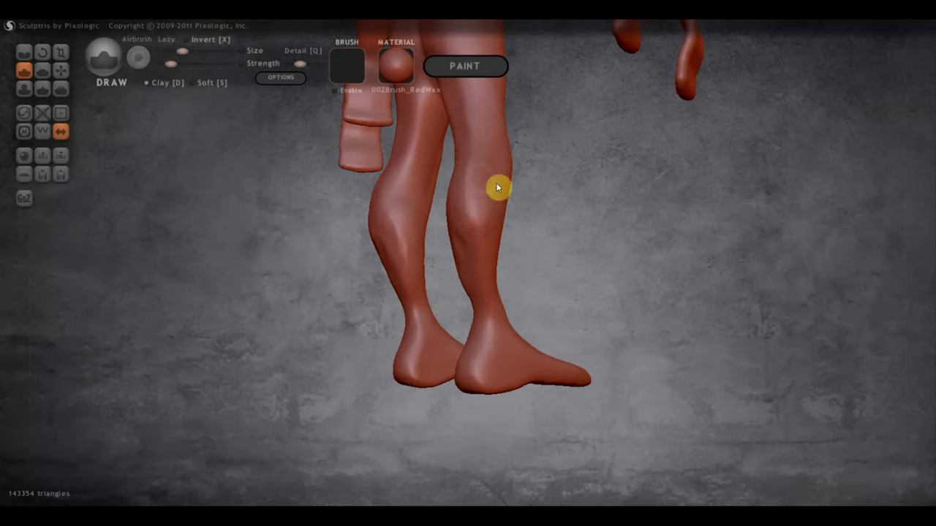
right_click_drag(489, 231, 594, 222)
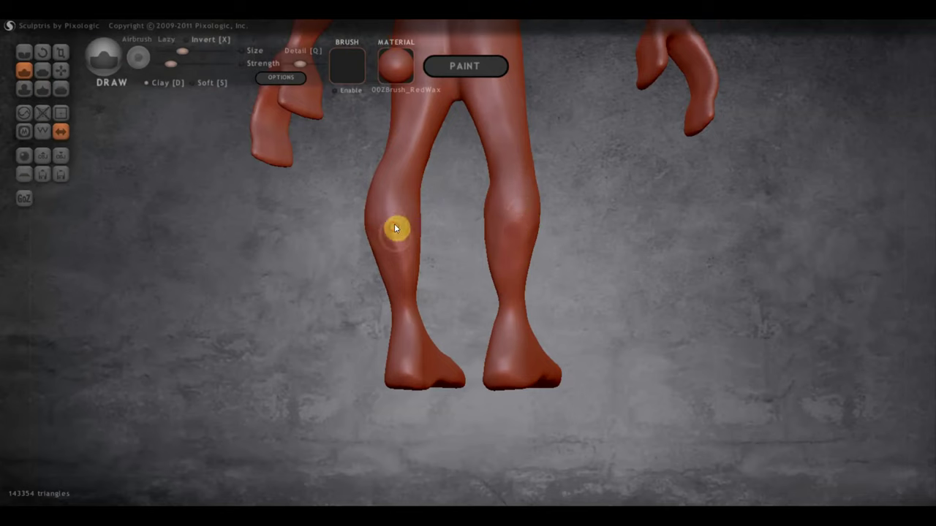
right_click_drag(405, 288, 319, 333)
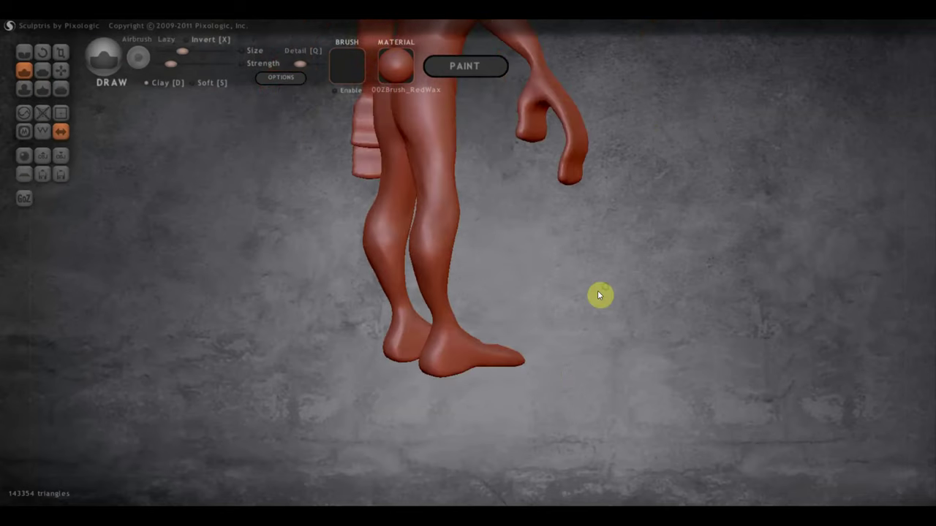
mouse_move(589, 341)
right_mouse_down()
mouse_move(565, 262)
mouse_move(587, 422)
mouse_move(553, 402)
mouse_move(670, 394)
right_mouse_up()
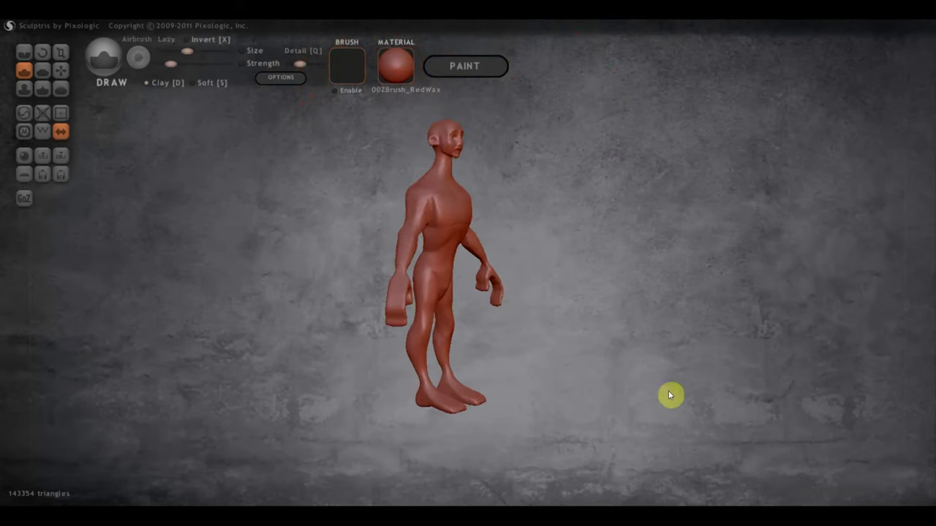
scroll(611, 365, "up", 3)
mouse_move(612, 366)
right_mouse_down()
mouse_move(622, 330)
mouse_move(668, 417)
mouse_move(586, 408)
right_mouse_up()
scroll(736, 372, "down", 2)
scroll(735, 374, "down", 2)
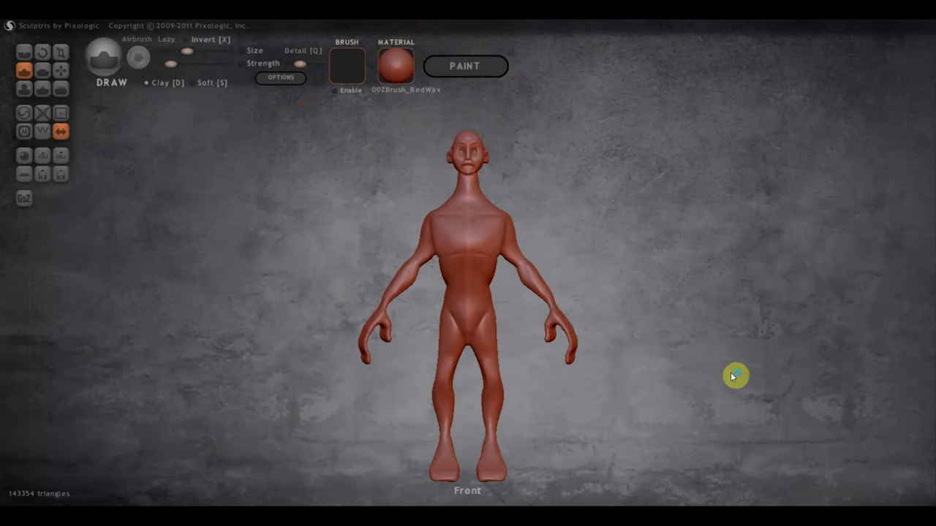
right_click_drag(728, 374, 679, 357, "shift")
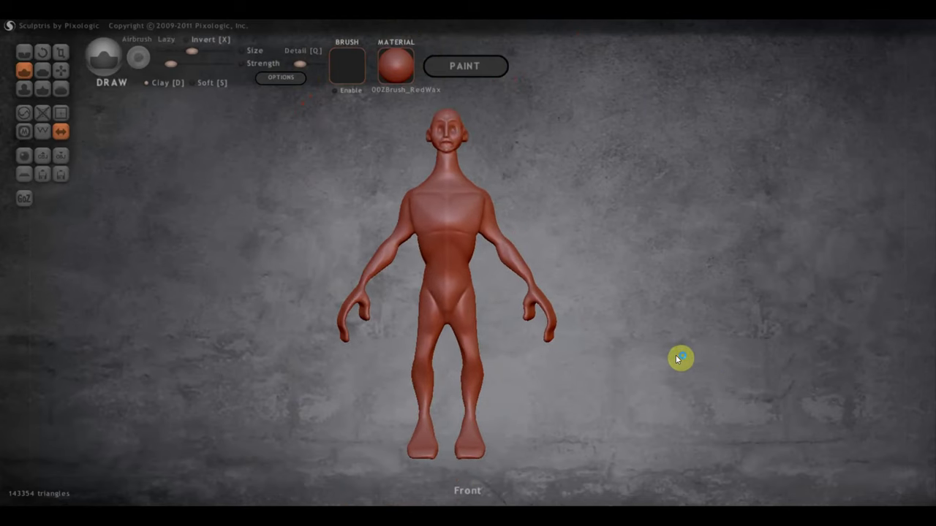
Export the model as a Wavefront OBJ named 'гер об' in the геркулес folder.
left_click(62, 158)
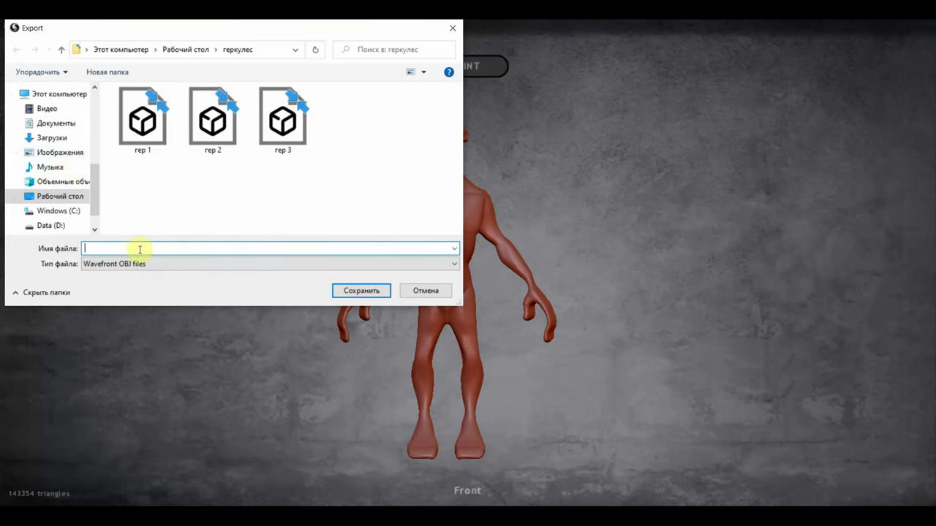
type("г")
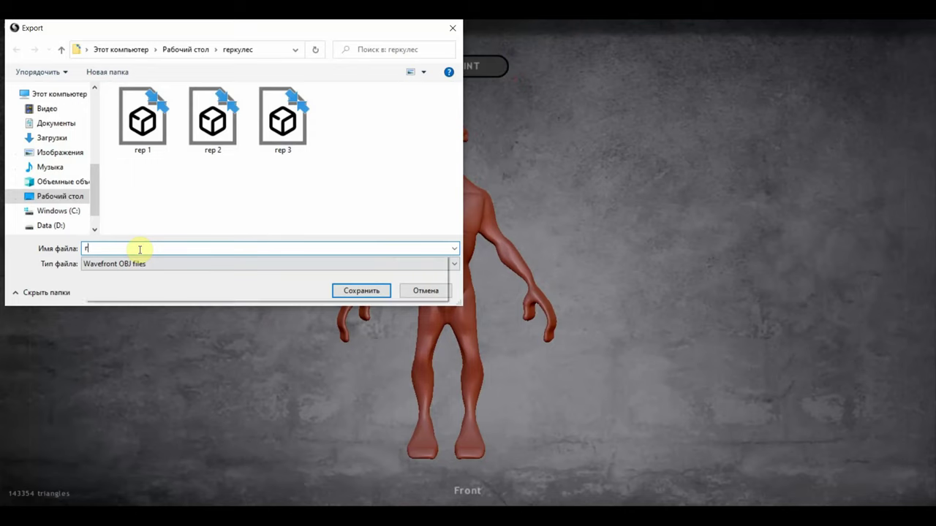
type("ер")
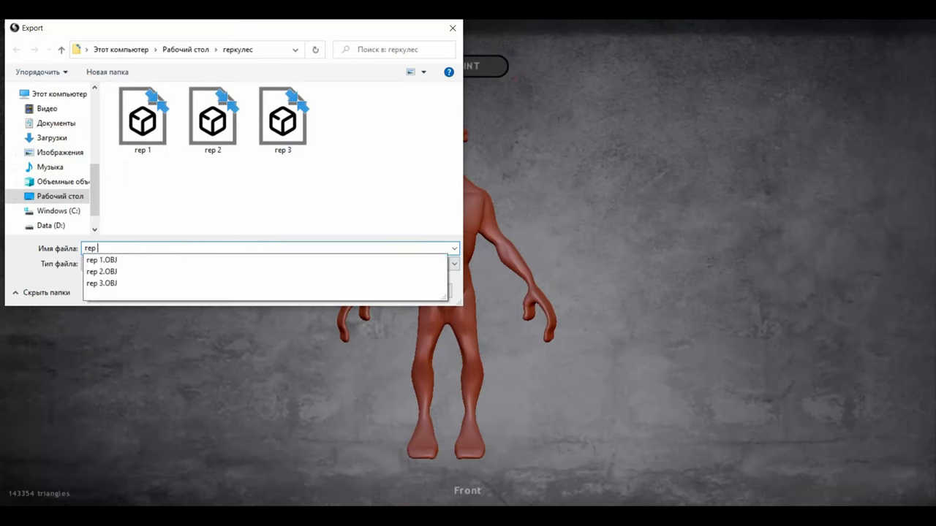
type(" обраб")
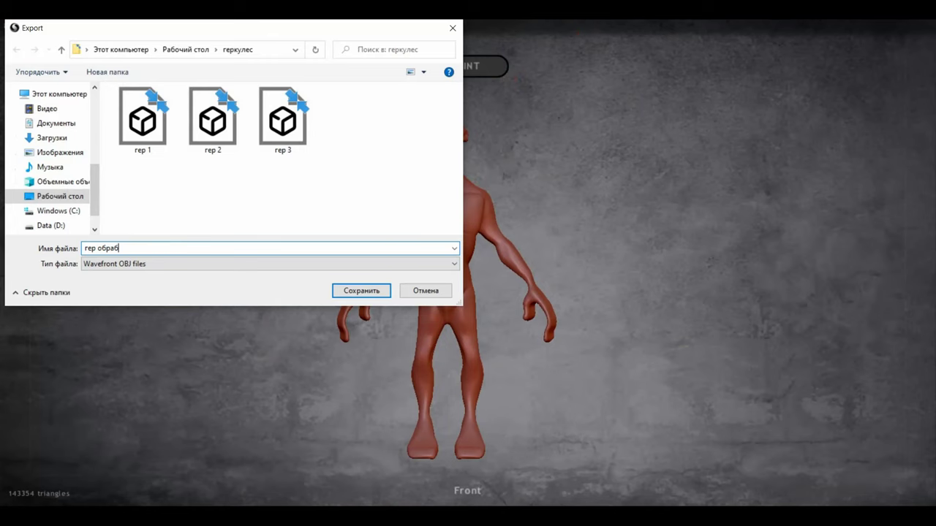
key("Return")
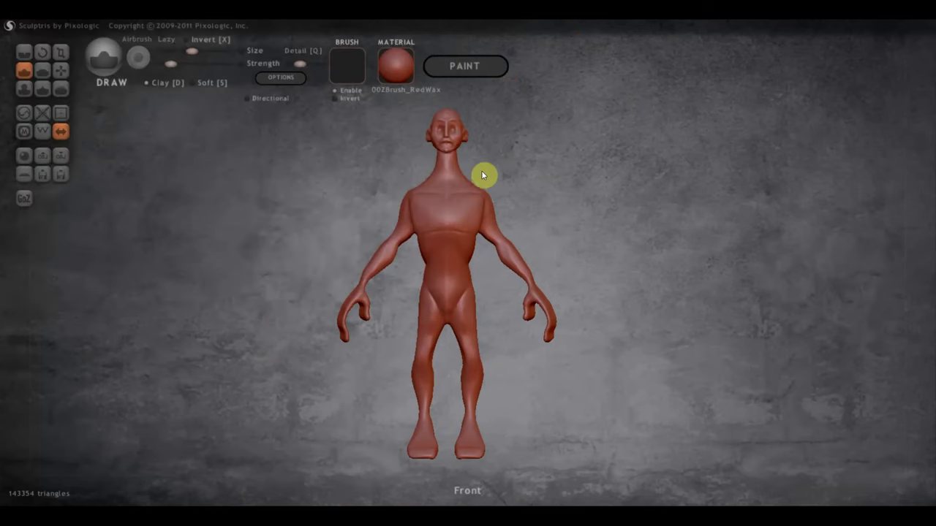
scroll(579, 185, "up", 2)
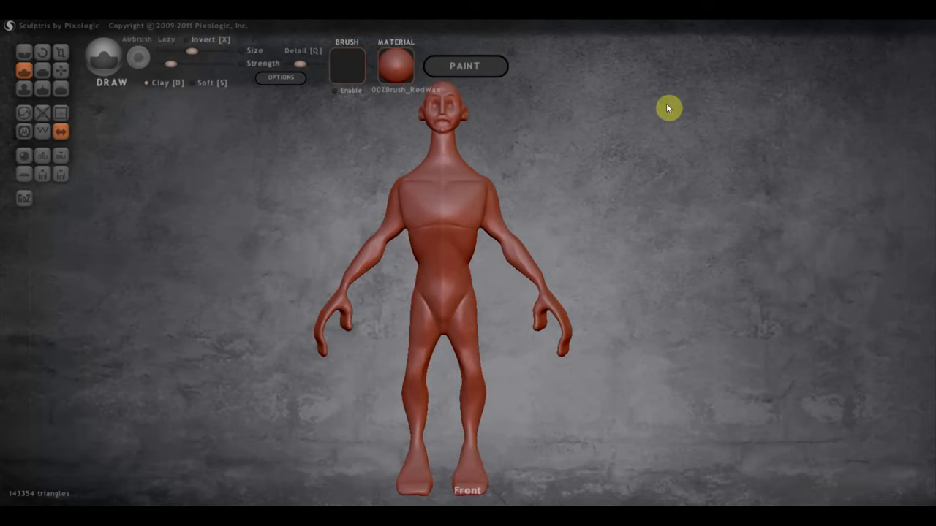
Capture a 1053x665 Lightshot region of the model sheet's middle figures and save it.
scroll(845, 164, "up", 1)
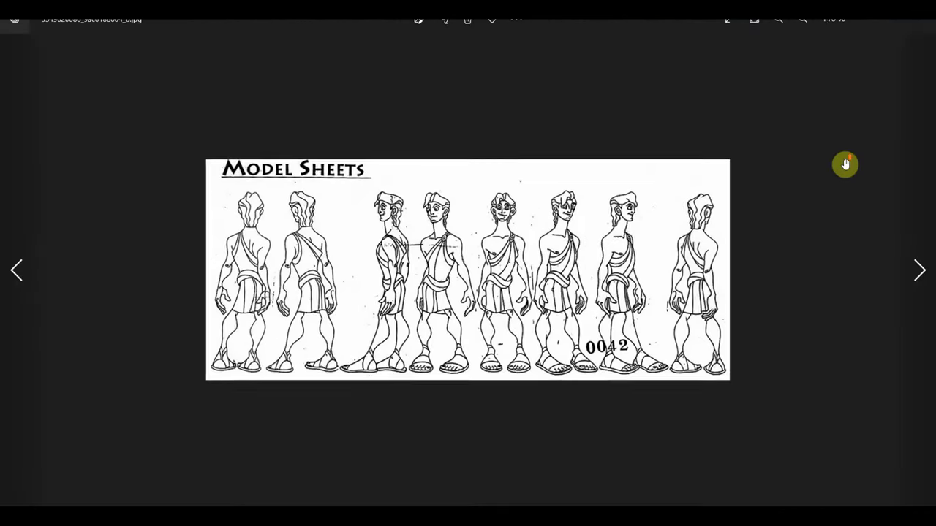
scroll(845, 163, "up", 2)
scroll(864, 176, "up", 1)
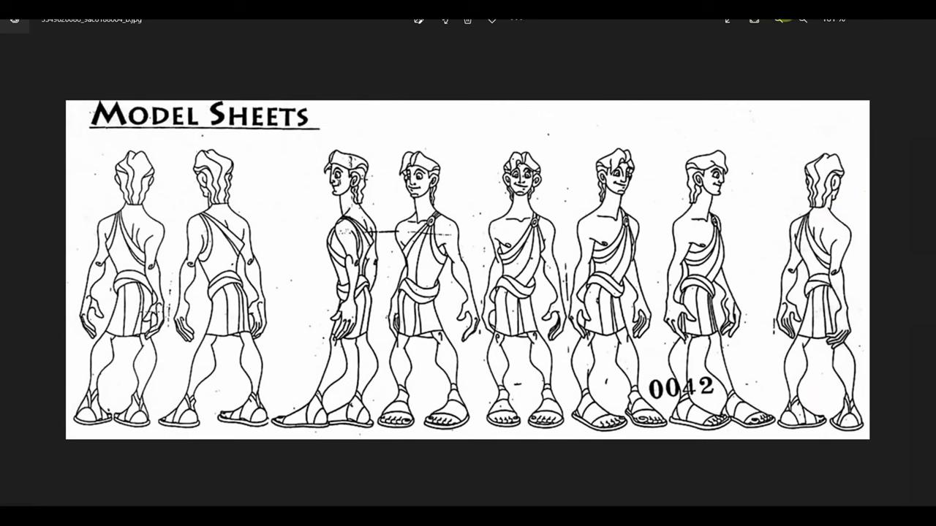
key("super+shift+s")
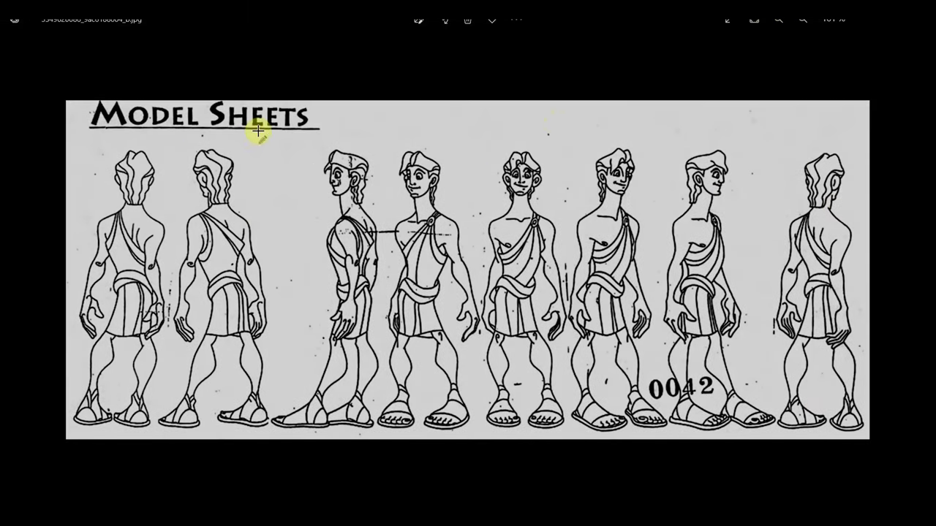
mouse_move(262, 129)
left_mouse_down()
mouse_move(653, 355)
mouse_move(706, 412)
mouse_move(767, 434)
mouse_move(771, 450)
left_mouse_up()
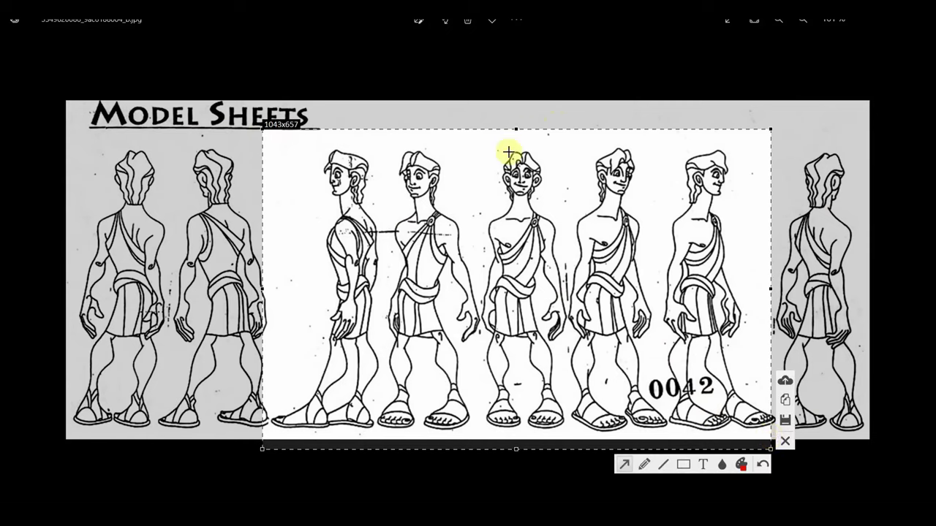
left_click_drag(516, 129, 514, 114)
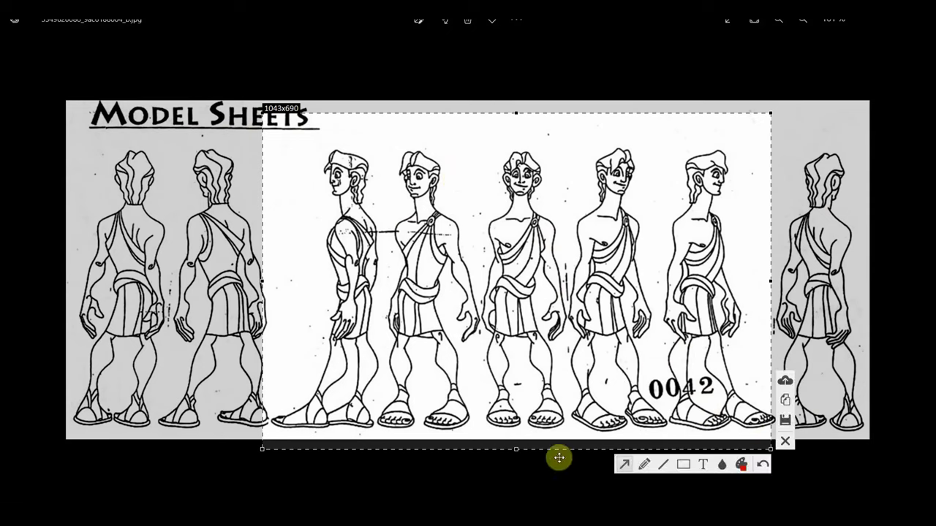
left_click_drag(515, 451, 514, 438)
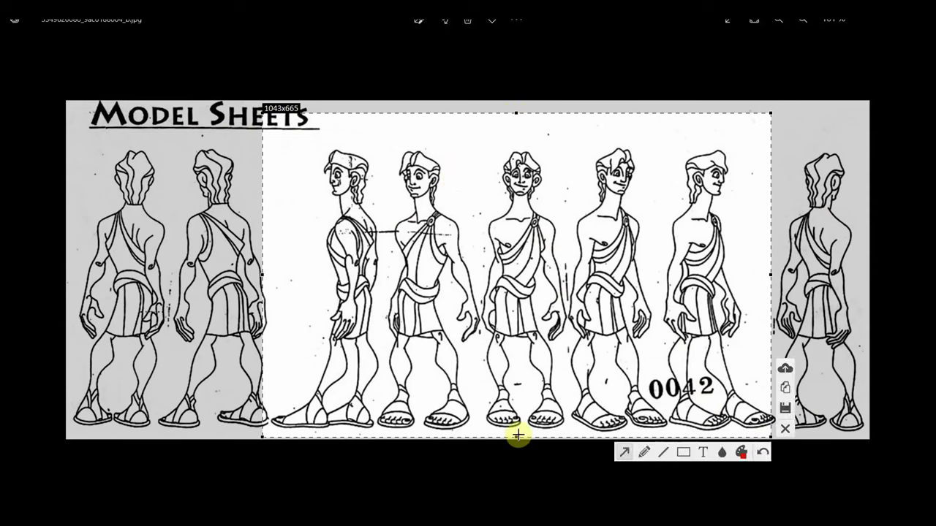
left_click_drag(770, 274, 776, 272)
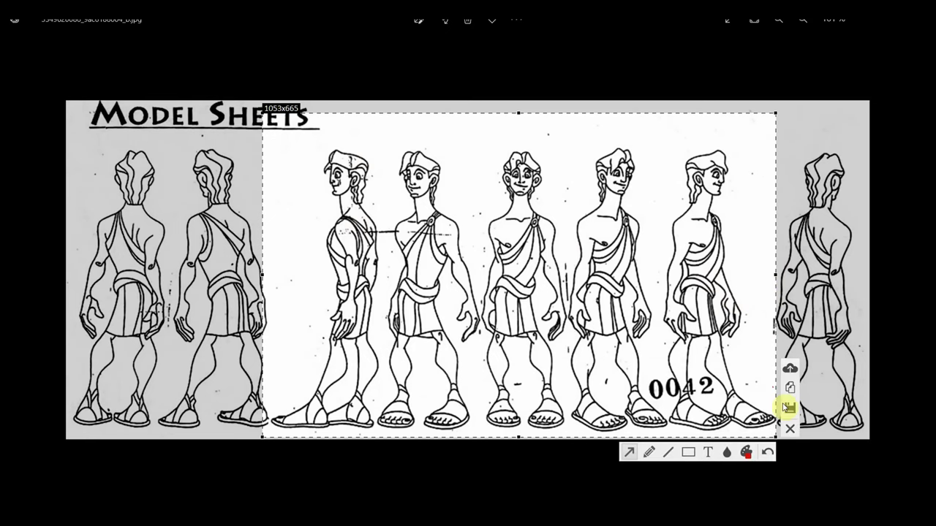
key("ctrl+s")
left_click(643, 375)
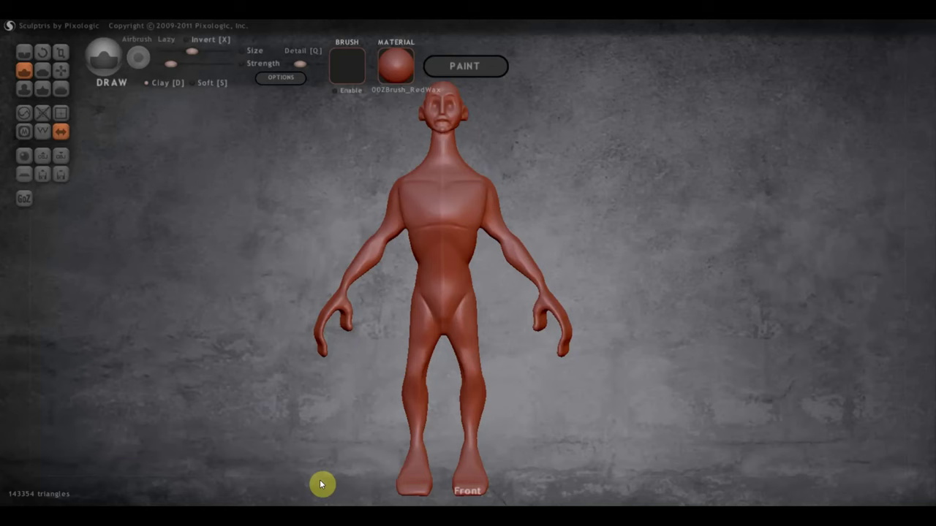
Choose Desktop screenshot 183422 as the Sculptris background image.
left_click(284, 77)
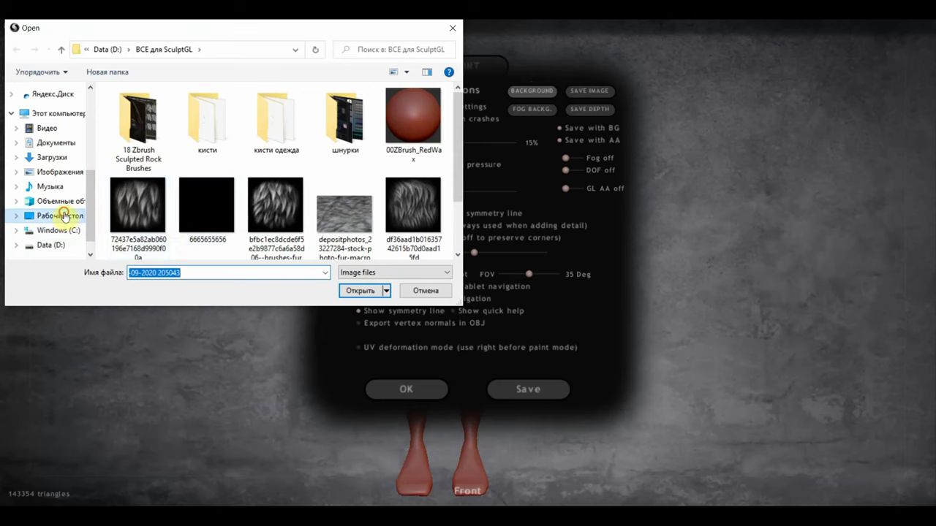
left_click(60, 215)
scroll(234, 219, "down", 5)
left_click(207, 212)
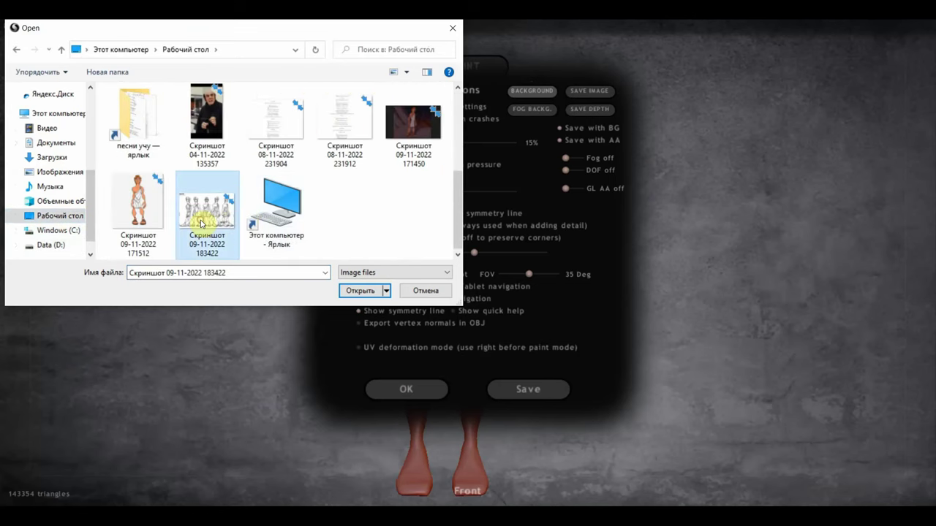
left_click(360, 290)
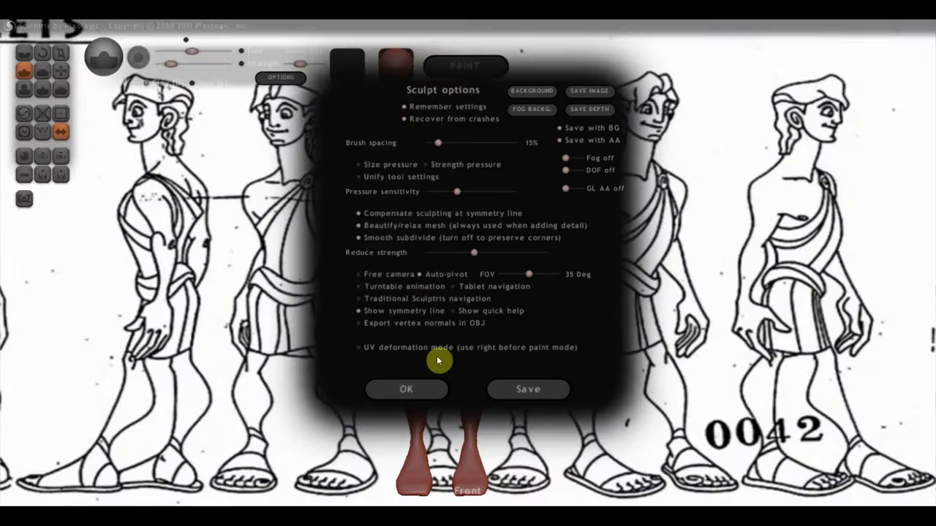
Position the model over the front-facing sheet figure and return to the image viewer.
left_click(409, 387)
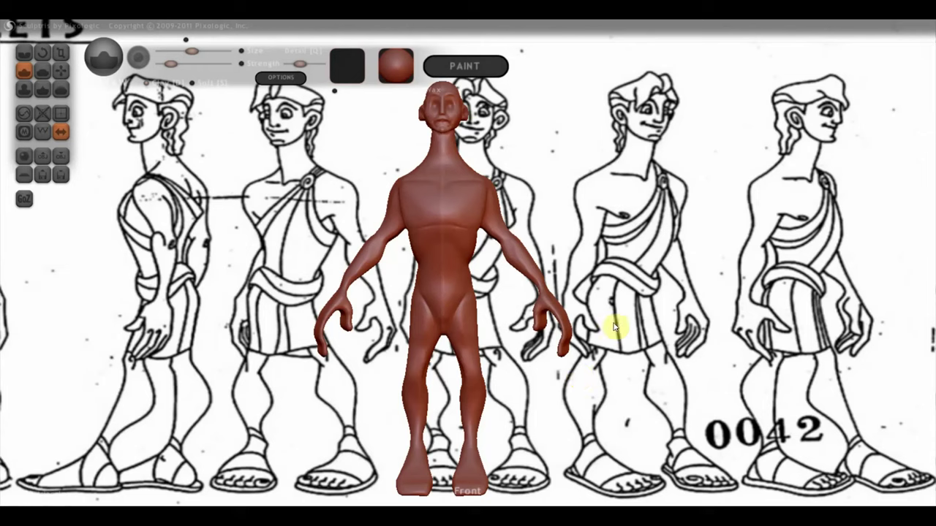
mouse_move(613, 321)
left_mouse_down()
mouse_move(675, 329)
mouse_move(667, 308)
left_mouse_up()
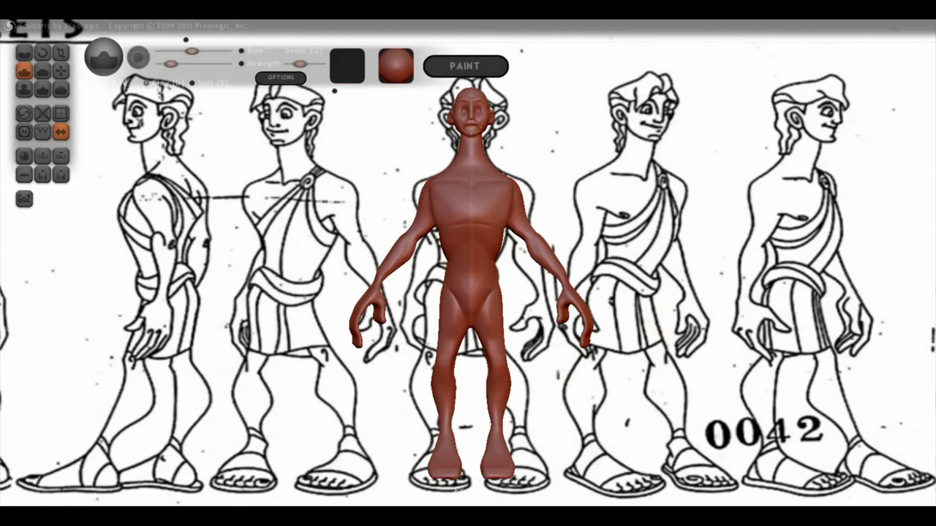
left_click(341, 505)
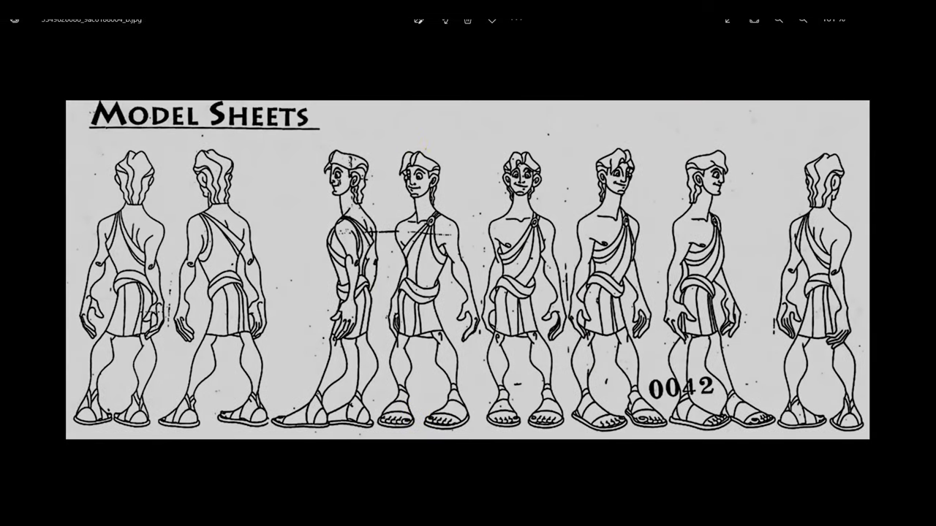
Capture an 847x593 region around the four middle model-sheet figures and save it.
left_click_drag(275, 136, 679, 426)
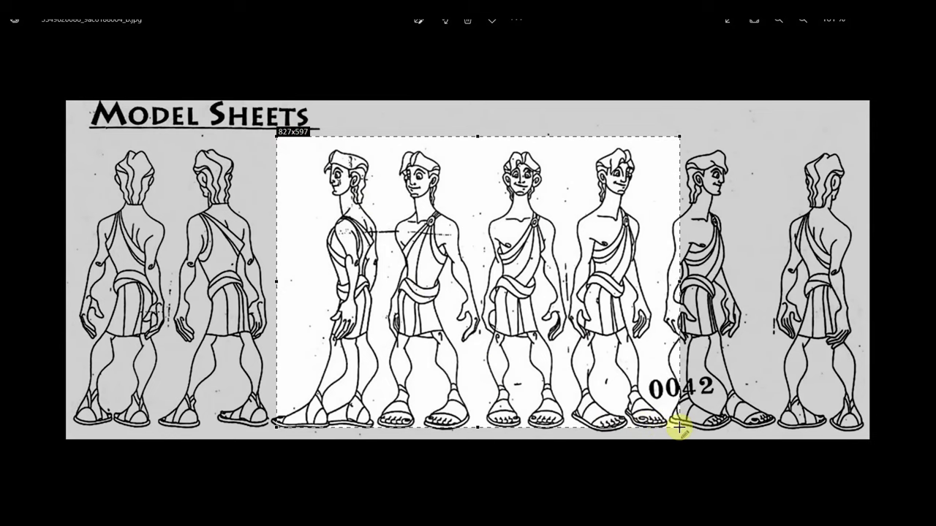
left_click_drag(679, 427, 690, 425)
left_click(703, 395)
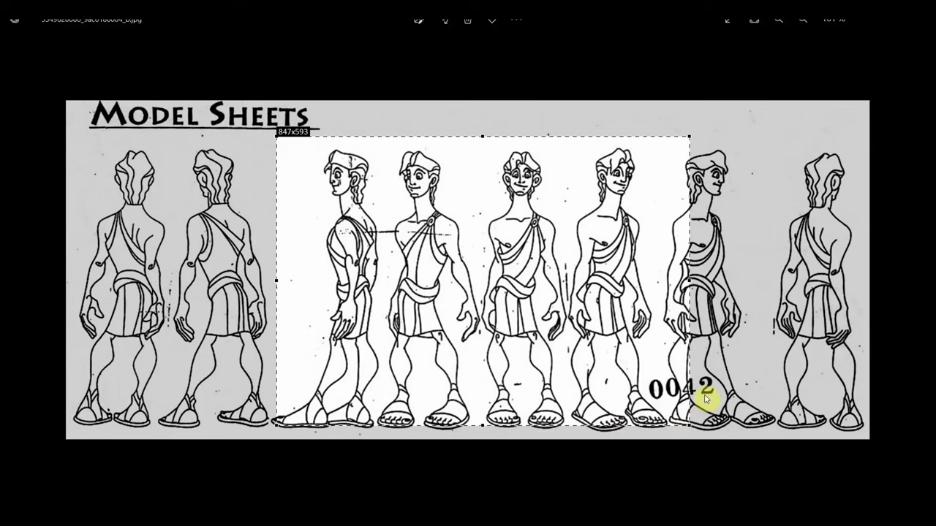
left_click(648, 376)
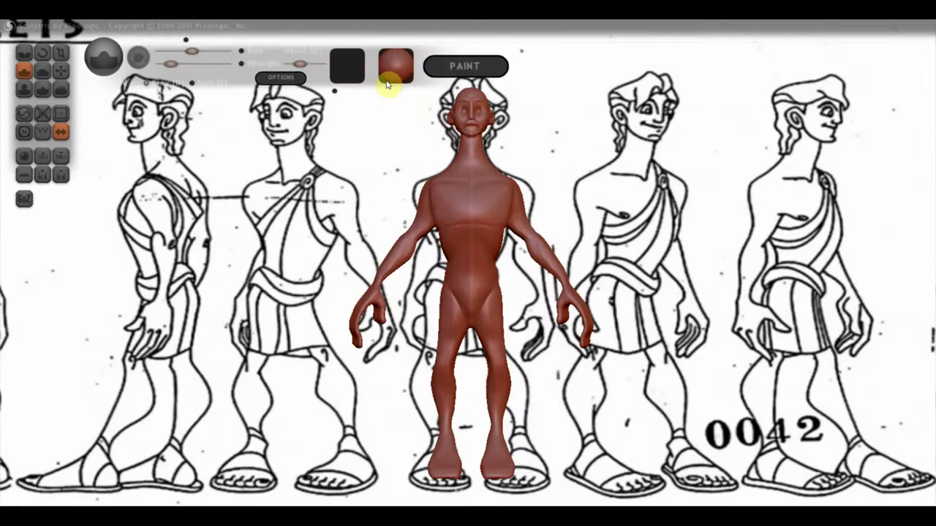
Replace the Sculptris background with the newer screenshot 183523.
left_click(287, 77)
left_click(531, 90)
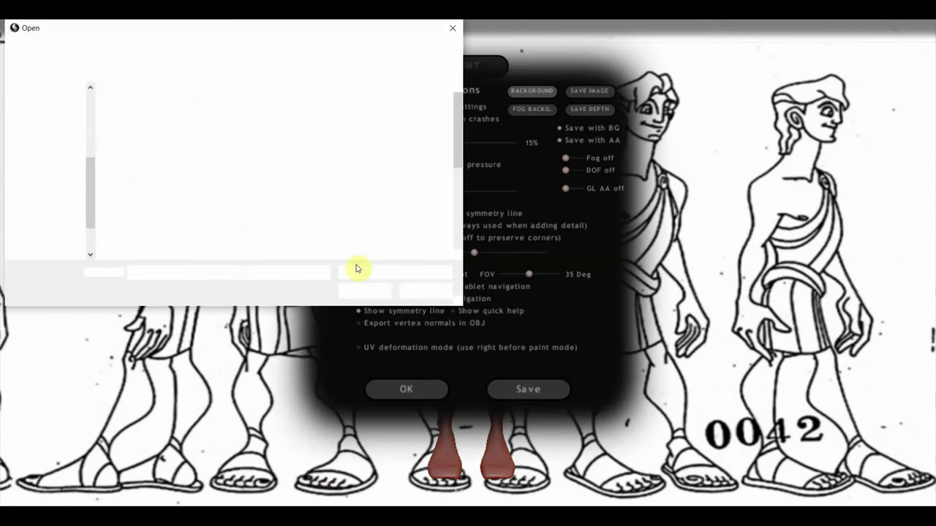
scroll(223, 230, "down", 1)
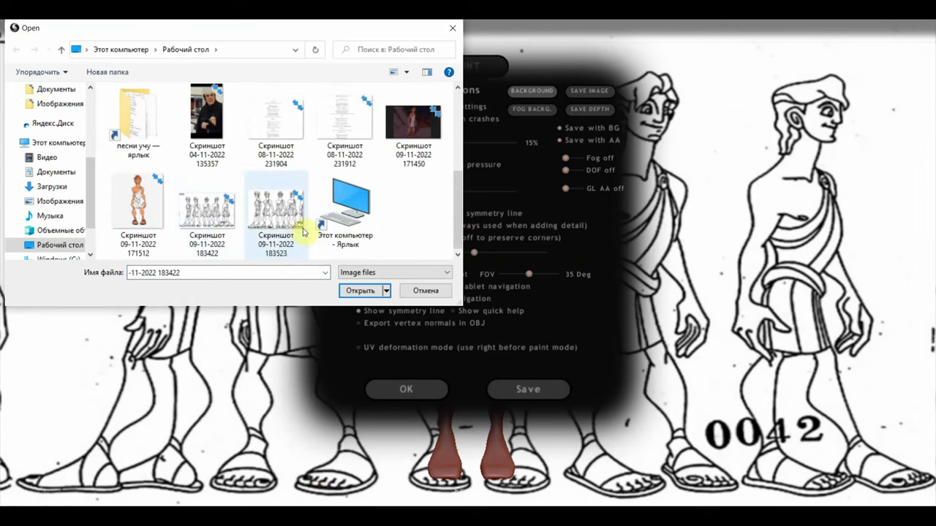
left_click(296, 223)
left_click(357, 292)
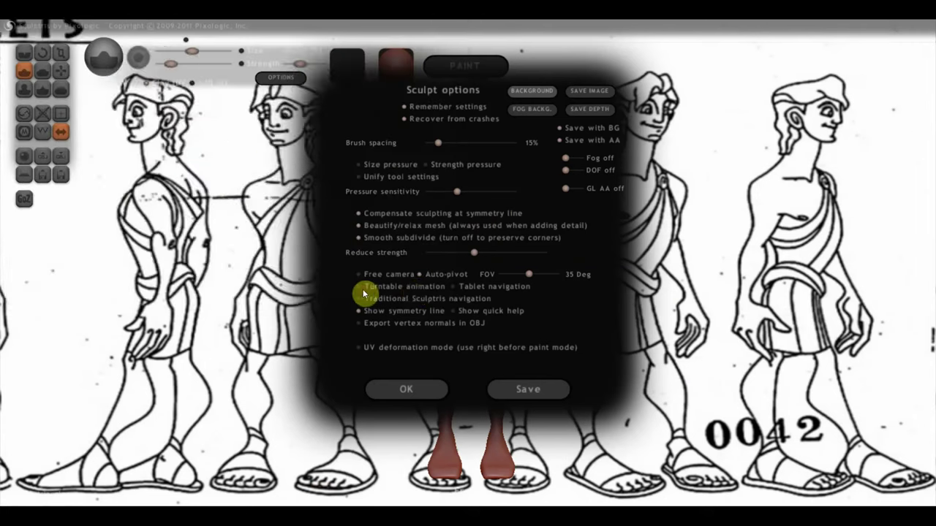
Close the options, zoom in and orbit the figure to a three-quarter view.
left_click(425, 385)
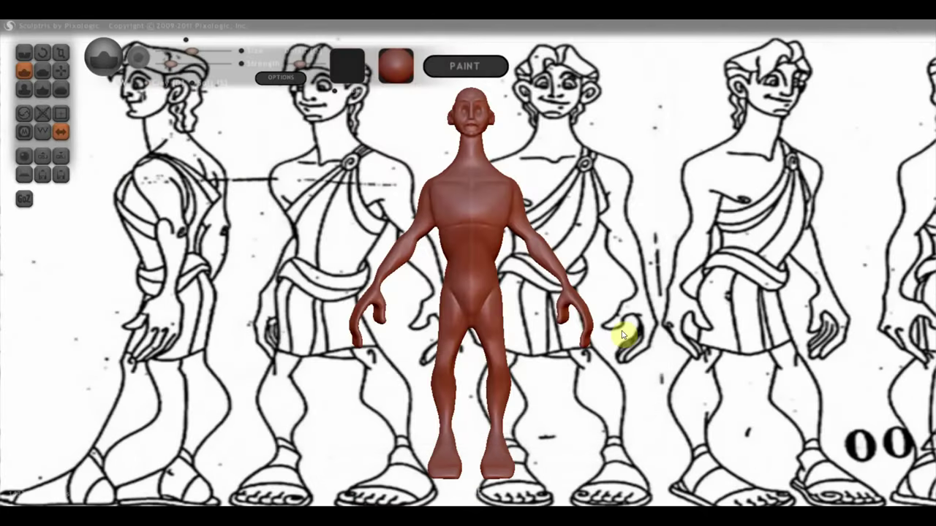
mouse_move(701, 344)
left_mouse_down()
mouse_move(766, 356)
mouse_move(564, 356)
left_mouse_up()
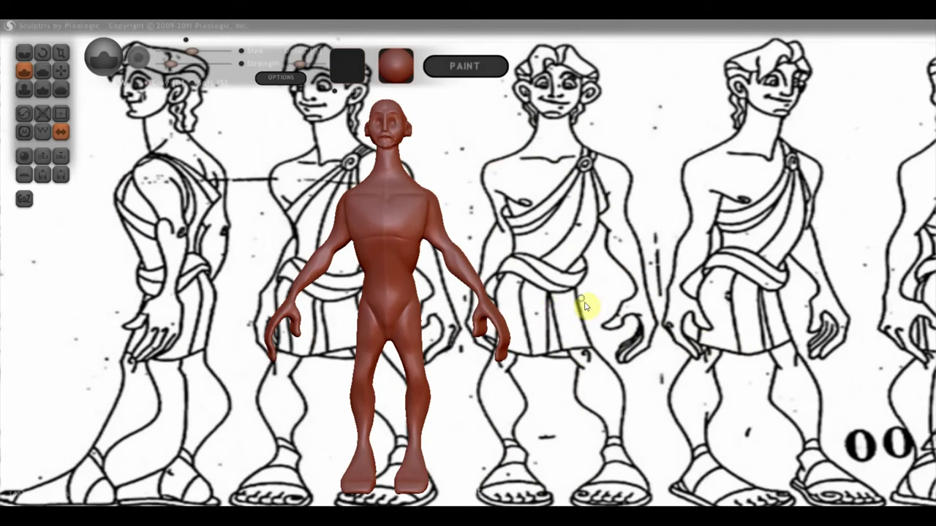
scroll(583, 285, "up", 2)
scroll(579, 278, "up", 3)
mouse_move(607, 329)
left_mouse_down()
mouse_move(603, 317)
mouse_move(697, 324)
left_mouse_up()
mouse_move(699, 277)
left_mouse_down()
mouse_move(758, 299)
mouse_move(800, 299)
left_mouse_up()
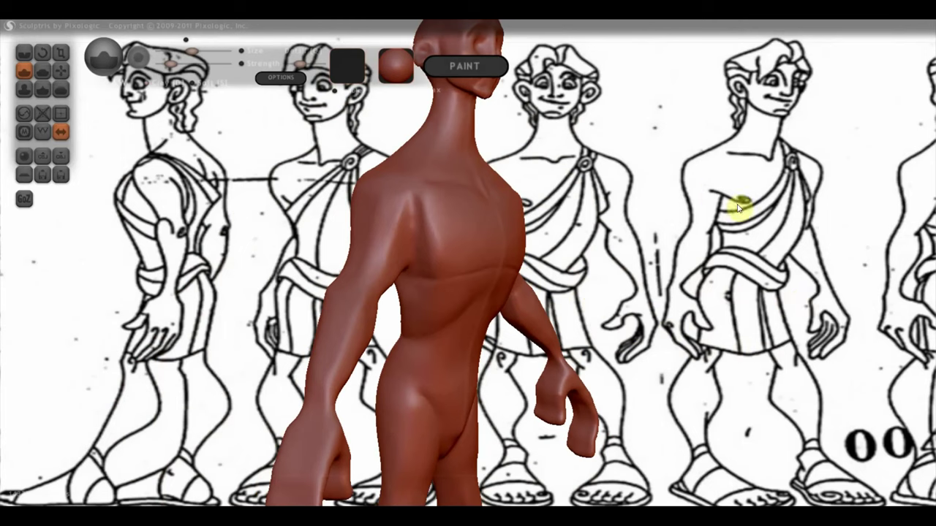
With a smaller brush, crease from shoulder toward chest and raise the pectoral form.
left_click(24, 73)
left_click_drag(193, 51, 180, 51)
left_click_drag(385, 211, 420, 223)
left_click(41, 70)
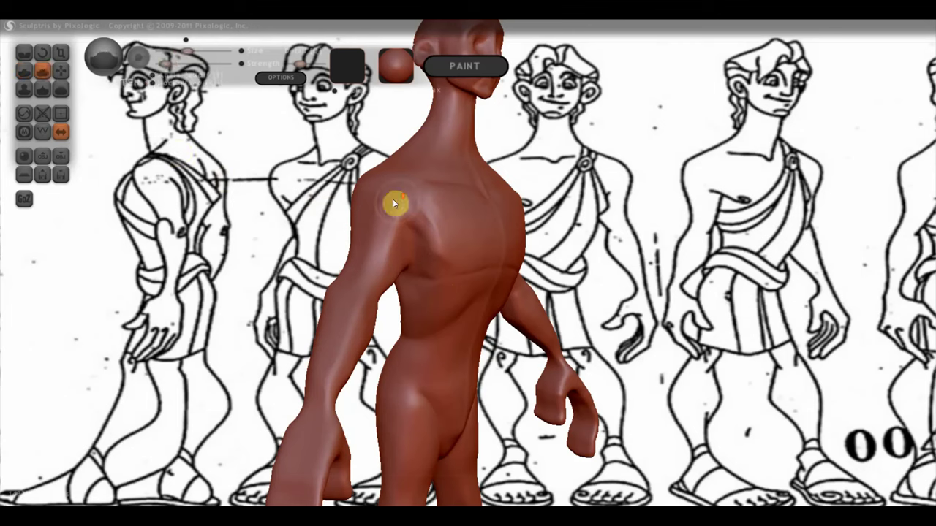
right_click_drag(392, 200, 433, 233)
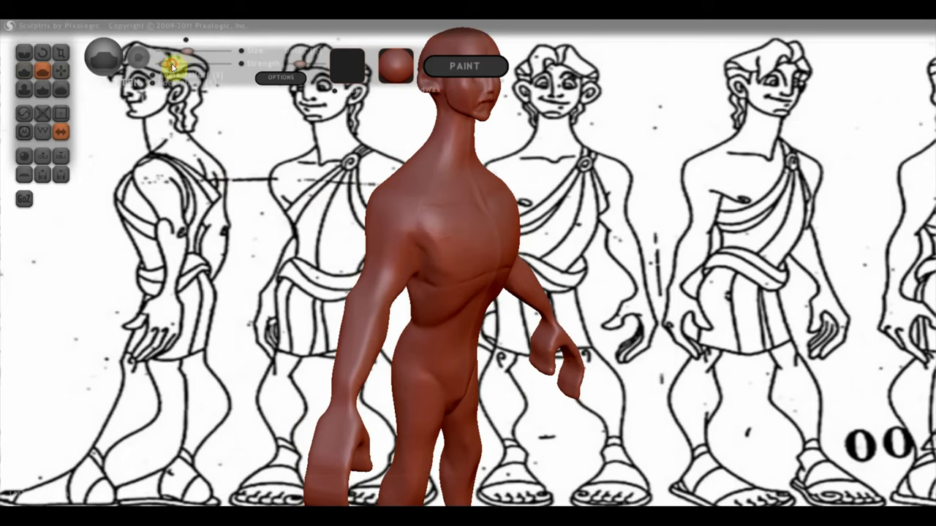
mouse_move(435, 236)
left_mouse_down()
mouse_move(448, 233)
mouse_move(428, 229)
left_mouse_up()
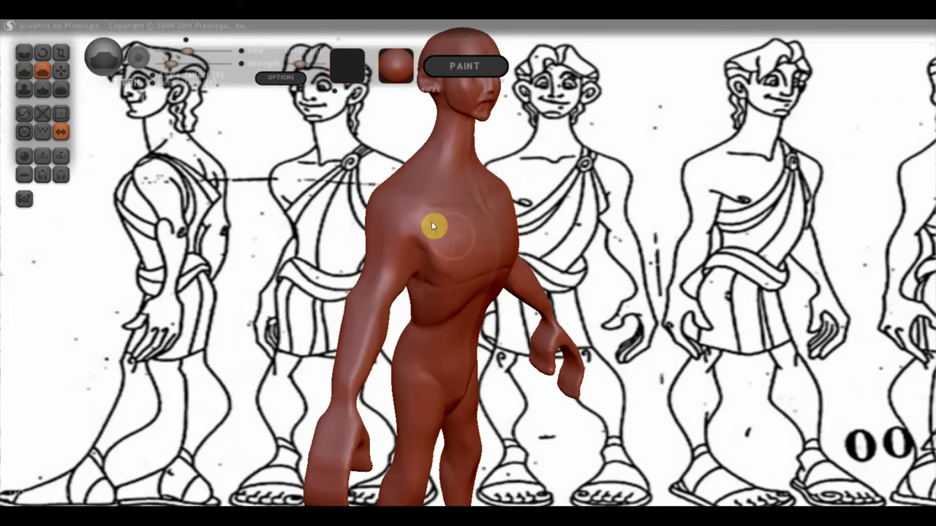
right_click_drag(418, 223, 462, 232)
Inspect the torso from three-quarter and both side profiles, swapping between brushes.
left_click(24, 52)
right_click_drag(338, 188, 288, 198)
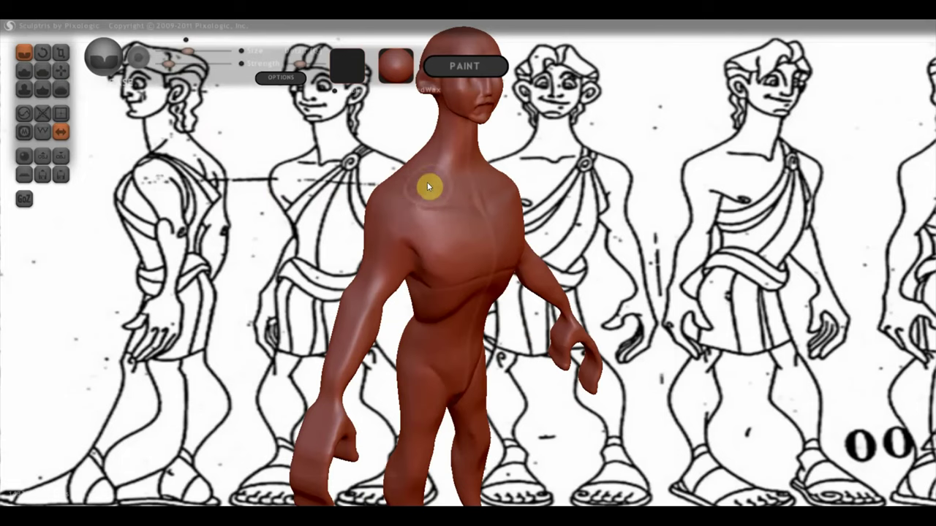
mouse_move(449, 186)
right_mouse_down()
mouse_move(560, 192)
mouse_move(553, 182)
mouse_move(497, 220)
right_mouse_up()
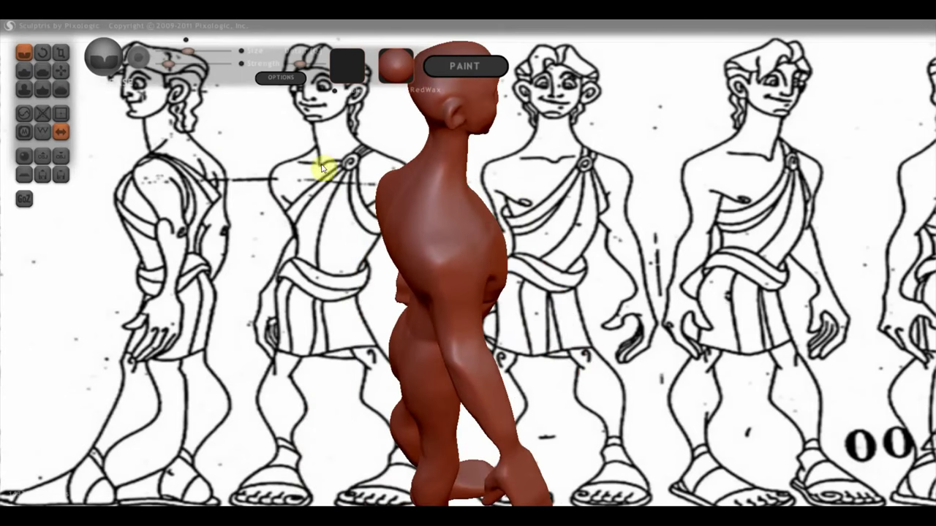
mouse_move(293, 180)
right_mouse_down()
mouse_move(455, 212)
mouse_move(417, 177)
mouse_move(424, 168)
mouse_move(378, 156)
mouse_move(303, 180)
mouse_move(354, 172)
right_mouse_up()
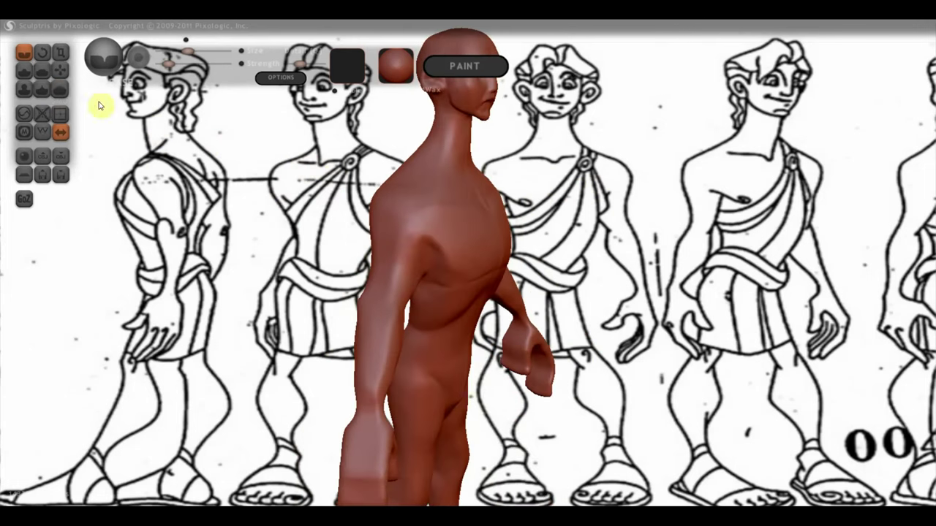
left_click(25, 71)
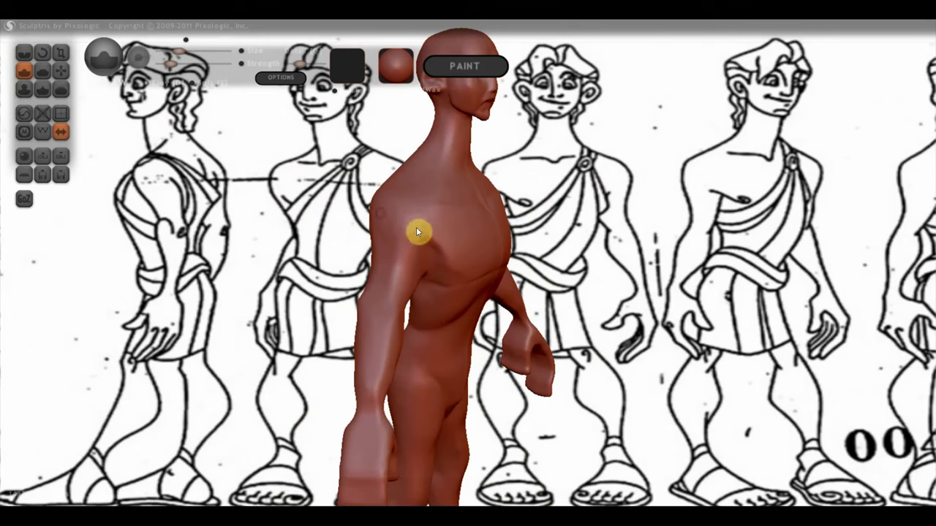
right_click_drag(416, 232, 389, 198)
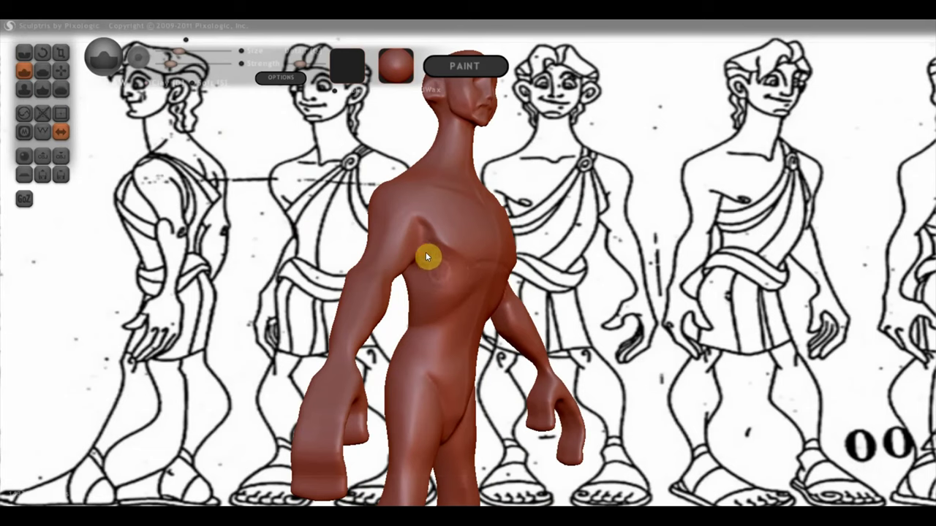
Deepen the crease between chest and armpit, then zoom in on the torso.
left_click(24, 53)
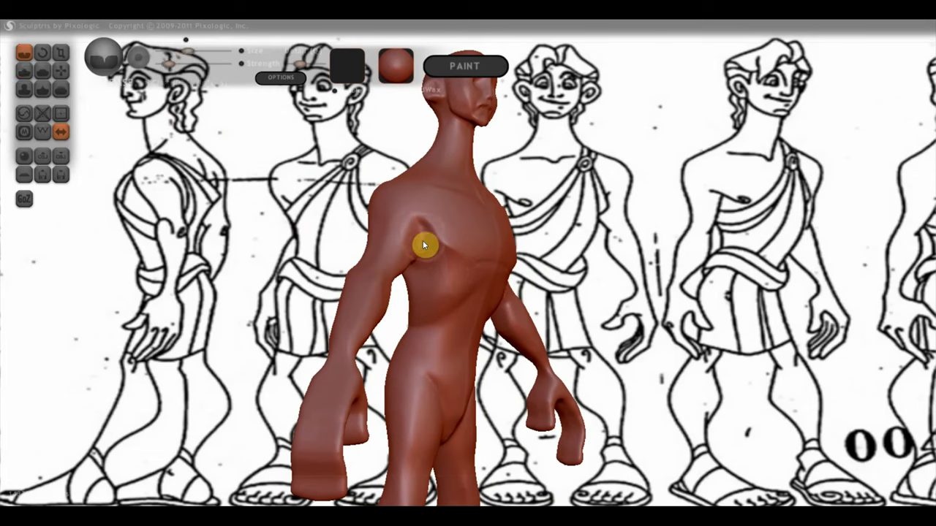
left_click_drag(460, 272, 449, 268)
mouse_move(412, 272)
right_mouse_down()
mouse_move(285, 286)
mouse_move(334, 271)
mouse_move(424, 278)
right_mouse_up()
scroll(385, 277, "up", 3)
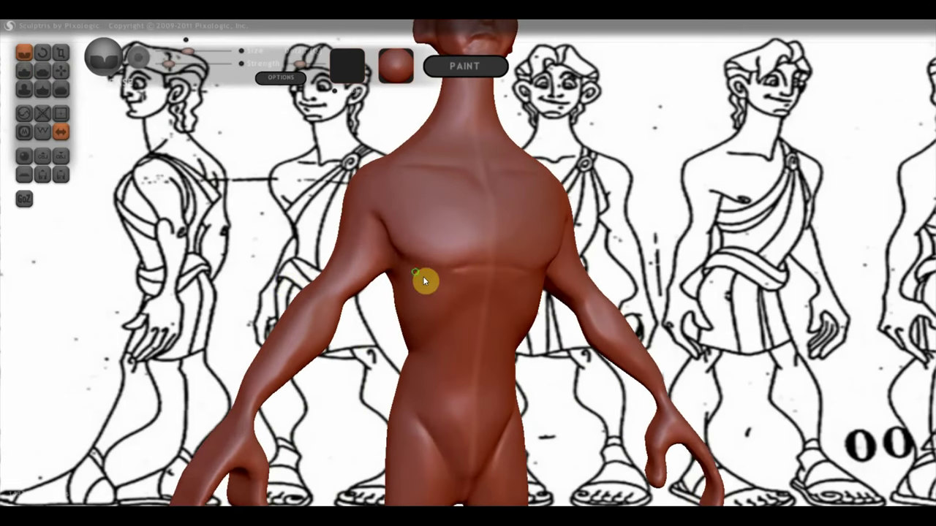
left_click(22, 71)
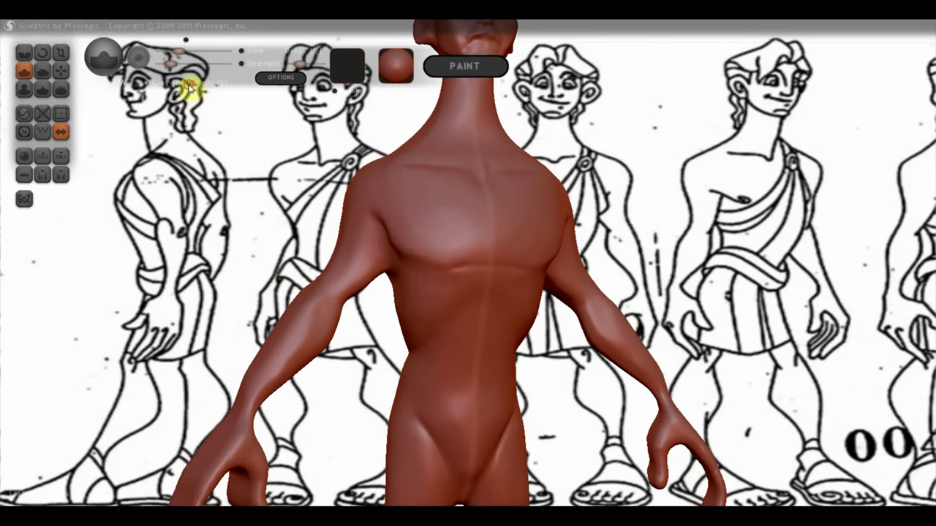
scroll(219, 146, "up", 3)
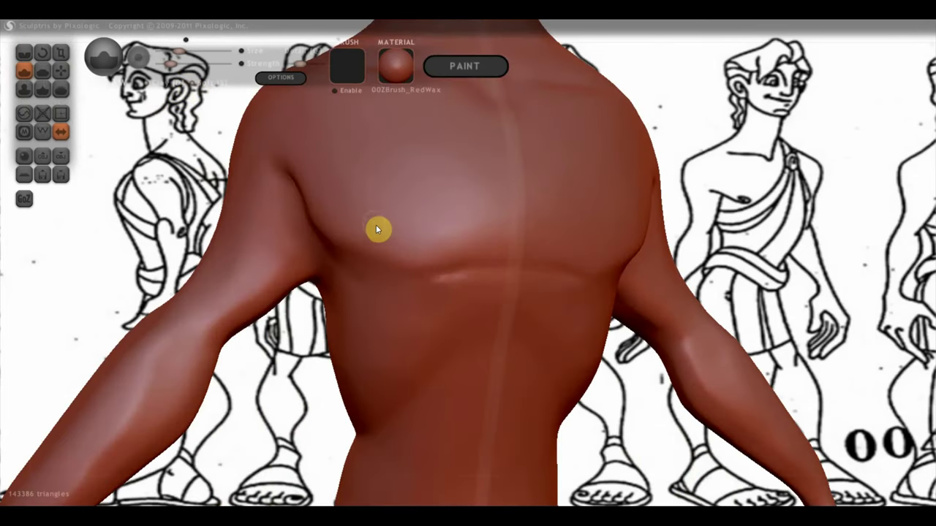
Draw pectoral creases and small nipple bumps on both sides of the chest, then orbit to check.
scroll(386, 225, "up", 1)
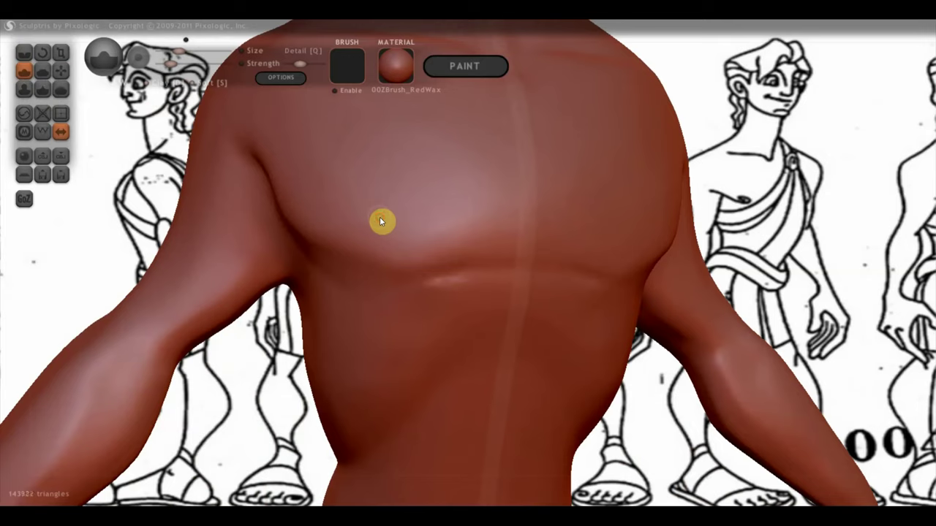
left_click_drag(387, 205, 408, 224)
left_click_drag(368, 248, 328, 239)
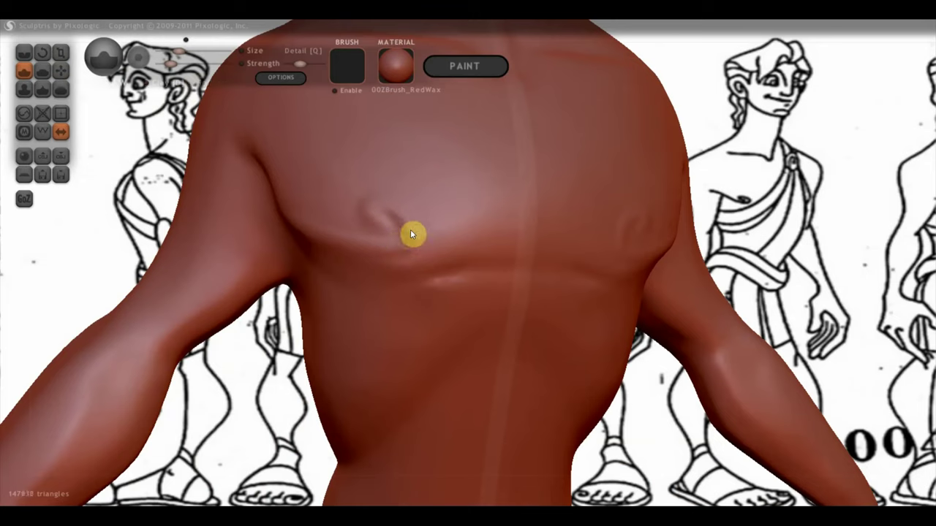
left_click_drag(351, 241, 282, 202)
mouse_move(235, 132)
right_mouse_down()
mouse_move(317, 217)
mouse_move(370, 221)
mouse_move(386, 234)
right_mouse_up()
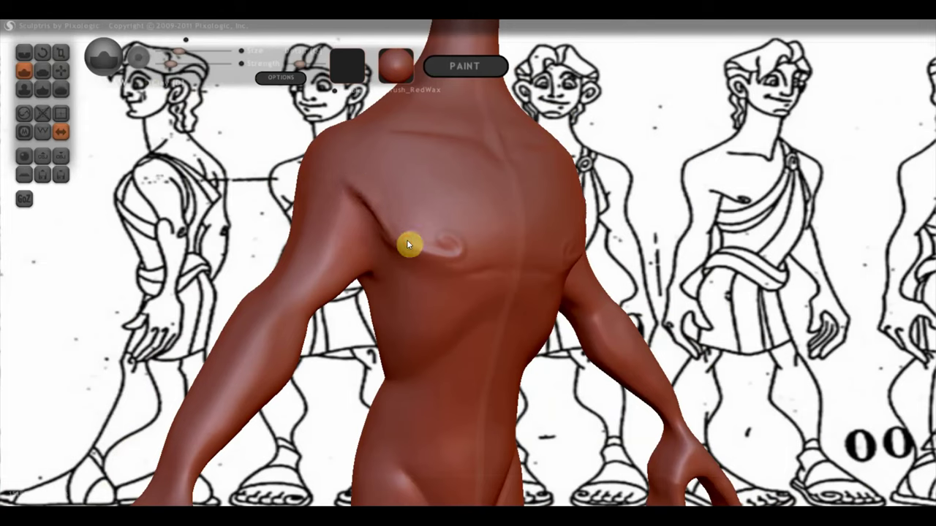
right_click_drag(368, 219, 434, 275)
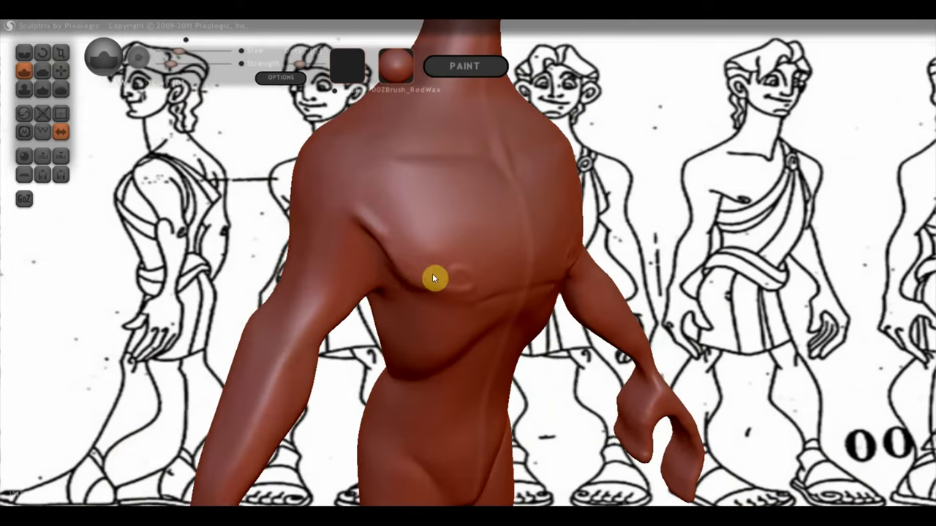
Select the Grab brush and orbit the figure from side to a frontal torso view.
left_click(60, 70)
mouse_move(365, 241)
right_mouse_down()
mouse_move(408, 284)
mouse_move(599, 268)
mouse_move(513, 243)
right_mouse_up()
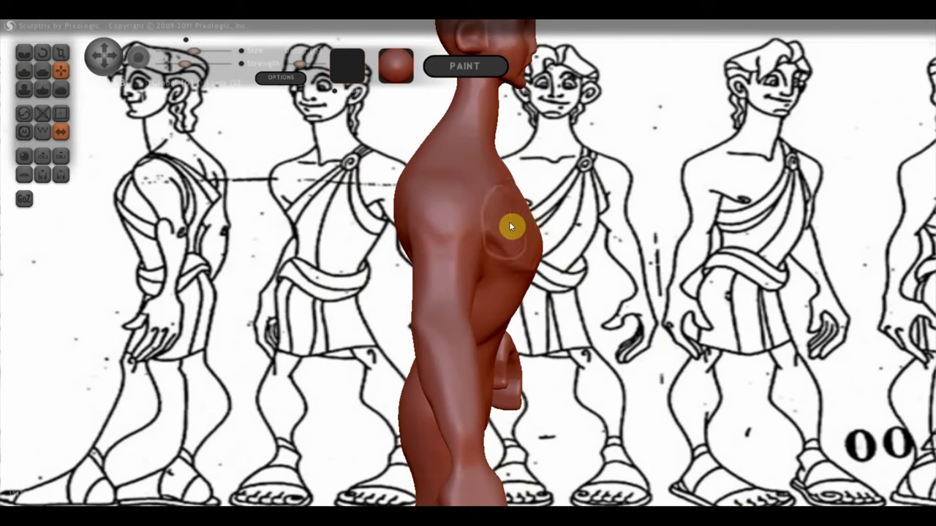
mouse_move(547, 212)
left_mouse_down()
mouse_move(287, 220)
mouse_move(278, 261)
mouse_move(409, 219)
mouse_move(421, 253)
mouse_move(397, 211)
mouse_move(426, 205)
mouse_move(401, 210)
mouse_move(432, 187)
mouse_move(416, 209)
mouse_move(427, 196)
mouse_move(434, 219)
mouse_move(457, 237)
left_mouse_up()
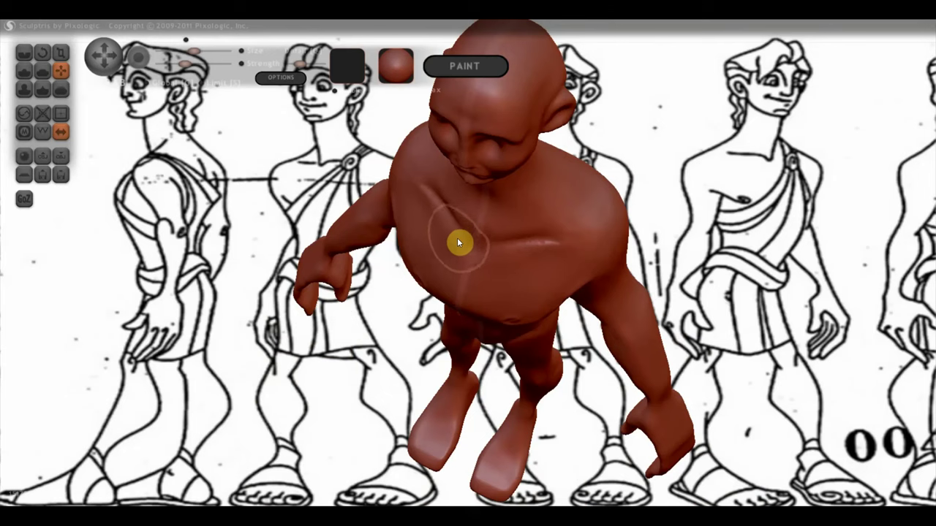
right_click_drag(453, 234, 554, 144)
mouse_move(416, 231)
right_mouse_down()
mouse_move(463, 217)
mouse_move(387, 208)
right_mouse_up()
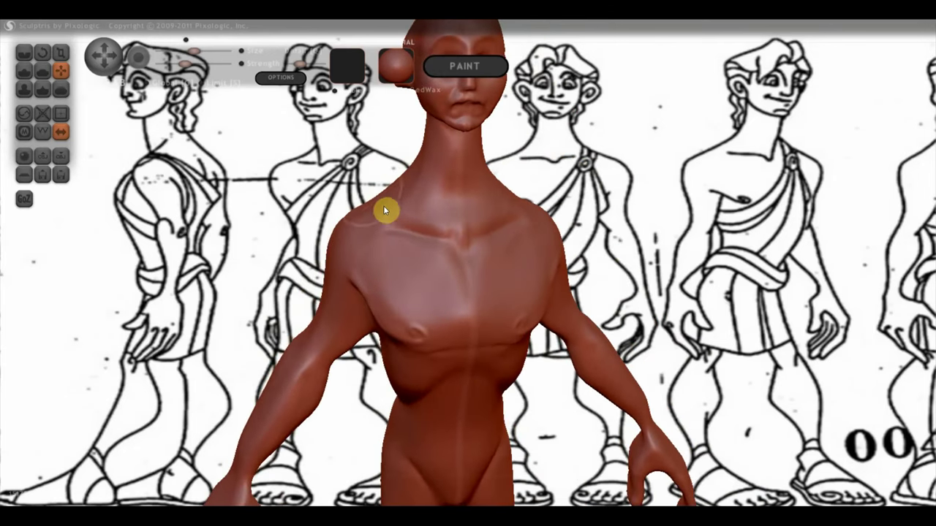
With an enlarged Draw brush, deepen the collarbone grooves from the neck toward the shoulder.
left_click(24, 71)
mouse_move(428, 233)
right_mouse_down()
mouse_move(430, 246)
mouse_move(436, 234)
right_mouse_up()
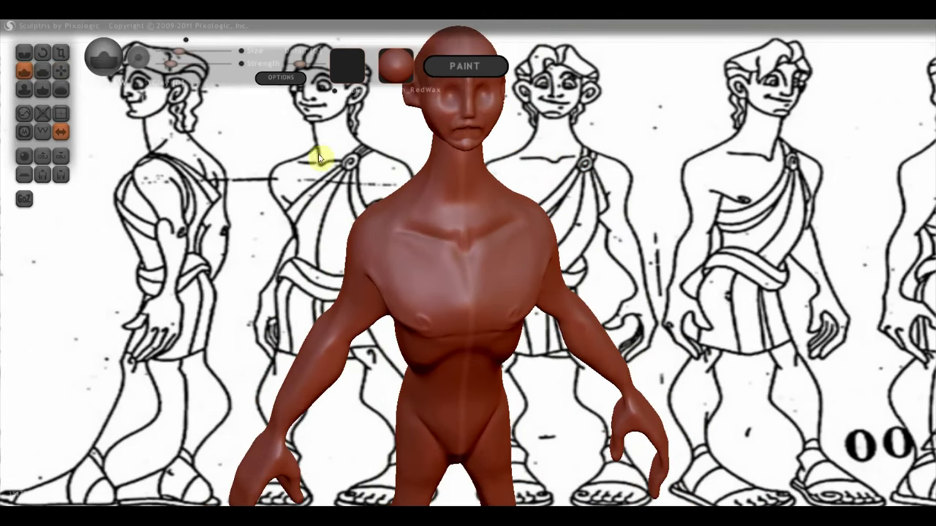
left_click_drag(179, 51, 188, 51)
scroll(441, 212, "up", 2)
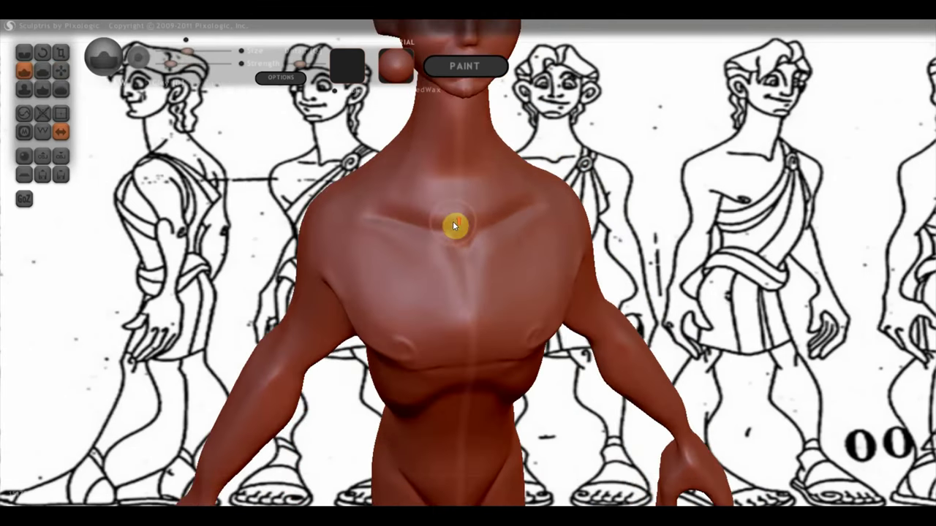
left_click_drag(451, 217, 341, 196)
mouse_move(408, 182)
left_mouse_down()
mouse_move(472, 223)
mouse_move(462, 236)
mouse_move(445, 219)
mouse_move(457, 223)
left_mouse_up()
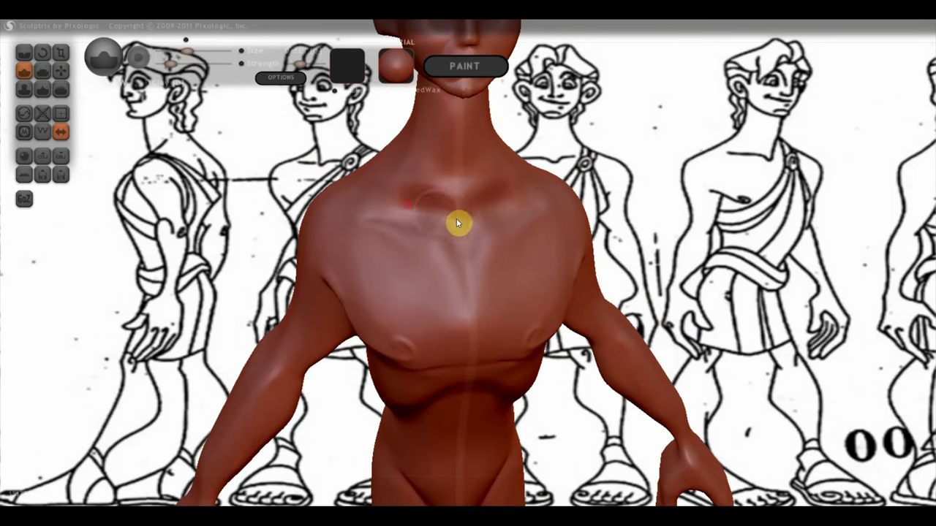
Orbit around the head and torso and select the Grab brush.
mouse_move(401, 215)
right_mouse_down()
mouse_move(393, 273)
mouse_move(395, 223)
right_mouse_up()
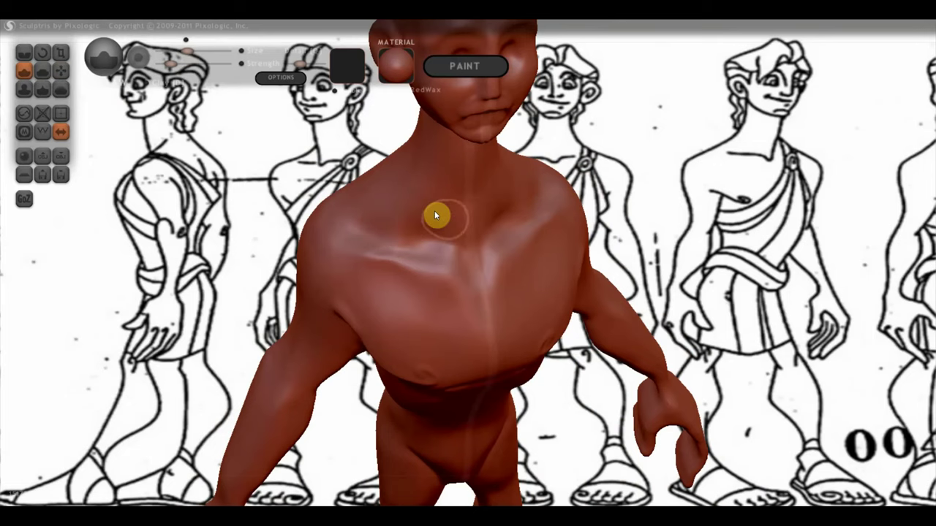
mouse_move(359, 263)
right_mouse_down()
mouse_move(422, 257)
mouse_move(351, 216)
mouse_move(389, 230)
mouse_move(363, 209)
mouse_move(395, 217)
right_mouse_up()
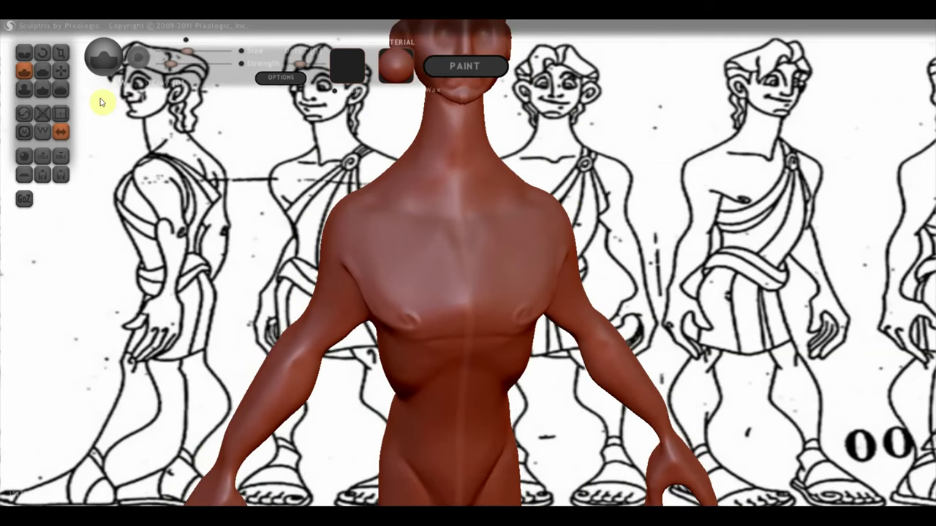
left_click(60, 70)
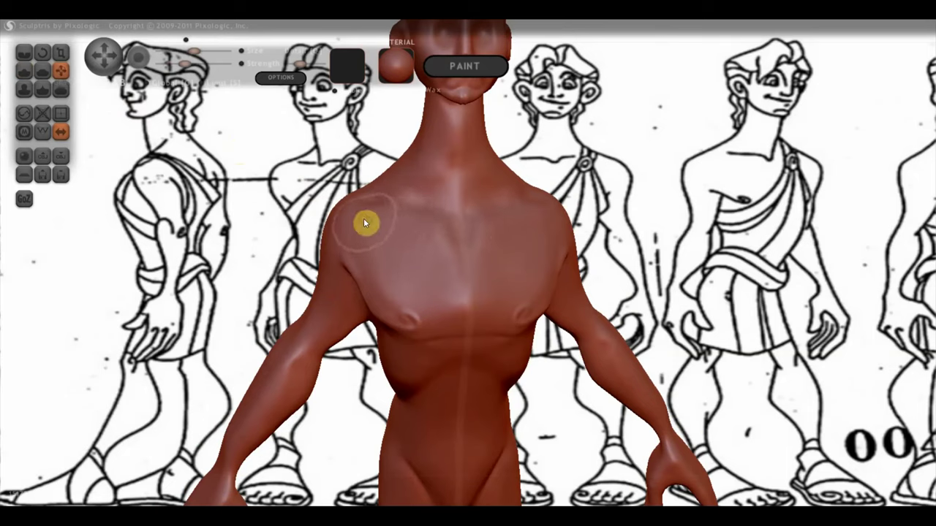
mouse_move(455, 231)
right_mouse_down()
mouse_move(454, 217)
mouse_move(535, 205)
mouse_move(619, 215)
right_mouse_up()
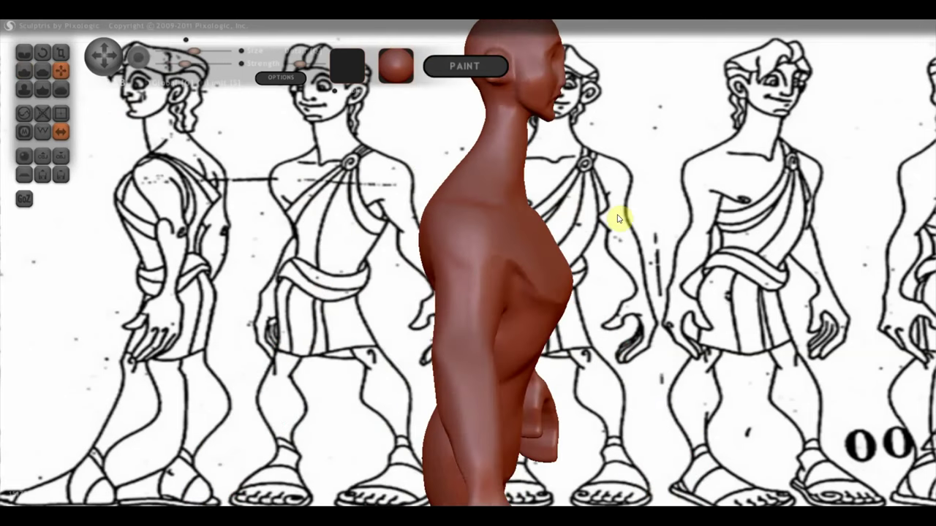
Zoom to a front view of the head and reshape the chin and jaw symmetrically with Grab.
scroll(643, 211, "down", 2)
scroll(642, 218, "down", 2)
scroll(628, 191, "up", 3)
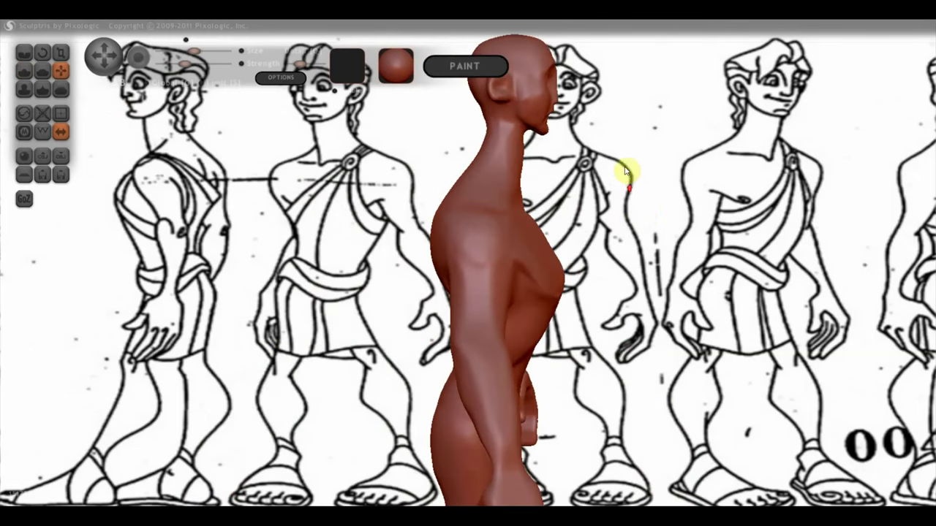
right_click_drag(644, 135, 568, 254, "alt")
scroll(569, 254, "up", 3)
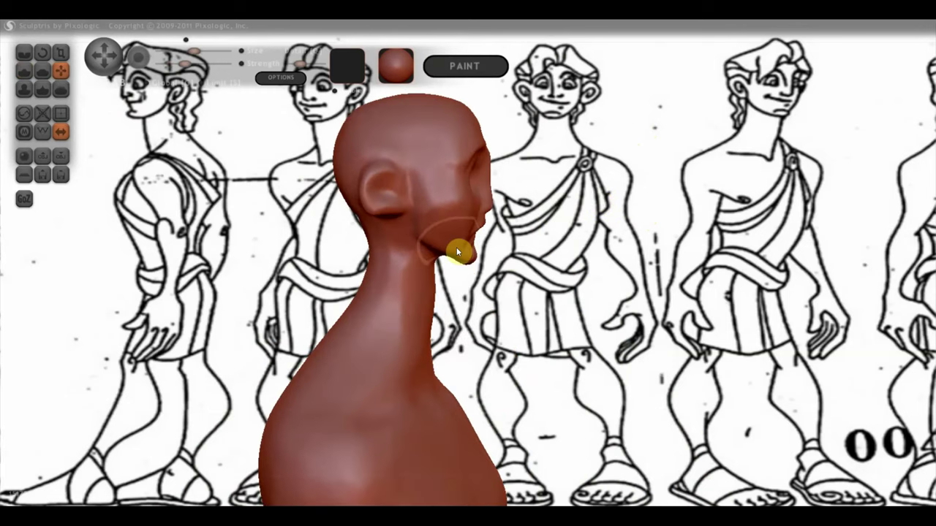
right_click_drag(446, 259, 271, 255)
mouse_move(375, 244)
left_mouse_down()
mouse_move(379, 265)
mouse_move(364, 214)
mouse_move(344, 187)
mouse_move(328, 193)
mouse_move(355, 215)
left_mouse_up()
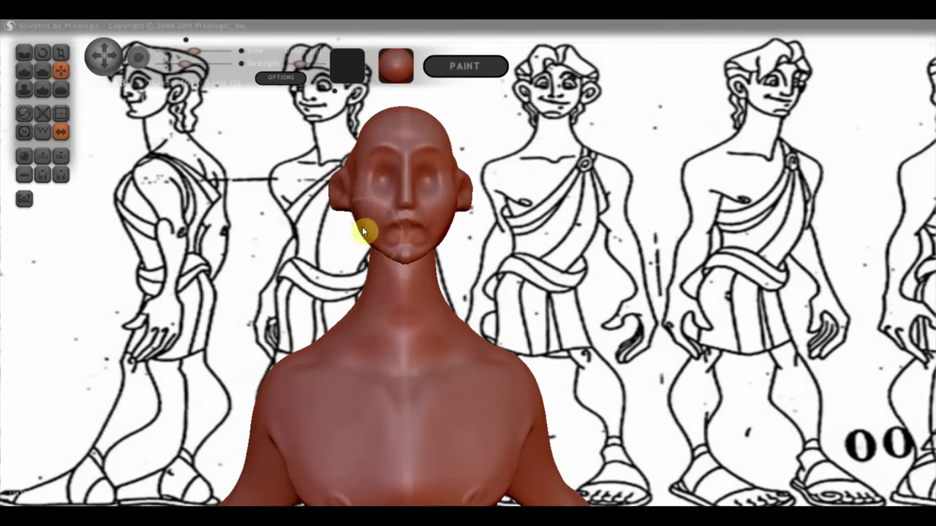
Check the jaw in three-quarter and profile views, then select the Draw brush.
mouse_move(413, 219)
left_mouse_down()
mouse_move(476, 234)
mouse_move(539, 219)
mouse_move(439, 226)
mouse_move(405, 208)
mouse_move(398, 209)
mouse_move(416, 231)
mouse_move(401, 234)
left_mouse_up()
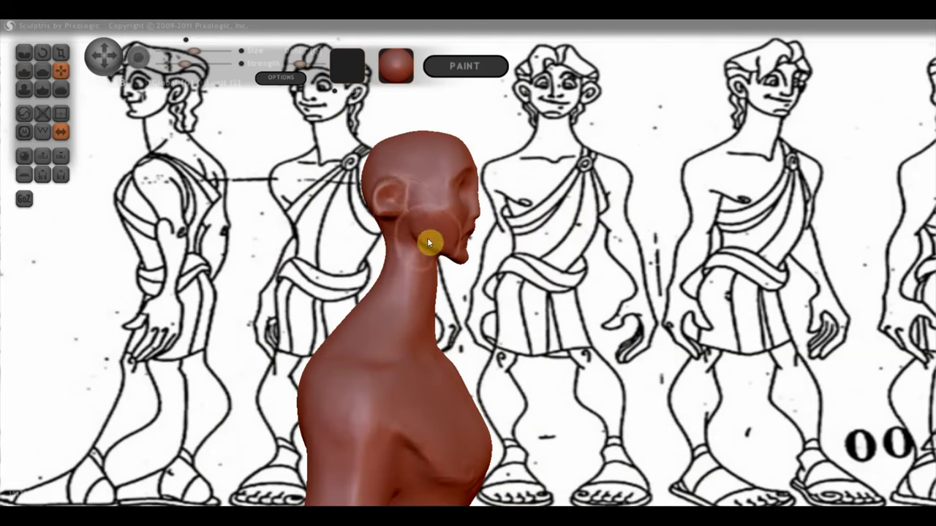
scroll(450, 264, "up", 2)
mouse_move(462, 265)
left_mouse_down()
mouse_move(485, 198)
mouse_move(538, 193)
mouse_move(529, 255)
mouse_move(495, 265)
left_mouse_up()
mouse_move(437, 337)
right_mouse_down()
mouse_move(387, 313)
mouse_move(328, 324)
right_mouse_up()
left_click(20, 68)
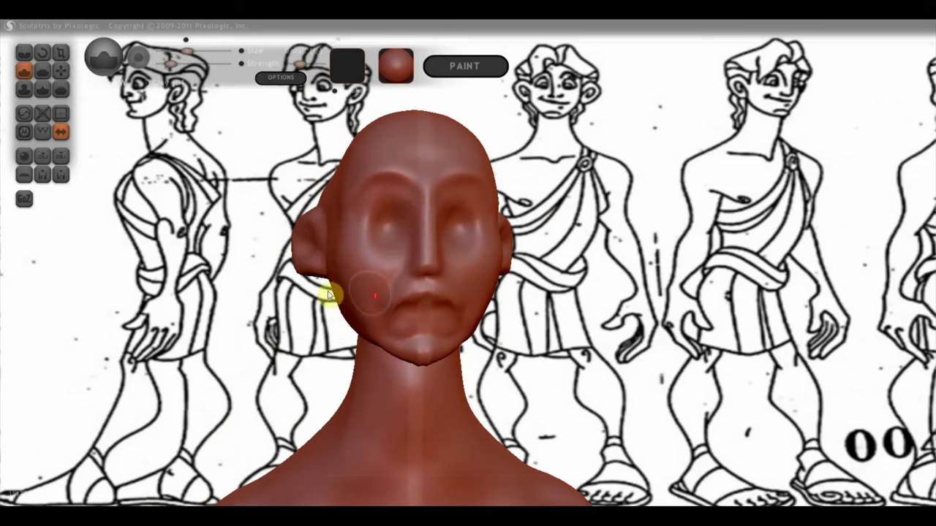
scroll(369, 293, "up", 2)
scroll(433, 234, "up", 3)
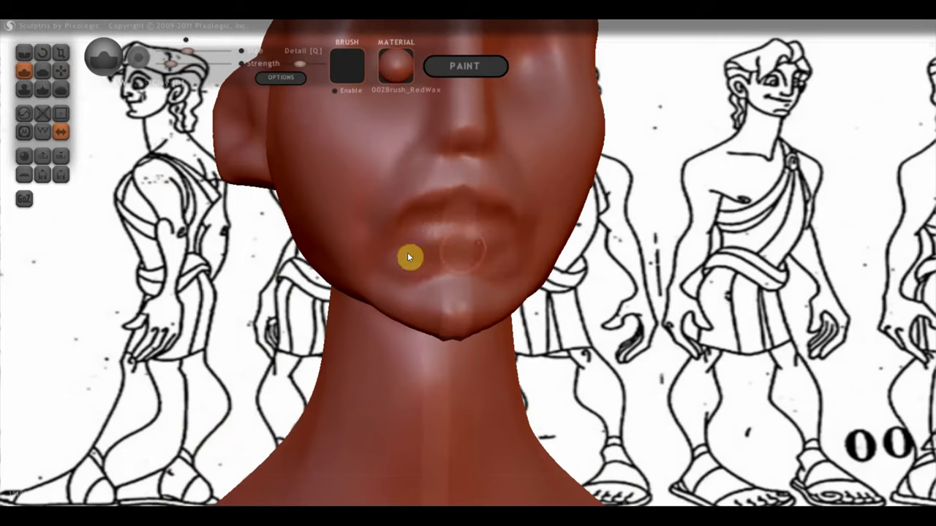
Build the lower lip up into a fuller, rounded shape, then select the Flatten brush.
left_click(427, 267)
mouse_move(500, 271)
left_mouse_down()
mouse_move(421, 236)
mouse_move(495, 237)
mouse_move(429, 246)
left_mouse_up()
mouse_move(416, 243)
right_mouse_down()
mouse_move(535, 246)
mouse_move(512, 252)
right_mouse_up()
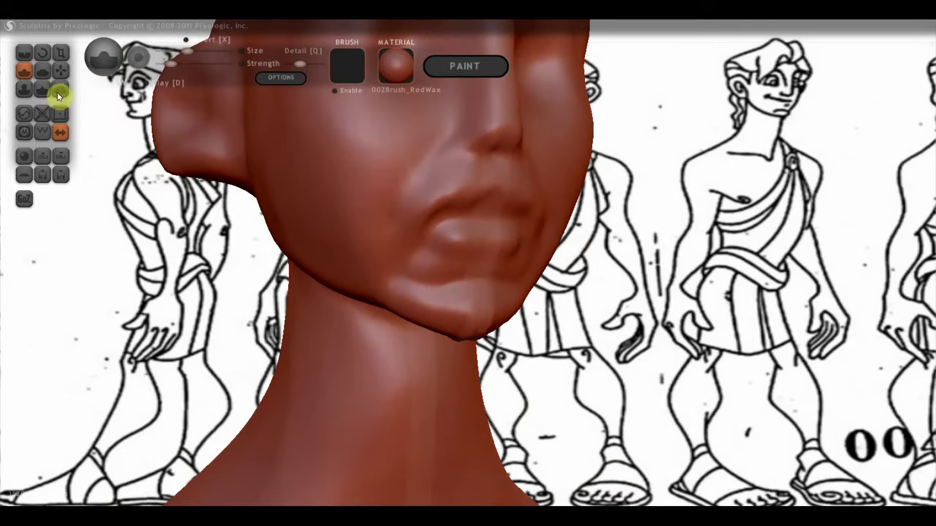
mouse_move(469, 252)
left_mouse_down()
mouse_move(459, 251)
mouse_move(476, 249)
mouse_move(442, 236)
mouse_move(469, 262)
left_mouse_up()
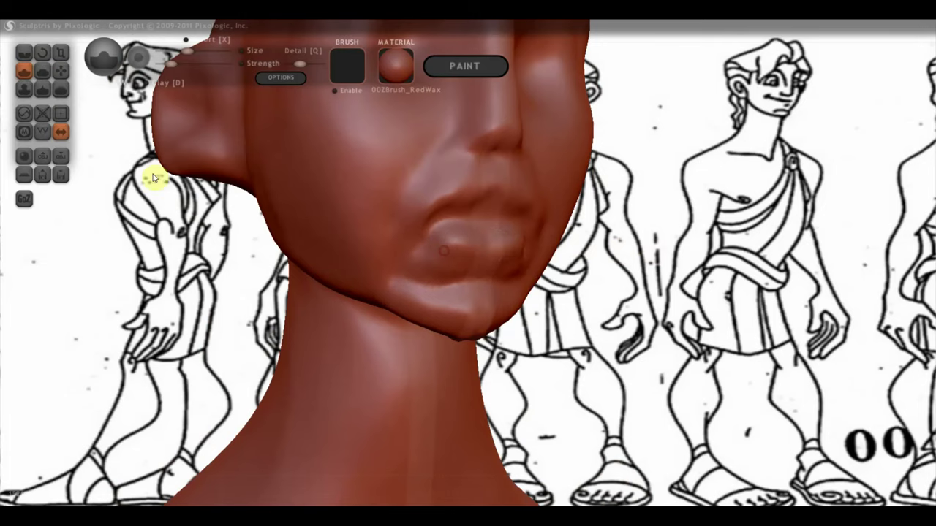
left_click(42, 71)
scroll(431, 276, "up", 2)
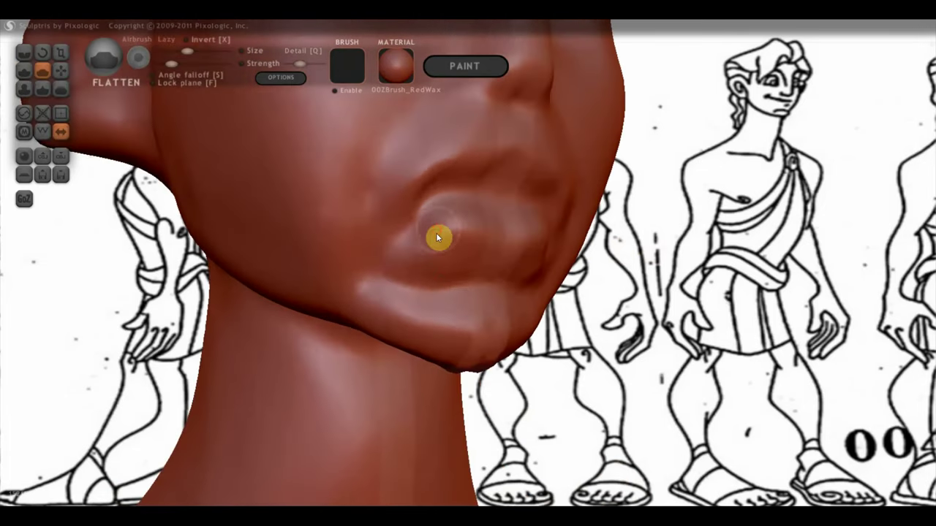
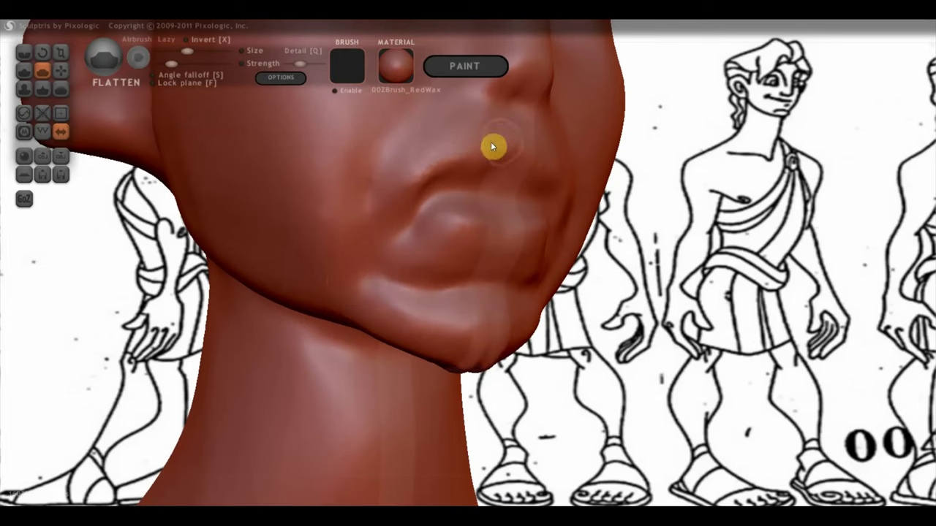
Sharpen the line between the lips with the Draw brush.
left_click(26, 70)
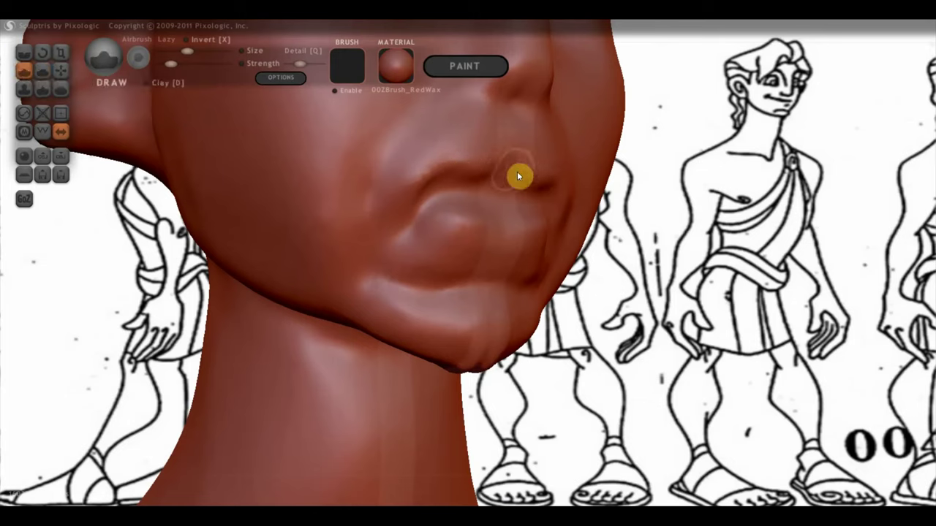
mouse_move(526, 170)
left_mouse_down()
mouse_move(444, 169)
mouse_move(517, 174)
left_mouse_up()
mouse_move(443, 203)
right_mouse_down()
mouse_move(351, 211)
mouse_move(374, 206)
right_mouse_up()
mouse_move(487, 246)
right_mouse_down()
mouse_move(518, 249)
mouse_move(492, 222)
mouse_move(466, 215)
mouse_move(494, 208)
mouse_move(446, 201)
right_mouse_up()
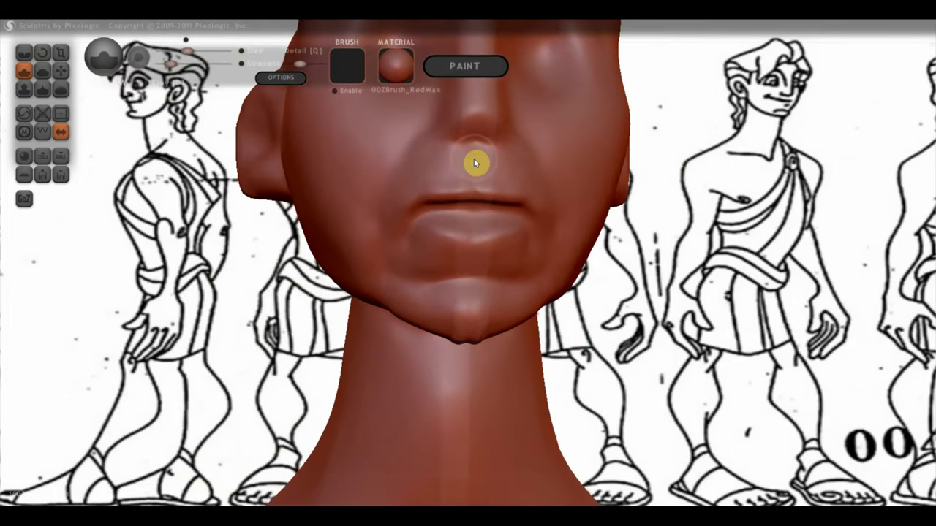
Zoom in and tilt the head to reshape the bump on the nose.
scroll(476, 163, "up", 2)
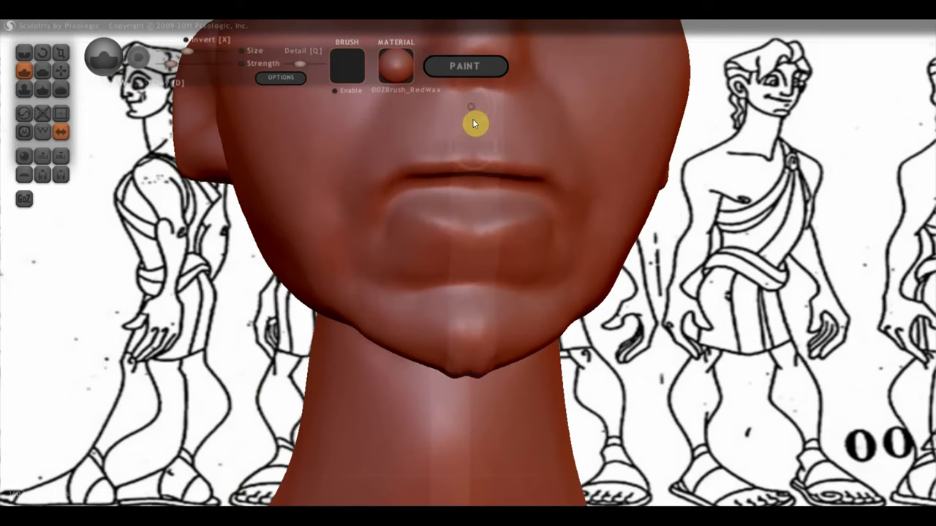
mouse_move(512, 155)
right_mouse_down()
mouse_move(595, 292)
mouse_move(612, 246)
mouse_move(564, 234)
mouse_move(555, 211)
mouse_move(712, 226)
right_mouse_up()
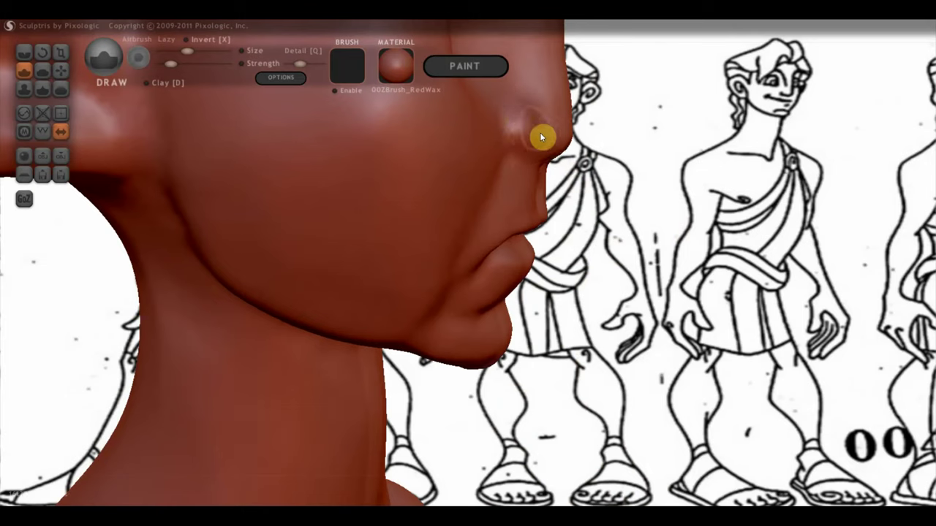
mouse_move(541, 138)
left_mouse_down()
mouse_move(548, 157)
mouse_move(535, 130)
mouse_move(554, 152)
mouse_move(414, 171)
mouse_move(424, 169)
left_mouse_up()
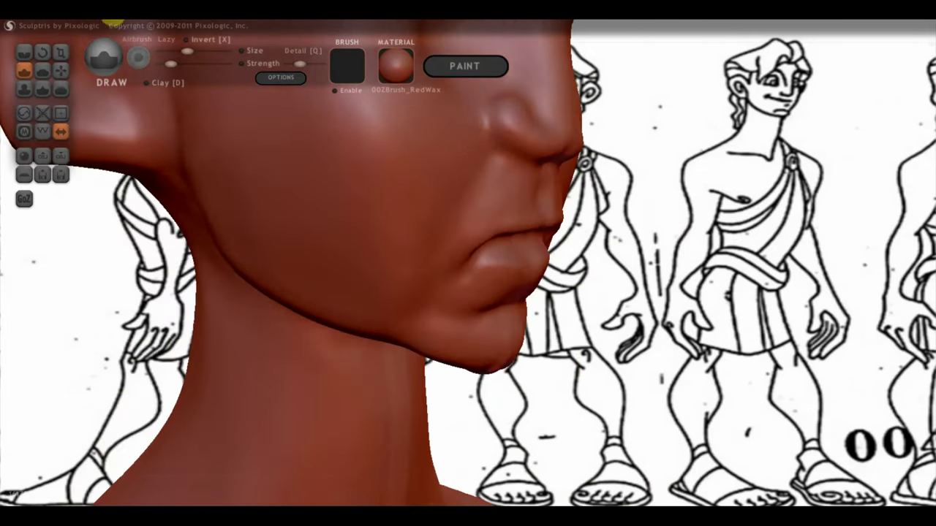
Flatten the bump on the nose bridge from a profile view.
left_click(42, 70)
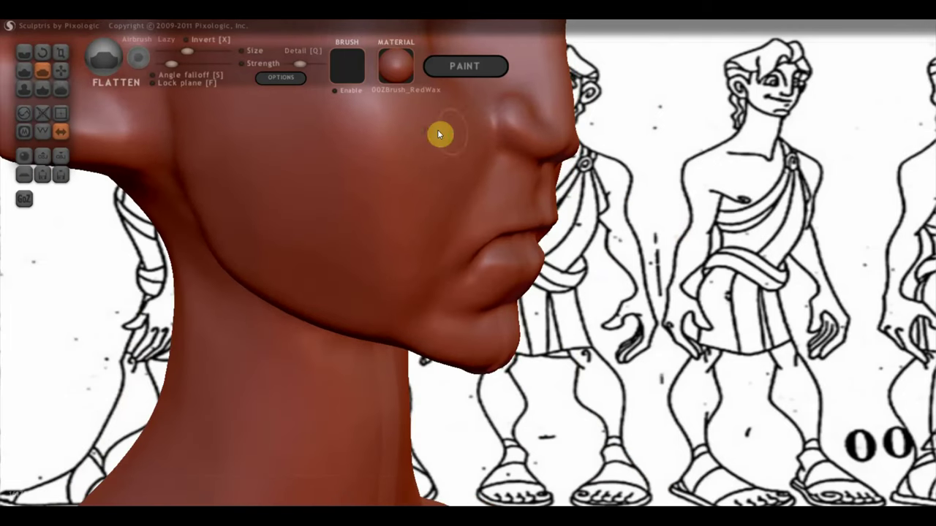
right_click_drag(438, 134, 514, 132)
mouse_move(504, 150)
left_mouse_down()
mouse_move(529, 163)
mouse_move(501, 131)
mouse_move(532, 163)
left_mouse_up()
mouse_move(502, 130)
right_mouse_down()
mouse_move(521, 171)
mouse_move(392, 176)
mouse_move(328, 204)
mouse_move(344, 223)
right_mouse_up()
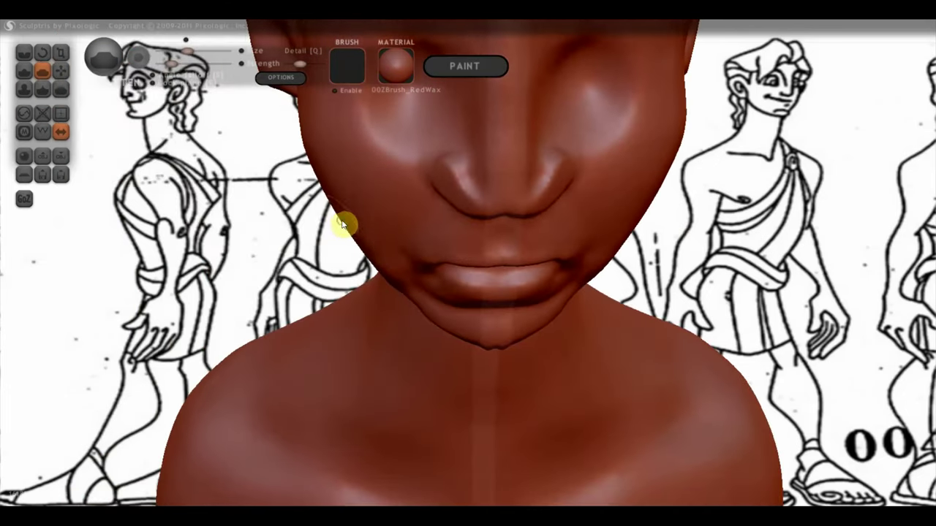
Use Grab to pull the nostrils and the nose tip lower and rounder.
left_click(61, 71)
mouse_move(488, 144)
left_mouse_down()
mouse_move(434, 187)
mouse_move(463, 174)
mouse_move(455, 188)
mouse_move(476, 180)
mouse_move(461, 198)
mouse_move(497, 202)
mouse_move(476, 206)
left_mouse_up()
scroll(502, 207, "up", 2)
mouse_move(516, 183)
left_mouse_down()
mouse_move(527, 203)
mouse_move(493, 194)
mouse_move(458, 157)
mouse_move(470, 171)
mouse_move(463, 140)
left_mouse_up()
mouse_move(465, 116)
right_mouse_down()
mouse_move(610, 114)
mouse_move(574, 119)
mouse_move(622, 110)
right_mouse_up()
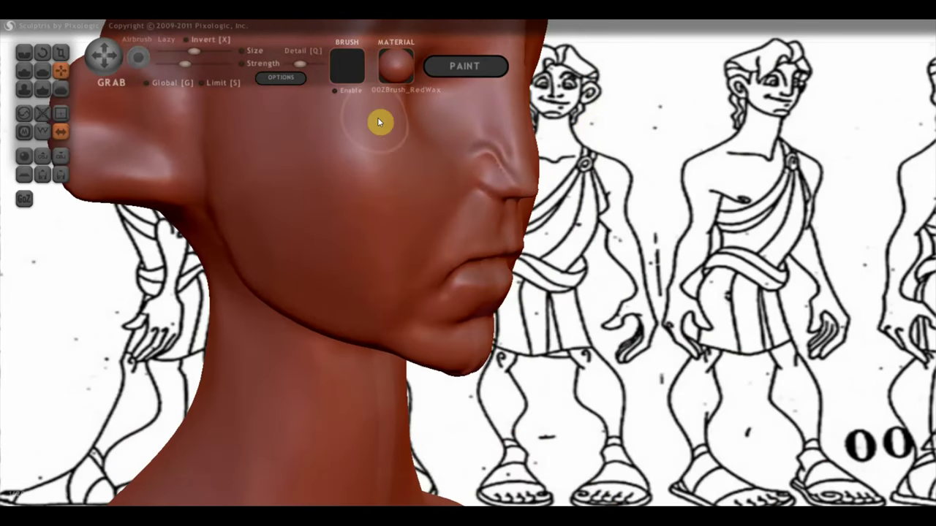
mouse_move(439, 142)
right_mouse_down()
mouse_move(487, 163)
mouse_move(481, 178)
right_mouse_up()
Carve a crease around the nostril wing with the Crease brush at slightly higher strength.
left_click(24, 53)
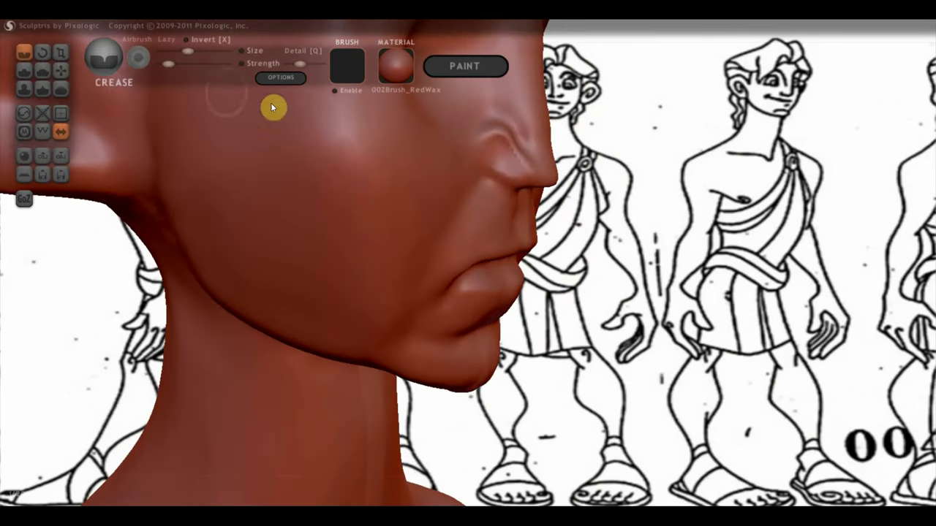
left_click_drag(168, 64, 173, 64)
right_click_drag(488, 160, 534, 176)
left_click_drag(533, 175, 469, 180)
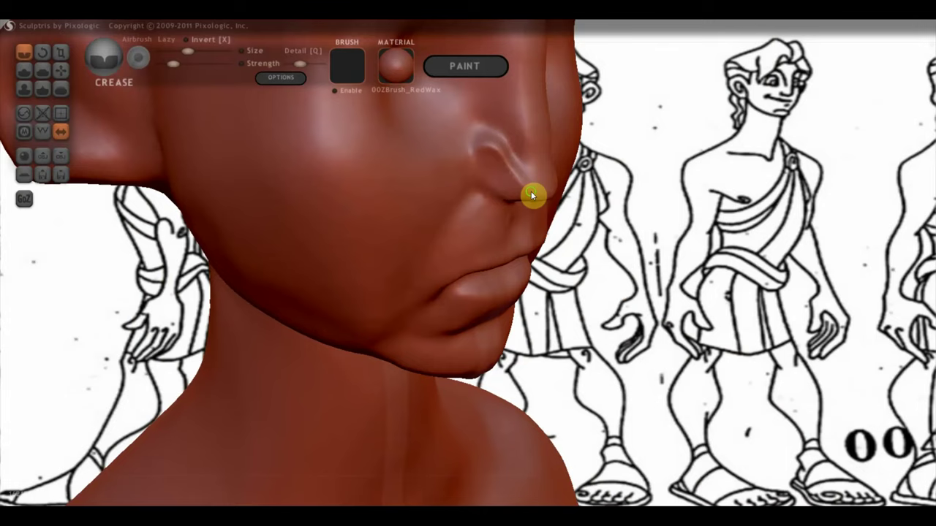
right_click_drag(533, 194, 487, 161)
Raise the crease strength further, deepen the fold beside the nose wing, then soften it.
left_click(189, 63)
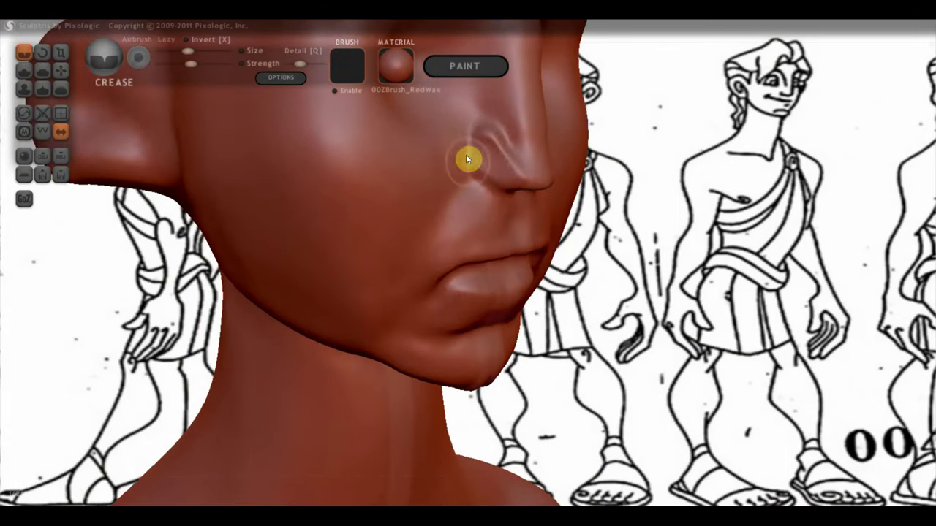
left_click_drag(437, 123, 457, 158)
mouse_move(429, 122)
right_mouse_down()
mouse_move(456, 146)
mouse_move(478, 211)
mouse_move(470, 148)
right_mouse_up()
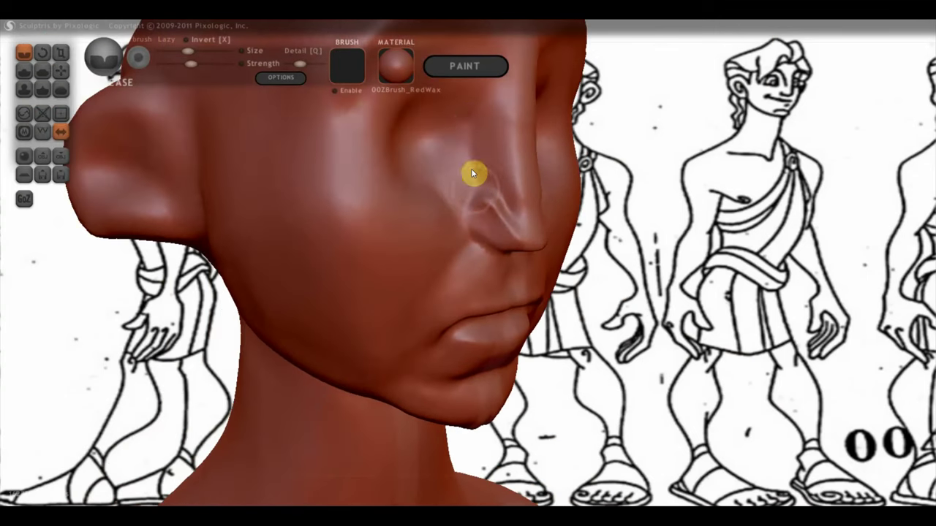
left_click_drag(463, 158, 411, 211)
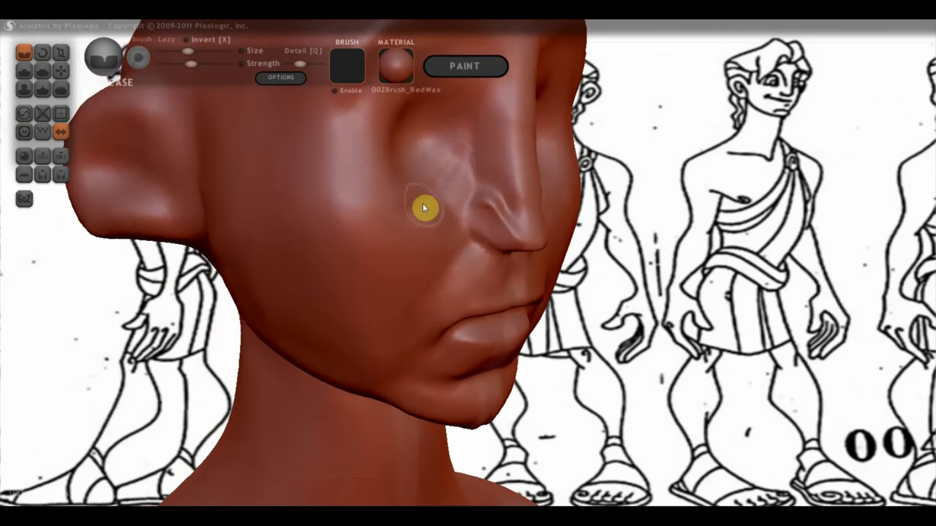
right_click_drag(433, 195, 424, 224)
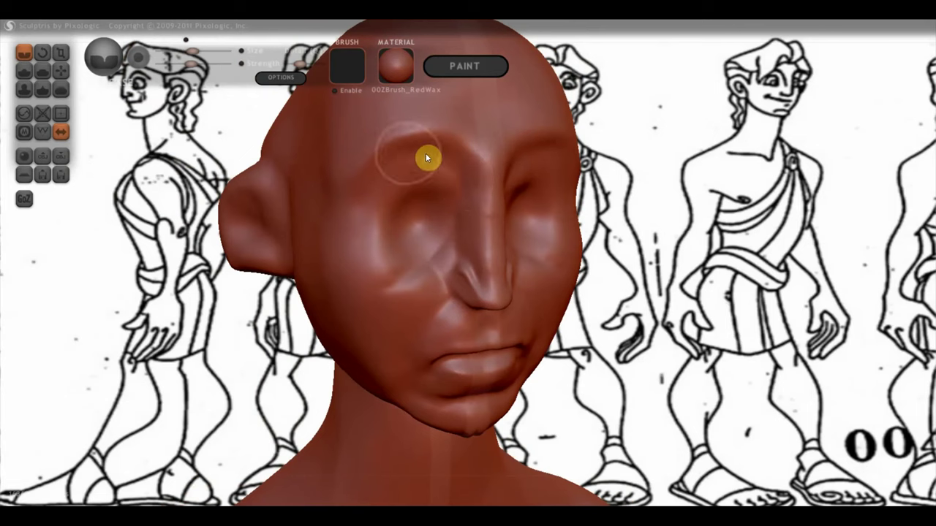
mouse_move(388, 195)
right_mouse_down("alt")
mouse_move(349, 221)
mouse_move(351, 206)
mouse_move(302, 204)
mouse_move(383, 197)
mouse_move(377, 280)
right_mouse_up("alt")
scroll(376, 280, "down", 2)
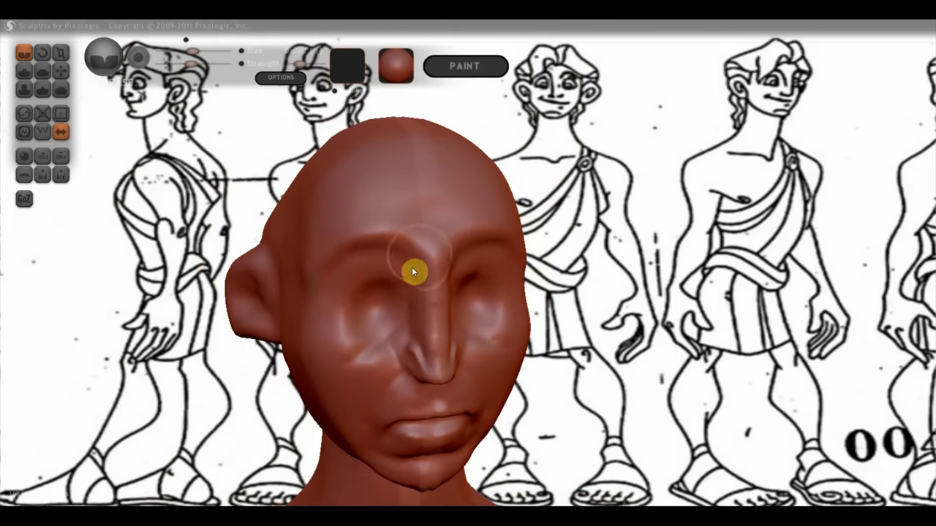
mouse_move(355, 224)
right_mouse_down()
mouse_move(463, 309)
mouse_move(445, 257)
right_mouse_up()
scroll(393, 273, "up", 2)
scroll(393, 273, "up", 2)
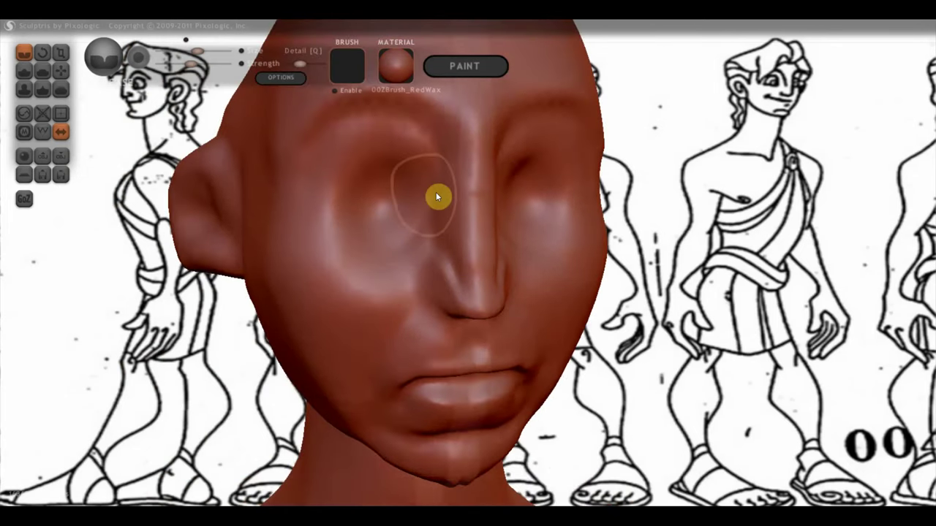
Try the Grab and Flatten brushes while turning the head between profile and front views.
left_click(52, 69)
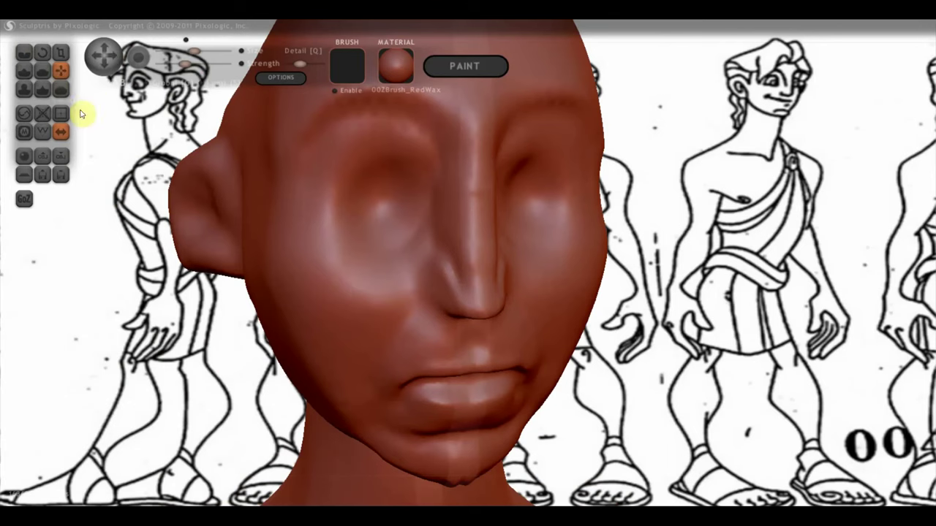
right_click_drag(138, 192, 240, 197)
scroll(307, 221, "up", 2)
right_click_drag(306, 221, 484, 241)
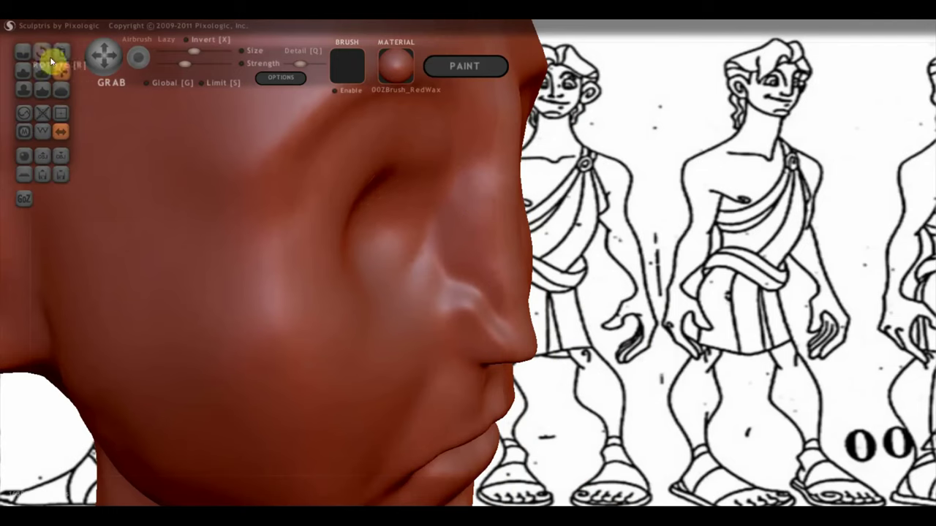
left_click(35, 75)
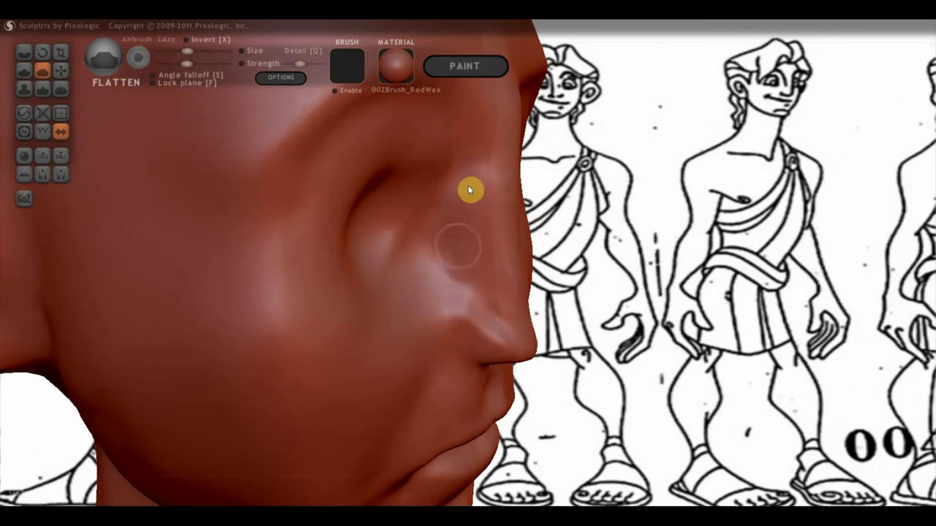
right_click_drag(461, 250, 369, 241)
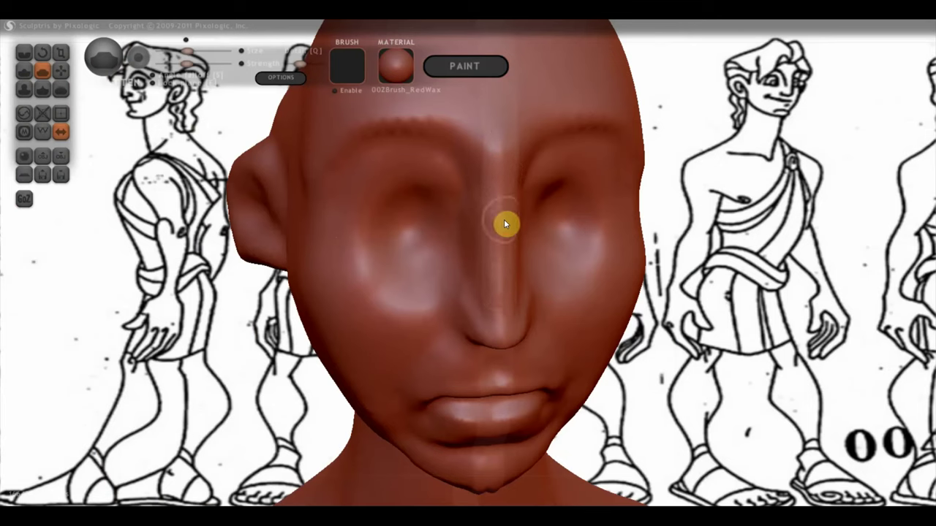
right_click_drag(508, 312, 424, 274)
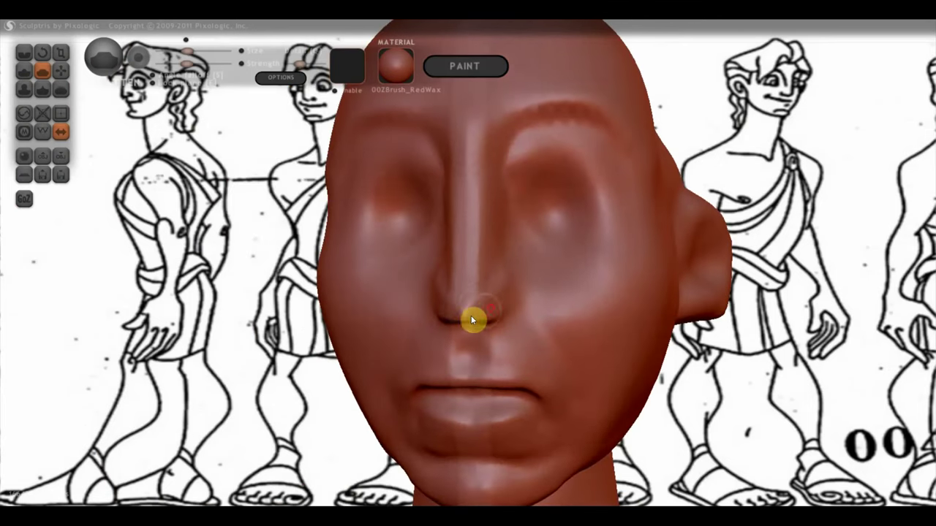
mouse_move(495, 318)
right_mouse_down()
mouse_move(351, 323)
mouse_move(413, 245)
right_mouse_up()
scroll(413, 245, "up", 2)
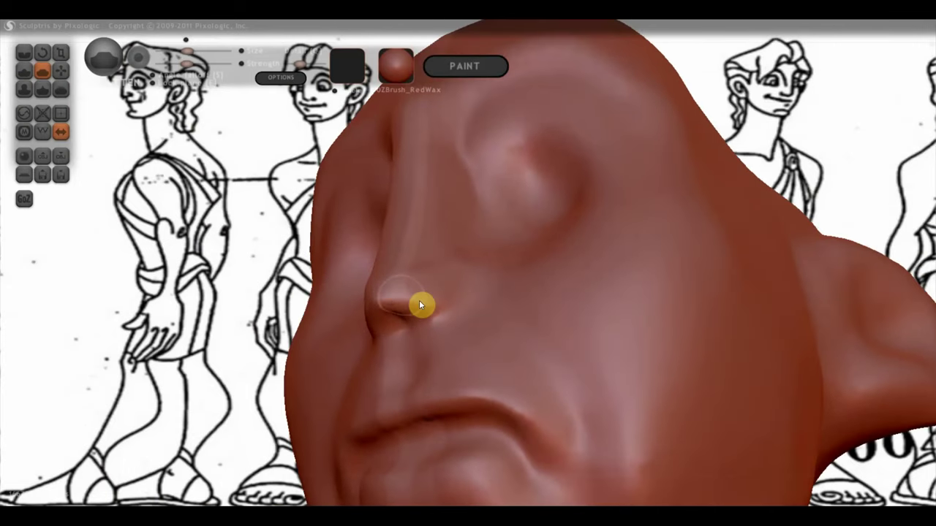
right_click_drag(419, 314, 447, 367)
Touch up the nose tip with the Crease brush.
left_click(24, 52)
right_click_drag(405, 341, 425, 351)
mouse_move(424, 350)
left_mouse_down()
mouse_move(443, 271)
mouse_move(453, 268)
mouse_move(474, 324)
mouse_move(465, 294)
left_mouse_up()
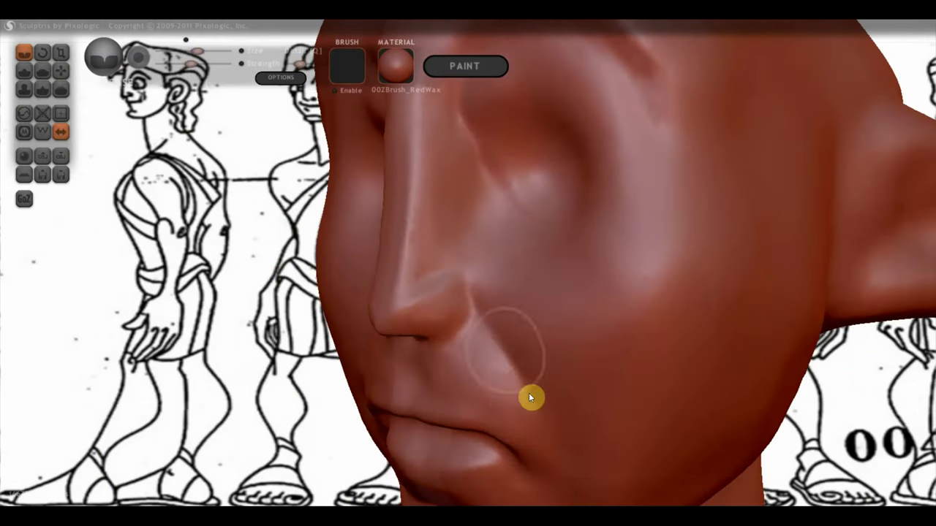
Soften the fold from nose to chin and smooth the eye socket rim.
mouse_move(563, 473)
right_mouse_down()
mouse_move(554, 444)
mouse_move(569, 430)
mouse_move(518, 412)
right_mouse_up()
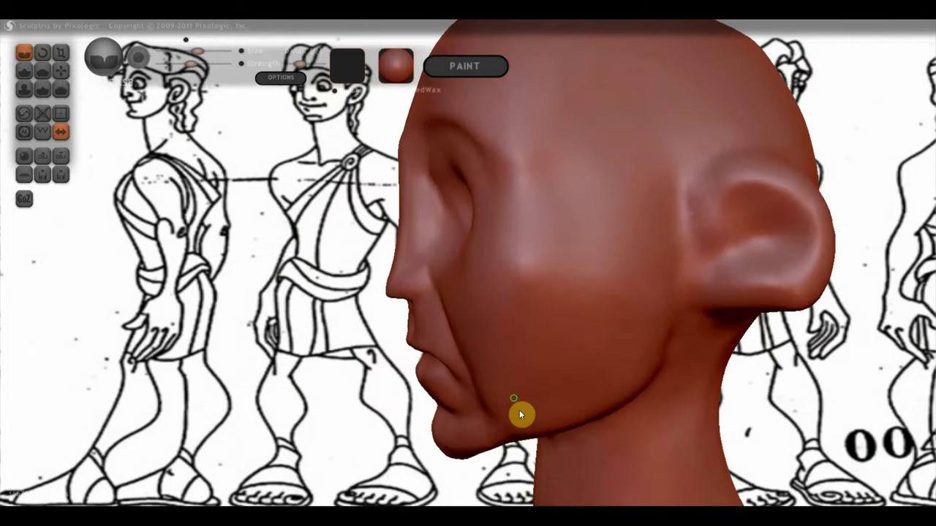
right_click_drag(539, 378, 562, 348)
mouse_move(533, 307)
left_mouse_down()
mouse_move(577, 424)
mouse_move(516, 422)
mouse_move(510, 411)
mouse_move(386, 428)
mouse_move(526, 456)
left_mouse_up()
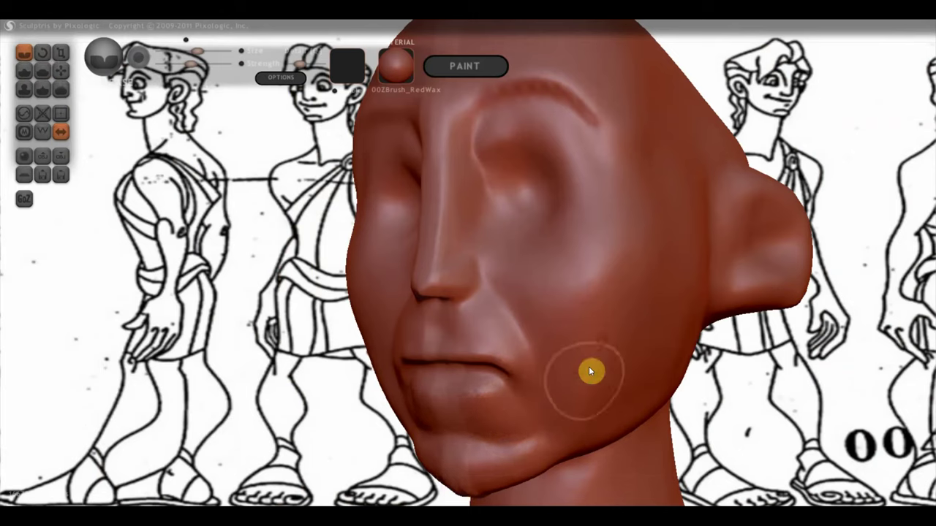
mouse_move(563, 222)
left_mouse_down()
mouse_move(576, 188)
mouse_move(530, 132)
mouse_move(493, 175)
mouse_move(509, 186)
mouse_move(443, 142)
mouse_move(432, 183)
mouse_move(443, 222)
mouse_move(563, 225)
left_mouse_up()
mouse_move(562, 221)
right_mouse_down()
mouse_move(626, 240)
mouse_move(679, 282)
mouse_move(723, 278)
mouse_move(737, 287)
right_mouse_up()
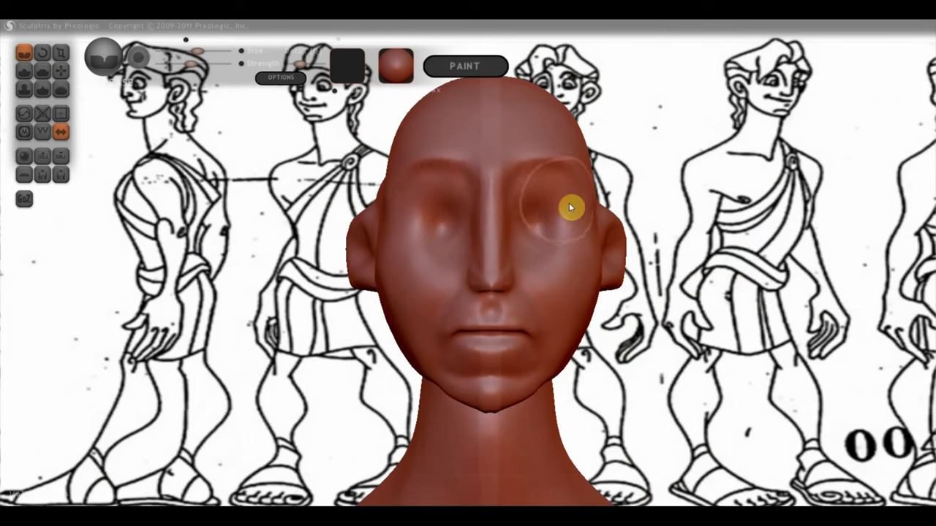
Reshape both eye sockets symmetrically and build up the left socket with the Draw brush.
scroll(555, 202, "down", 3)
mouse_move(474, 311)
left_mouse_down()
mouse_move(454, 279)
mouse_move(433, 270)
mouse_move(394, 311)
left_mouse_up()
left_click(24, 71)
scroll(395, 292, "up", 2)
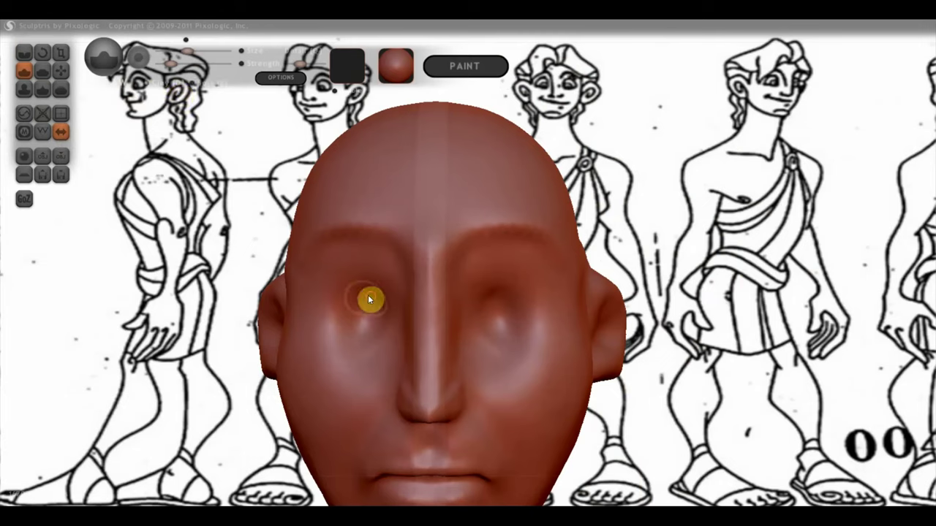
right_click_drag(379, 335, 412, 338)
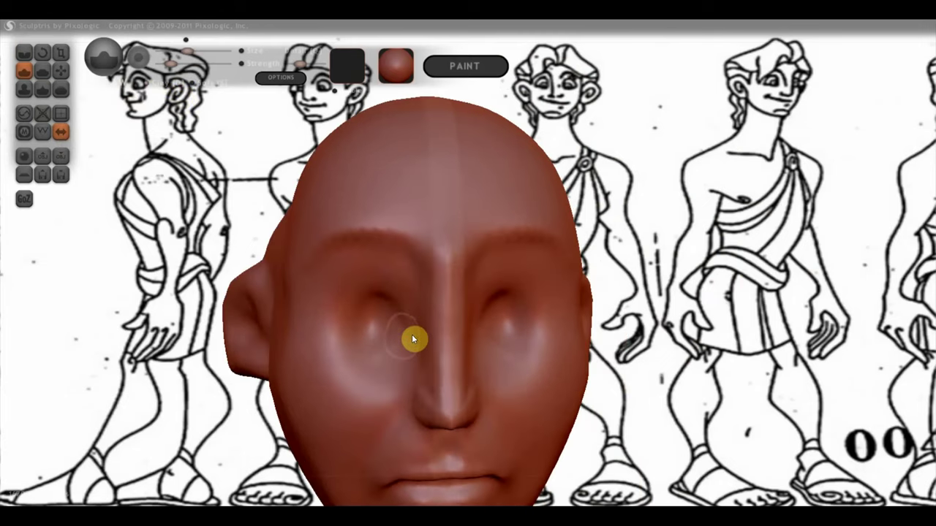
left_click_drag(368, 346, 389, 347)
mouse_move(368, 328)
right_mouse_down()
mouse_move(368, 313)
mouse_move(378, 321)
right_mouse_up()
Carve a raised rim and eyelid crease around the left eye with Crease.
left_click(22, 52)
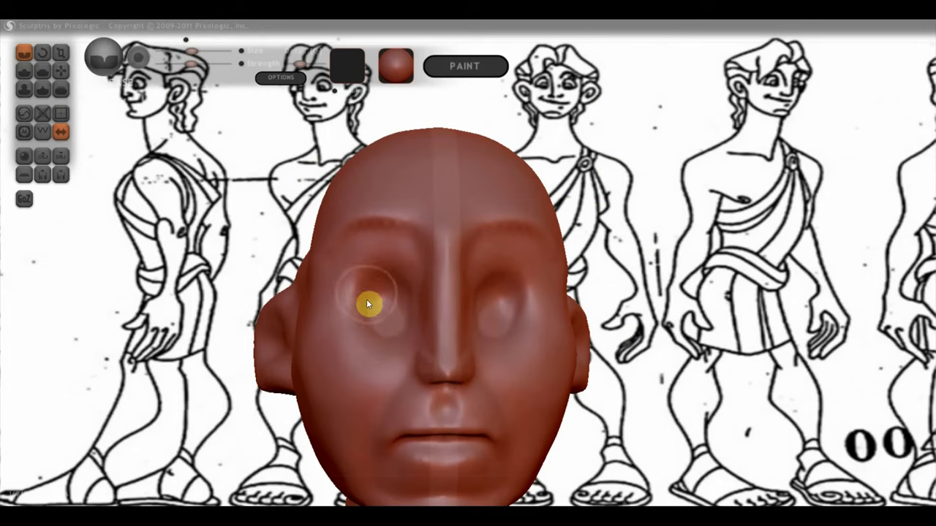
left_click_drag(377, 288, 367, 336)
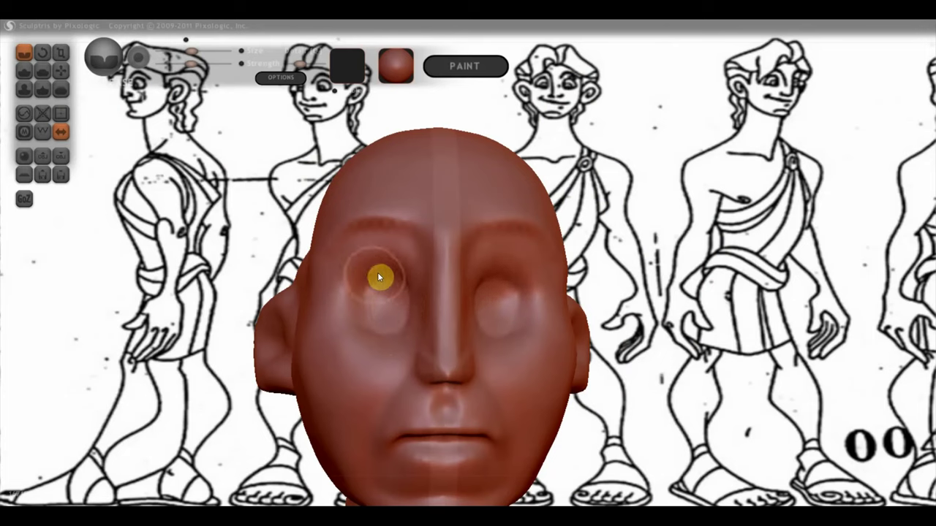
mouse_move(408, 287)
right_mouse_down()
mouse_move(404, 342)
mouse_move(478, 355)
mouse_move(497, 402)
mouse_move(451, 351)
mouse_move(382, 318)
right_mouse_up()
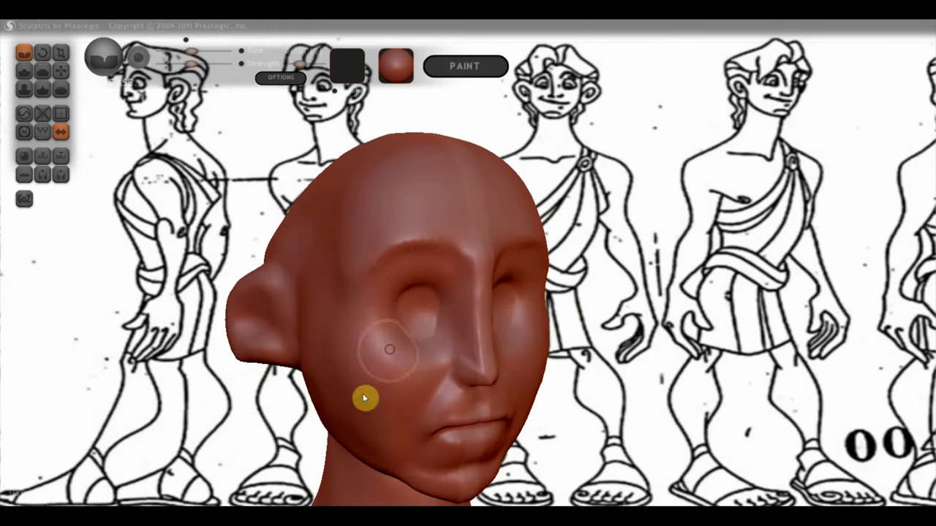
mouse_move(357, 376)
right_mouse_down()
mouse_move(335, 363)
mouse_move(350, 354)
mouse_move(234, 443)
right_mouse_up()
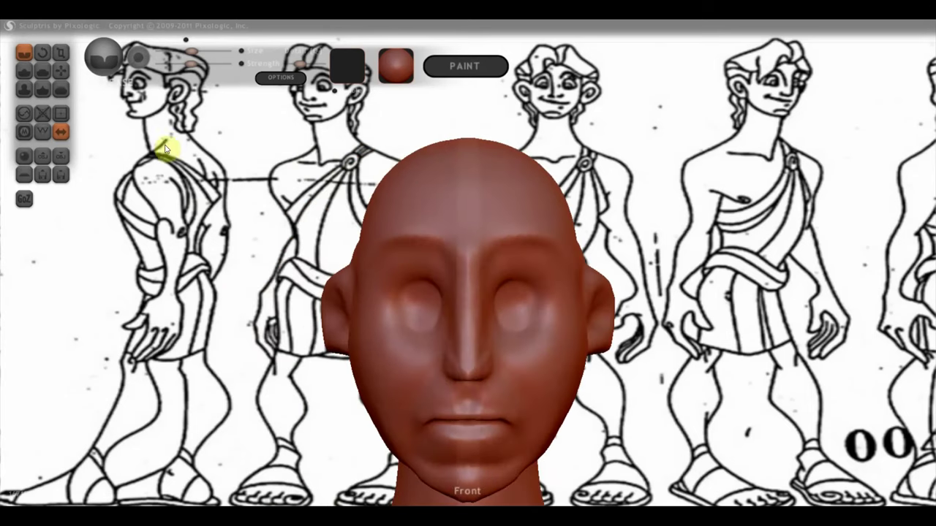
Pull the ear into a new shape with the Grab brush from a side view.
left_click(61, 73)
mouse_move(247, 305)
right_mouse_down()
mouse_move(419, 296)
mouse_move(533, 240)
right_mouse_up()
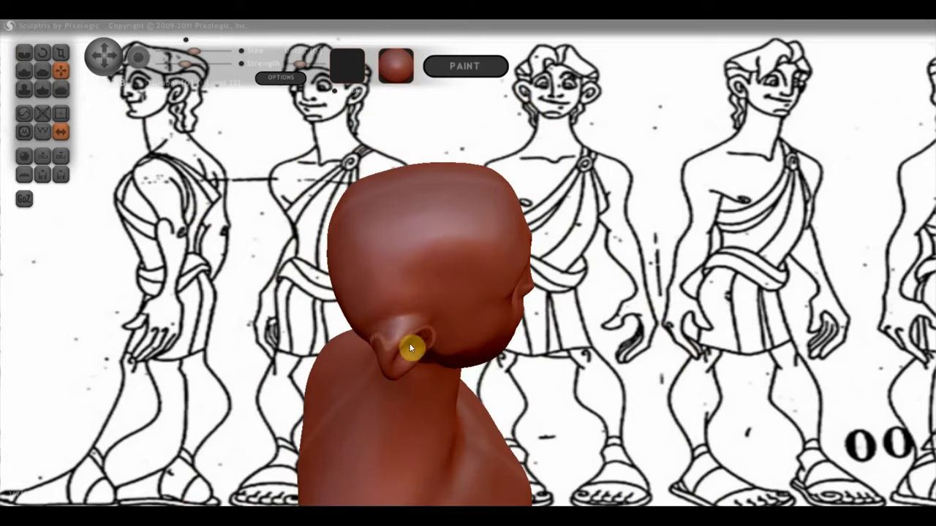
right_click_drag(409, 343, 389, 352)
mouse_move(404, 340)
left_mouse_down()
mouse_move(421, 335)
mouse_move(403, 350)
mouse_move(423, 351)
mouse_move(402, 352)
mouse_move(427, 347)
mouse_move(416, 334)
mouse_move(394, 338)
mouse_move(417, 334)
left_mouse_up()
mouse_move(418, 334)
right_mouse_down()
mouse_move(411, 344)
mouse_move(180, 281)
right_mouse_up()
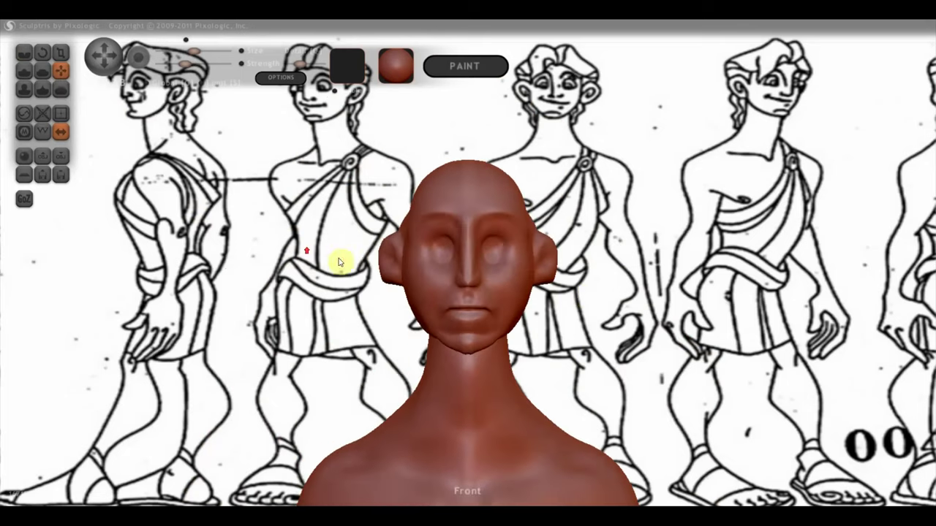
Extend the left earlobe smoothly downward.
scroll(302, 251, "up", 2)
scroll(372, 323, "up", 2)
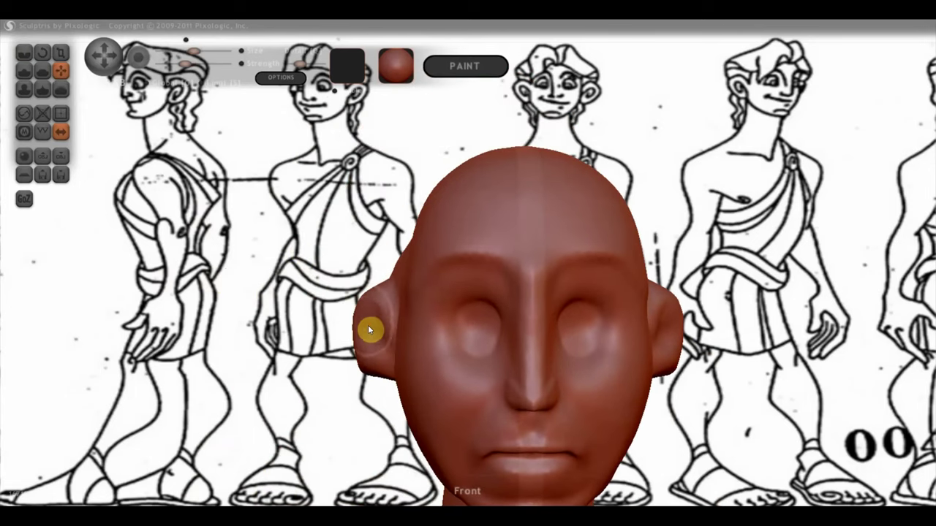
mouse_move(349, 312)
right_mouse_down()
mouse_move(341, 359)
mouse_move(359, 375)
right_mouse_up()
left_click_drag(372, 389, 374, 336)
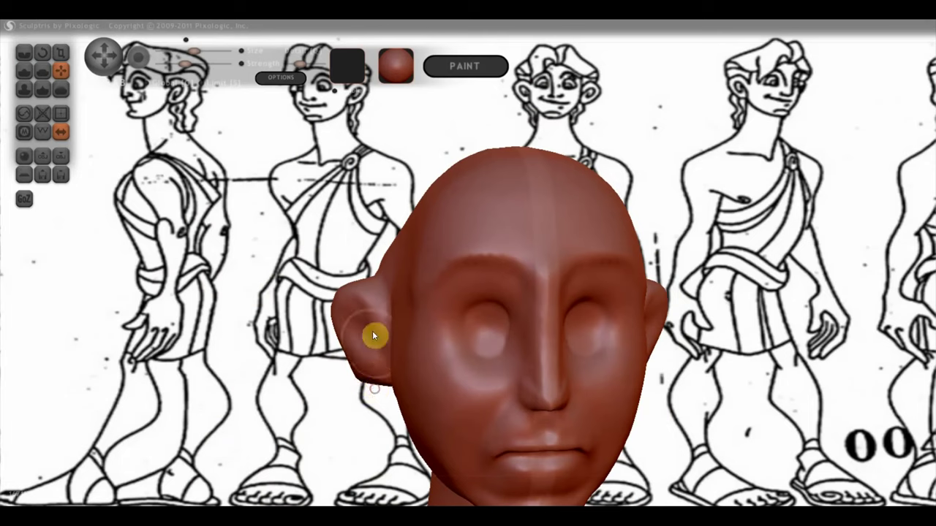
right_click_drag(366, 319, 444, 349)
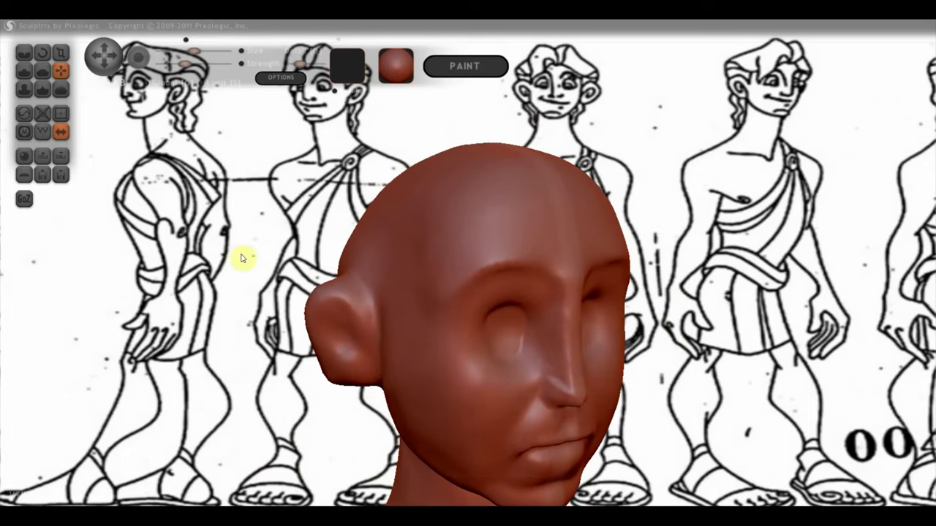
With the Draw brush, hollow the ear, round its rim and make it bulge outward.
left_click(24, 53)
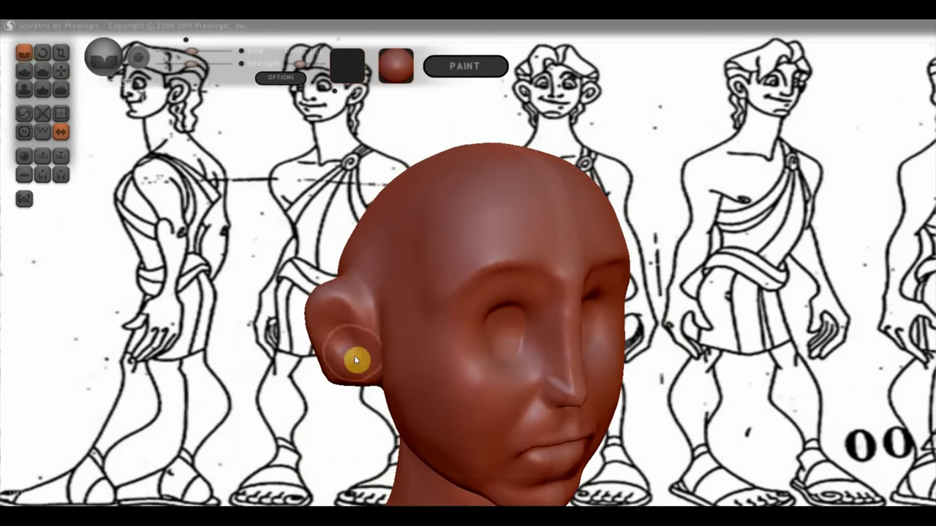
left_click_drag(340, 362, 329, 349)
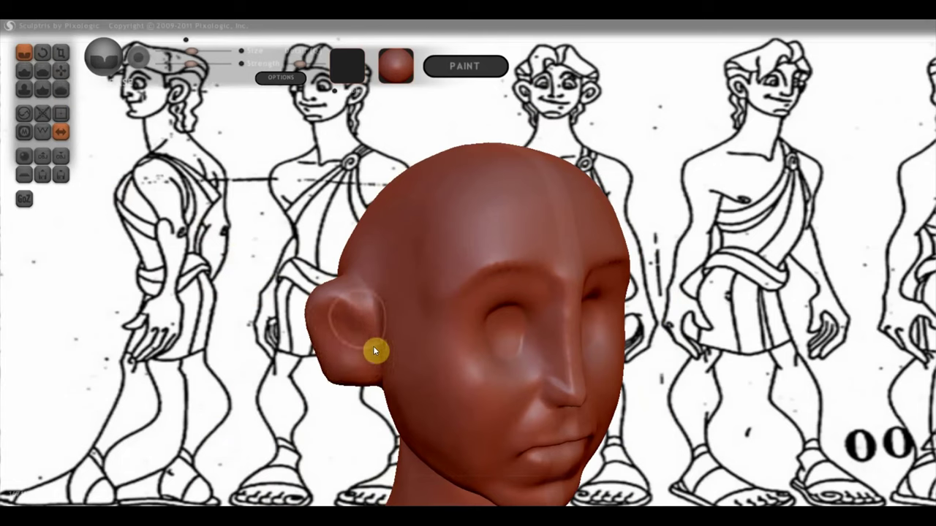
left_click_drag(363, 331, 327, 312)
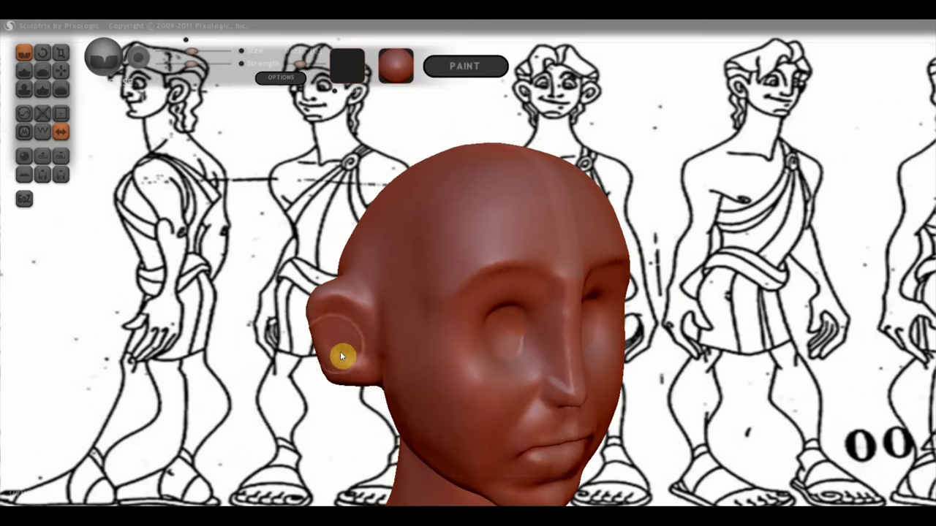
mouse_move(329, 312)
left_mouse_down()
mouse_move(370, 360)
mouse_move(317, 337)
left_mouse_up()
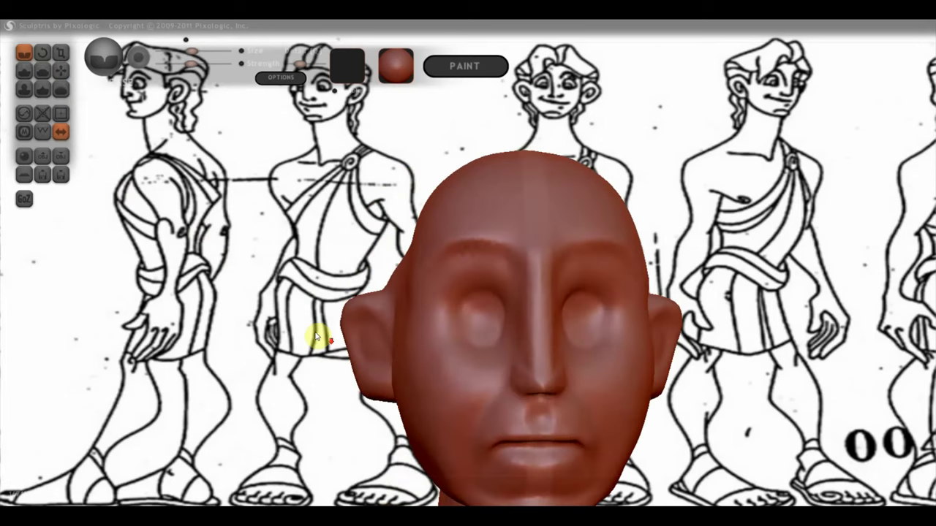
mouse_move(683, 378)
left_mouse_down()
mouse_move(653, 378)
mouse_move(609, 324)
mouse_move(648, 432)
left_mouse_up()
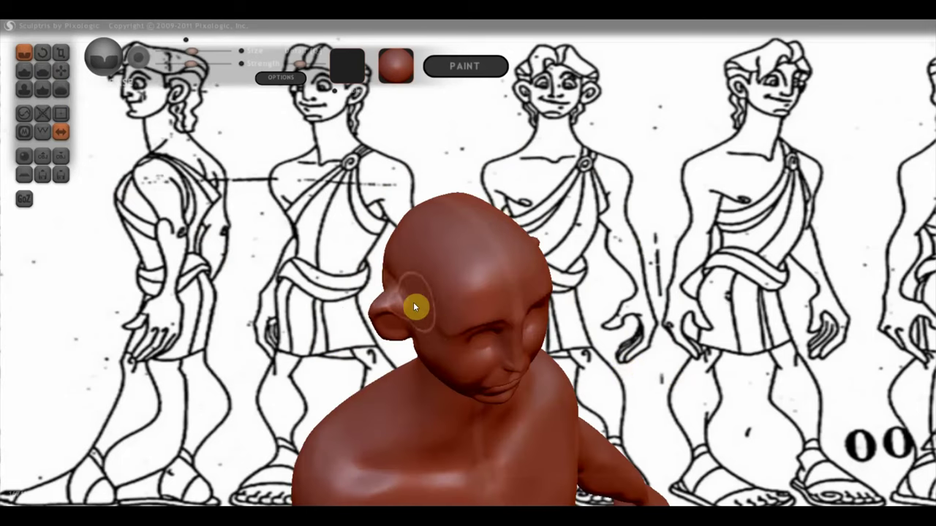
left_click_drag(413, 307, 589, 292)
mouse_move(459, 313)
left_mouse_down()
mouse_move(449, 359)
mouse_move(442, 337)
left_mouse_up()
left_click(454, 277)
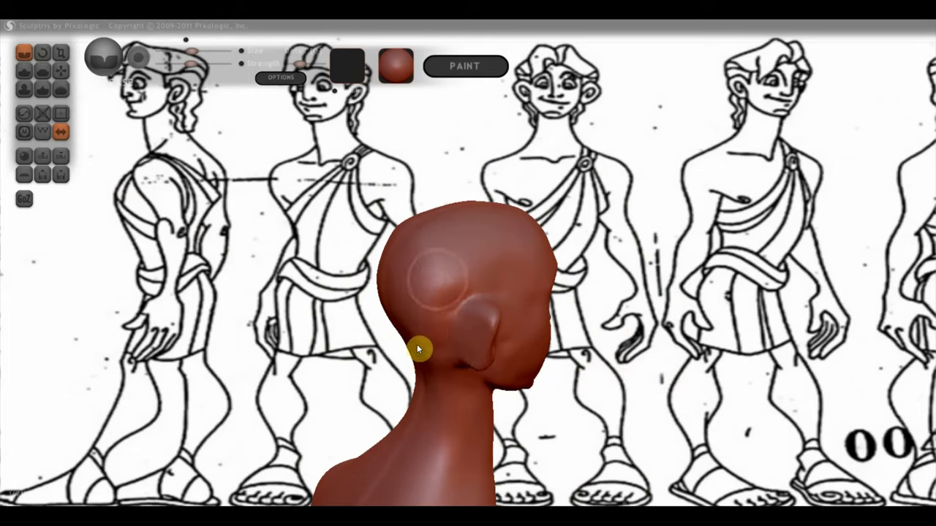
mouse_move(437, 392)
left_mouse_down("shift")
mouse_move(593, 417)
mouse_move(482, 386)
mouse_move(532, 386)
left_mouse_up("shift")
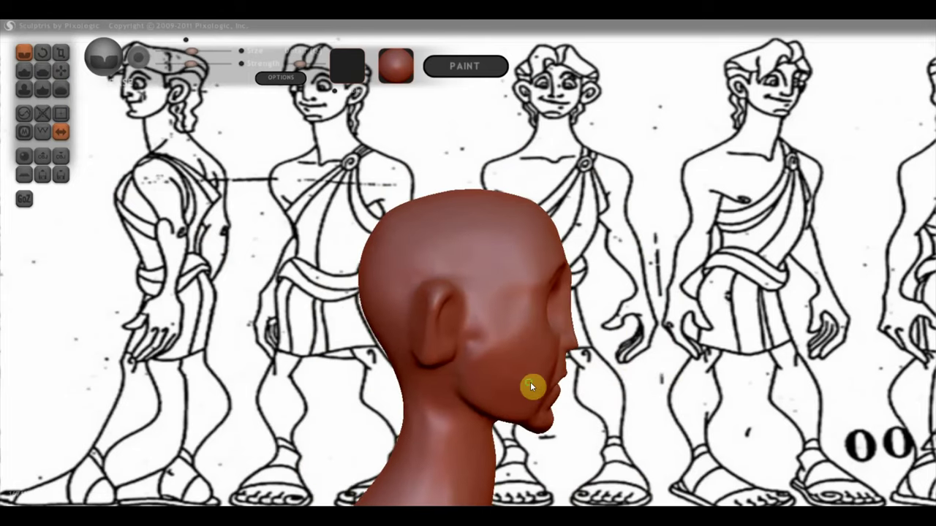
Grab the ear back toward the skull and curl the earlobe's lower rim outward.
left_click(60, 70)
scroll(437, 323, "up", 2)
left_click_drag(437, 319, 409, 323)
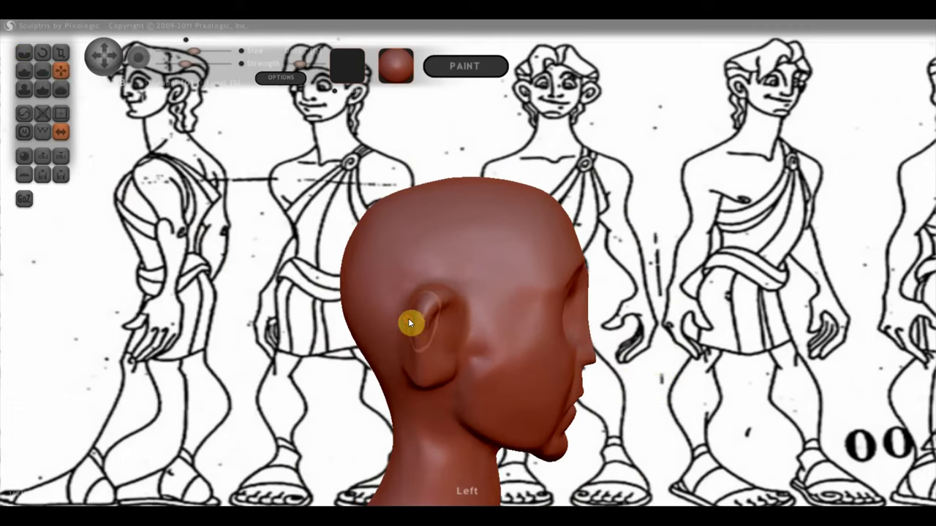
left_click_drag(420, 384, 432, 385)
mouse_move(441, 384)
right_mouse_down()
mouse_move(522, 407)
mouse_move(373, 404)
mouse_move(591, 378)
mouse_move(655, 402)
right_mouse_up()
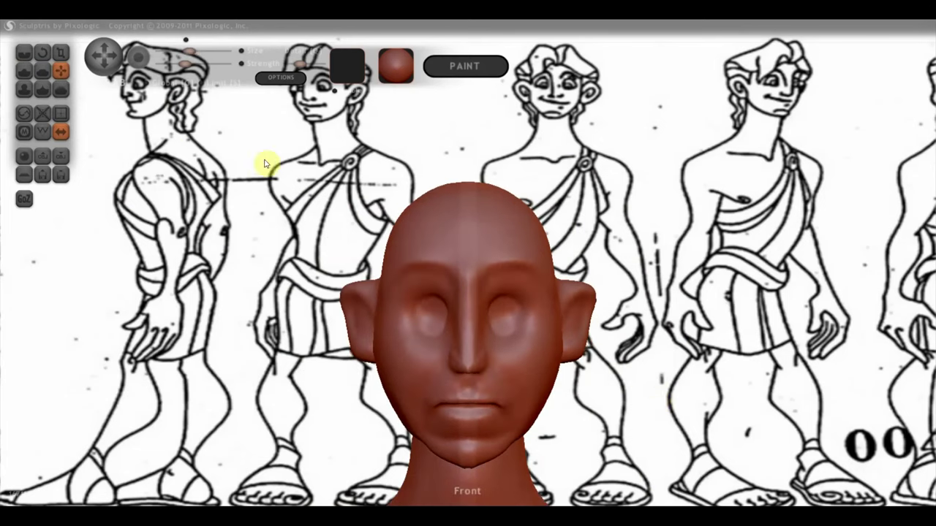
scroll(418, 428, "down", 1)
scroll(433, 363, "down", 1)
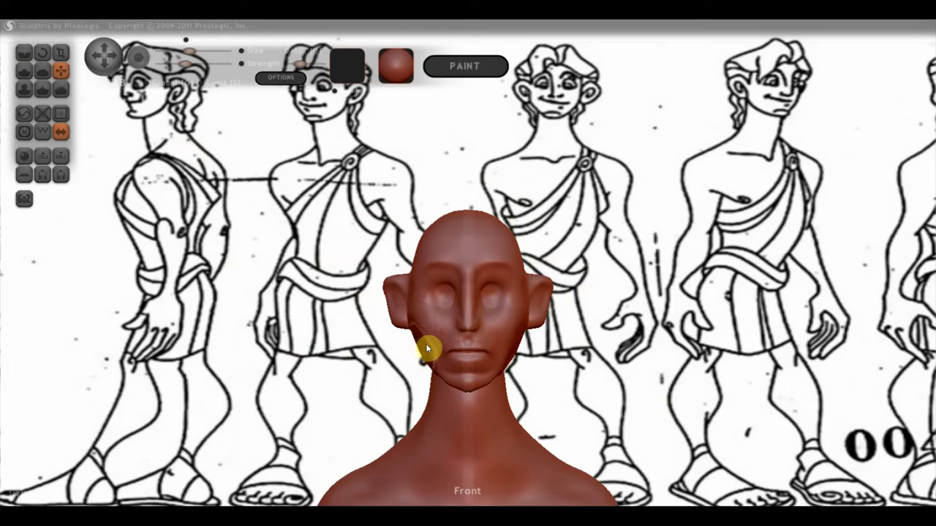
right_click_drag(430, 342, 508, 352)
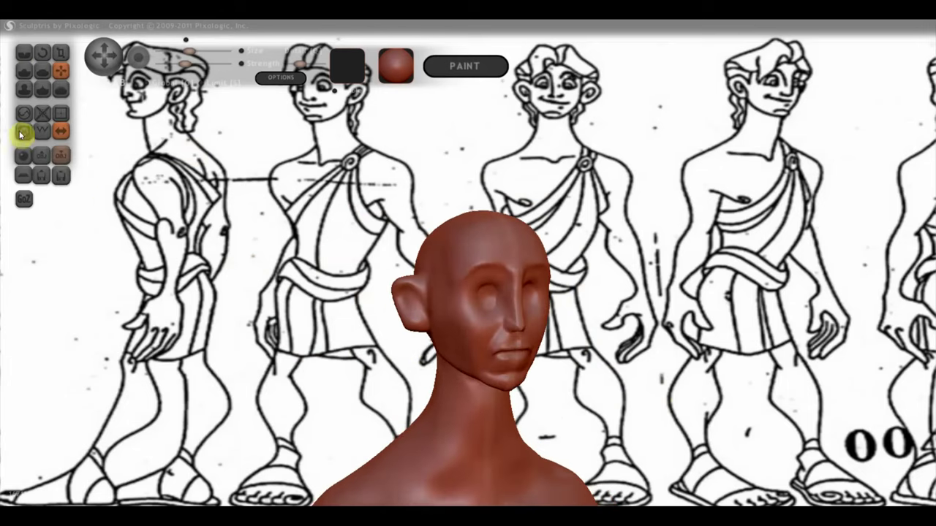
Smooth the crease at the ear's top and sharpen the ear ridge along its length.
left_click(42, 71)
scroll(265, 320, "up", 3)
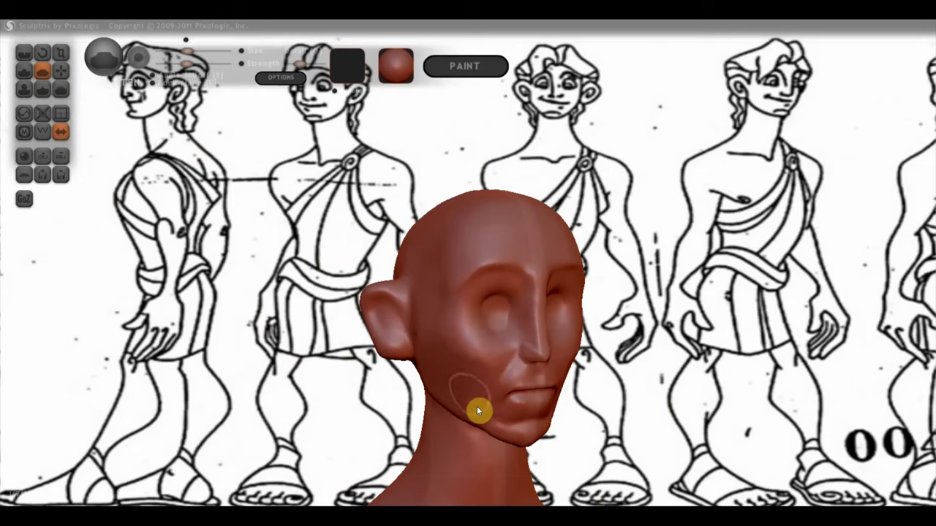
scroll(491, 373, "up", 2)
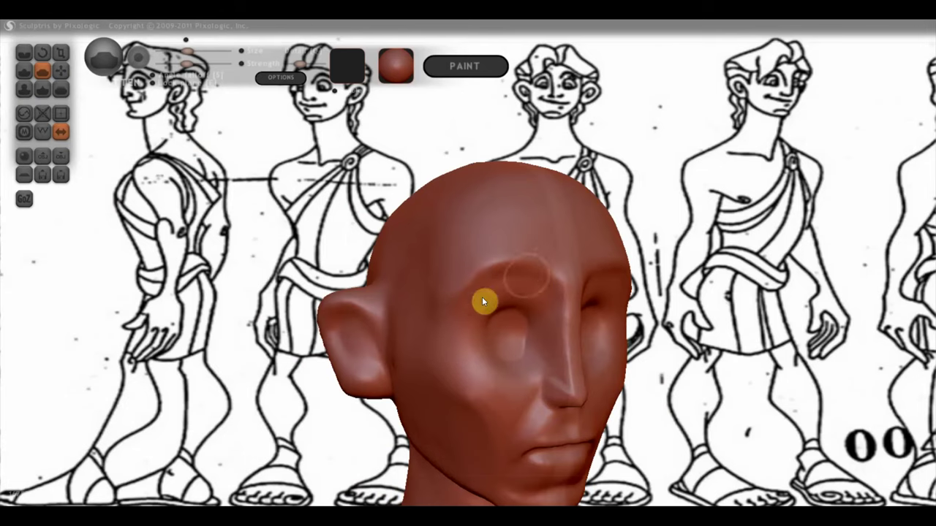
scroll(348, 317, "up", 2)
right_click_drag(349, 317, 333, 339)
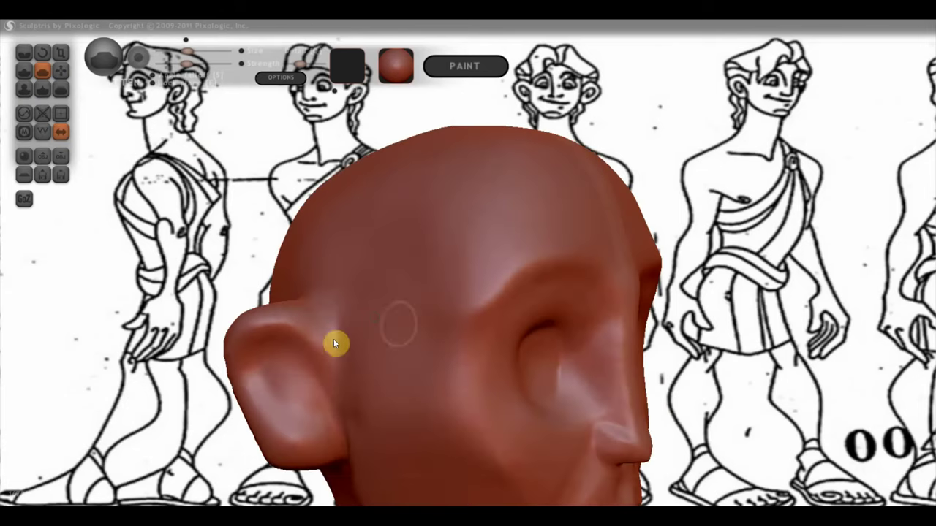
mouse_move(269, 329)
left_mouse_down()
mouse_move(280, 329)
mouse_move(241, 397)
mouse_move(306, 434)
left_mouse_up()
right_click_drag(300, 448, 430, 362)
mouse_move(282, 383)
right_mouse_down()
mouse_move(441, 391)
mouse_move(438, 257)
right_mouse_up()
left_click_drag(446, 239, 434, 371)
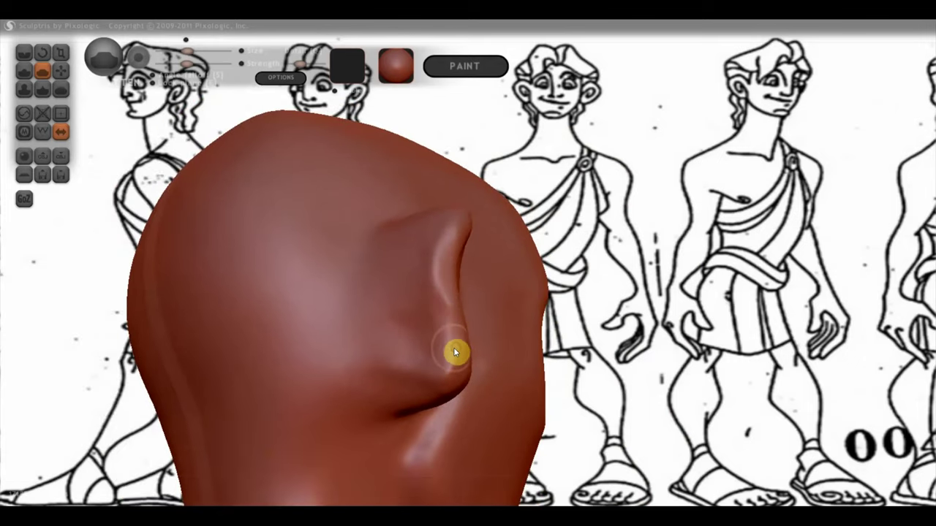
right_click_drag(453, 347, 437, 311)
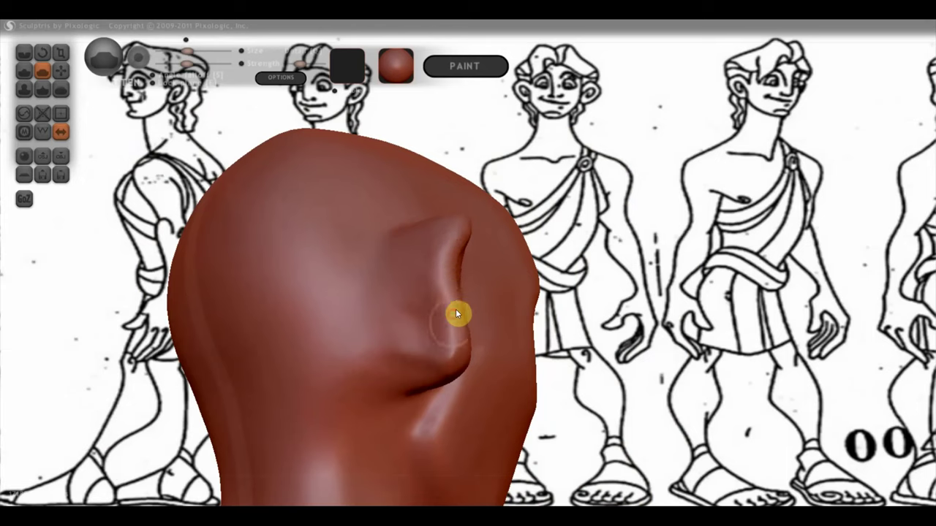
Fill the ear's inner and lower hollows and smooth it from top to lobe.
left_click(24, 53)
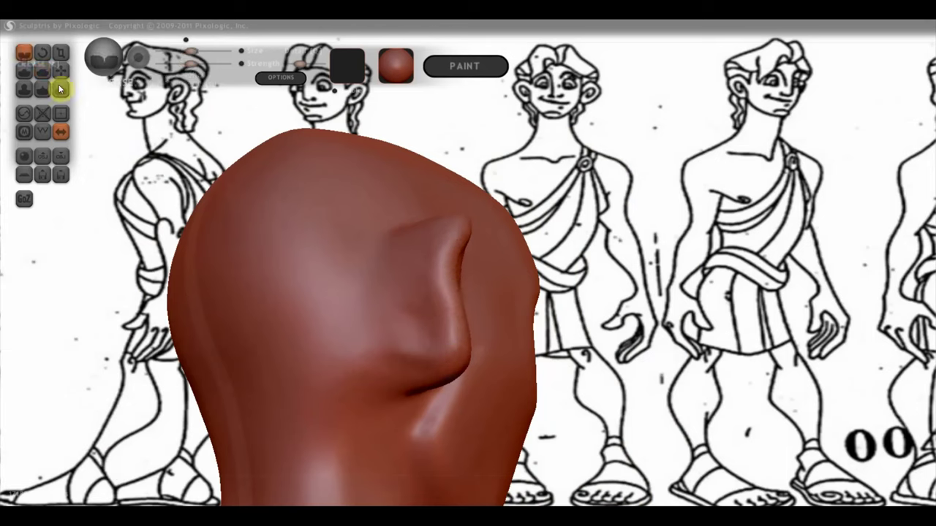
right_click_drag(307, 314, 345, 320)
mouse_move(395, 302)
left_mouse_down()
mouse_move(399, 384)
mouse_move(395, 251)
mouse_move(386, 293)
left_mouse_up()
mouse_move(404, 406)
left_mouse_down()
mouse_move(363, 350)
mouse_move(393, 246)
mouse_move(390, 410)
mouse_move(413, 246)
mouse_move(399, 253)
mouse_move(410, 413)
left_mouse_up()
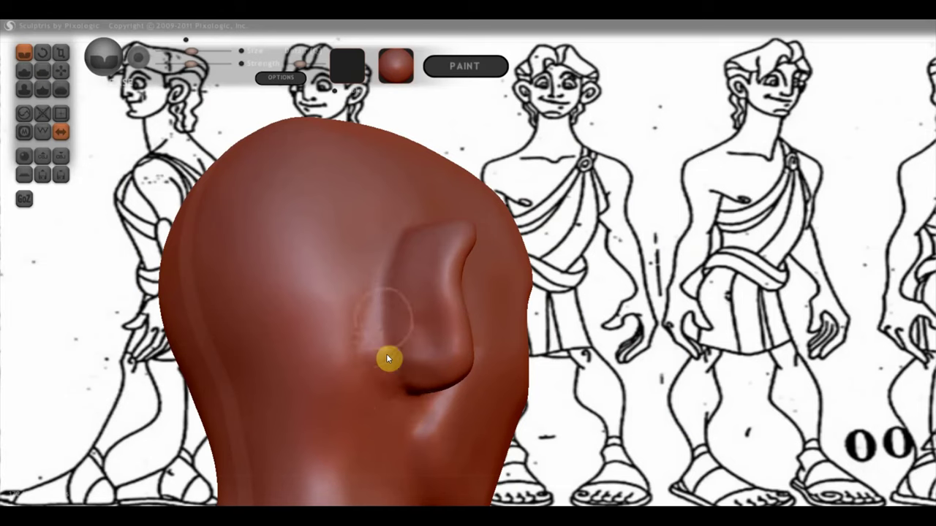
mouse_move(385, 254)
left_mouse_down()
mouse_move(359, 393)
mouse_move(380, 361)
mouse_move(351, 267)
mouse_move(332, 369)
left_mouse_up()
mouse_move(332, 369)
right_mouse_down()
mouse_move(361, 421)
mouse_move(332, 428)
mouse_move(448, 252)
right_mouse_up()
left_click_drag(422, 244, 412, 363)
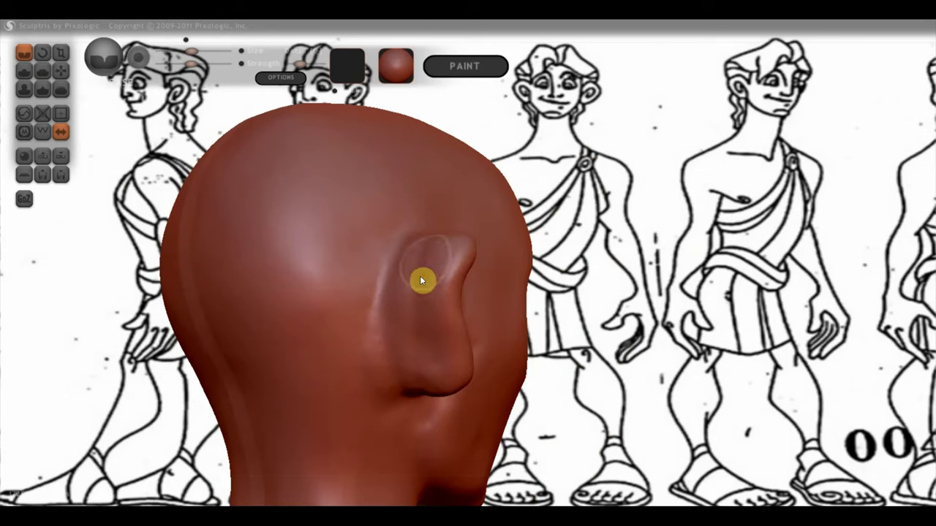
right_click_drag(430, 244, 431, 314)
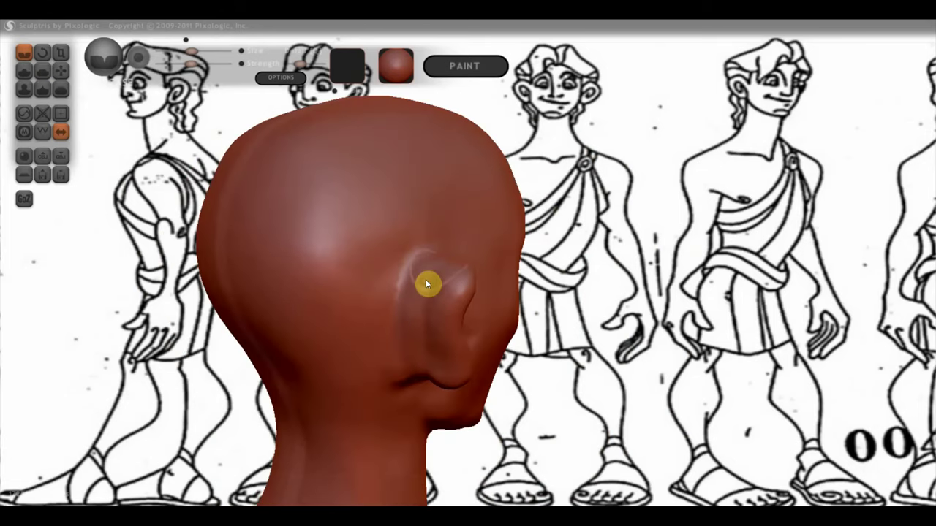
mouse_move(431, 271)
right_mouse_down()
mouse_move(403, 341)
mouse_move(426, 270)
right_mouse_up()
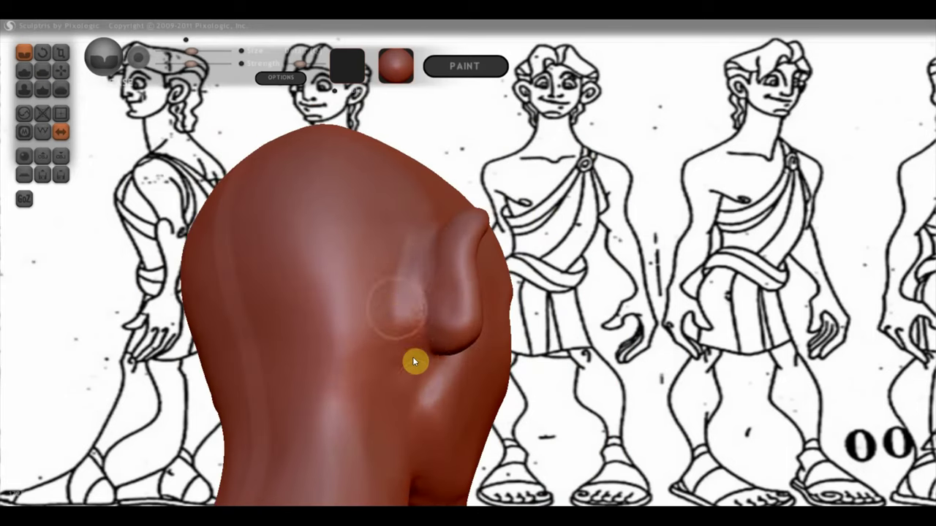
mouse_move(421, 345)
right_mouse_down()
mouse_move(364, 432)
mouse_move(330, 356)
right_mouse_up()
left_click(61, 71)
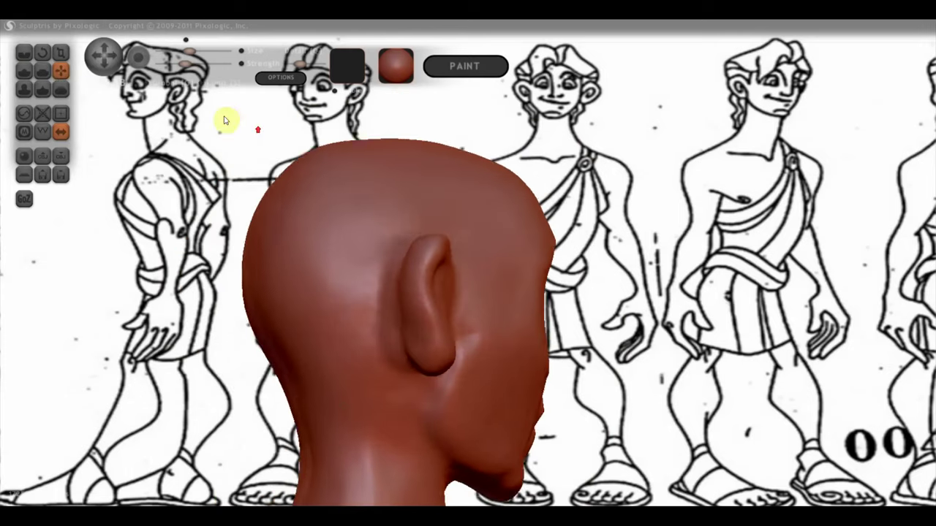
Refine the ear with the Flatten brush, checking it from behind and the side.
scroll(356, 322, "up", 2)
scroll(388, 386, "down", 2)
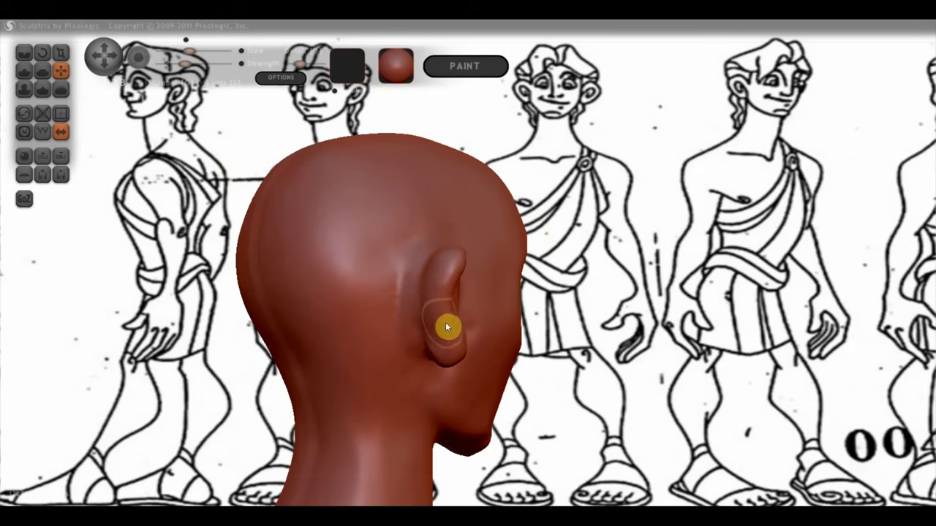
left_click(41, 70)
mouse_move(177, 157)
left_mouse_down()
mouse_move(314, 244)
mouse_move(389, 269)
left_mouse_up()
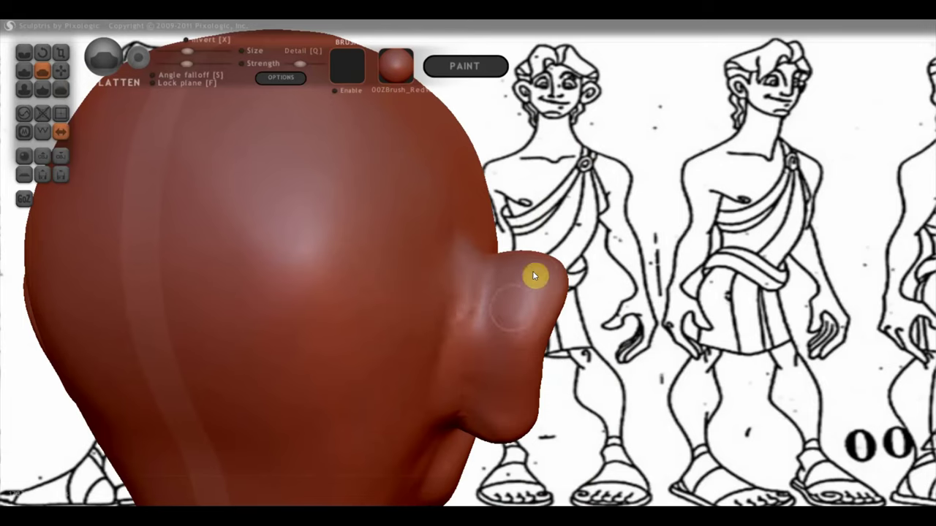
left_click_drag(522, 432, 482, 347)
scroll(567, 307, "up", 3)
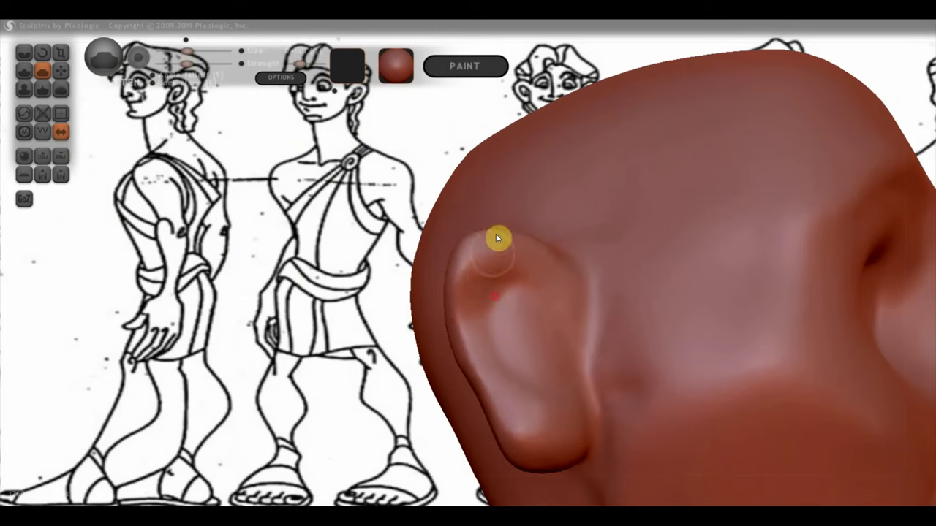
scroll(496, 238, "down", 3)
right_click_drag(495, 238, 595, 337)
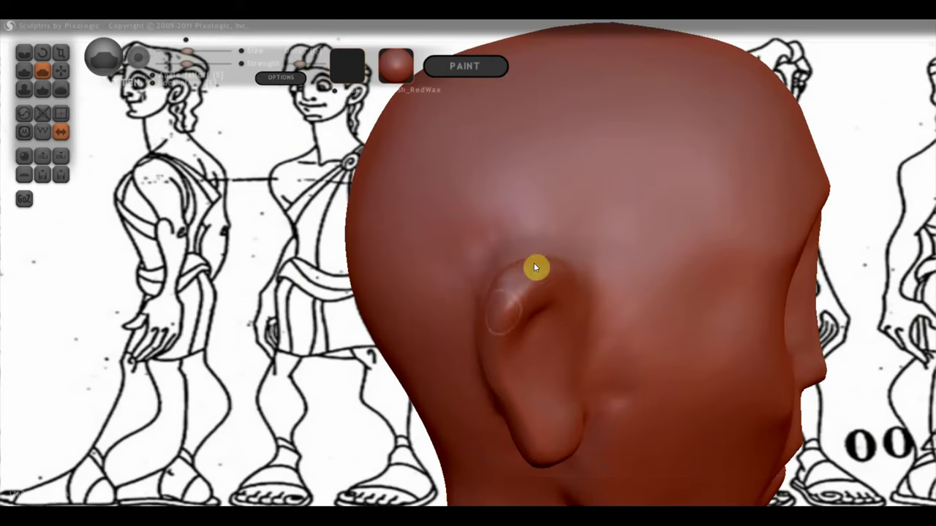
right_click_drag(560, 470, 556, 429)
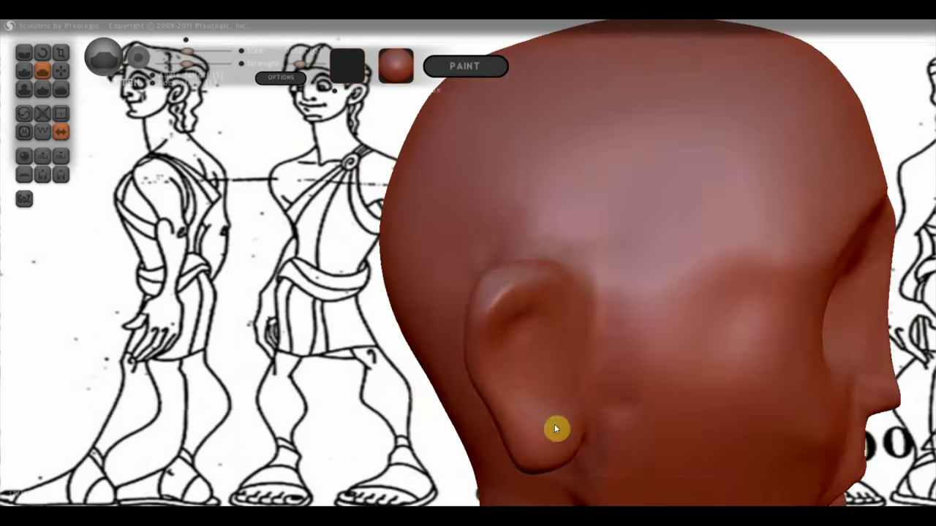
scroll(490, 313, "up", 3)
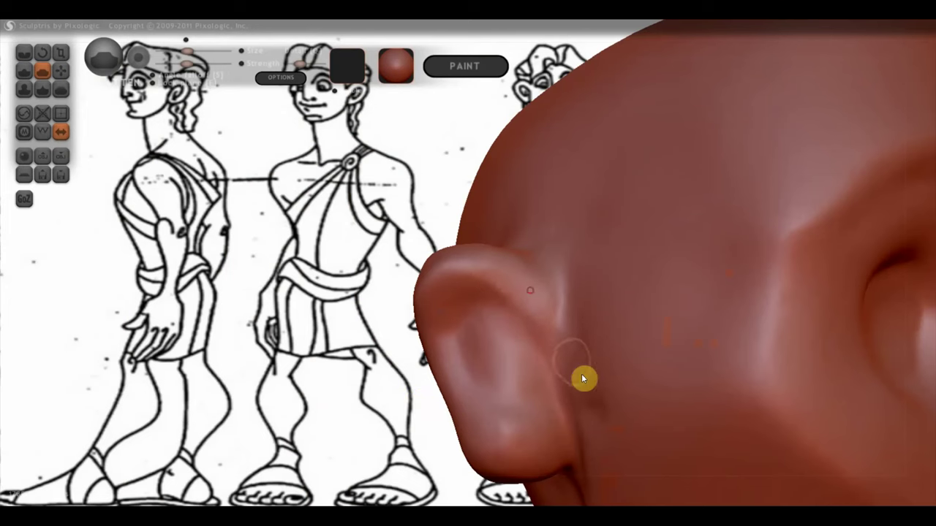
scroll(573, 370, "down", 3)
right_click_drag(572, 397, 815, 384)
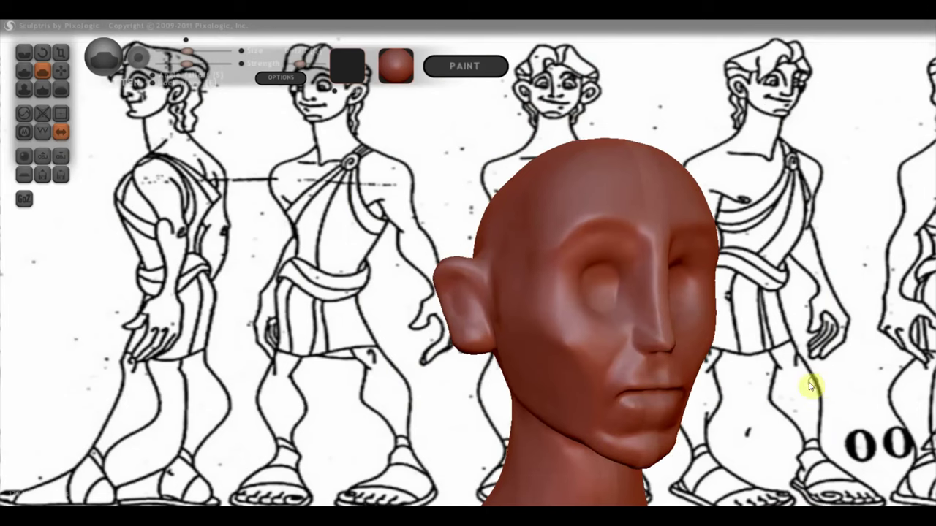
With symmetric Grab, pull the lower face down, push the cheeks out and reshape both ears.
left_click(60, 71)
mouse_move(547, 309)
left_mouse_down()
mouse_move(585, 367)
mouse_move(585, 402)
left_mouse_up()
scroll(577, 398, "down", 3)
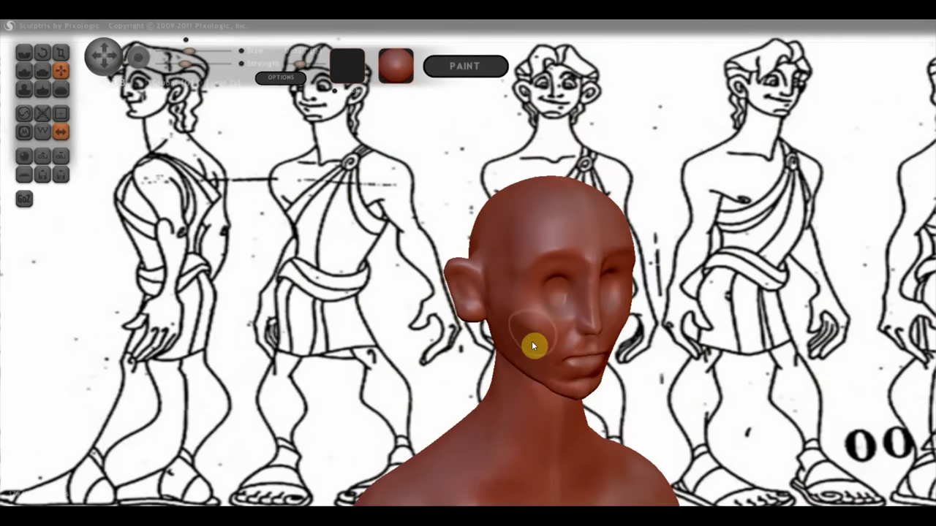
left_click_drag(524, 335, 519, 334)
mouse_move(502, 309)
right_mouse_down()
mouse_move(526, 314)
mouse_move(551, 289)
mouse_move(617, 329)
mouse_move(636, 321)
right_mouse_up()
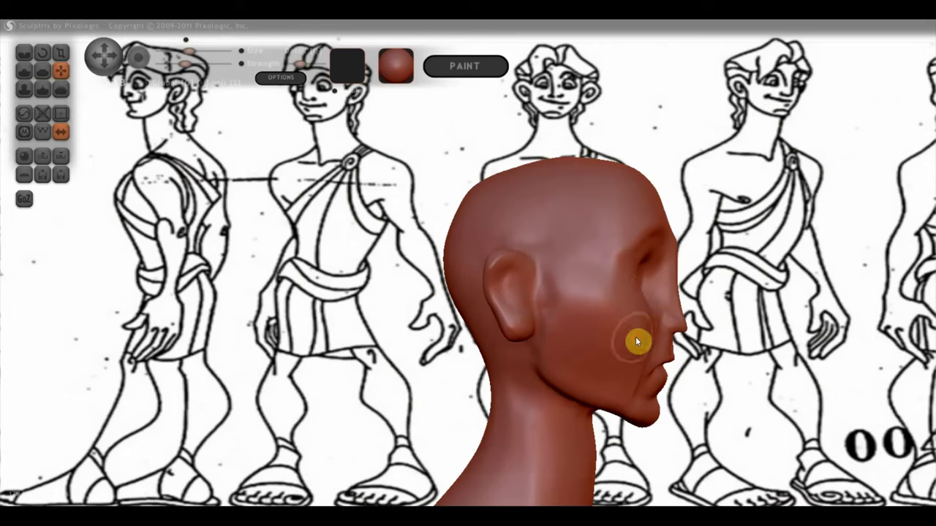
mouse_move(641, 354)
right_mouse_down()
mouse_move(482, 392)
mouse_move(485, 350)
mouse_move(470, 332)
right_mouse_up()
scroll(468, 330, "down", 2)
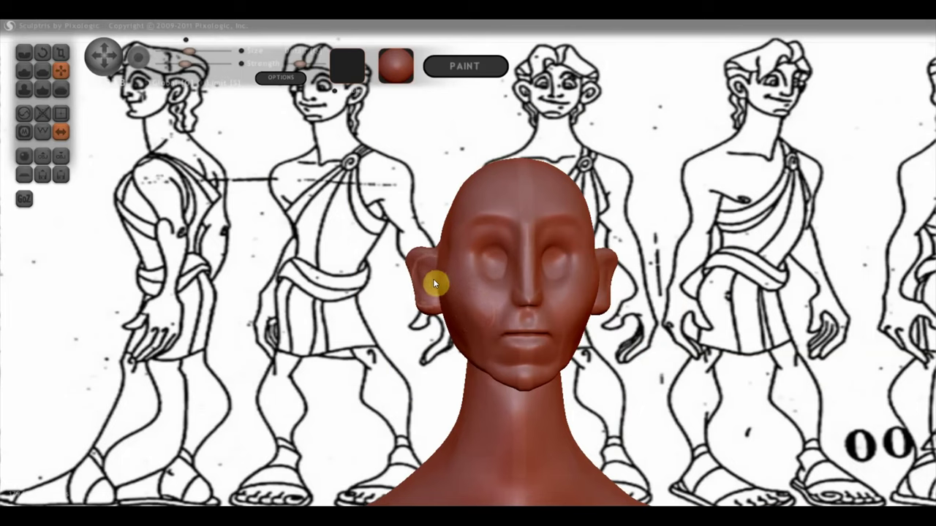
left_click_drag(416, 291, 408, 289)
Check the head in exact Front and Left views, then zoom out to the full figure.
right_click_drag(695, 307, 691, 311, "shift")
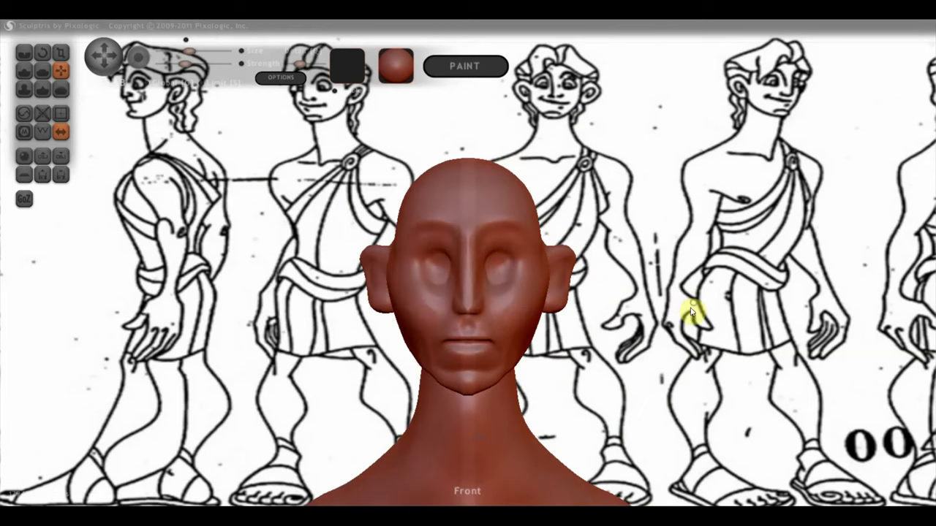
scroll(576, 369, "down", 3)
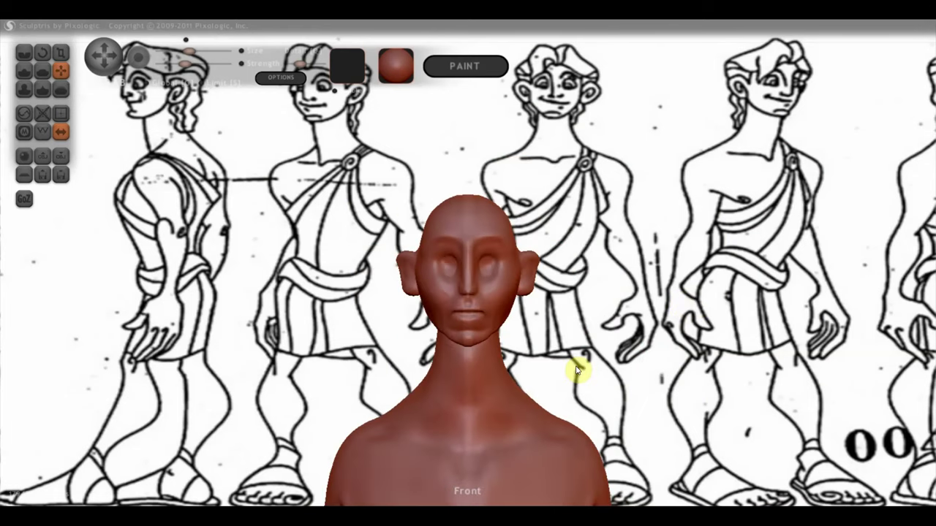
left_click_drag(576, 370, 706, 386, "shift")
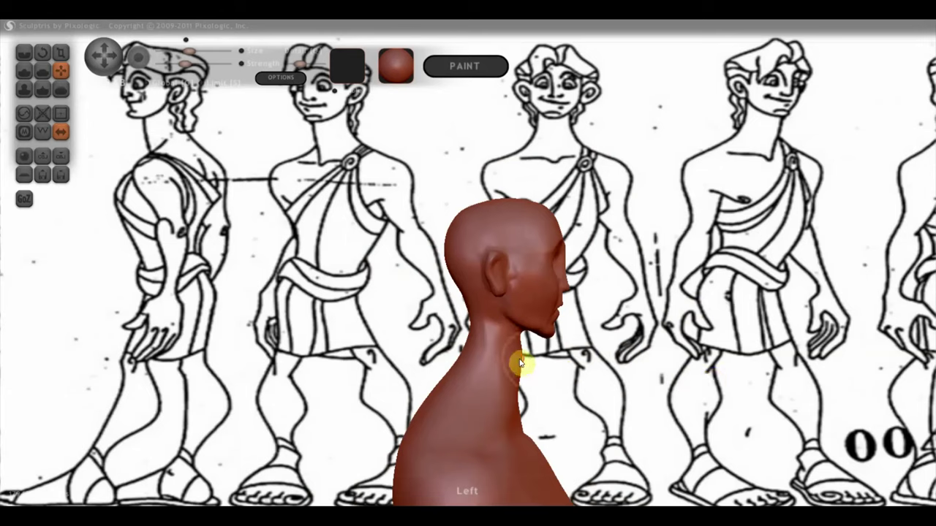
right_click_drag(511, 390, 374, 395)
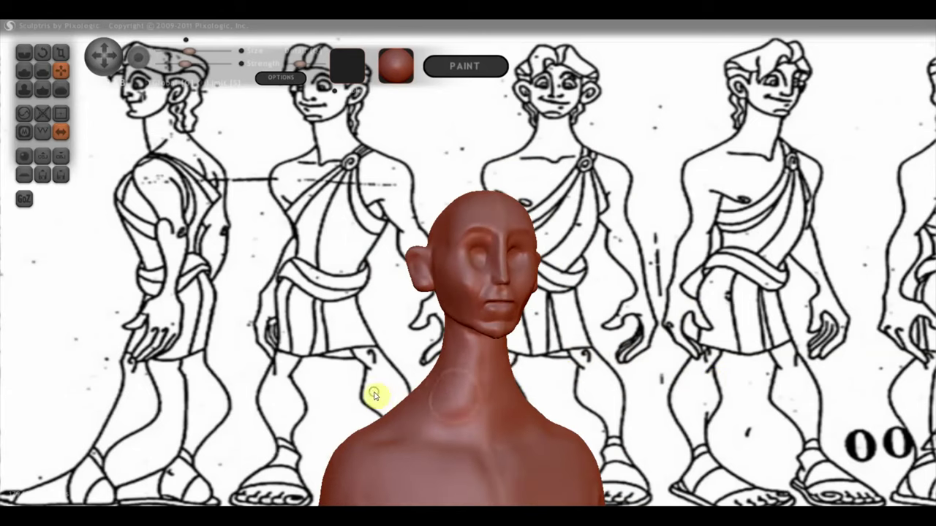
mouse_move(500, 394)
right_mouse_down("shift")
mouse_move(627, 376)
mouse_move(612, 389)
mouse_move(714, 192)
right_mouse_up("shift")
scroll(627, 373, "down", 5)
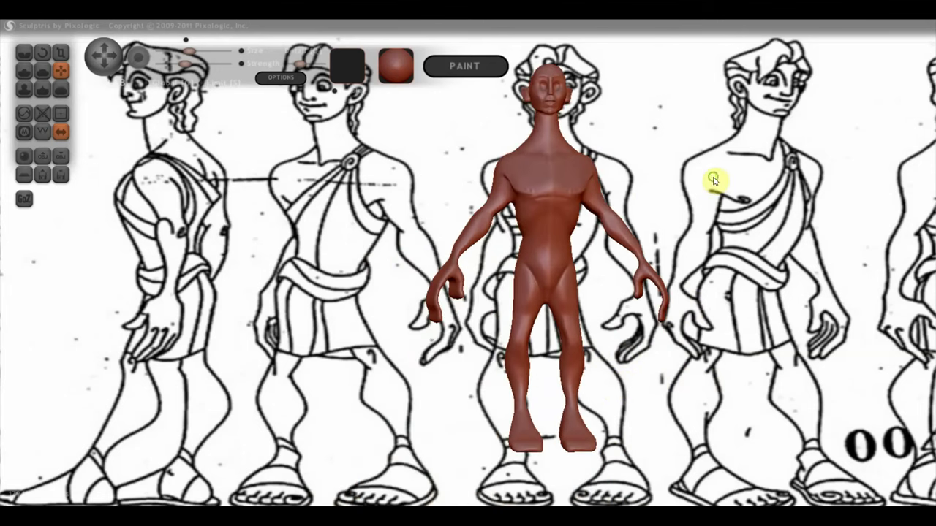
scroll(658, 266, "up", 2)
scroll(657, 265, "up", 3)
mouse_move(658, 265)
right_mouse_down("alt")
mouse_move(432, 330)
mouse_move(311, 333)
mouse_move(334, 336)
right_mouse_up("alt")
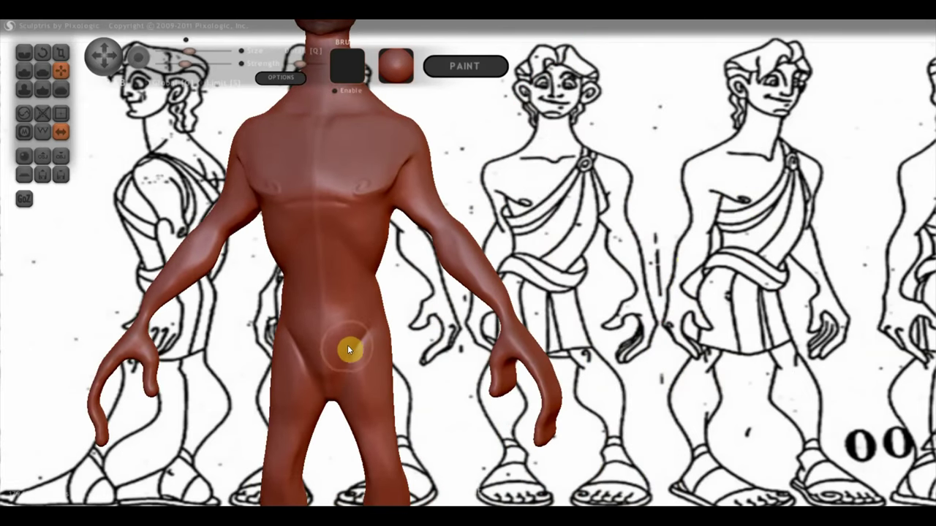
left_click_drag(414, 389, 424, 385)
right_click_drag(424, 384, 472, 310, "alt")
left_click_drag(471, 311, 465, 237)
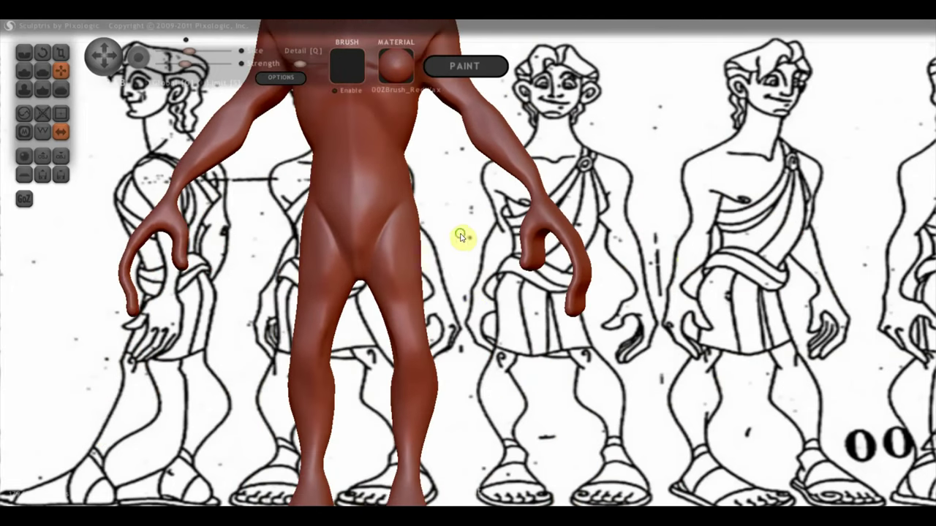
left_click(42, 75)
right_click_drag(322, 291, 398, 304)
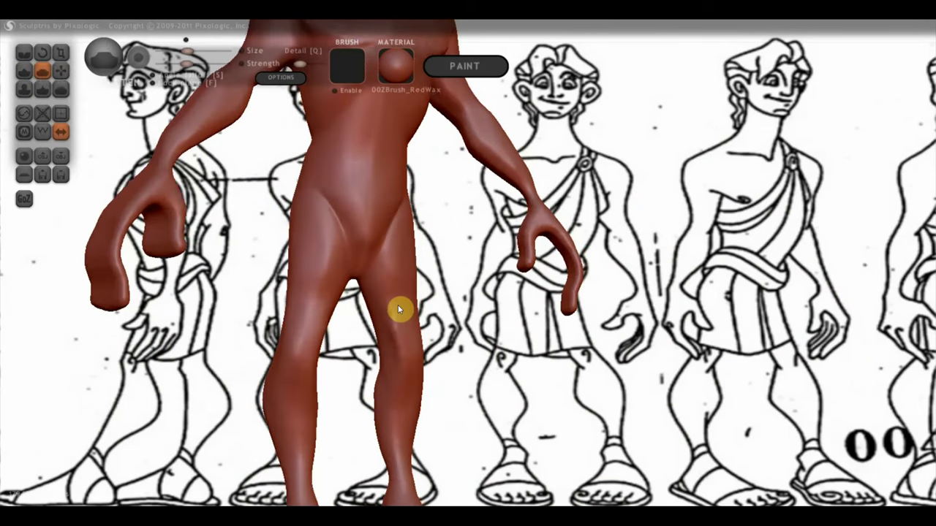
scroll(371, 307, "up", 3)
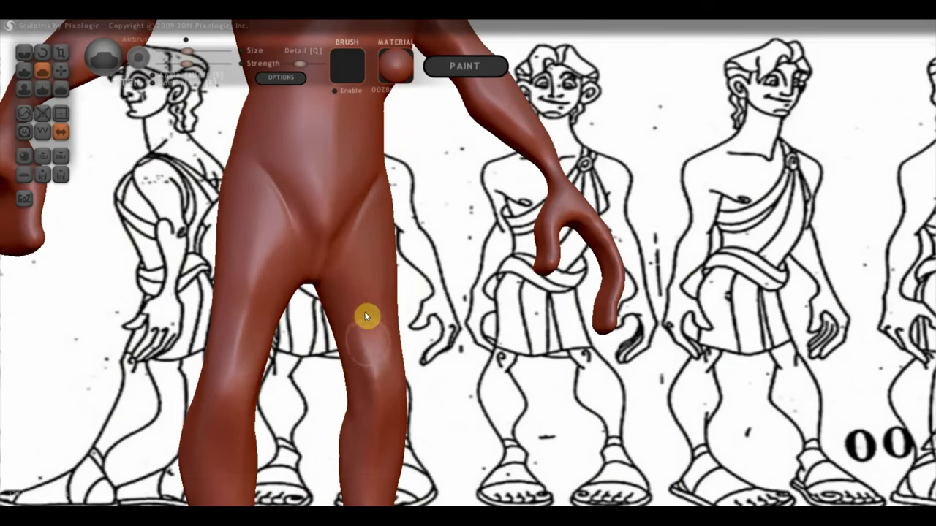
right_click_drag(366, 315, 247, 355)
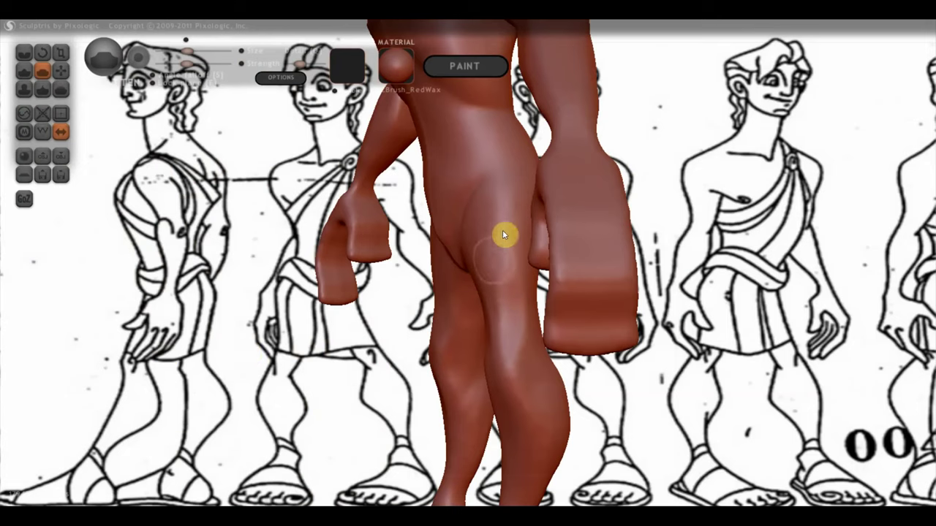
mouse_move(480, 217)
right_mouse_down()
mouse_move(636, 382)
mouse_move(614, 292)
mouse_move(566, 353)
mouse_move(463, 289)
mouse_move(541, 304)
mouse_move(551, 324)
mouse_move(559, 303)
right_mouse_up()
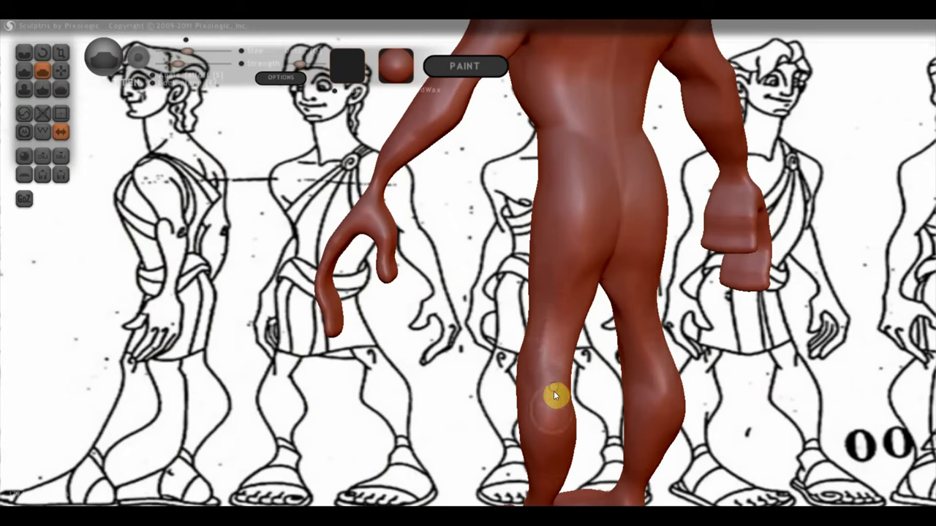
right_click_drag(563, 328, 519, 328)
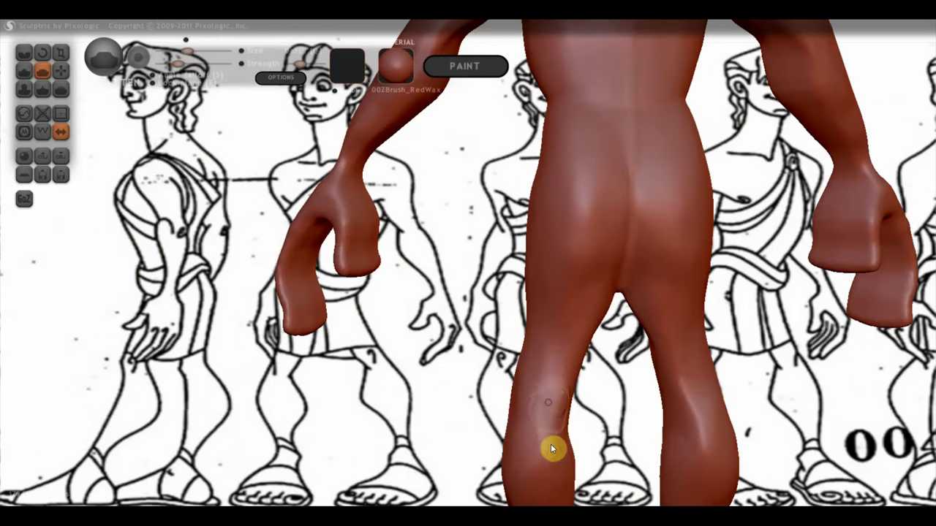
mouse_move(525, 424)
right_mouse_down()
mouse_move(580, 413)
mouse_move(518, 299)
mouse_move(490, 289)
right_mouse_up()
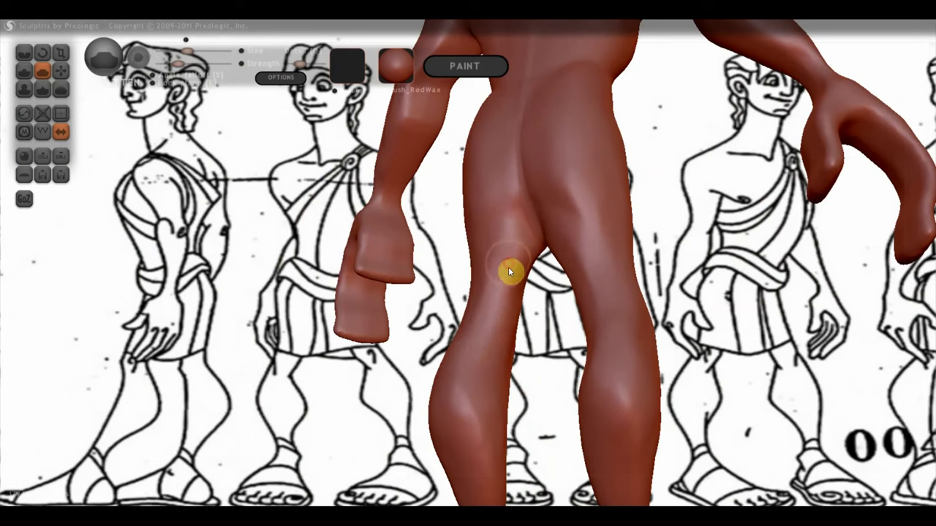
mouse_move(517, 307)
right_mouse_down()
mouse_move(610, 272)
mouse_move(586, 320)
mouse_move(595, 338)
mouse_move(268, 180)
right_mouse_up()
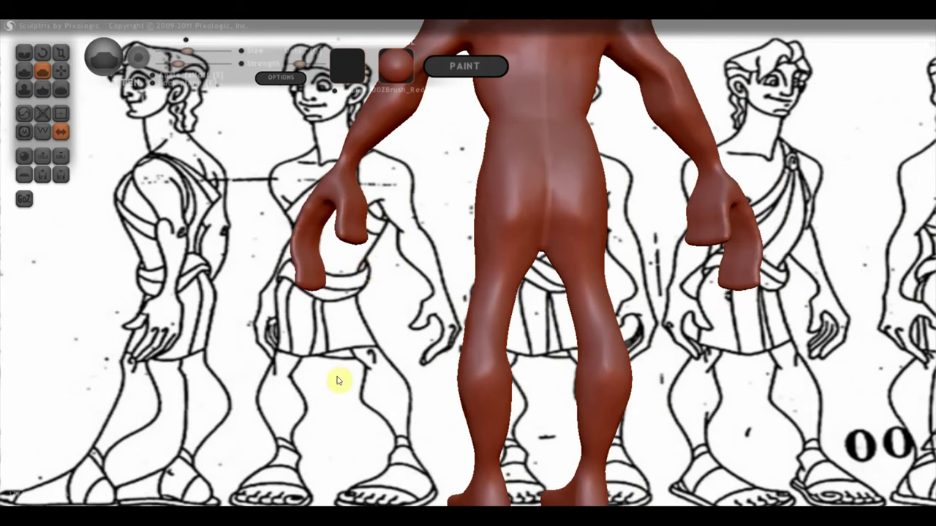
left_click(24, 53)
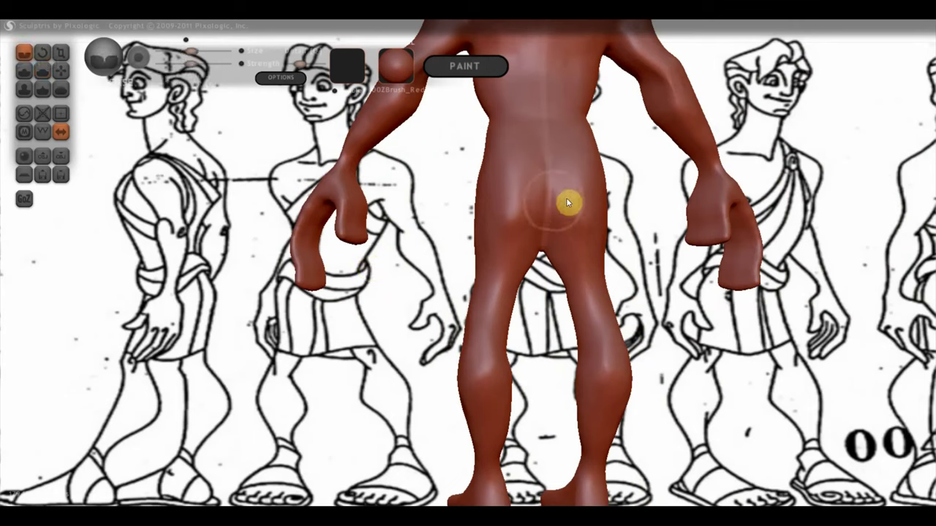
right_click_drag(502, 234, 588, 220)
left_click(42, 71)
mouse_move(483, 190)
right_mouse_down()
mouse_move(444, 165)
mouse_move(559, 157)
right_mouse_up()
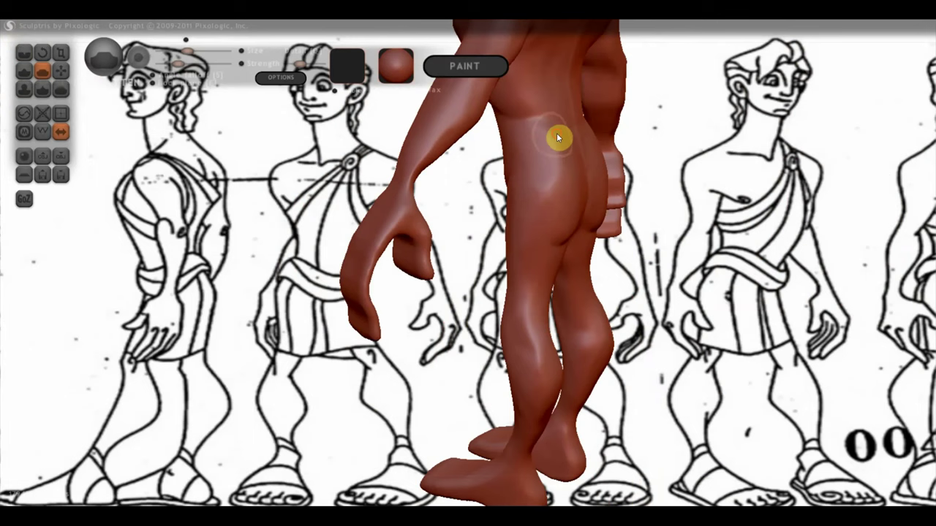
right_click_drag(552, 141, 604, 125)
mouse_move(549, 156)
right_mouse_down()
mouse_move(611, 161)
mouse_move(455, 195)
right_mouse_up()
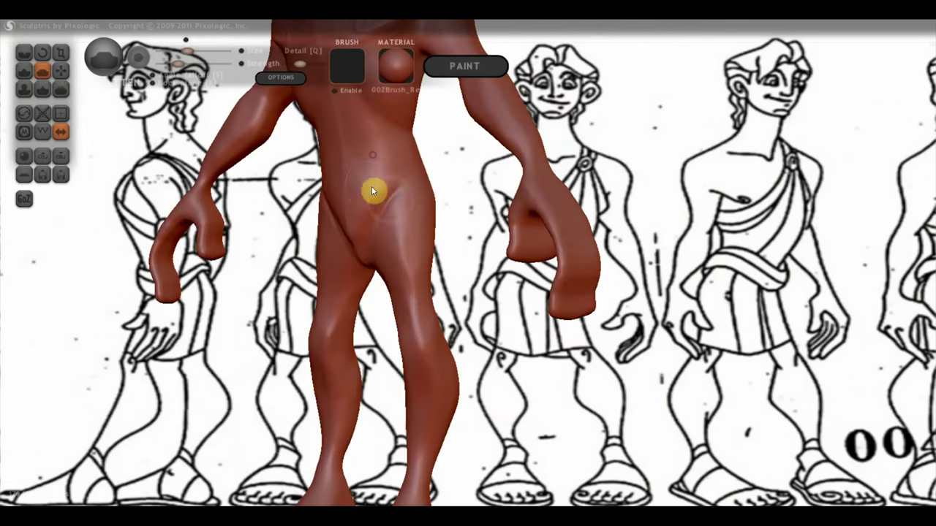
right_click_drag(371, 188, 476, 183)
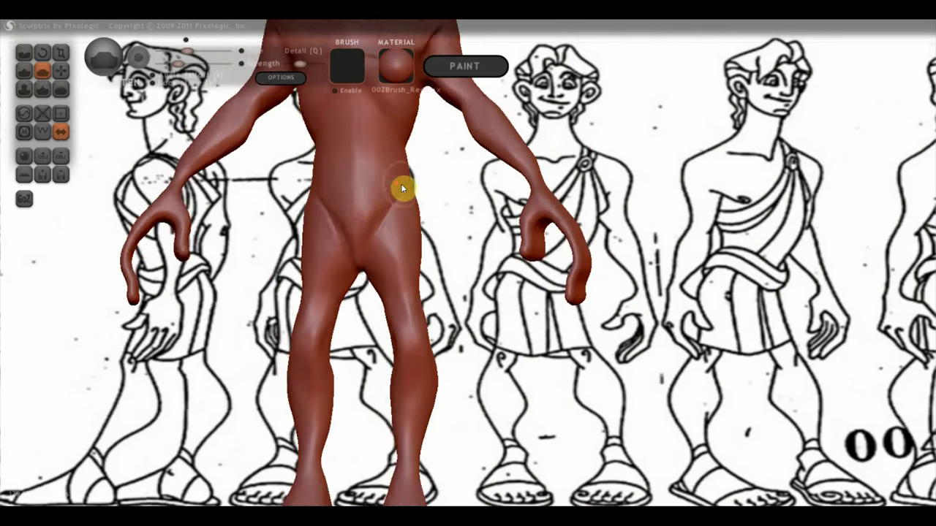
right_click_drag(382, 179, 487, 203)
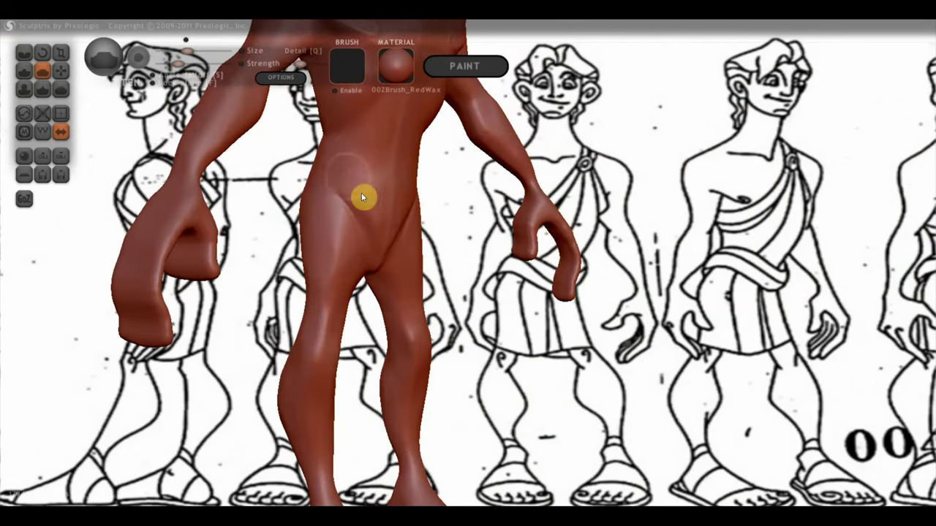
right_click_drag(361, 192, 397, 184)
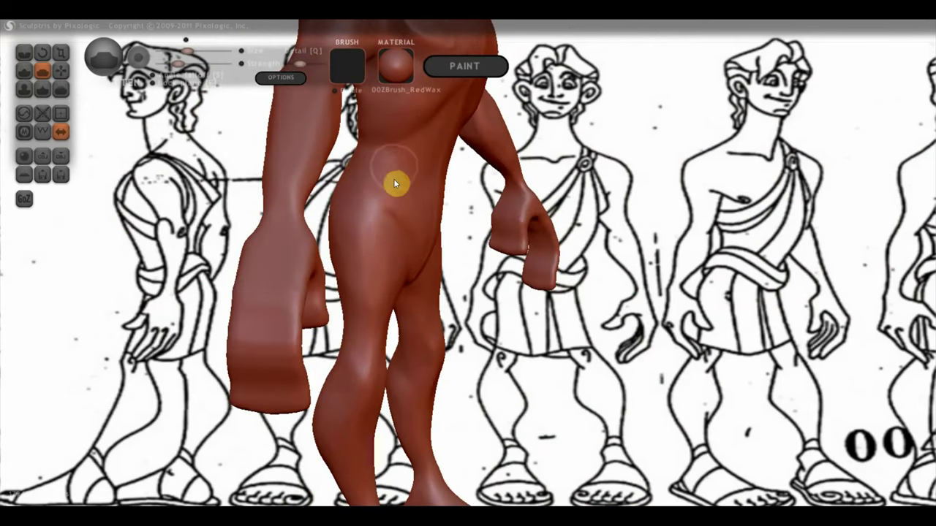
mouse_move(457, 121)
right_mouse_down()
mouse_move(409, 151)
mouse_move(401, 186)
right_mouse_up()
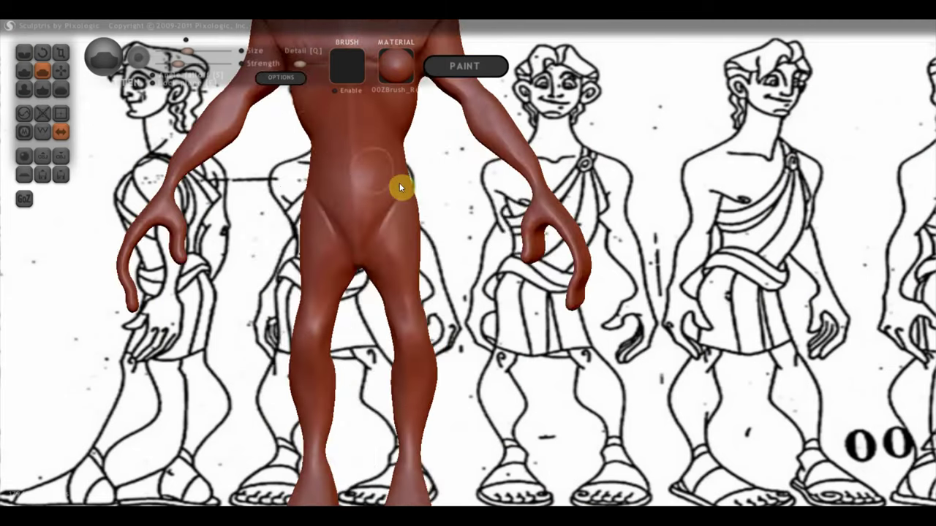
scroll(401, 185, "down", 3)
left_click_drag(528, 314, 526, 324, "alt")
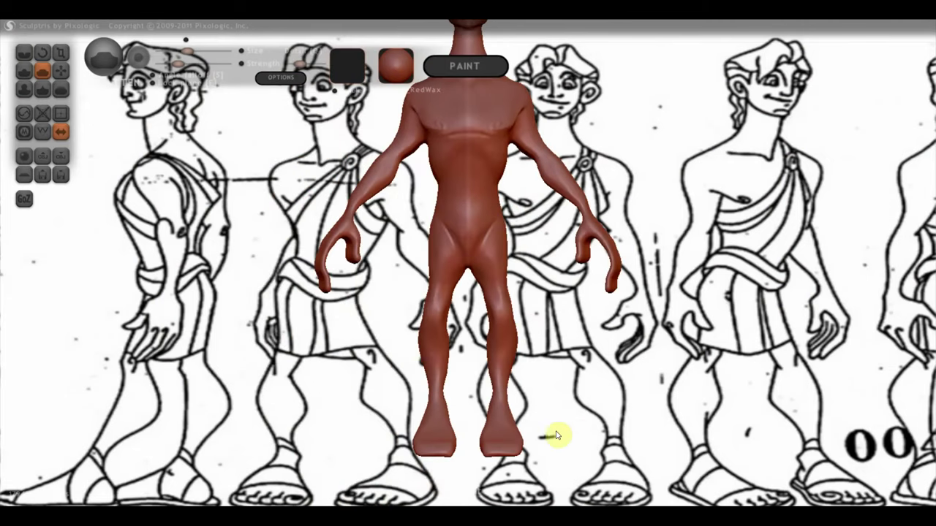
scroll(614, 414, "up", 2)
scroll(527, 375, "up", 2)
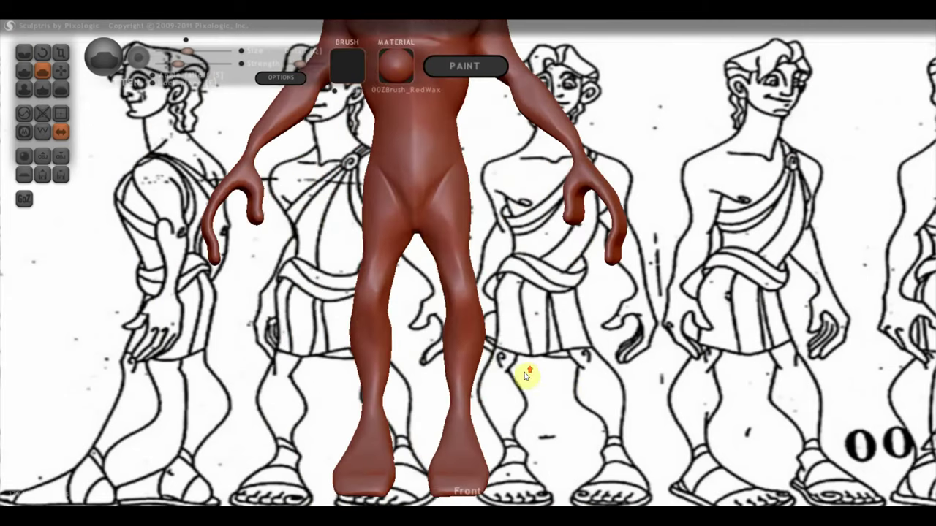
Pull the inner edge of the leg into shape with the Grab tool.
left_click(60, 70)
scroll(392, 334, "up", 2)
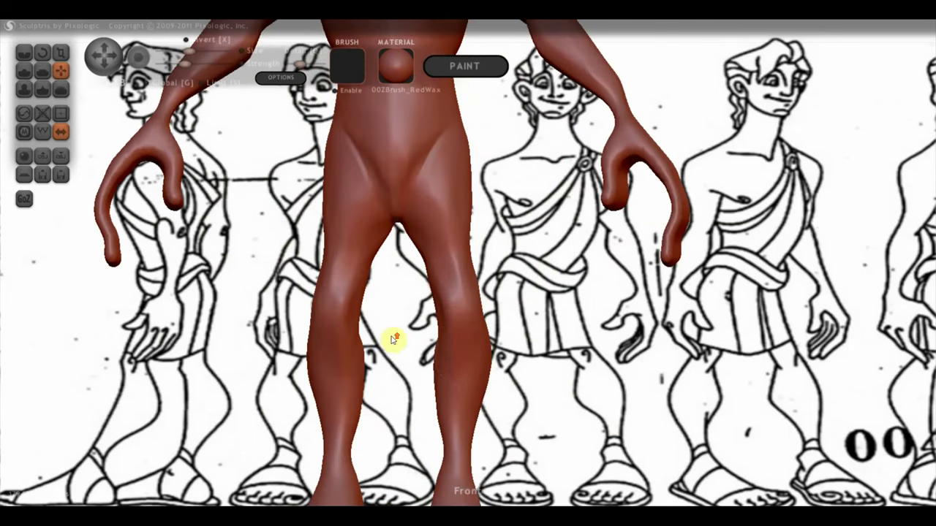
left_click_drag(429, 370, 433, 399)
Deepen the crease on the left foot's sole and sculpt definition into both calves.
left_click_drag(580, 407, 200, 397)
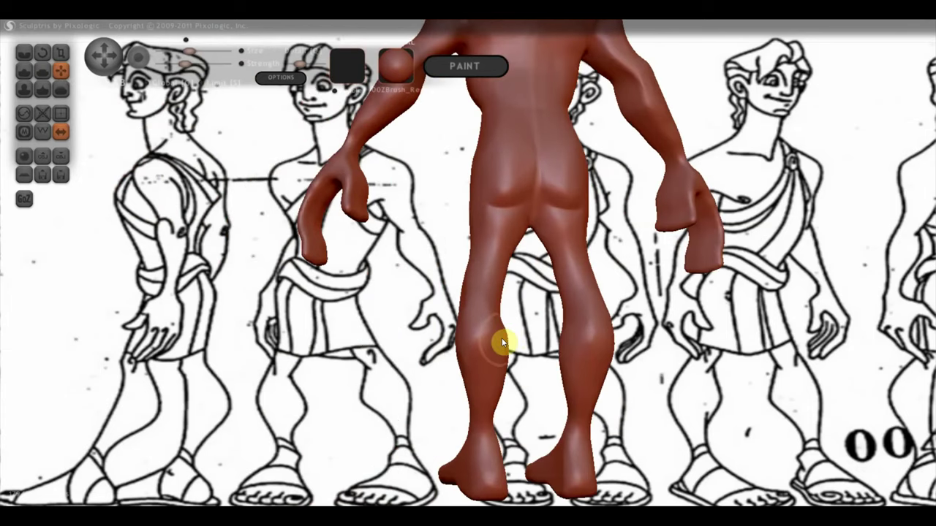
mouse_move(503, 377)
right_mouse_down()
mouse_move(527, 386)
mouse_move(526, 467)
right_mouse_up()
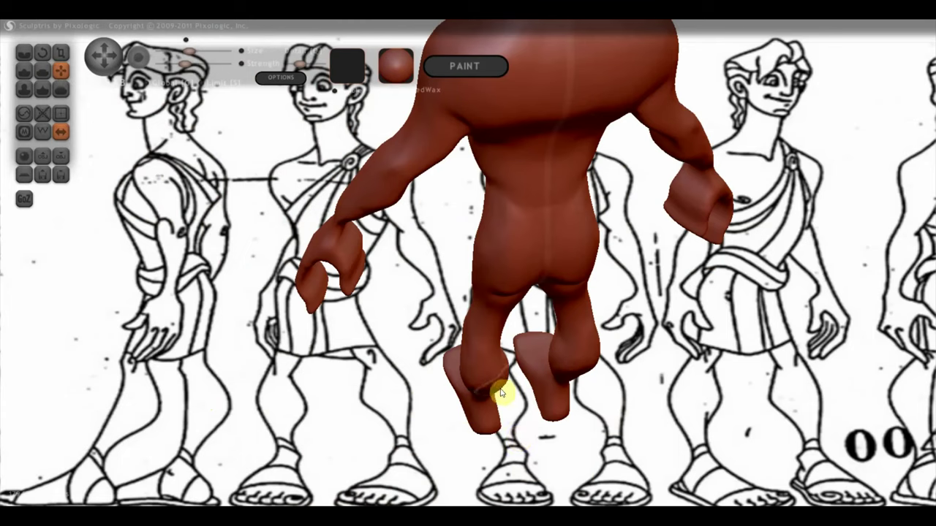
left_click_drag(488, 392, 488, 399)
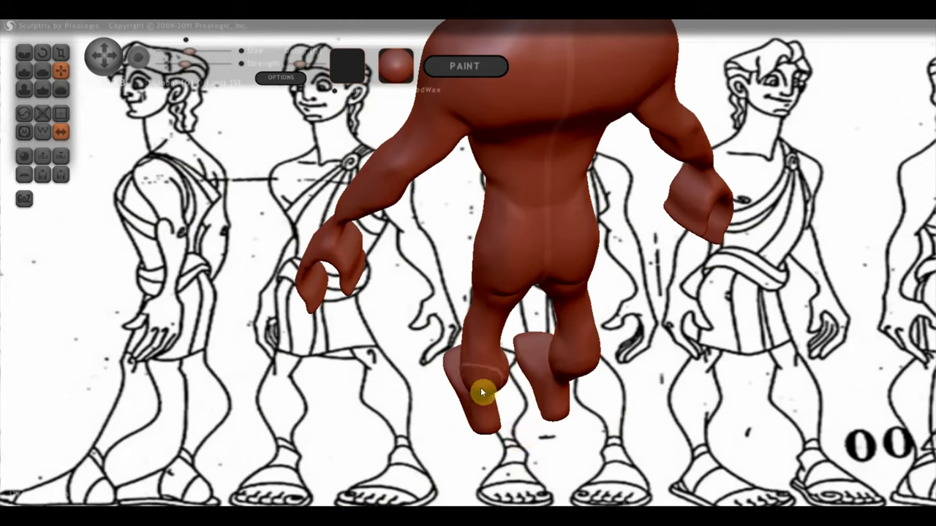
mouse_move(472, 386)
right_mouse_down()
mouse_move(440, 340)
mouse_move(426, 298)
right_mouse_up()
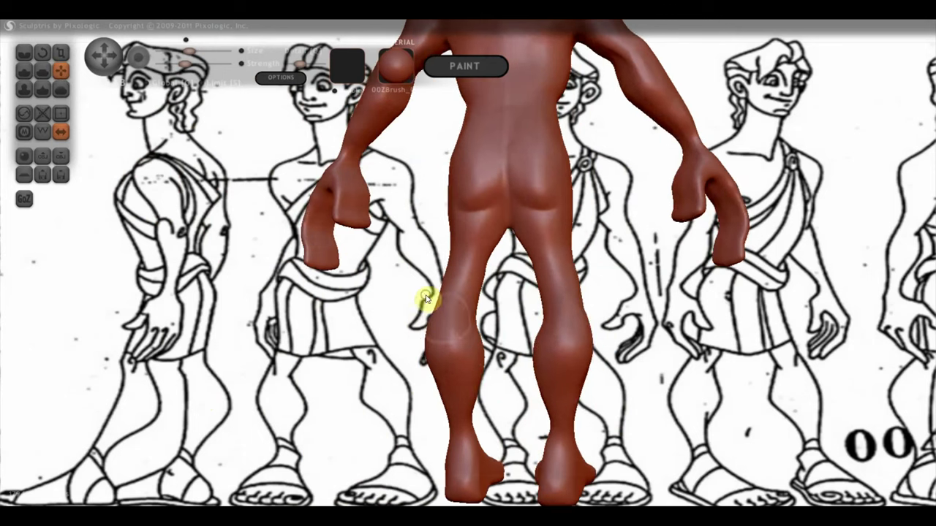
left_click_drag(474, 340, 485, 335)
Sculpt the crease between the buttocks from a back view.
mouse_move(485, 282)
right_mouse_down()
mouse_move(463, 282)
mouse_move(495, 283)
mouse_move(466, 265)
right_mouse_up()
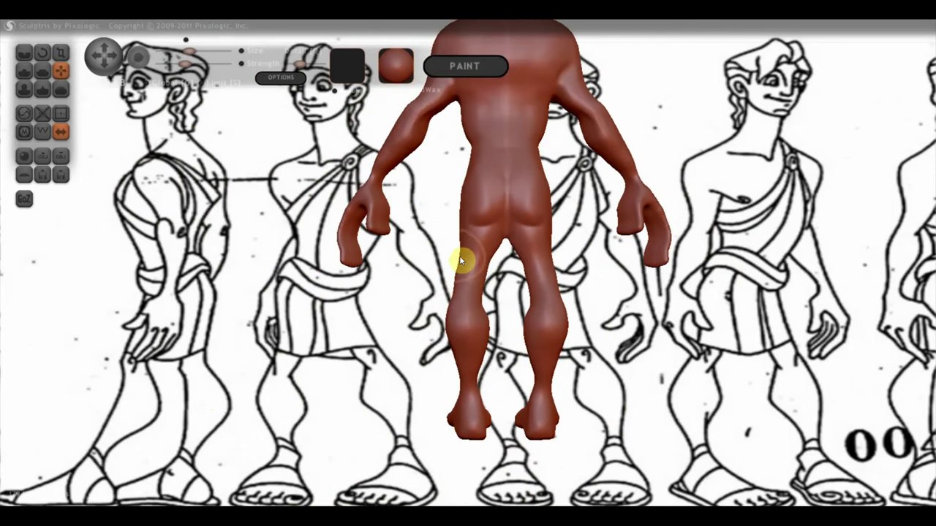
mouse_move(480, 250)
left_mouse_down()
mouse_move(510, 244)
mouse_move(502, 219)
mouse_move(531, 220)
left_mouse_up()
scroll(510, 244, "up", 2)
Orbit the figure through side, three-quarter and front views to review it.
right_click_drag(481, 199, 649, 245)
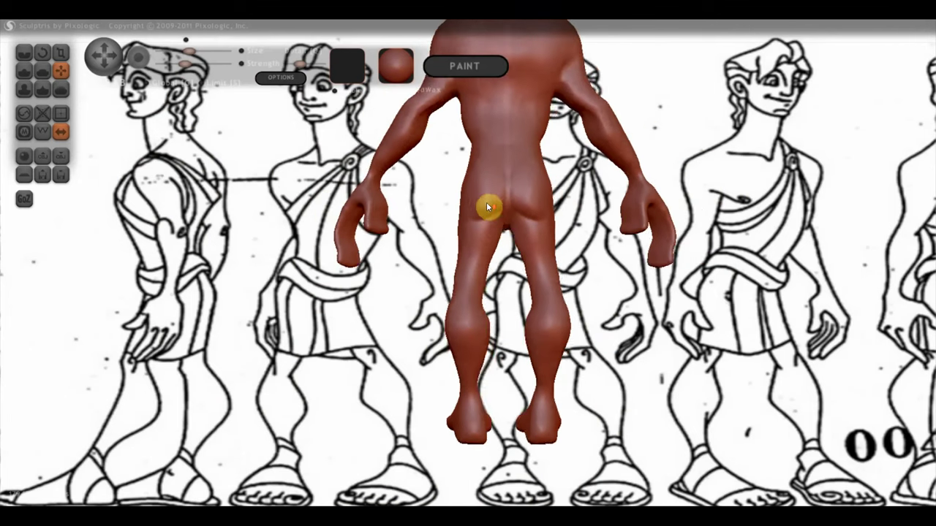
mouse_move(544, 203)
right_mouse_down()
mouse_move(660, 236)
mouse_move(773, 231)
right_mouse_up()
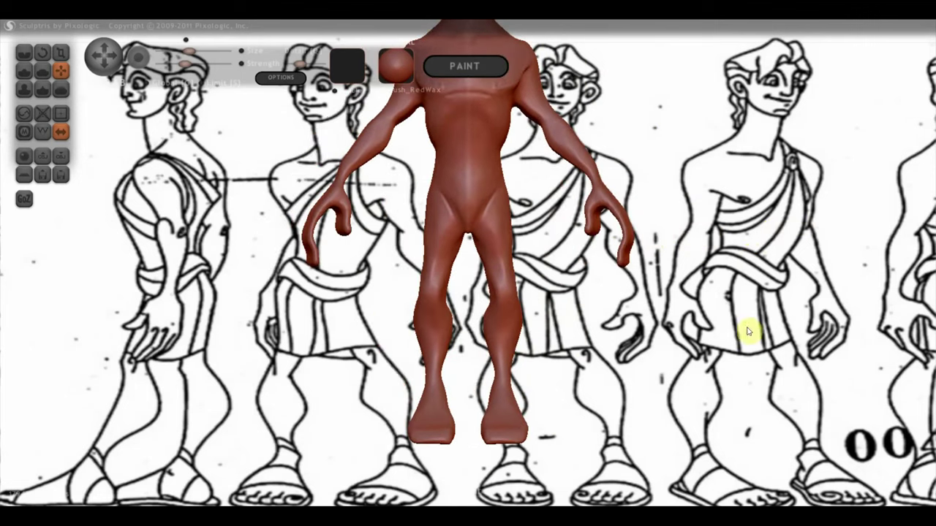
scroll(643, 398, "down", 2)
scroll(626, 380, "down", 2)
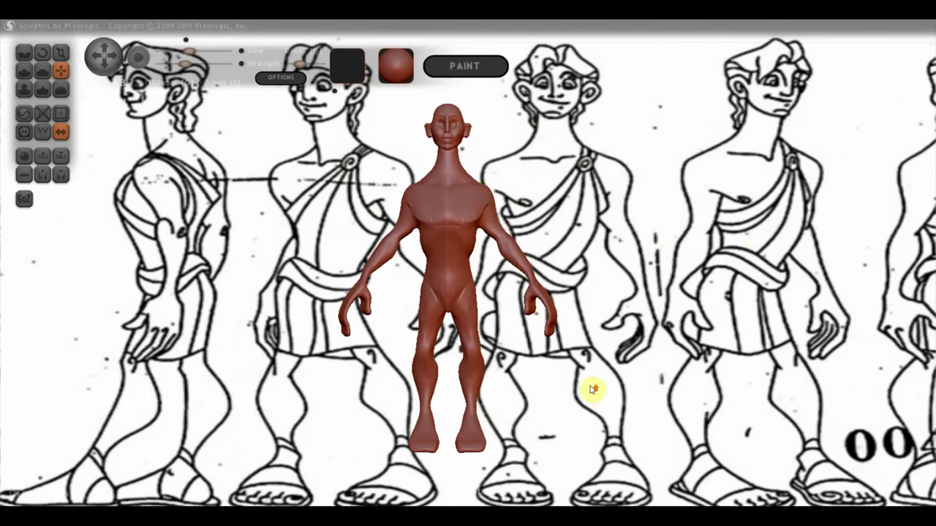
scroll(590, 386, "up", 3)
scroll(372, 334, "up", 2)
right_click_drag(371, 334, 493, 359)
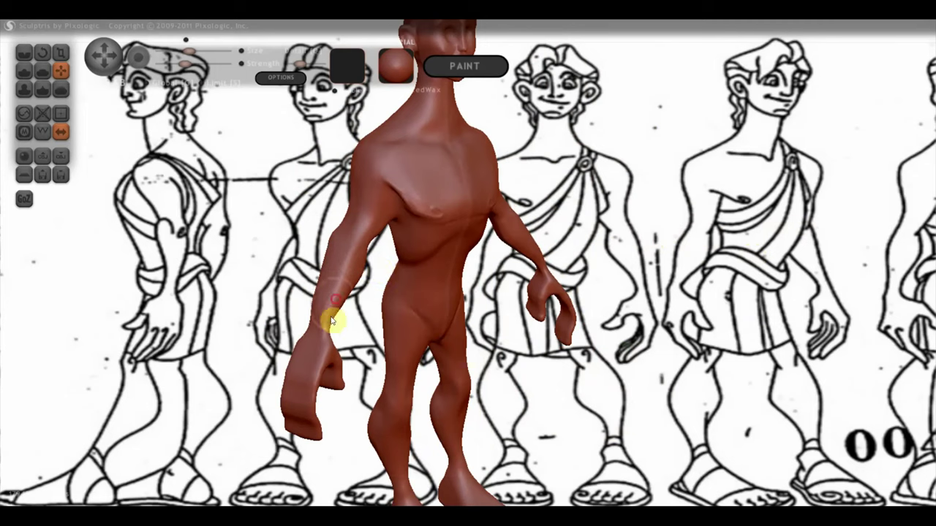
mouse_move(329, 292)
right_mouse_down()
mouse_move(244, 278)
mouse_move(313, 234)
right_mouse_up()
Return to a sculpting brush and orbit around the flank to face the back straight-on.
left_click(31, 68)
right_click_drag(256, 244, 319, 234)
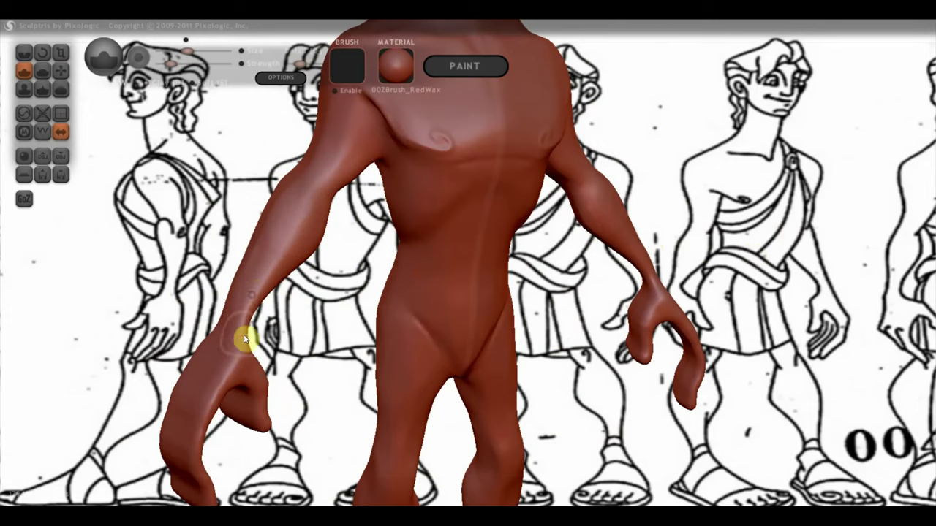
right_click_drag(246, 332, 410, 329)
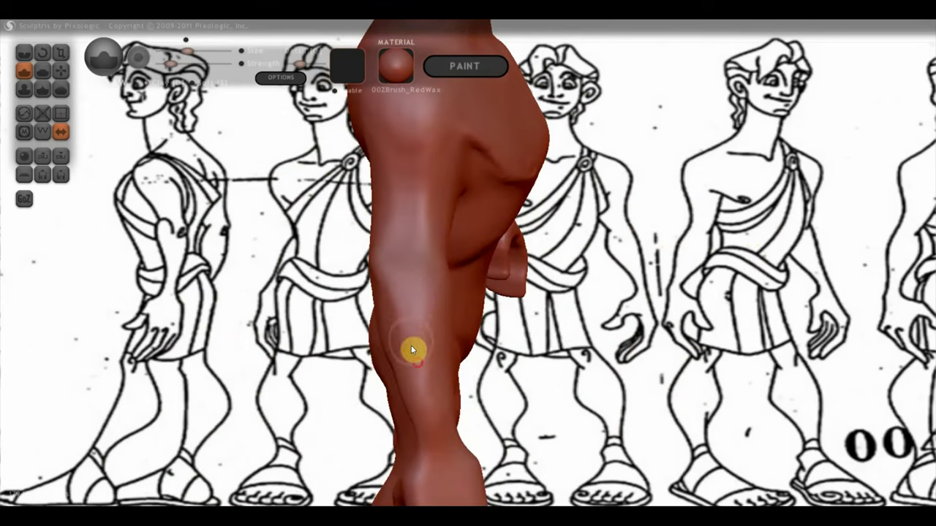
right_click_drag(429, 399, 585, 382)
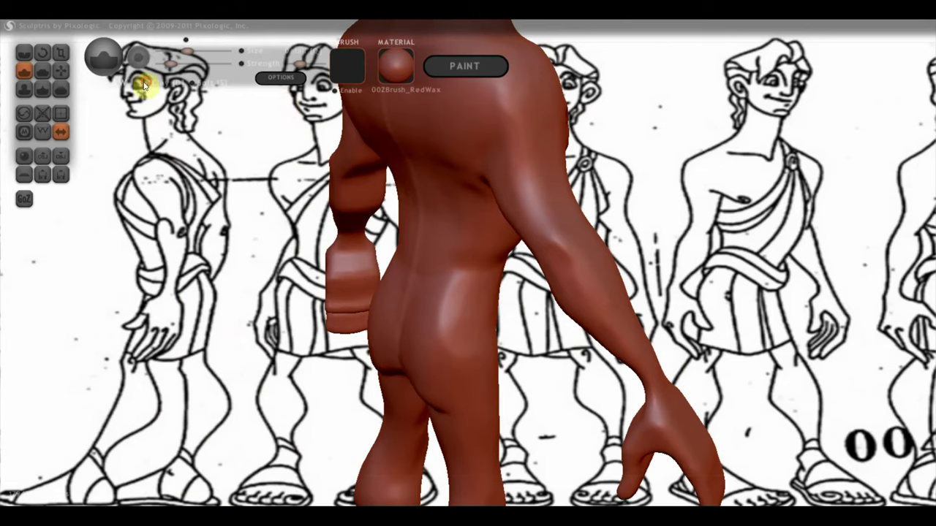
right_click_drag(514, 284, 591, 247)
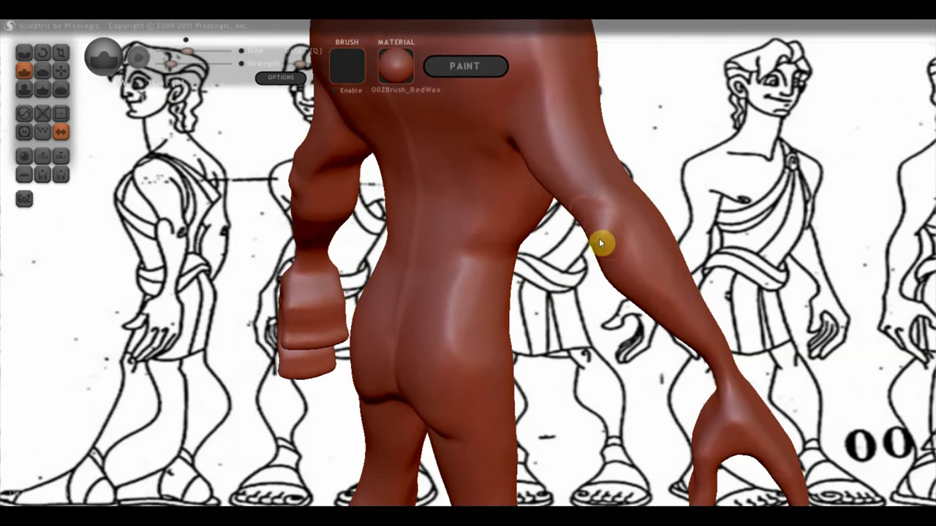
mouse_move(607, 241)
right_mouse_down()
mouse_move(626, 257)
mouse_move(518, 284)
mouse_move(483, 289)
mouse_move(603, 265)
mouse_move(603, 240)
mouse_move(463, 266)
mouse_move(560, 259)
right_mouse_up()
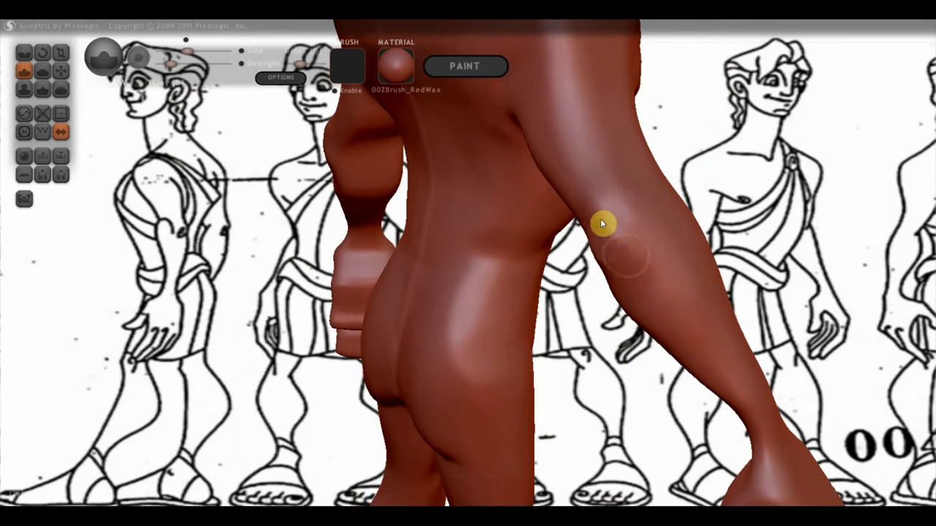
mouse_move(589, 219)
right_mouse_down()
mouse_move(723, 253)
mouse_move(650, 233)
right_mouse_up()
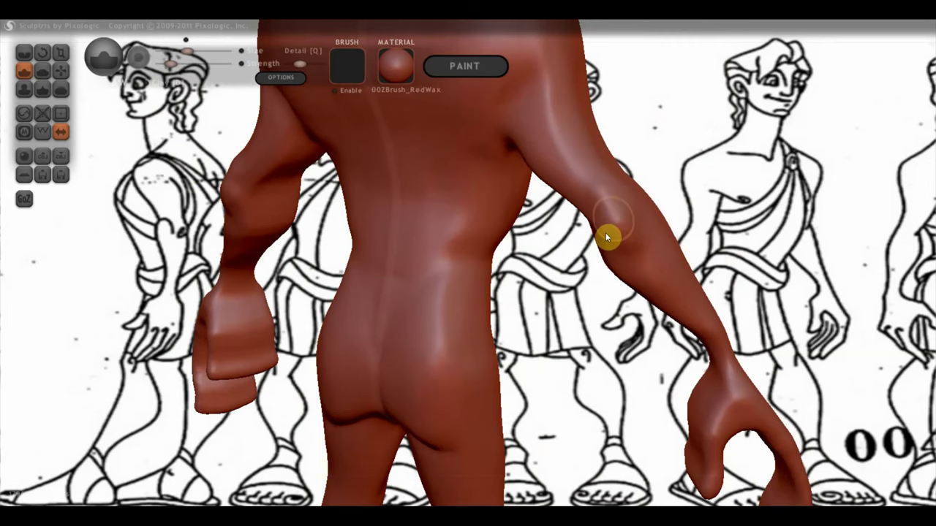
right_click_drag(636, 259, 741, 230)
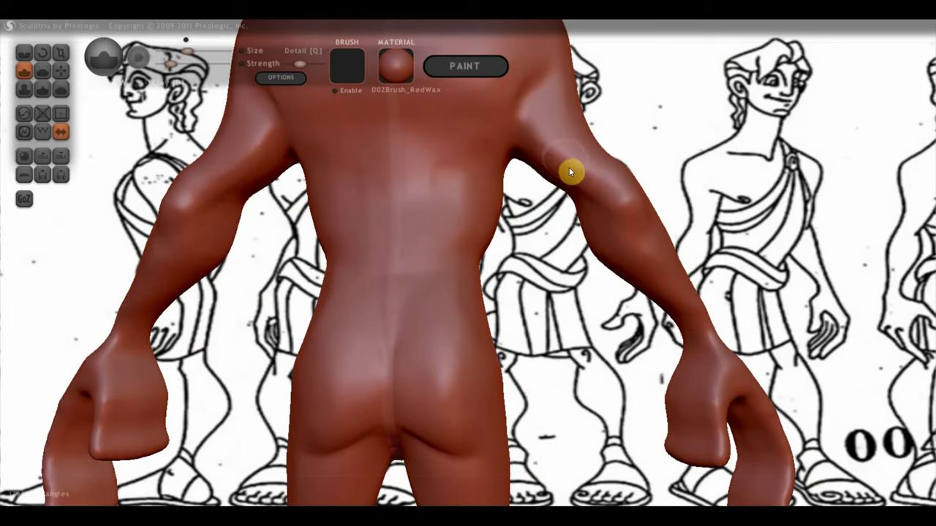
scroll(417, 229, "up", 2)
Carve and deepen a crease along the right shoulder blade.
left_click(24, 52)
scroll(477, 261, "down", 3)
mouse_move(495, 181)
left_mouse_down()
mouse_move(486, 209)
mouse_move(490, 153)
mouse_move(485, 224)
mouse_move(485, 206)
left_mouse_up()
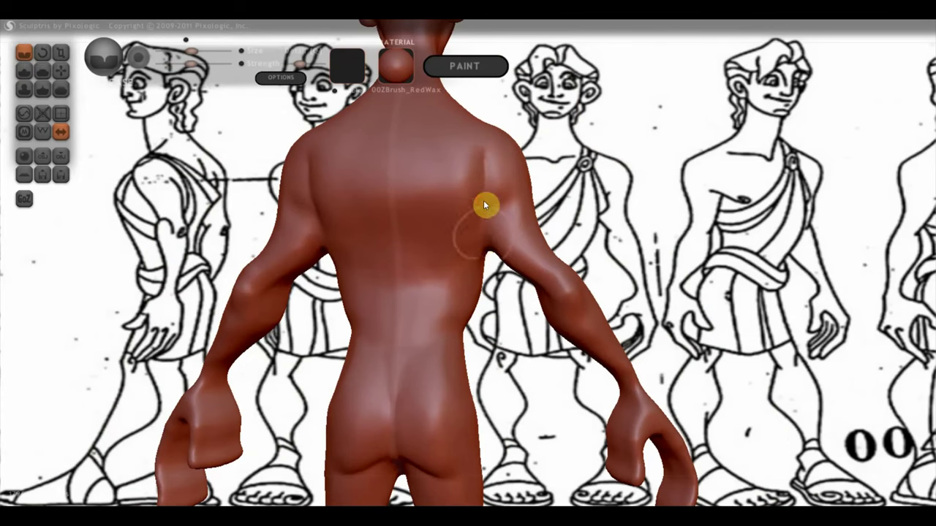
mouse_move(499, 267)
right_mouse_down()
mouse_move(494, 212)
mouse_move(484, 282)
right_mouse_up()
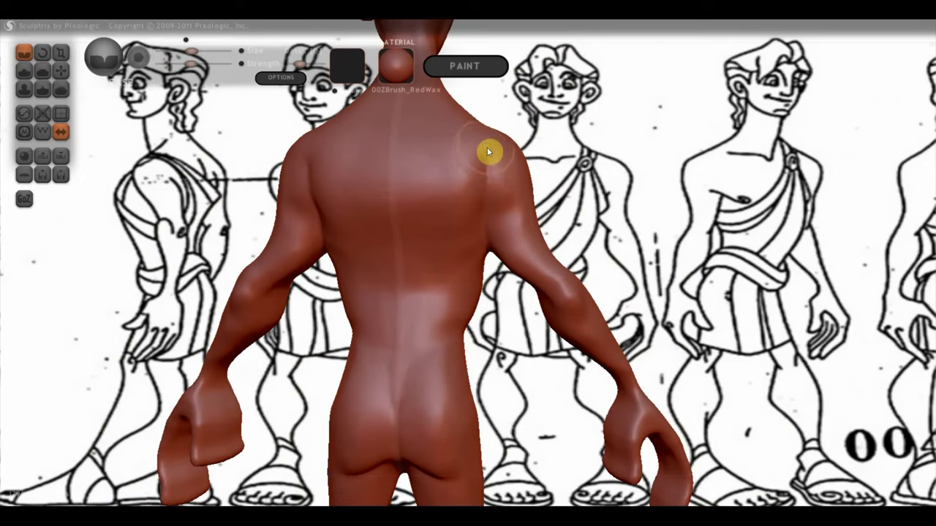
left_click_drag(476, 214, 477, 232)
Smooth away the bump on the right shoulder and soften its surface.
left_click(43, 70)
mouse_move(468, 162)
left_mouse_down()
mouse_move(441, 171)
mouse_move(460, 141)
mouse_move(442, 192)
left_mouse_up()
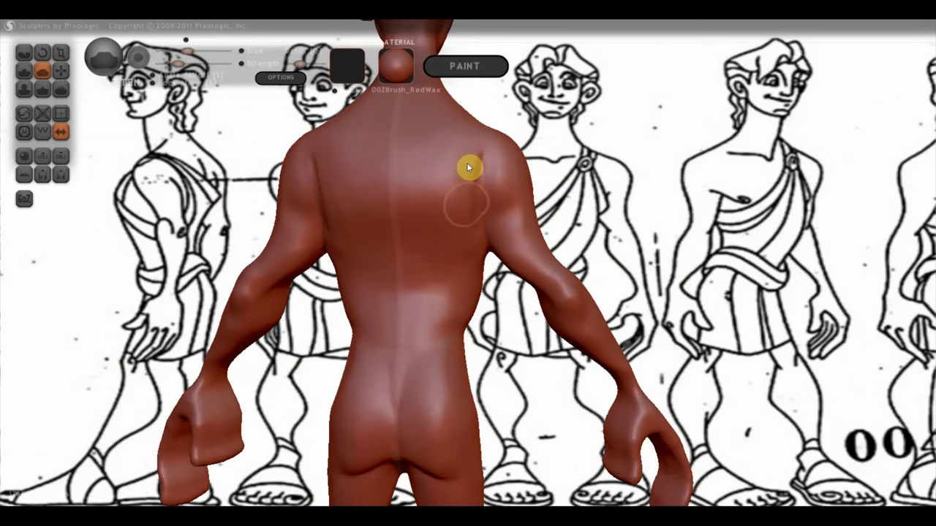
left_click_drag(488, 158, 502, 156)
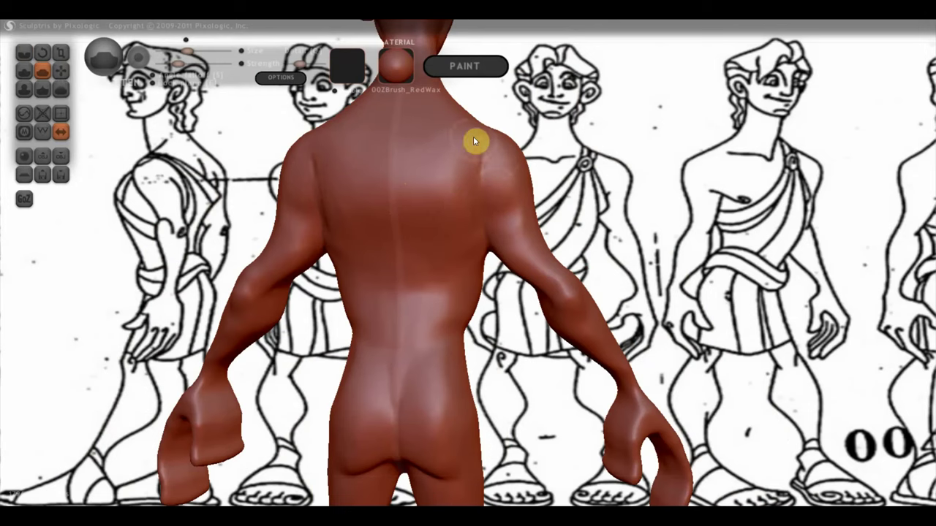
Orbit from the upper back and arm around to the front of the figure.
mouse_move(514, 168)
right_mouse_down()
mouse_move(487, 212)
mouse_move(419, 211)
mouse_move(460, 216)
right_mouse_up()
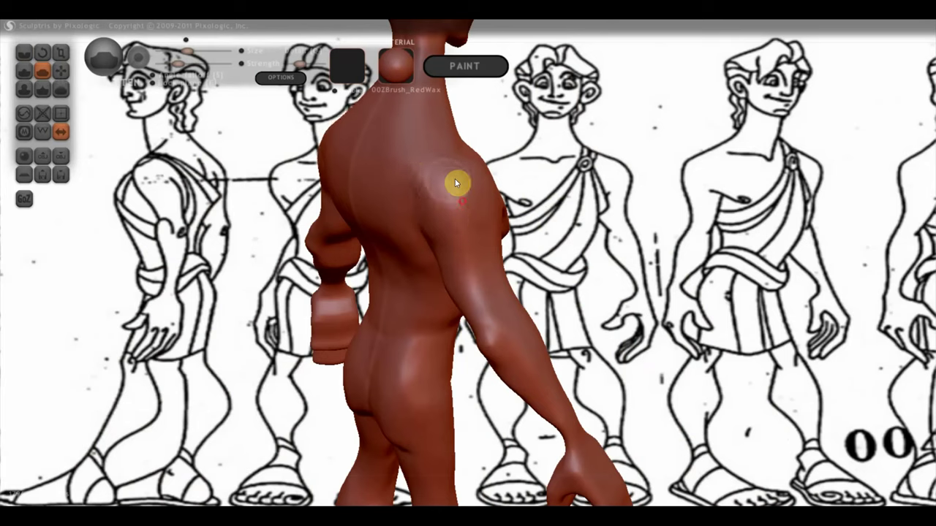
right_click_drag(467, 213, 468, 221)
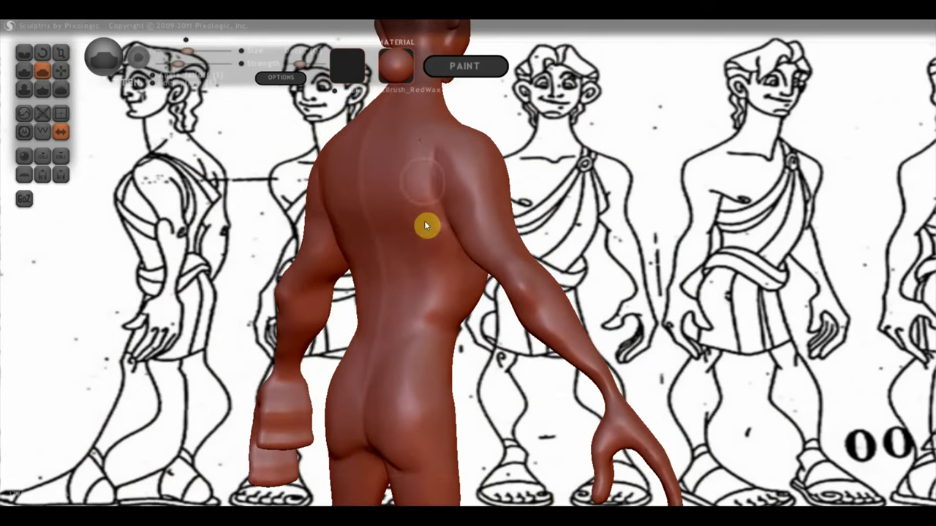
right_click_drag(448, 259, 412, 188)
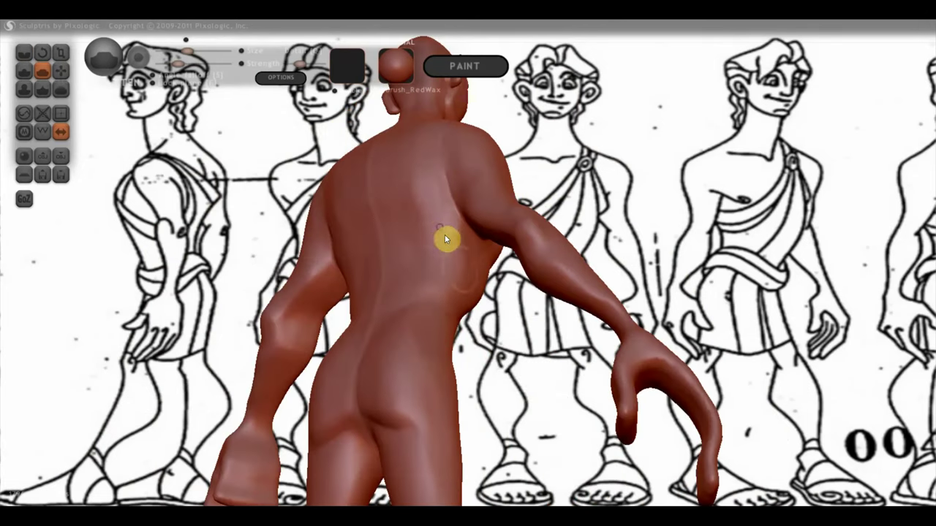
right_click_drag(456, 307, 201, 353)
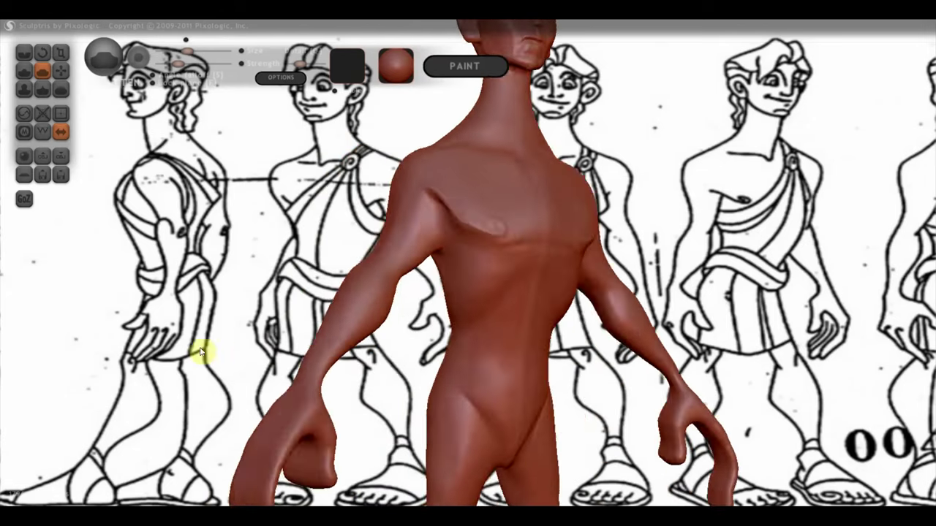
Zoom in on the feet, turn them forward, and select the Crease brush.
scroll(724, 202, "down", 2)
scroll(725, 202, "down", 2)
scroll(703, 236, "down", 2)
mouse_move(703, 236)
right_mouse_down()
mouse_move(695, 244)
mouse_move(679, 209)
mouse_move(678, 329)
mouse_move(683, 270)
right_mouse_up()
scroll(679, 209, "up", 2)
scroll(640, 447, "up", 2)
scroll(633, 397, "up", 2)
scroll(648, 421, "up", 1)
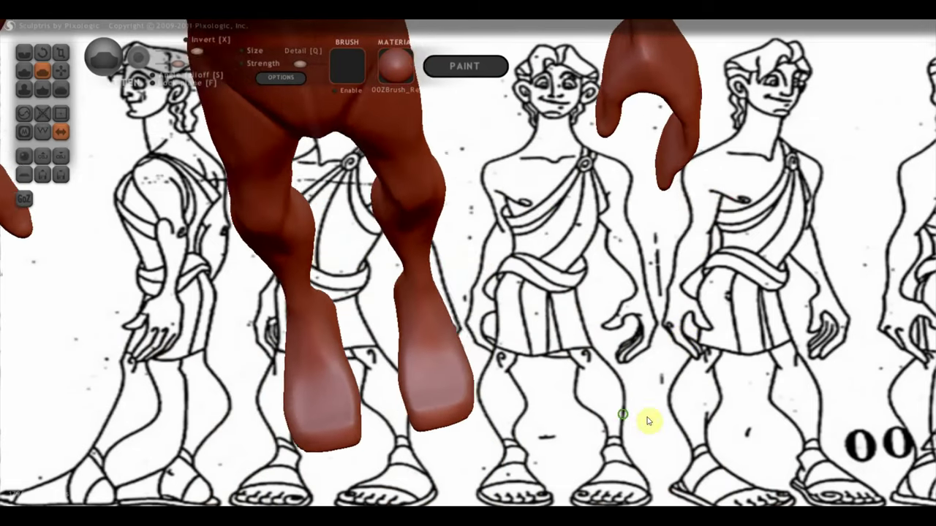
right_click_drag(647, 421, 739, 380)
left_click(25, 53)
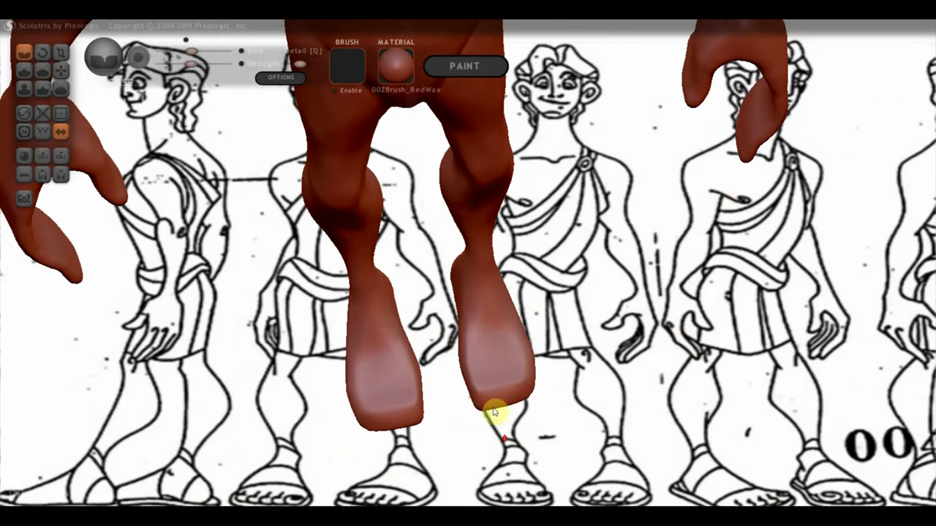
right_click_drag(494, 413, 487, 438)
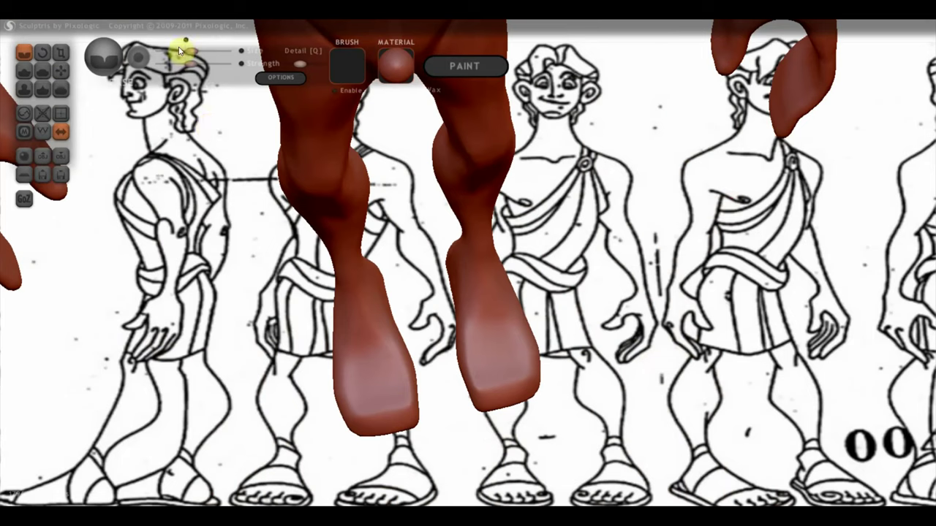
Carve toe grooves down the left foot and crease the tip of its toes.
left_click_drag(398, 421, 402, 430)
left_click_drag(388, 387, 397, 437)
mouse_move(385, 391)
left_mouse_down()
mouse_move(395, 434)
mouse_move(375, 432)
left_mouse_up()
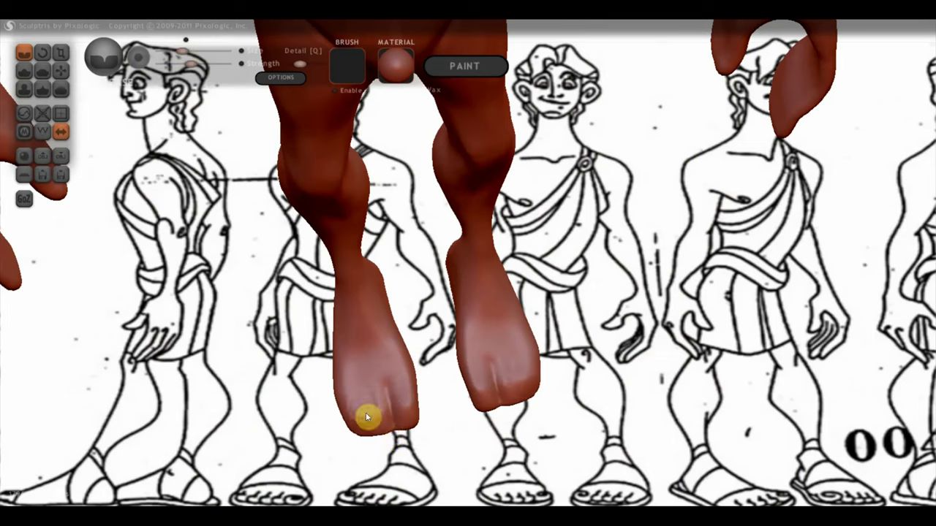
left_click_drag(356, 399, 365, 443)
mouse_move(356, 420)
right_mouse_down()
mouse_move(442, 413)
mouse_move(495, 387)
right_mouse_up()
Select the Draw brush and frame the feet in close-up from side and front.
left_click(24, 71)
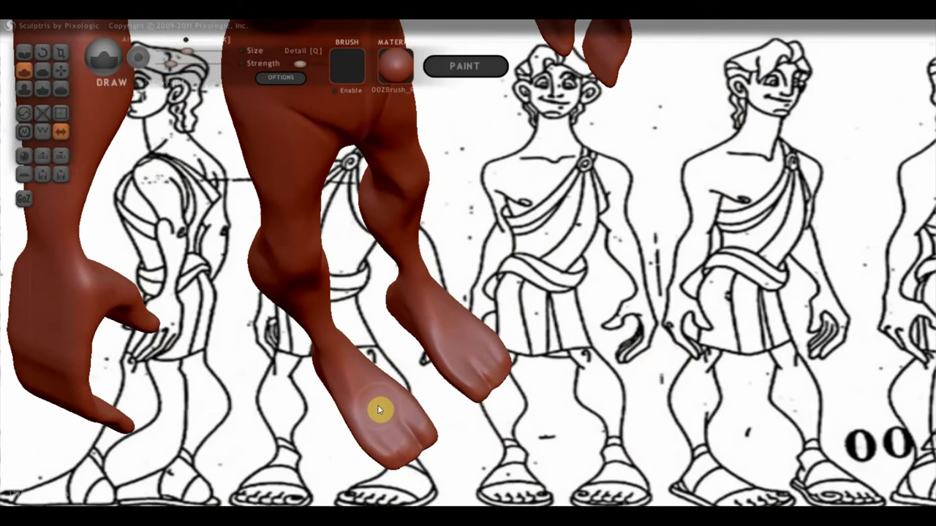
right_click_drag(380, 410, 484, 268)
scroll(484, 268, "up", 3)
scroll(621, 248, "up", 3)
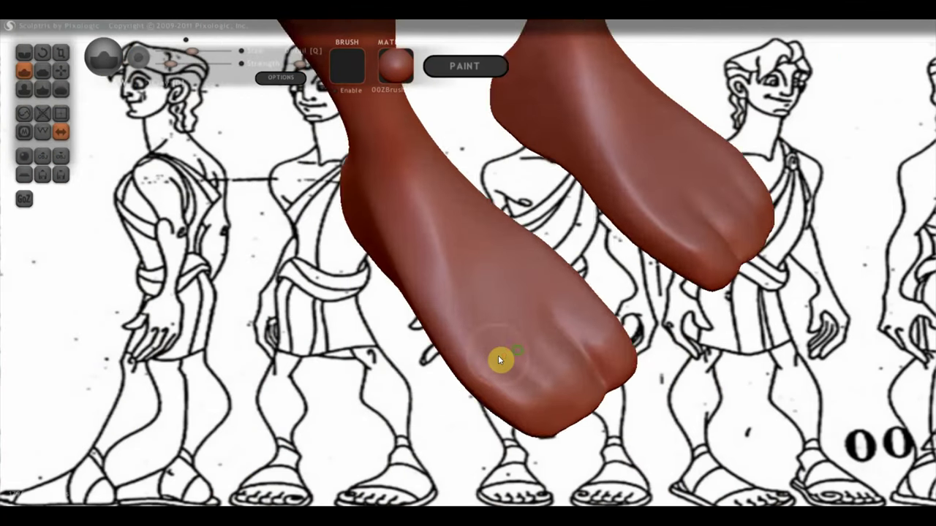
right_click_drag(497, 356, 595, 299)
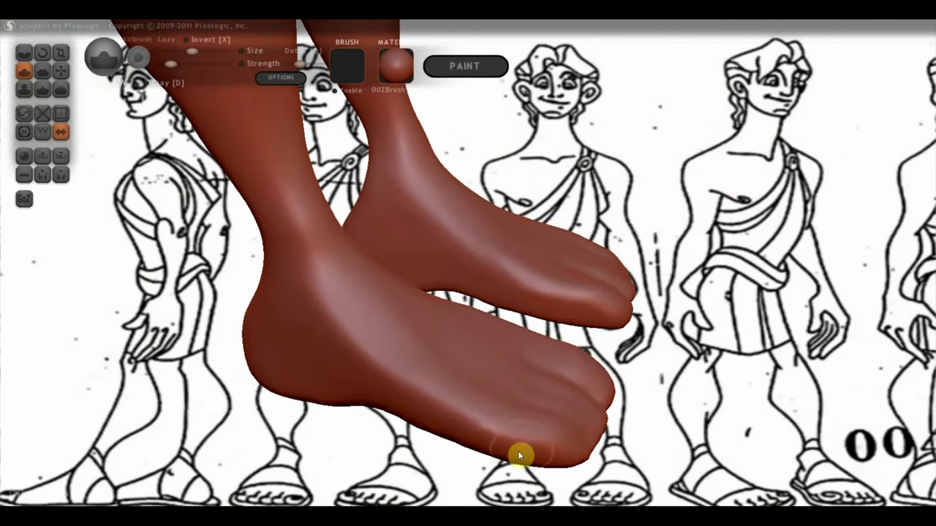
mouse_move(438, 435)
right_mouse_down()
mouse_move(514, 376)
mouse_move(478, 456)
right_mouse_up()
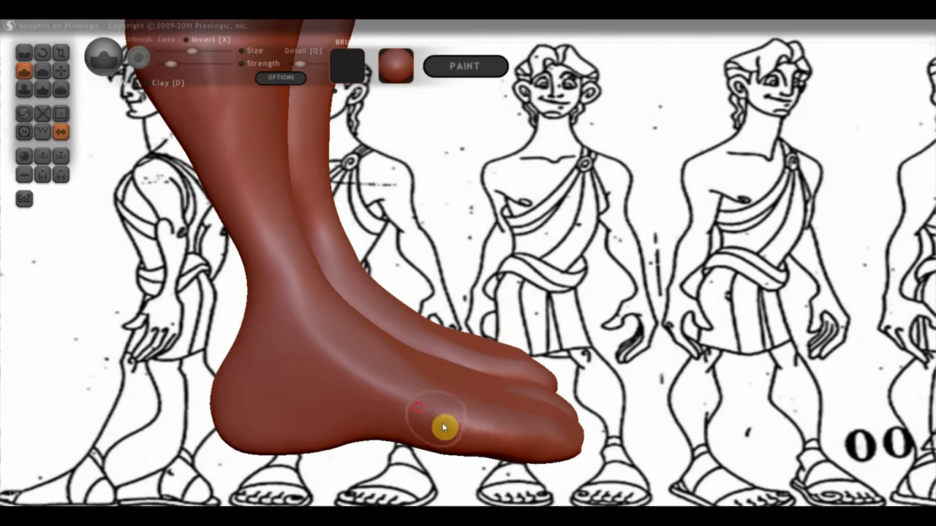
right_click_drag(427, 416, 332, 497)
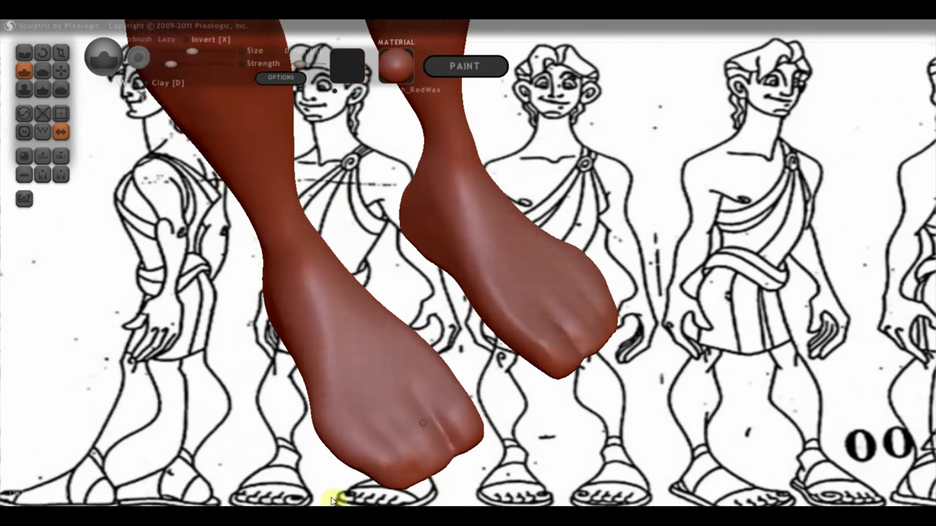
right_click_drag(439, 463, 478, 436)
Crease the underside of the front foot's toes and deepen its toe creases.
left_click(24, 53)
right_click_drag(307, 315, 353, 359)
left_click_drag(381, 453, 420, 497)
mouse_move(382, 449)
right_mouse_down()
mouse_move(456, 440)
mouse_move(496, 457)
right_mouse_up()
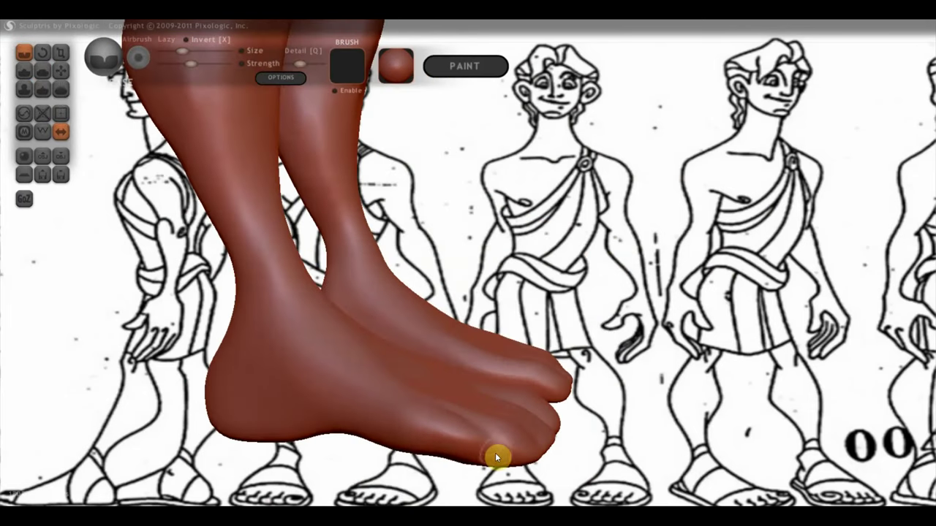
mouse_move(495, 490)
right_mouse_down()
mouse_move(479, 500)
mouse_move(502, 476)
mouse_move(428, 487)
right_mouse_up()
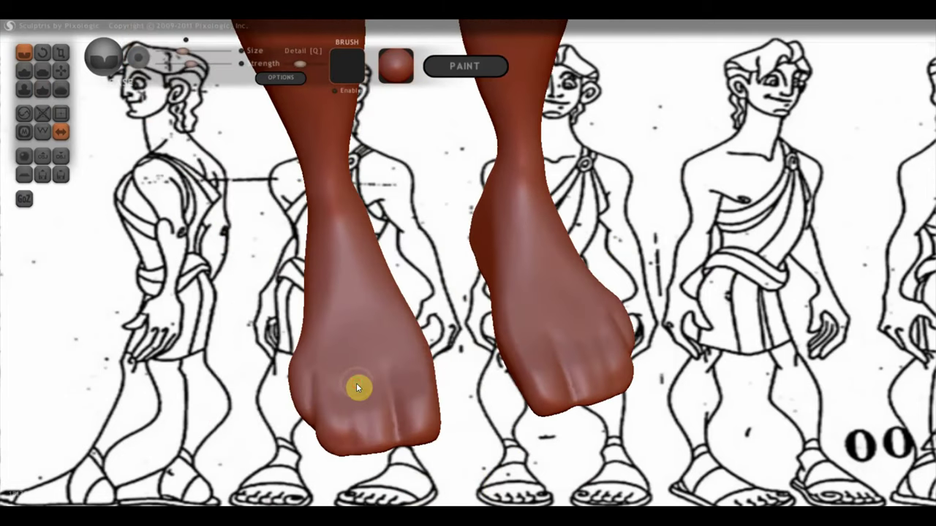
left_click_drag(367, 410, 382, 468)
left_click_drag(340, 409, 341, 455)
left_click_drag(341, 416, 349, 464)
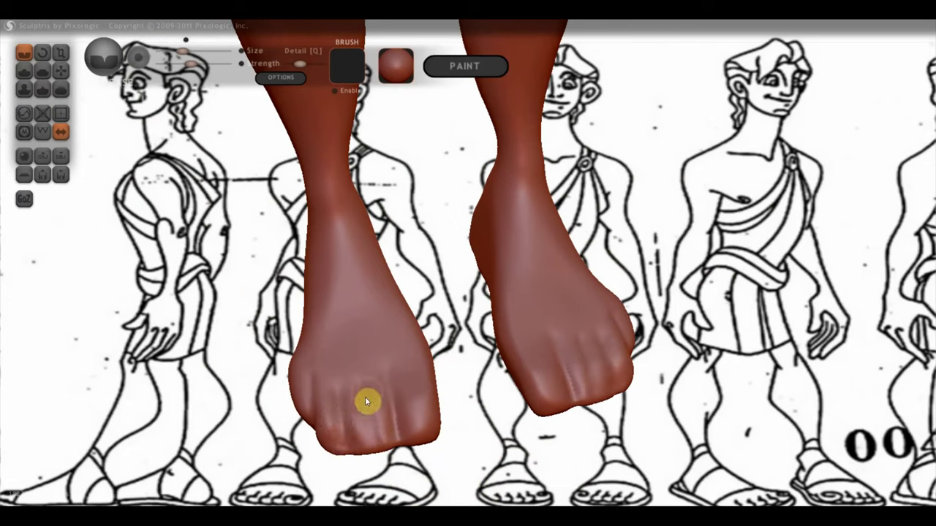
left_click_drag(364, 388, 376, 460)
Carve grooves between the toes and reshape the outer toe tip with the Draw brush.
left_click(24, 71)
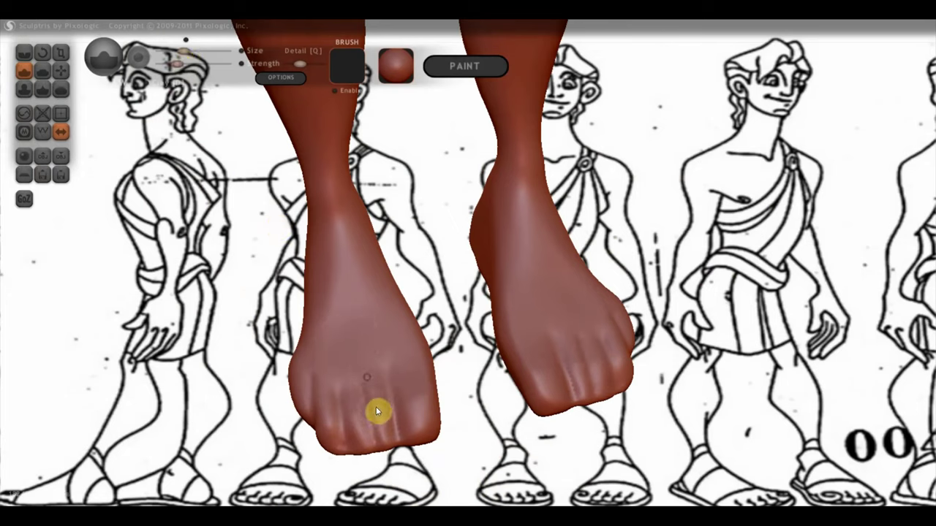
left_click_drag(370, 380, 374, 402)
mouse_move(353, 436)
left_mouse_down()
mouse_move(357, 454)
mouse_move(373, 437)
left_mouse_up()
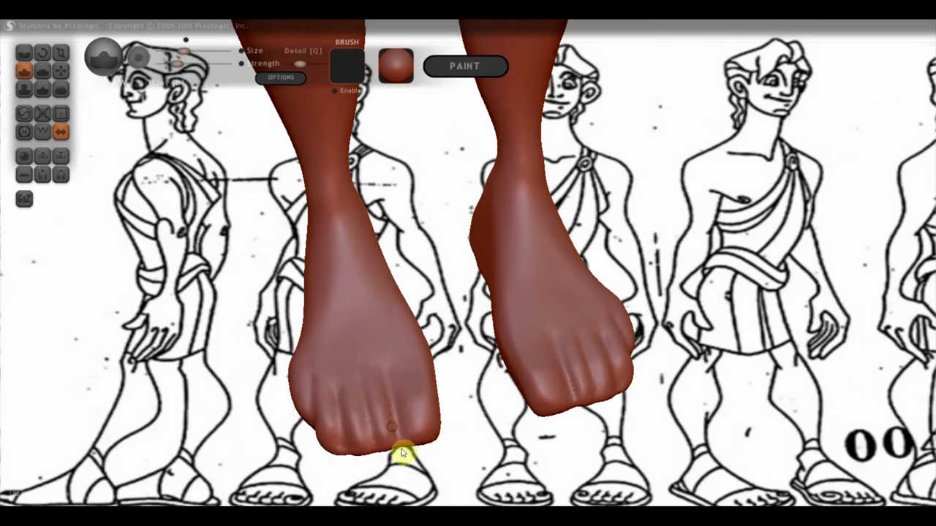
left_click_drag(426, 423, 423, 443)
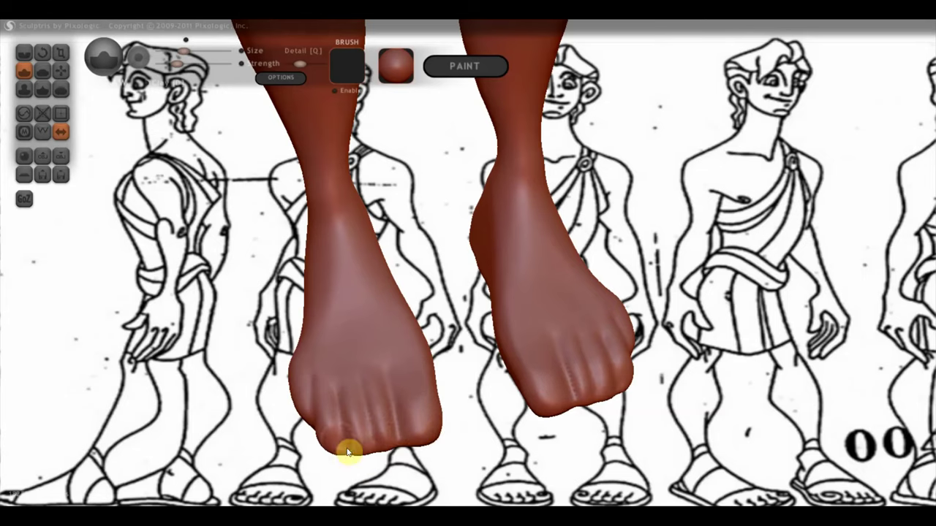
right_click_drag(388, 430, 365, 479)
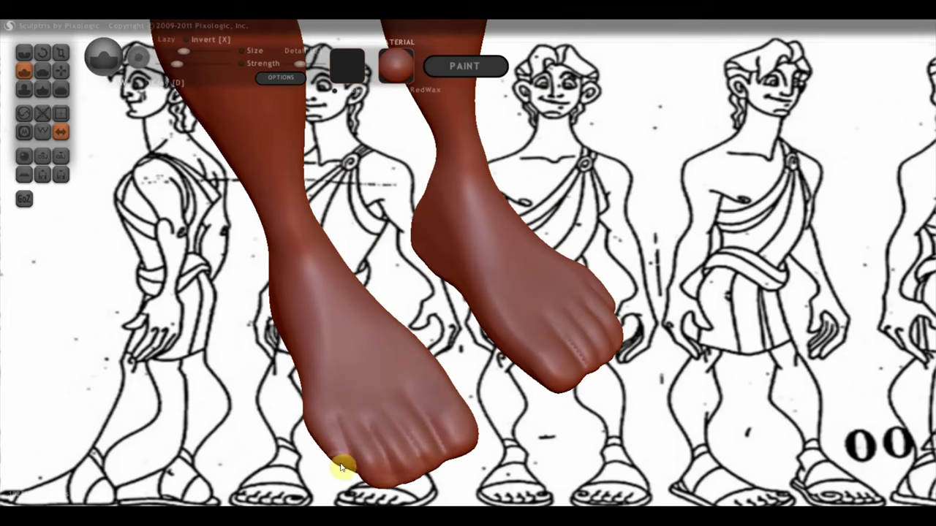
right_click_drag(312, 453, 273, 418)
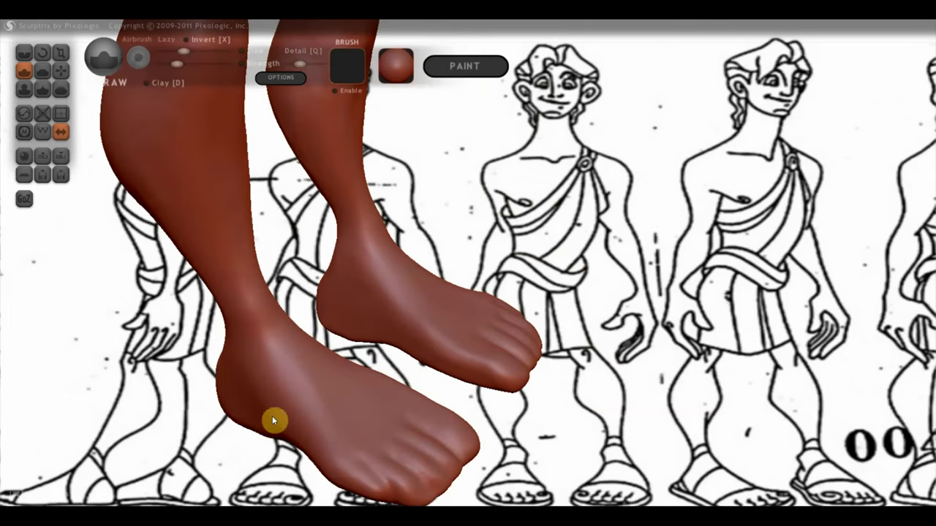
Reposition the enlarged feet and press a small dent into the foot with the Crease brush.
left_click(43, 70)
scroll(402, 380, "up", 2)
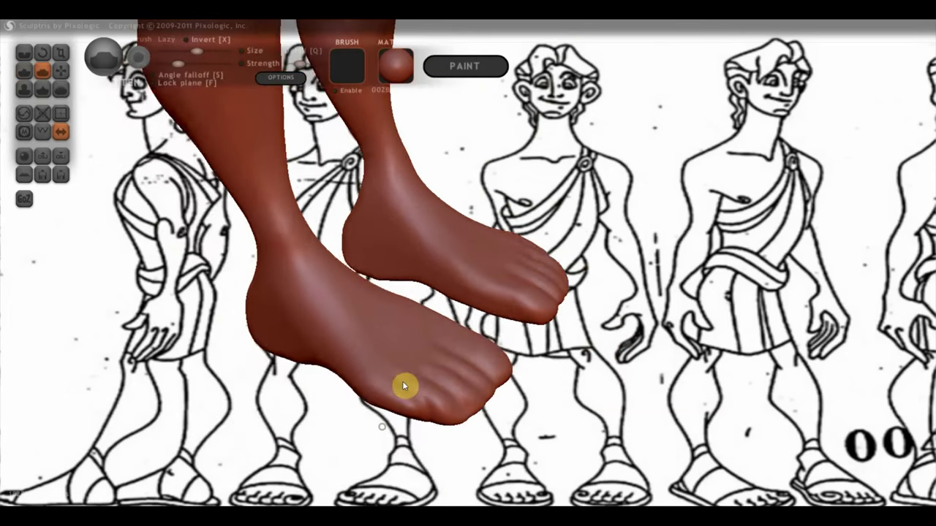
scroll(400, 365, "up", 2)
scroll(407, 383, "up", 2)
scroll(408, 387, "down", 2)
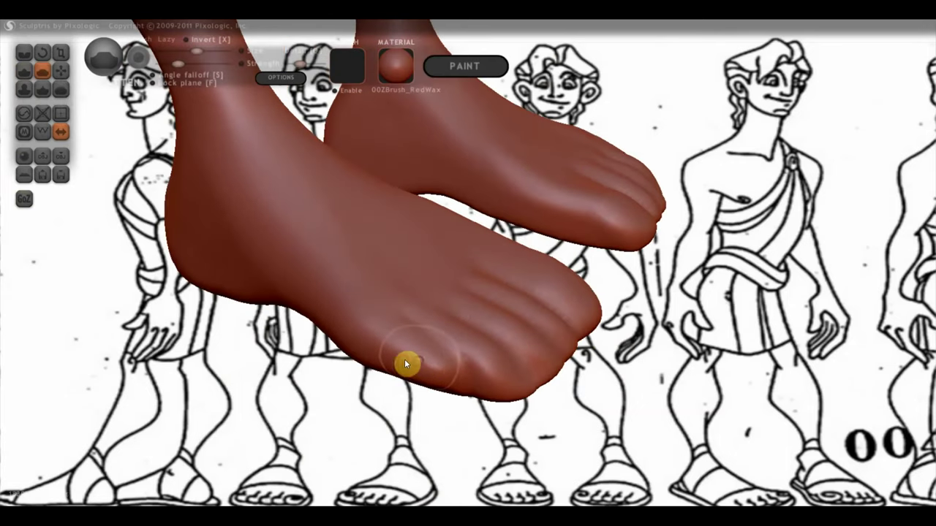
right_click_drag(380, 362, 278, 412)
mouse_move(397, 429)
right_mouse_down()
mouse_move(476, 309)
mouse_move(454, 363)
right_mouse_up()
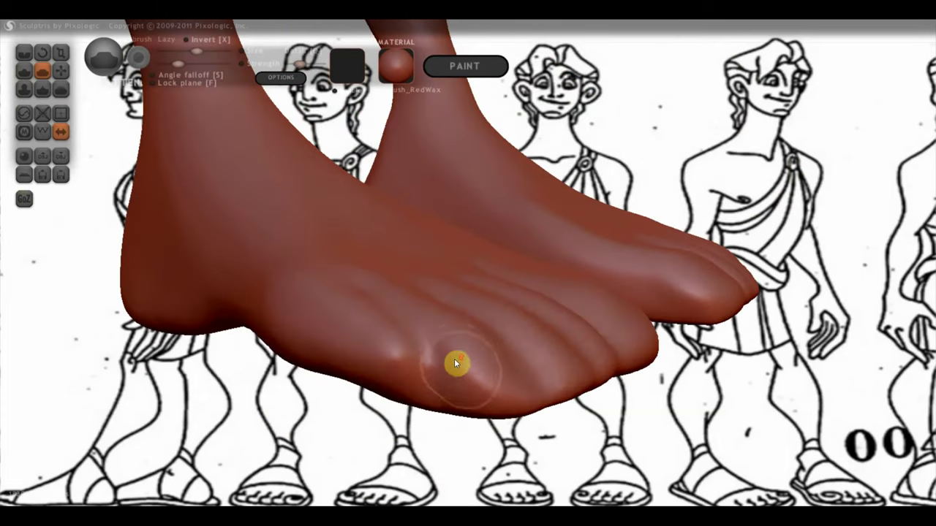
mouse_move(488, 377)
right_mouse_down()
mouse_move(347, 223)
mouse_move(462, 237)
right_mouse_up()
left_click(24, 53)
left_click(474, 218)
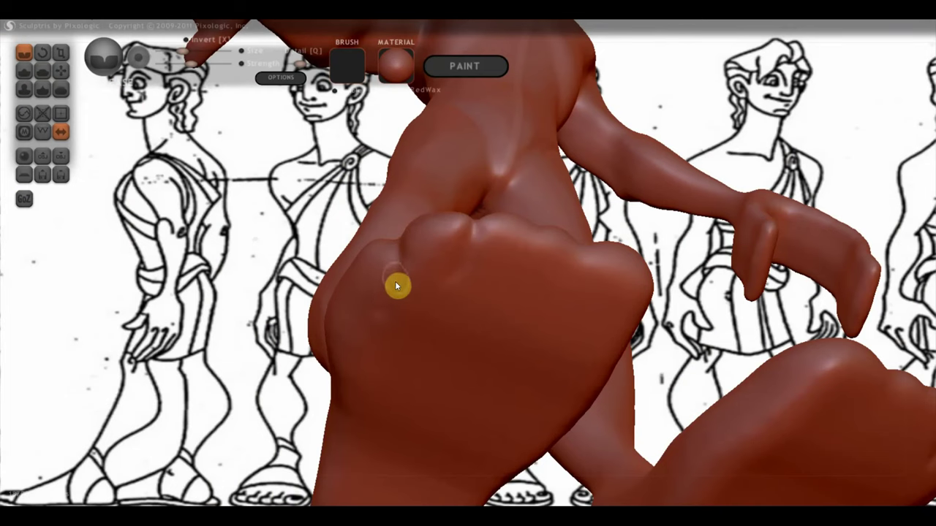
Pull the front toe tip down slightly with Grab, then carve a crease into the toe.
right_click_drag(385, 297, 494, 357)
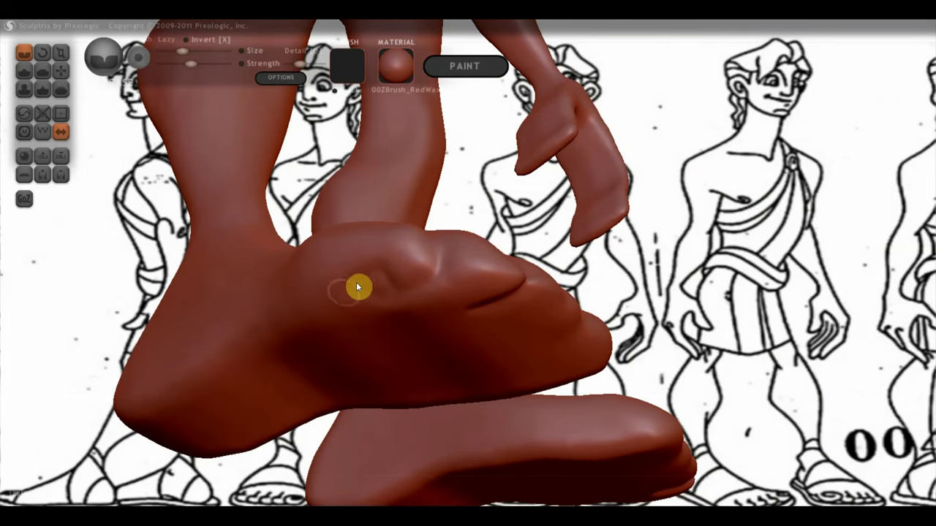
right_click_drag(363, 282, 414, 313)
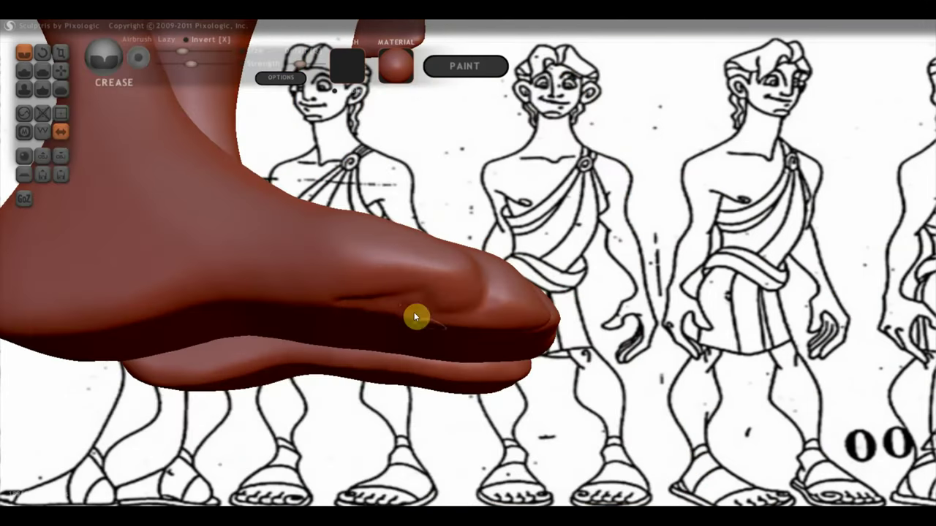
left_click(58, 74)
mouse_move(475, 314)
right_mouse_down()
mouse_move(487, 292)
mouse_move(468, 313)
right_mouse_up()
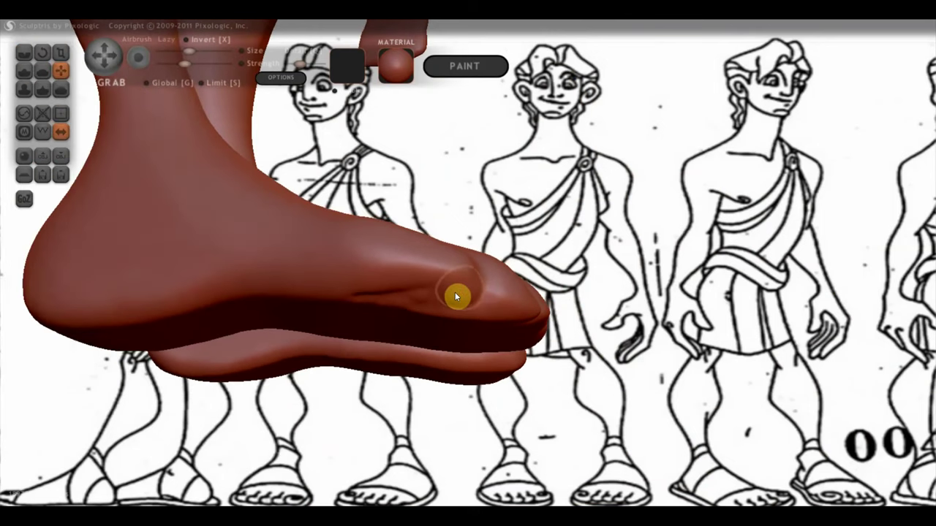
left_click_drag(472, 292, 503, 320)
mouse_move(503, 320)
right_mouse_down()
mouse_move(487, 351)
mouse_move(387, 380)
mouse_move(397, 334)
right_mouse_up()
mouse_move(388, 344)
left_mouse_down()
mouse_move(380, 350)
mouse_move(396, 344)
mouse_move(388, 355)
mouse_move(481, 352)
left_mouse_up()
mouse_move(481, 353)
right_mouse_down()
mouse_move(407, 226)
mouse_move(402, 170)
mouse_move(440, 192)
mouse_move(409, 171)
right_mouse_up()
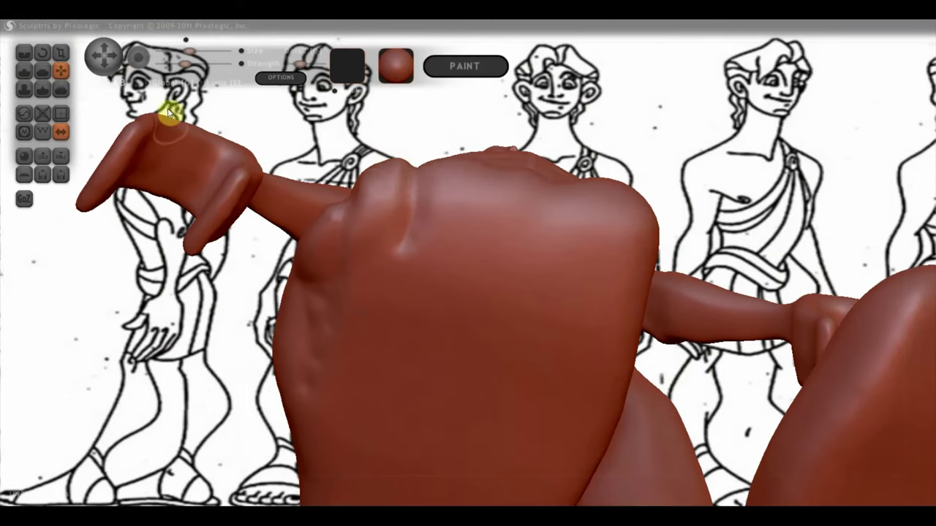
Carve crease grooves between the toes with the Crease brush, extending them down the foot.
left_click(27, 54)
right_click_drag(493, 205, 487, 181)
left_click_drag(487, 181, 473, 255)
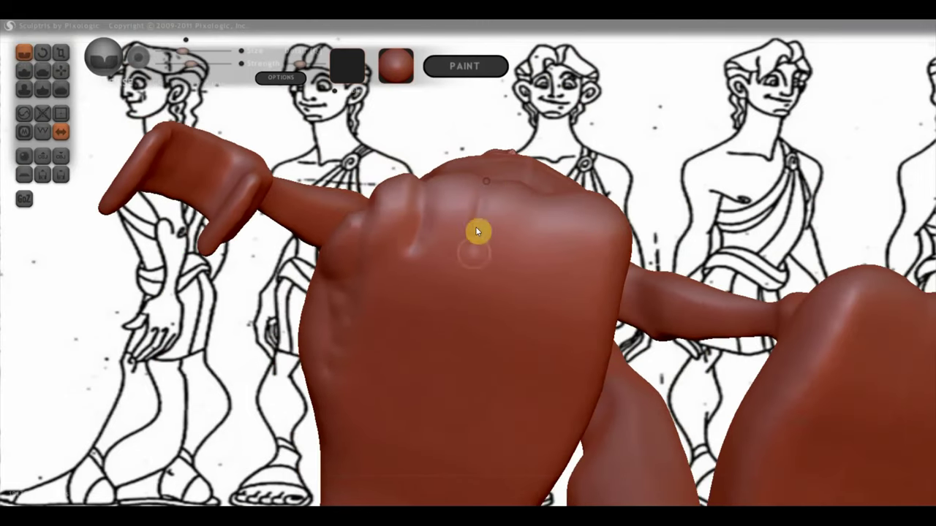
left_click_drag(486, 195, 466, 243)
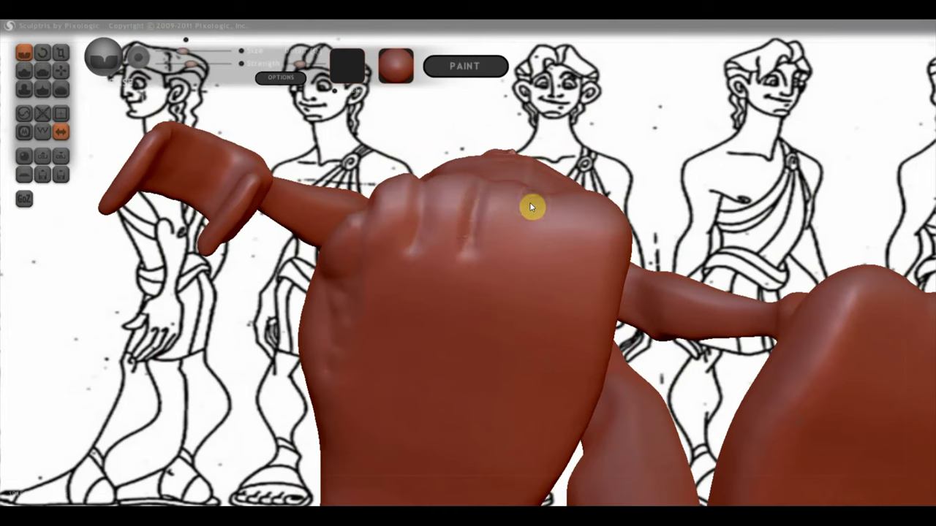
left_click_drag(541, 203, 541, 284)
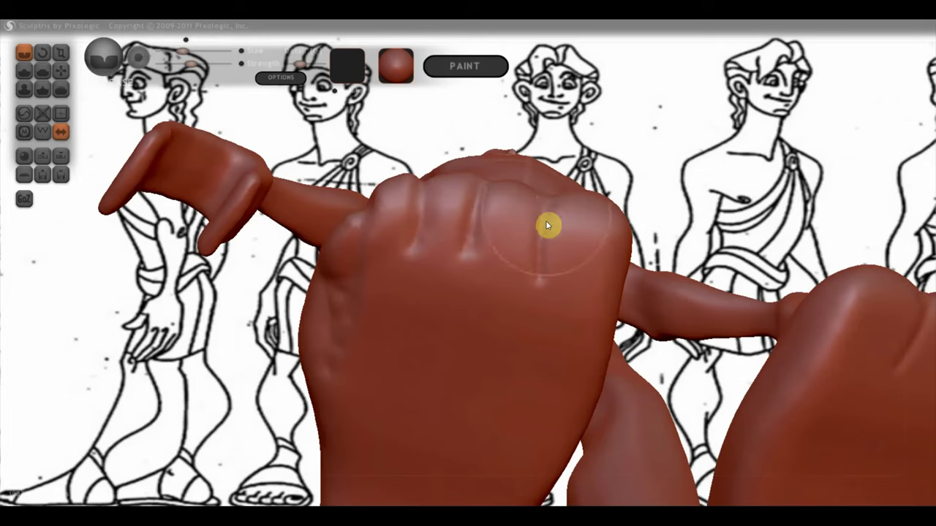
mouse_move(551, 203)
left_mouse_down()
mouse_move(541, 263)
mouse_move(559, 324)
left_mouse_up()
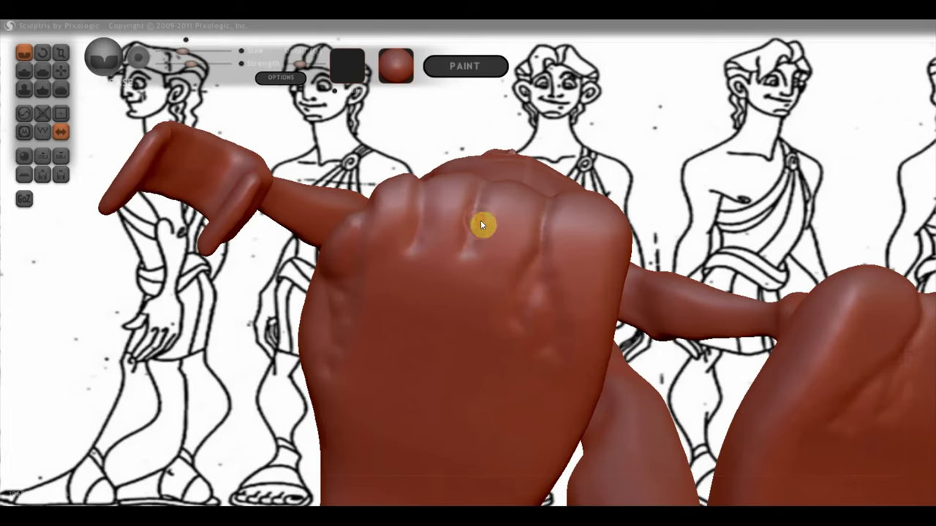
Crease across the toe joints and add dents along the left toes.
mouse_move(505, 240)
left_mouse_down()
mouse_move(536, 235)
mouse_move(484, 243)
left_mouse_up()
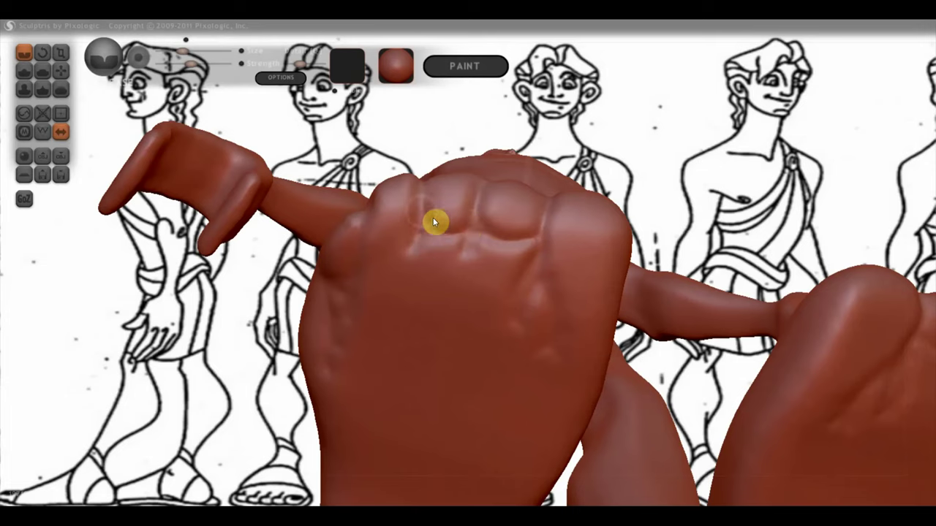
mouse_move(439, 220)
left_mouse_down()
mouse_move(408, 244)
mouse_move(355, 236)
mouse_move(381, 246)
mouse_move(358, 255)
mouse_move(368, 280)
left_mouse_up()
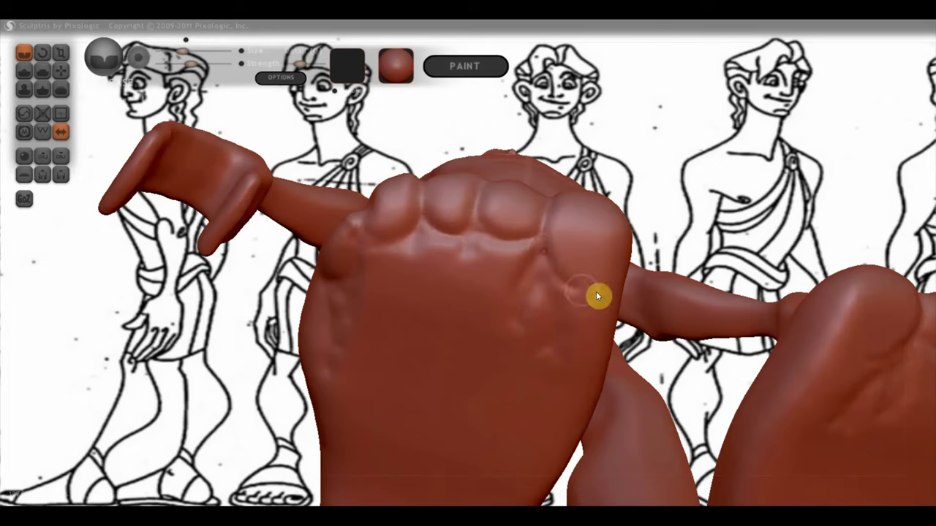
mouse_move(610, 293)
left_mouse_down("alt")
mouse_move(594, 262)
mouse_move(573, 254)
left_mouse_up("alt")
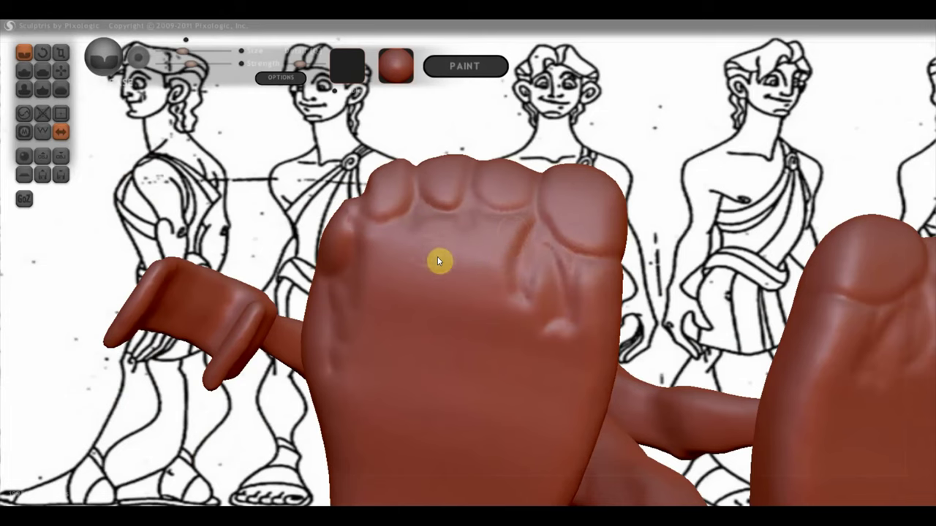
Deepen the grooves between and along the toes with a different brush.
left_click(25, 70)
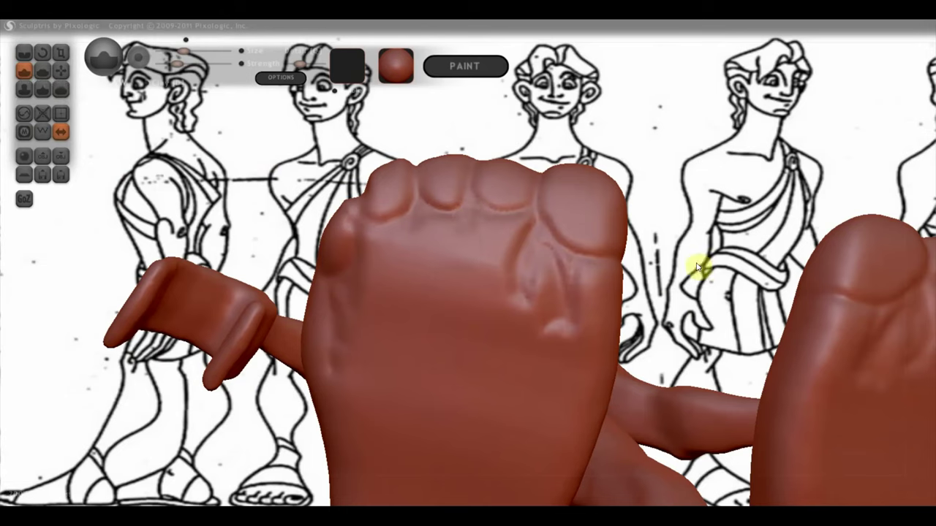
mouse_move(467, 219)
left_mouse_down()
mouse_move(476, 261)
mouse_move(467, 329)
left_mouse_up()
mouse_move(517, 236)
left_mouse_down()
mouse_move(519, 280)
mouse_move(516, 227)
mouse_move(484, 261)
mouse_move(497, 294)
mouse_move(562, 317)
left_mouse_up()
mouse_move(612, 282)
left_mouse_down()
mouse_move(609, 359)
mouse_move(602, 354)
mouse_move(608, 278)
left_mouse_up()
mouse_move(403, 212)
left_mouse_down()
mouse_move(416, 253)
mouse_move(416, 223)
mouse_move(412, 307)
left_mouse_up()
mouse_move(399, 328)
right_mouse_down()
mouse_move(382, 278)
mouse_move(434, 291)
mouse_move(374, 212)
right_mouse_up()
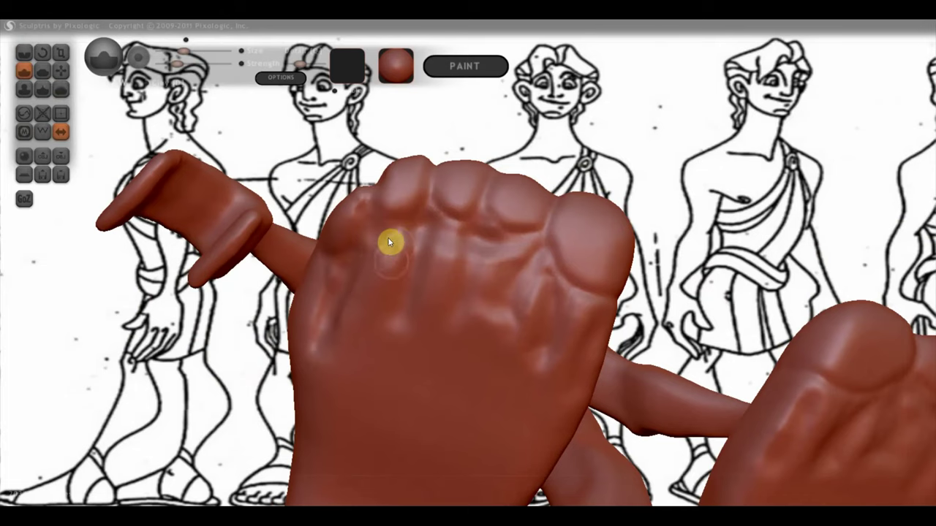
Sculpt ridges across the toe knuckles and smooth the knuckle area.
mouse_move(384, 240)
left_mouse_down()
mouse_move(387, 252)
mouse_move(404, 225)
mouse_move(442, 259)
mouse_move(470, 236)
mouse_move(502, 261)
mouse_move(511, 242)
mouse_move(599, 317)
left_mouse_up()
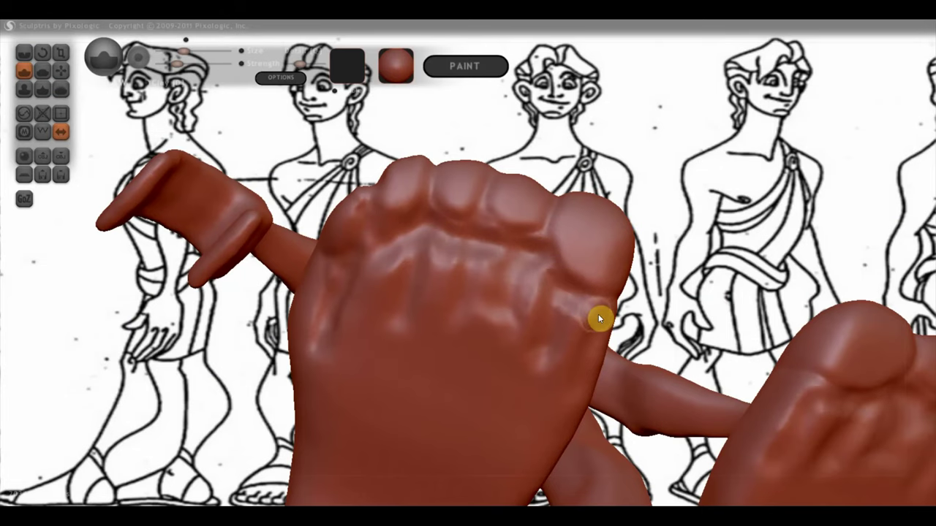
mouse_move(537, 270)
left_mouse_down()
mouse_move(560, 303)
mouse_move(531, 271)
mouse_move(495, 257)
left_mouse_up()
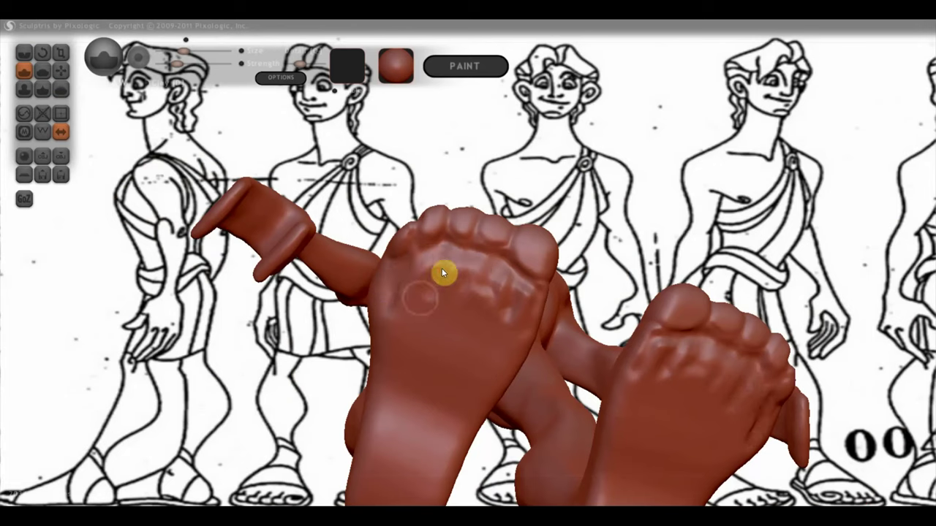
mouse_move(470, 276)
left_mouse_down()
mouse_move(518, 303)
mouse_move(508, 288)
mouse_move(509, 298)
left_mouse_up()
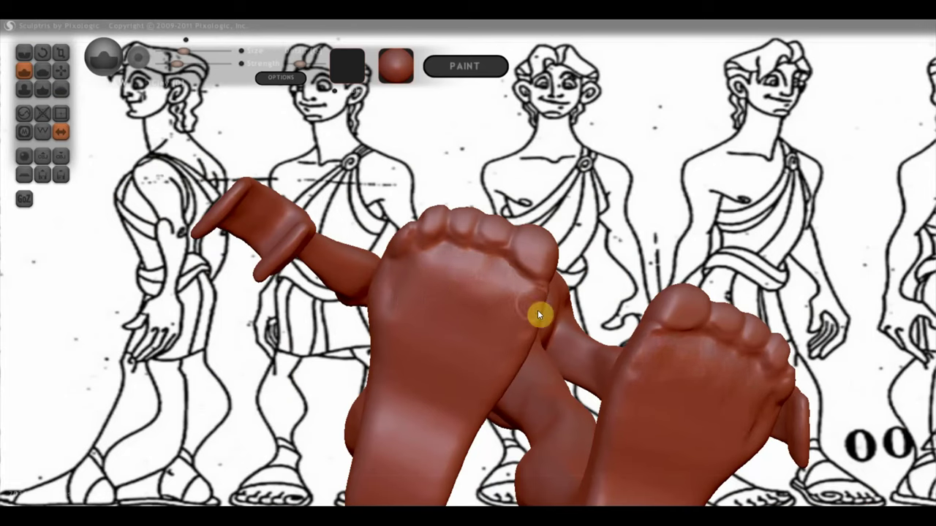
right_click_drag(526, 291, 514, 488)
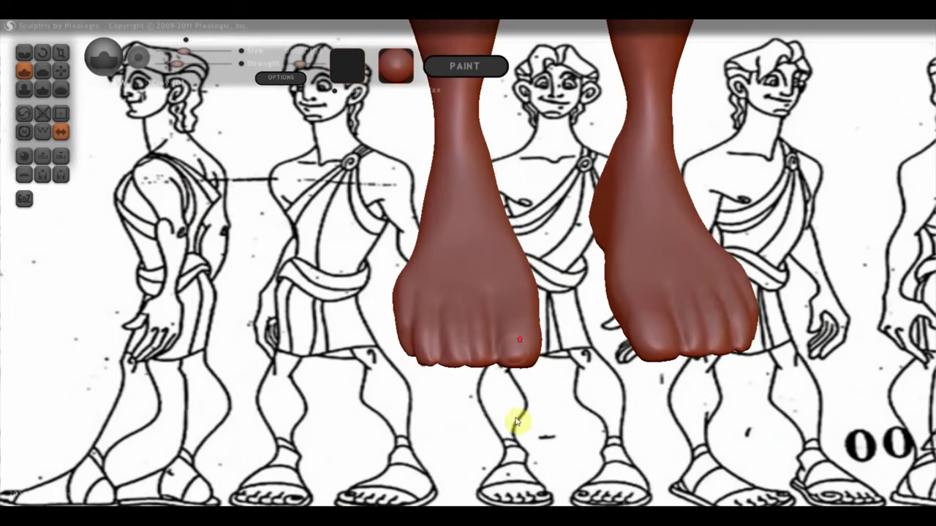
View the feet from above and deepen the creases on top of the toes with Crease.
right_click_drag(512, 429, 518, 366)
scroll(546, 299, "up", 3)
scroll(466, 270, "up", 2)
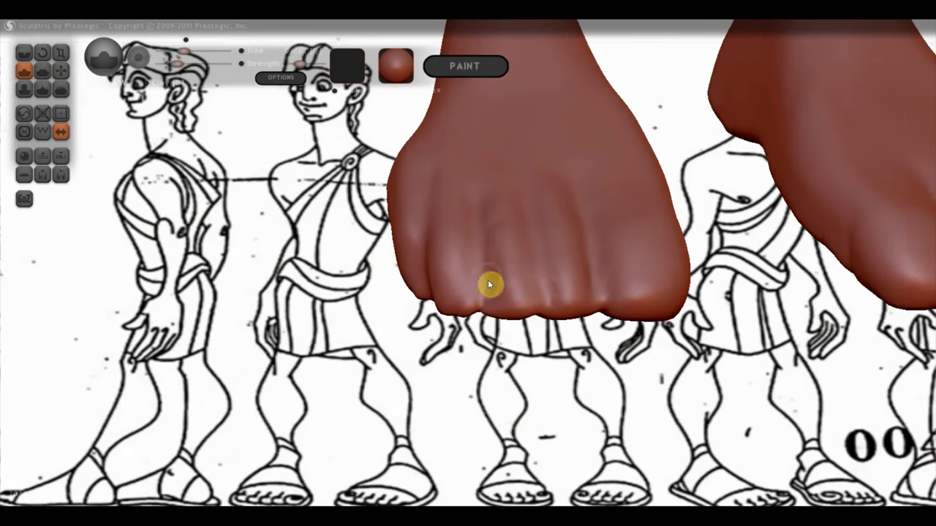
right_click_drag(488, 285, 474, 296)
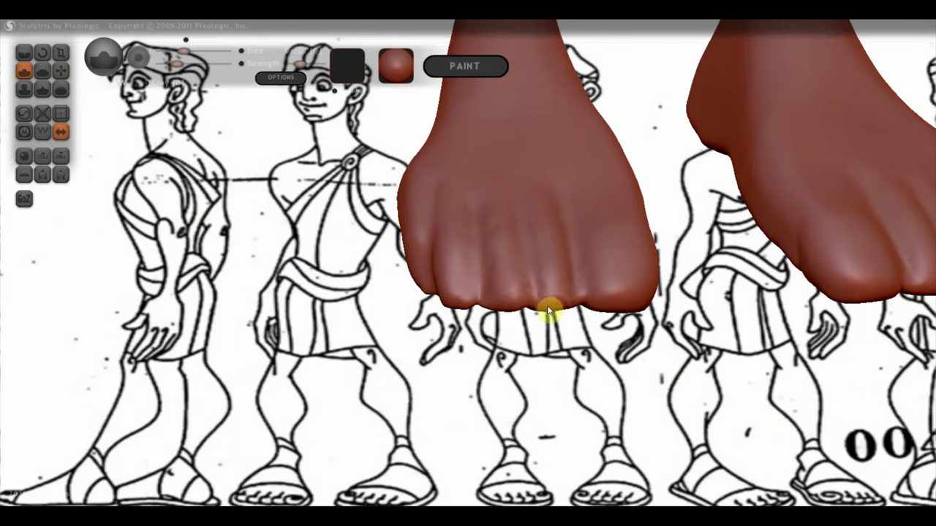
left_click(568, 260)
mouse_move(570, 326)
left_mouse_down()
mouse_move(602, 297)
mouse_move(612, 328)
mouse_move(626, 256)
left_mouse_up()
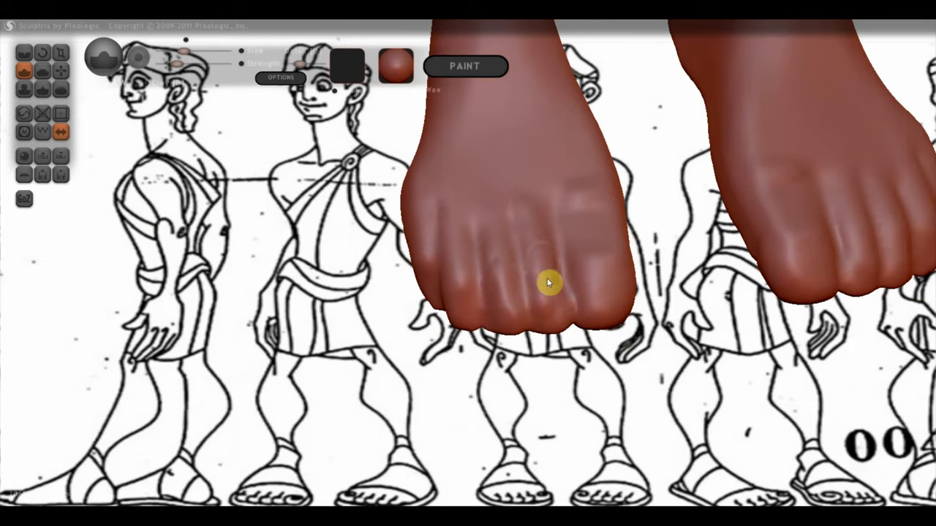
mouse_move(504, 269)
left_mouse_down()
mouse_move(518, 266)
mouse_move(441, 272)
left_mouse_up()
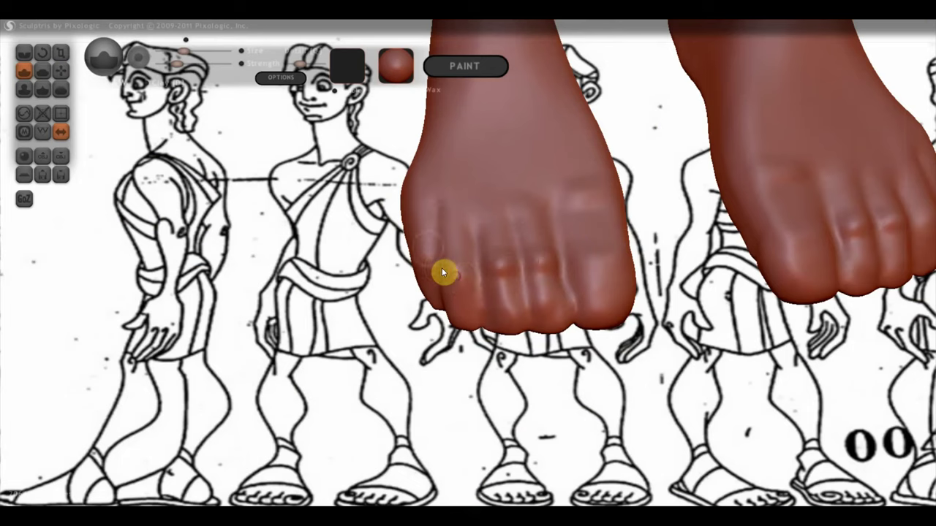
mouse_move(543, 266)
left_mouse_down()
mouse_move(513, 288)
mouse_move(571, 293)
left_mouse_up()
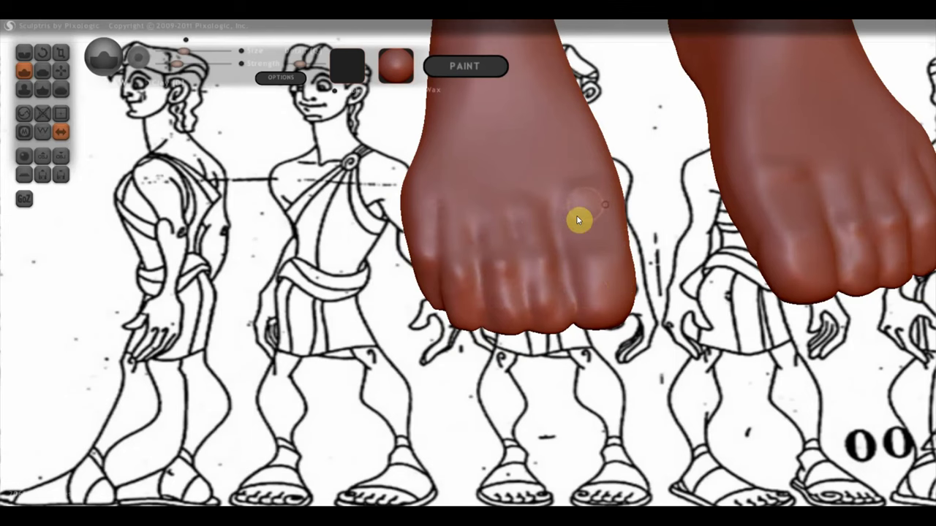
Turn the legs to a front view and build up rounded knee bulges with Draw.
mouse_move(428, 170)
right_mouse_down()
mouse_move(638, 213)
mouse_move(647, 203)
mouse_move(636, 251)
right_mouse_up()
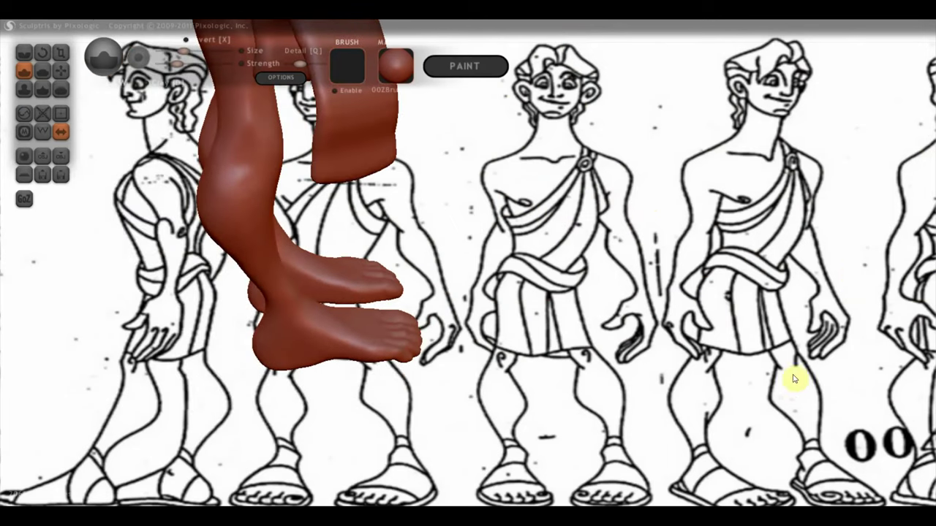
mouse_move(393, 445)
right_mouse_down()
mouse_move(378, 432)
mouse_move(378, 416)
mouse_move(313, 378)
mouse_move(382, 340)
mouse_move(336, 263)
mouse_move(330, 303)
right_mouse_up()
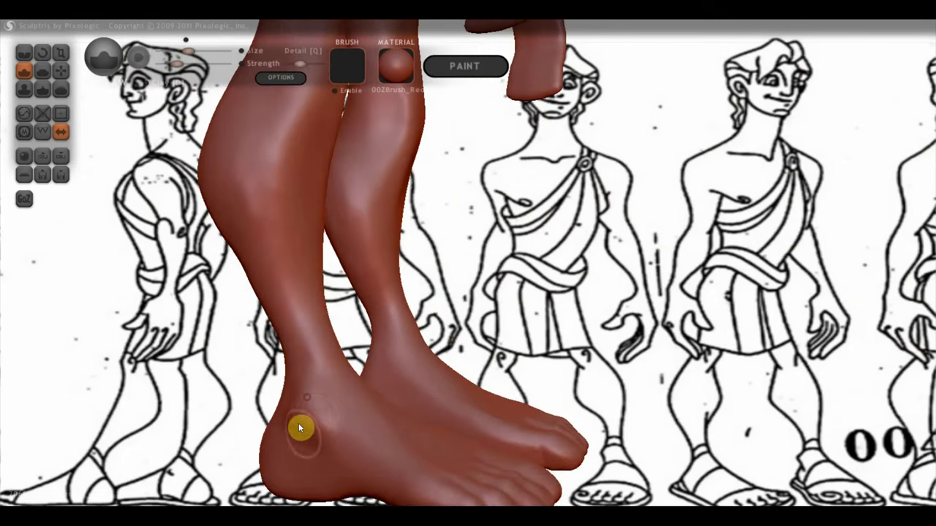
mouse_move(326, 447)
right_mouse_down()
mouse_move(351, 422)
mouse_move(195, 429)
mouse_move(411, 365)
mouse_move(397, 351)
right_mouse_up()
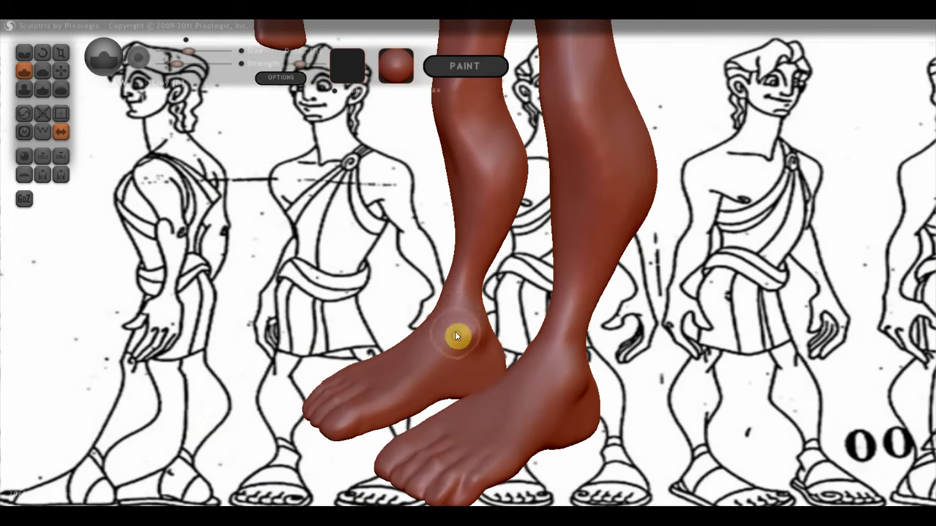
right_click_drag(494, 370, 640, 371)
scroll(640, 371, "down", 1)
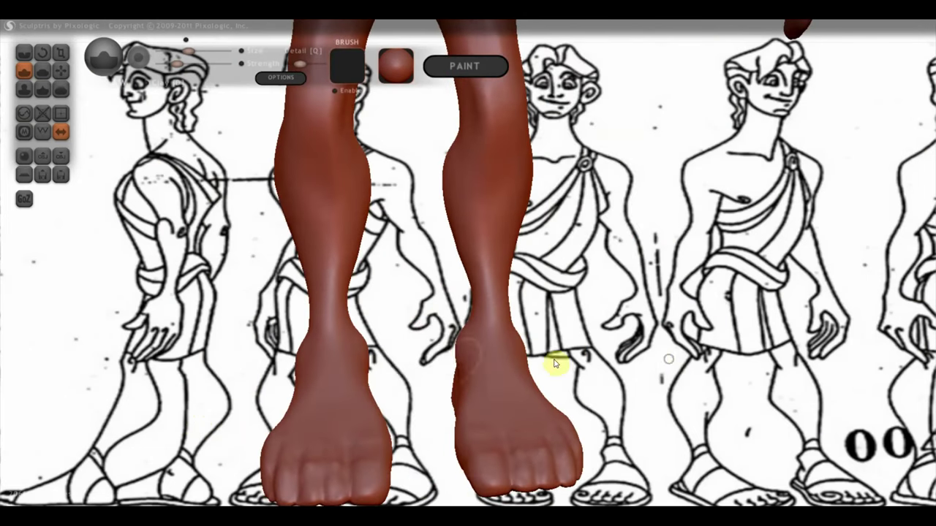
scroll(432, 366, "down", 1)
scroll(595, 341, "down", 1)
scroll(611, 287, "up", 1)
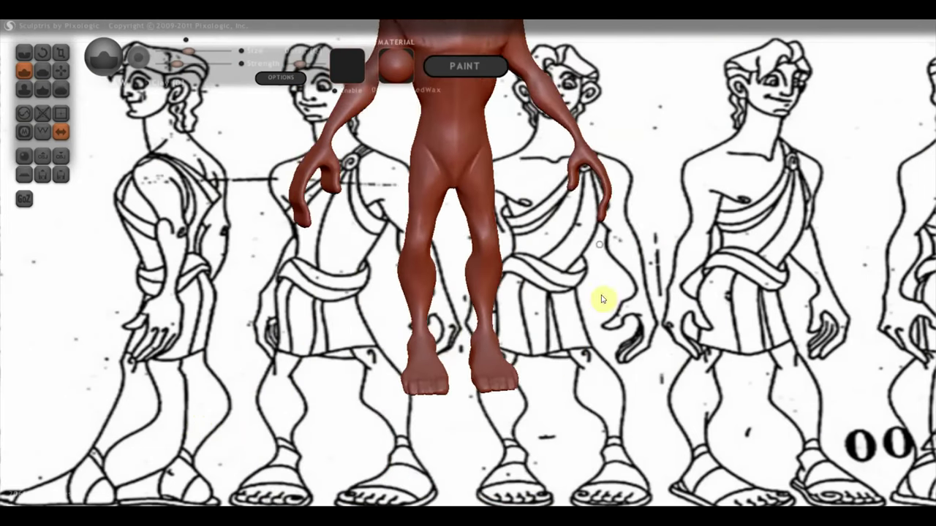
scroll(577, 289, "up", 2)
mouse_move(372, 220)
left_mouse_down()
mouse_move(361, 261)
mouse_move(380, 238)
mouse_move(382, 271)
left_mouse_up()
mouse_move(382, 271)
right_mouse_down()
mouse_move(572, 273)
mouse_move(428, 261)
right_mouse_up()
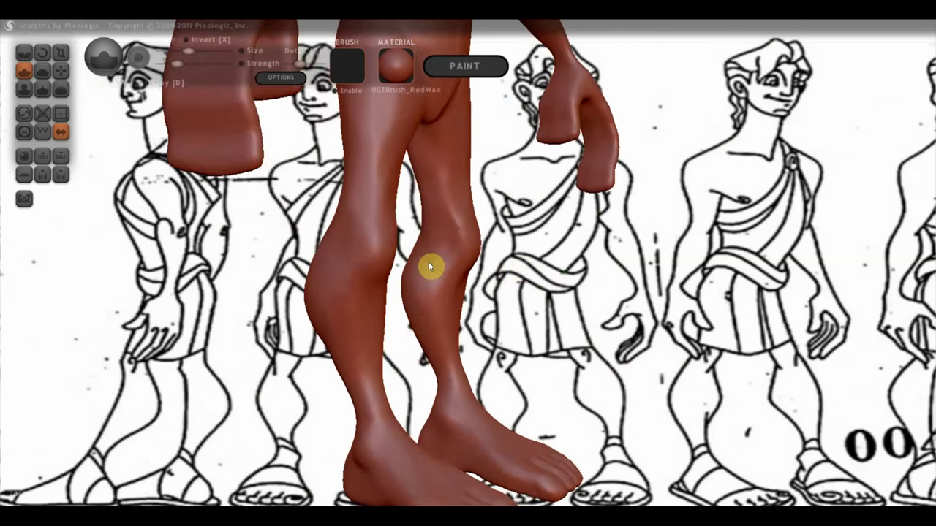
mouse_move(383, 255)
left_mouse_down()
mouse_move(368, 278)
mouse_move(383, 252)
mouse_move(376, 184)
mouse_move(358, 299)
left_mouse_up()
mouse_move(358, 299)
right_mouse_down()
mouse_move(436, 290)
mouse_move(403, 267)
right_mouse_up()
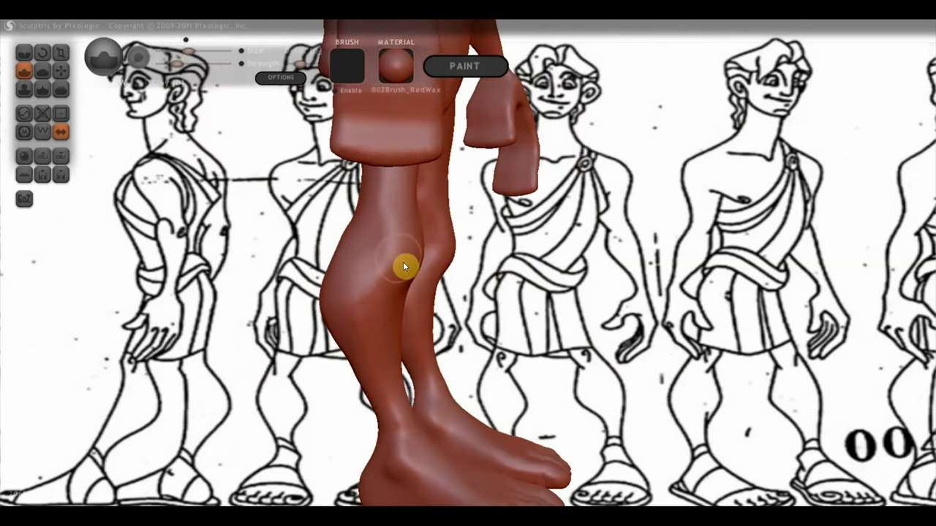
mouse_move(361, 286)
left_mouse_down()
mouse_move(384, 234)
mouse_move(355, 303)
left_mouse_up()
right_click_drag(355, 304, 224, 303)
Smooth the knee bulges, then turn the figure upright to a front view.
left_click(42, 70)
scroll(340, 195, "up", 2)
mouse_move(322, 256)
right_mouse_down()
mouse_move(302, 240)
mouse_move(436, 251)
mouse_move(407, 261)
mouse_move(318, 252)
right_mouse_up()
mouse_move(319, 253)
left_mouse_down()
mouse_move(298, 265)
mouse_move(307, 242)
mouse_move(326, 236)
mouse_move(342, 272)
left_mouse_up()
mouse_move(341, 272)
right_mouse_down()
mouse_move(405, 270)
mouse_move(395, 281)
right_mouse_up()
mouse_move(488, 290)
left_mouse_down()
mouse_move(578, 278)
mouse_move(512, 285)
mouse_move(583, 295)
mouse_move(539, 292)
left_mouse_up()
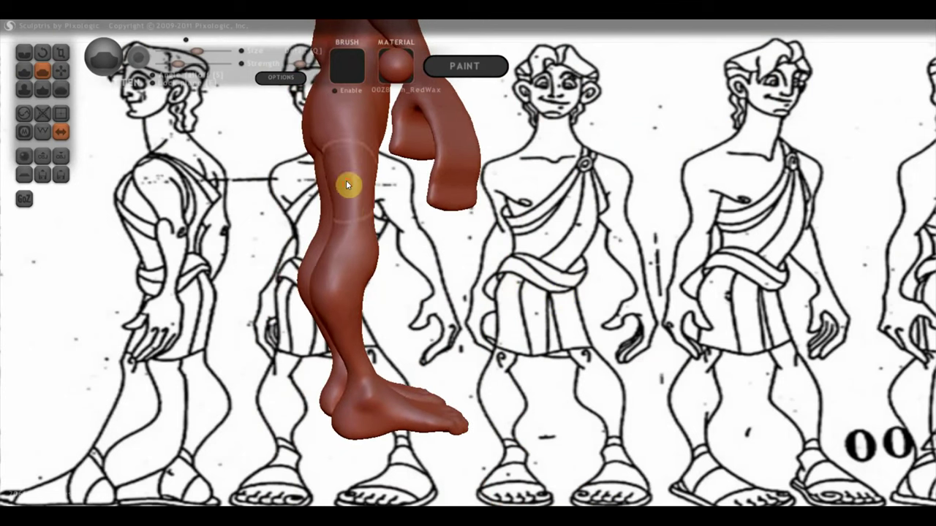
mouse_move(485, 264)
left_mouse_down()
mouse_move(492, 271)
mouse_move(299, 351)
mouse_move(246, 356)
left_mouse_up()
mouse_move(694, 313)
left_mouse_down()
mouse_move(533, 359)
mouse_move(512, 391)
mouse_move(524, 388)
mouse_move(536, 286)
left_mouse_up()
scroll(541, 300, "down", 3)
scroll(560, 339, "up", 3)
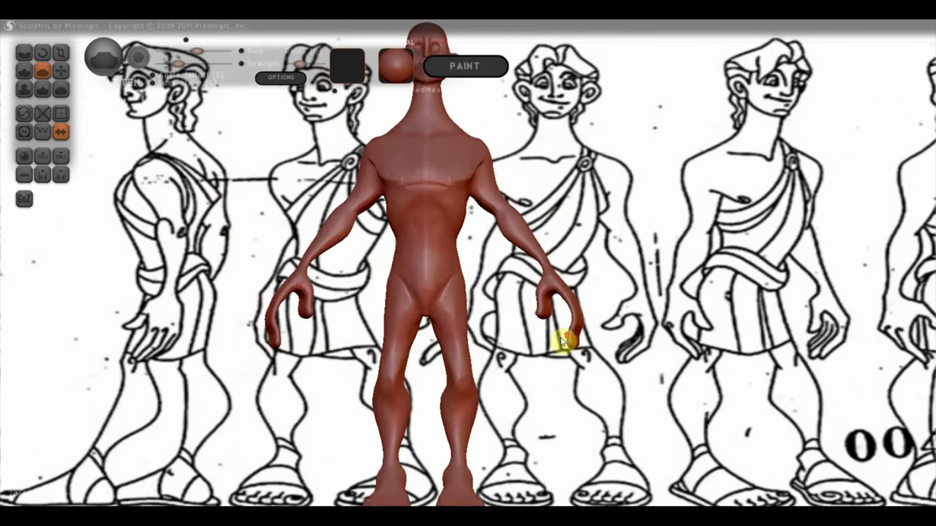
scroll(574, 358, "down", 2)
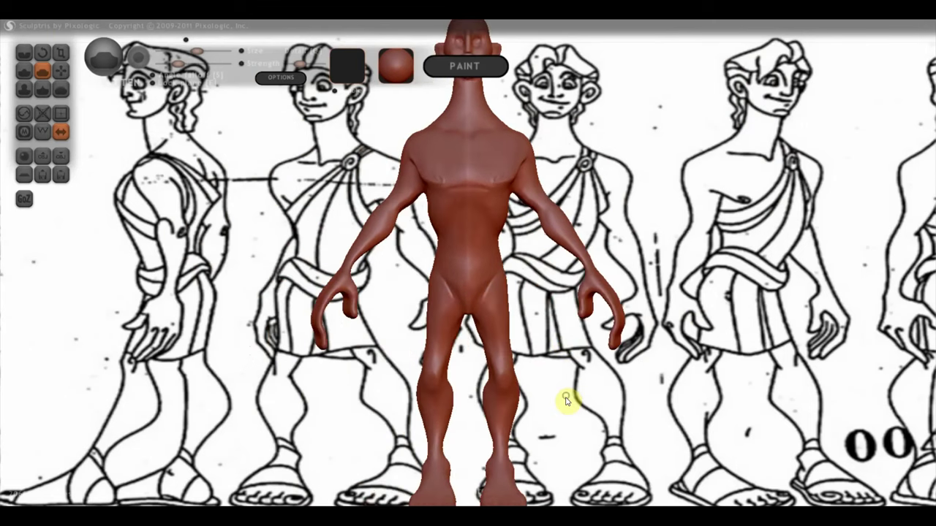
scroll(567, 398, "down", 2)
left_click_drag(567, 398, 556, 450)
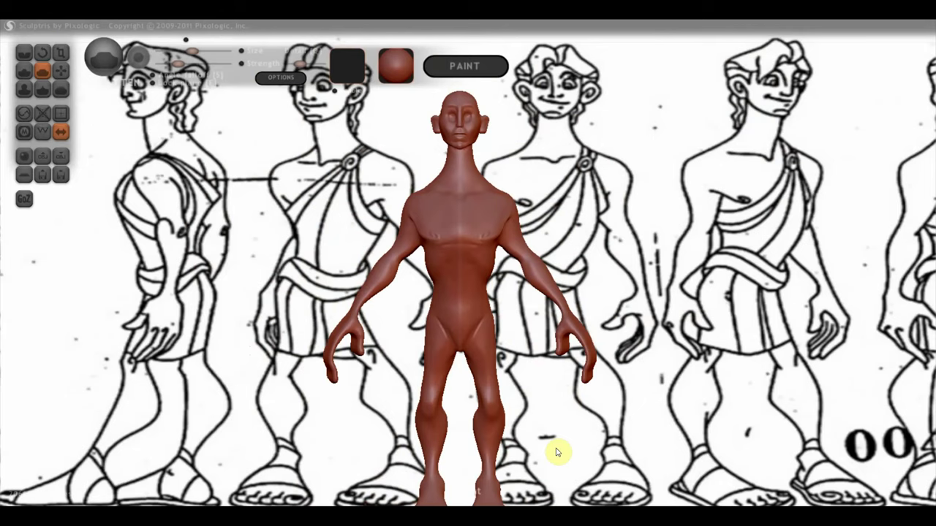
mouse_move(713, 455)
left_mouse_down()
mouse_move(716, 382)
mouse_move(595, 417)
left_mouse_up()
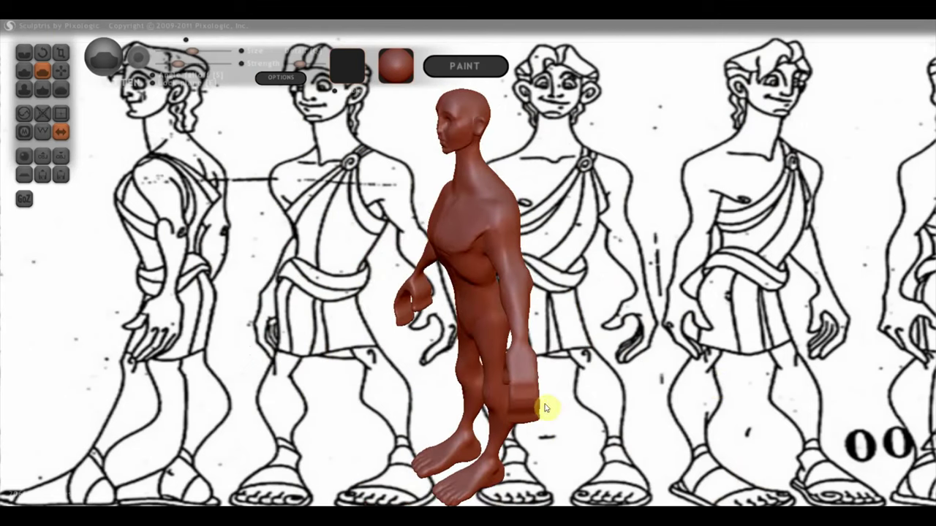
mouse_move(516, 359)
left_mouse_down()
mouse_move(716, 341)
mouse_move(688, 353)
left_mouse_up()
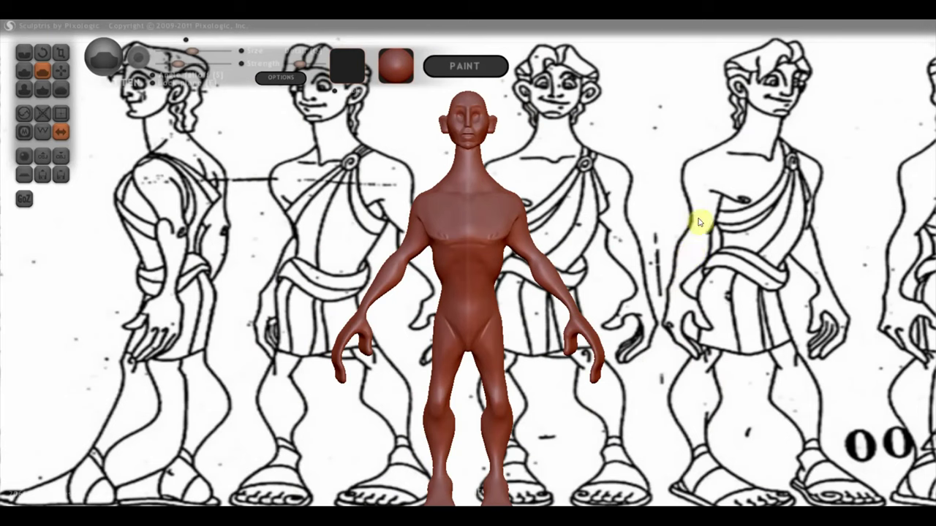
scroll(700, 205, "up", 2)
scroll(699, 161, "up", 2)
left_click_drag(699, 161, 670, 255, "alt")
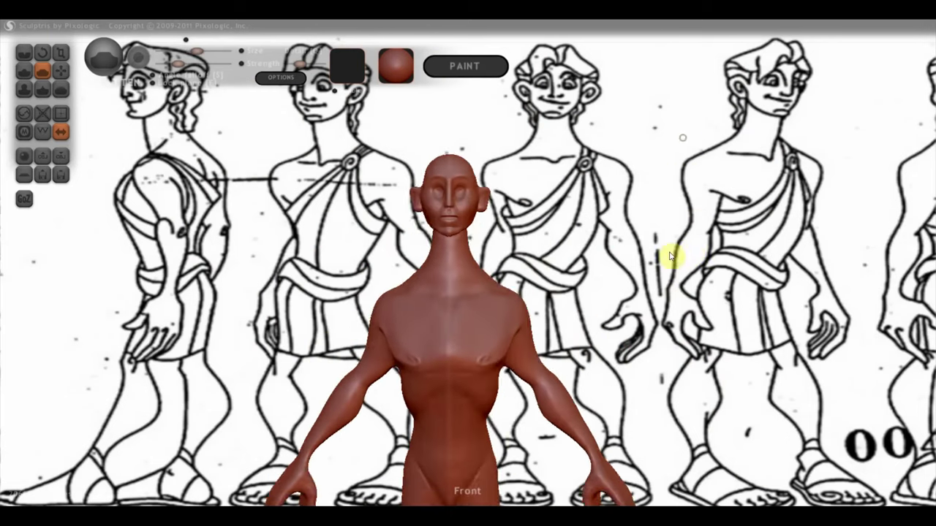
scroll(552, 230, "up", 5)
scroll(501, 146, "up", 2)
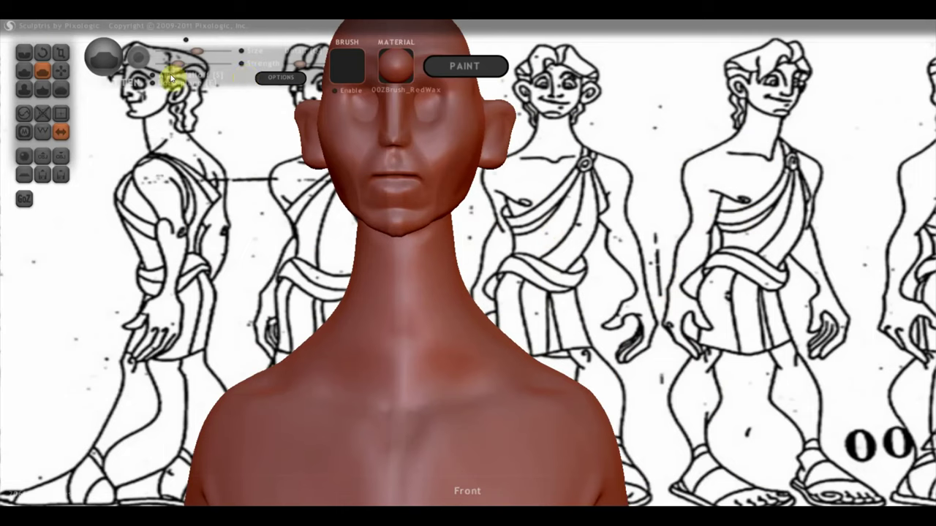
Pull the ears outward and down symmetrically with Grab, then zoom out to the full figure.
left_click(64, 71)
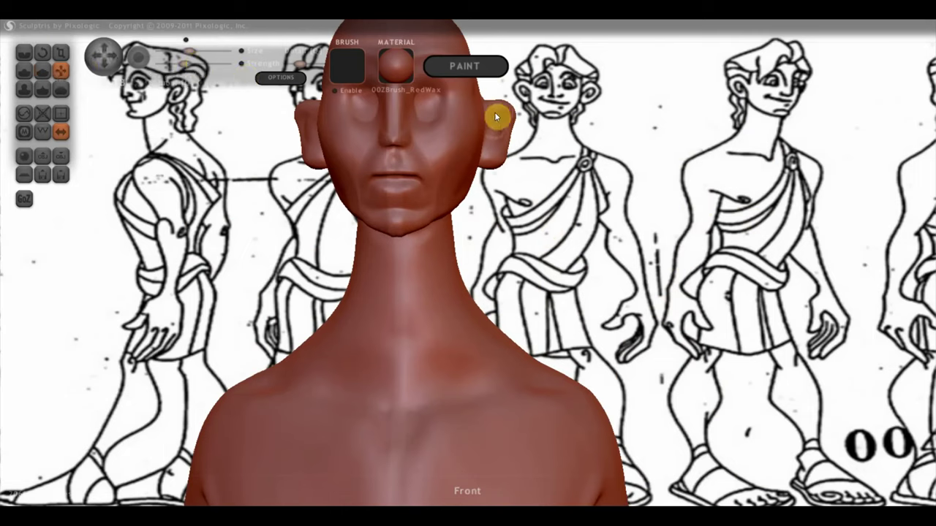
mouse_move(508, 111)
left_mouse_down()
mouse_move(504, 163)
mouse_move(504, 139)
left_mouse_up()
scroll(504, 165, "up", 1)
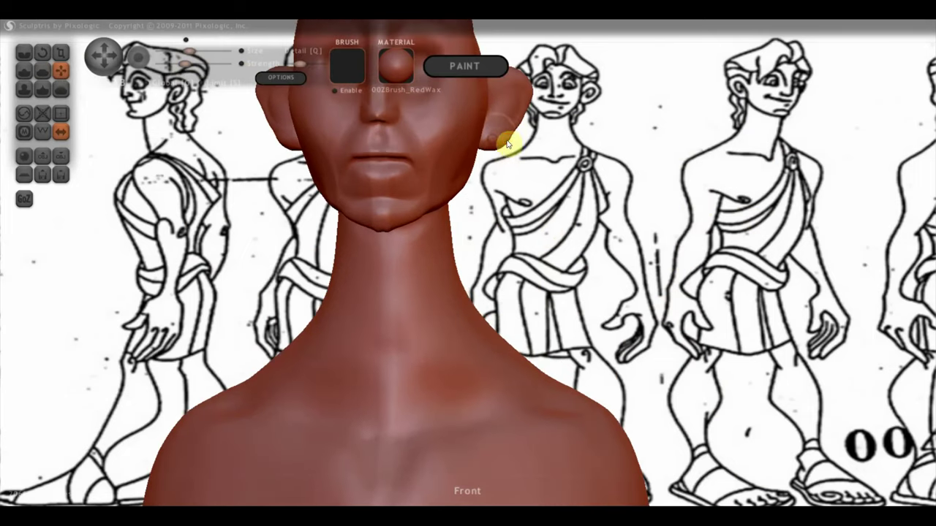
scroll(505, 146, "down", 1)
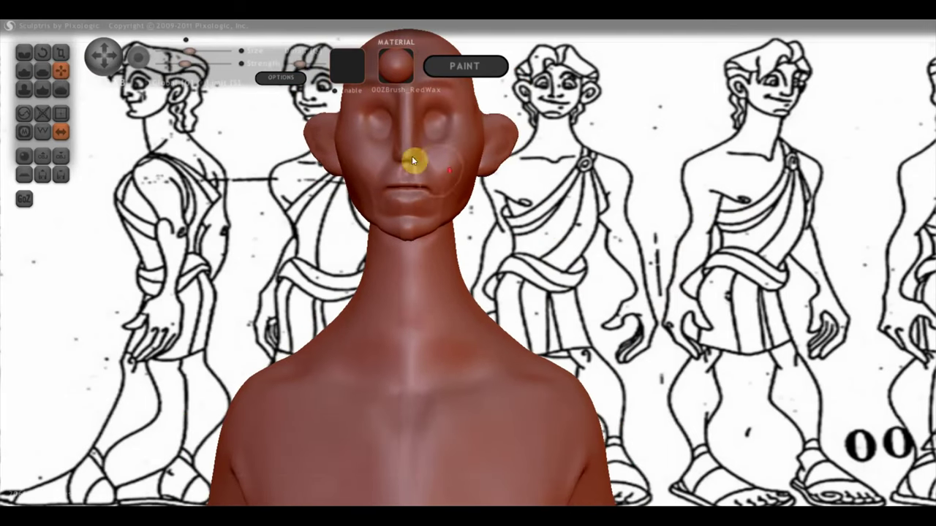
scroll(412, 155, "down", 2)
mouse_move(511, 198)
left_mouse_down()
mouse_move(604, 261)
mouse_move(599, 307)
mouse_move(548, 282)
mouse_move(530, 224)
mouse_move(547, 228)
left_mouse_up()
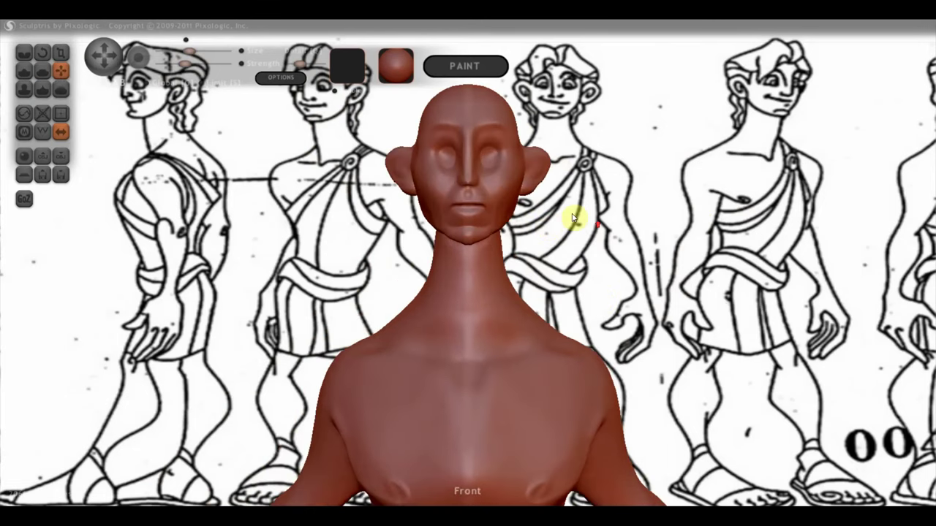
scroll(610, 250, "down", 2)
scroll(610, 255, "down", 1)
left_click_drag(610, 255, 588, 124, "alt")
scroll(591, 171, "down", 1)
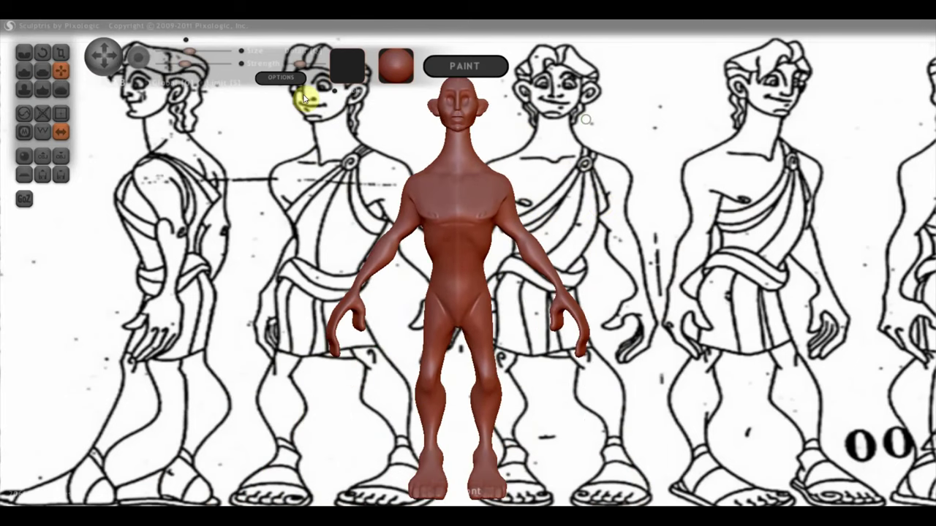
Export the model as Wavefront OBJ, overwriting the existing гер обраб.obj.
left_click(66, 160)
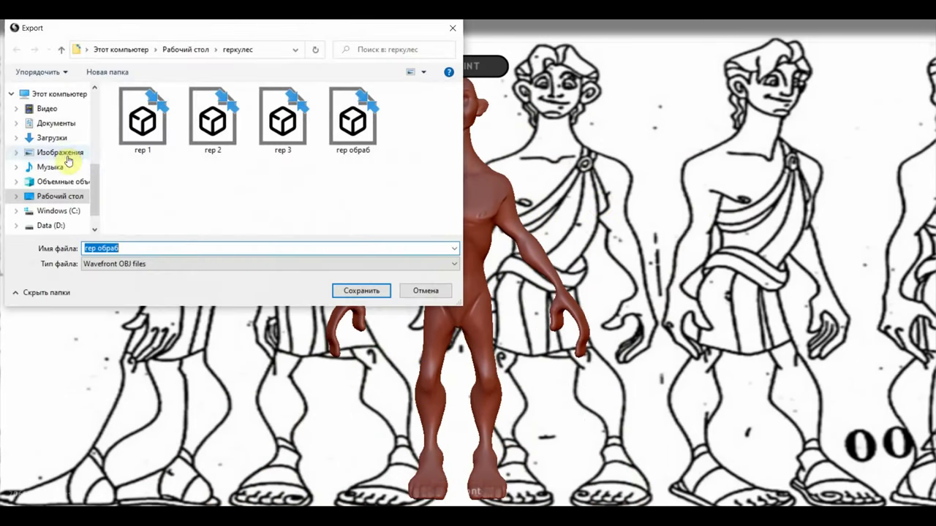
left_click(132, 248)
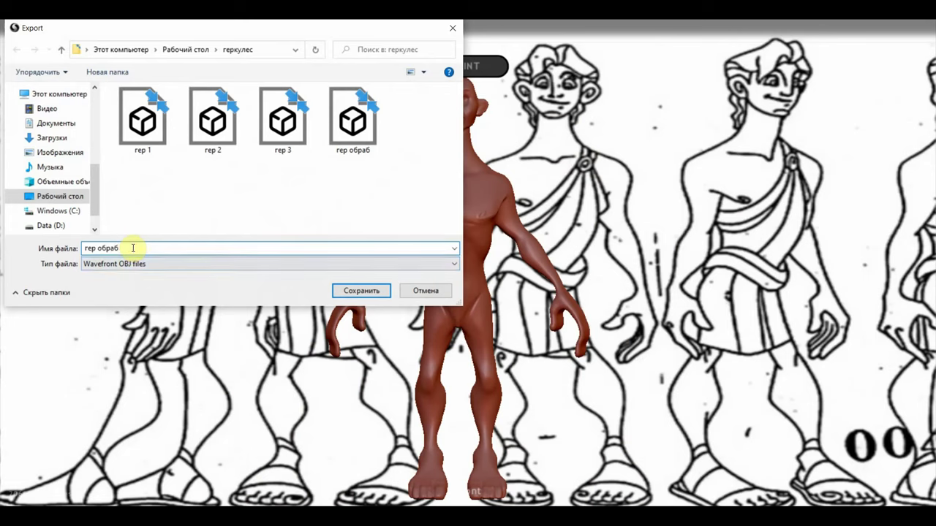
left_click(347, 290)
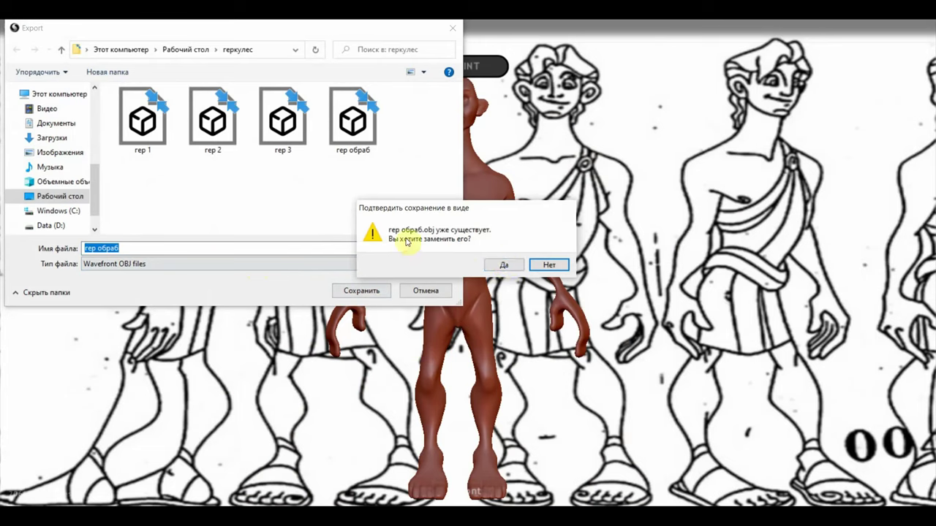
left_click(548, 265)
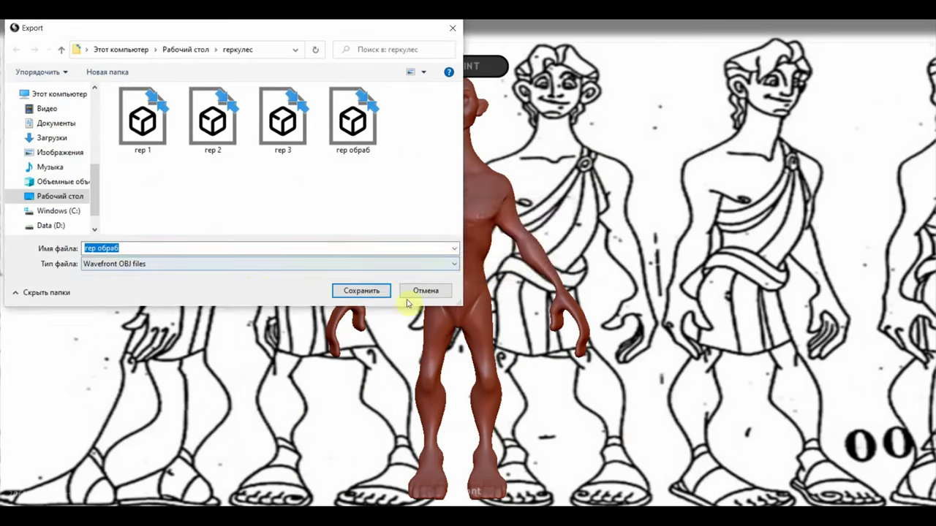
left_click(366, 291)
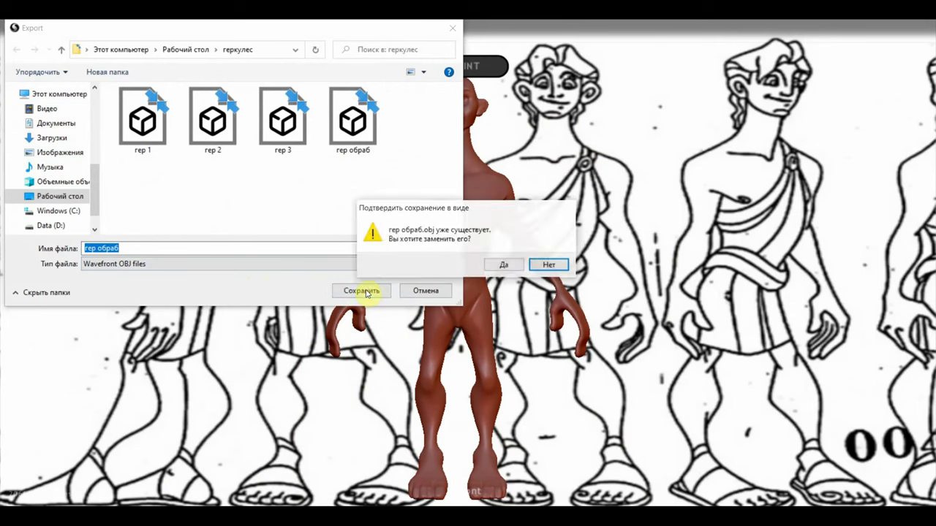
left_click(500, 265)
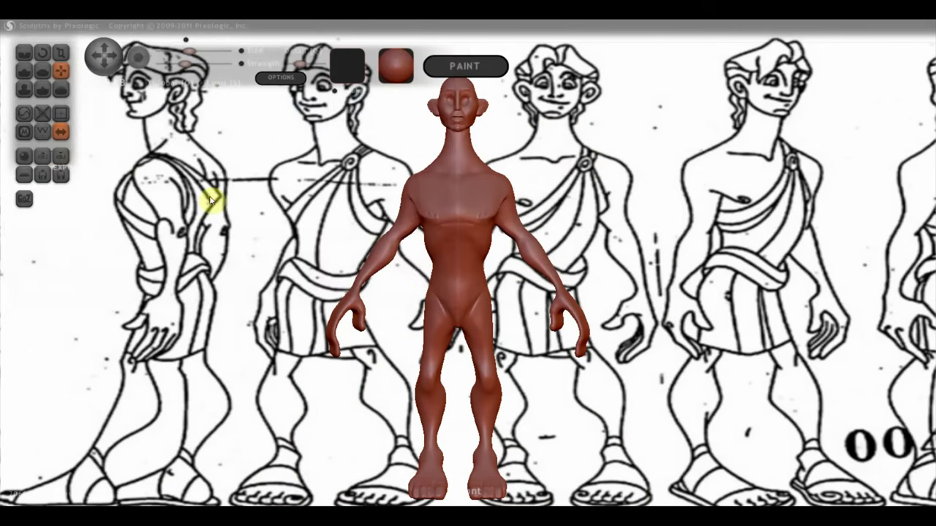
Export the model again as гер обраб2 in the геркулес folder.
left_click(62, 155)
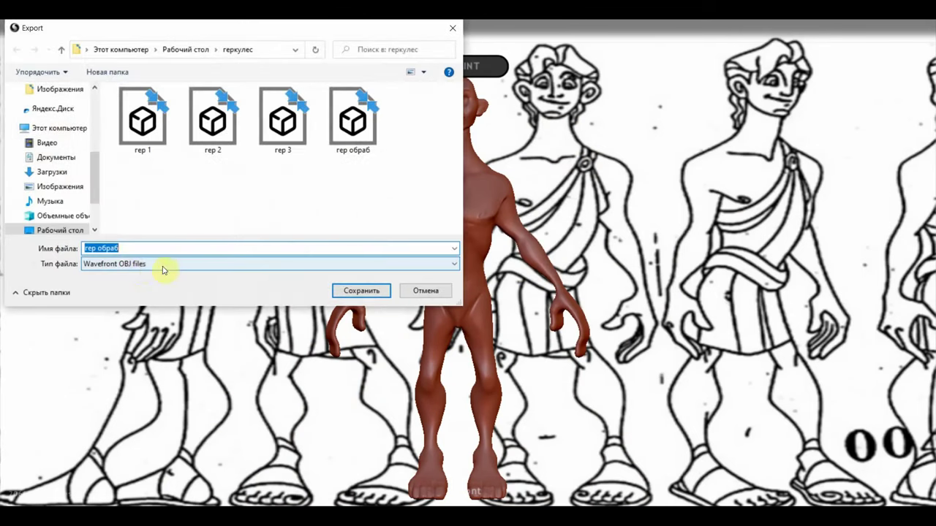
left_click(134, 248)
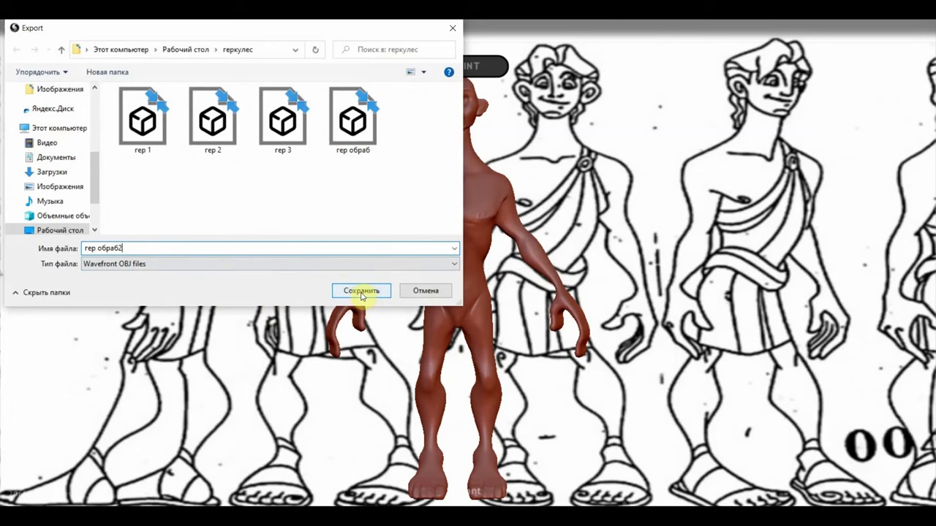
left_click(362, 292)
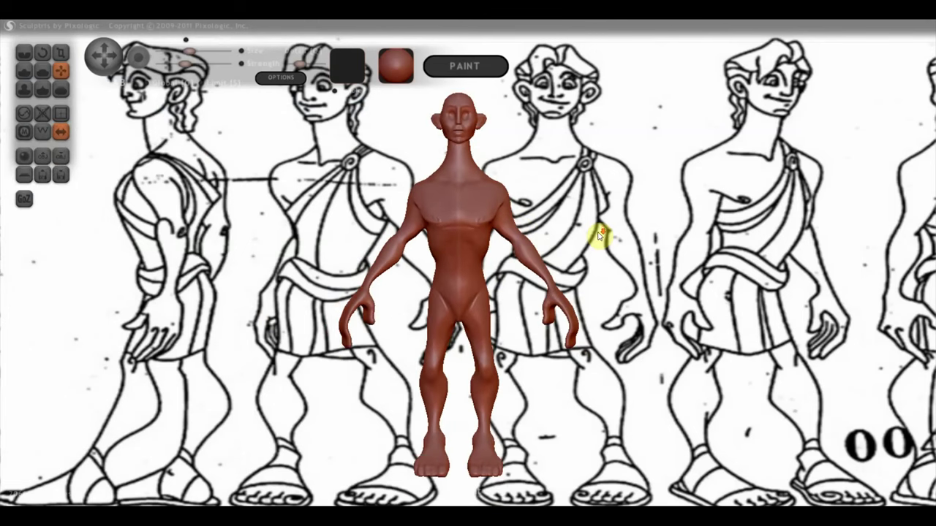
Tilt the head back and brush a light mirrored stroke along the side of the neck.
mouse_move(648, 256)
left_mouse_down()
mouse_move(368, 271)
mouse_move(481, 275)
left_mouse_up()
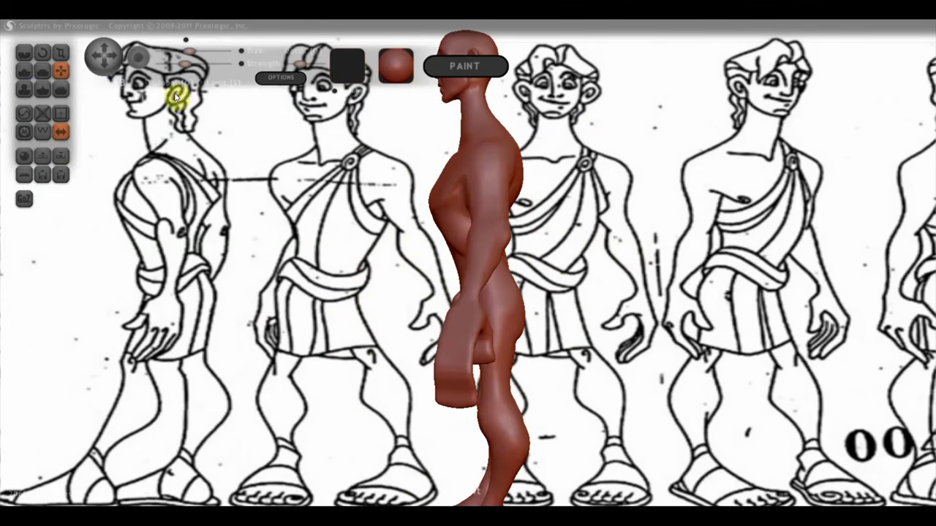
scroll(433, 212, "down", 2)
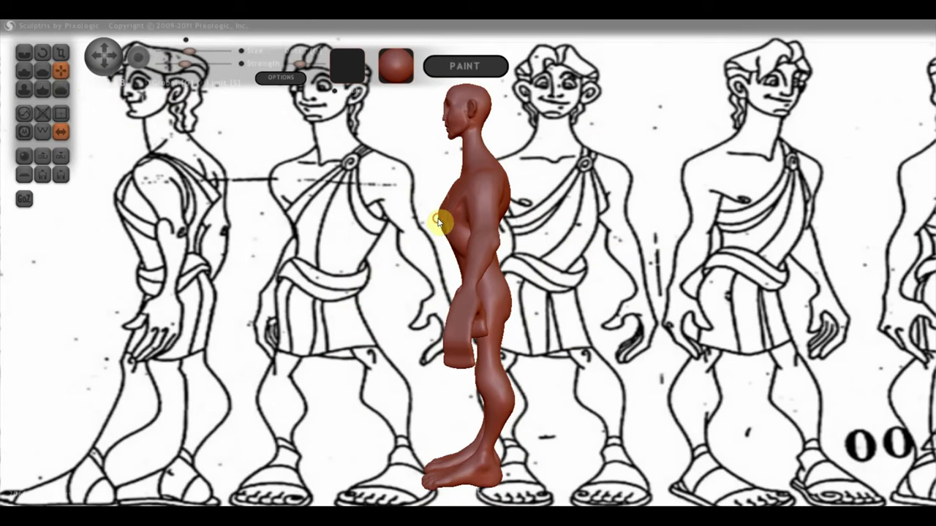
mouse_move(452, 212)
right_mouse_down()
mouse_move(700, 244)
mouse_move(385, 127)
right_mouse_up()
scroll(436, 233, "up", 2)
scroll(437, 238, "up", 2)
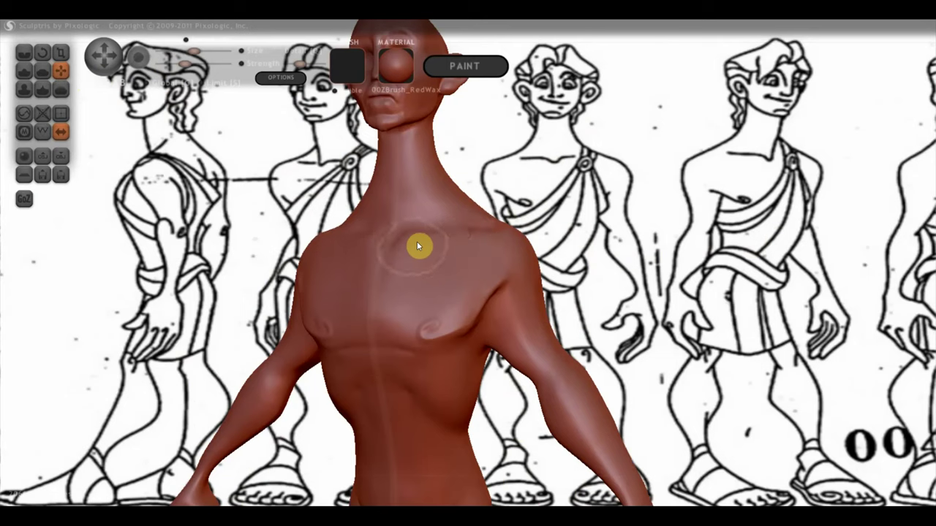
right_click_drag(407, 234, 454, 296)
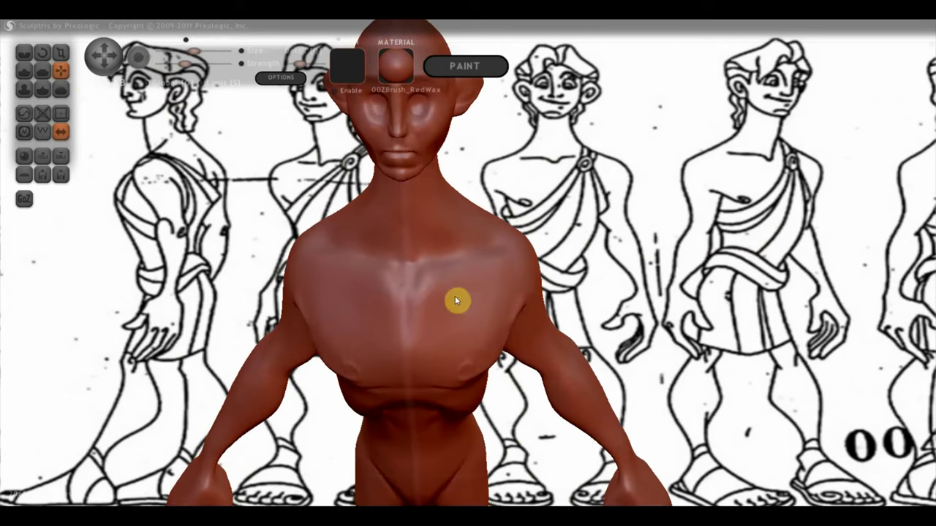
mouse_move(135, 88)
right_mouse_down()
mouse_move(470, 213)
mouse_move(426, 253)
right_mouse_up()
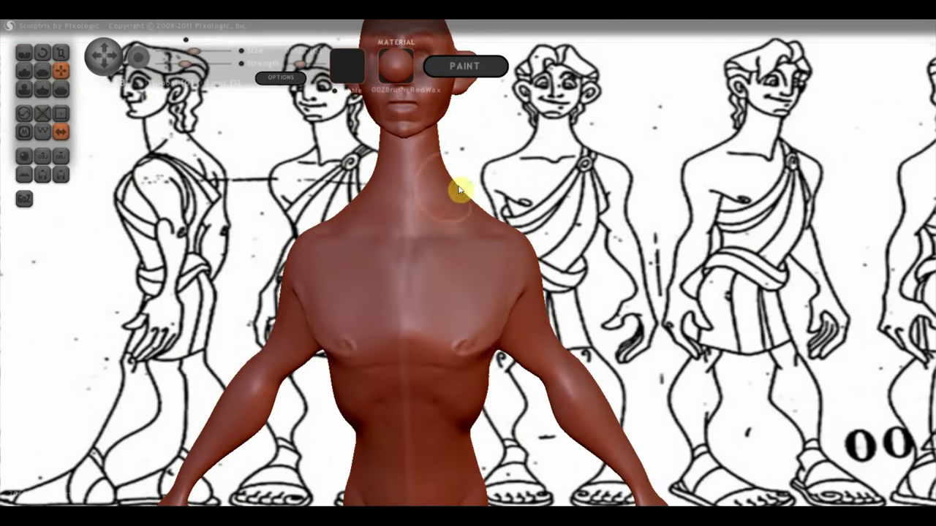
left_click_drag(465, 196, 451, 211)
right_click_drag(480, 208, 502, 202)
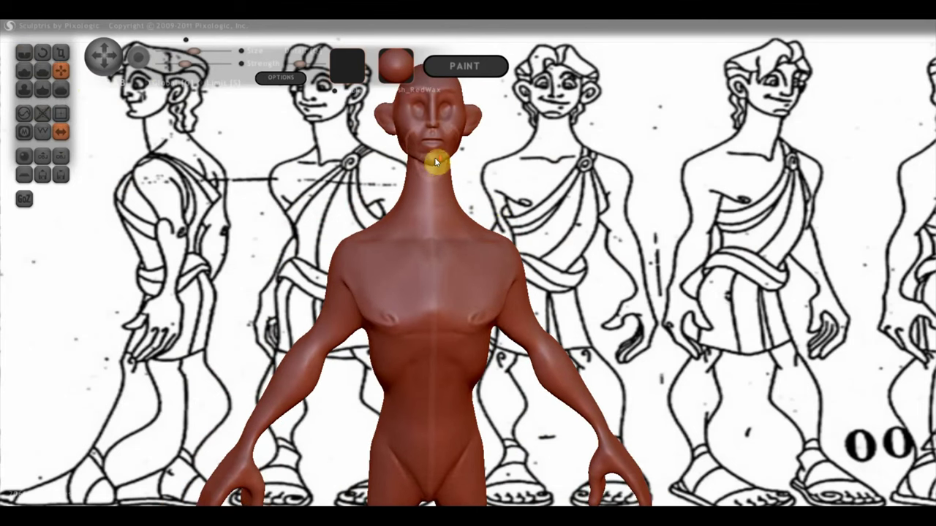
Zoom out to the full figure and orbit it from front view to its side.
scroll(504, 184, "down", 2)
scroll(503, 183, "down", 1)
scroll(507, 203, "down", 2)
right_click_drag(508, 203, 515, 193)
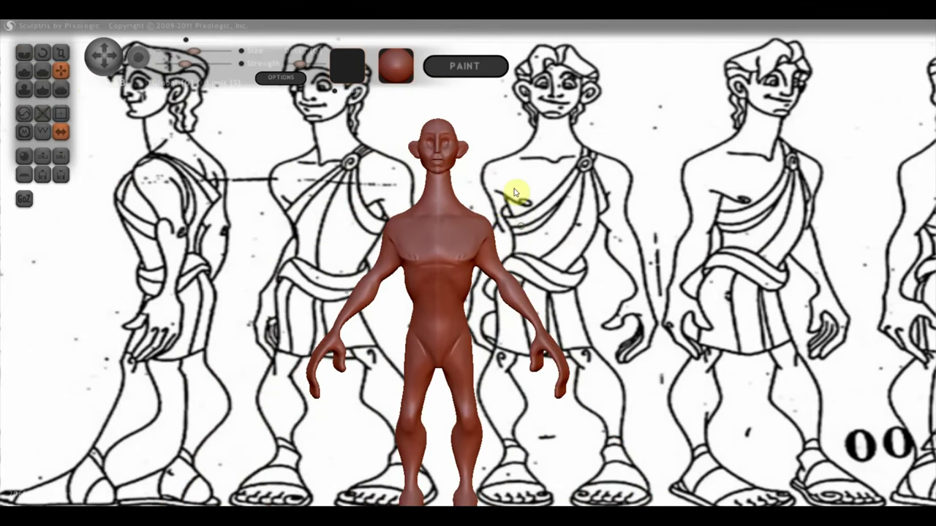
scroll(537, 202, "down", 2)
scroll(552, 212, "down", 2)
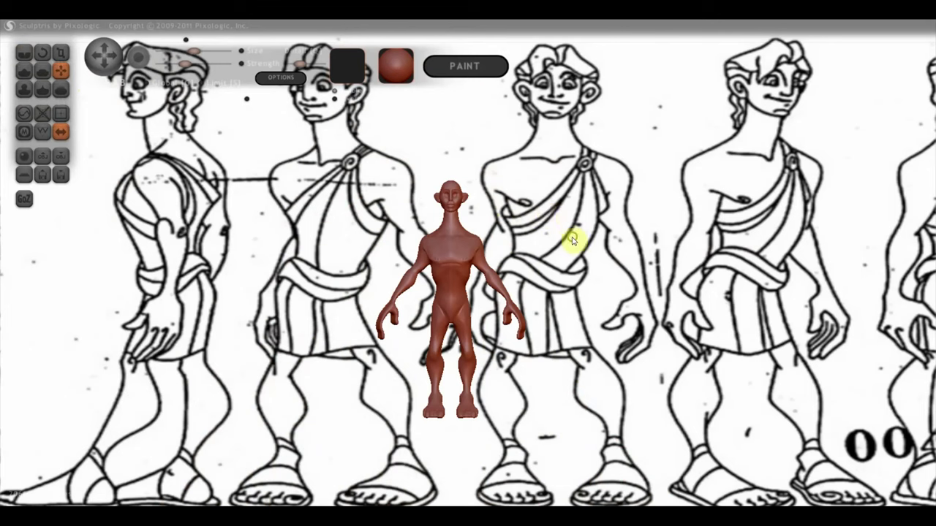
right_click_drag(570, 241, 566, 211)
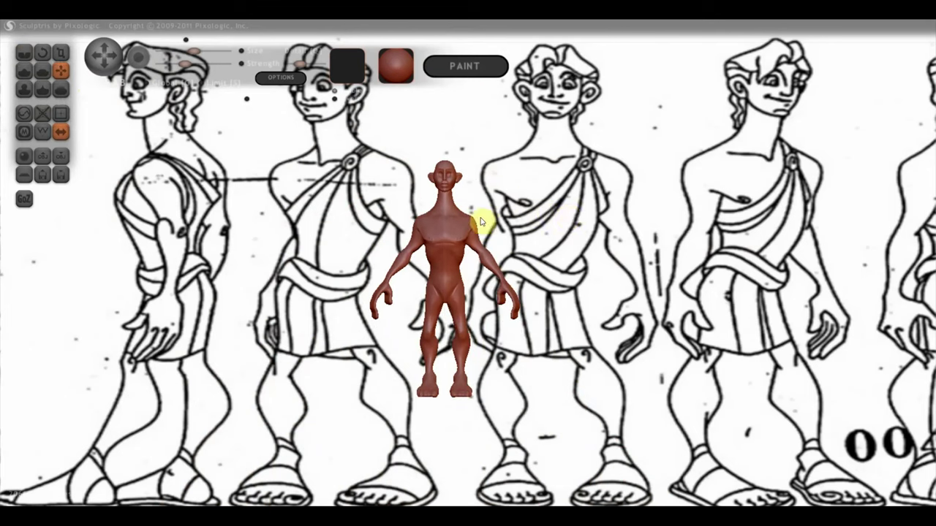
scroll(537, 159, "up", 3)
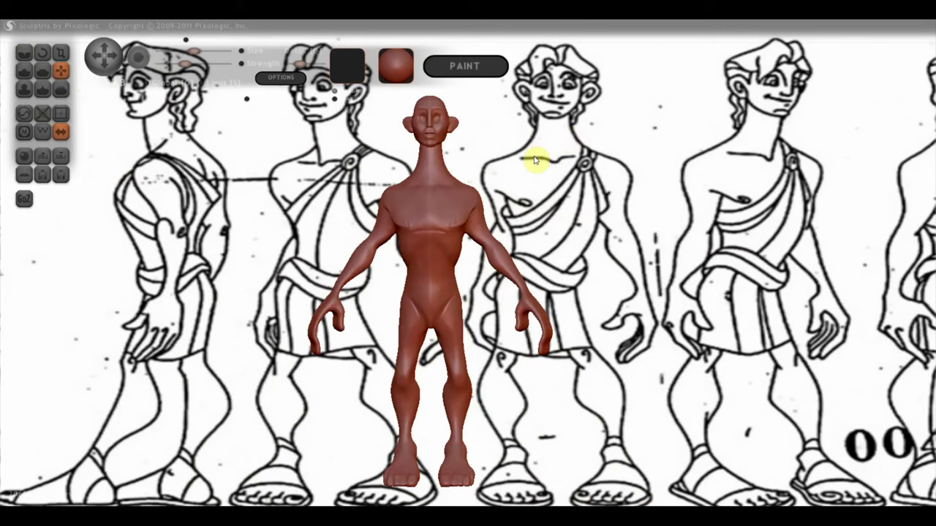
scroll(541, 175, "up", 1)
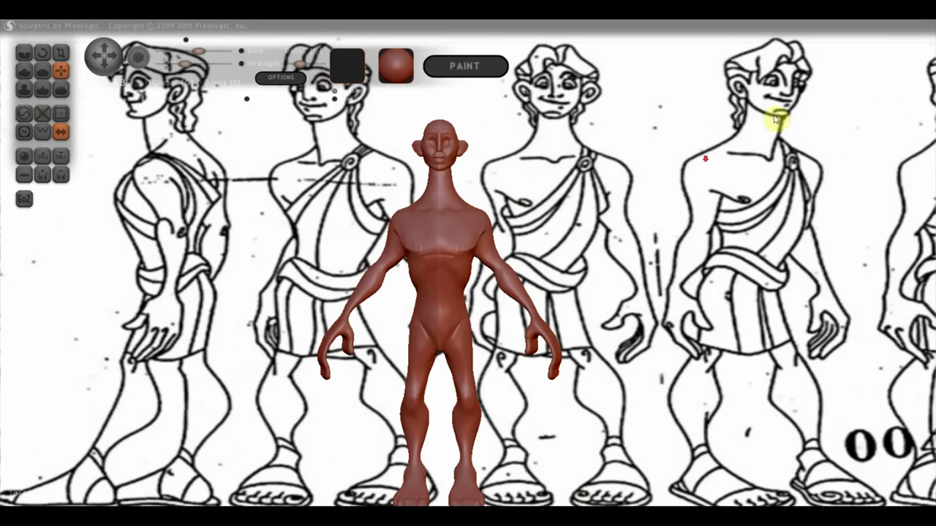
mouse_move(681, 150)
left_mouse_down()
mouse_move(773, 147)
mouse_move(637, 151)
mouse_move(710, 153)
left_mouse_up()
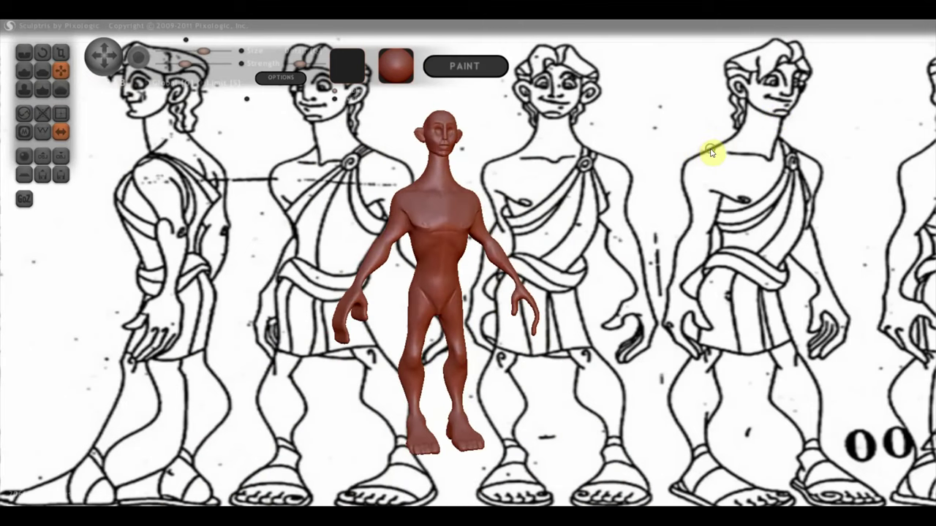